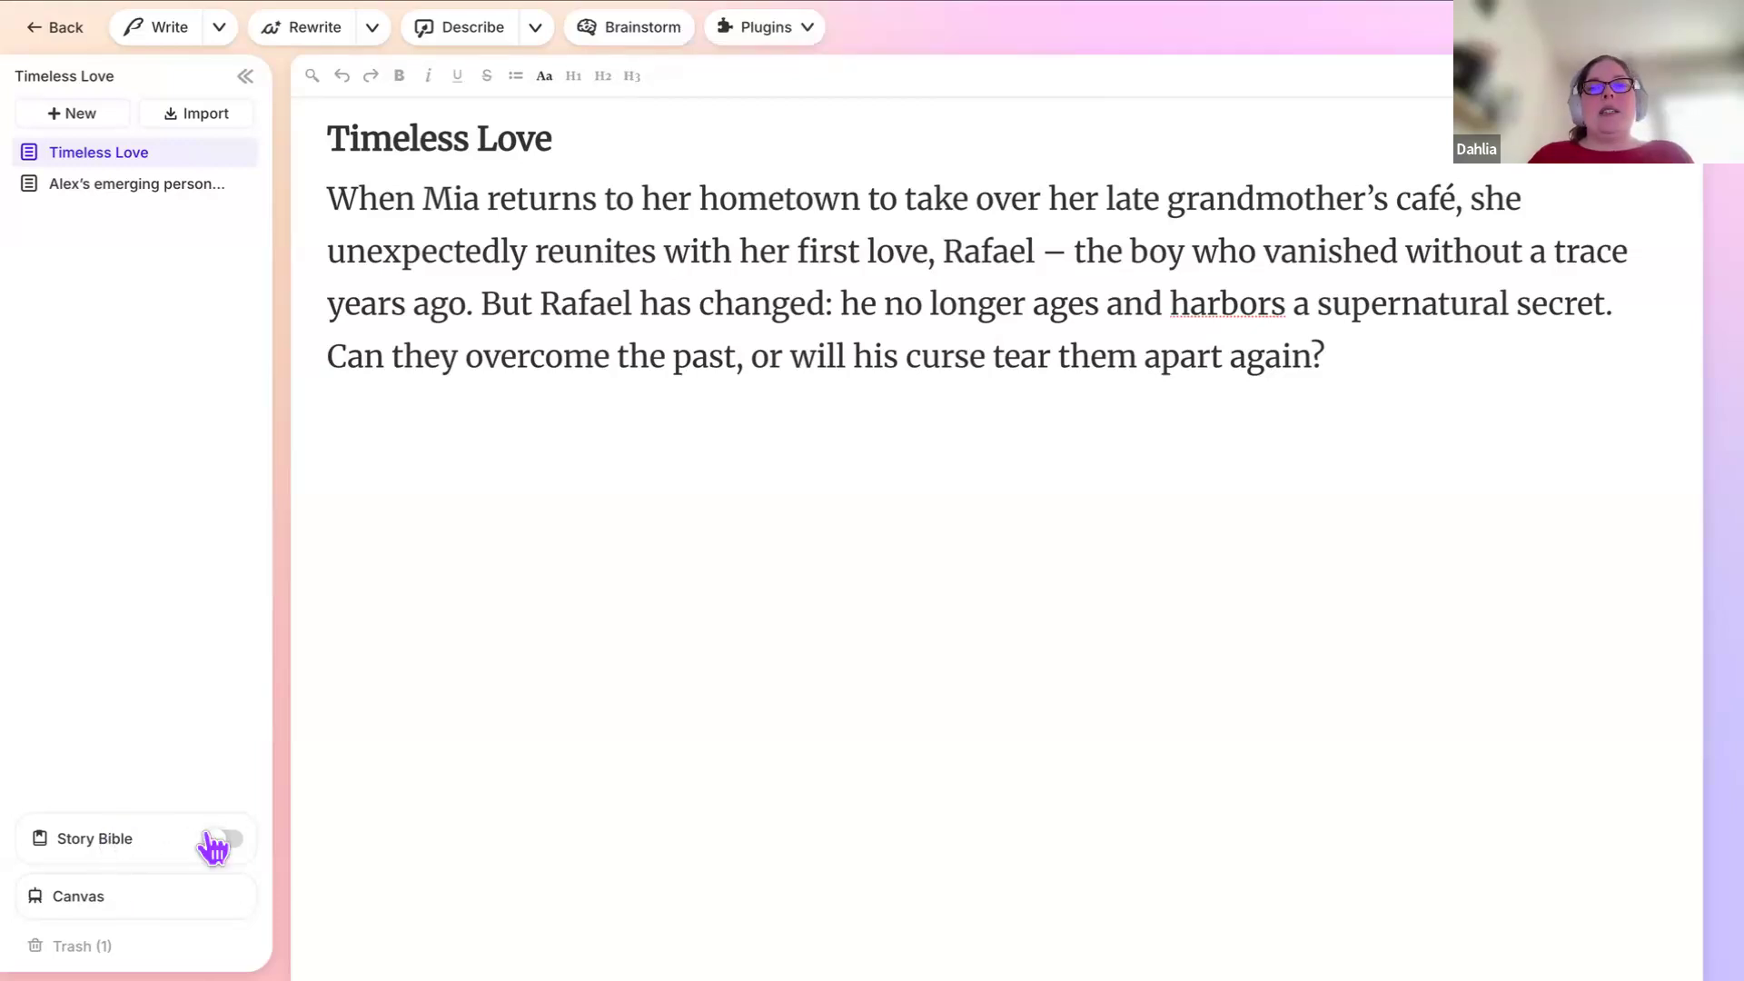
Step: Turn on the Story Bible for the Timeless Love project and go to its Braindump section
click(232, 851)
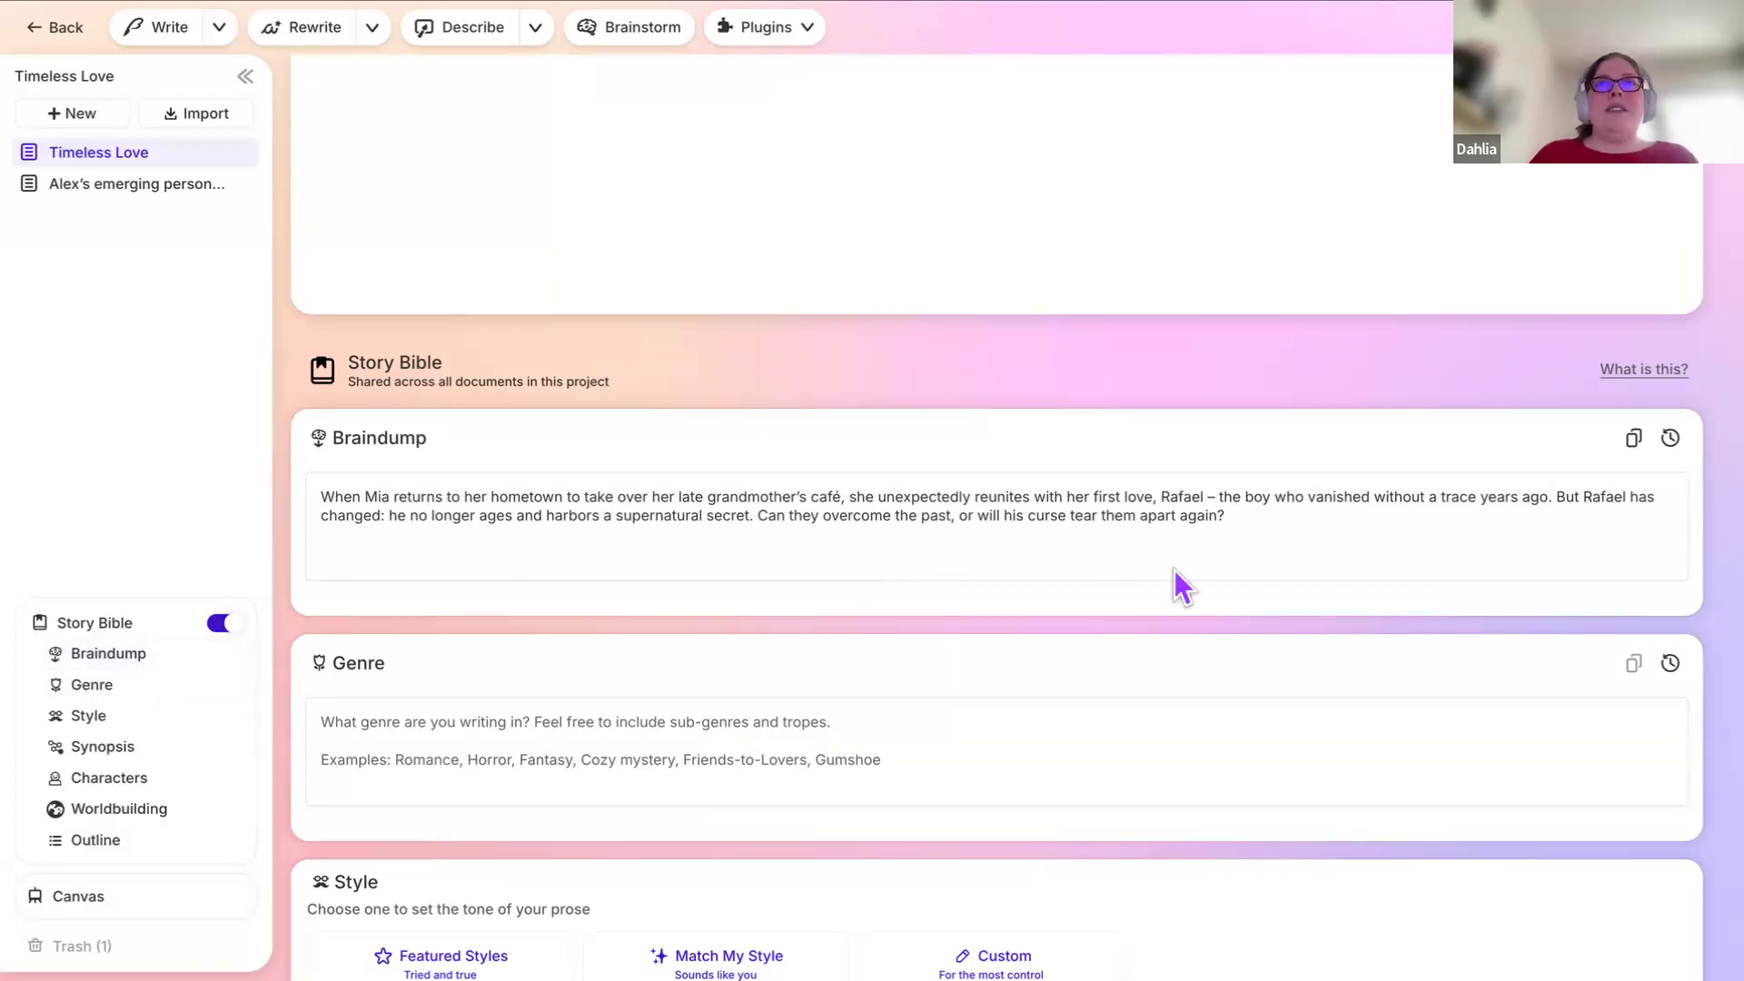
click(1288, 567)
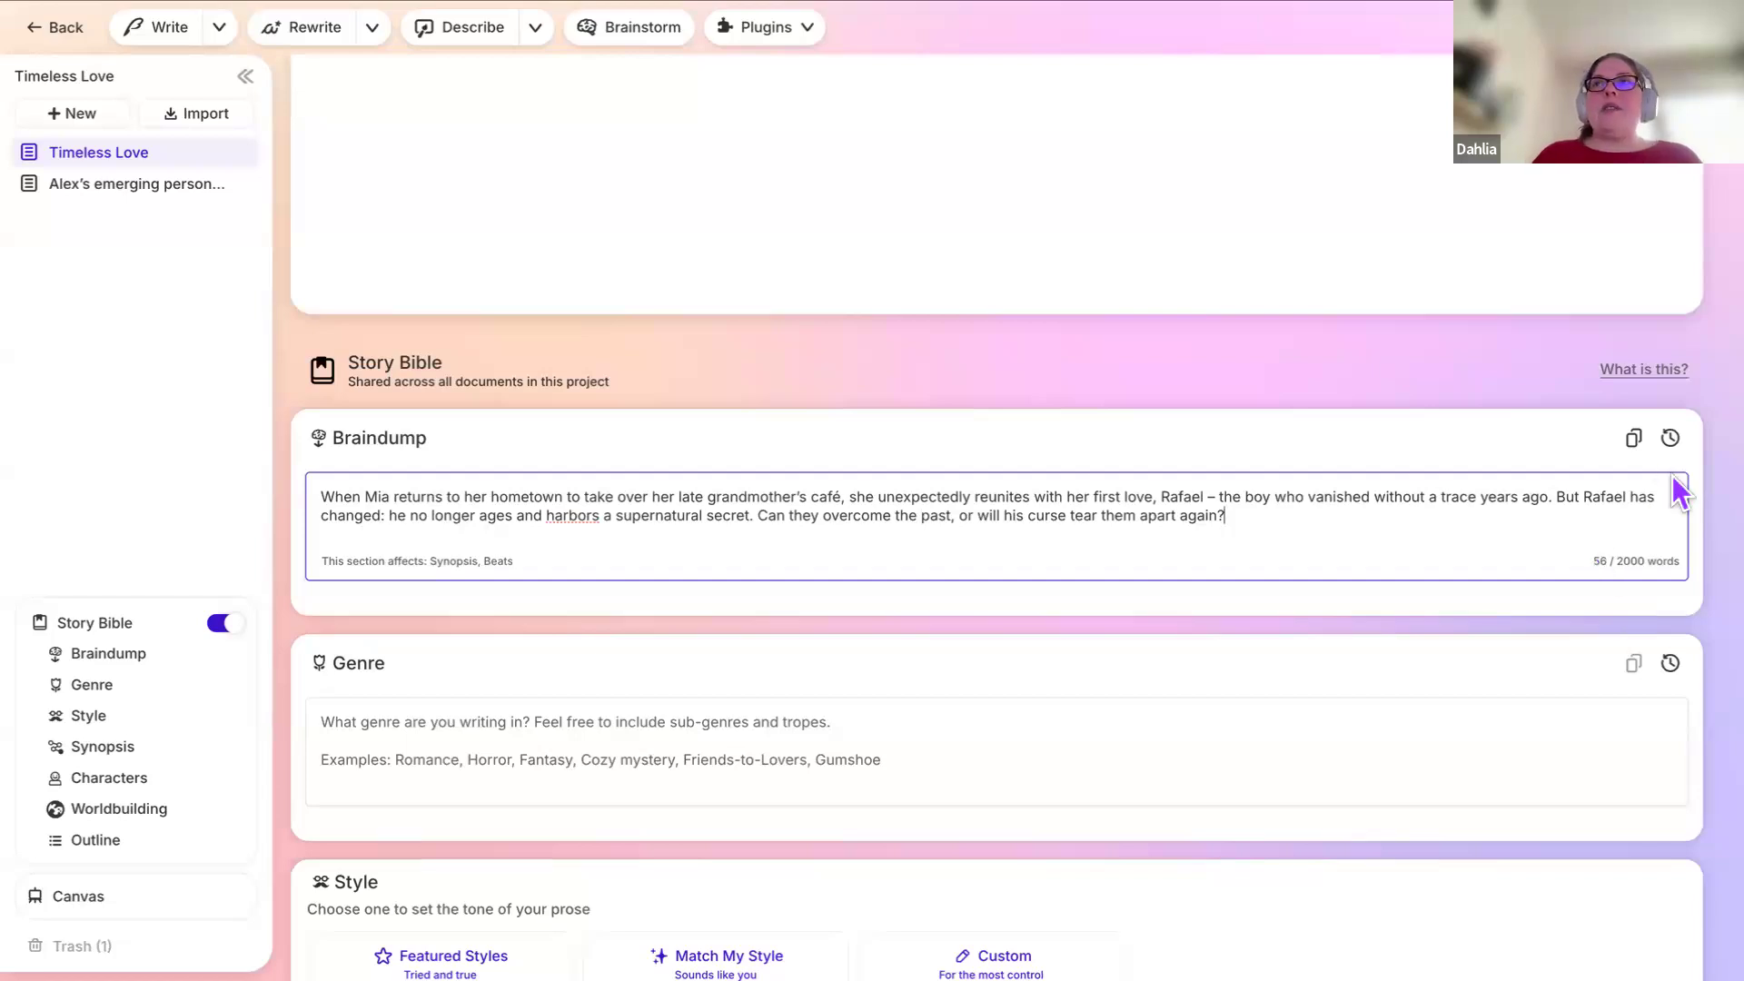
Step: View the Braindump section's version history, close it, and return to the Braindump text
click(1671, 440)
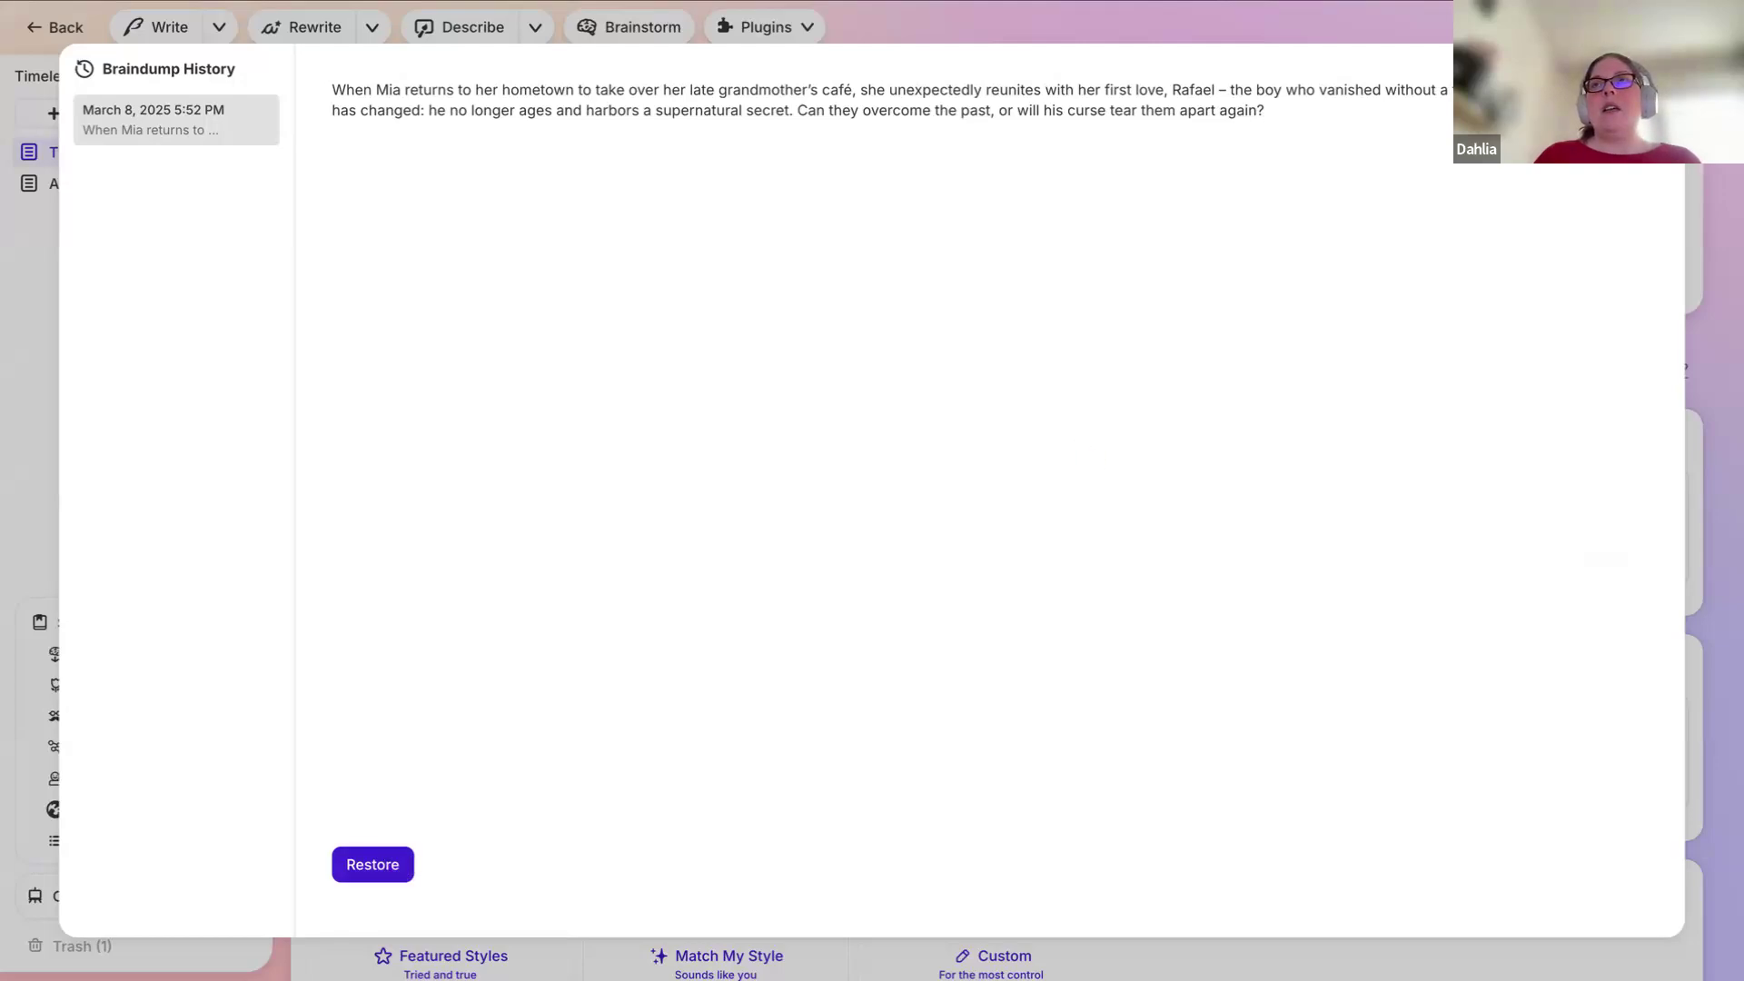
click(1658, 71)
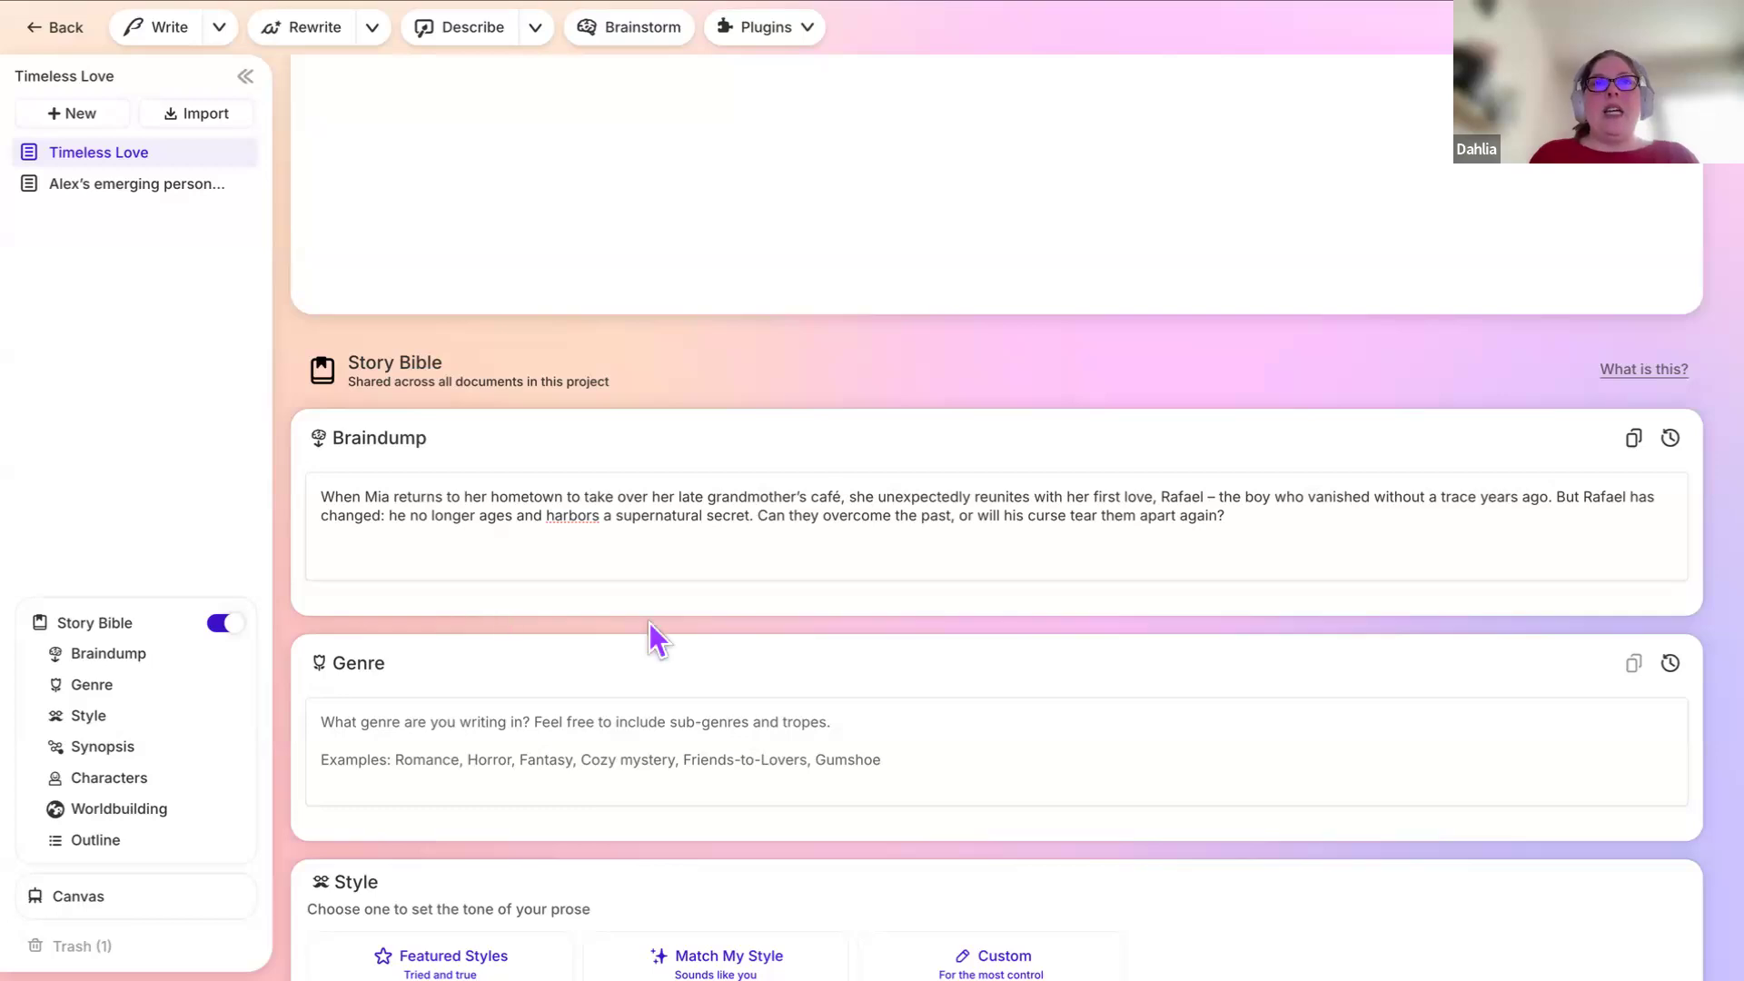
scroll(641, 614, down, 3)
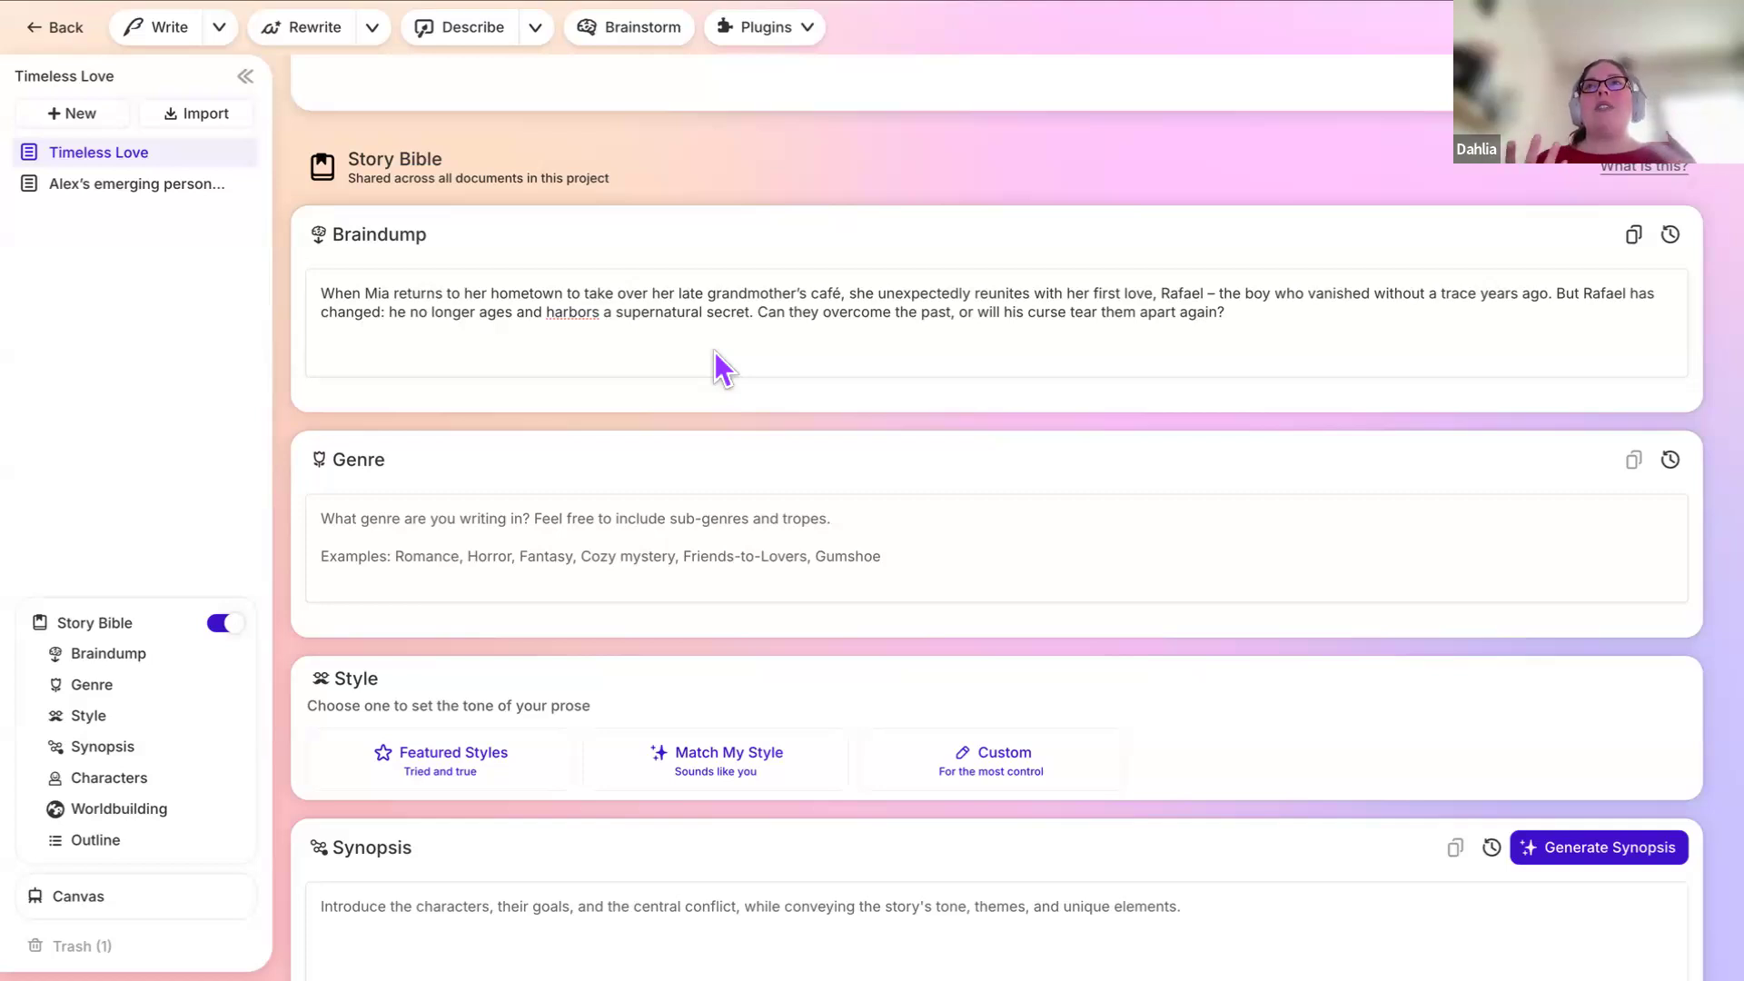
click(901, 329)
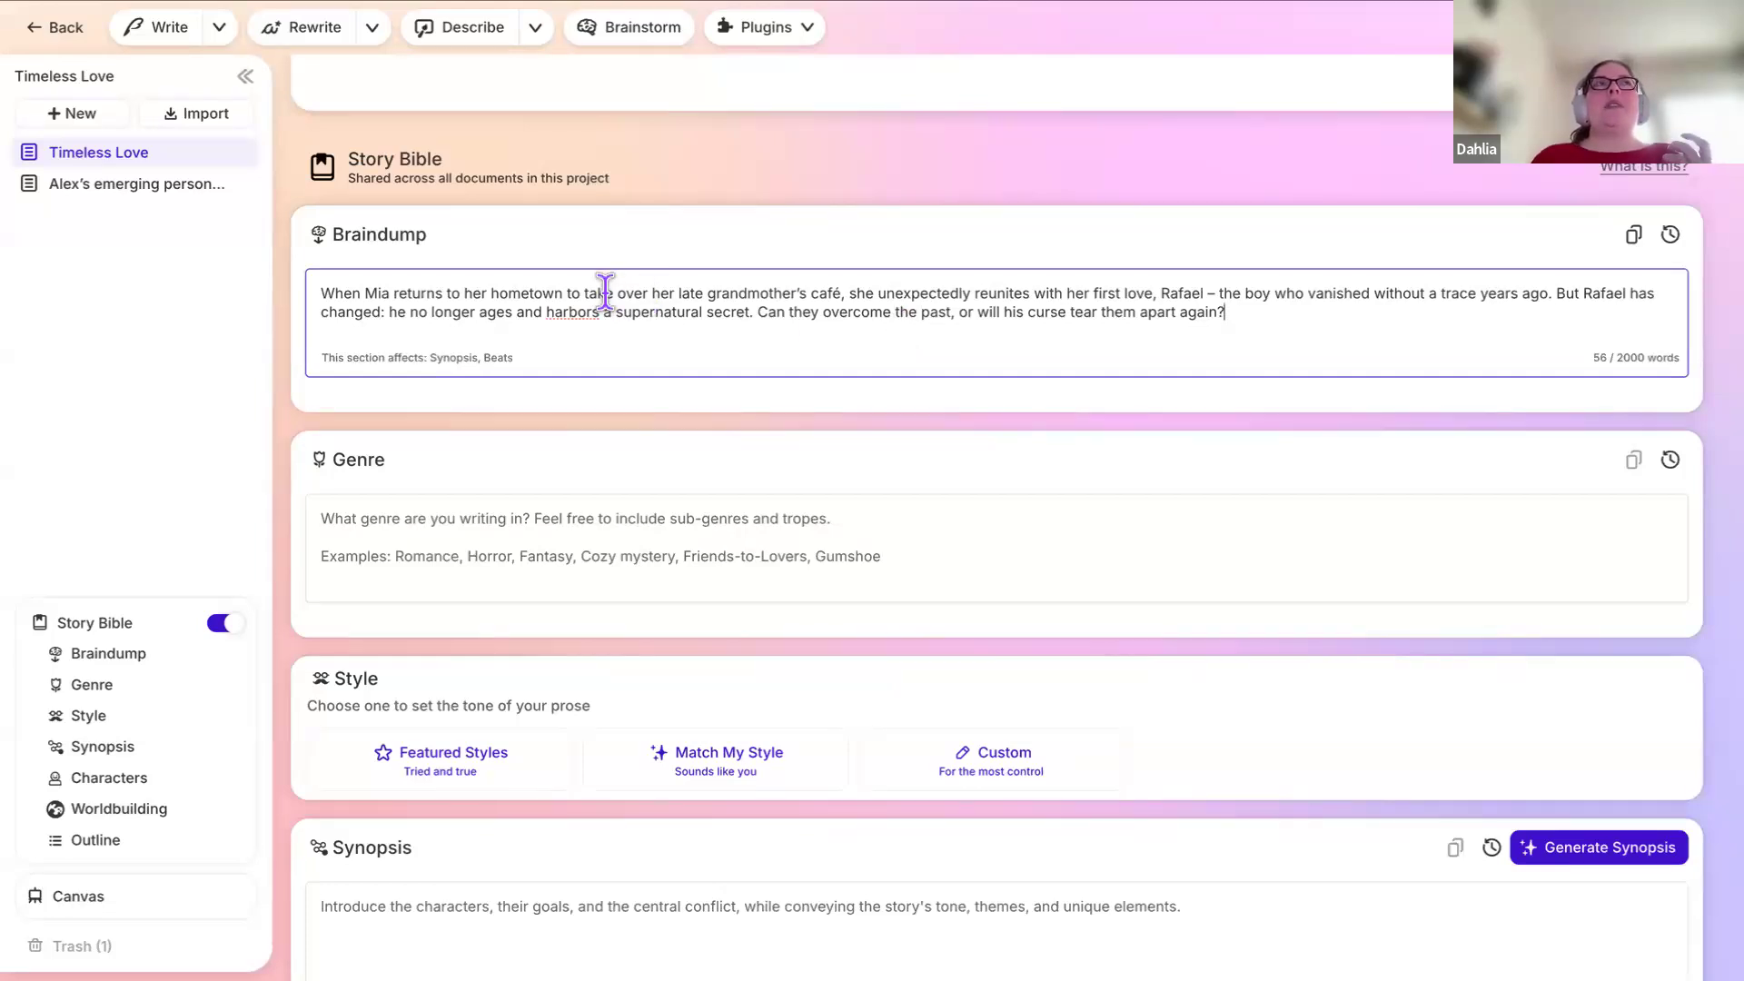
Step: Go back to the project list and view the novel import dialog, closing it without importing a file
click(58, 28)
click(185, 41)
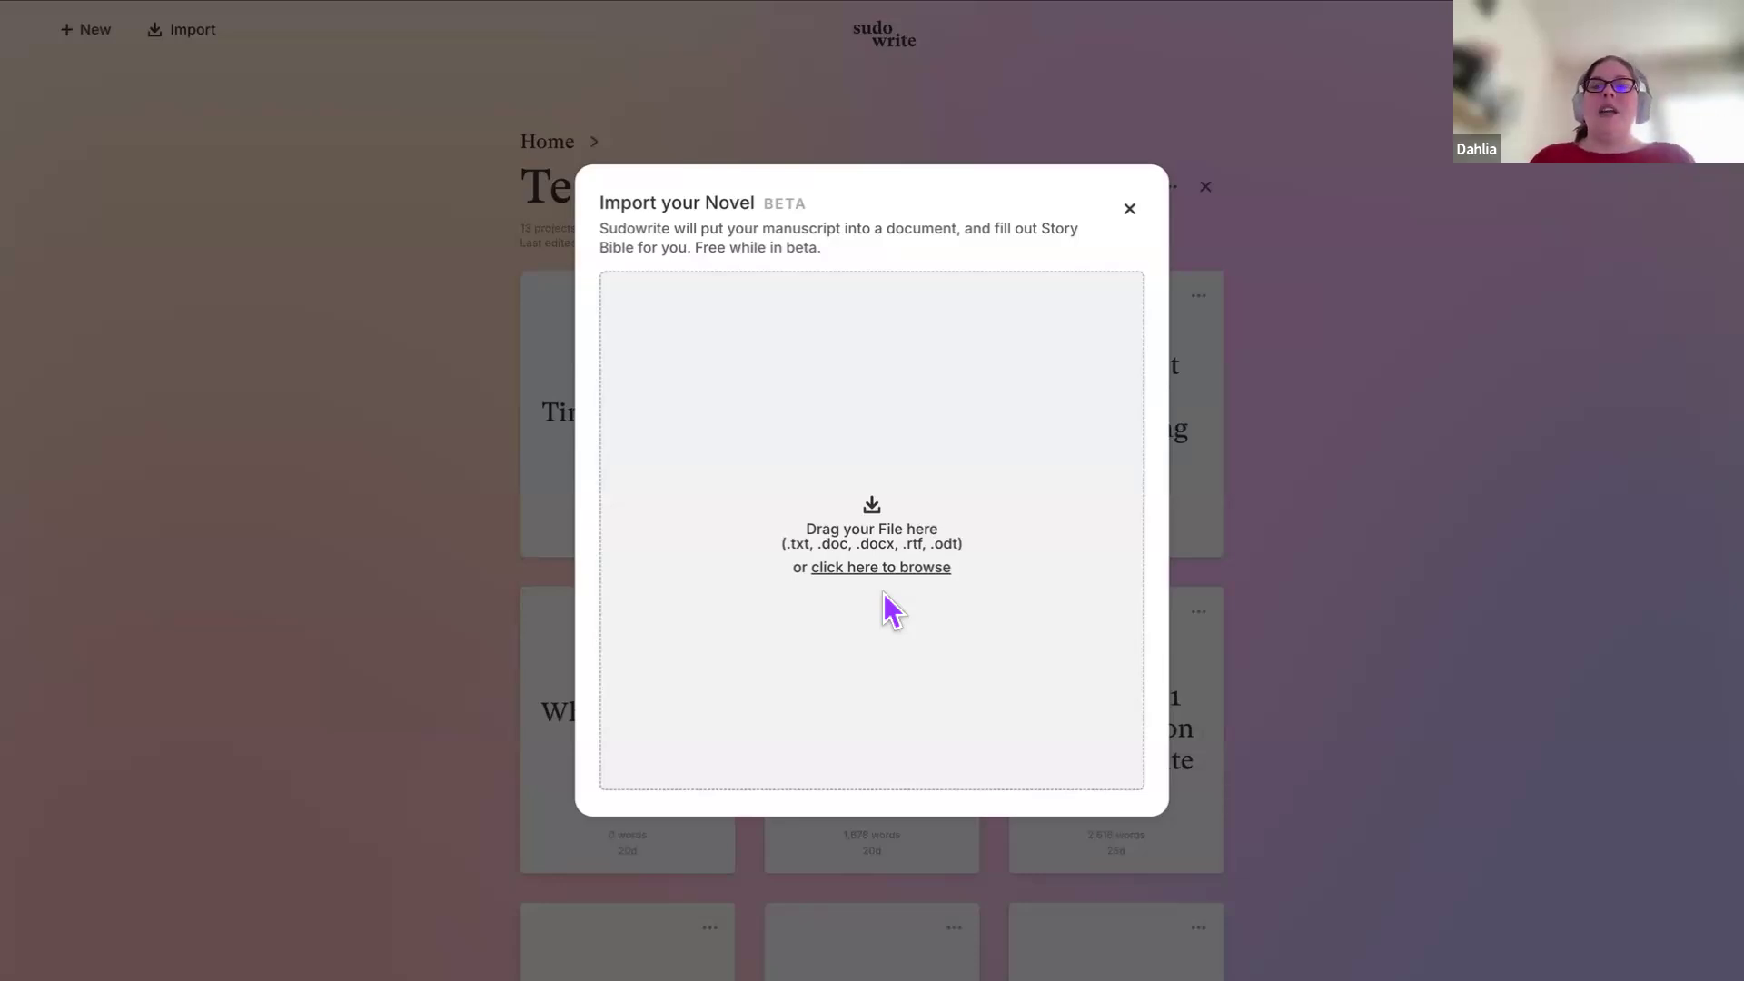
click(1131, 210)
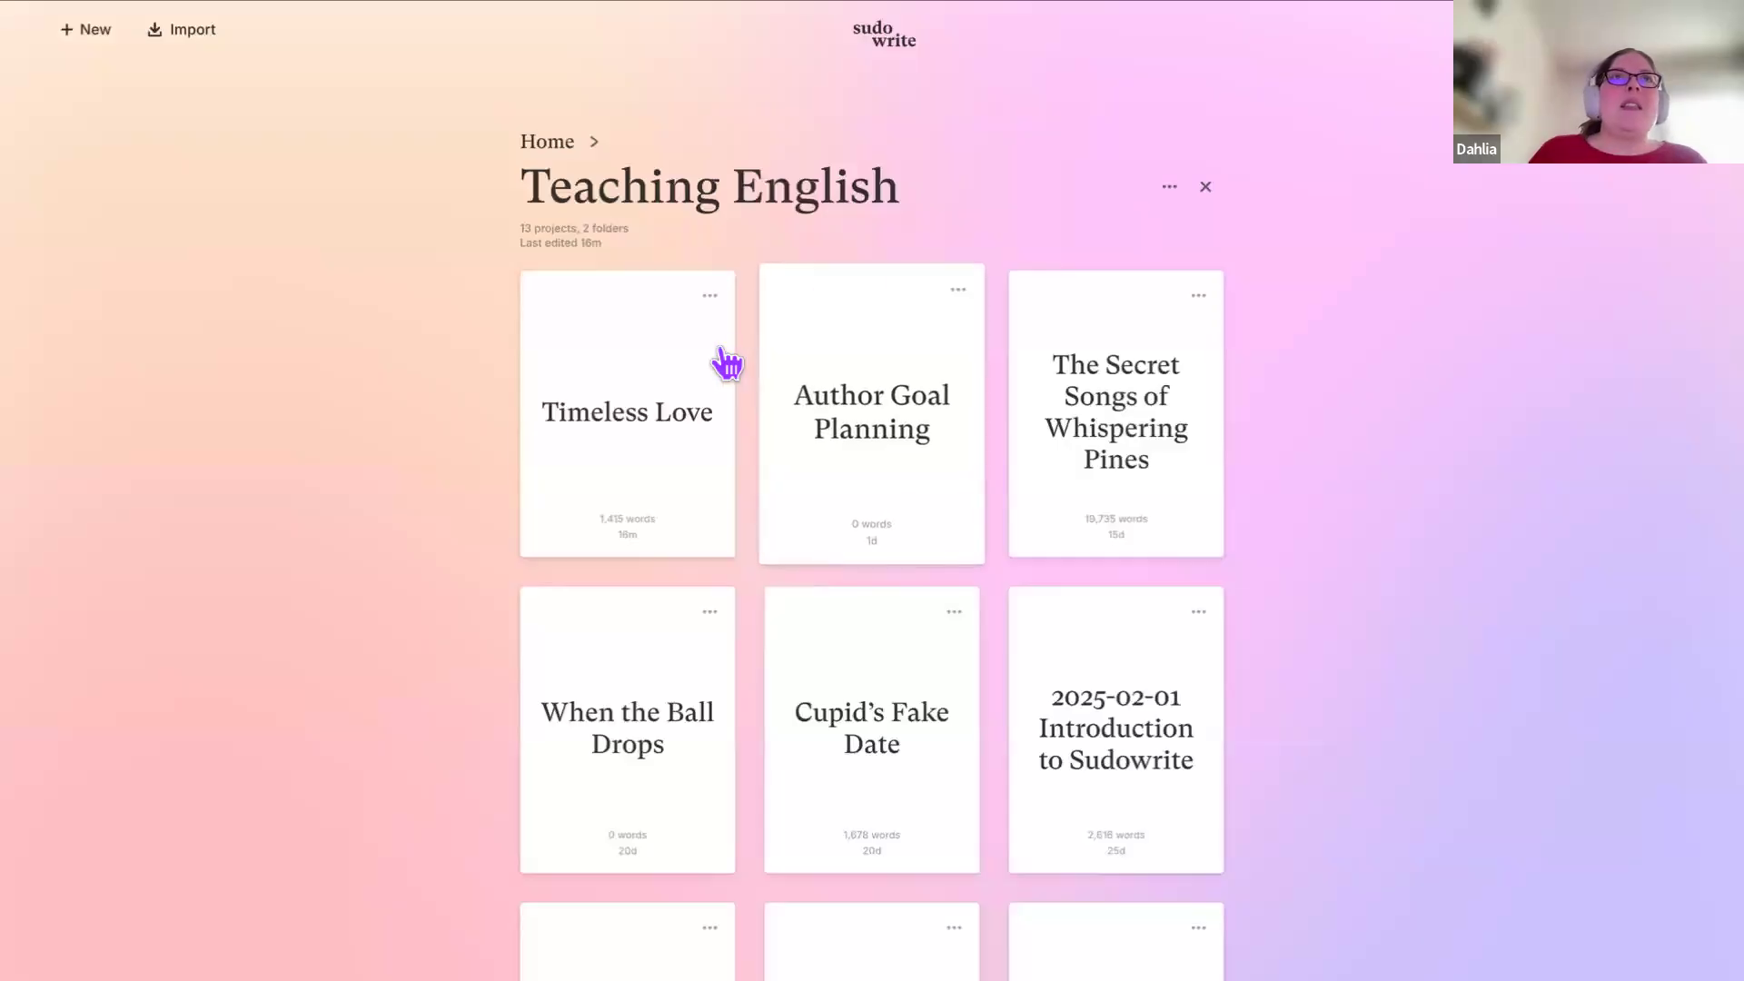
Step: Reopen the Timeless Love project and go to the empty Genre section of its Story Bible
click(701, 370)
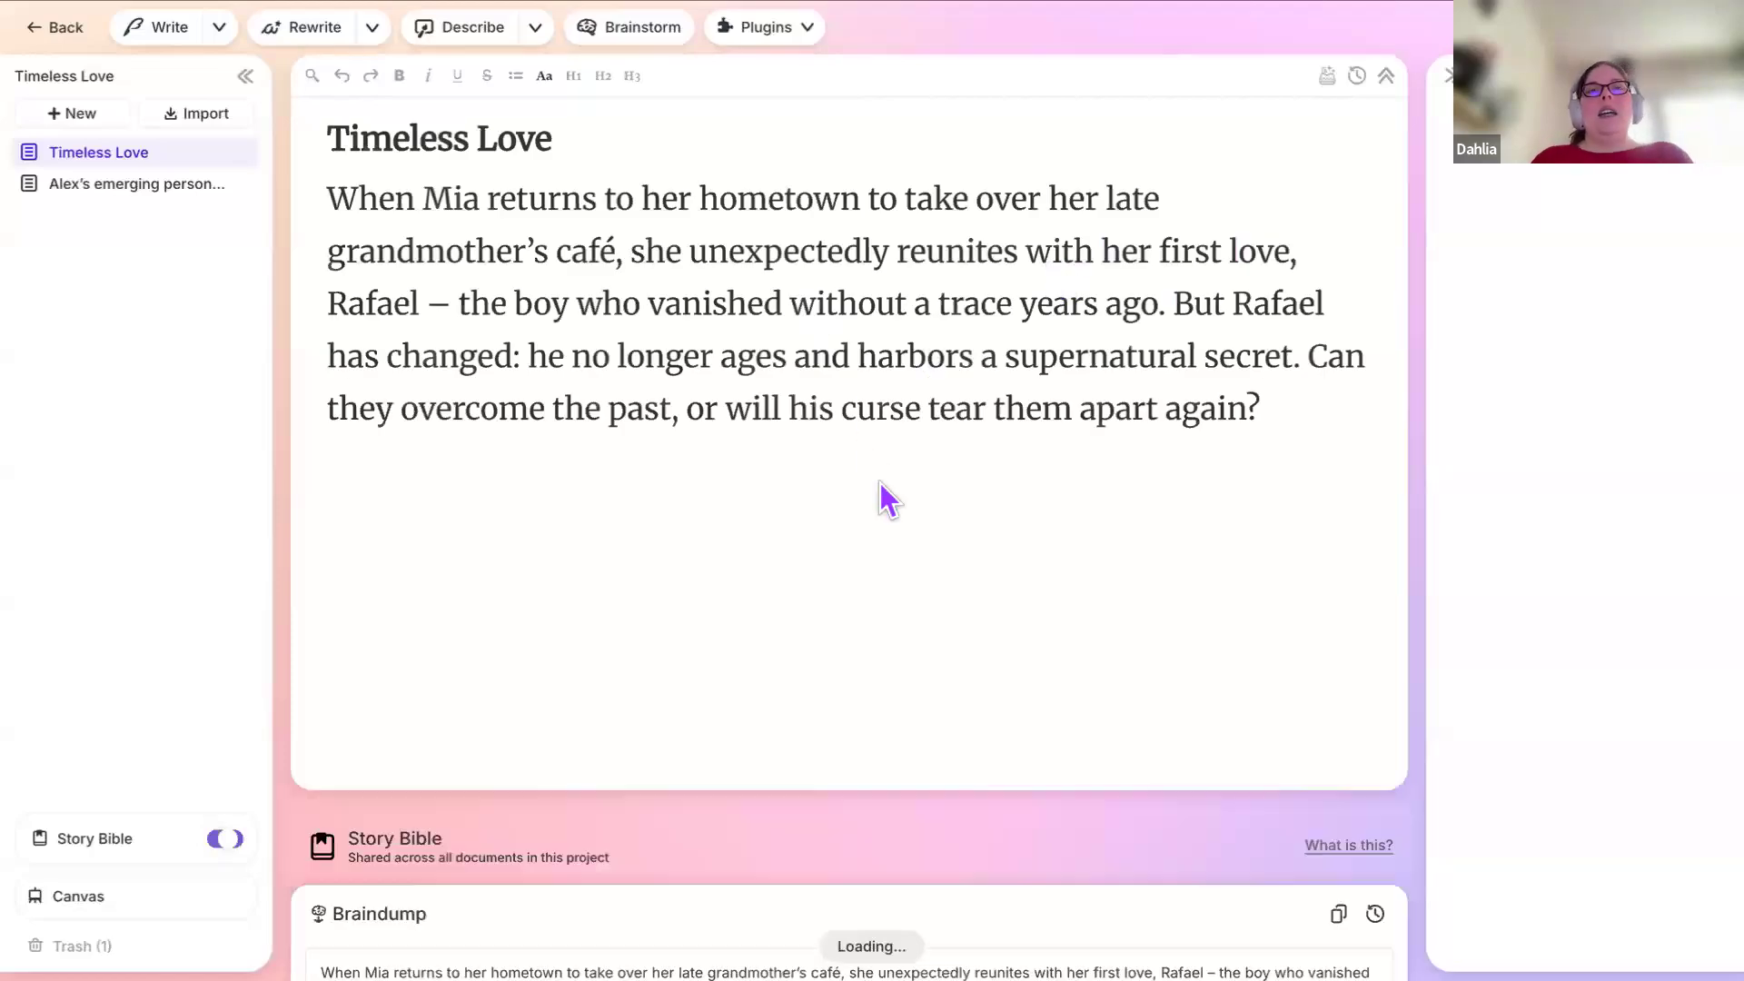
scroll(879, 478, down, 5)
click(859, 520)
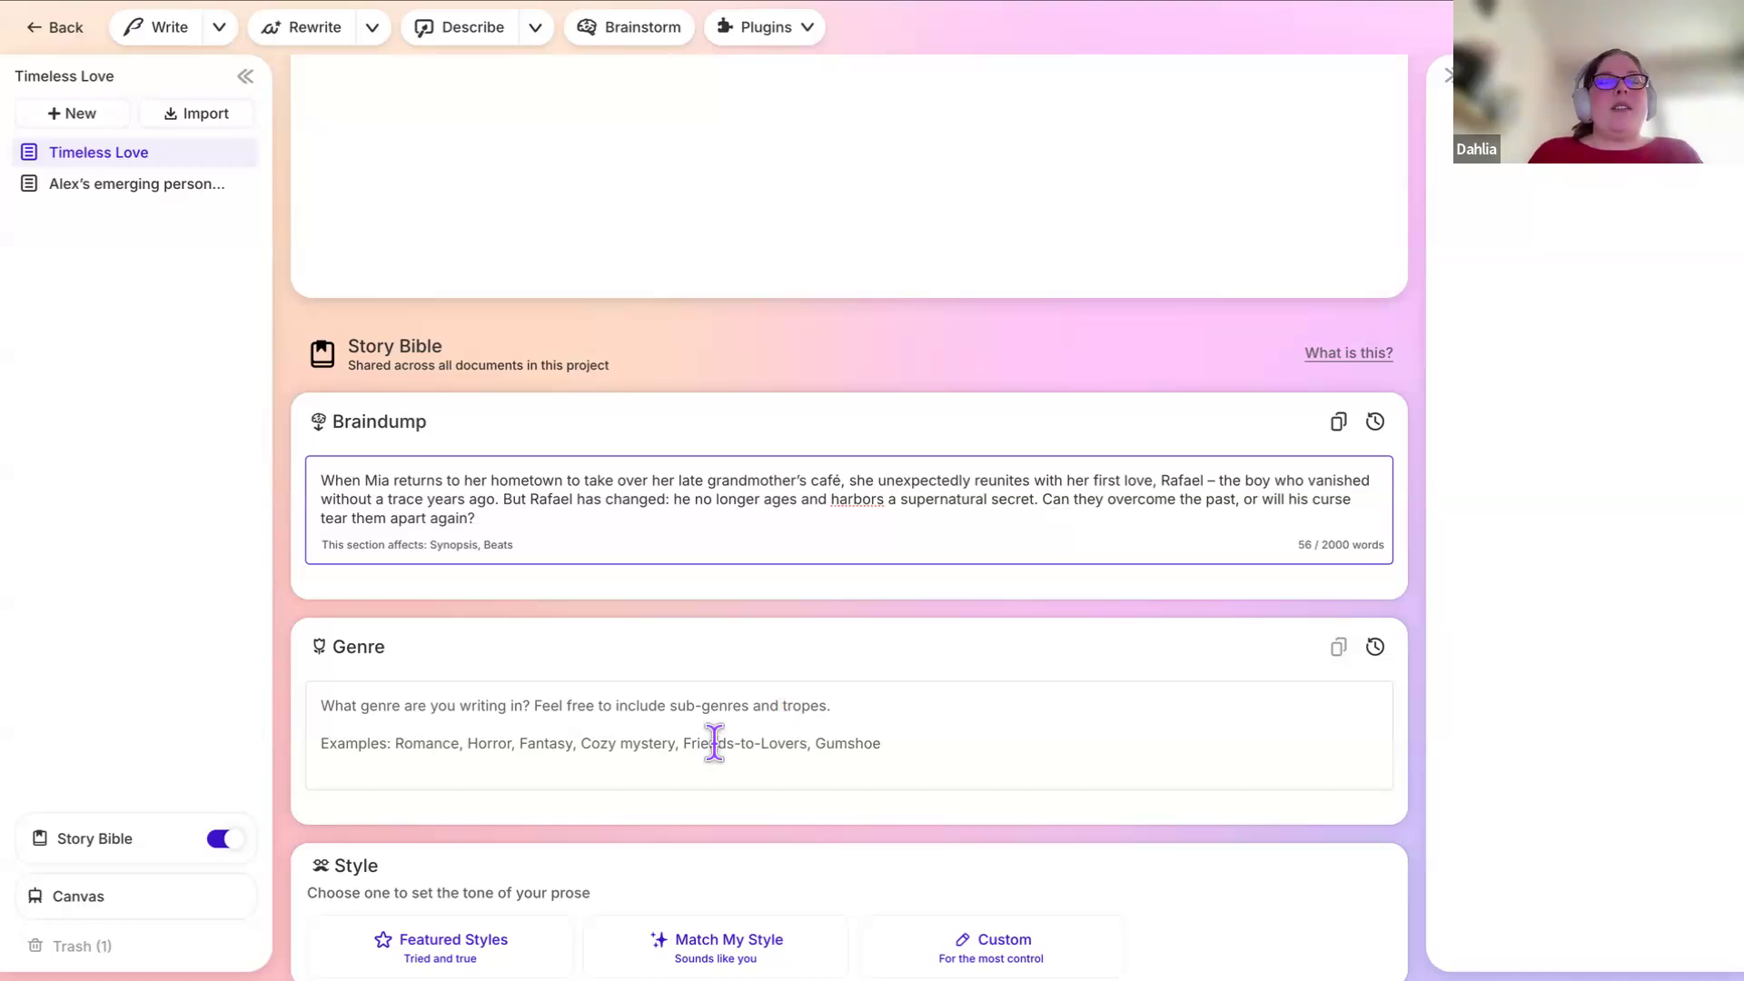
mouse_move(238, 845)
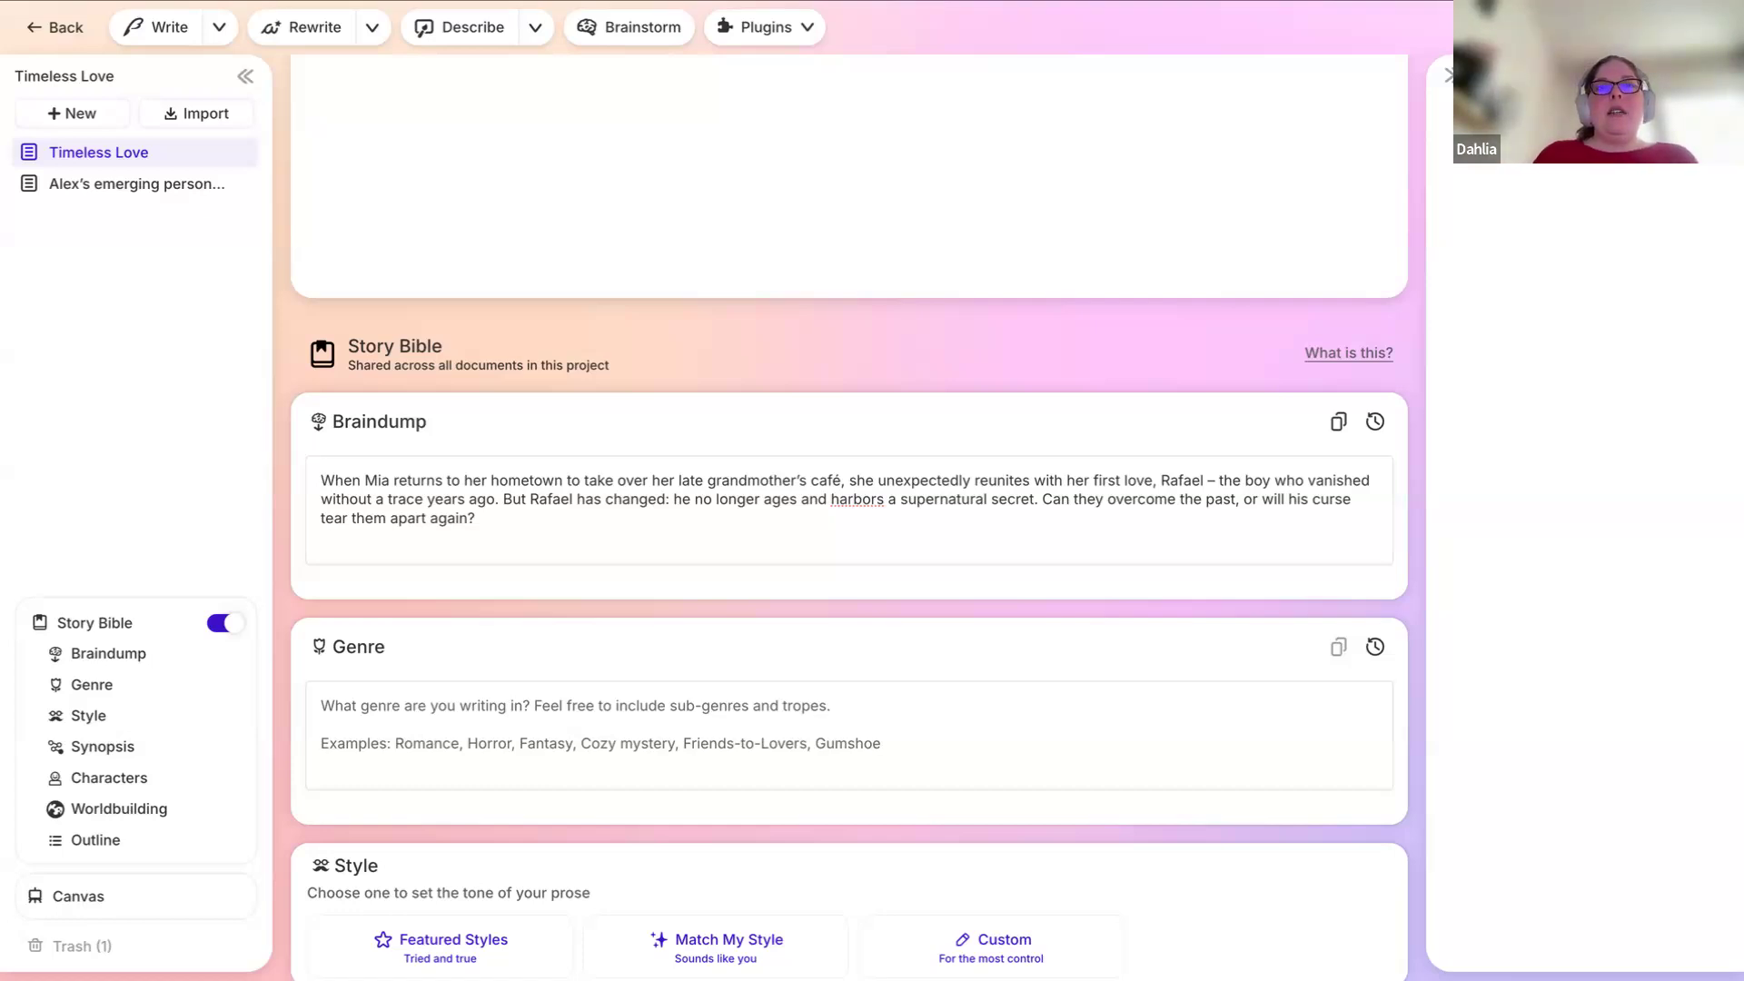
click(497, 734)
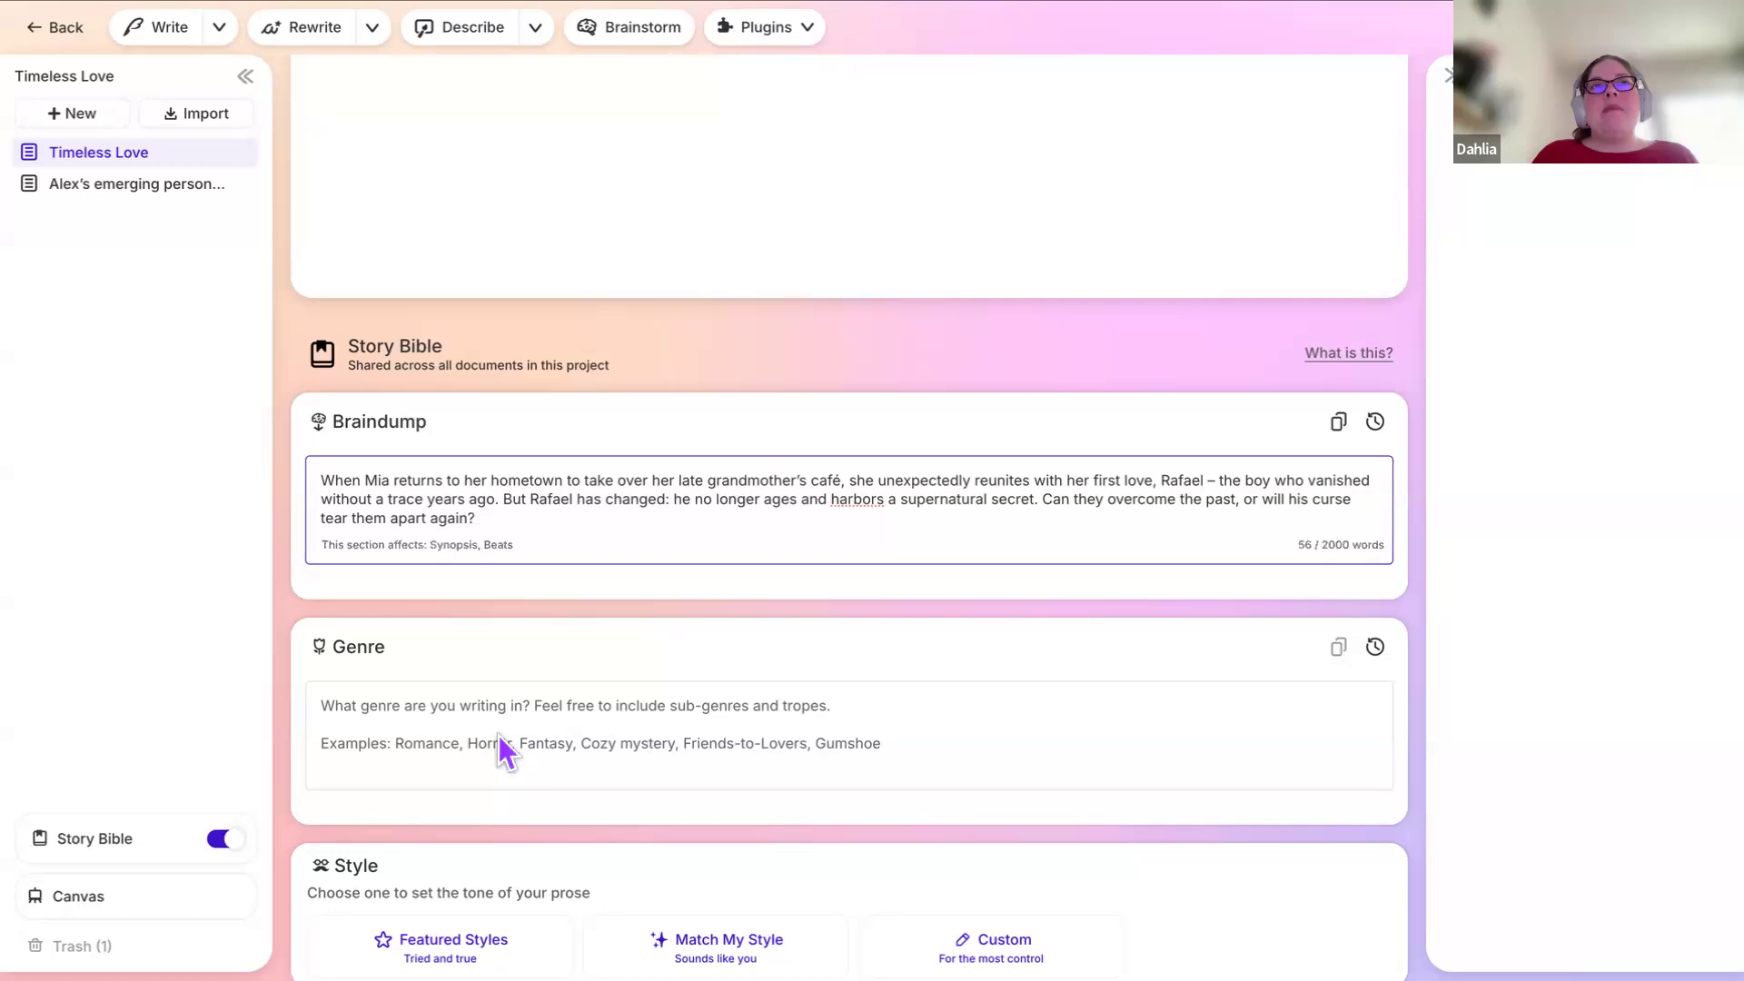
scroll(498, 734, down, 1)
click(618, 636)
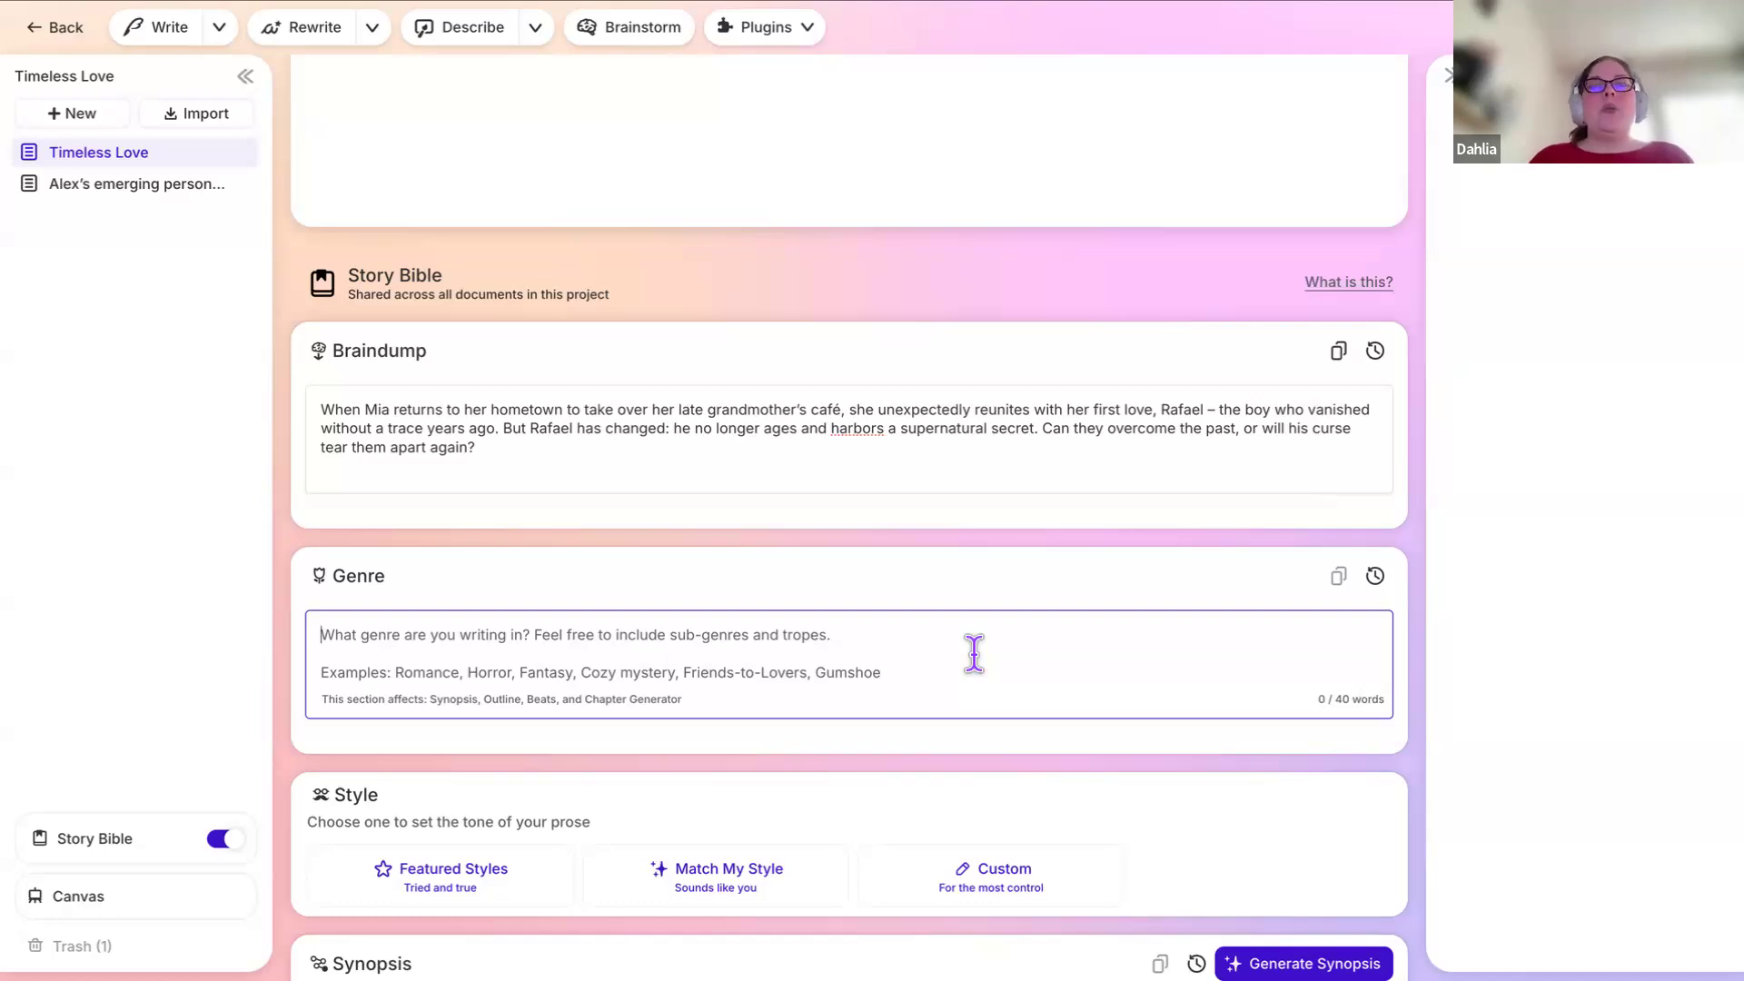
Step: Select the passage from "grandmother's café" to the end and view its Quick Edit and Quick Chat options, closing them without making a request
scroll(974, 654, up, 6)
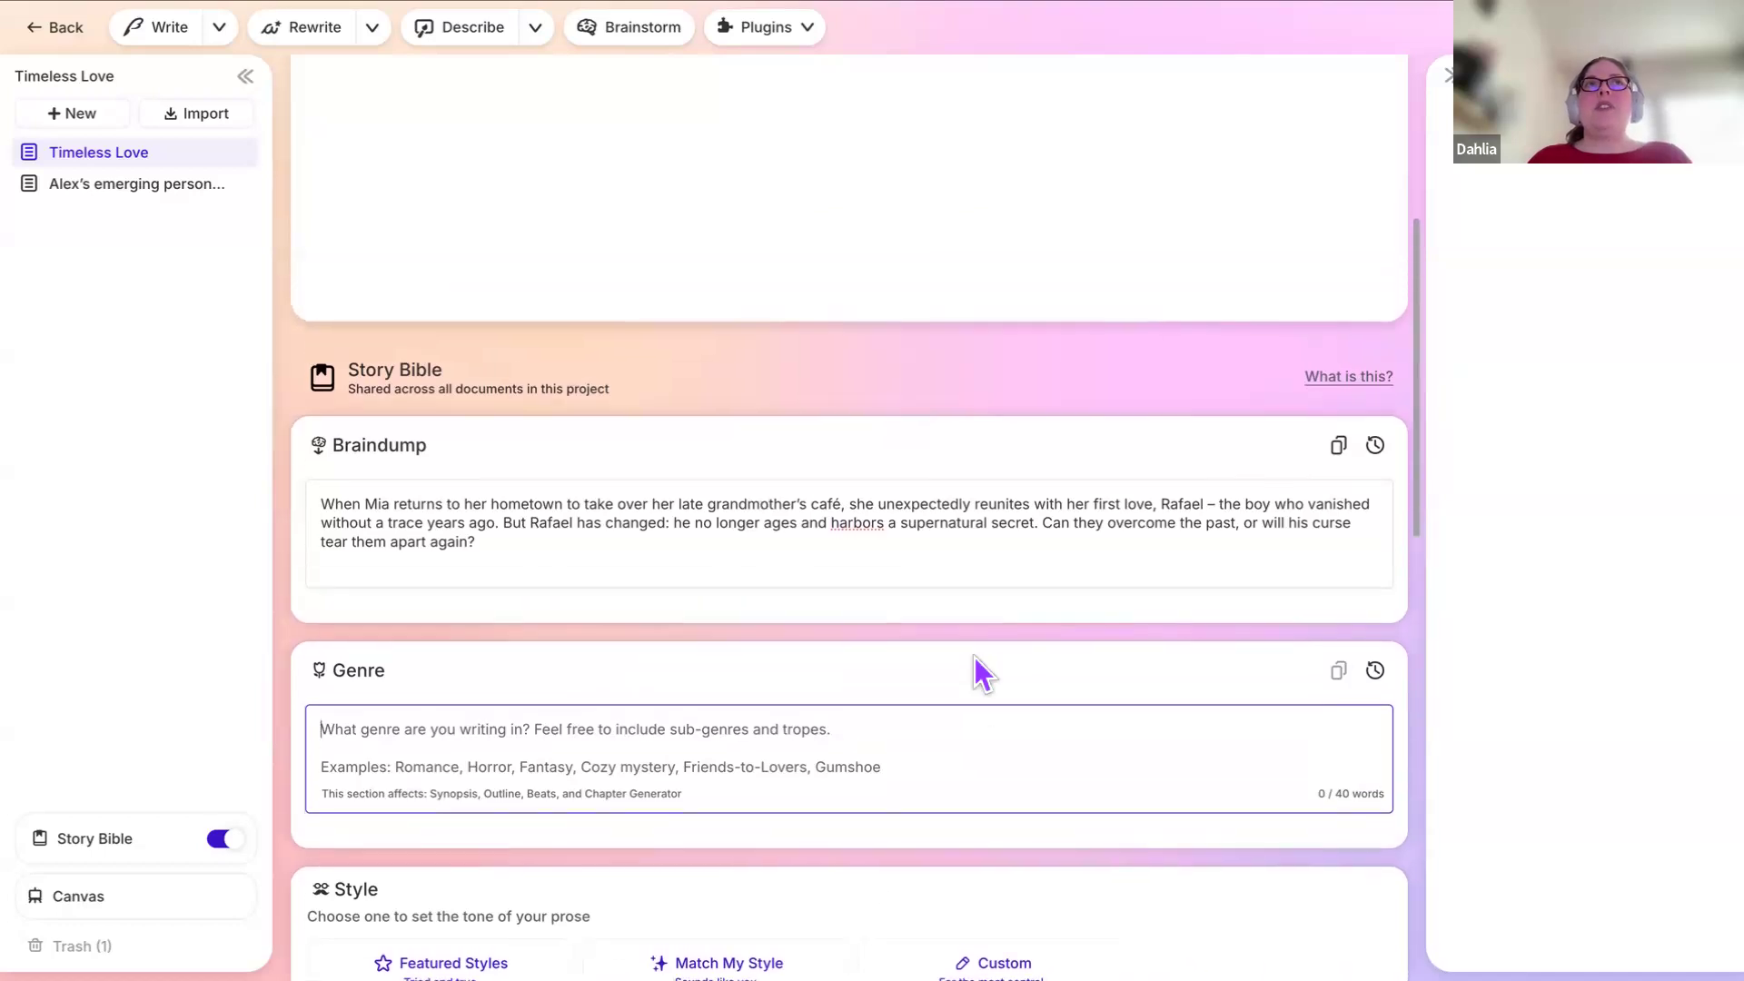
drag(1269, 417, 1354, 198)
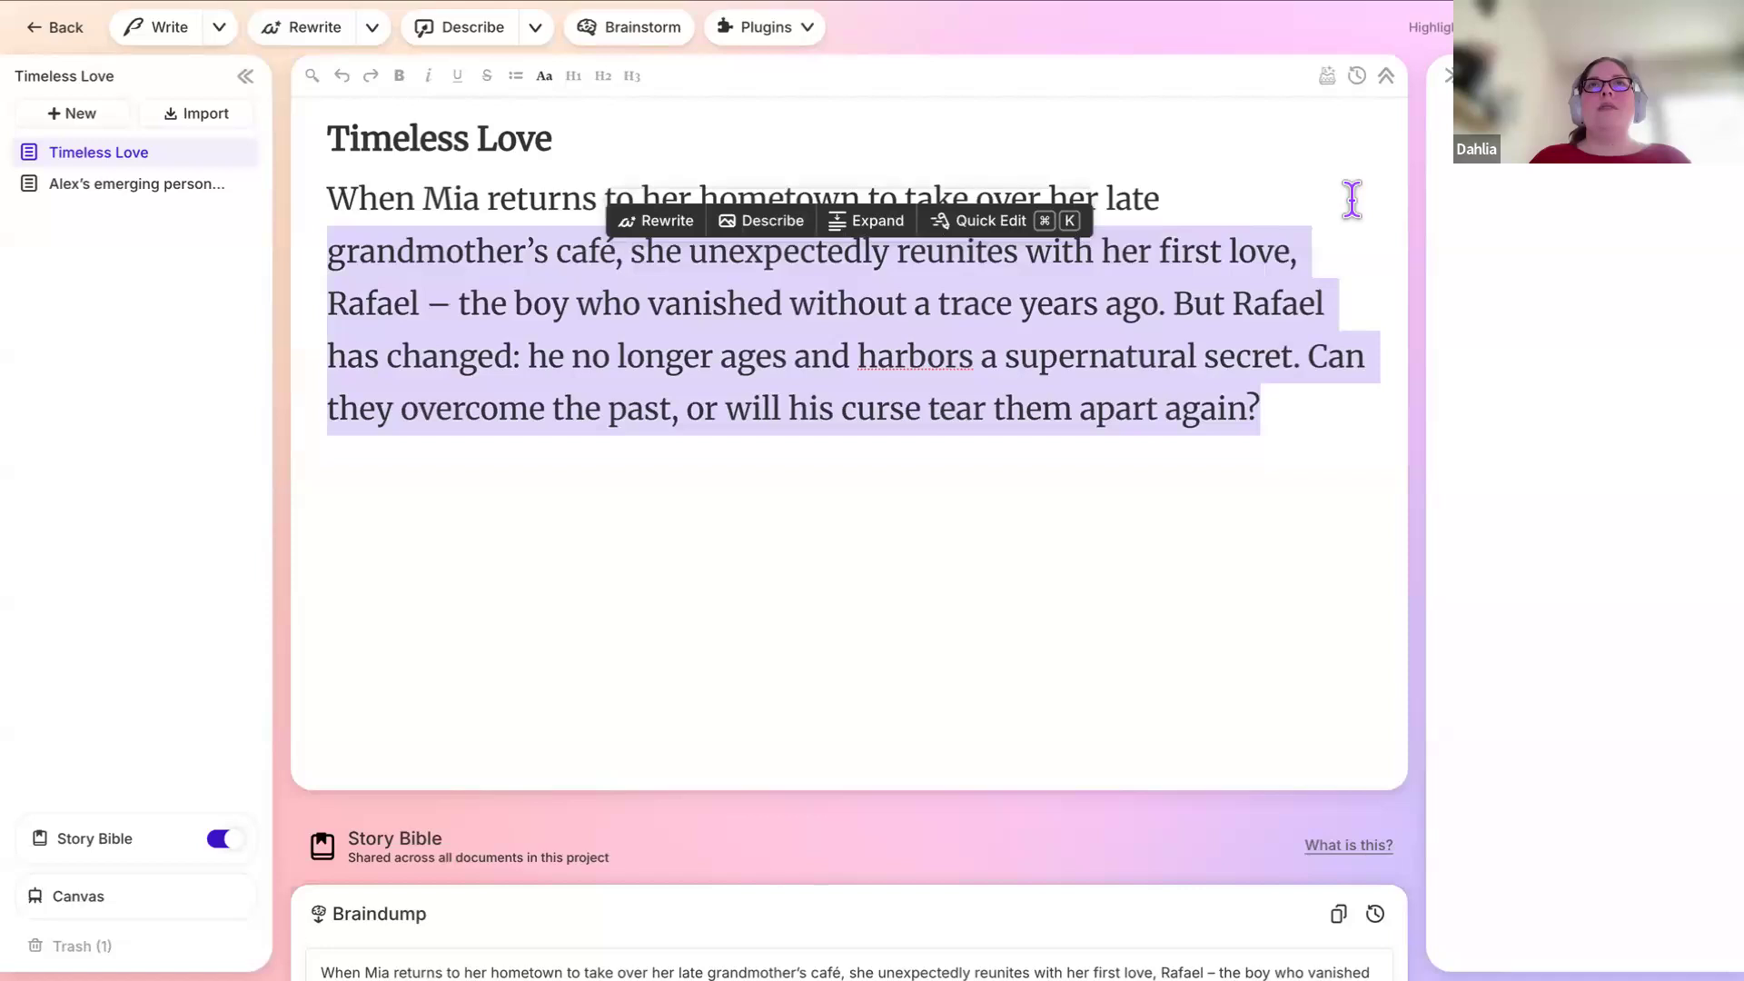
click(1008, 223)
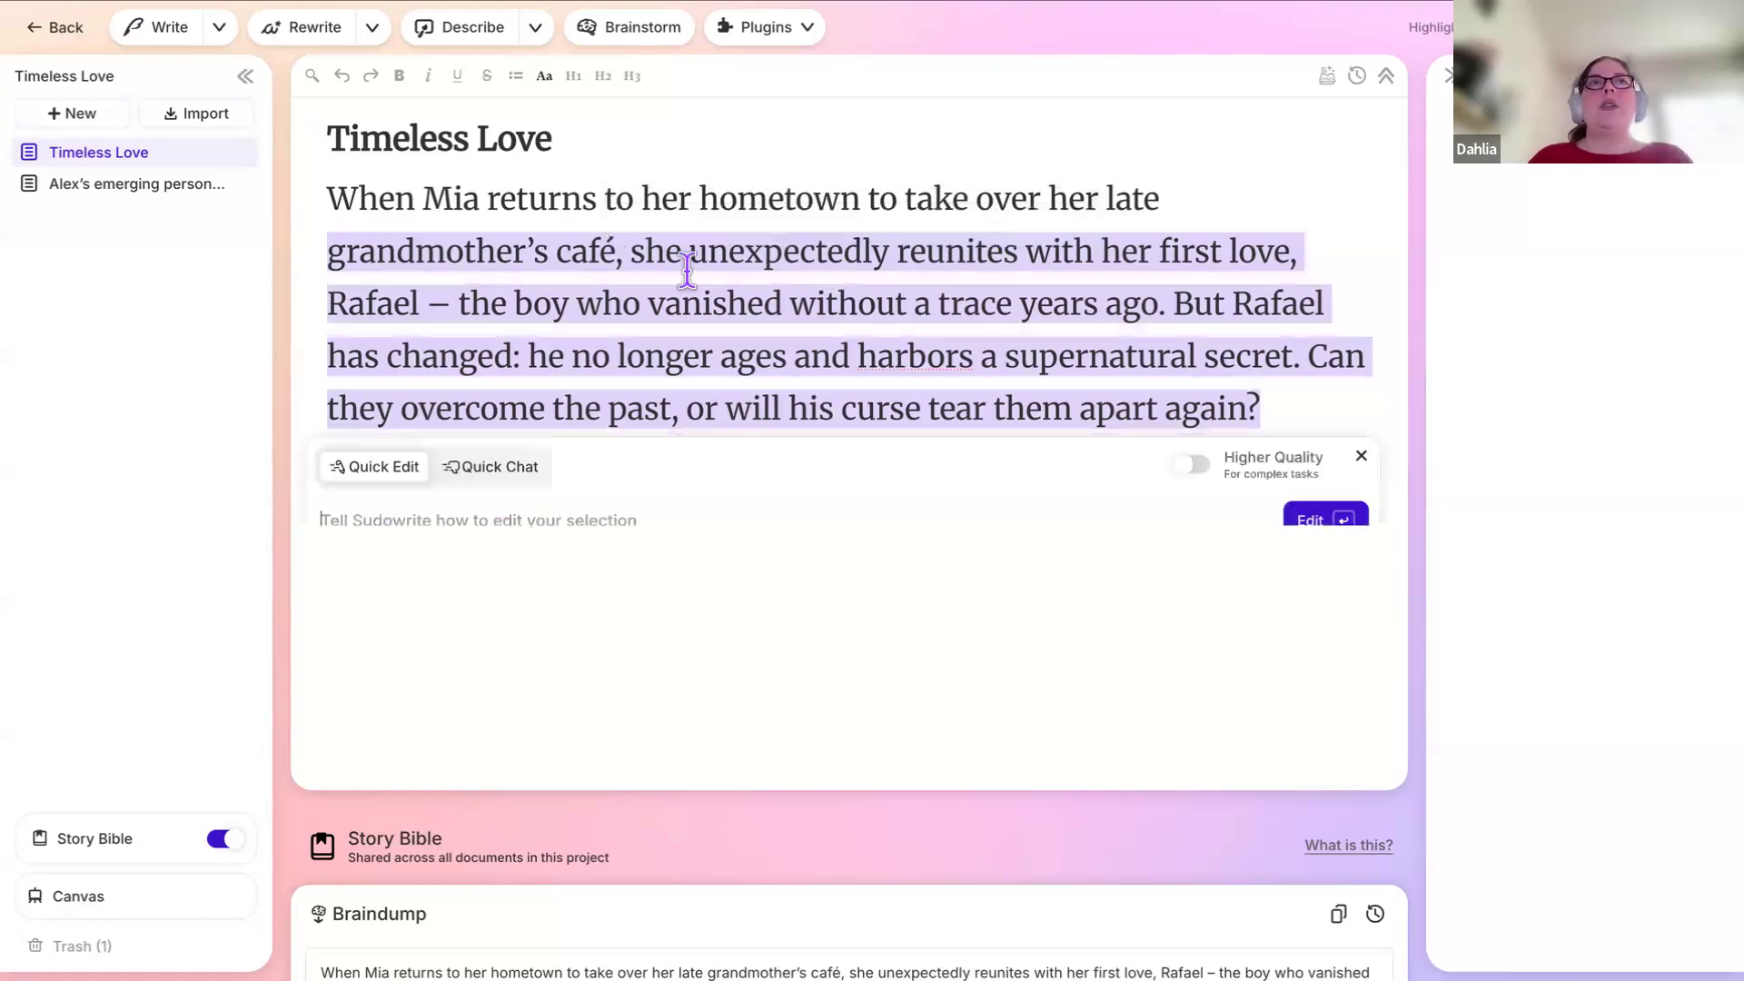
click(509, 472)
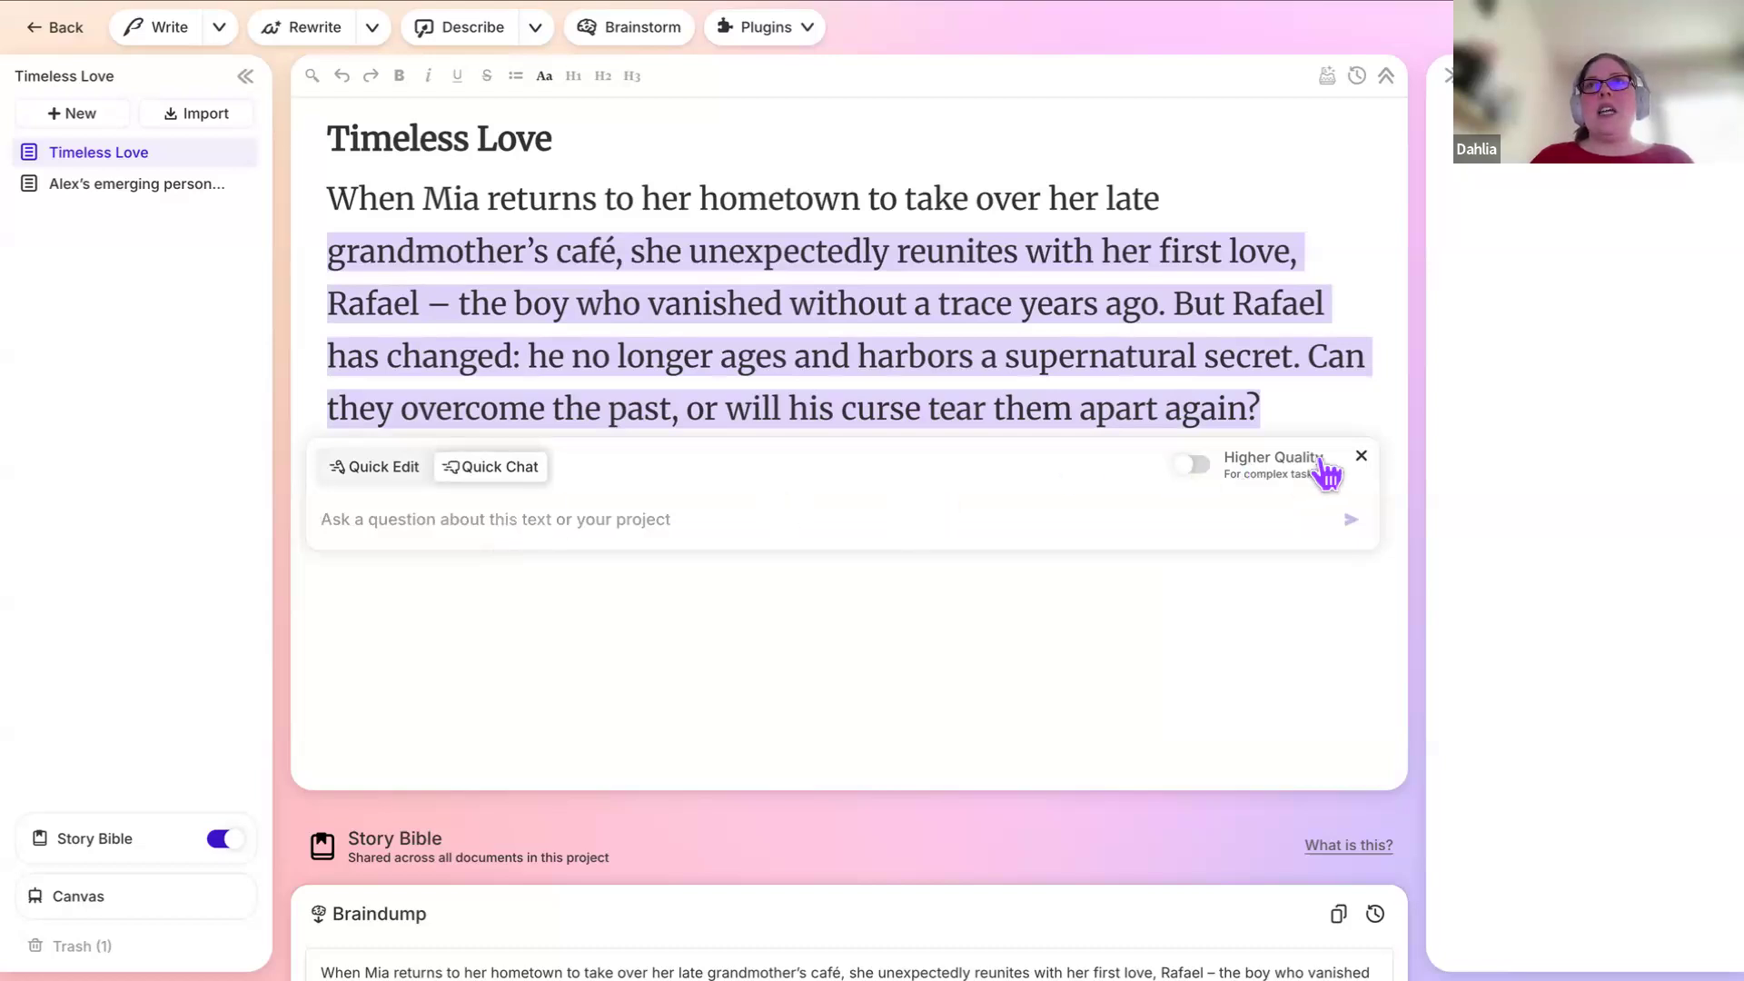
click(1362, 456)
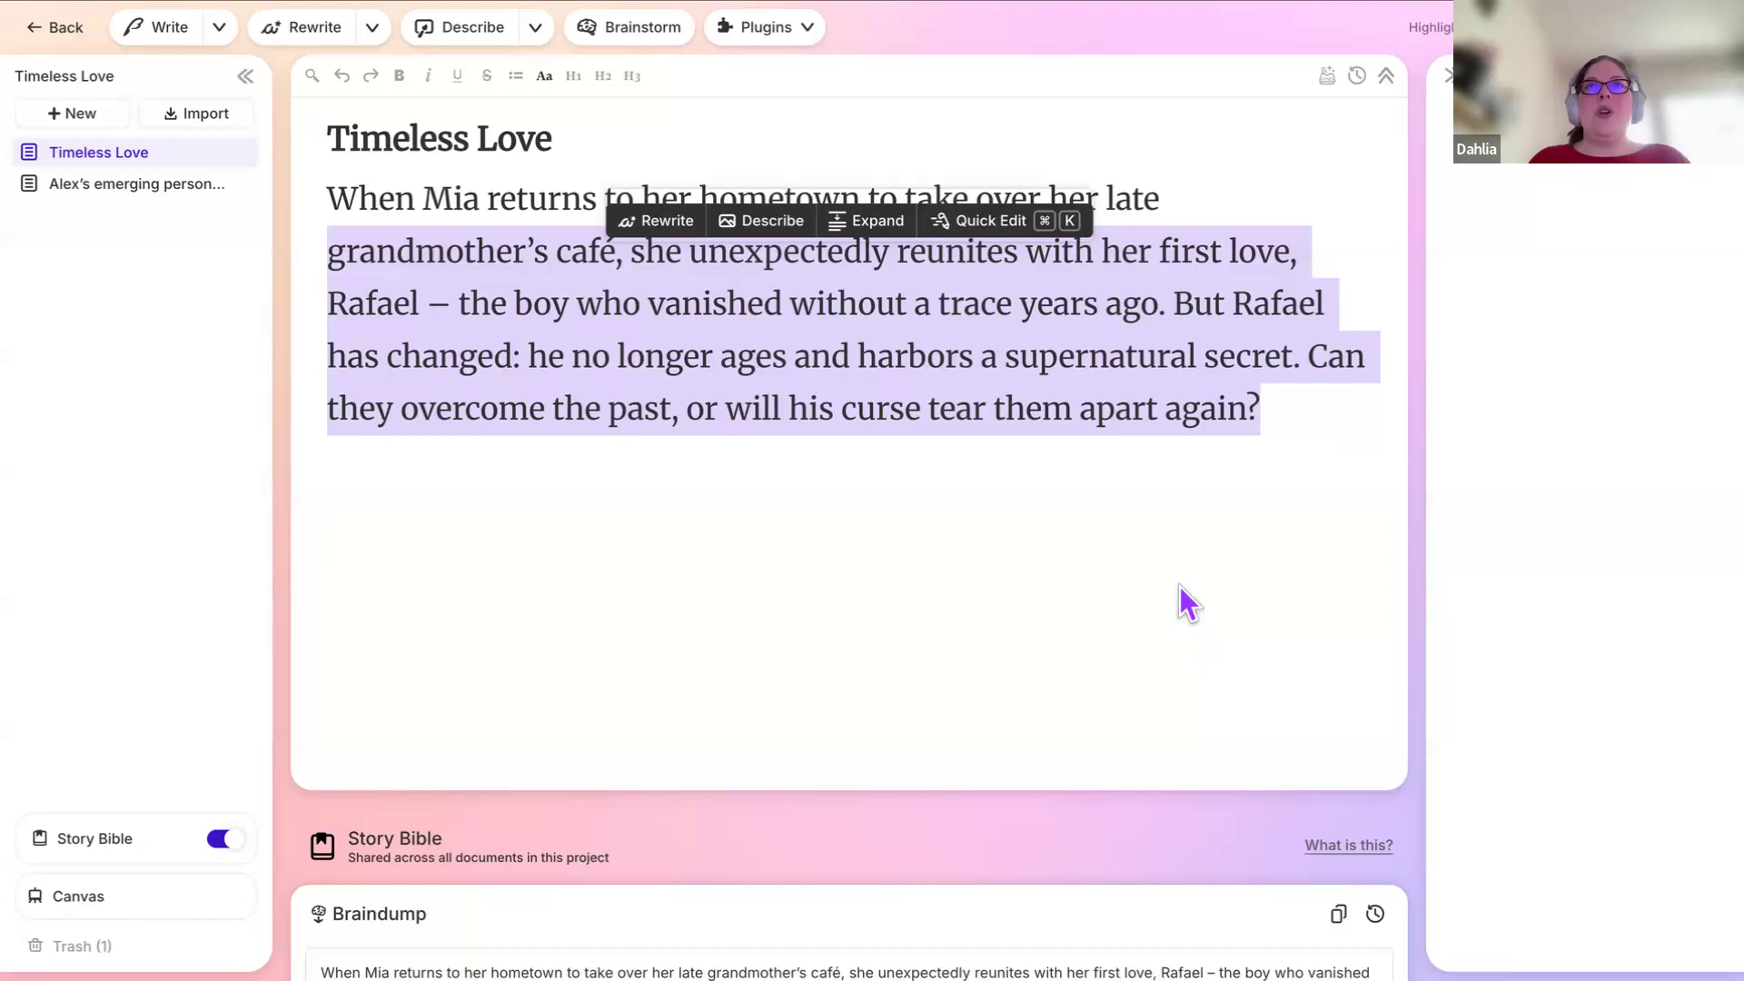
Step: Enter "second-chance-romance, magical realism" as the genre in the Story Bible
scroll(1179, 586, down, 3)
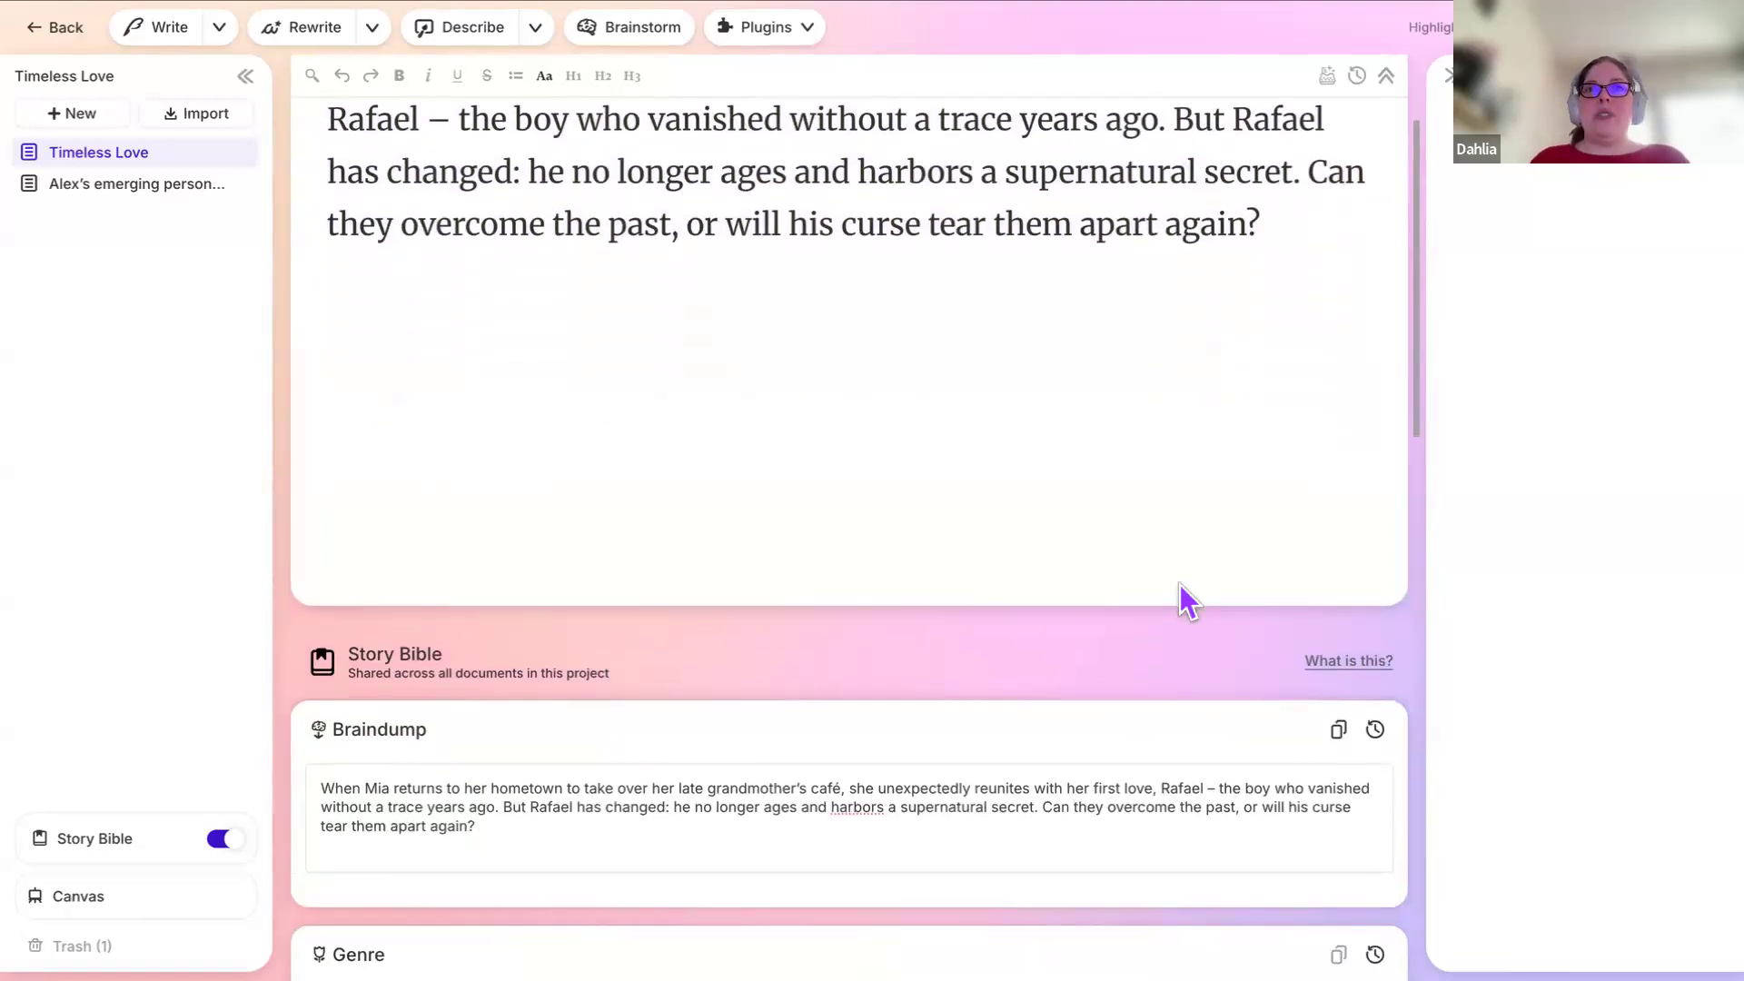
scroll(1181, 585, down, 1)
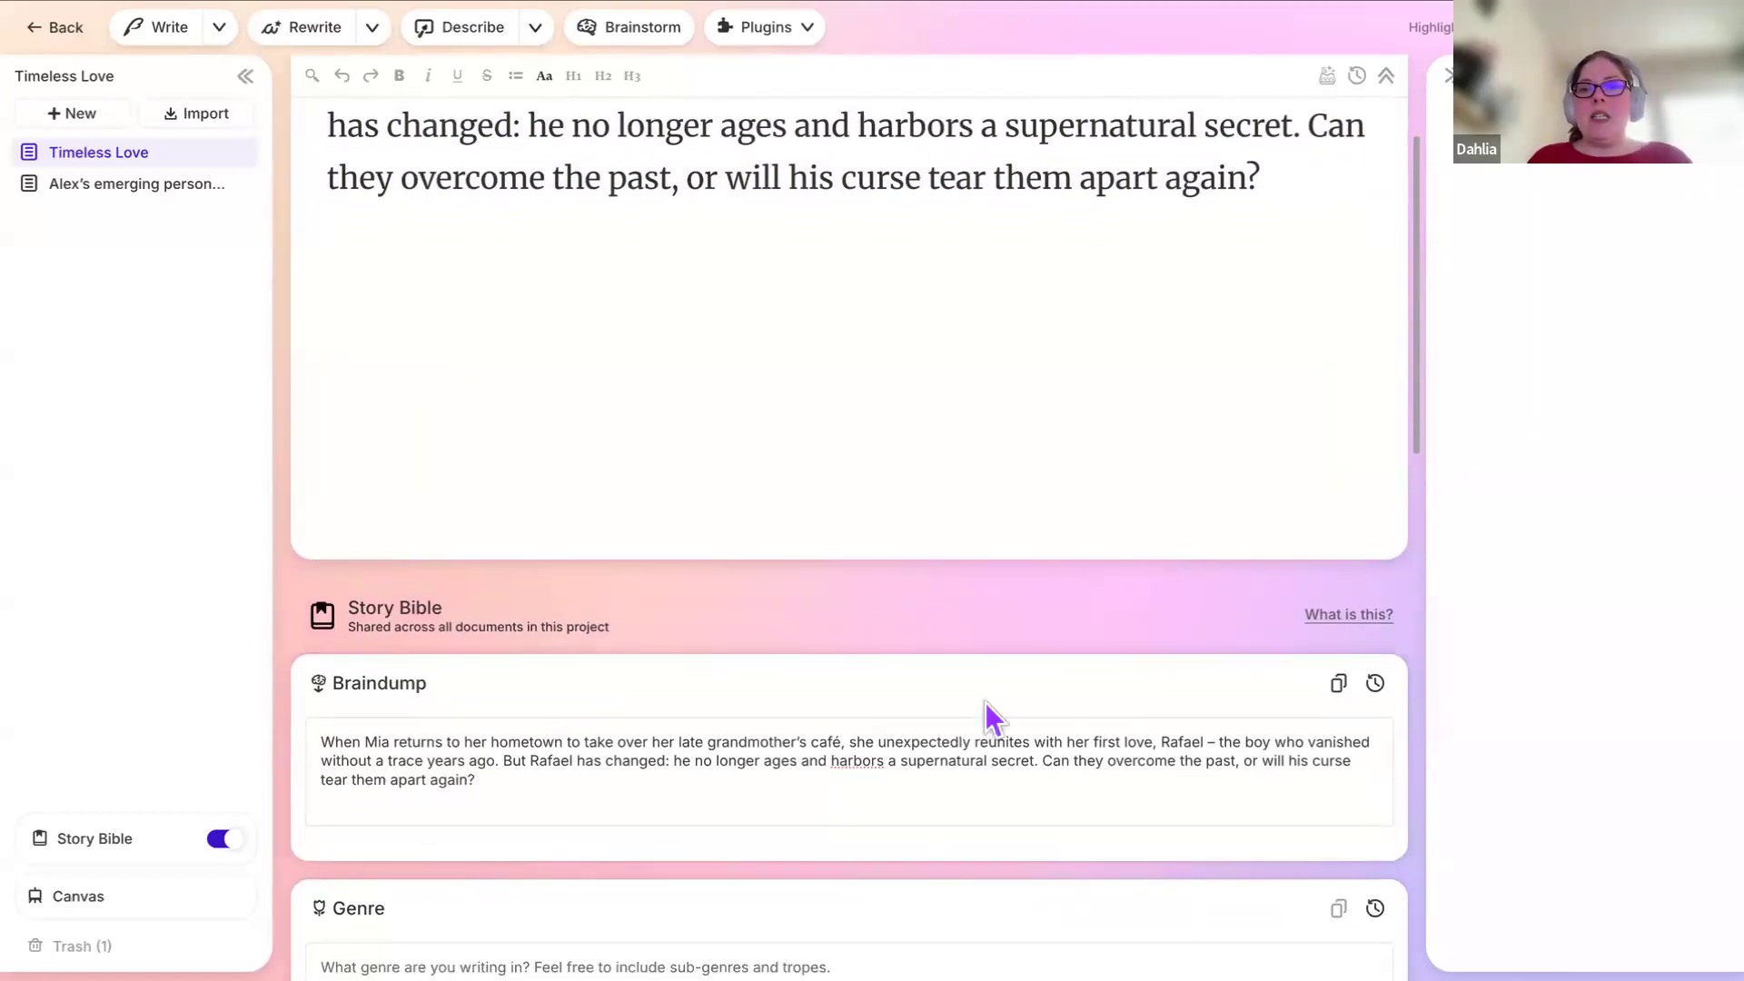
scroll(830, 772, down, 2)
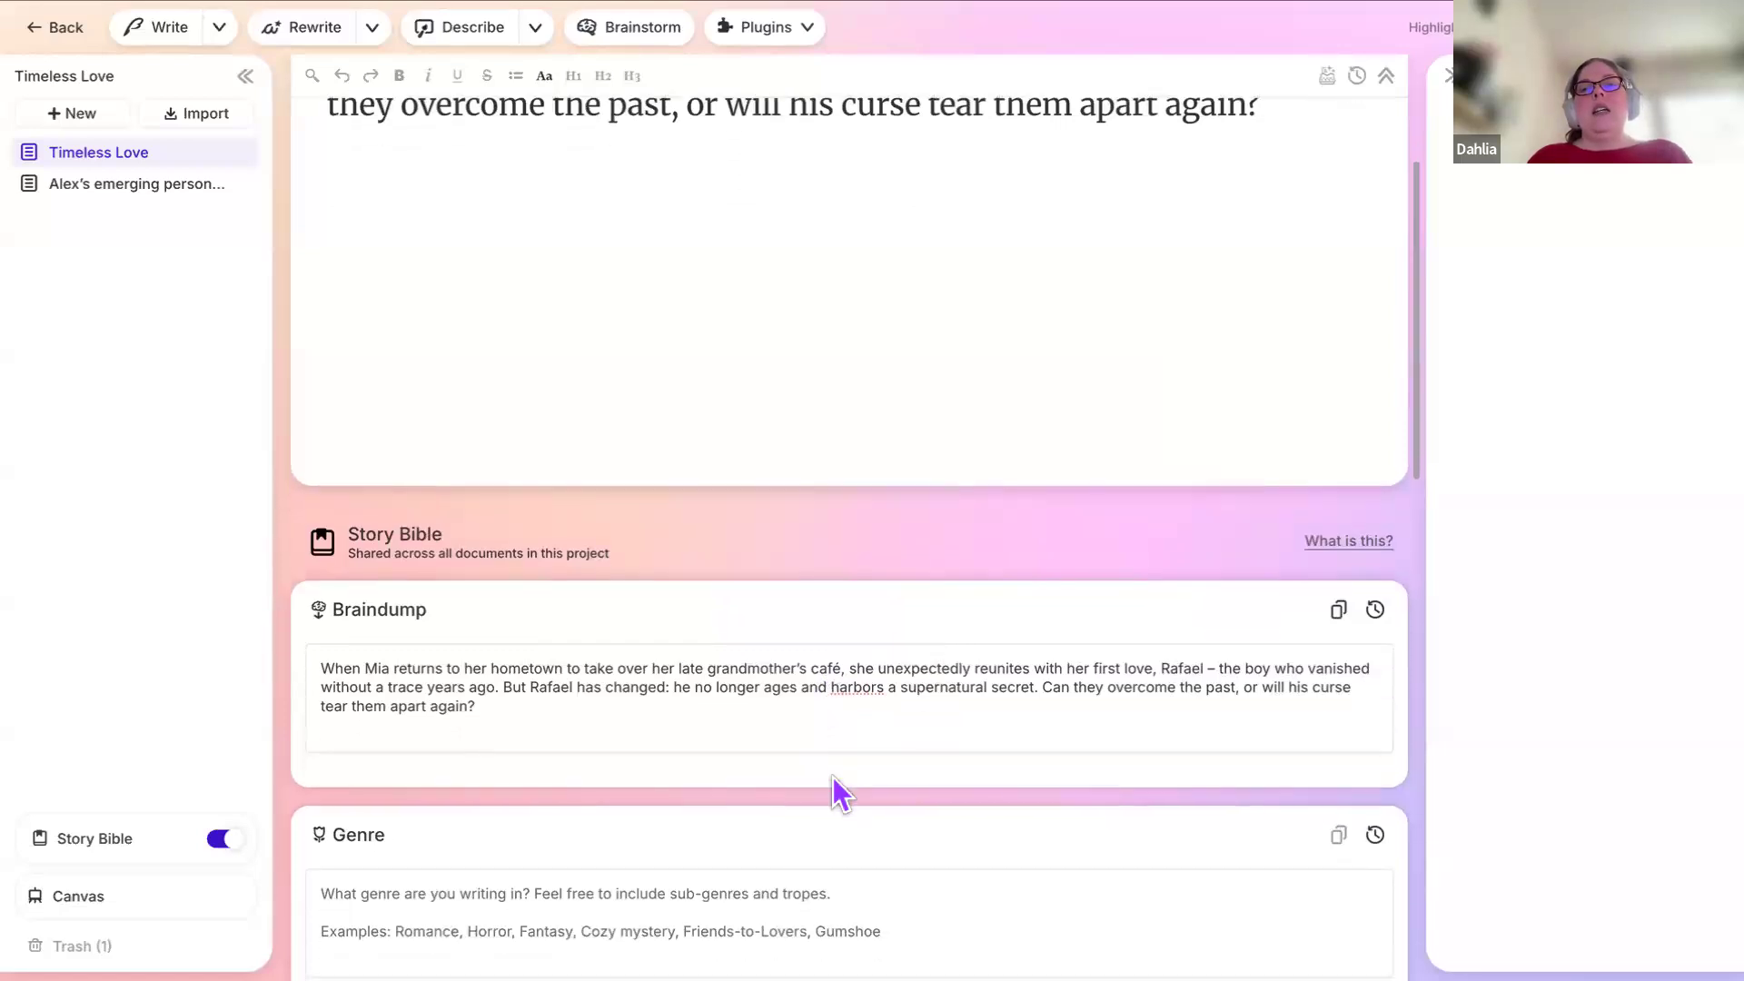
scroll(832, 777, down, 1)
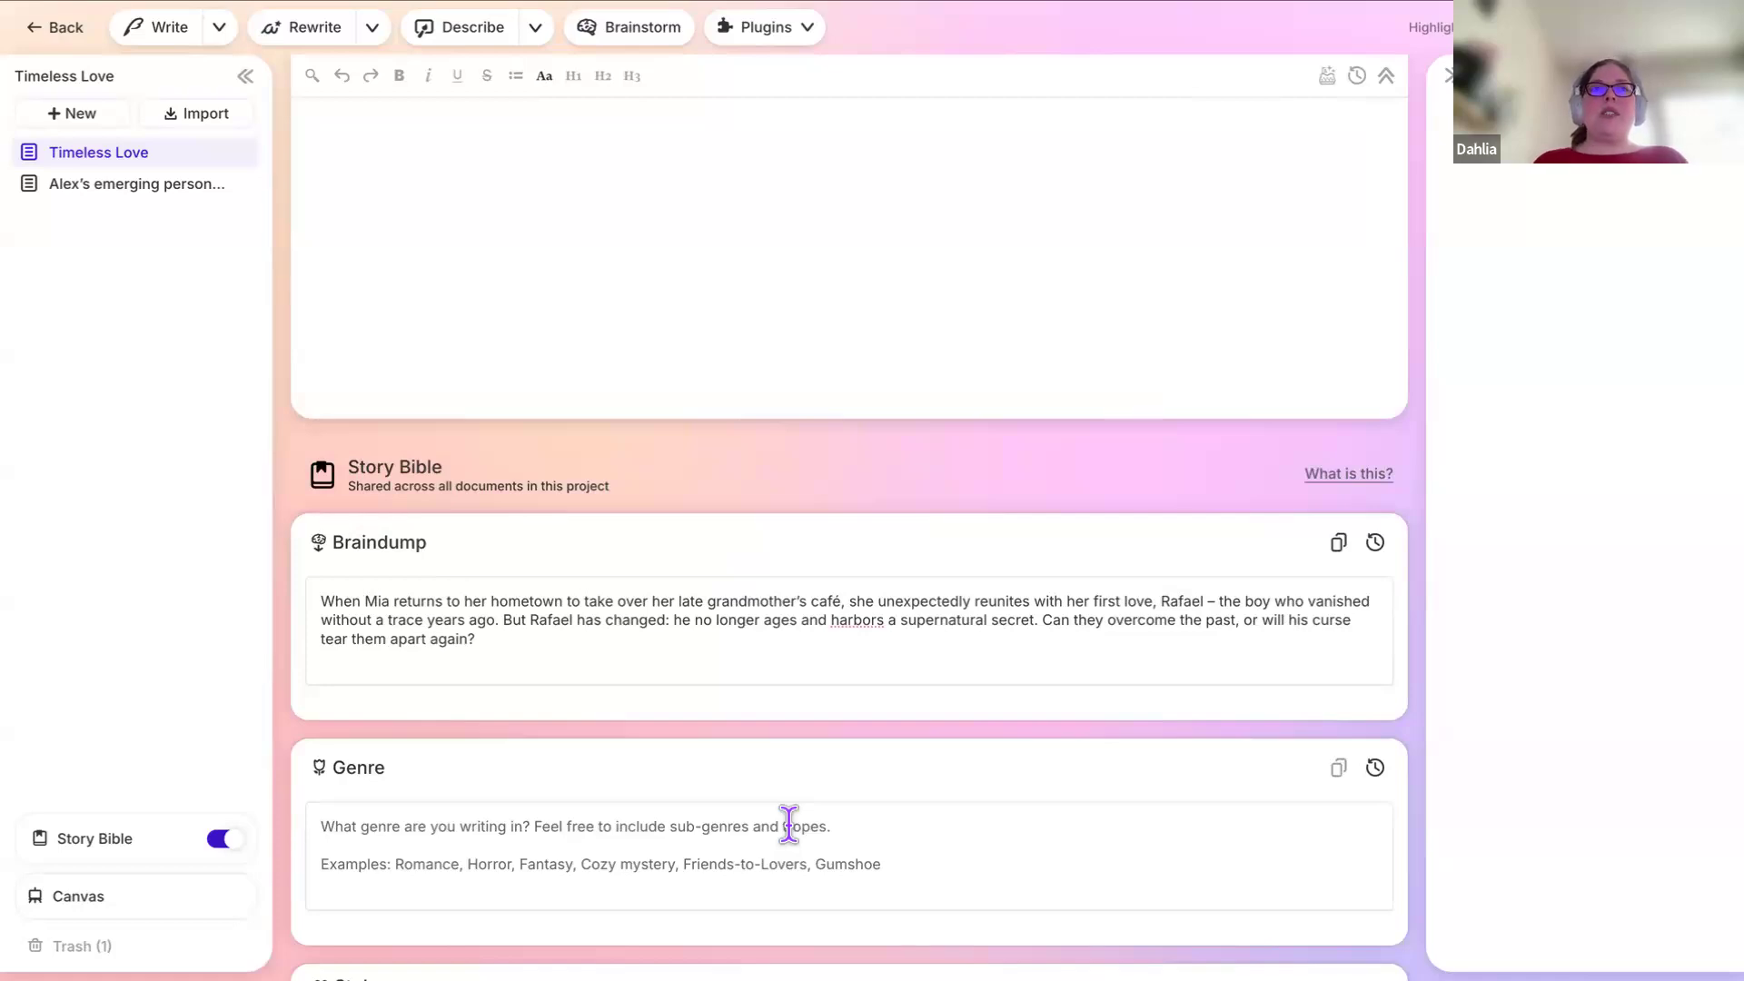
click(788, 824)
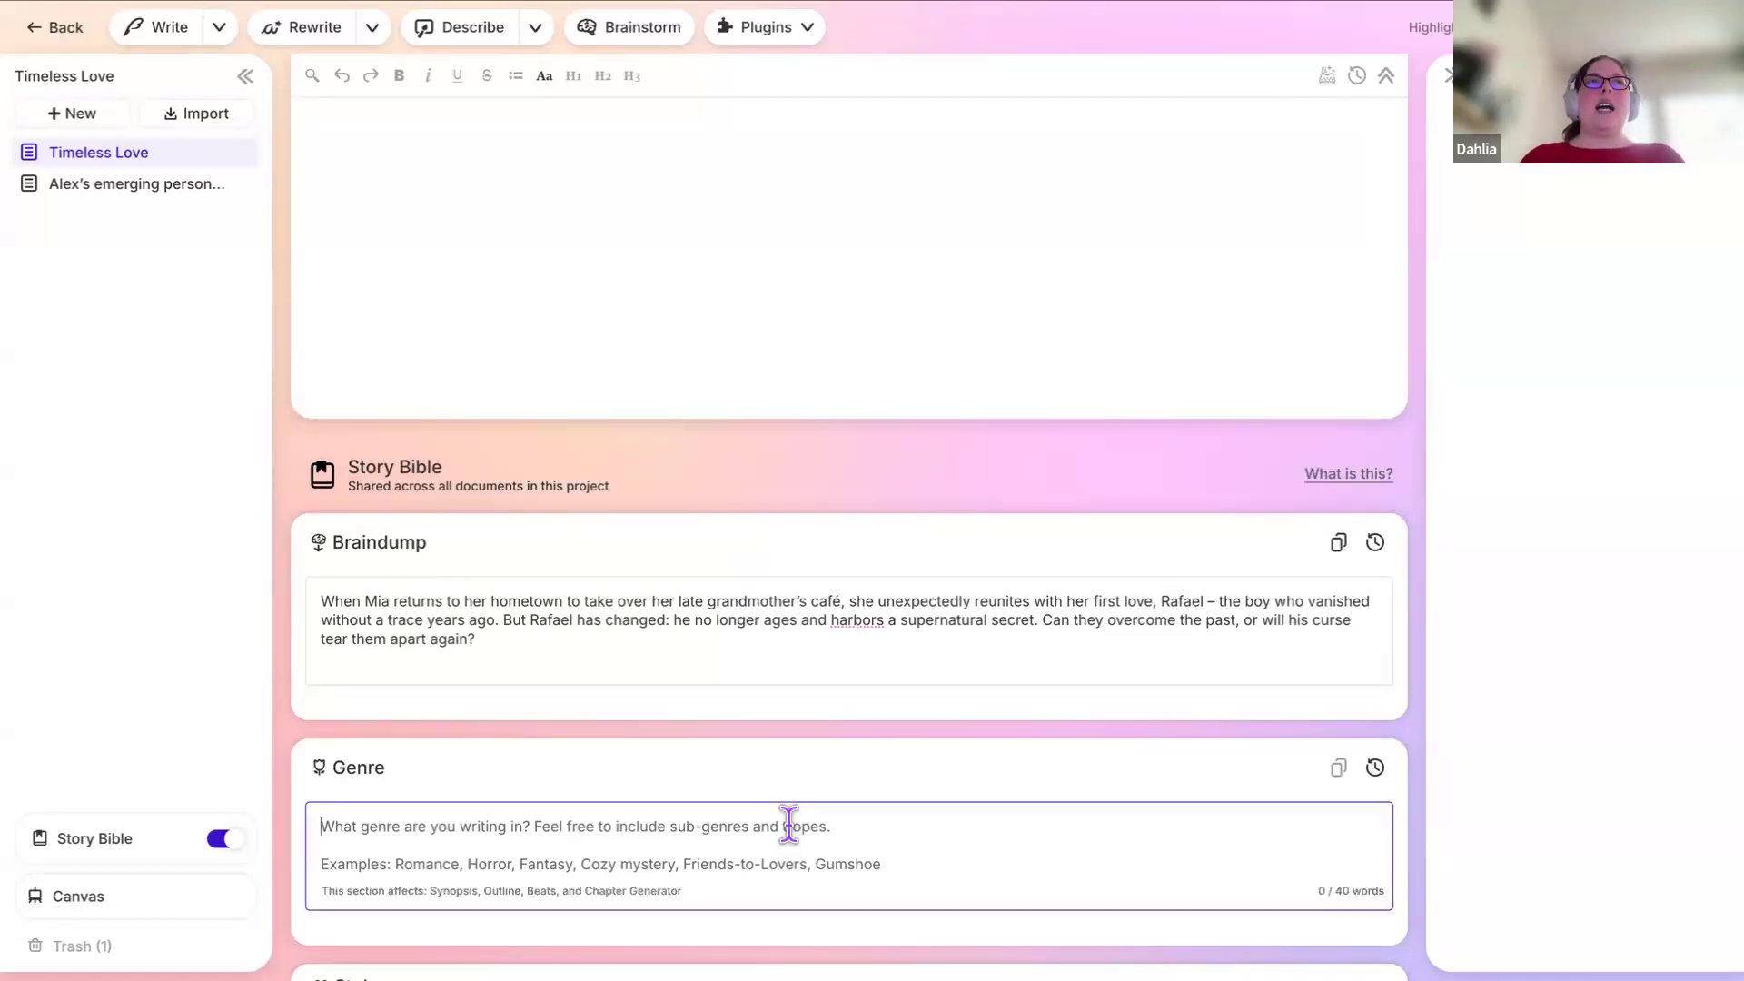
text(romance)
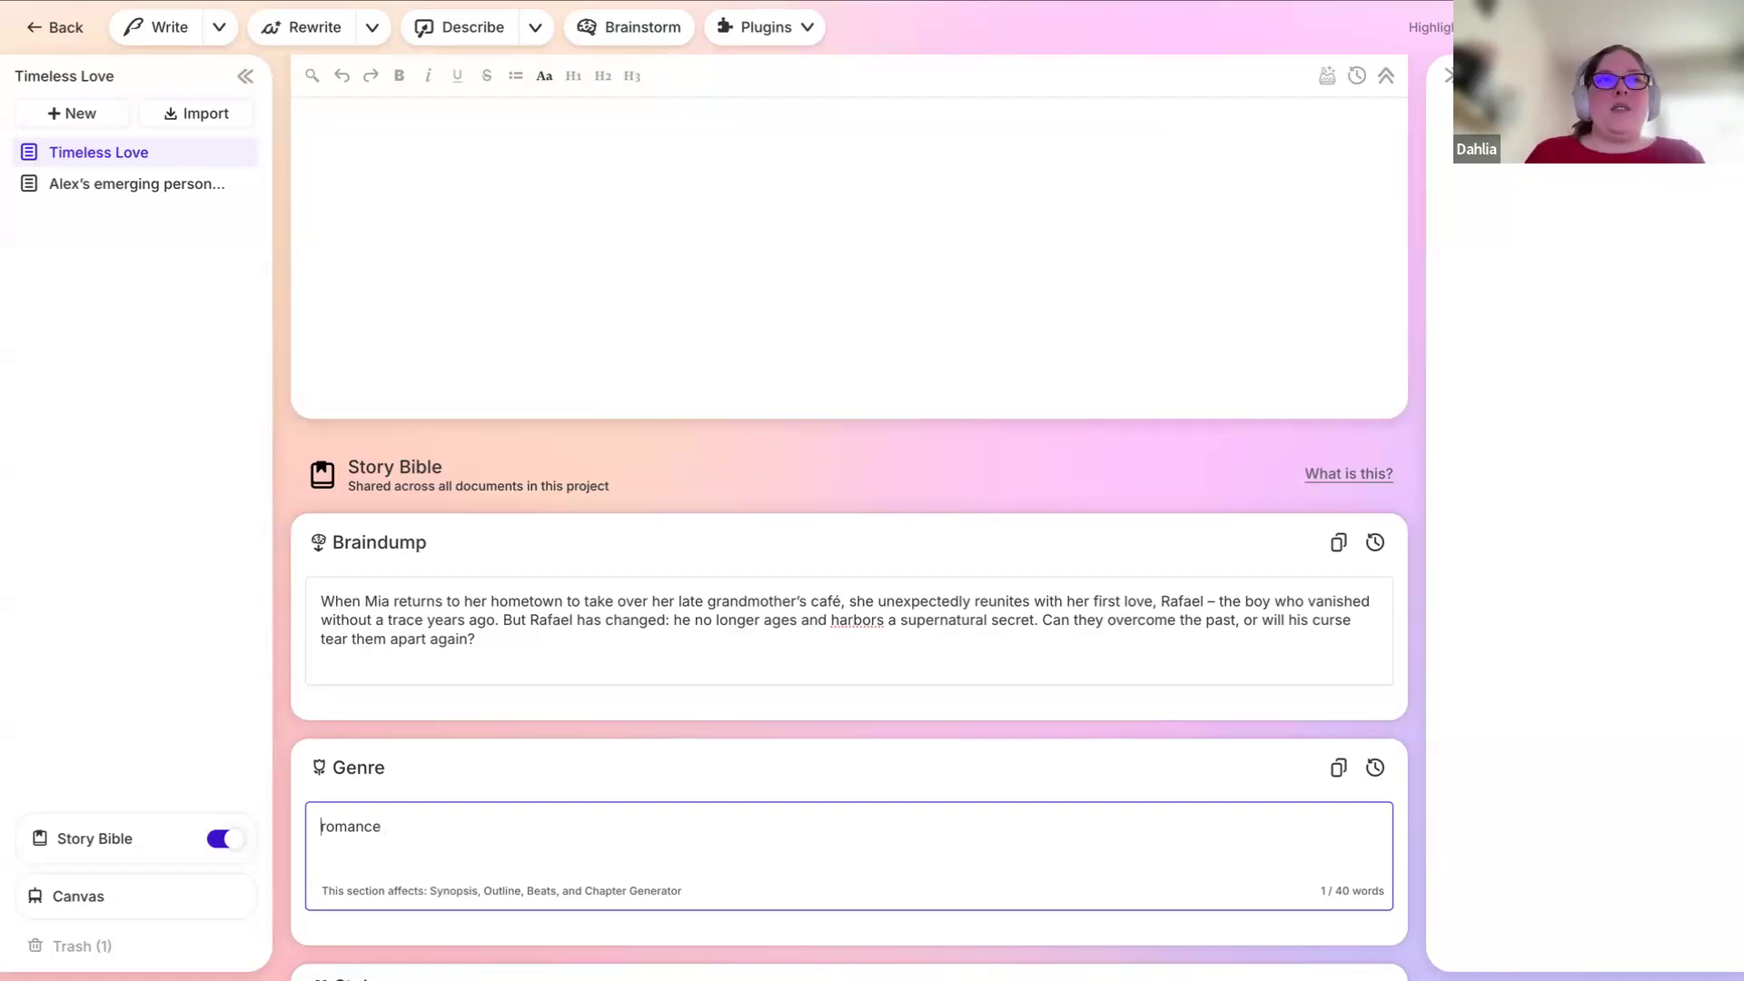
text(second)
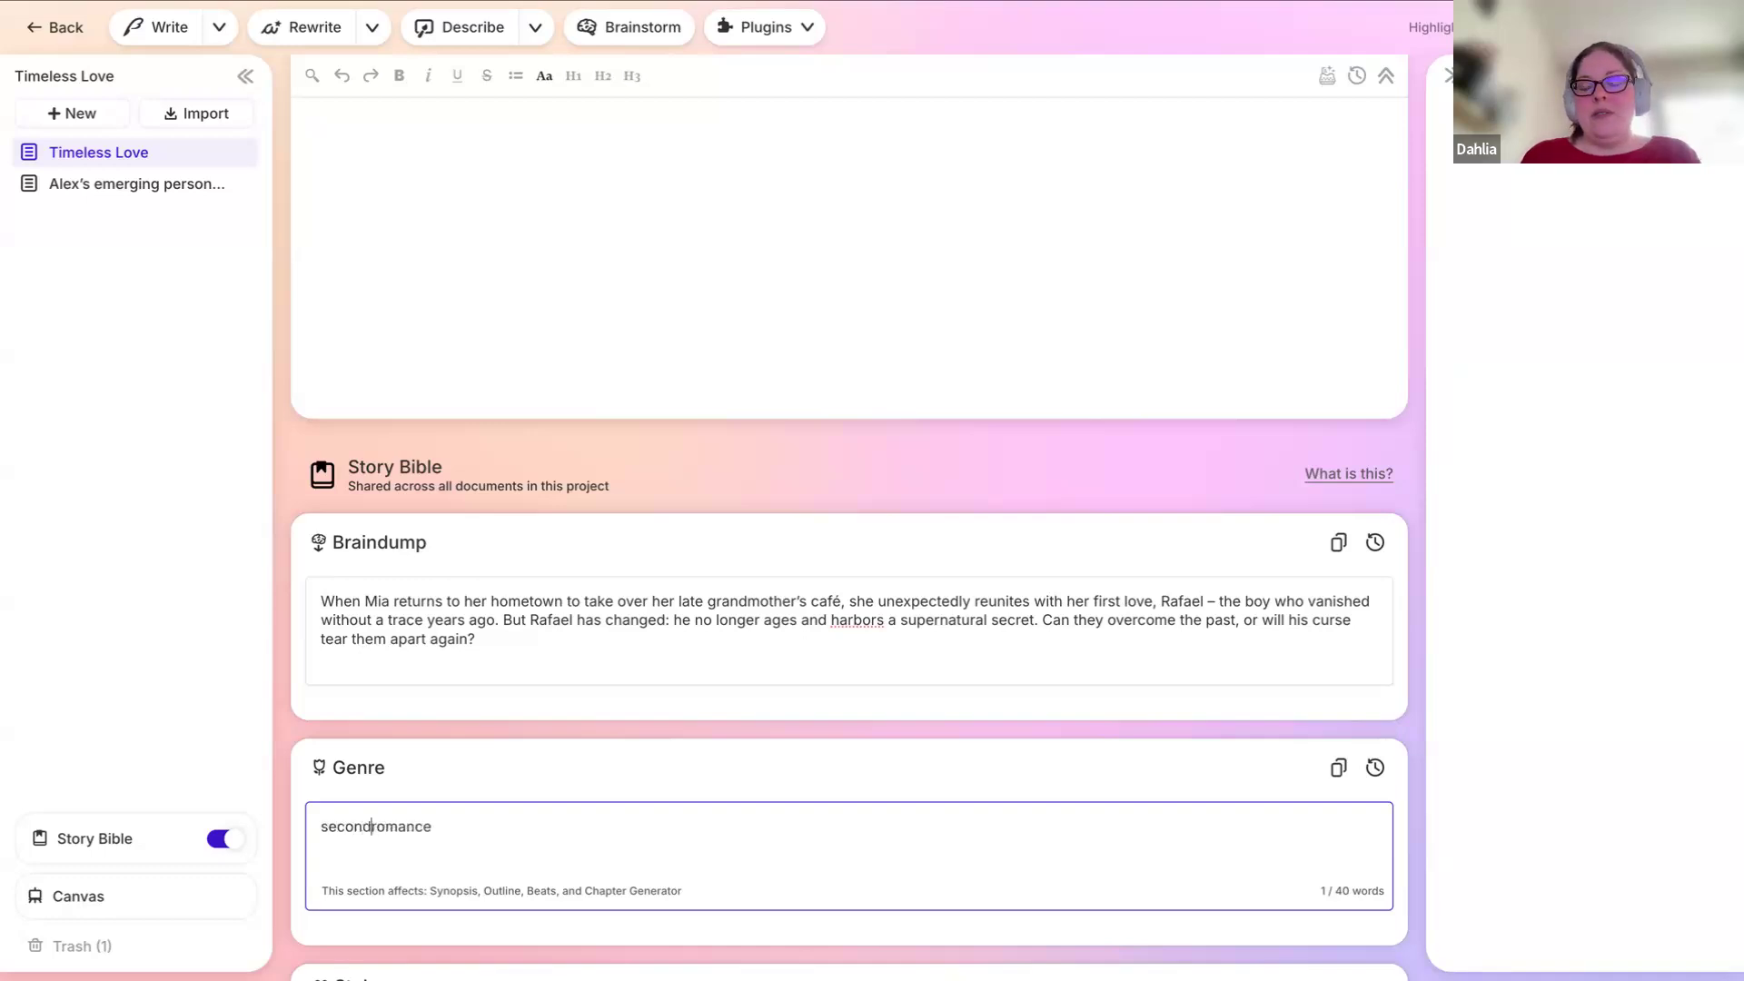
text(-chance)
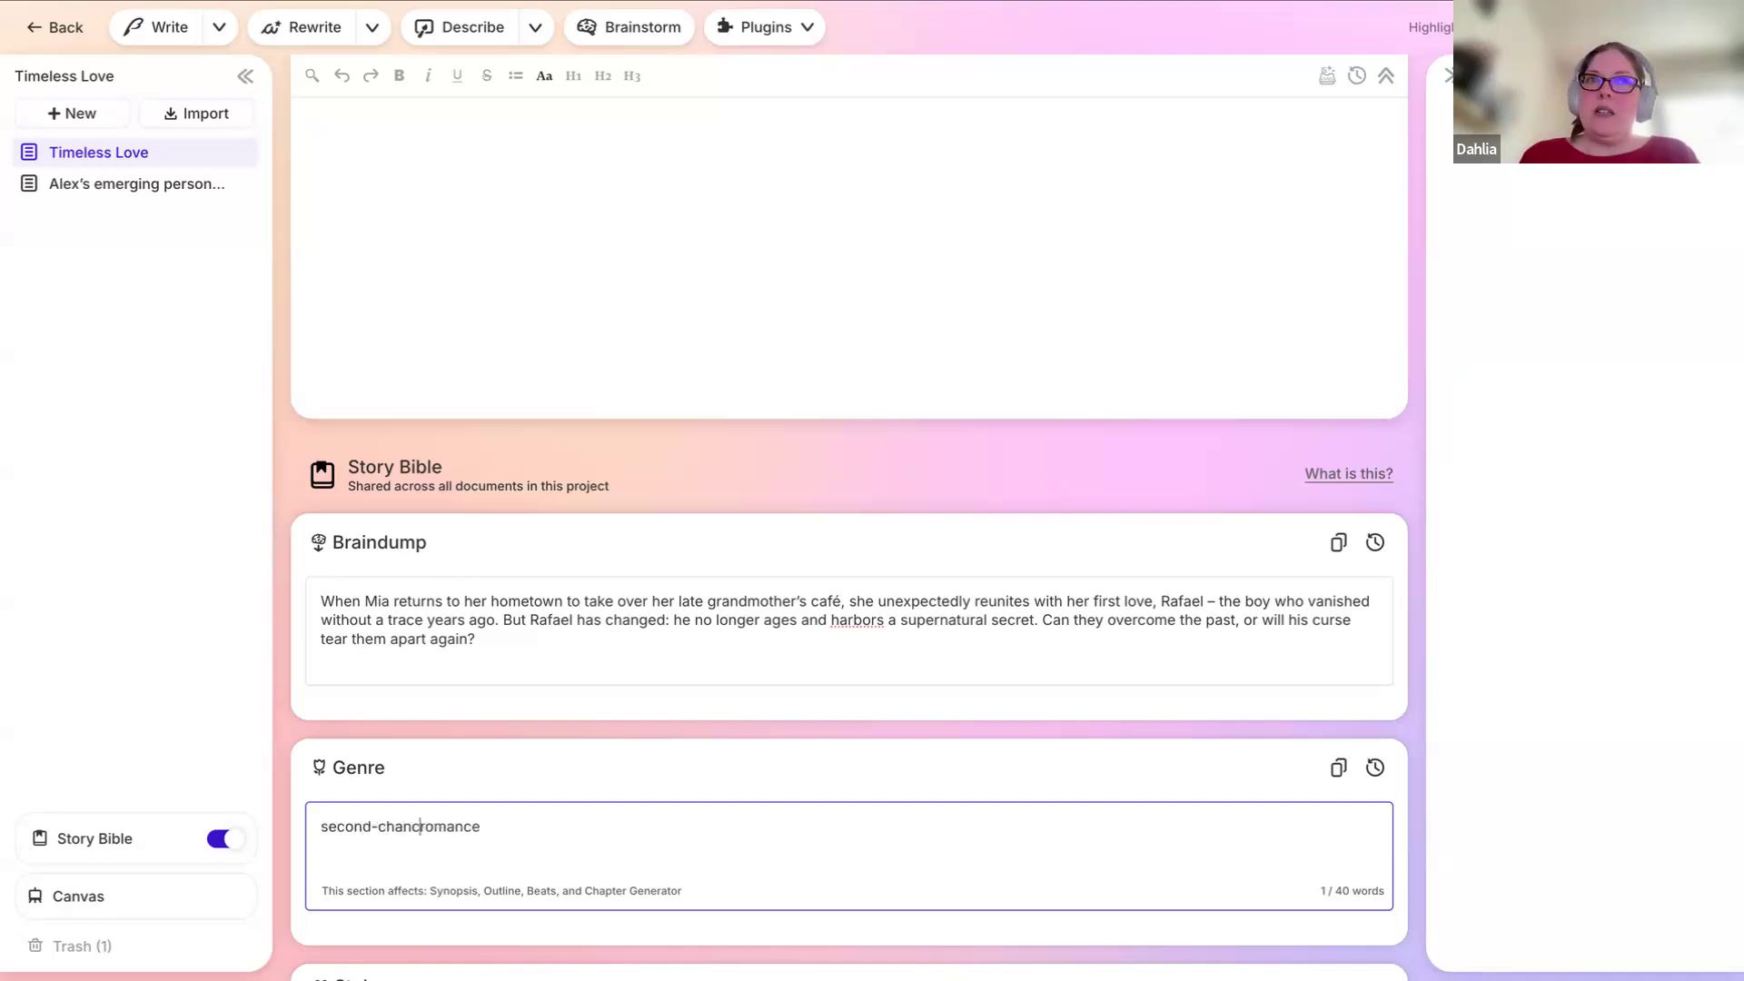
text(-)
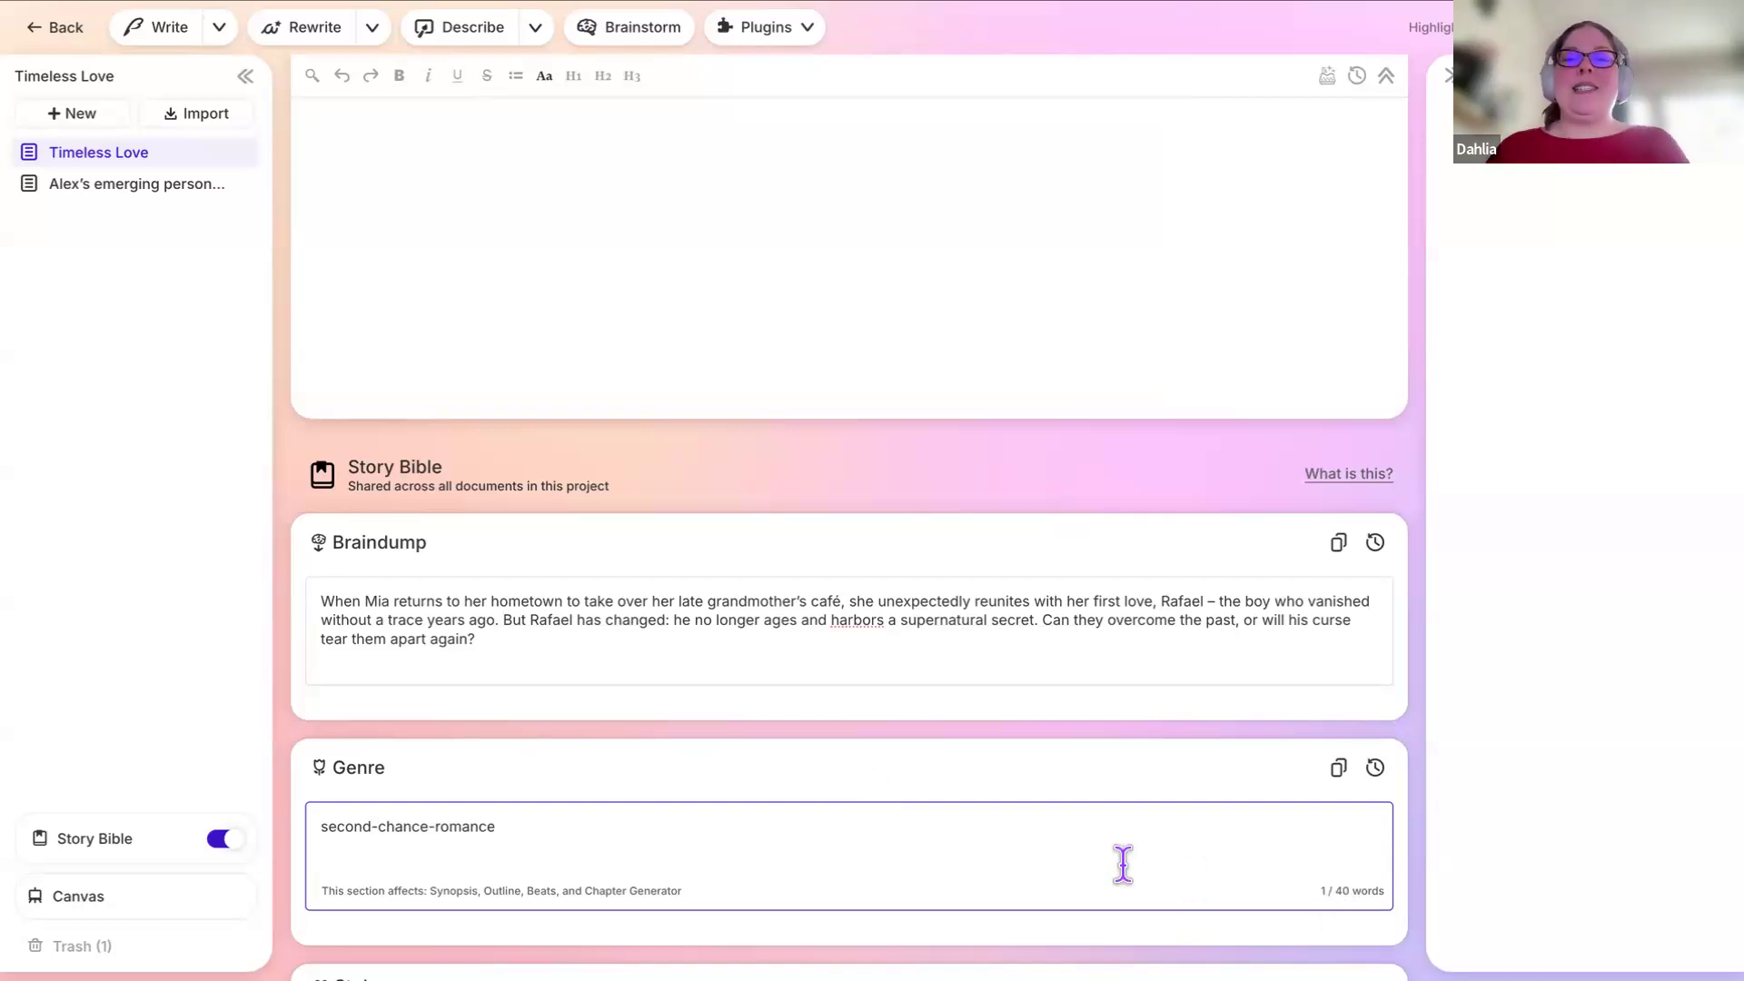
text(, )
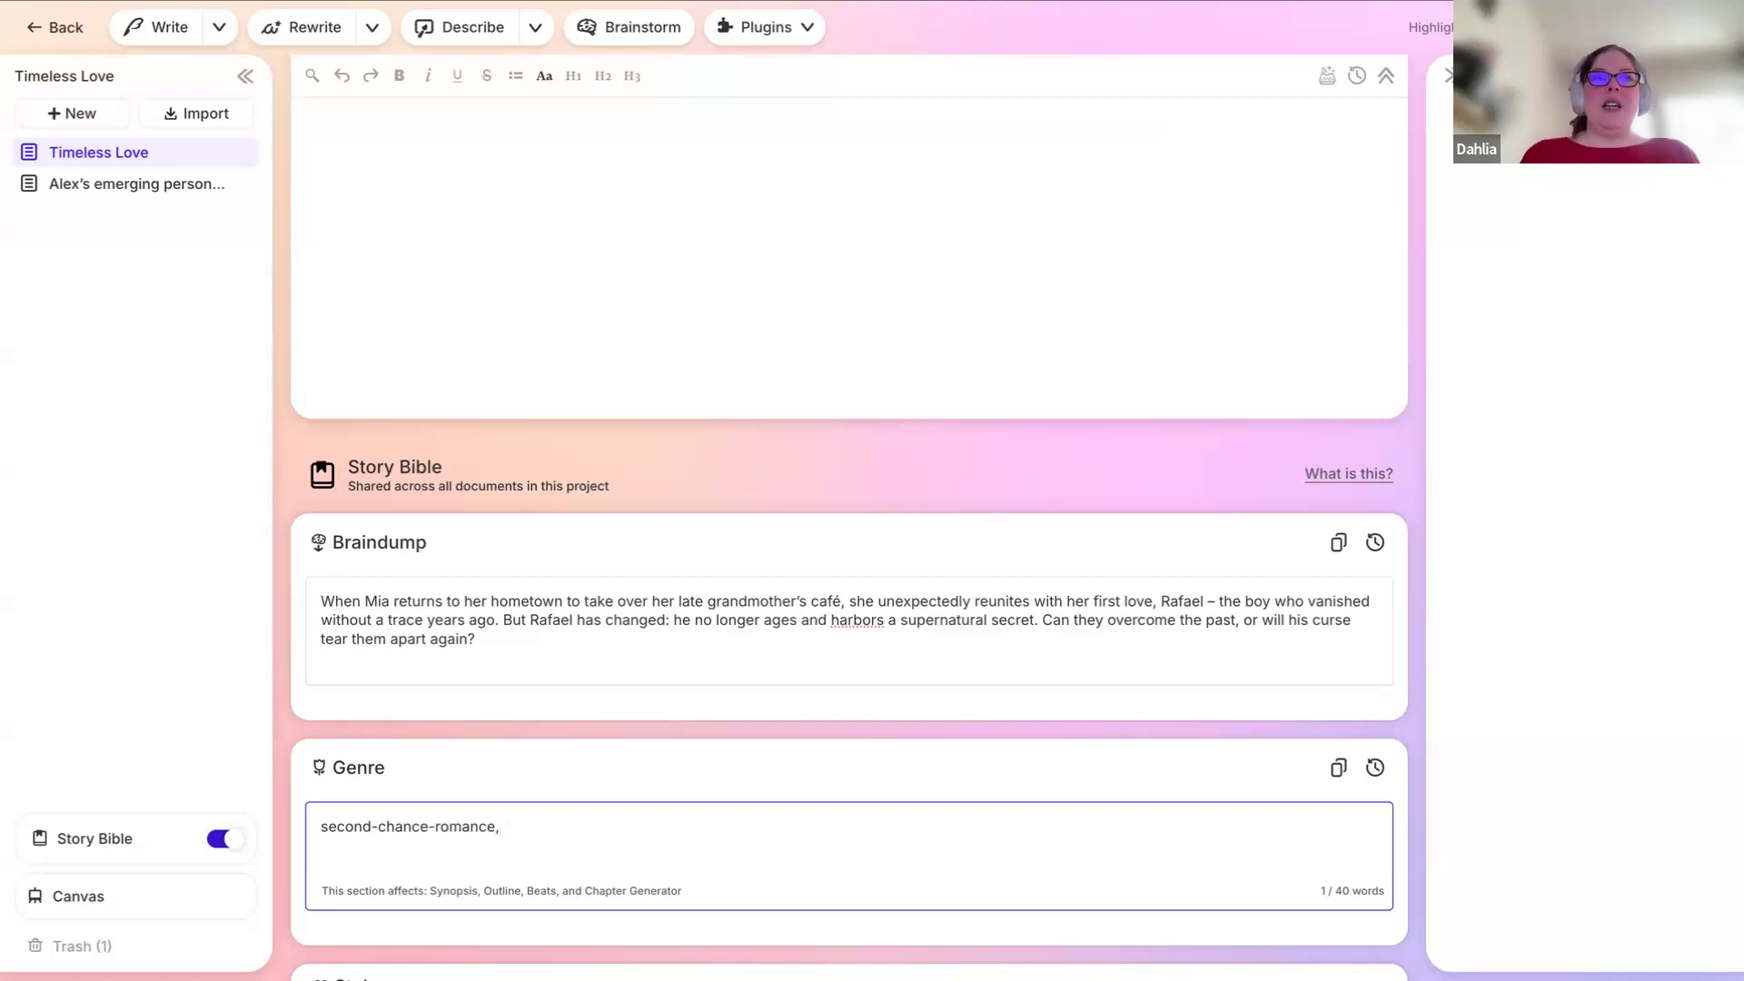
text(magical rea)
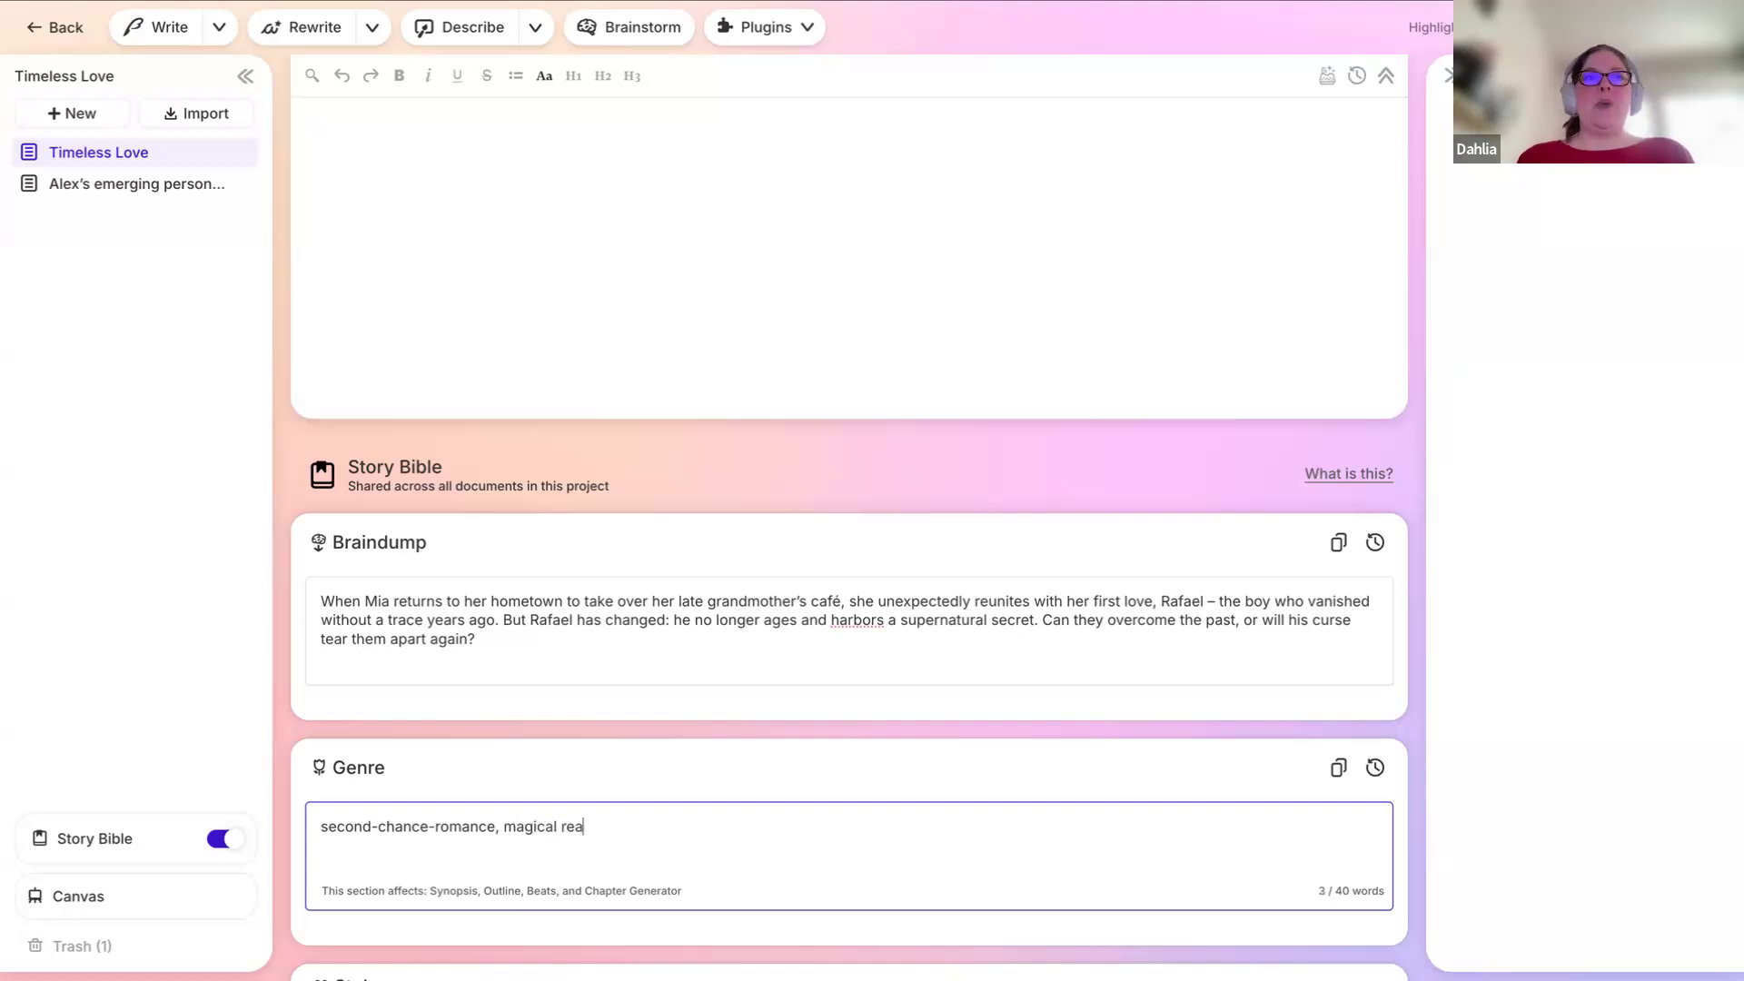
text(lism)
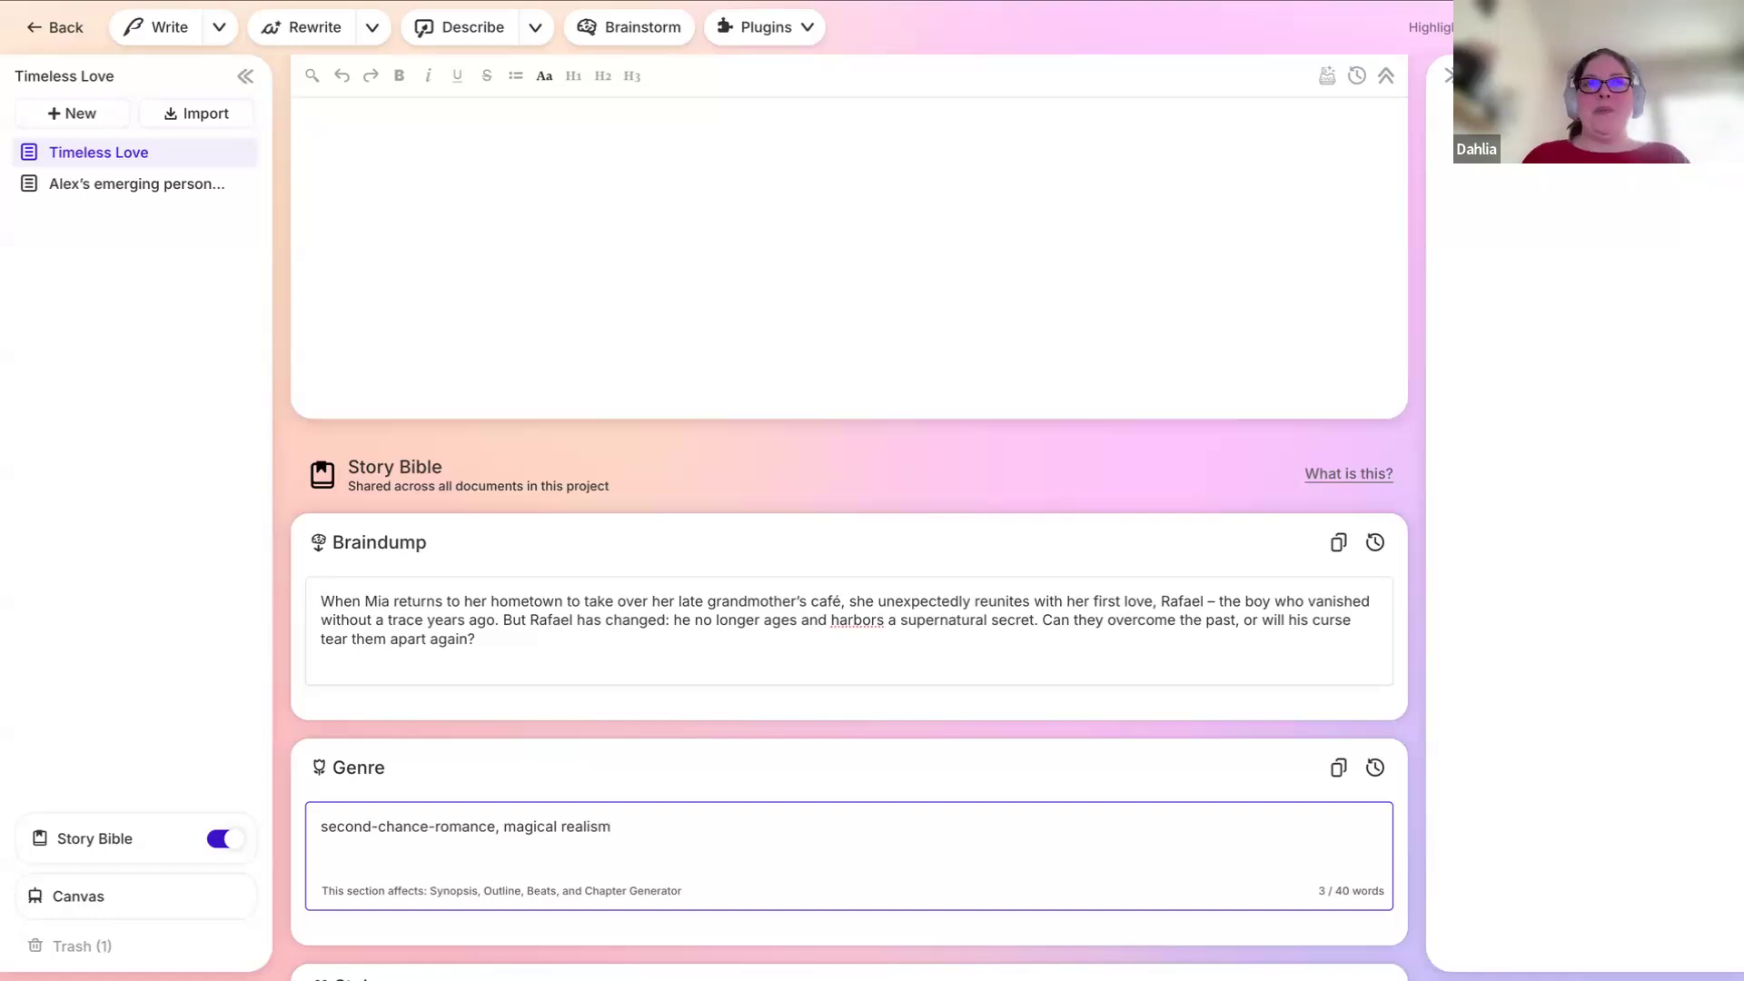
Step: Leave the Genre entry and go to the Style section of the Story Bible to view its style choices
mouse_move(165, 817)
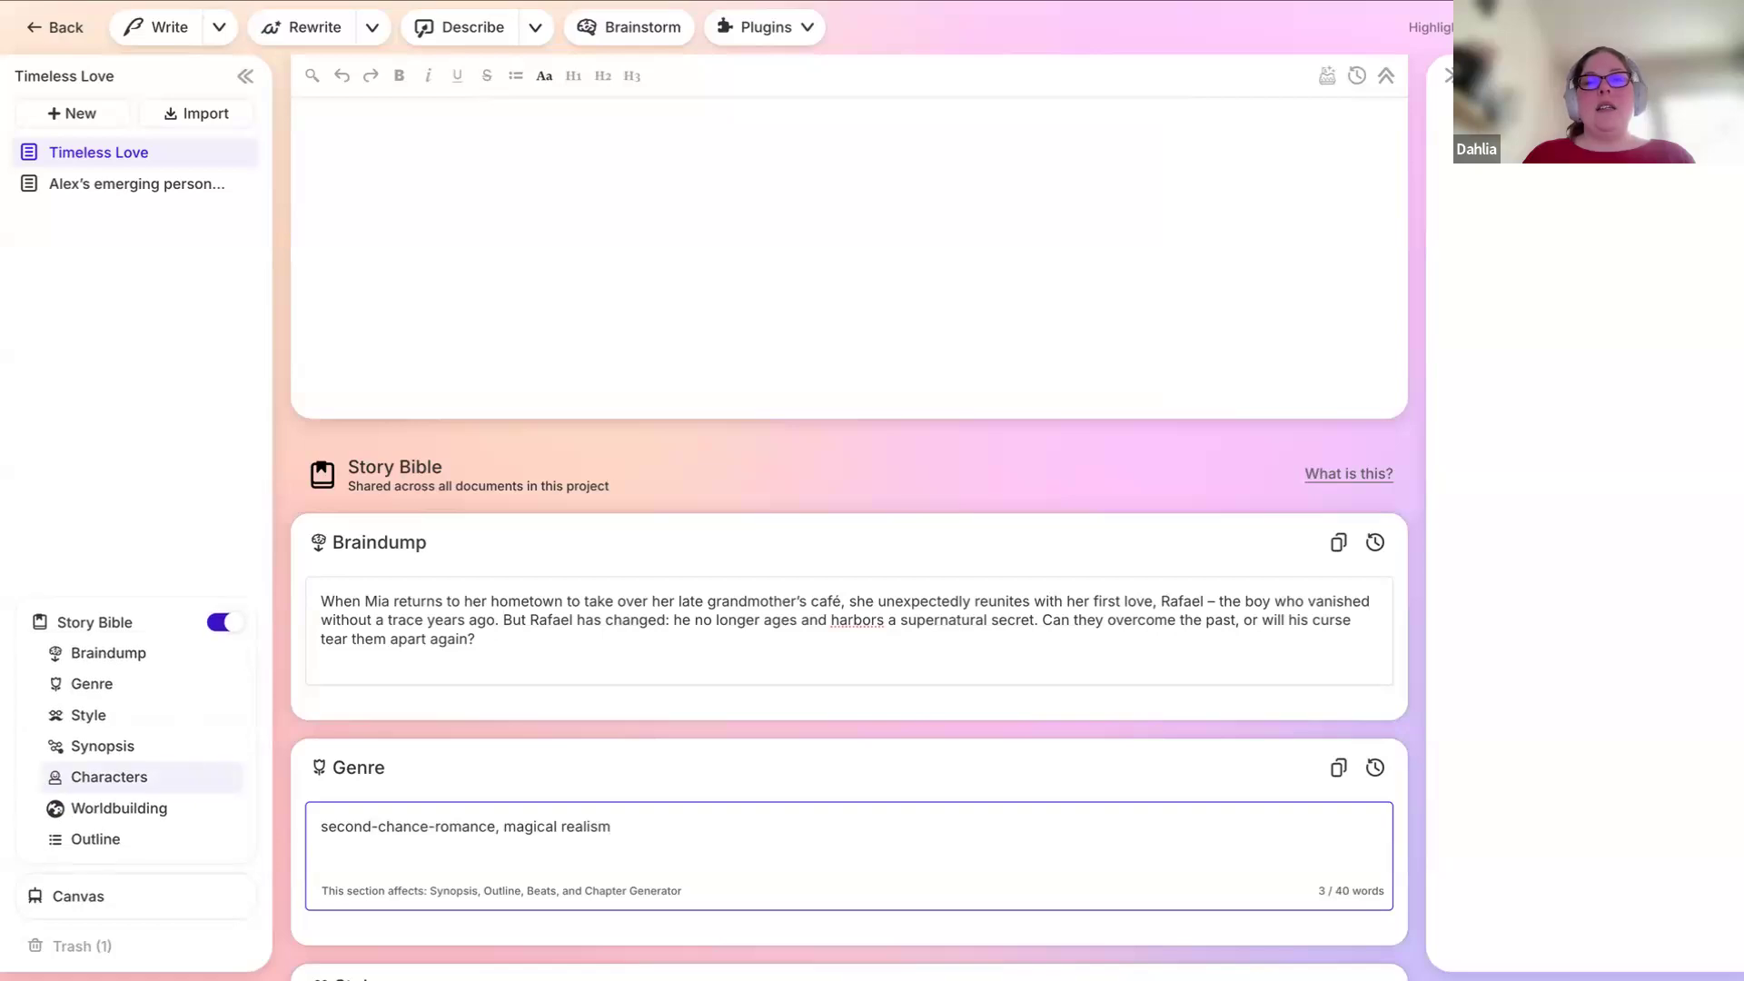
click(137, 780)
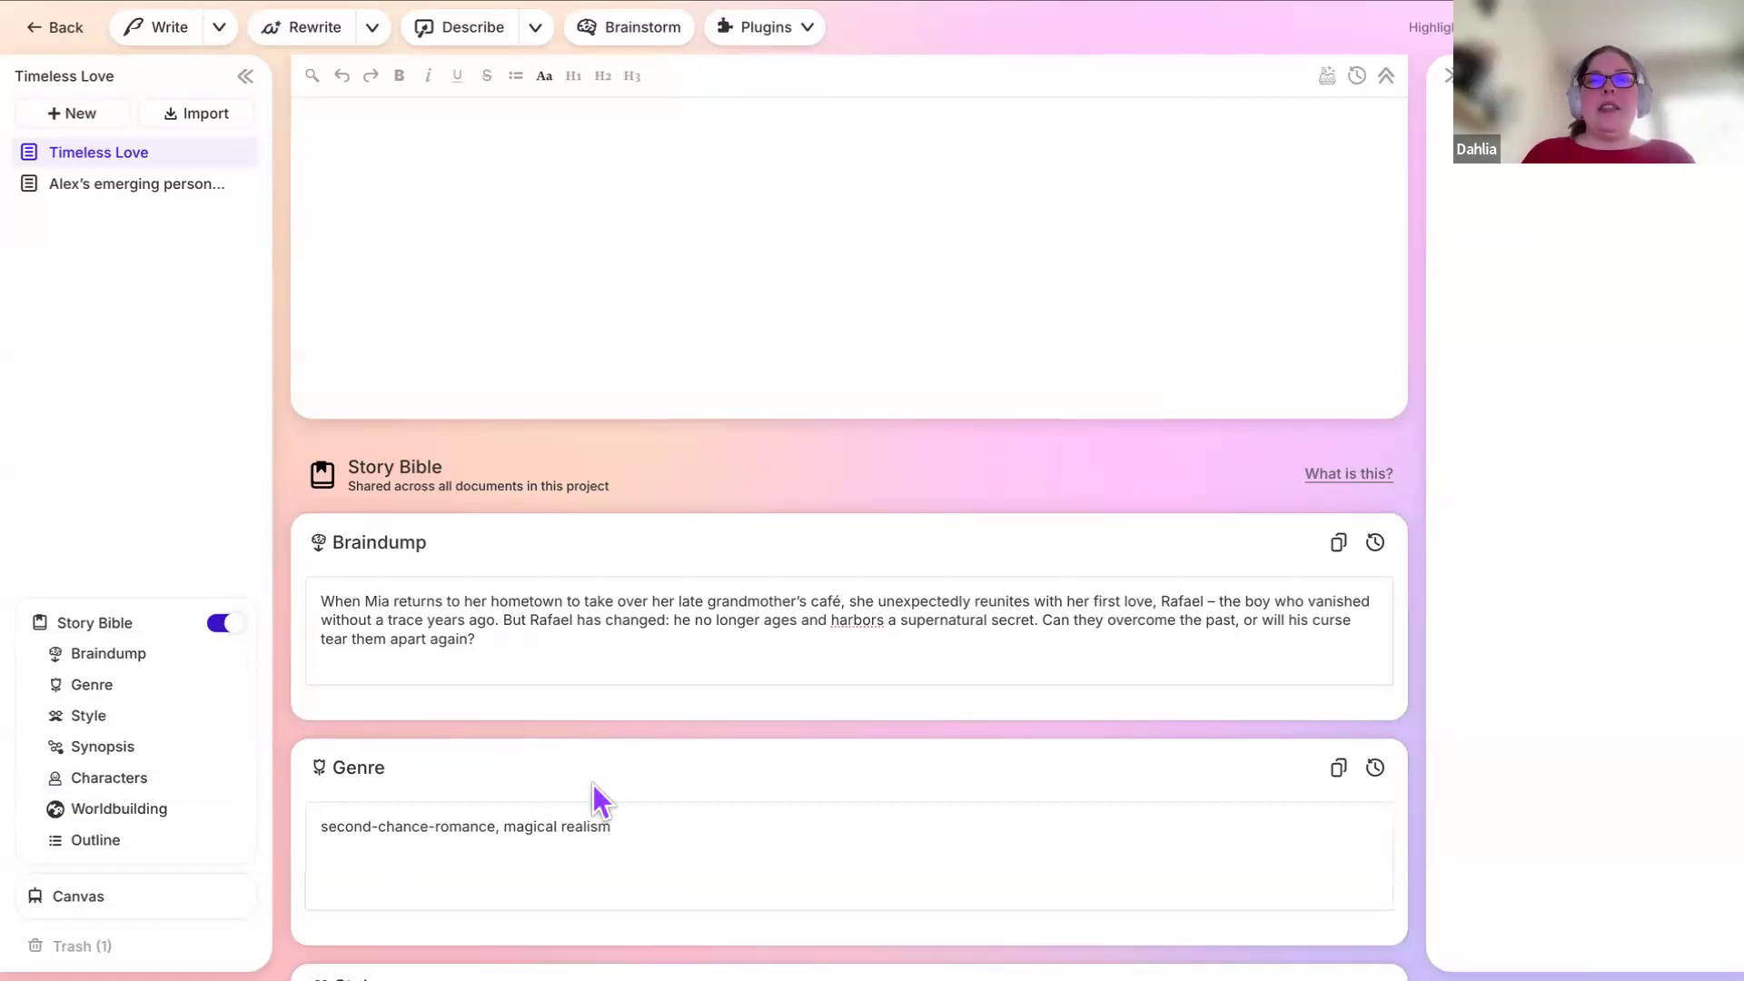
scroll(742, 790, down, 2)
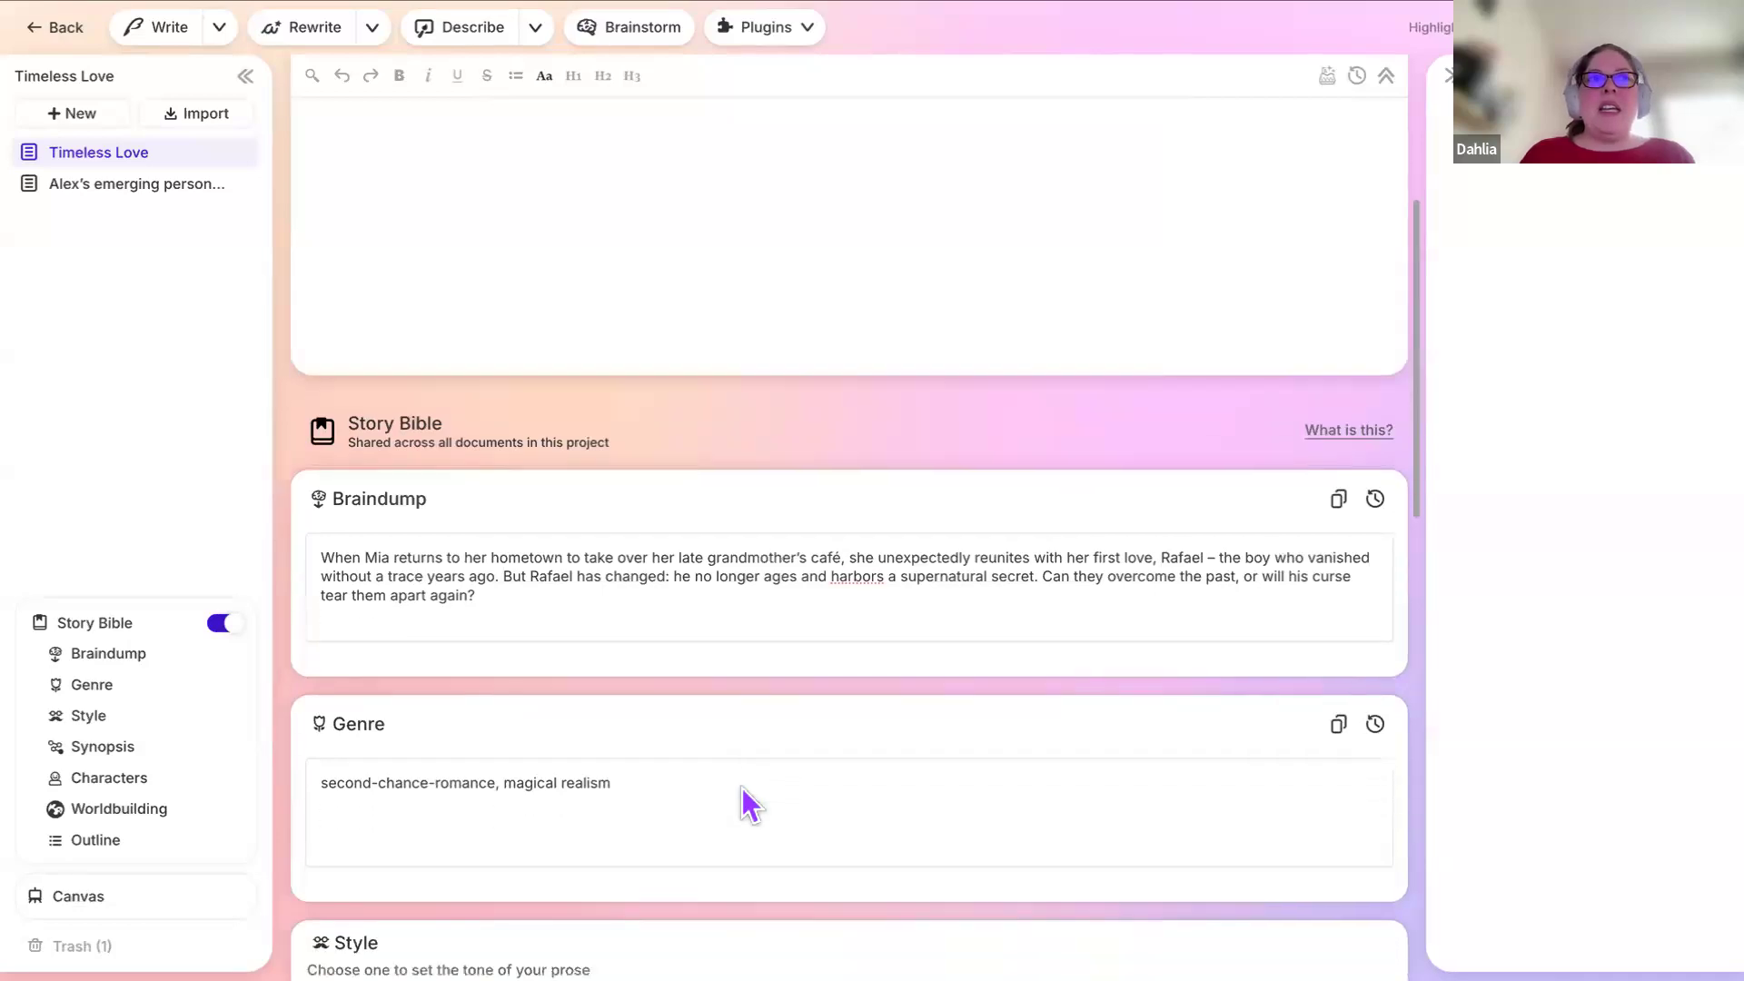
scroll(741, 788, down, 4)
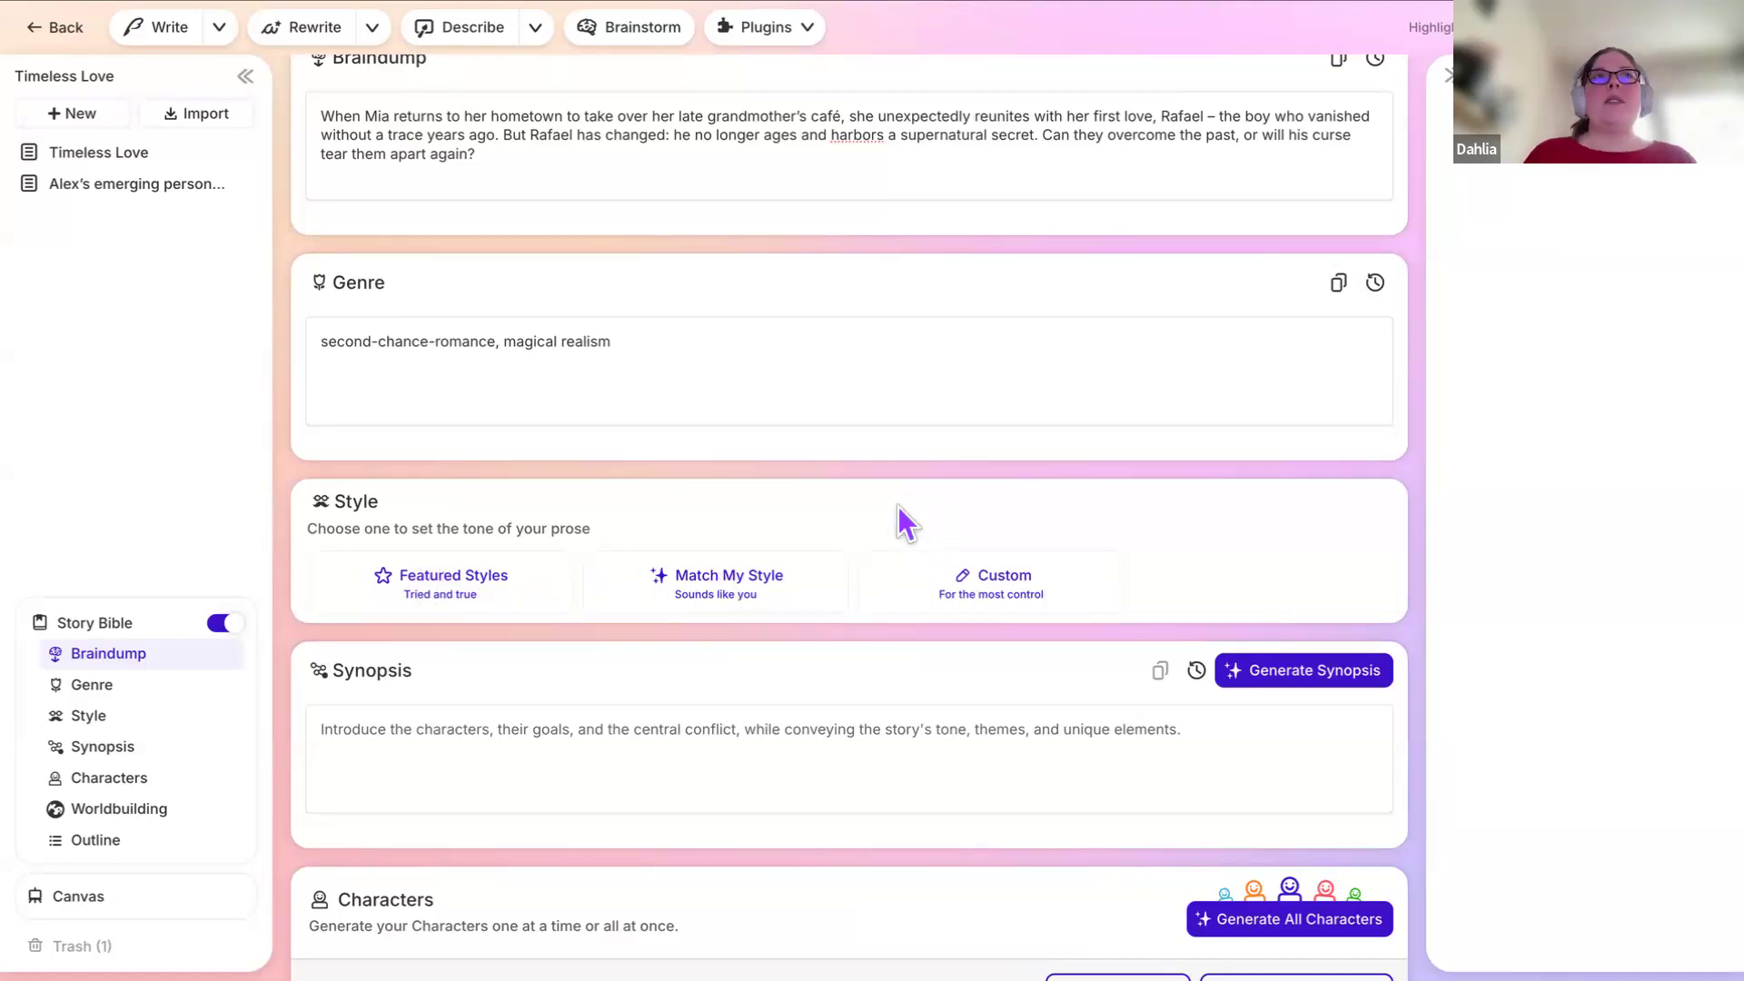
click(613, 514)
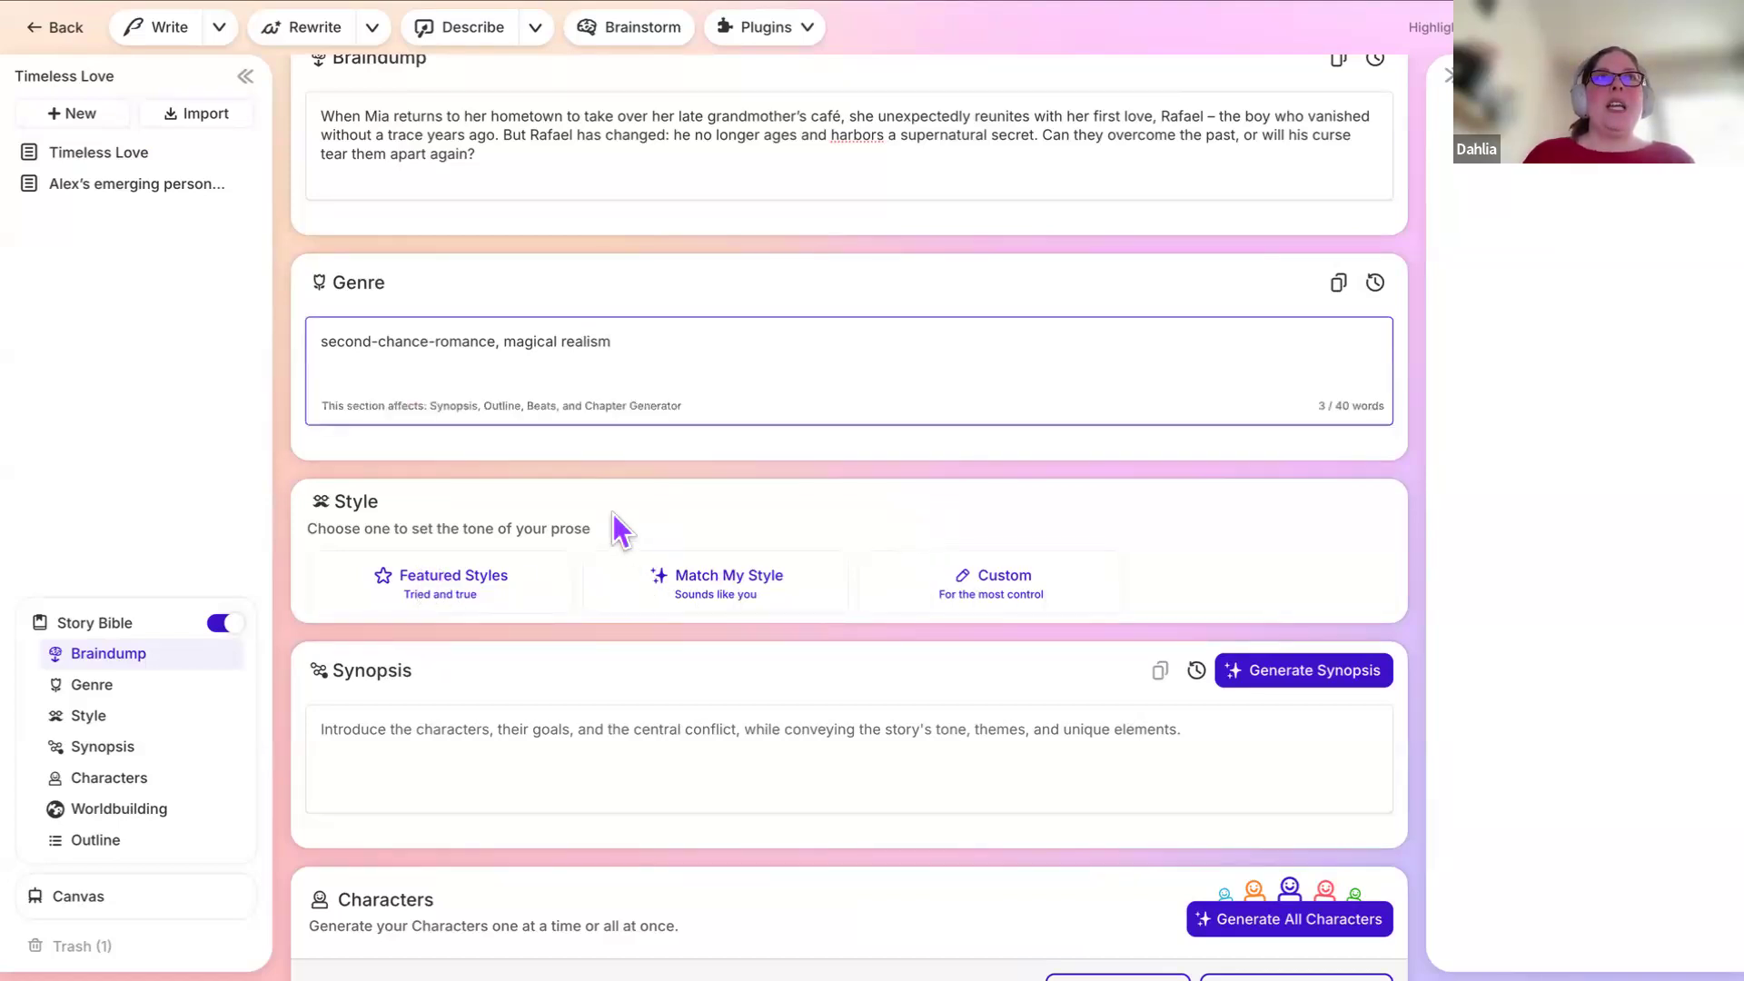
Step: Preview the writing sample of the Approachable & Charming featured style and apply that style to the Story Bible
click(499, 602)
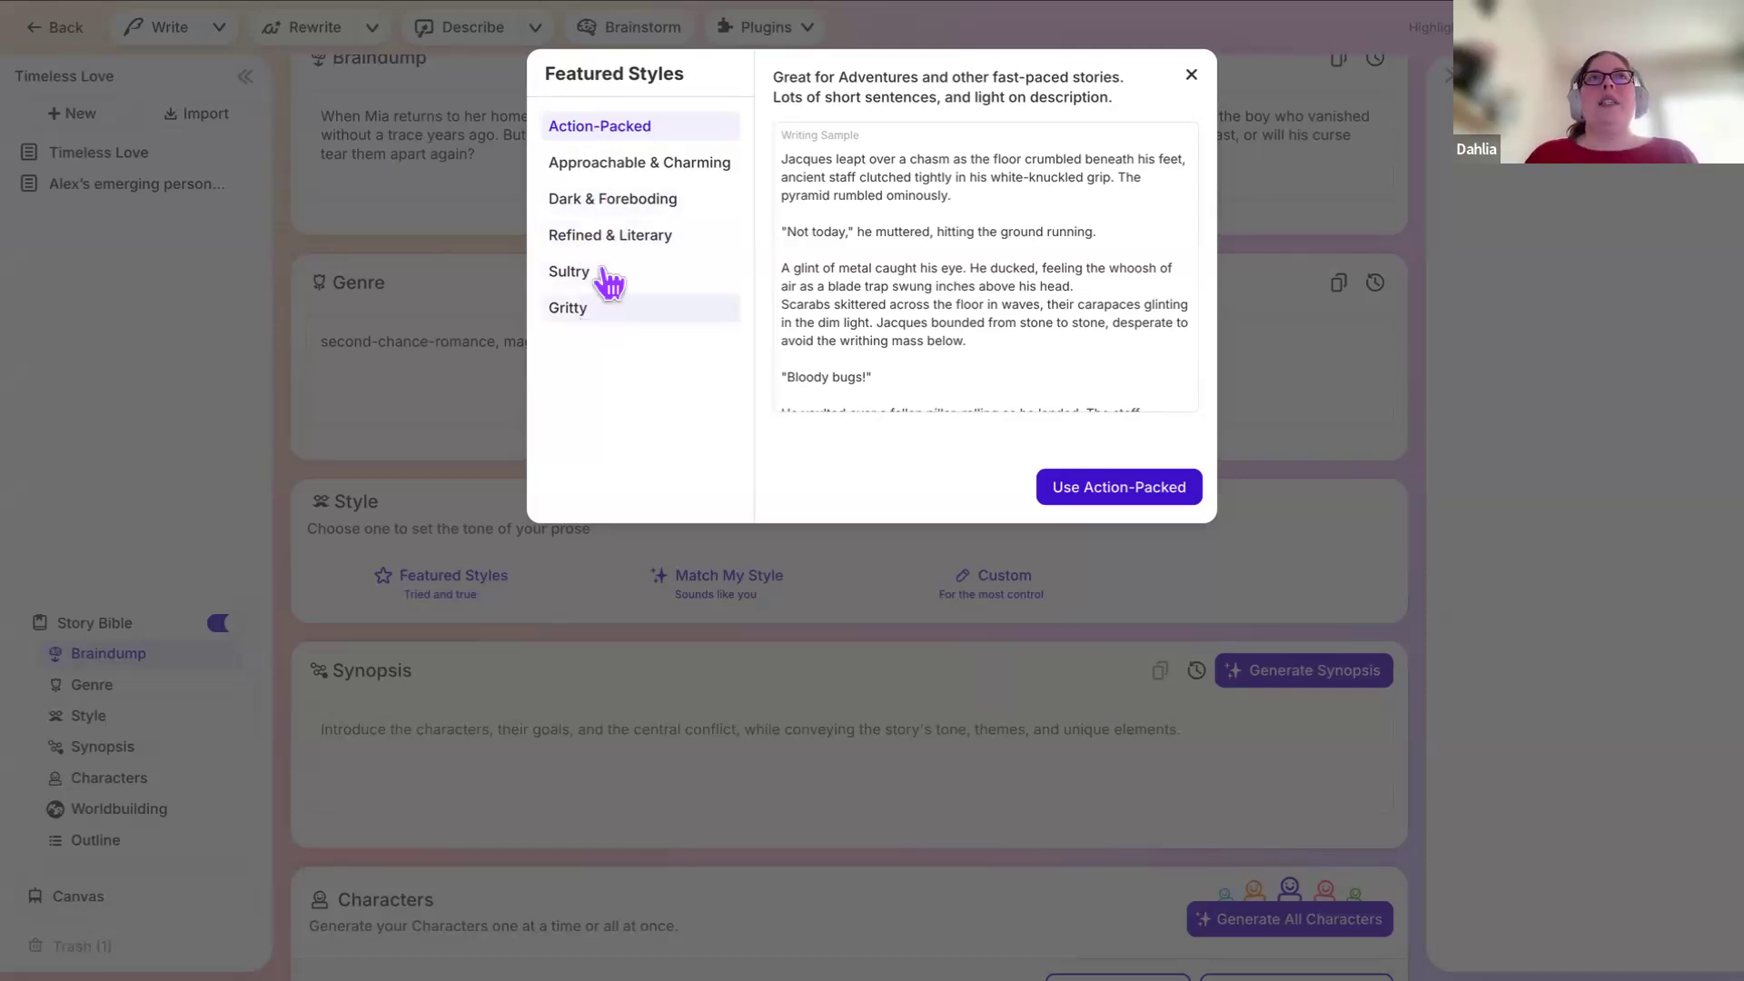
click(628, 173)
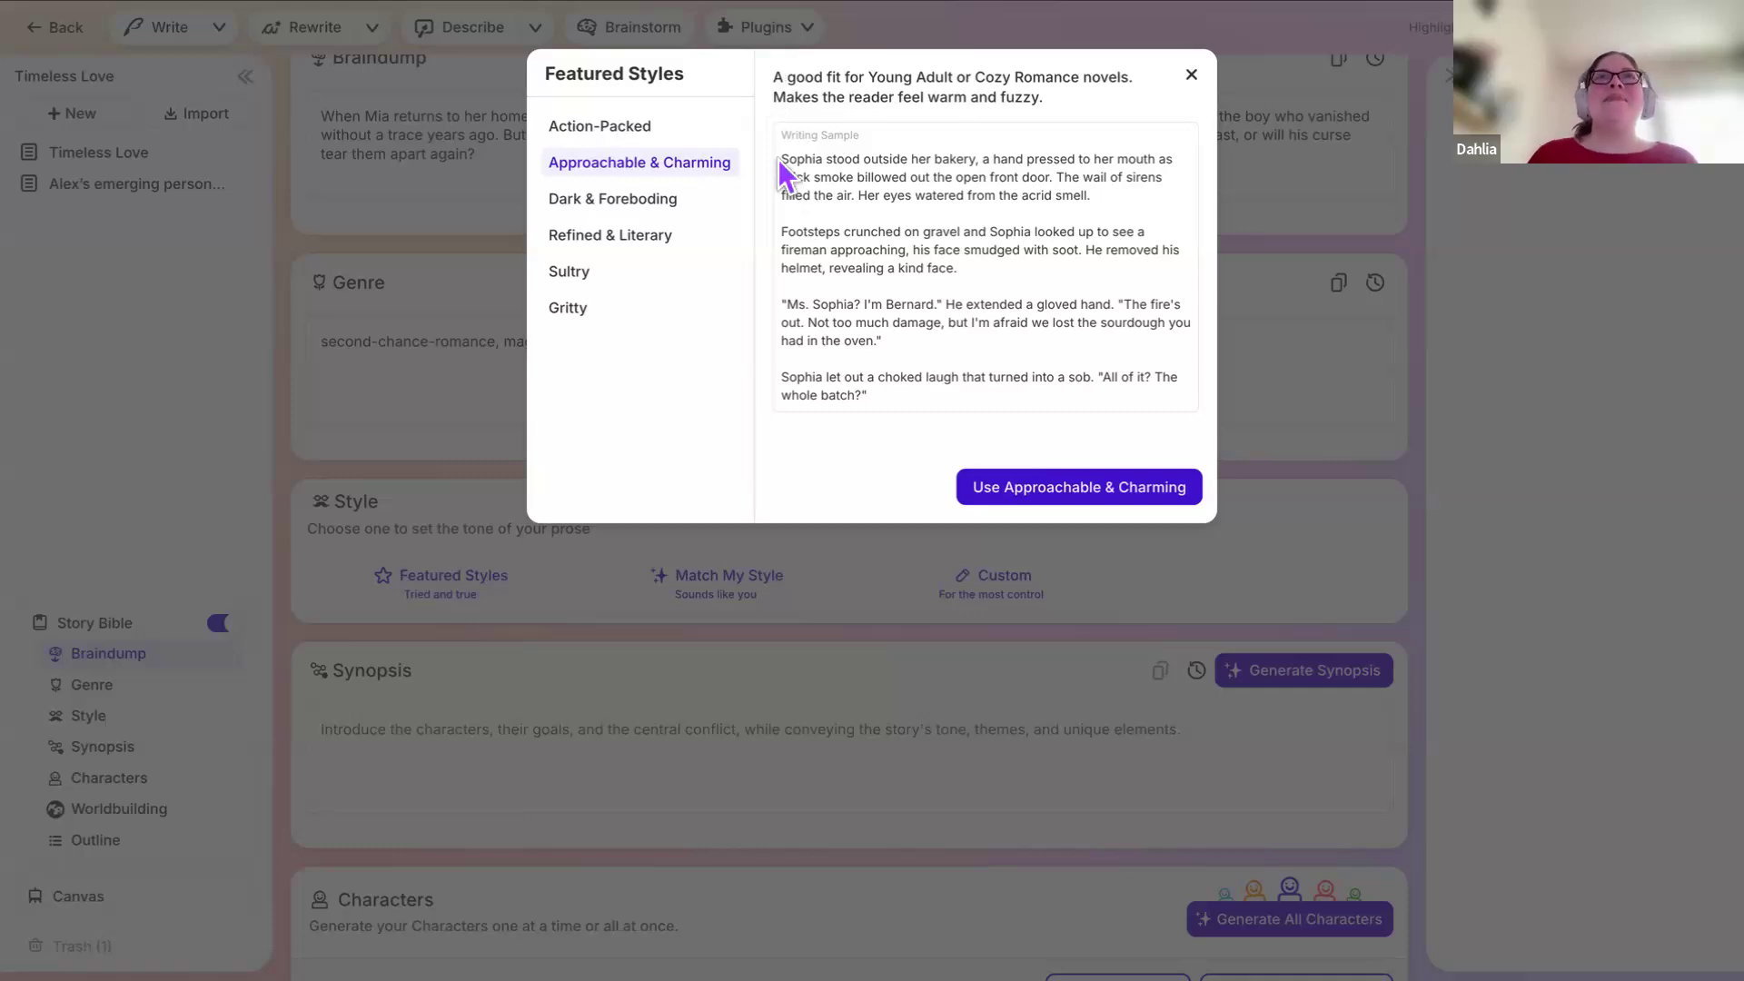
drag(778, 151, 909, 418)
scroll(905, 323, up, 3)
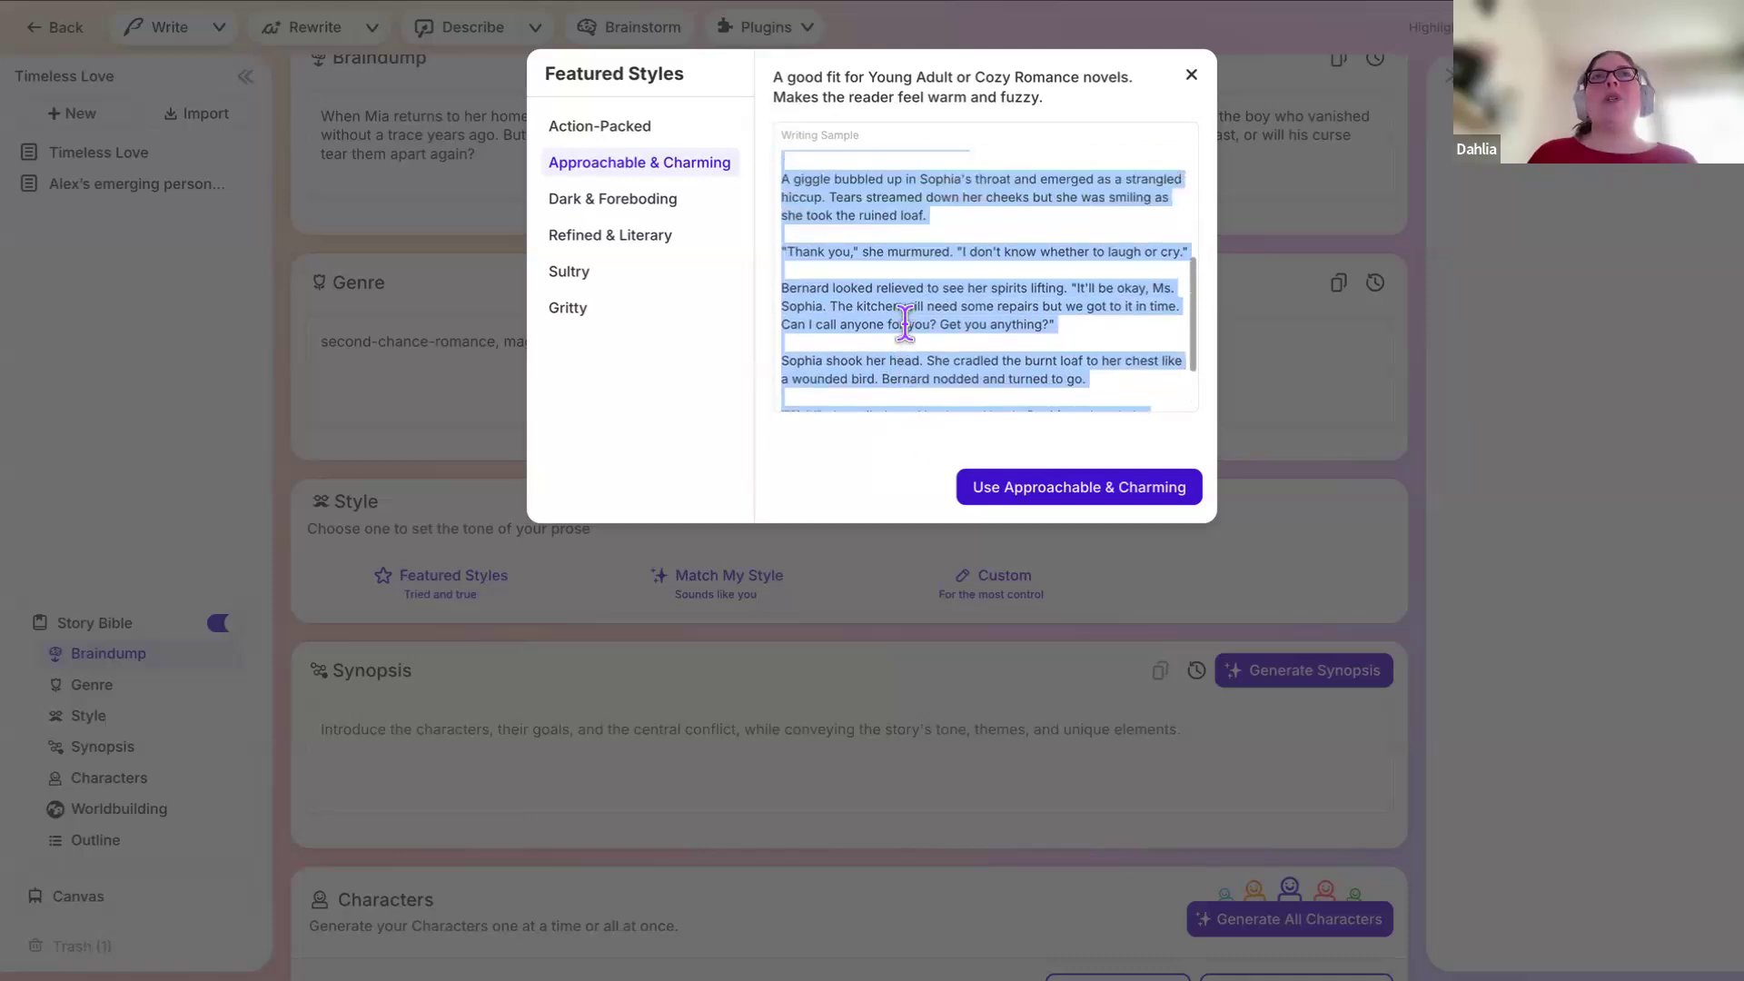
click(708, 173)
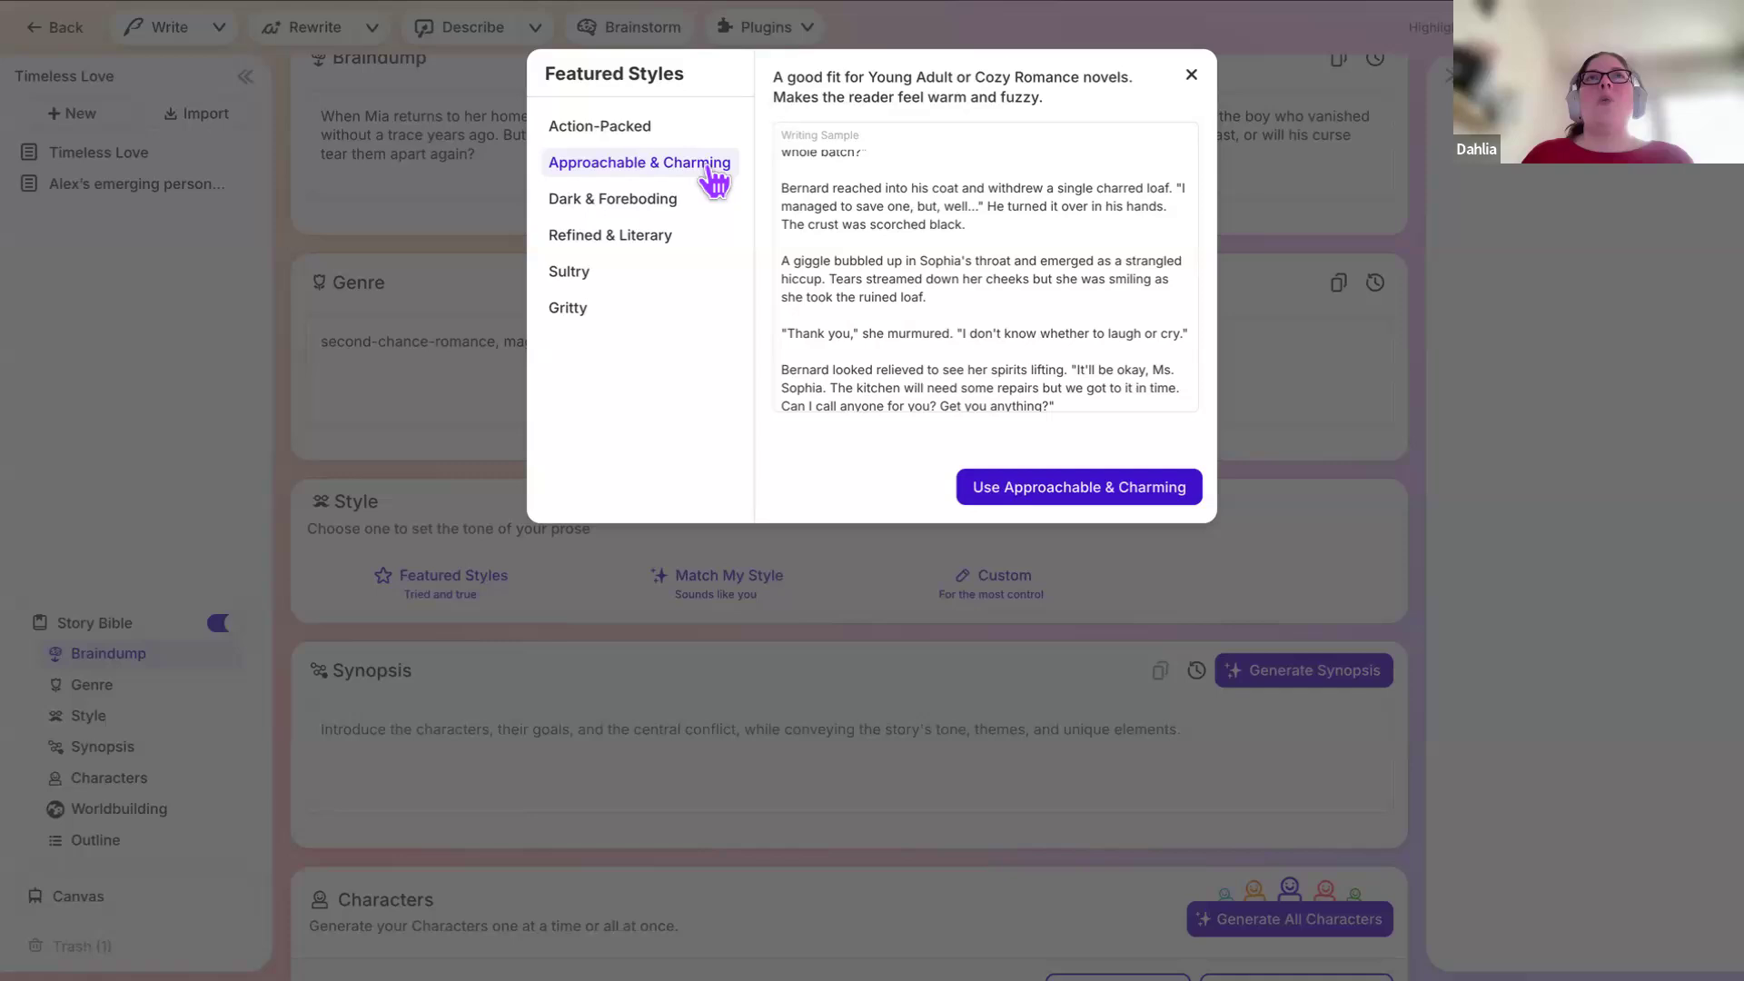
click(1013, 491)
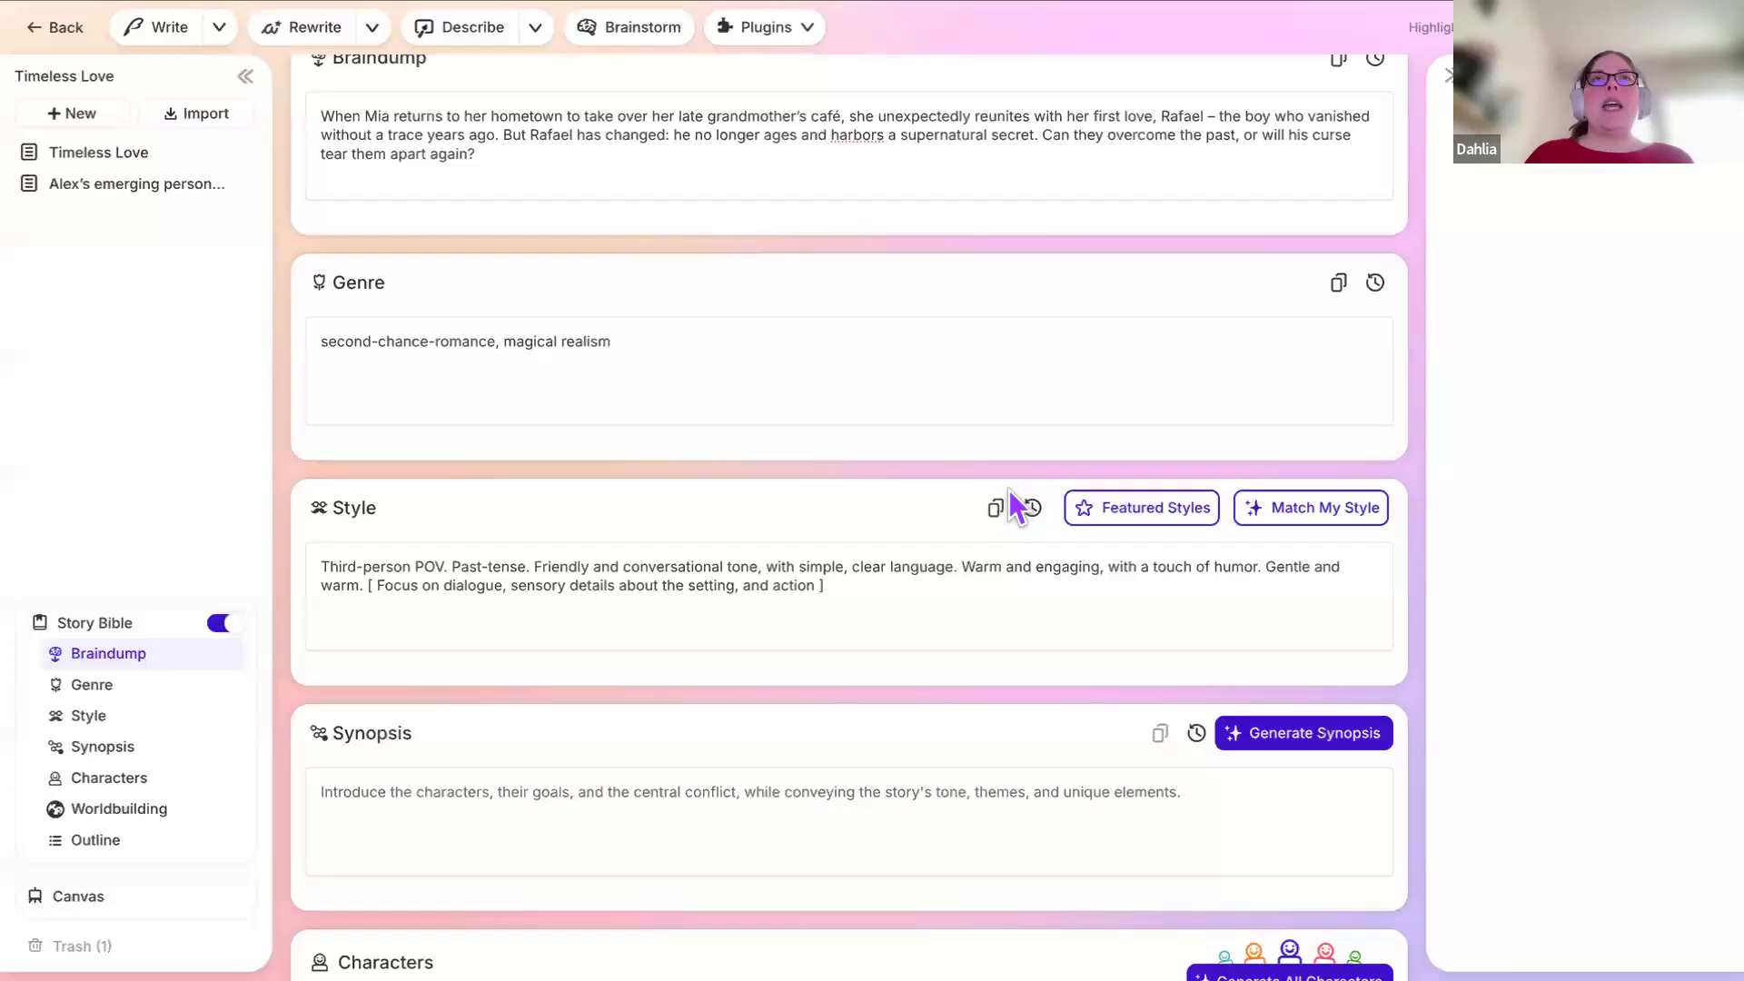
Step: Review the full Style entry and view the Match My Style writing sample dialog, closing it without pasting anything
click(849, 584)
key(ctrl+a)
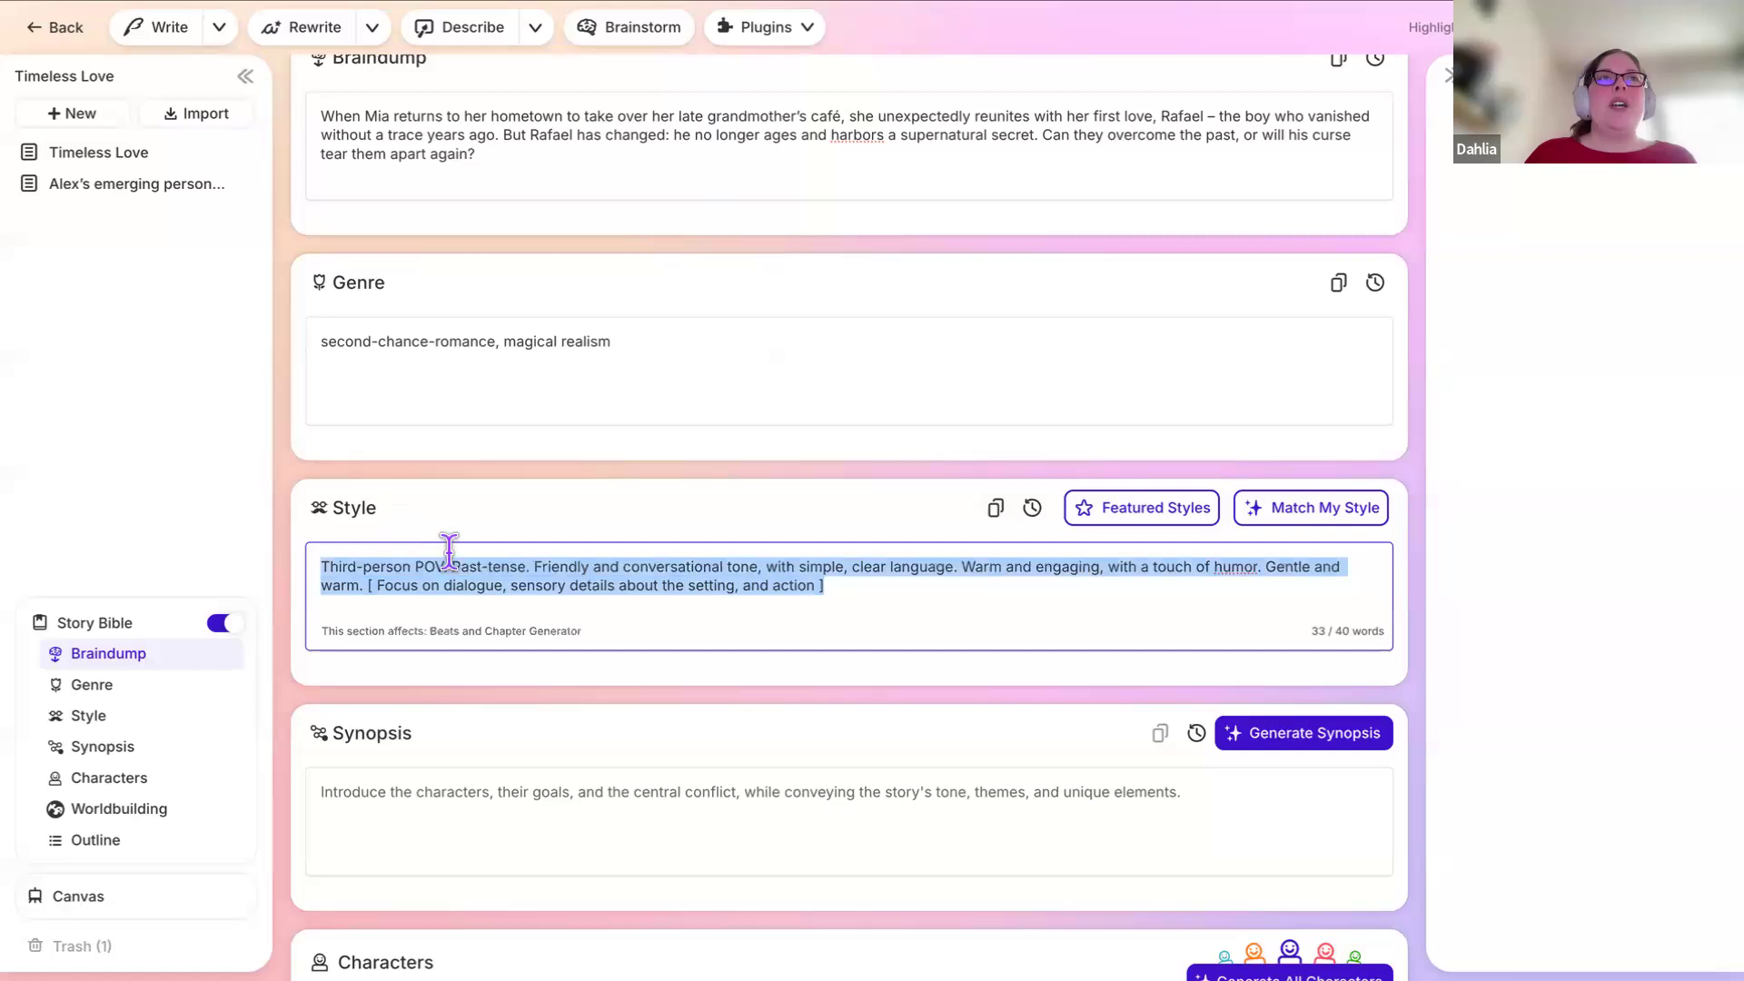
click(528, 586)
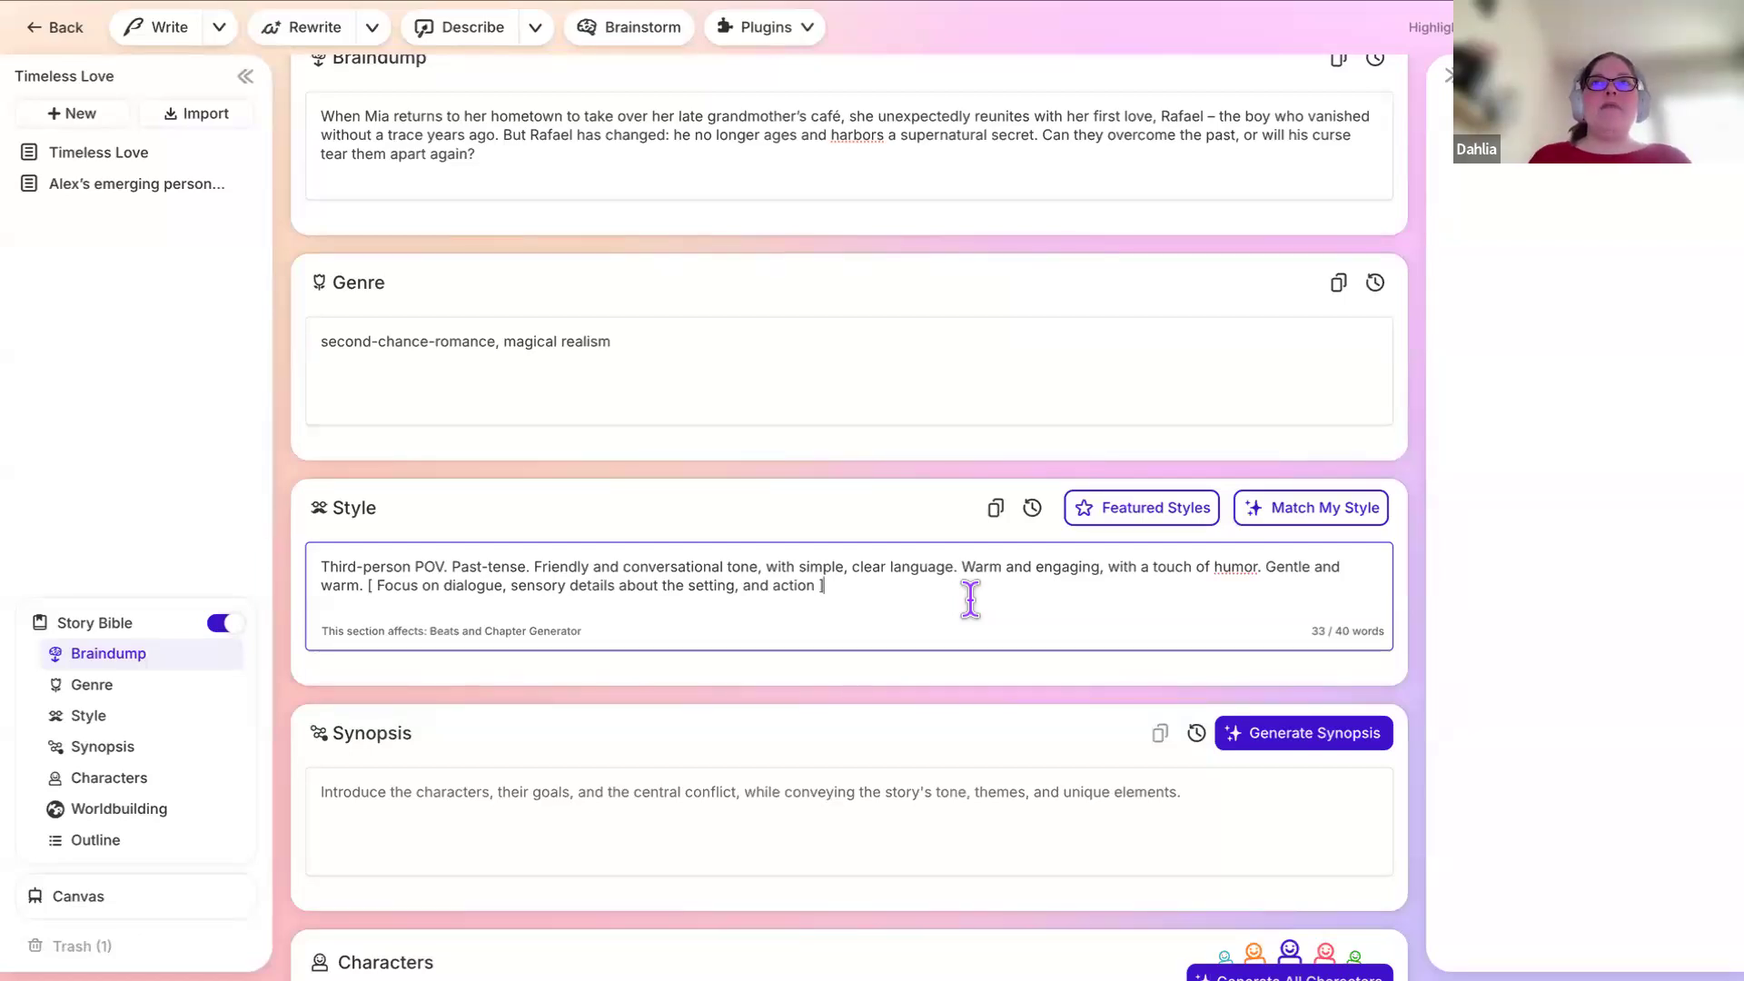
click(1284, 516)
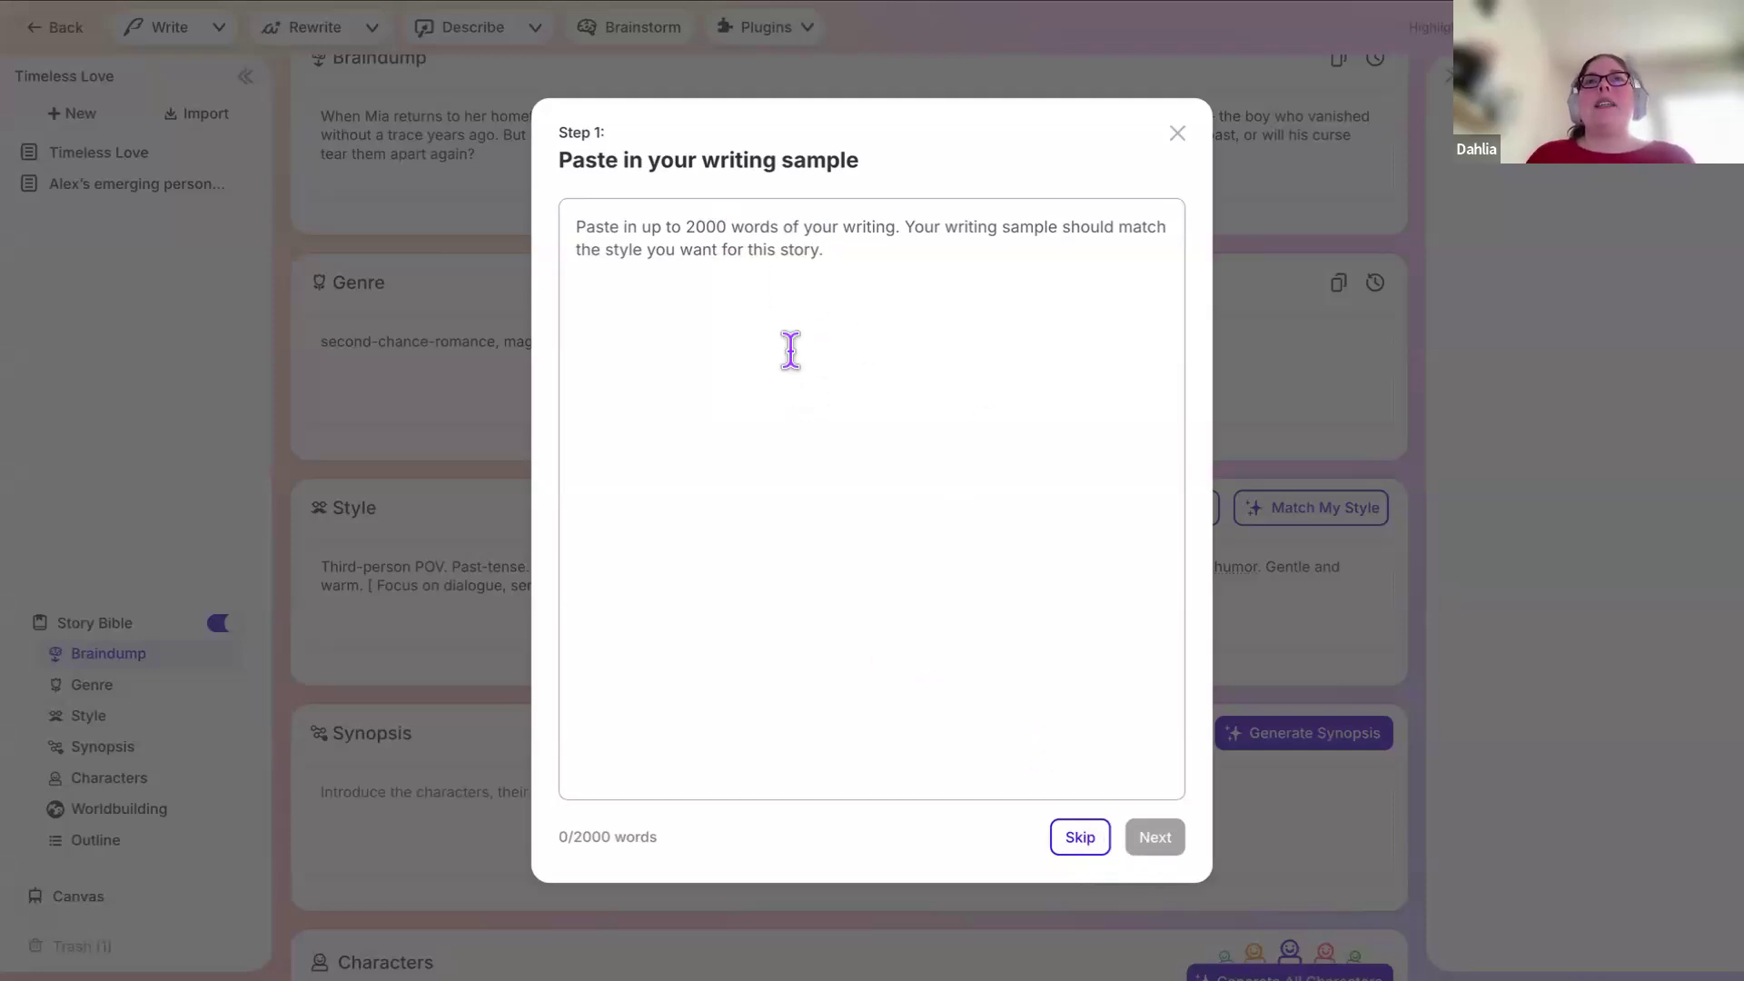
click(1177, 134)
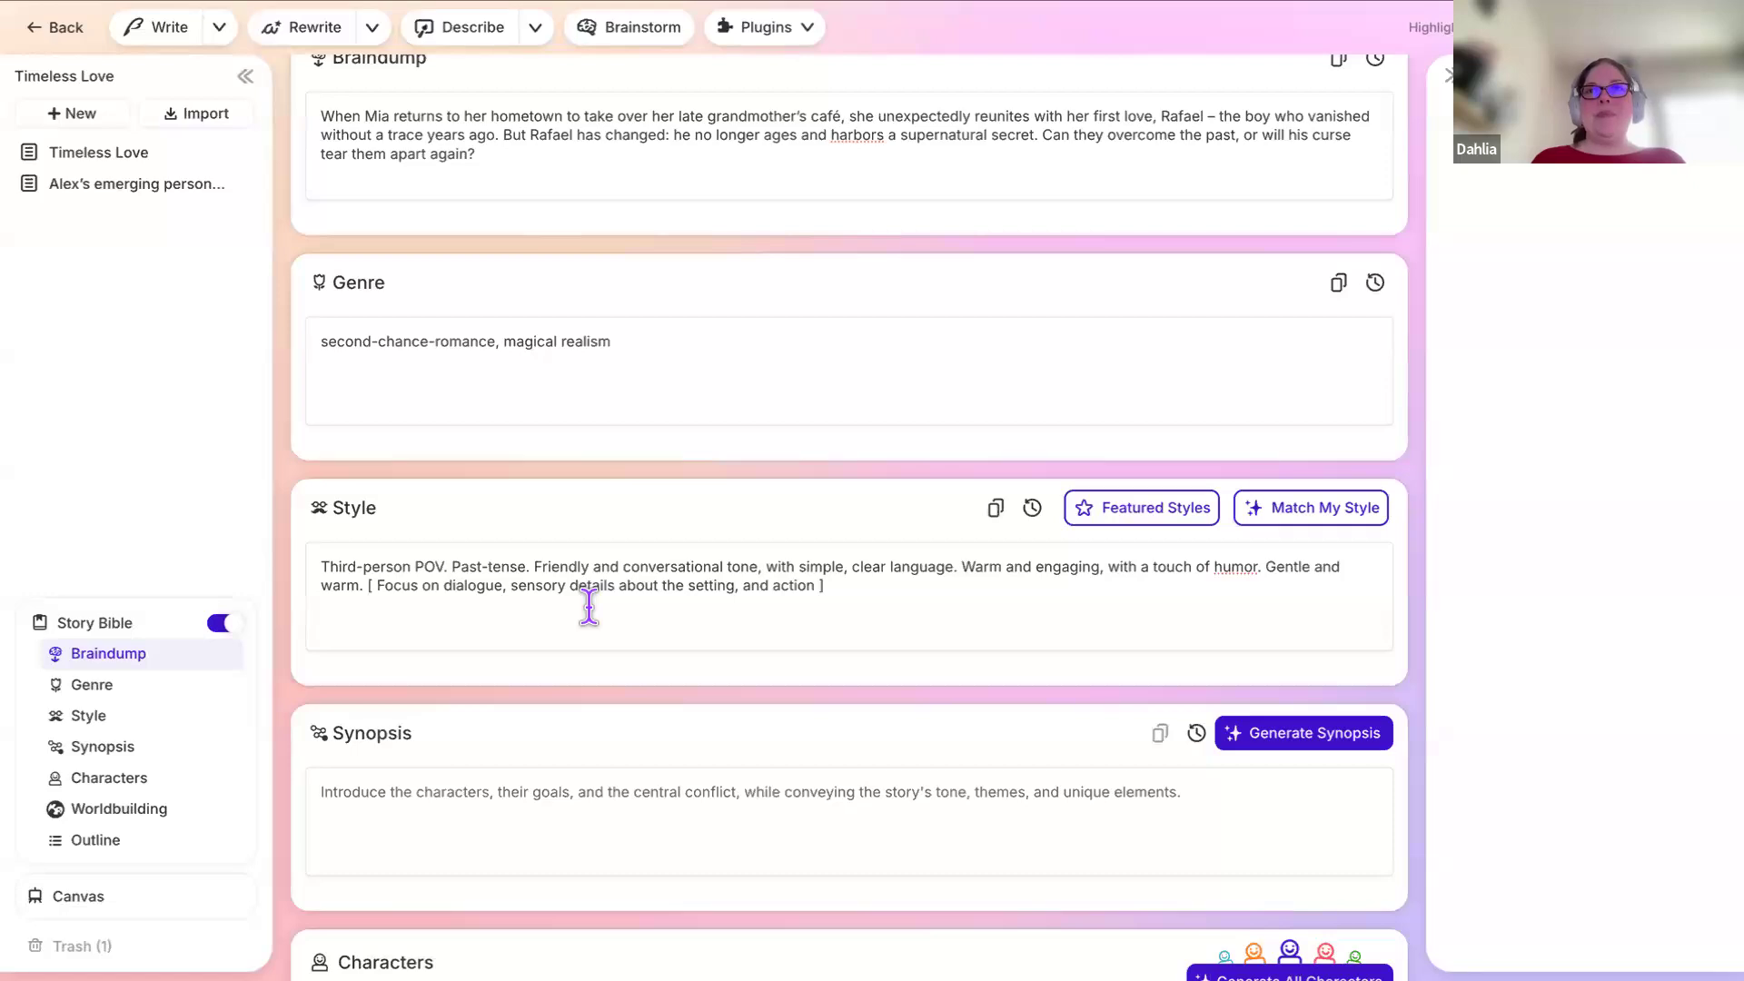
click(778, 629)
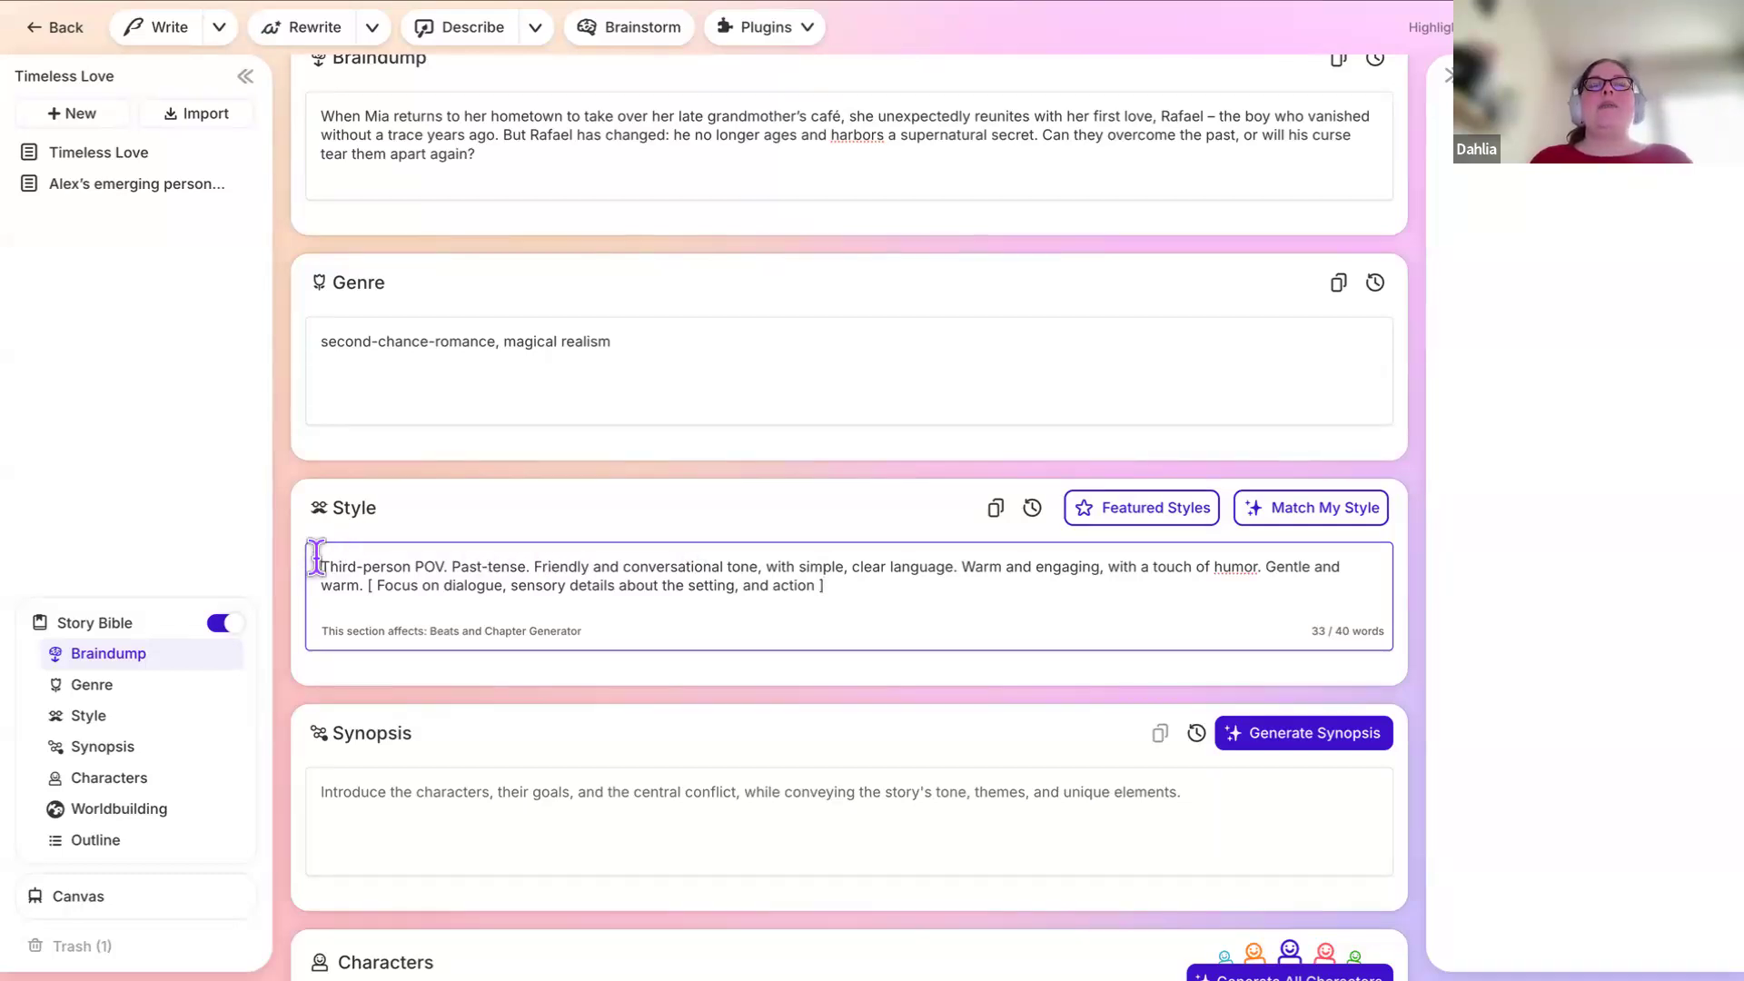
drag(316, 557, 326, 632)
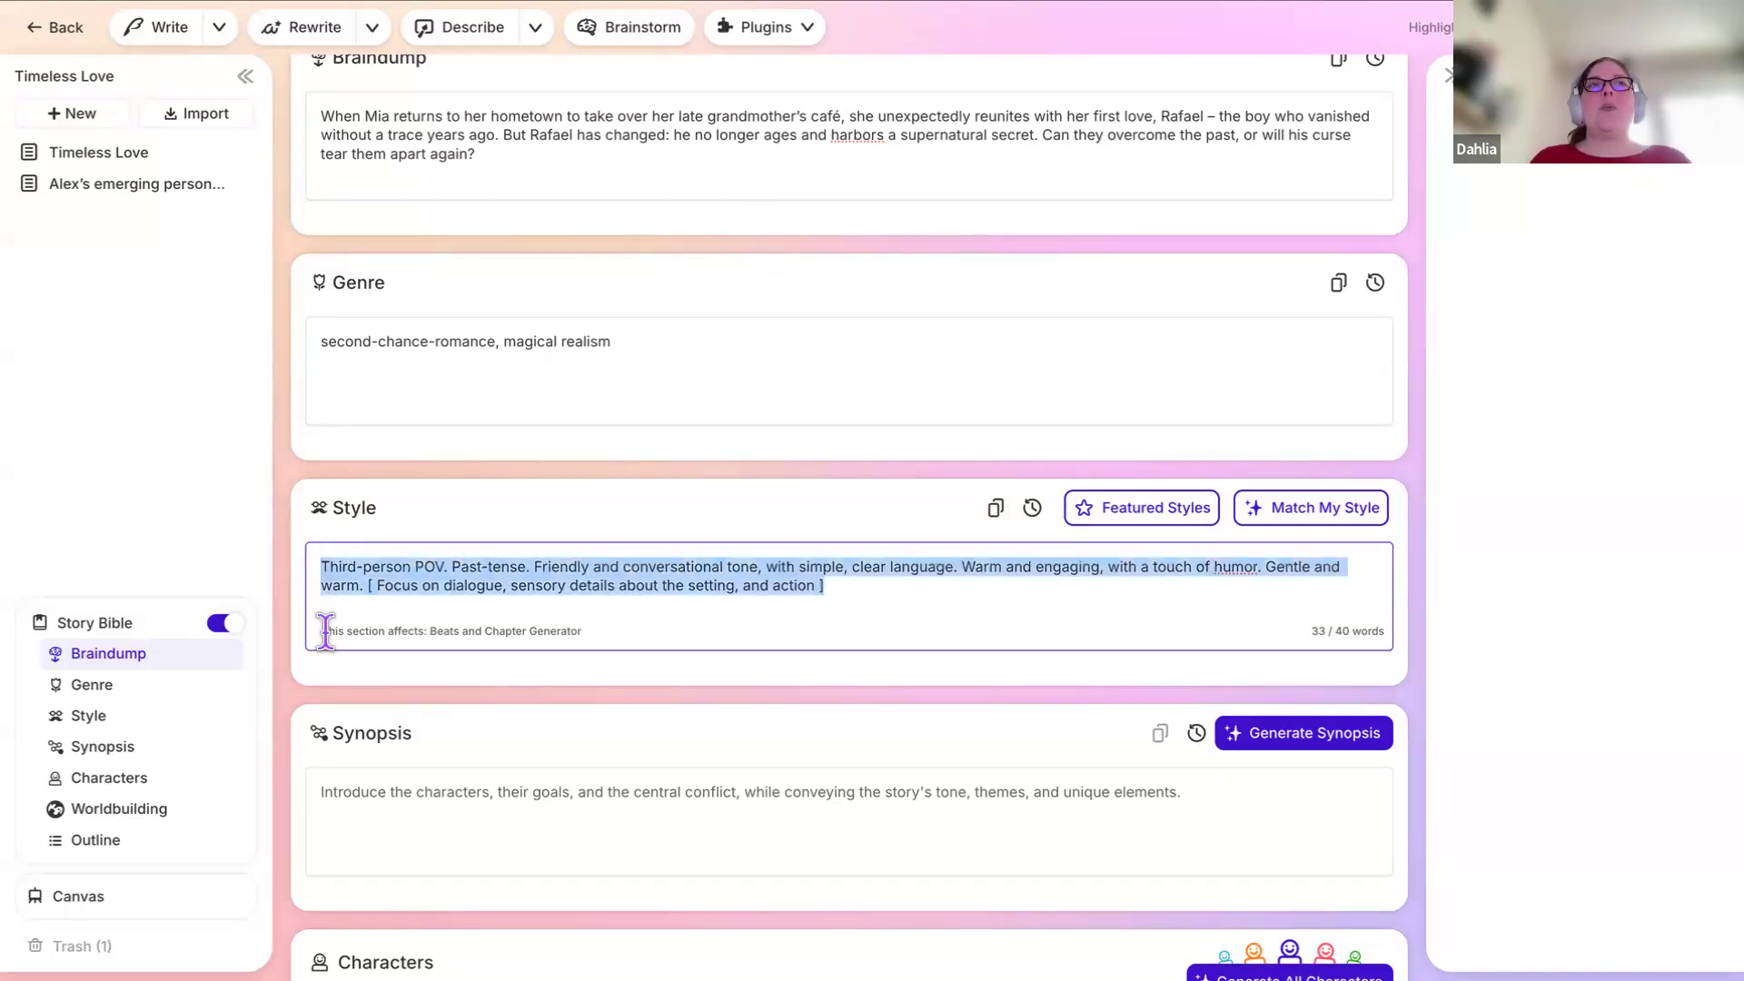
click(379, 595)
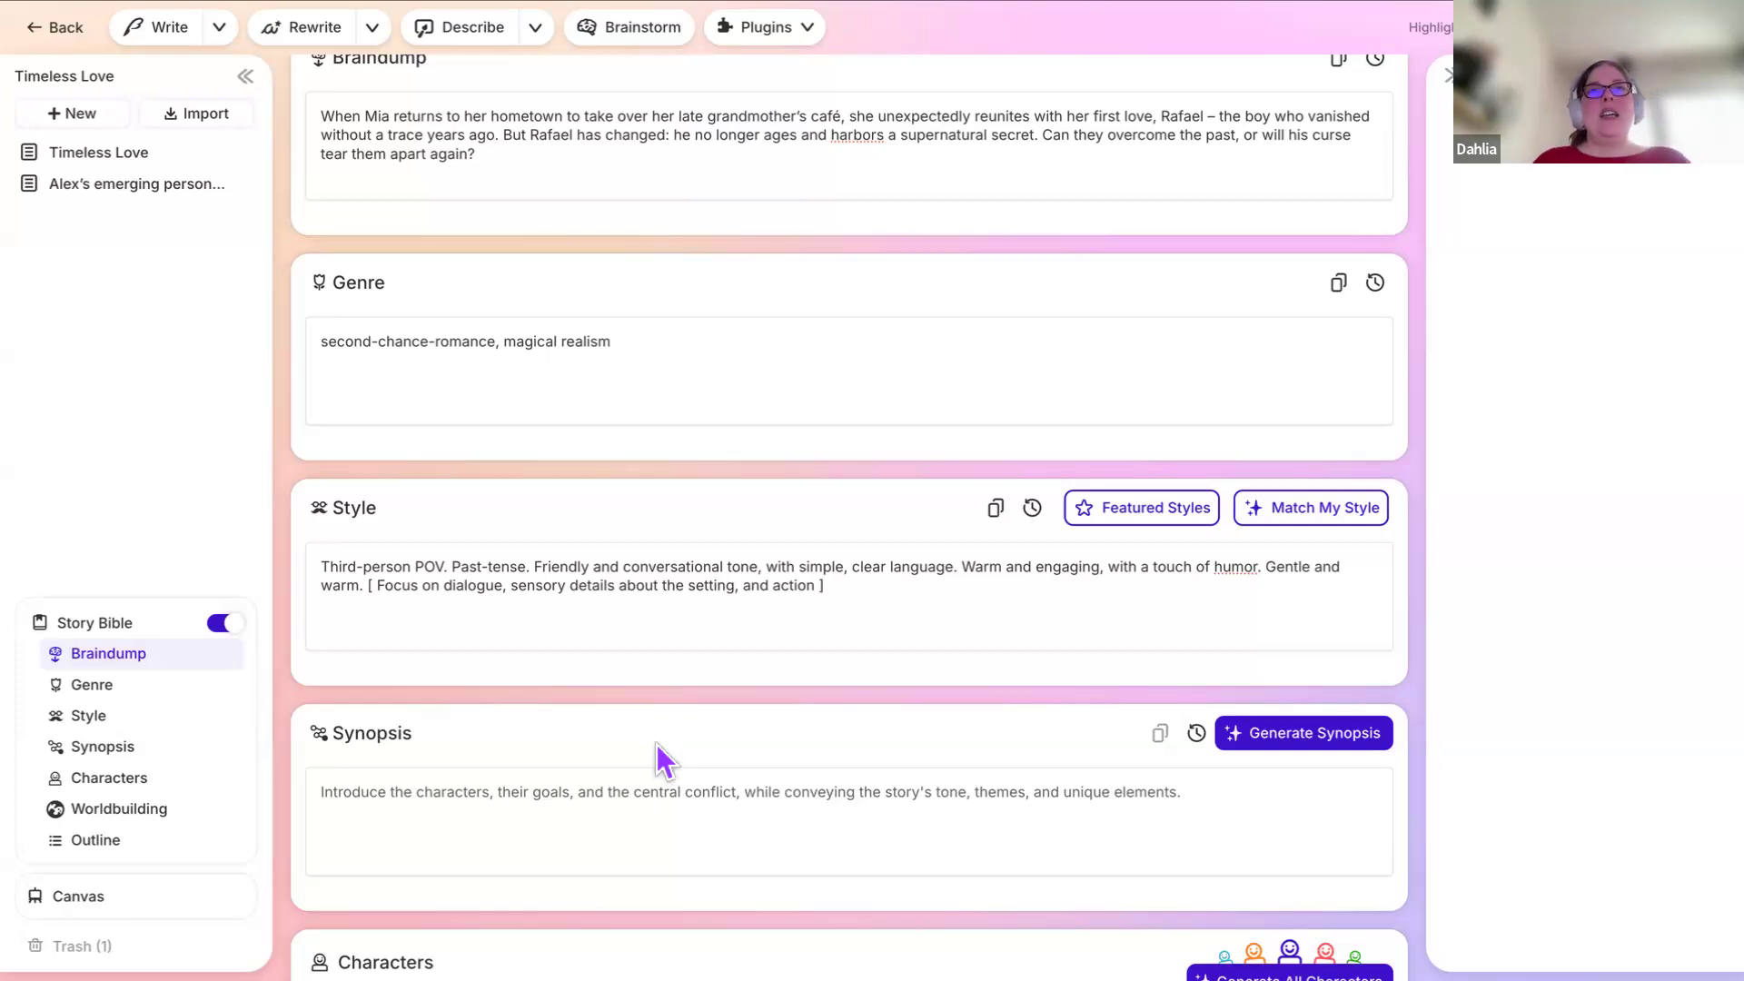
Step: Check which other sections the Genre, Style and Synopsis entries of the Story Bible affect
scroll(741, 782, down, 2)
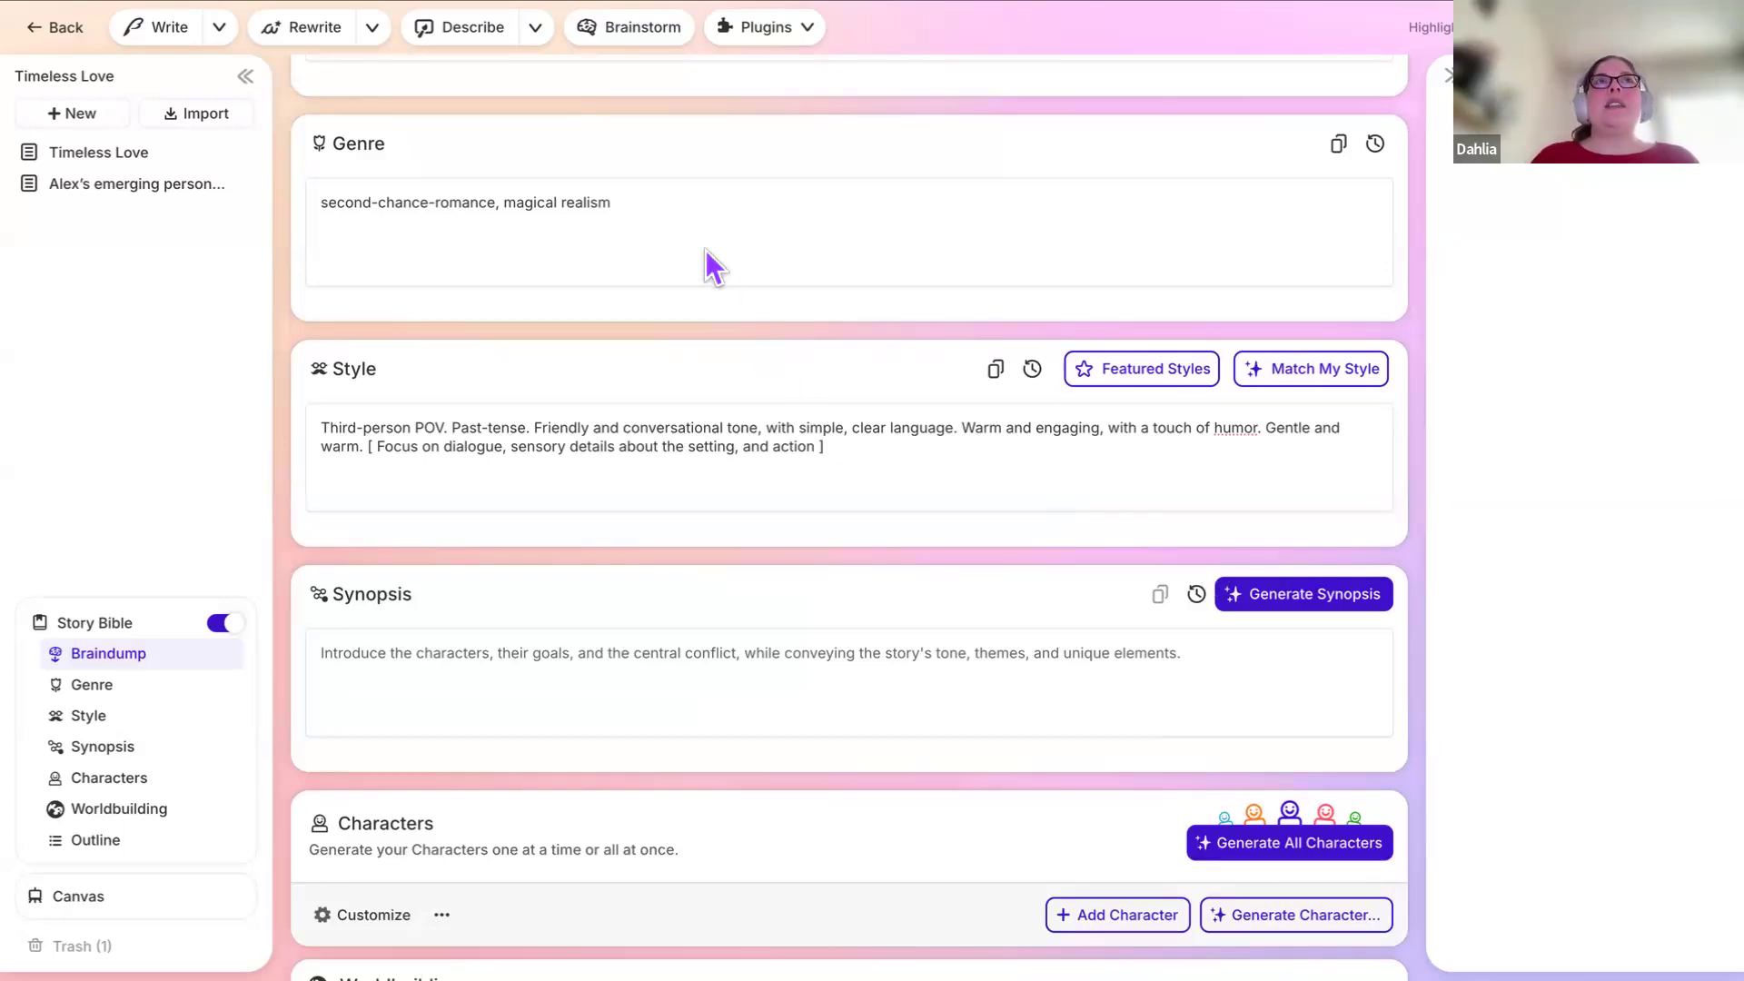
click(678, 203)
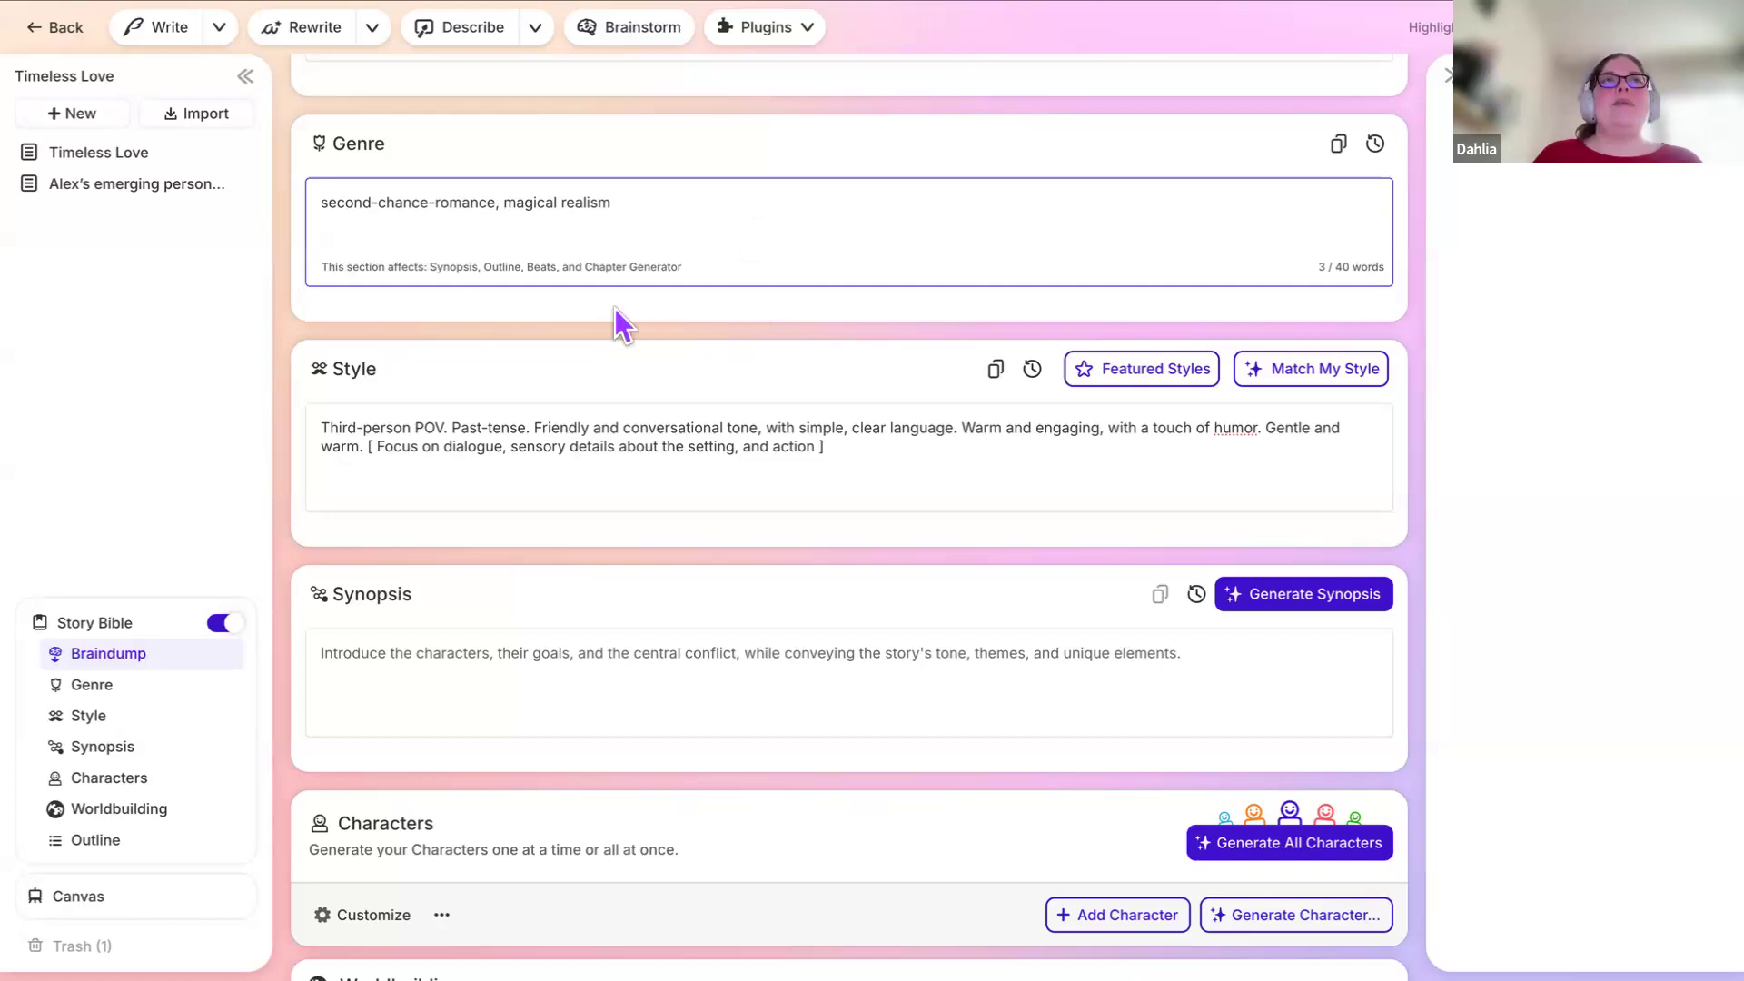
click(534, 480)
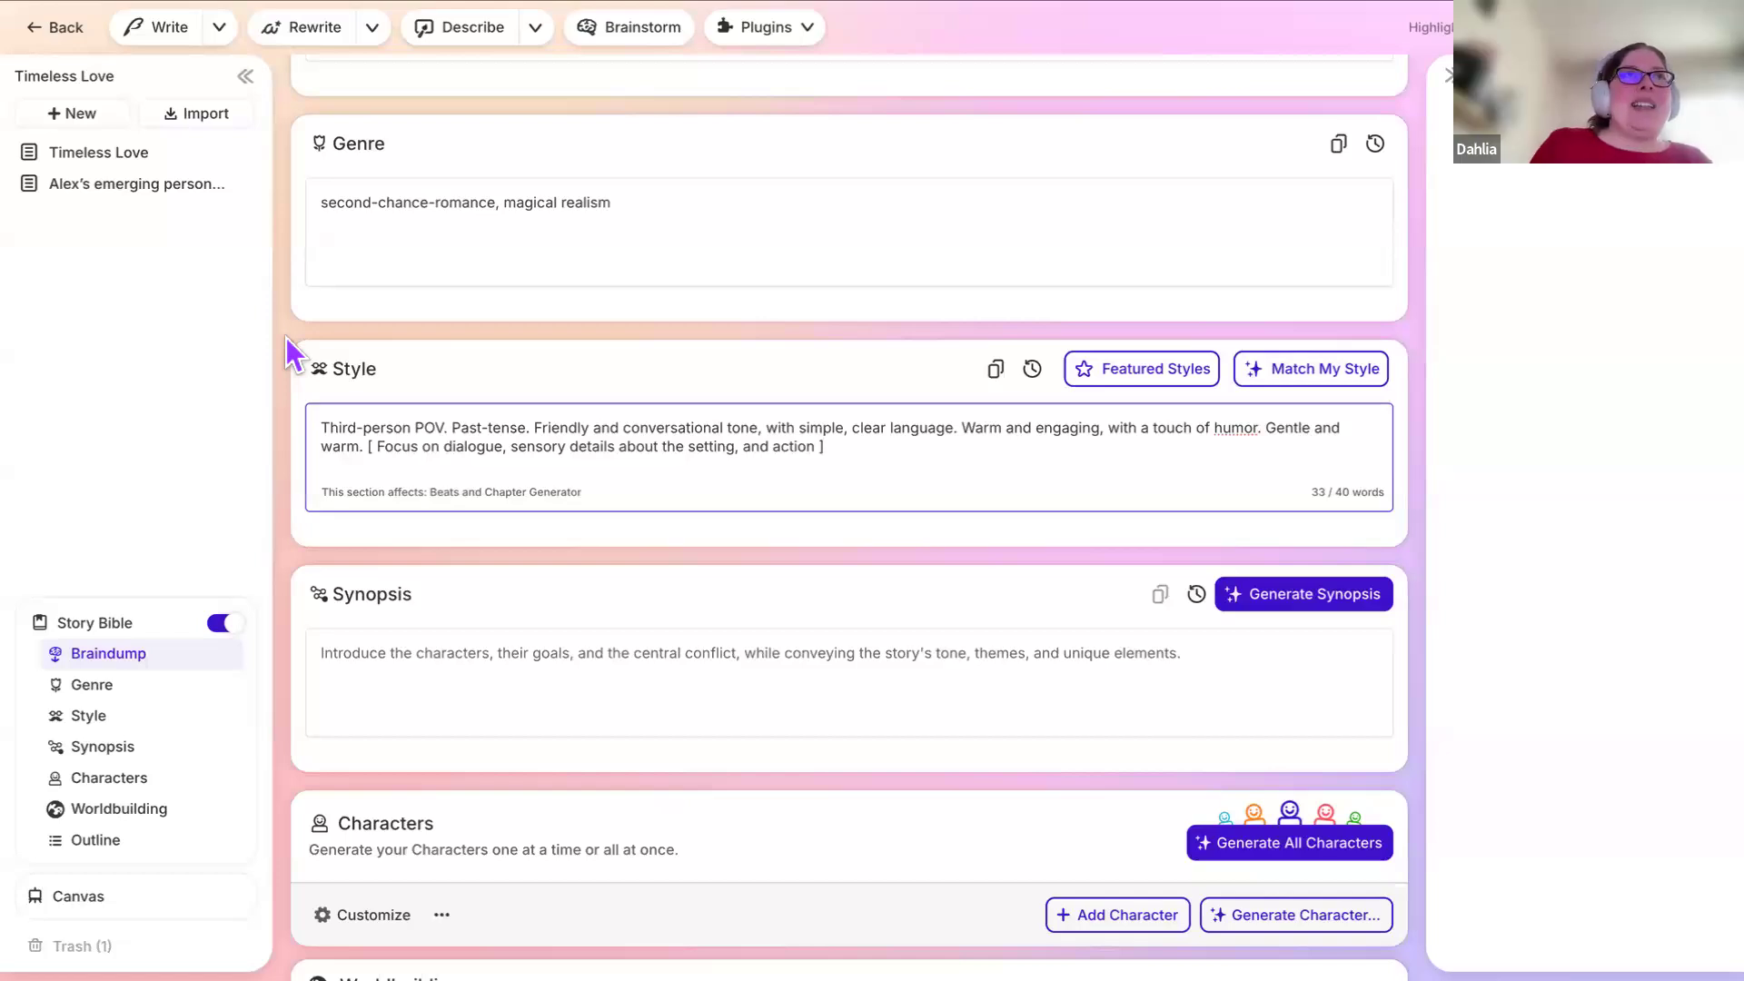
drag(284, 334, 786, 546)
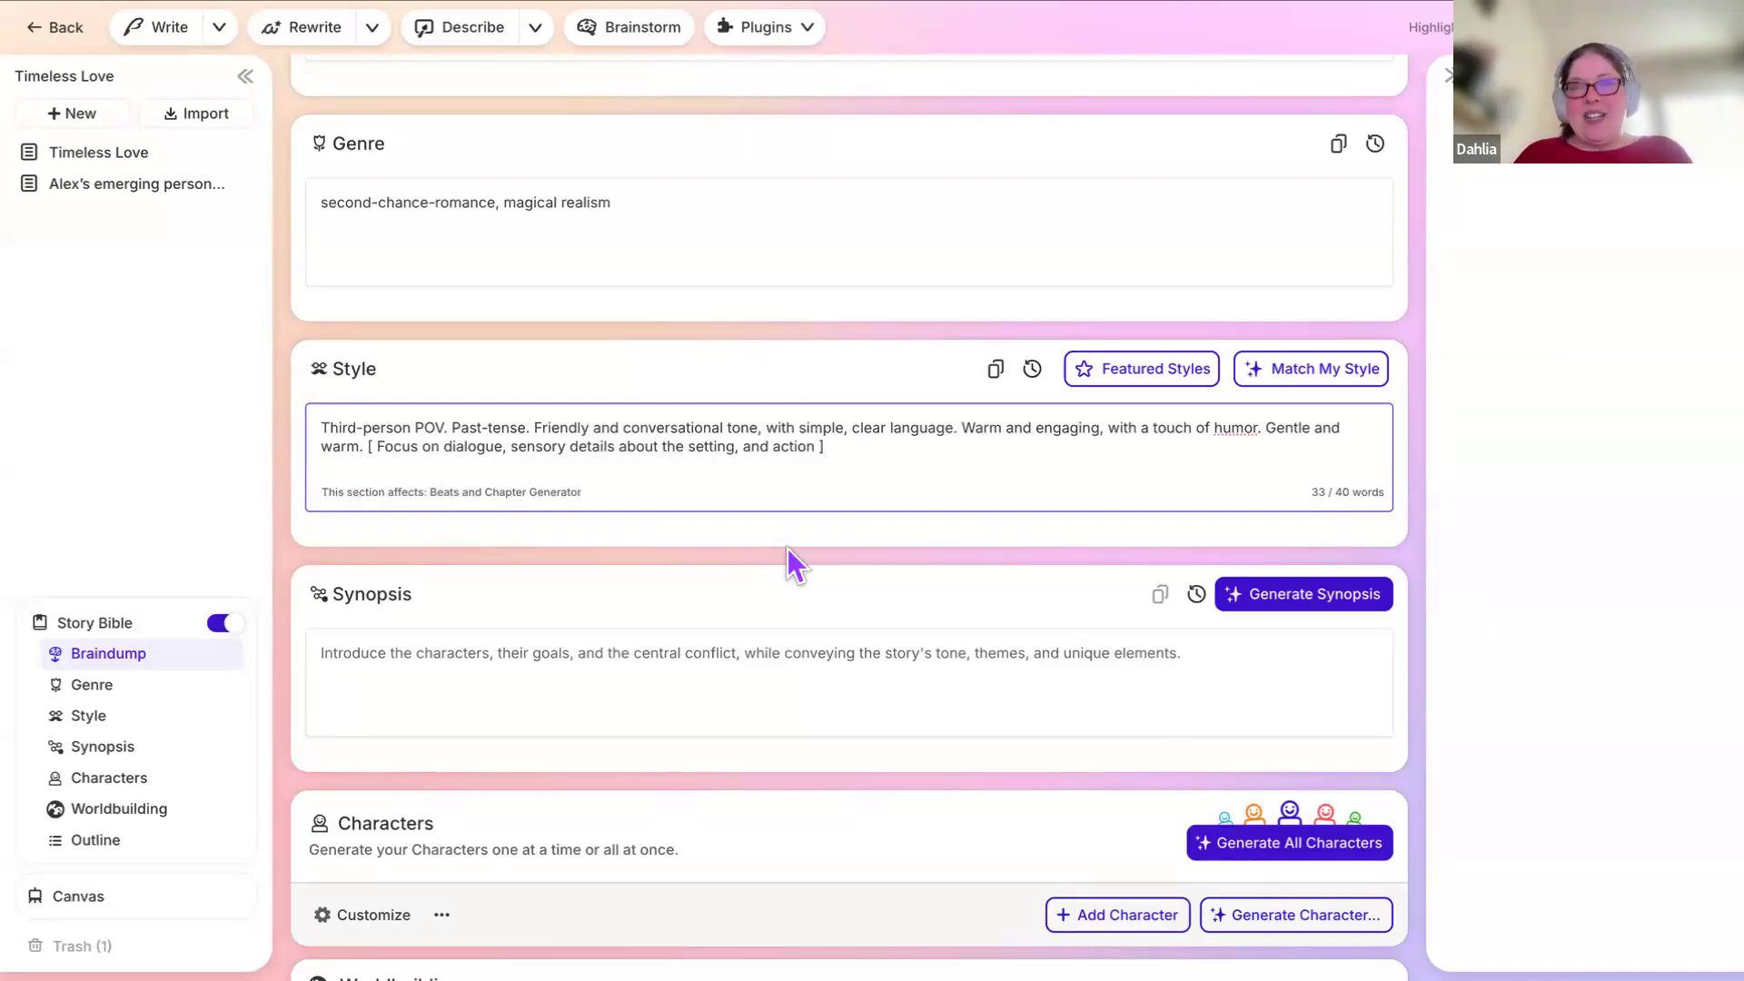
click(509, 613)
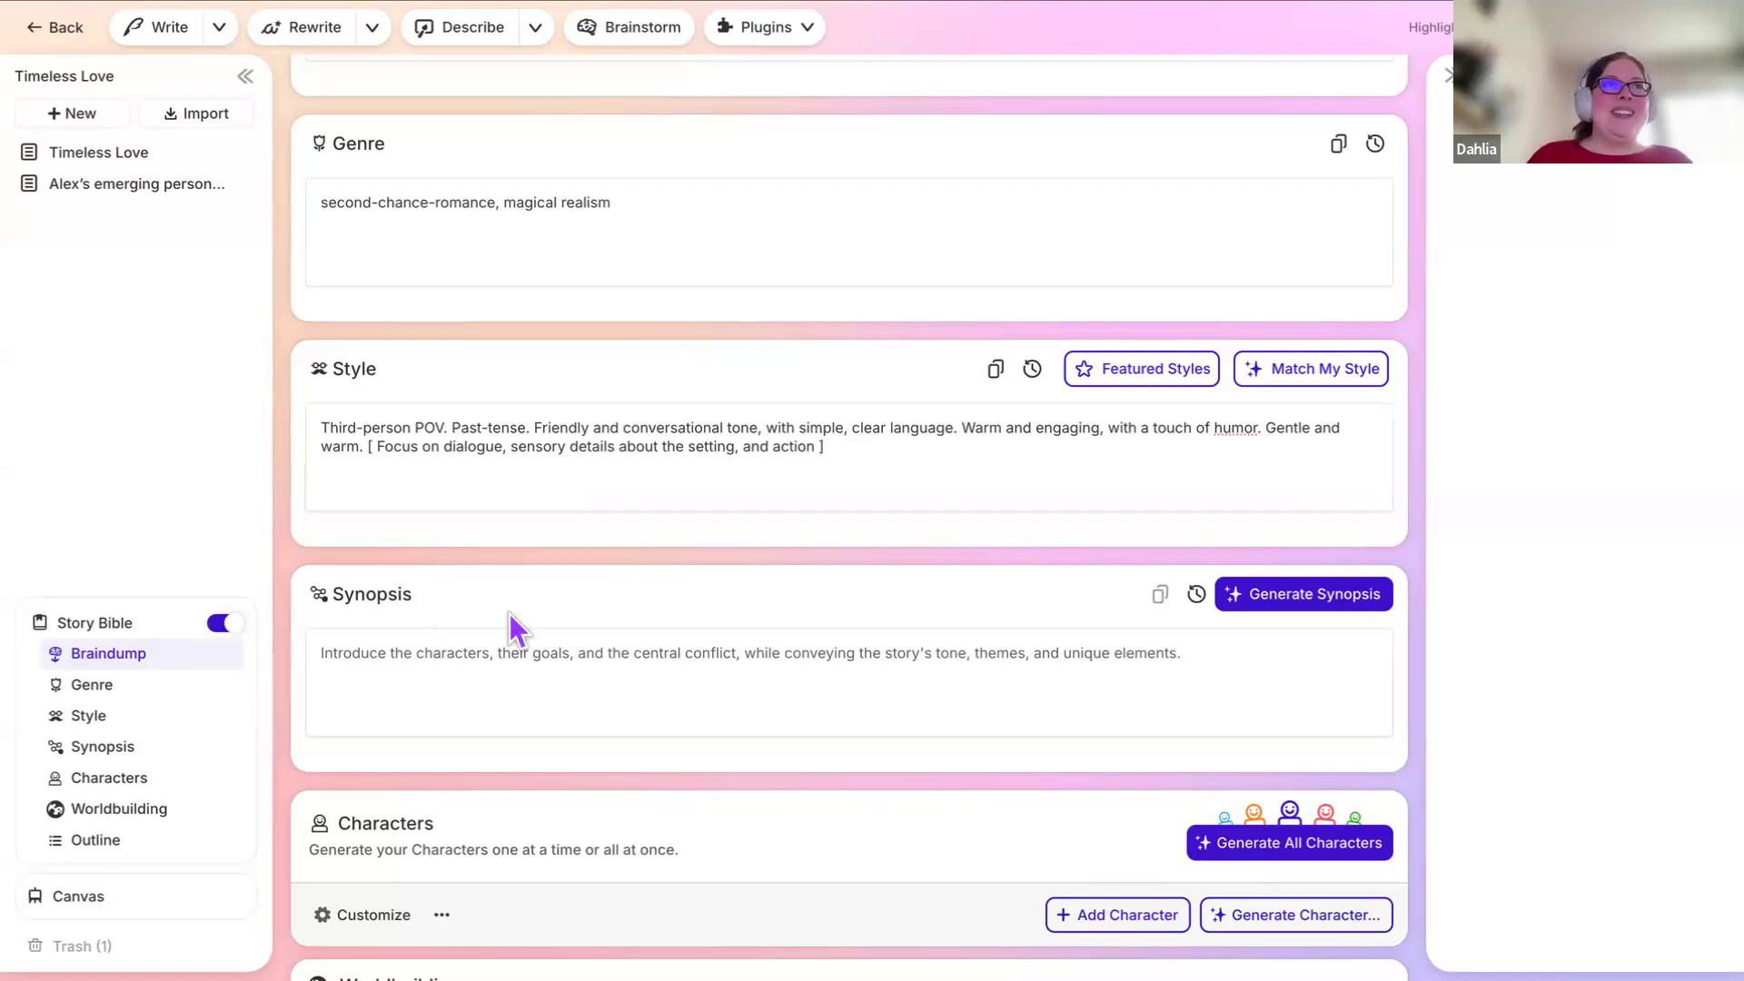
click(494, 638)
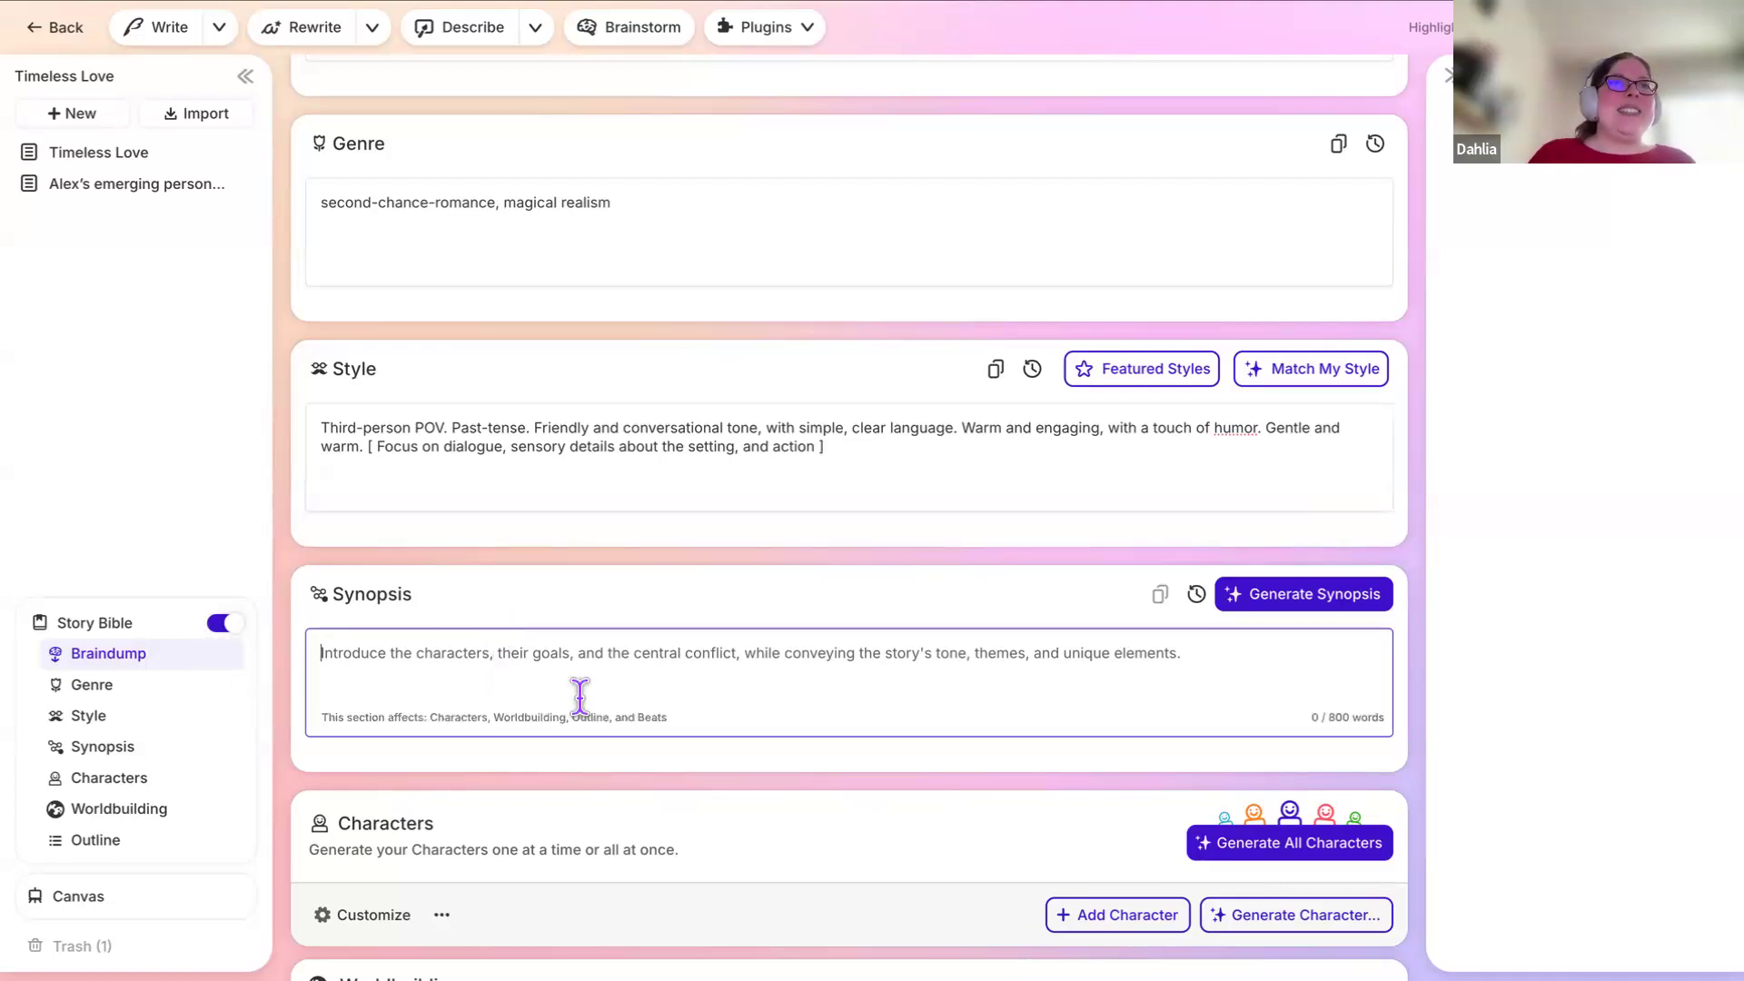
Step: Highlight the "Third-person" wording and the whole Style entry to examine its point of view and tone, leaving the text unedited
click(663, 481)
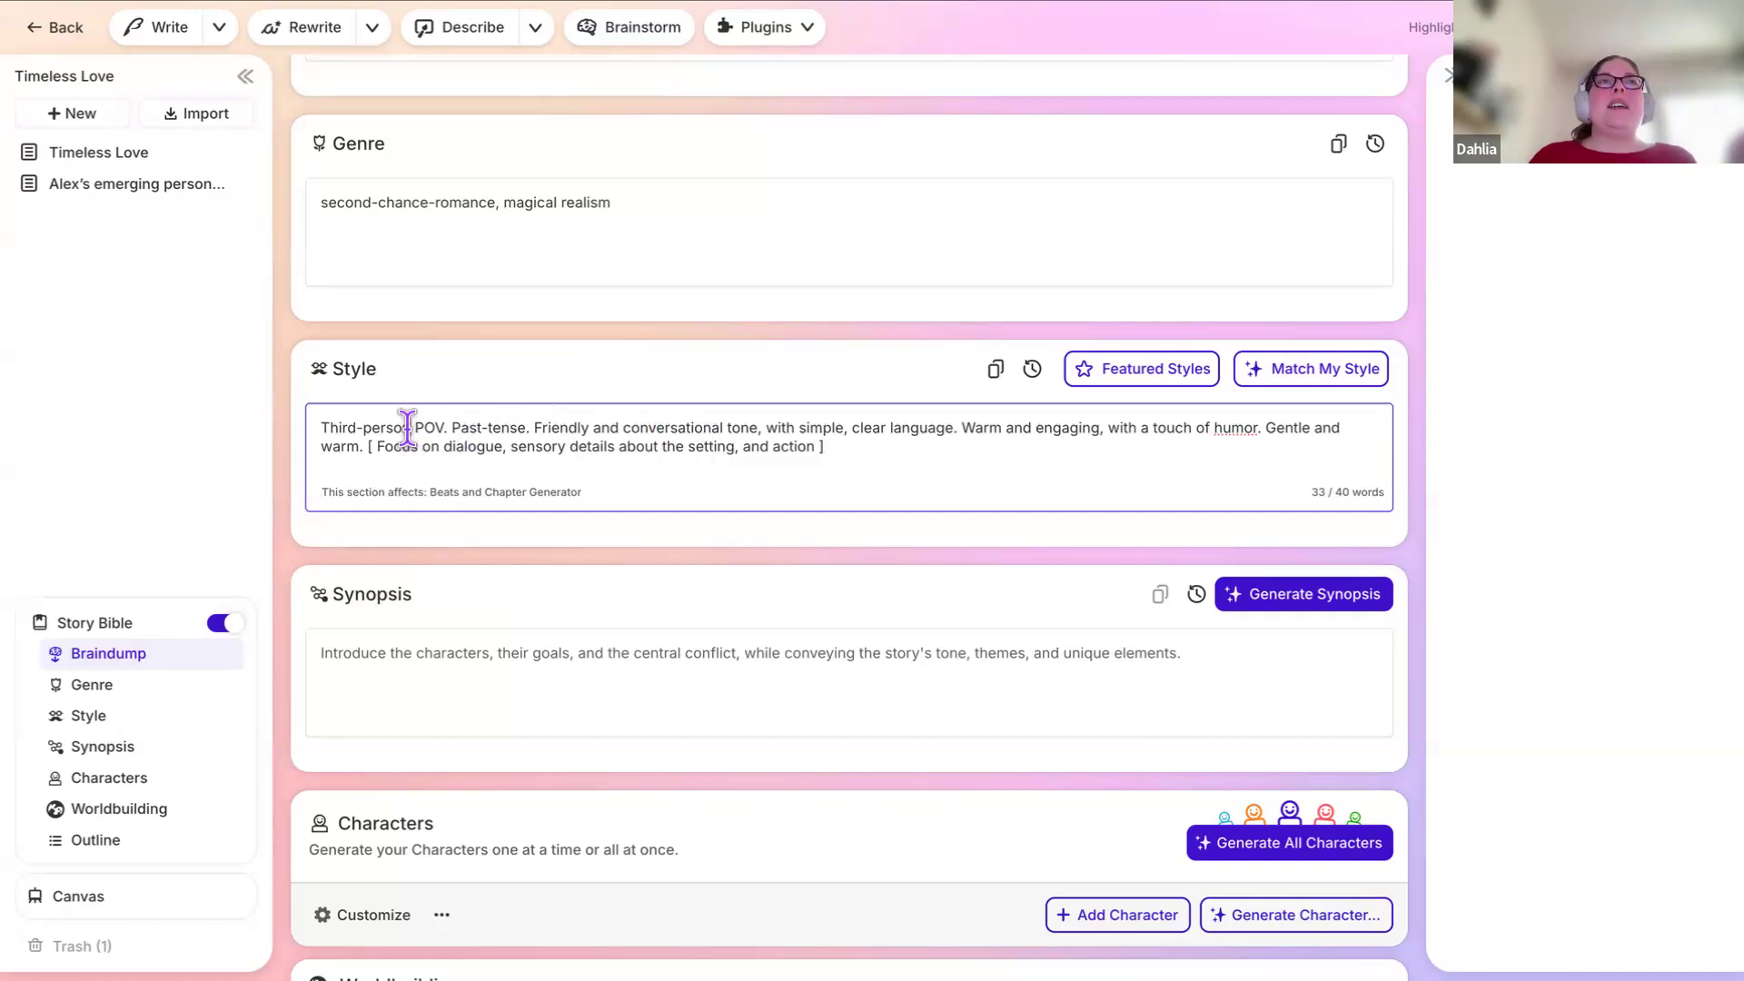
drag(409, 427, 299, 434)
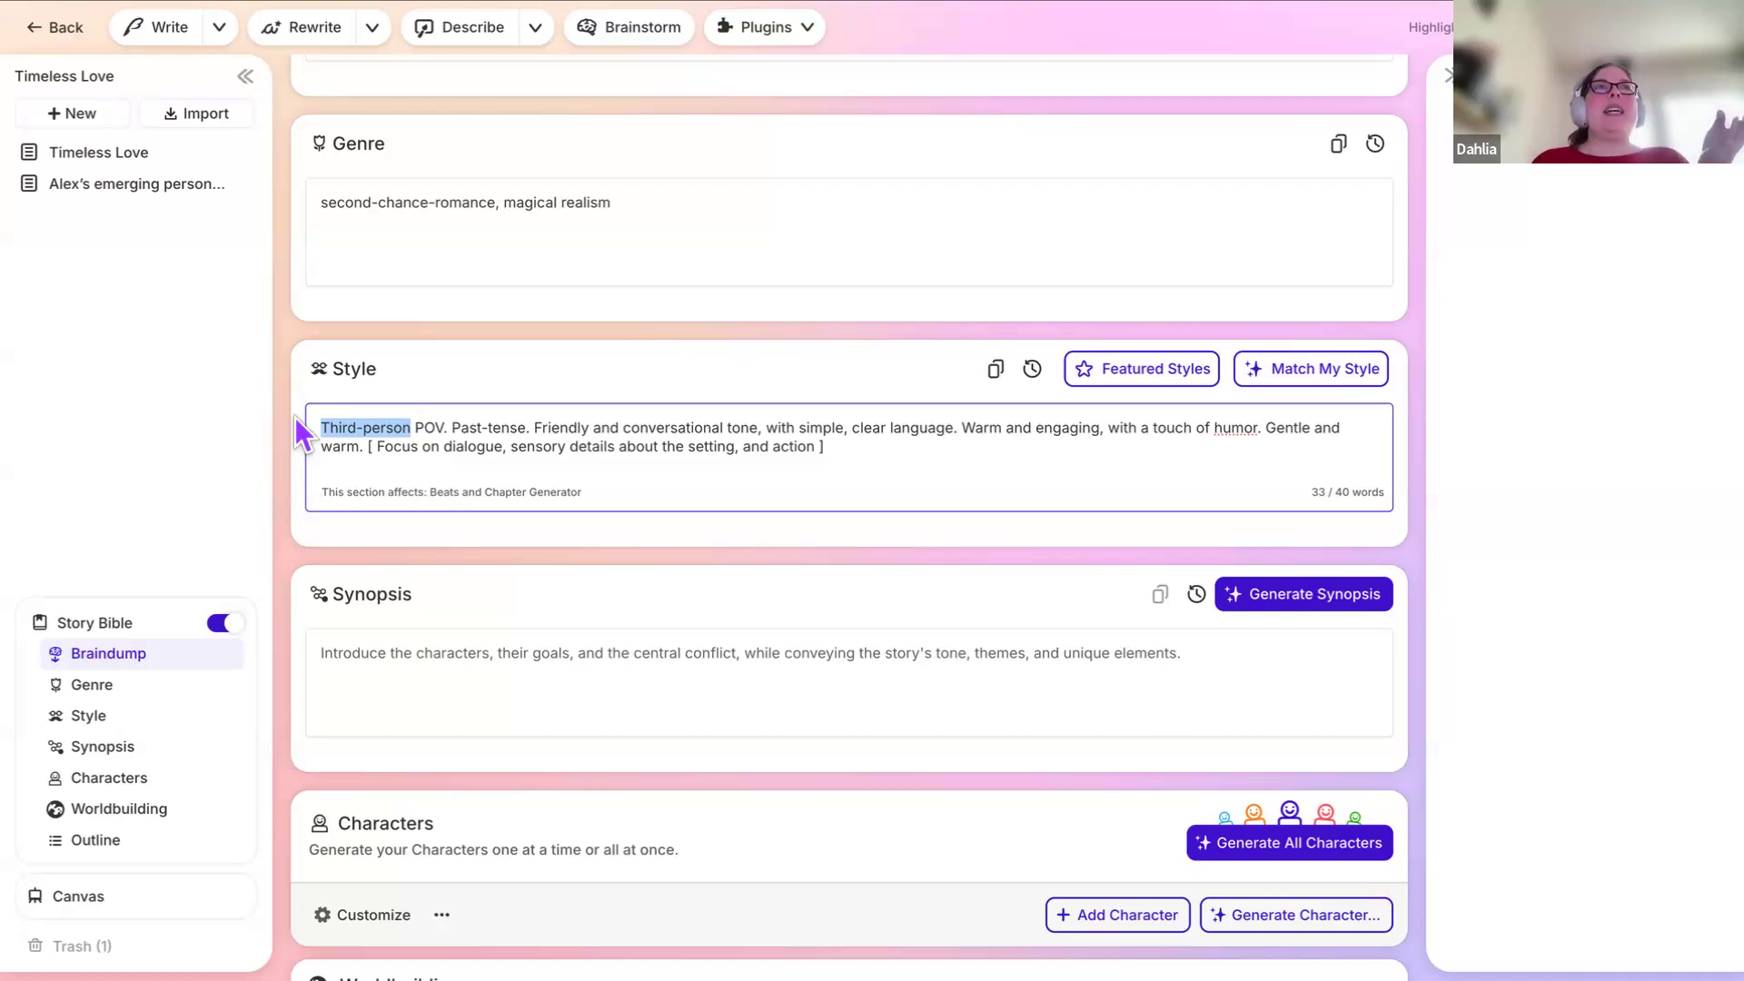
double_click(345, 422)
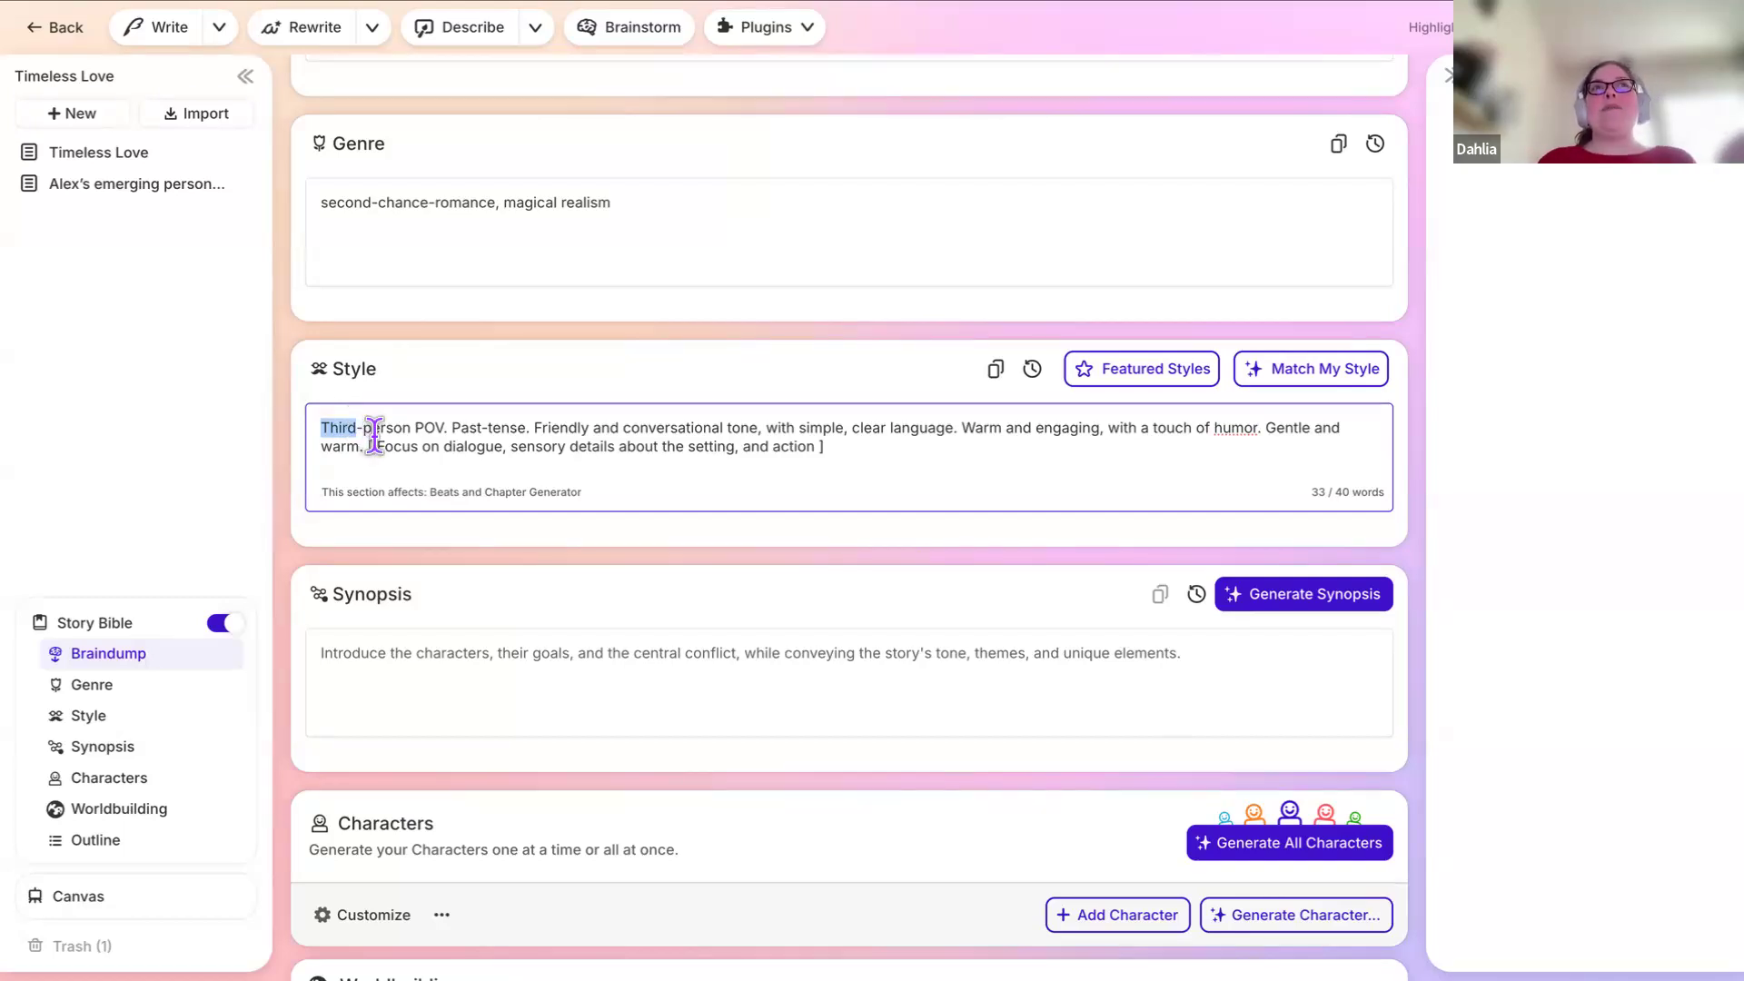
click(411, 427)
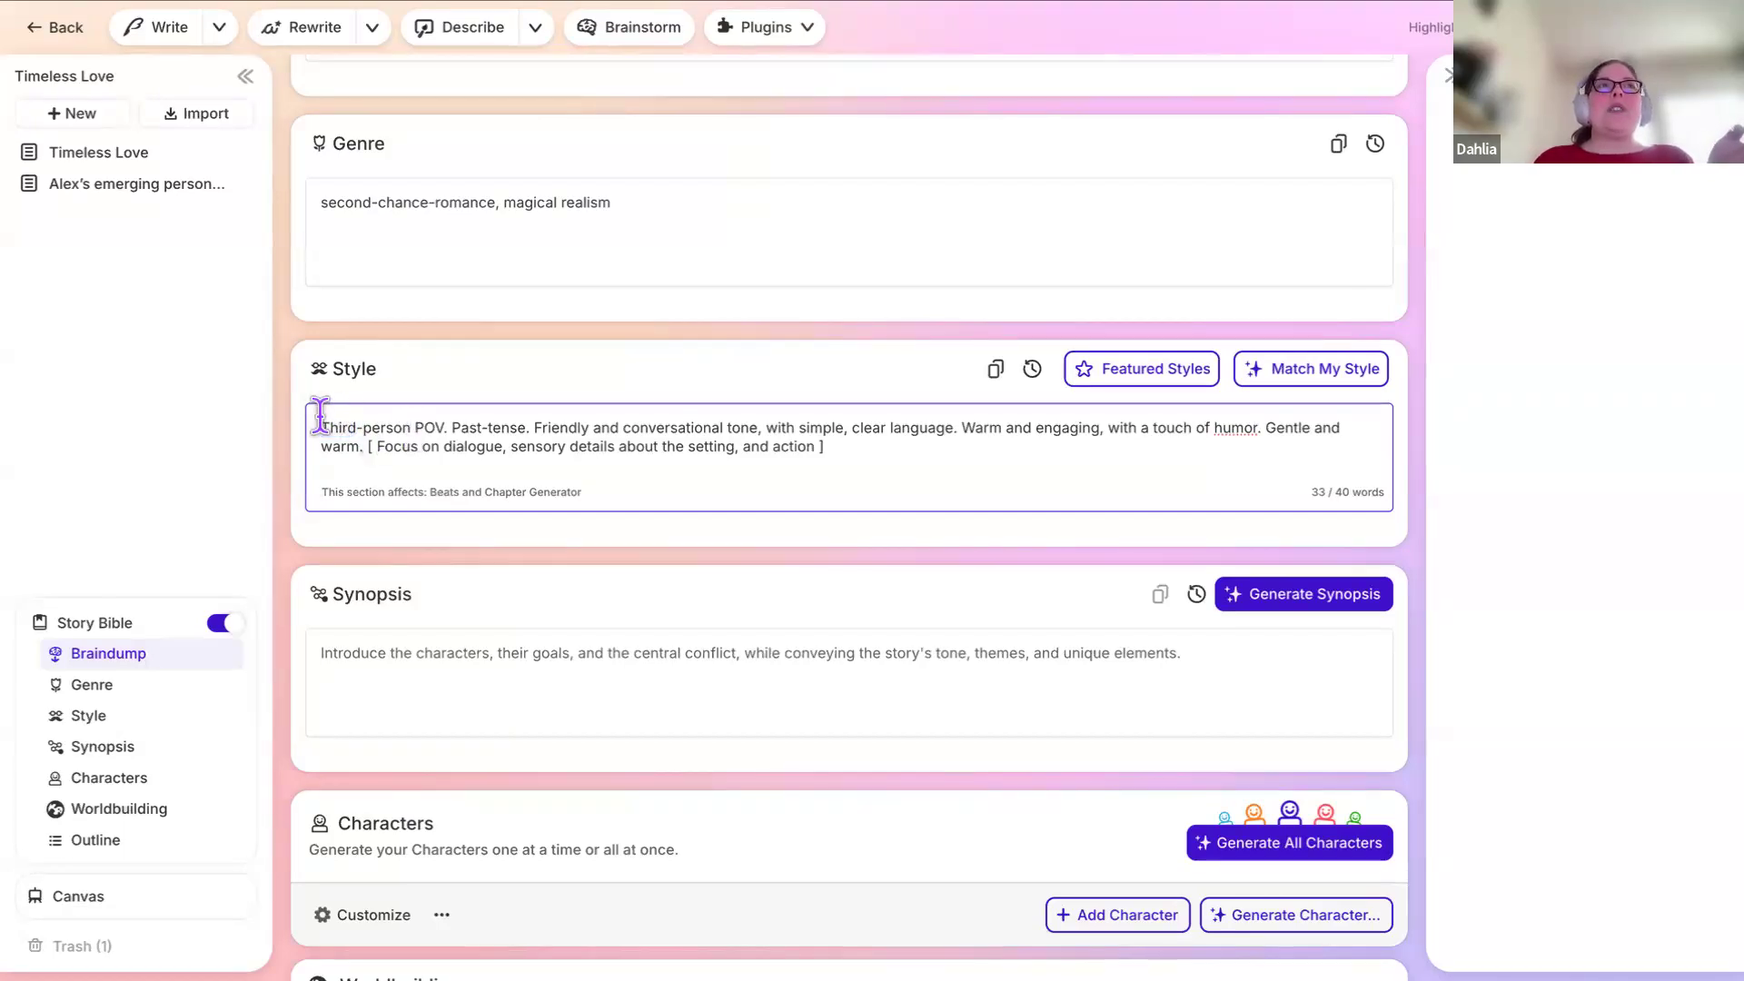
drag(316, 417, 728, 481)
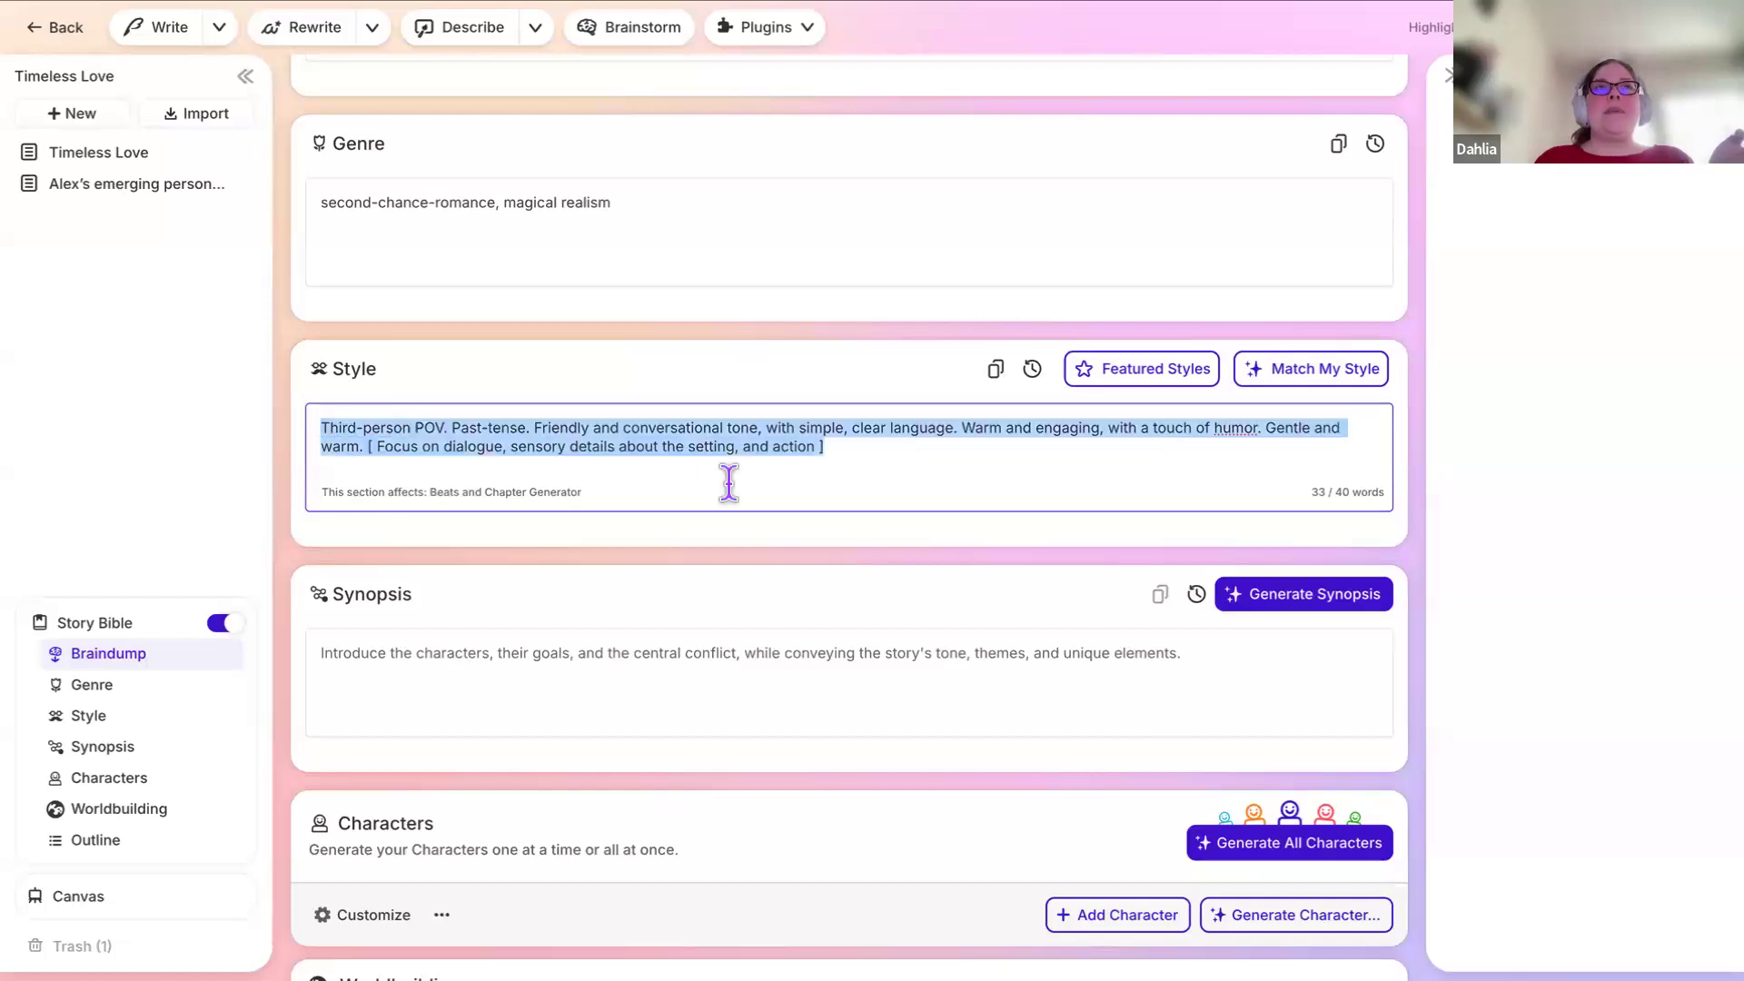
click(858, 461)
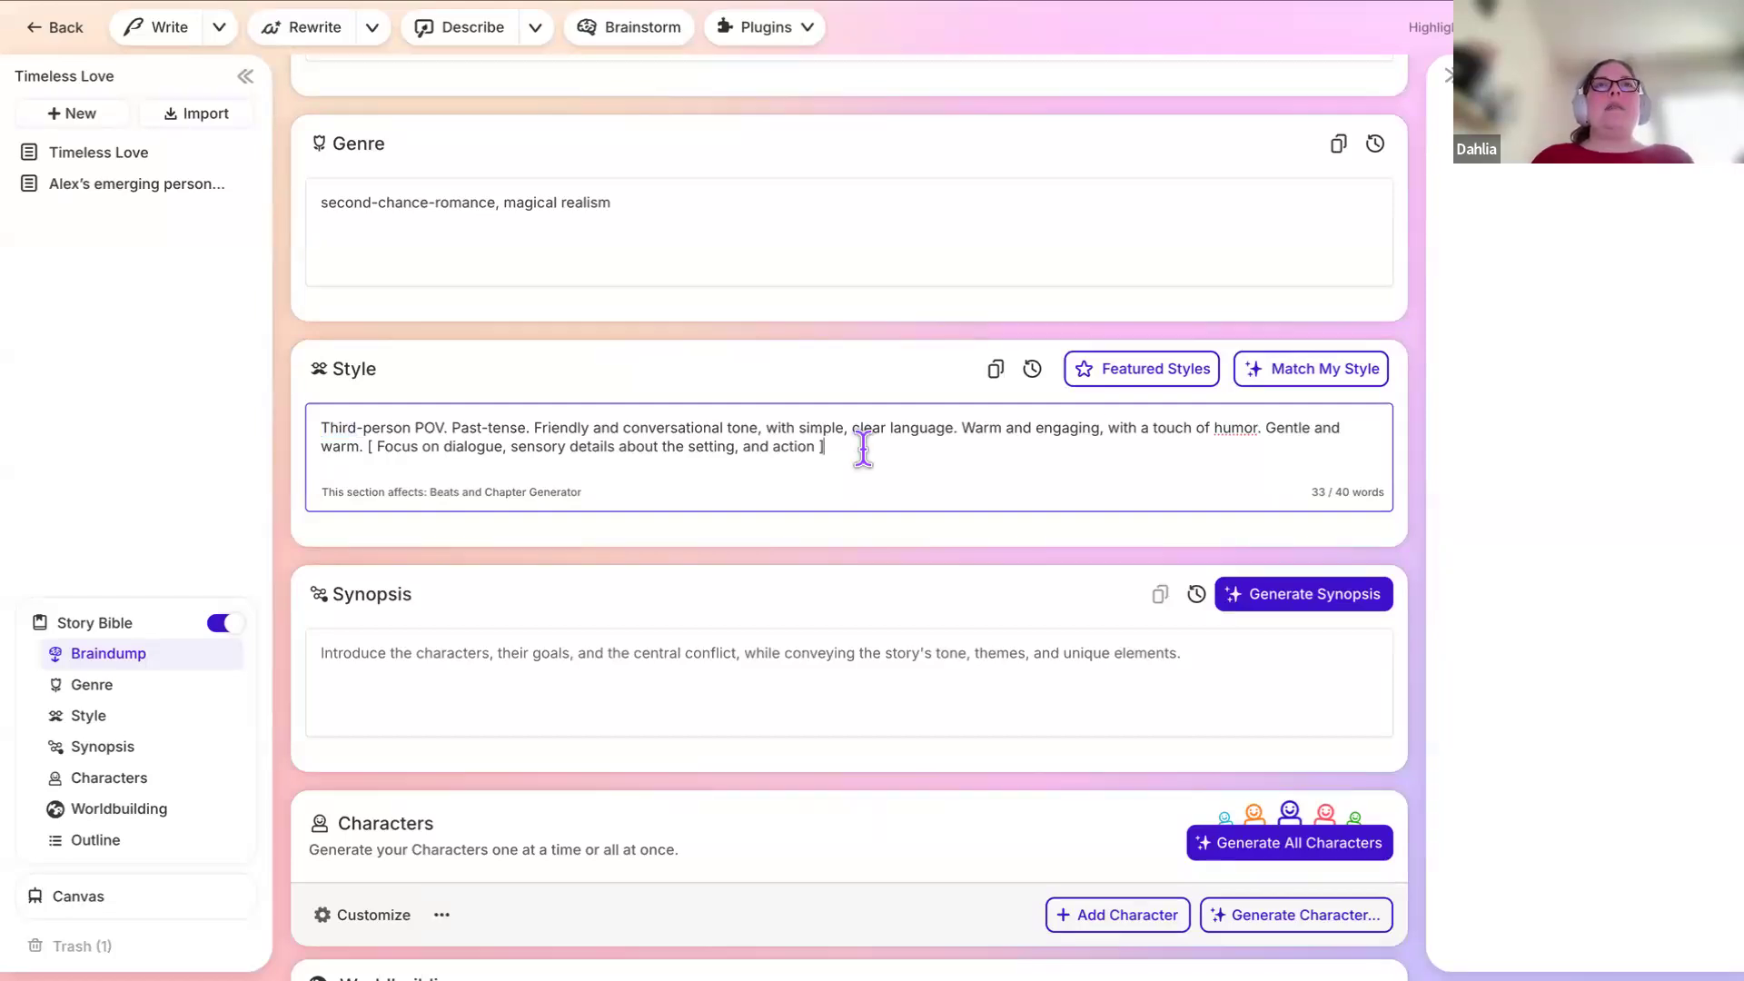
drag(863, 450, 727, 293)
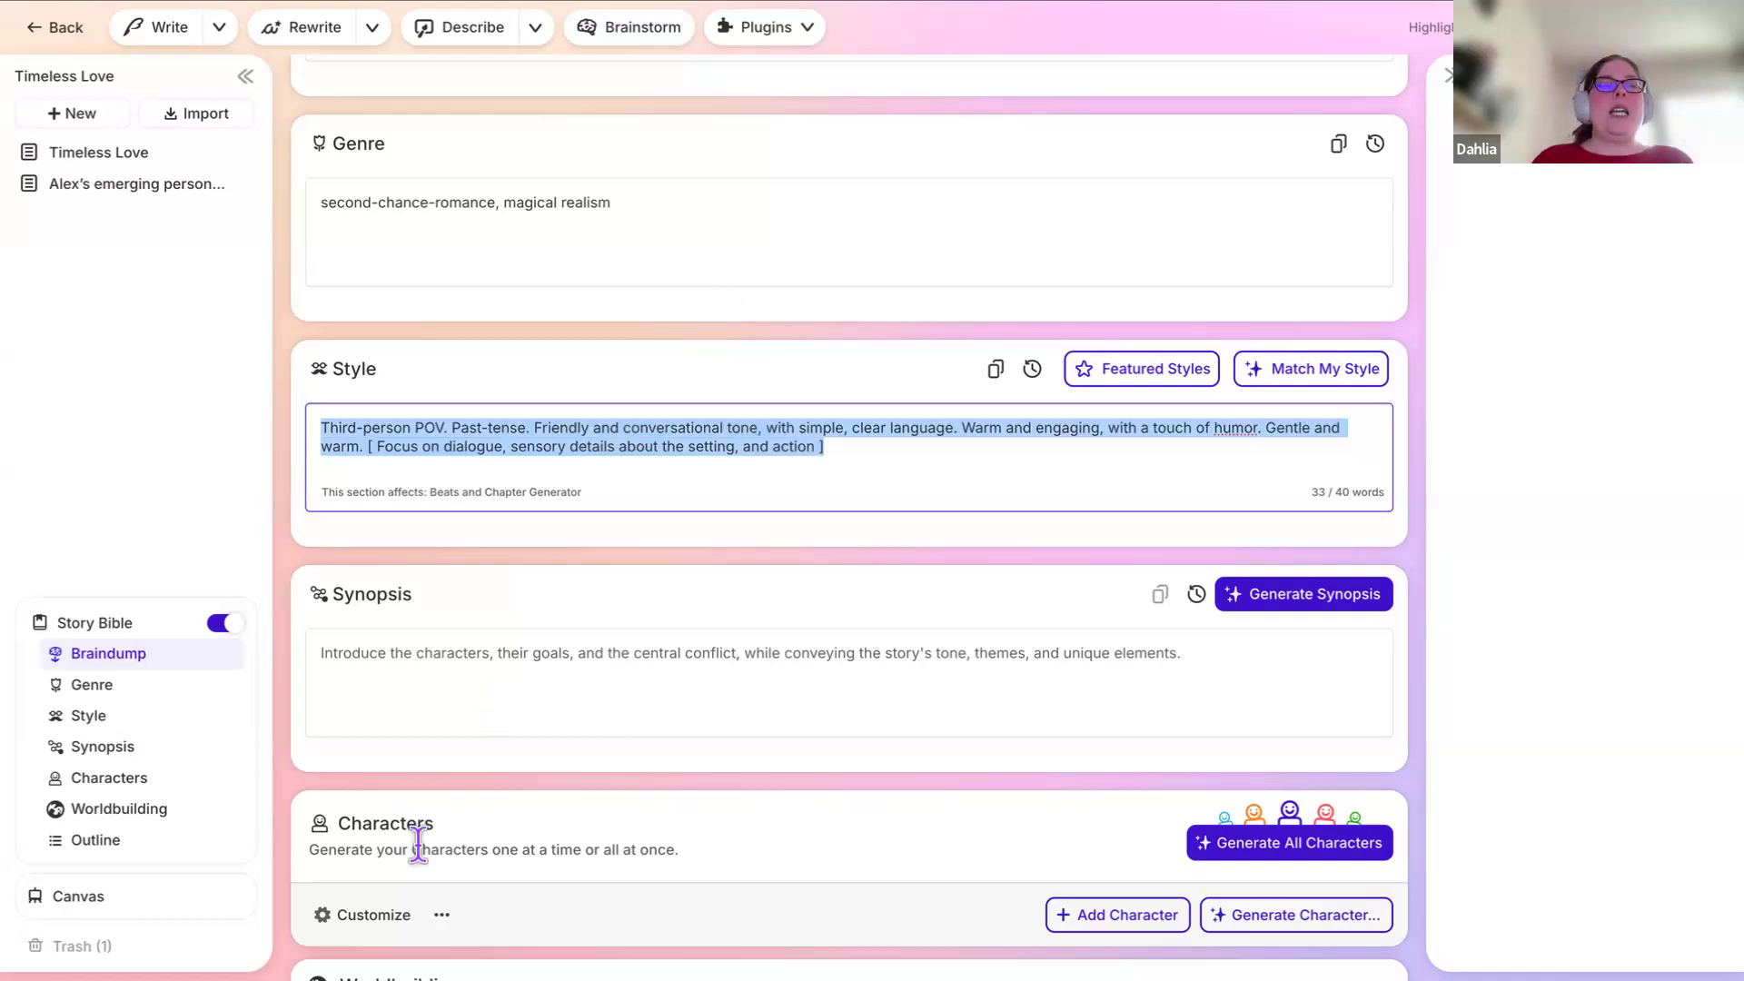
Step: Look through the Characters, Worldbuilding and Outline sections of the Story Bible and return to the Style entry
scroll(418, 899, down, 1)
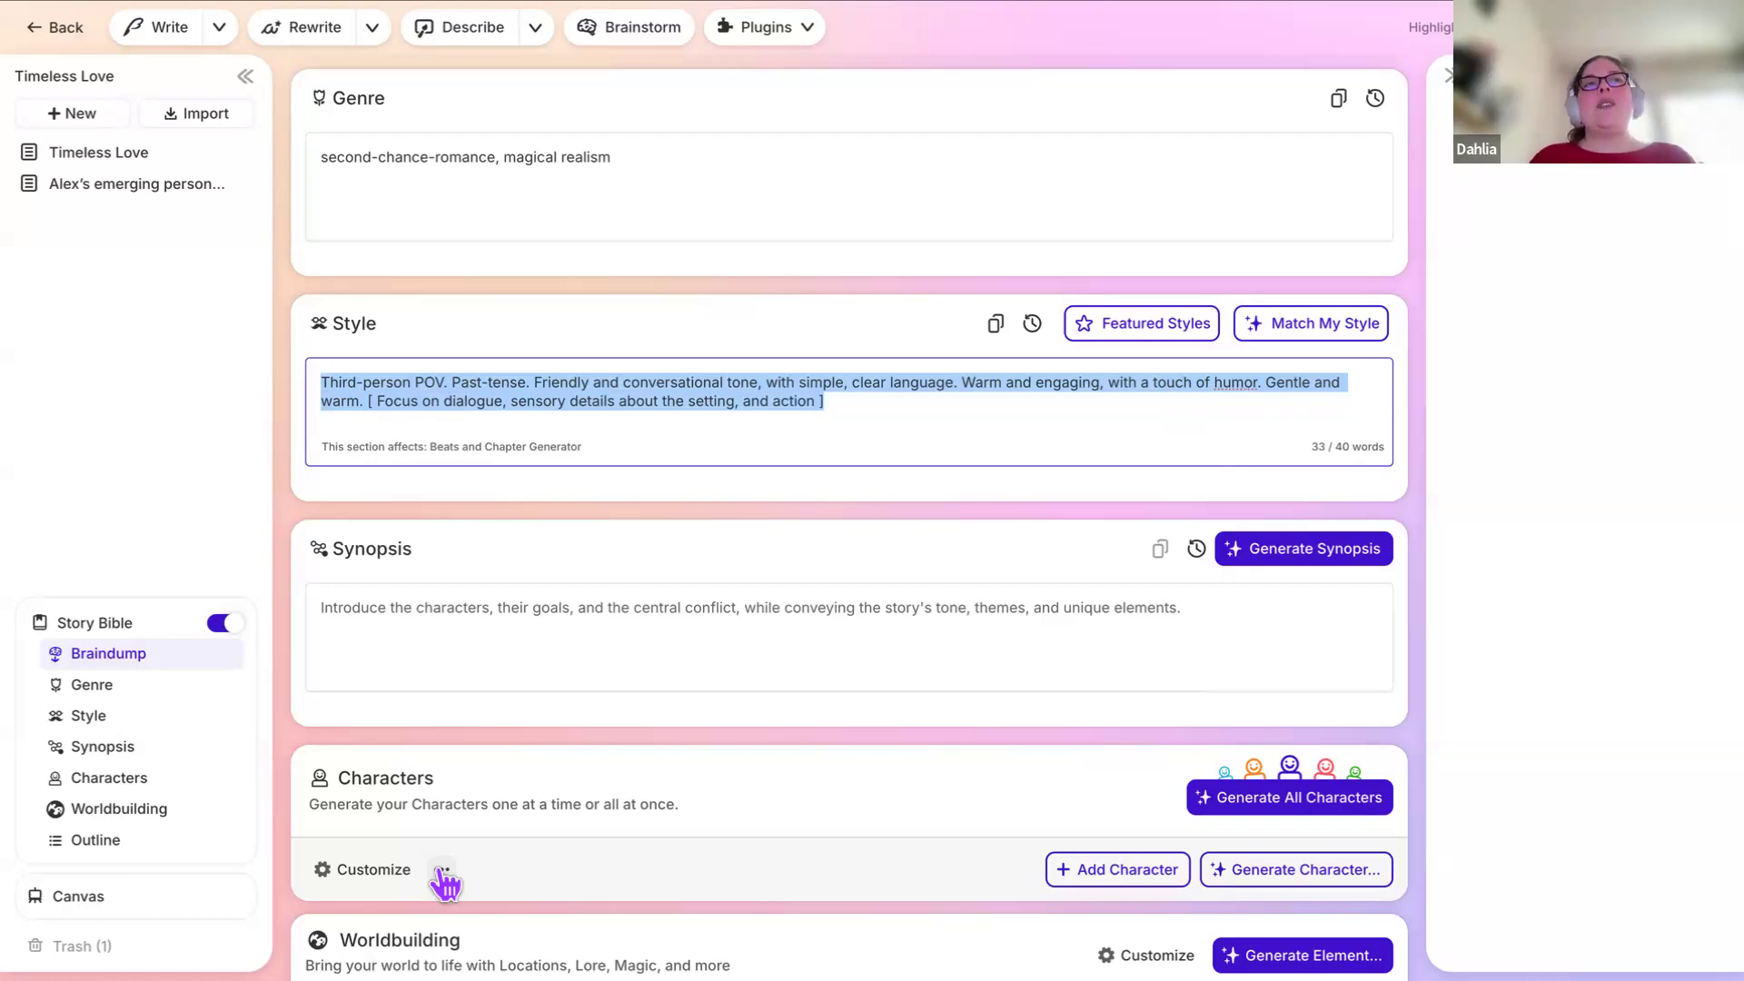
scroll(441, 870, down, 2)
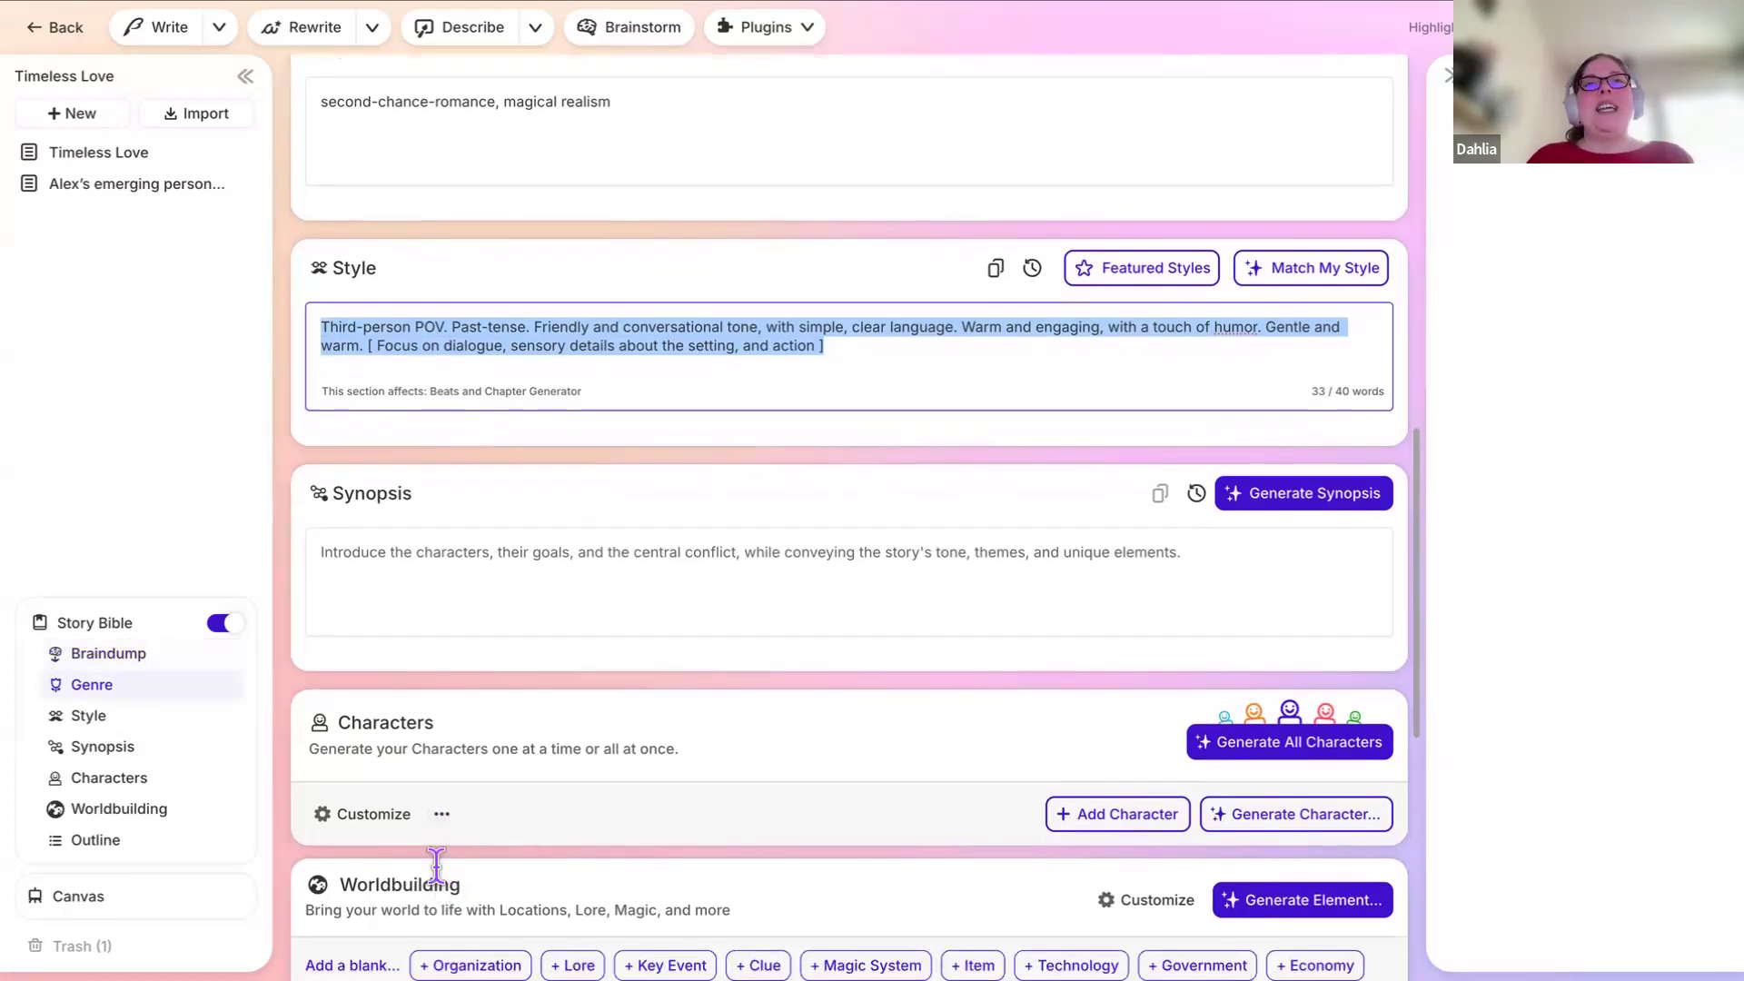
scroll(436, 866, down, 2)
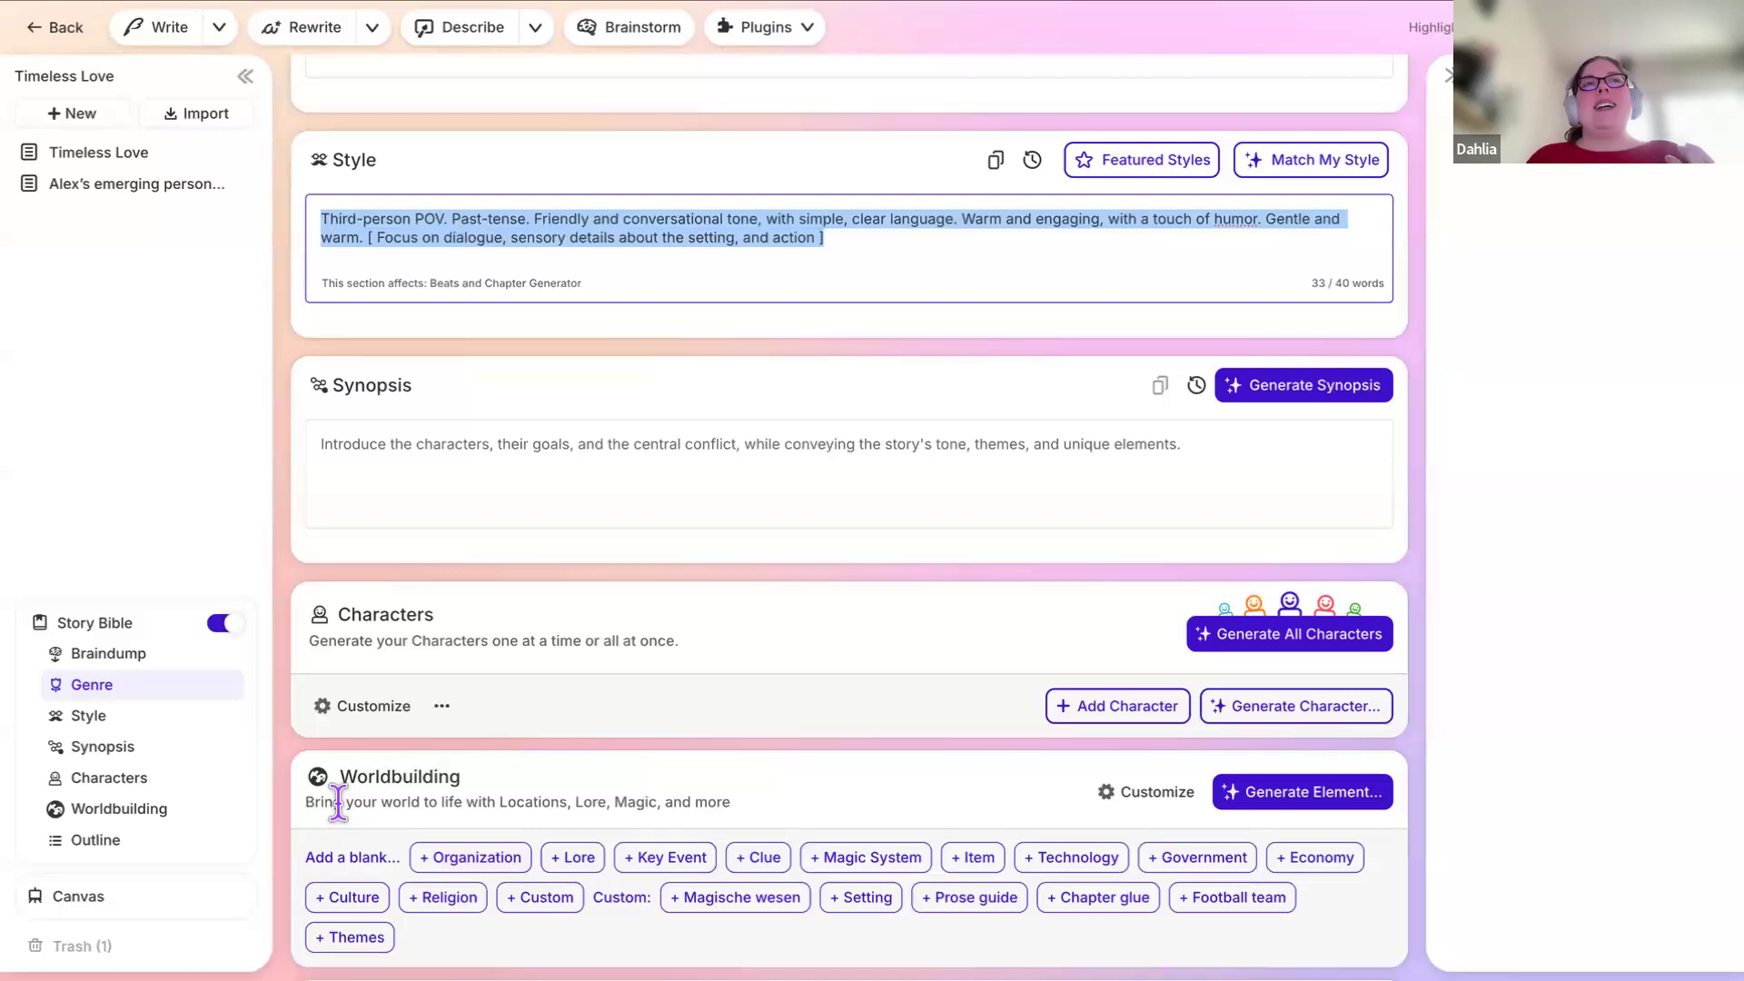
scroll(340, 805, down, 2)
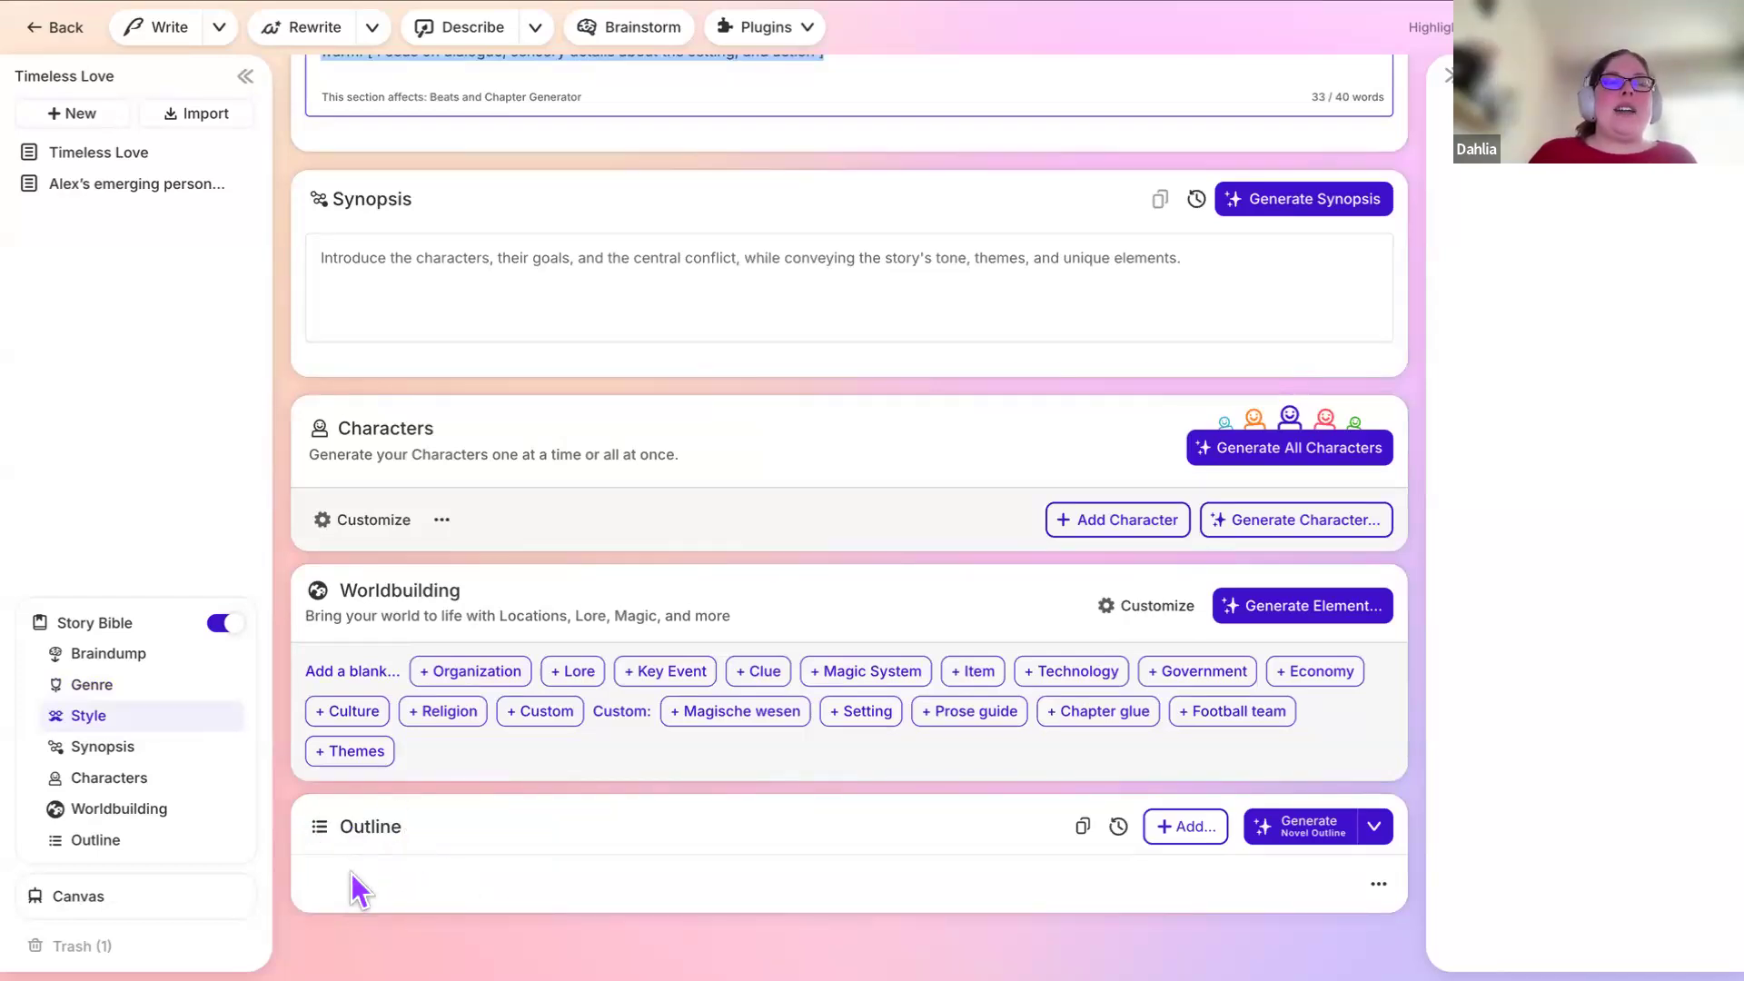
scroll(383, 879, up, 4)
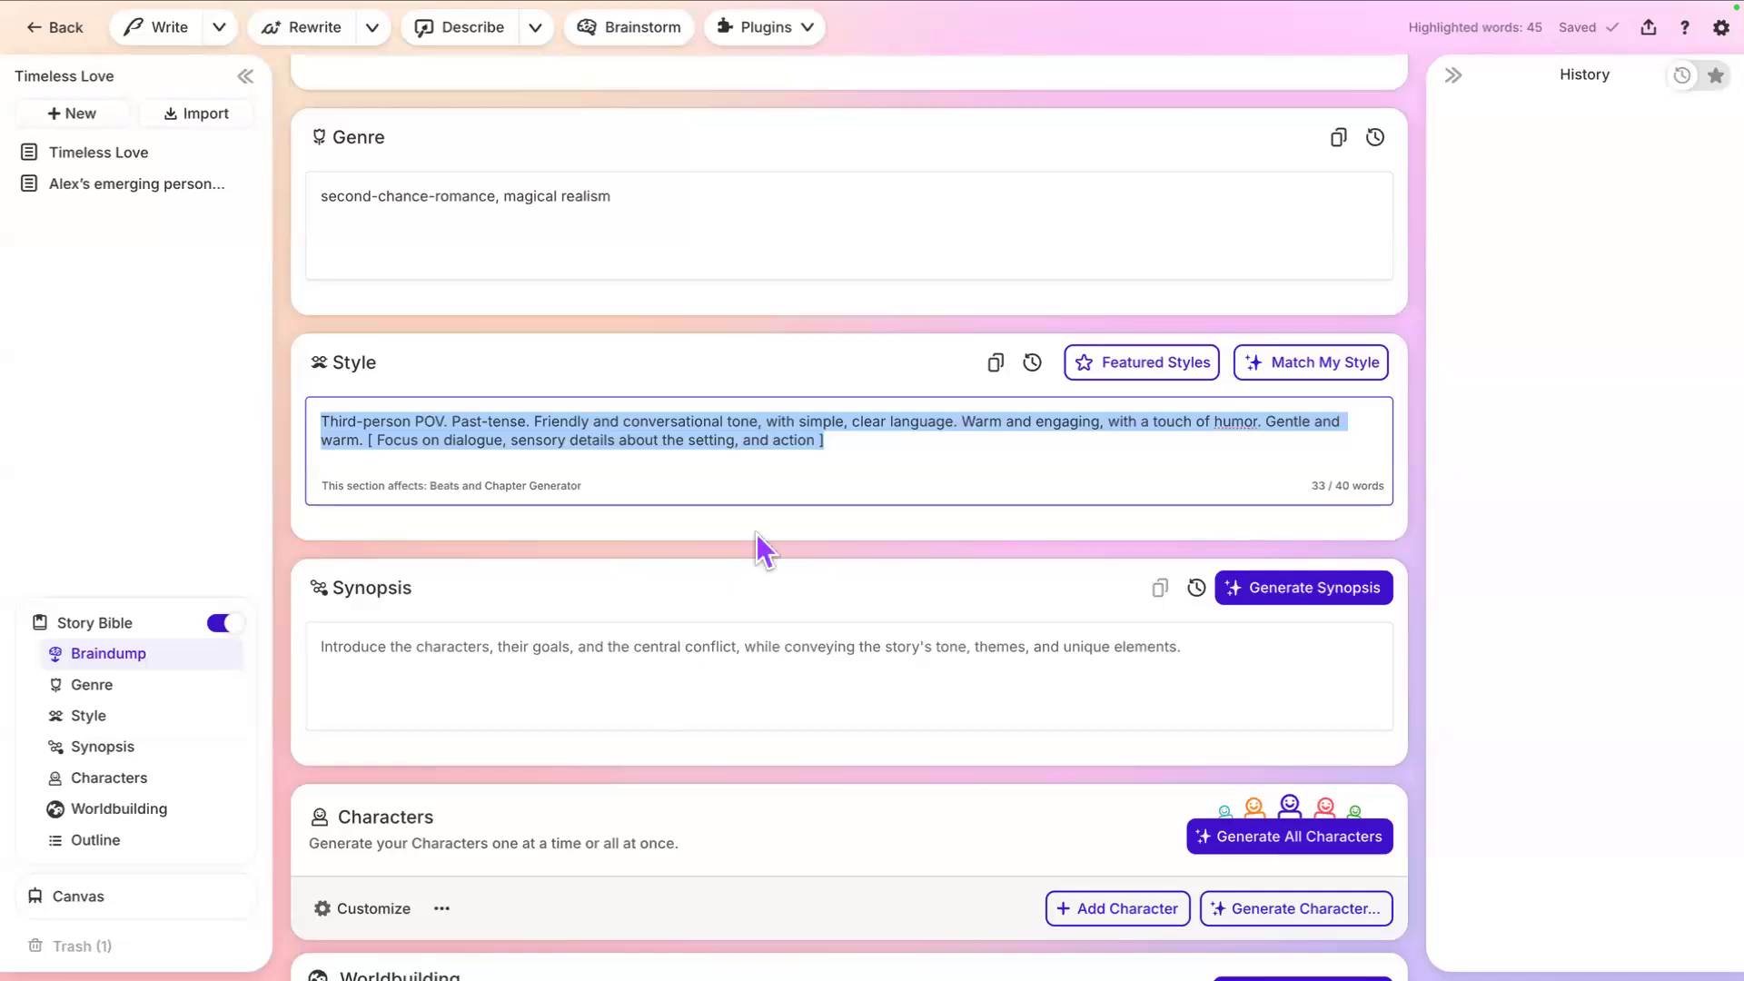
click(841, 448)
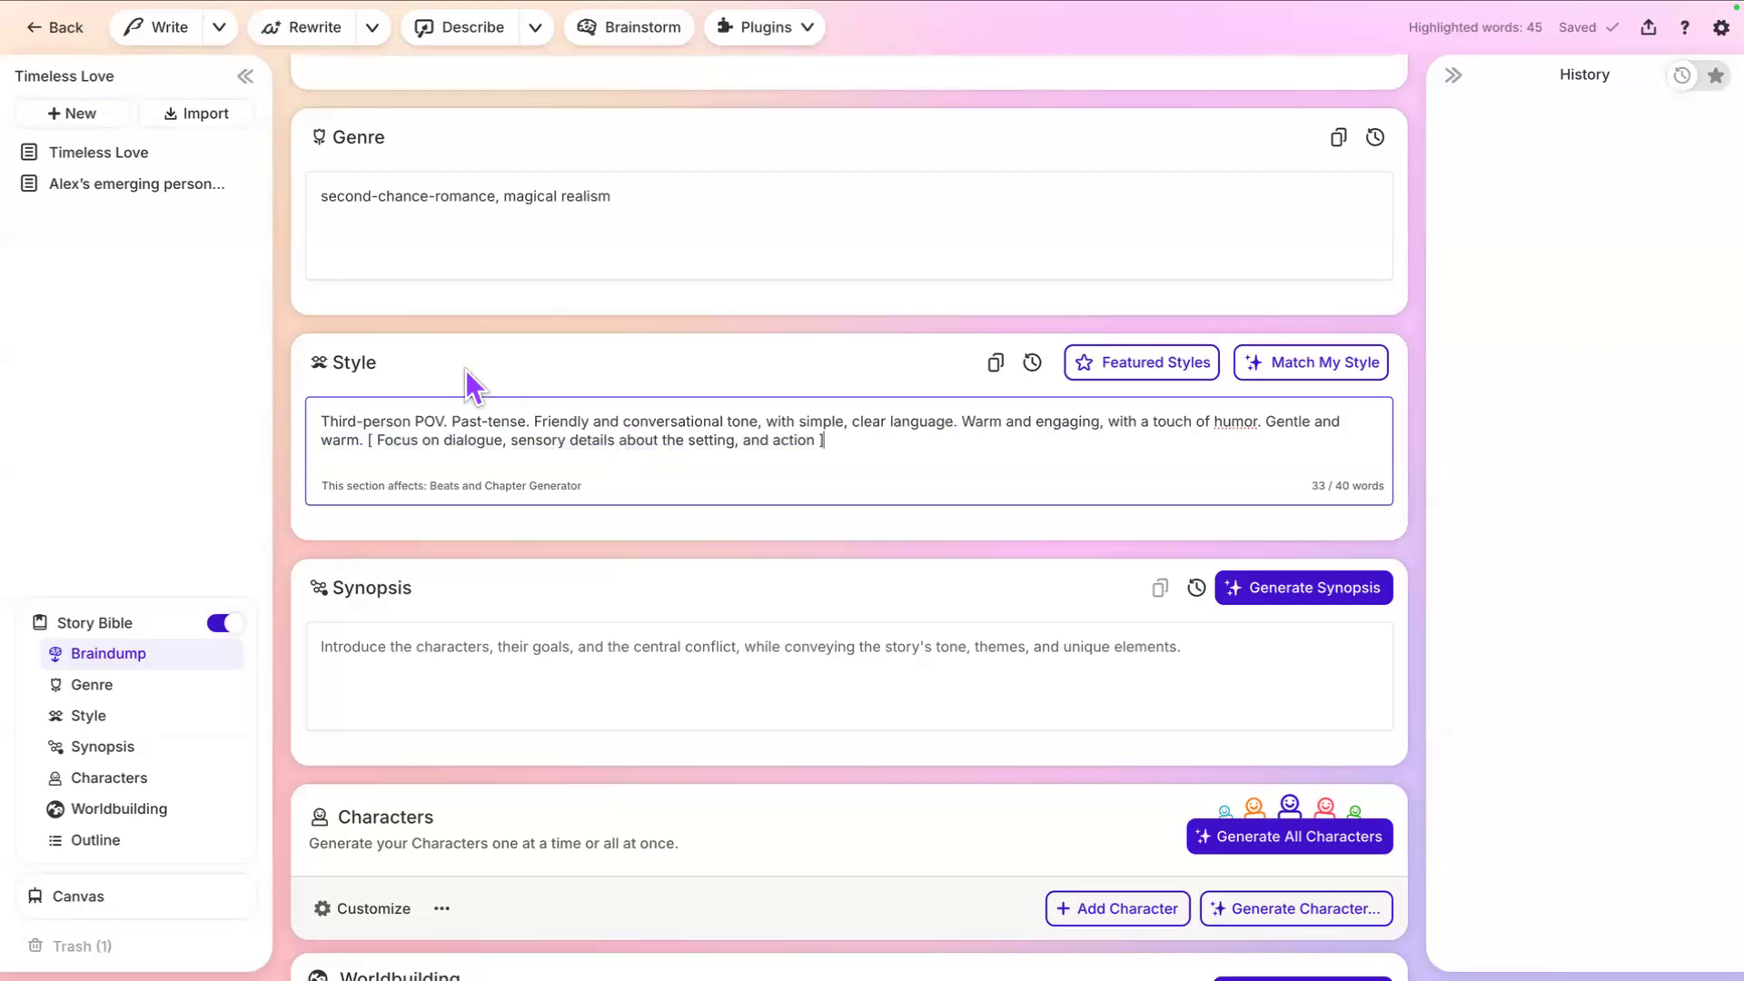
Step: Open the Draft tool in the Timeless Love document, enter "b" as the first scene and open its Extra Instructions field
scroll(465, 364, up, 5)
scroll(465, 364, up, 4)
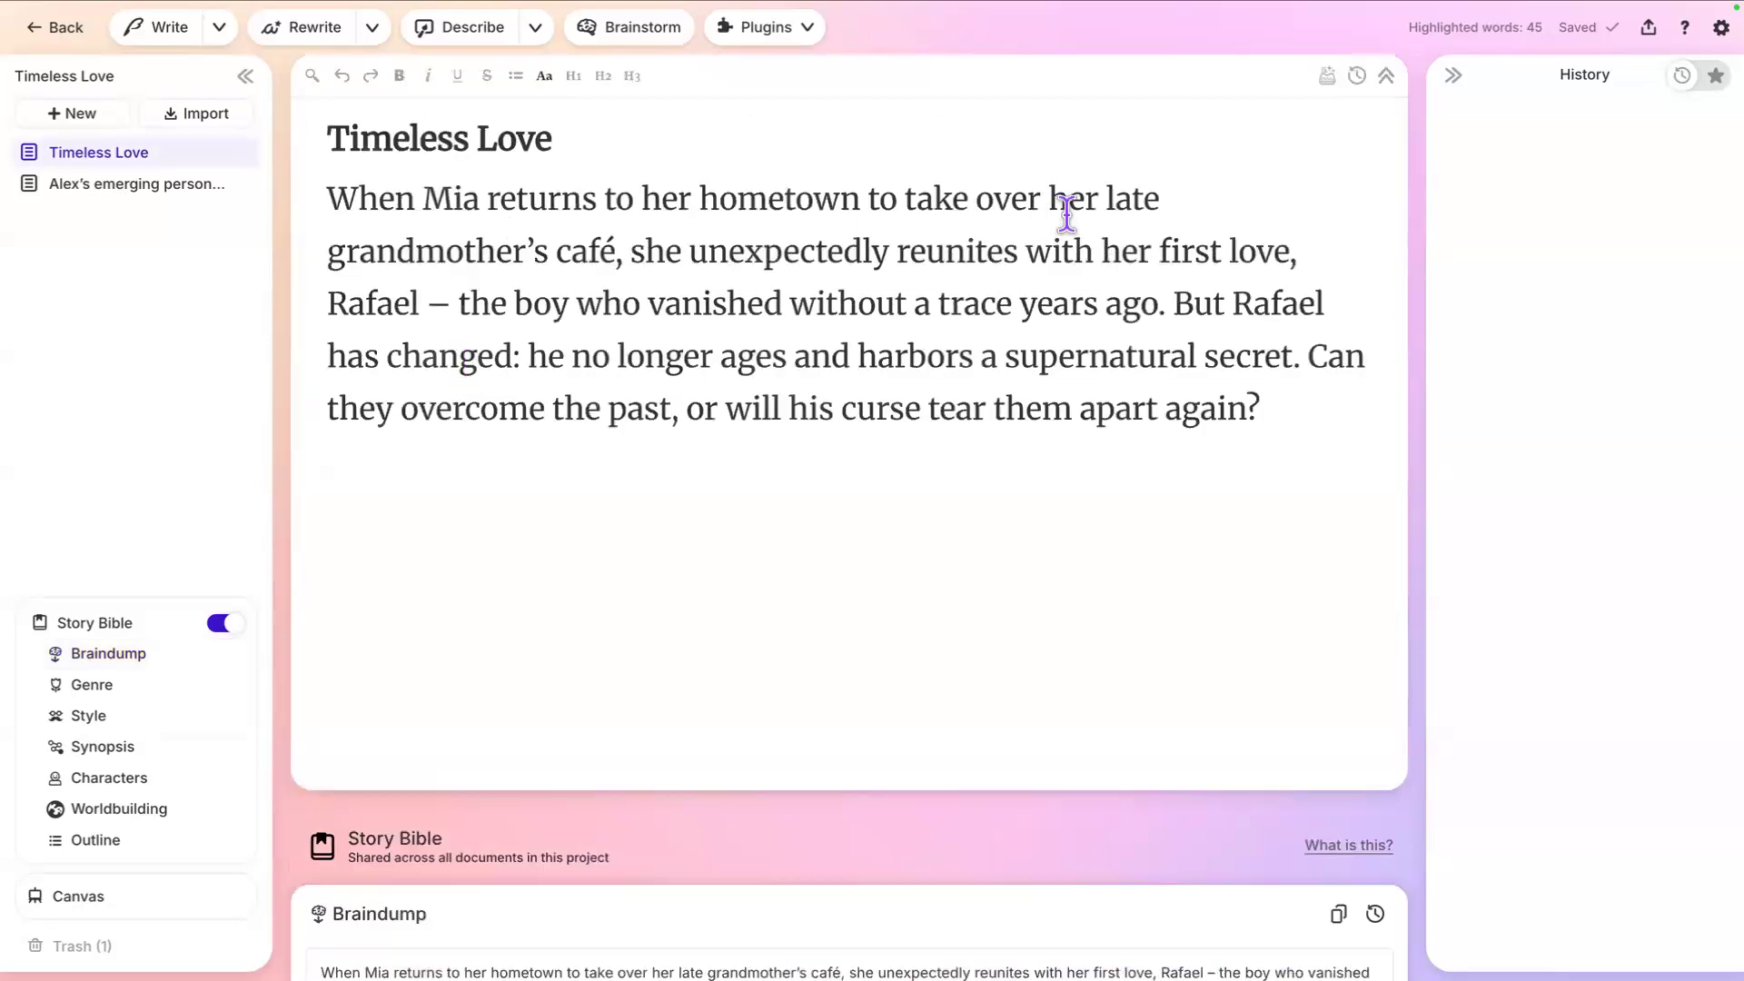
click(1332, 80)
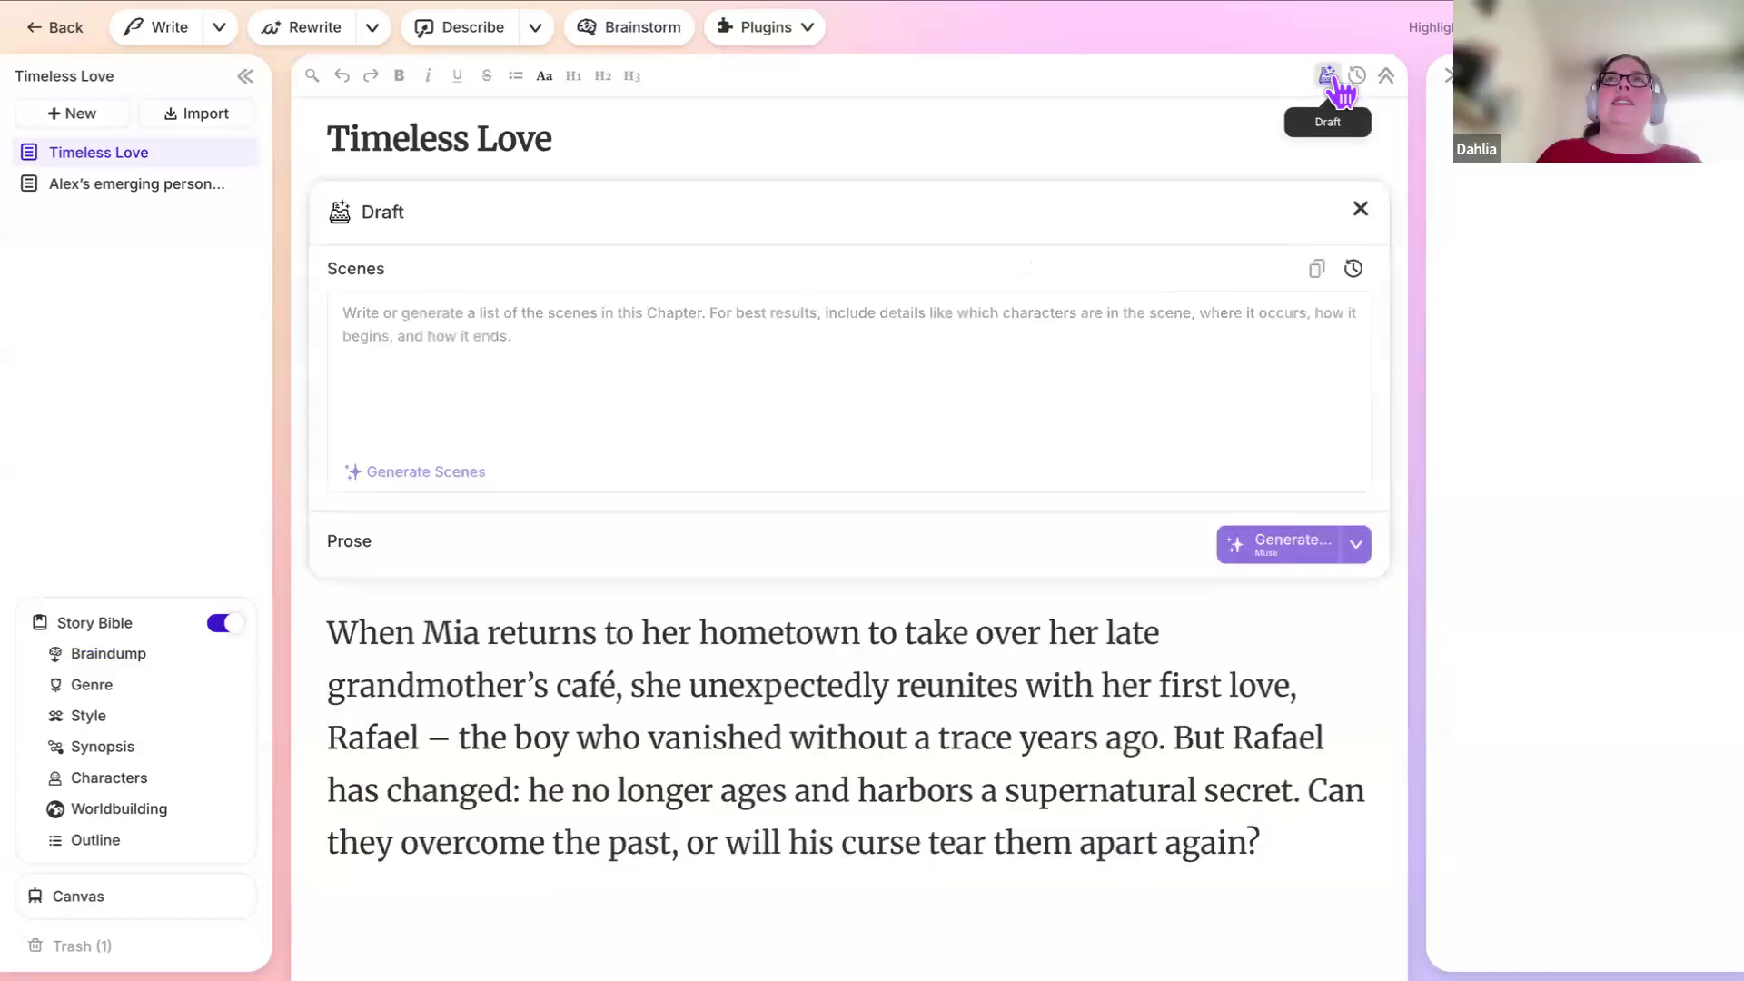
click(686, 356)
text(b)
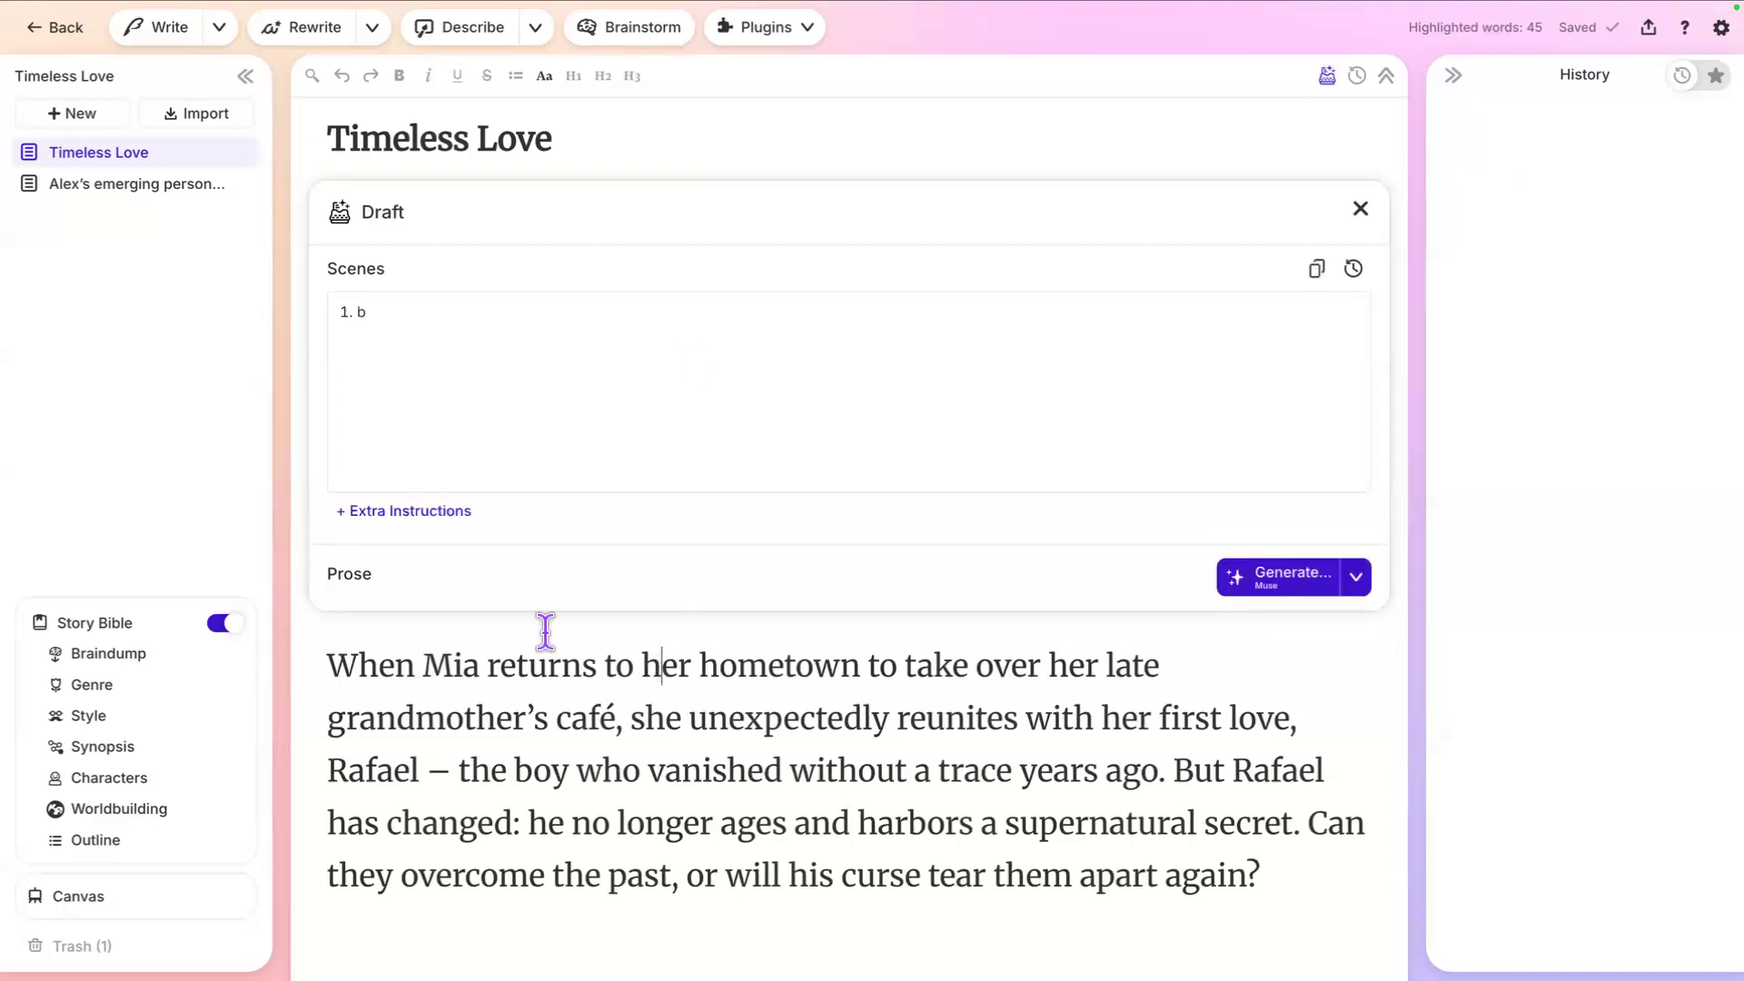
click(377, 506)
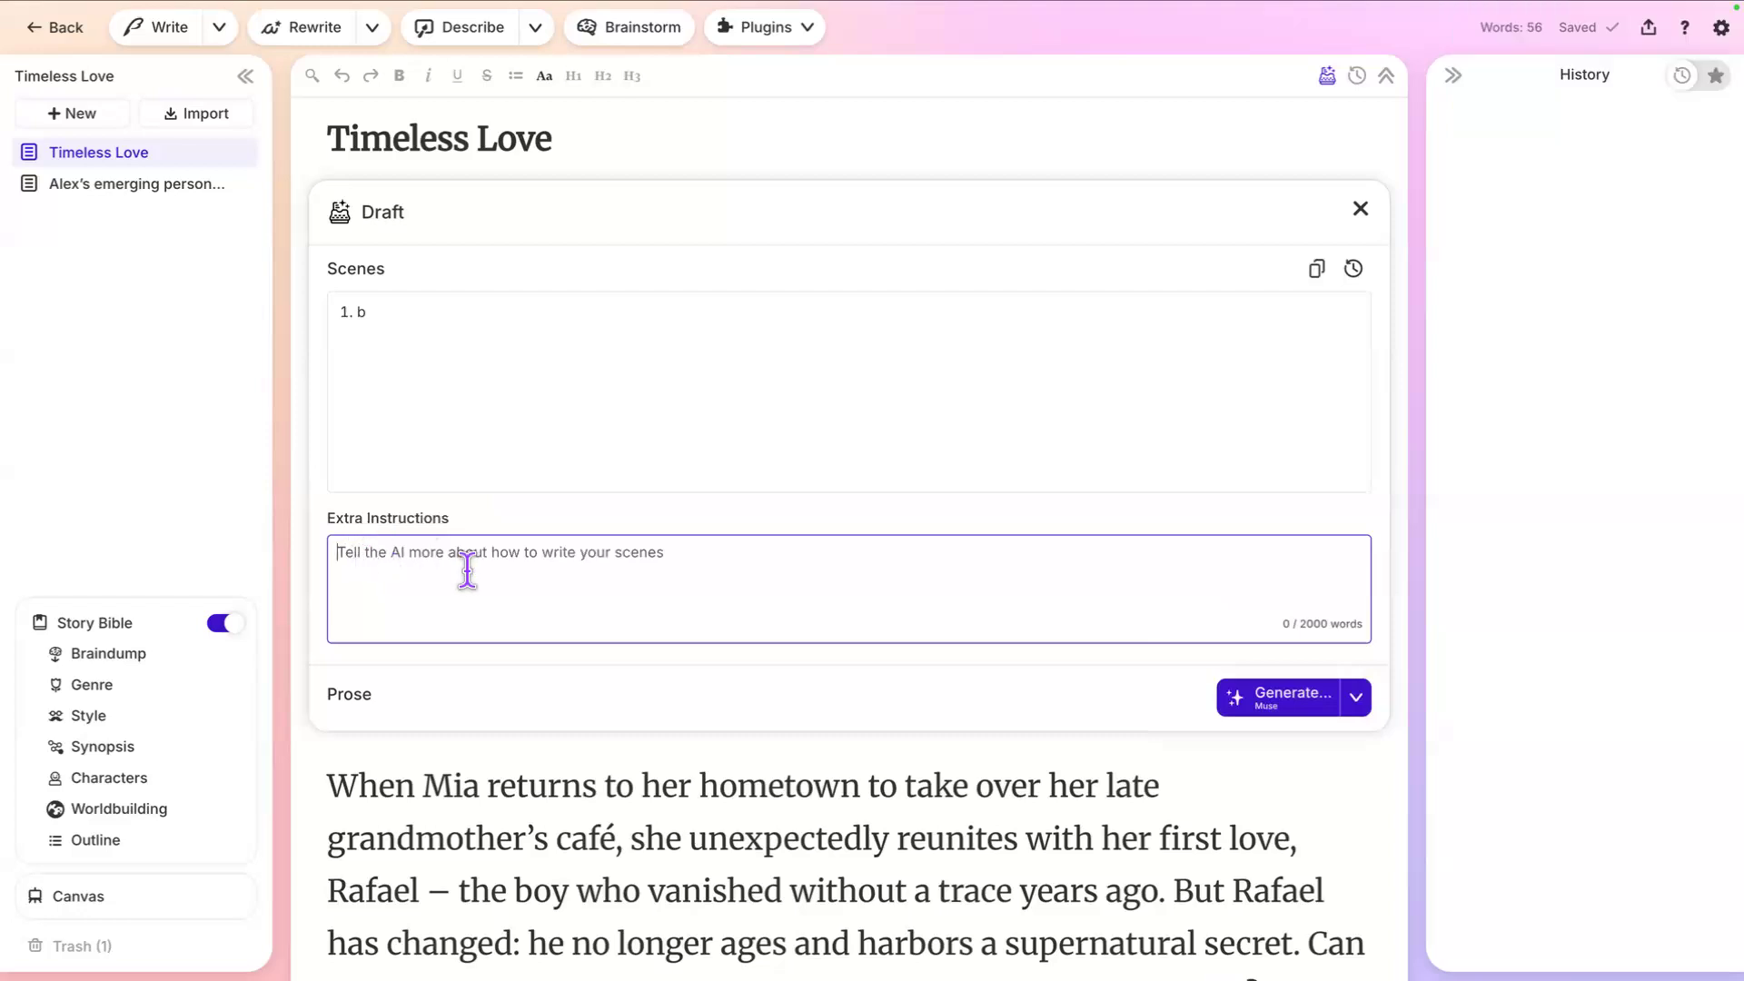
Step: Clear the "b" entry from the Draft tool's first scene and close the Draft tool
click(389, 300)
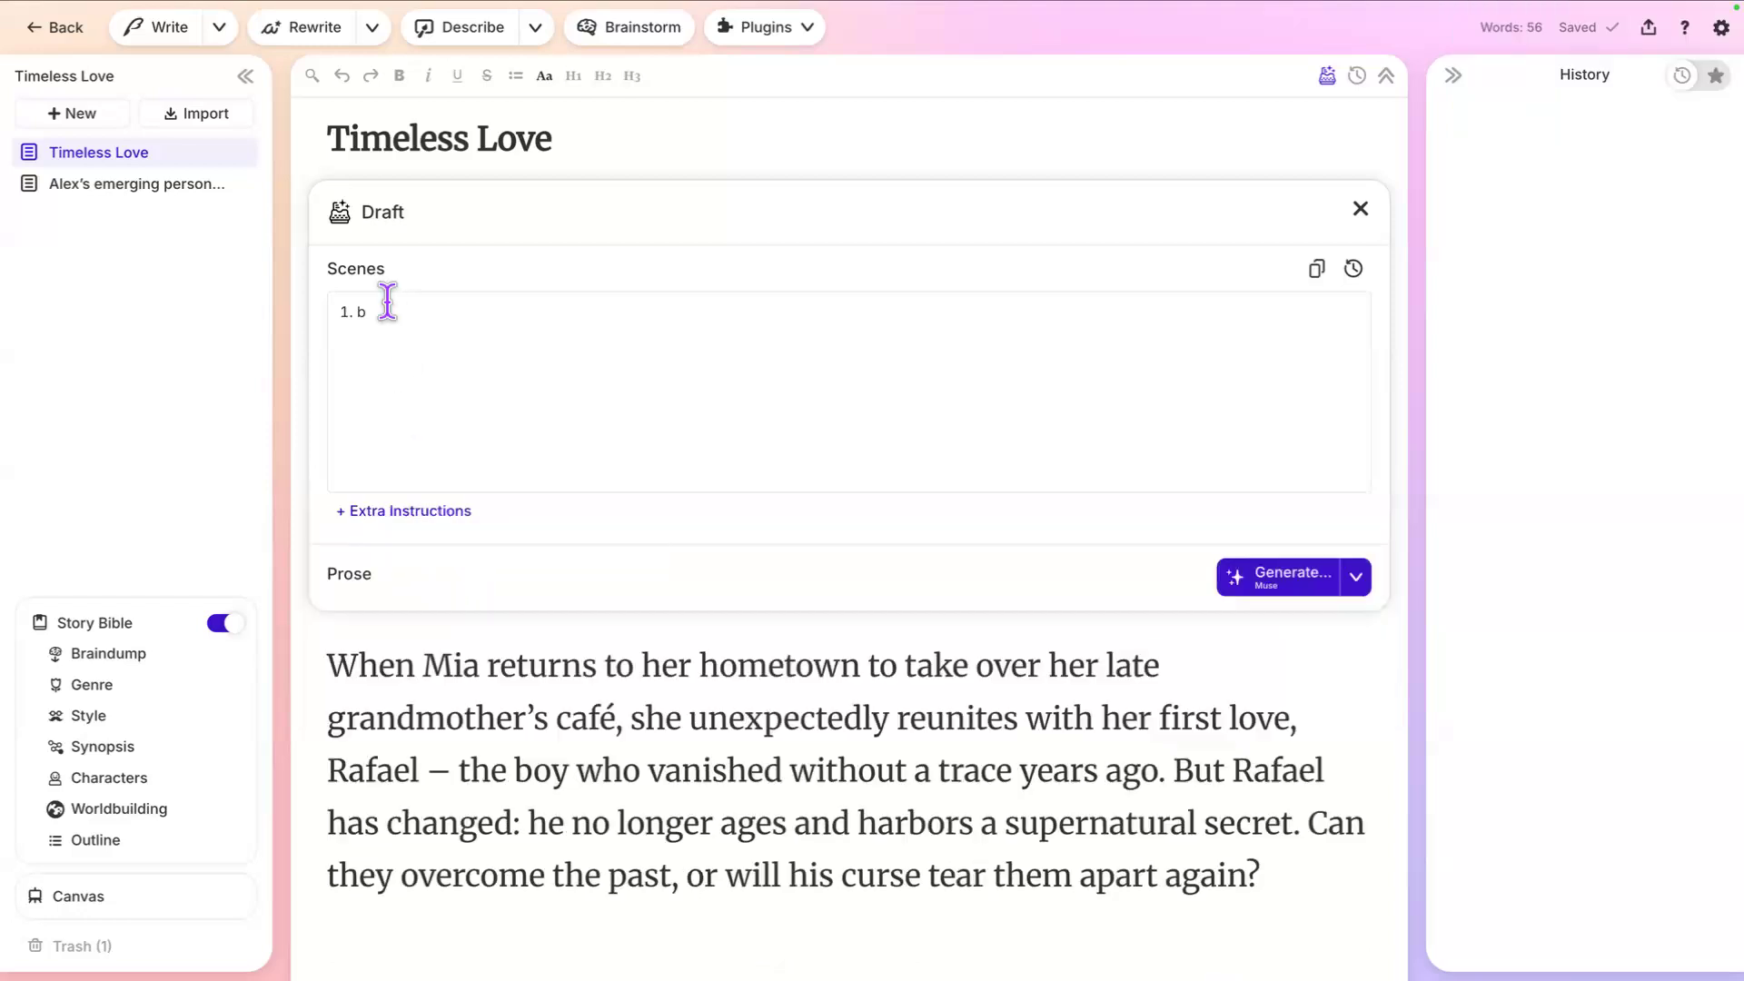
key(BackSpace)
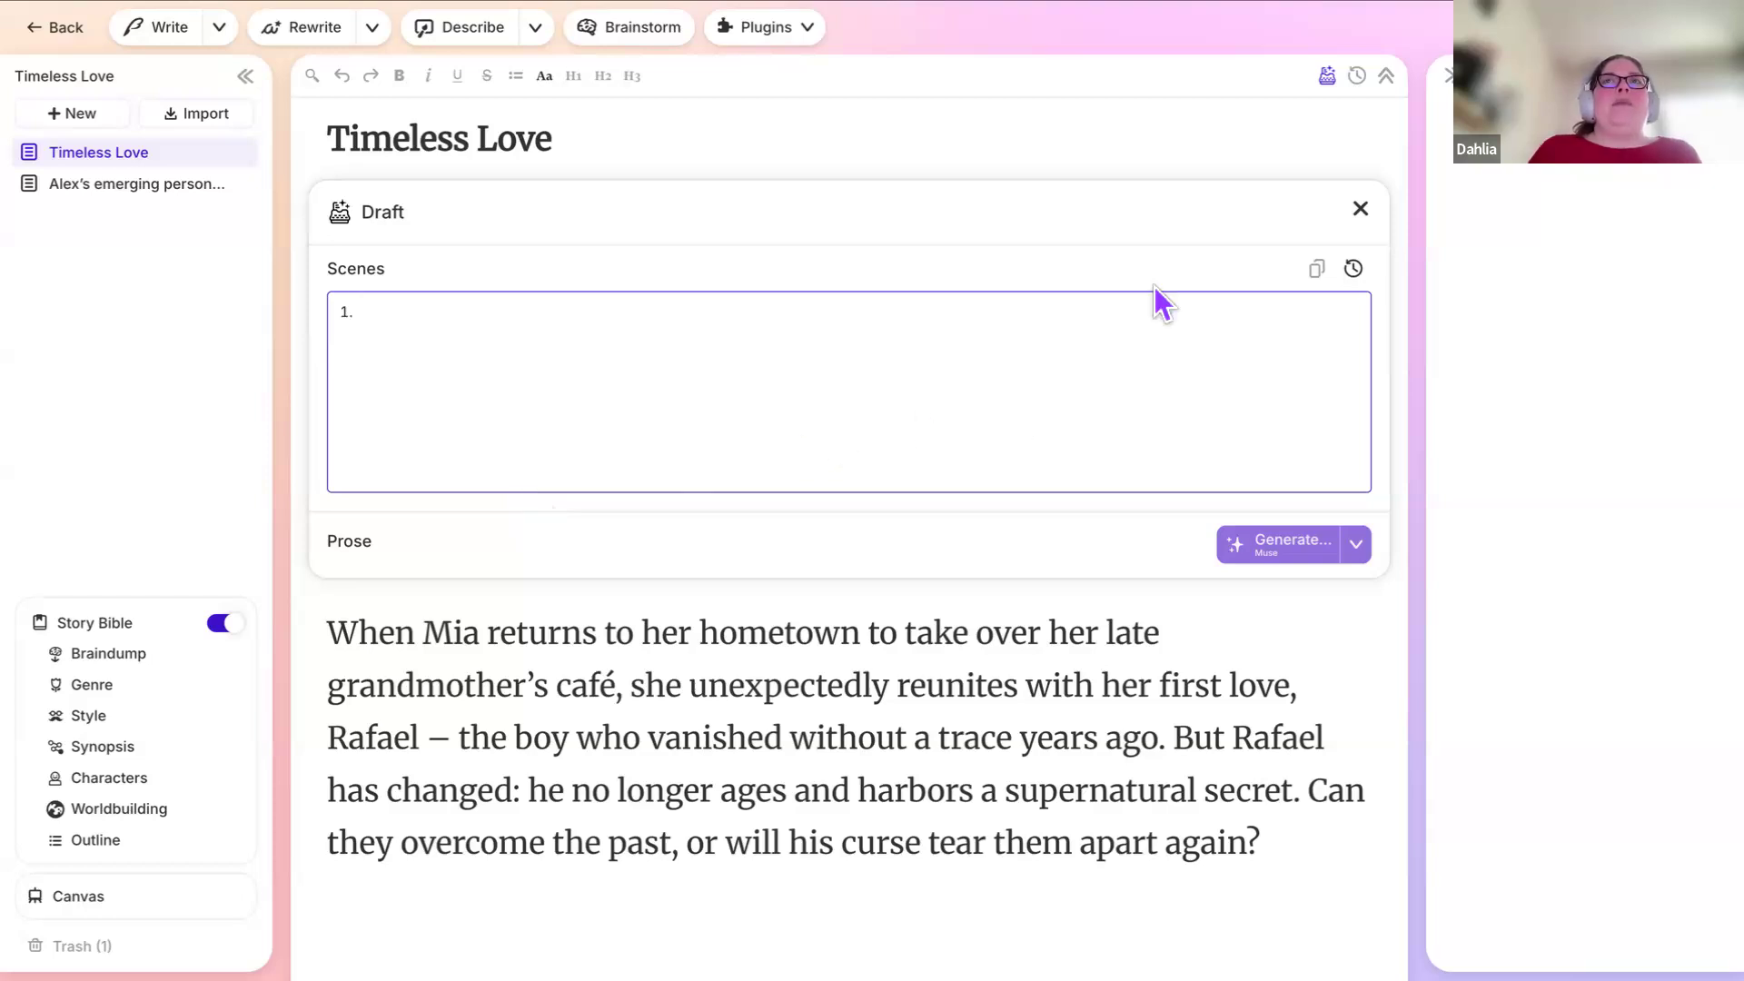
click(1362, 214)
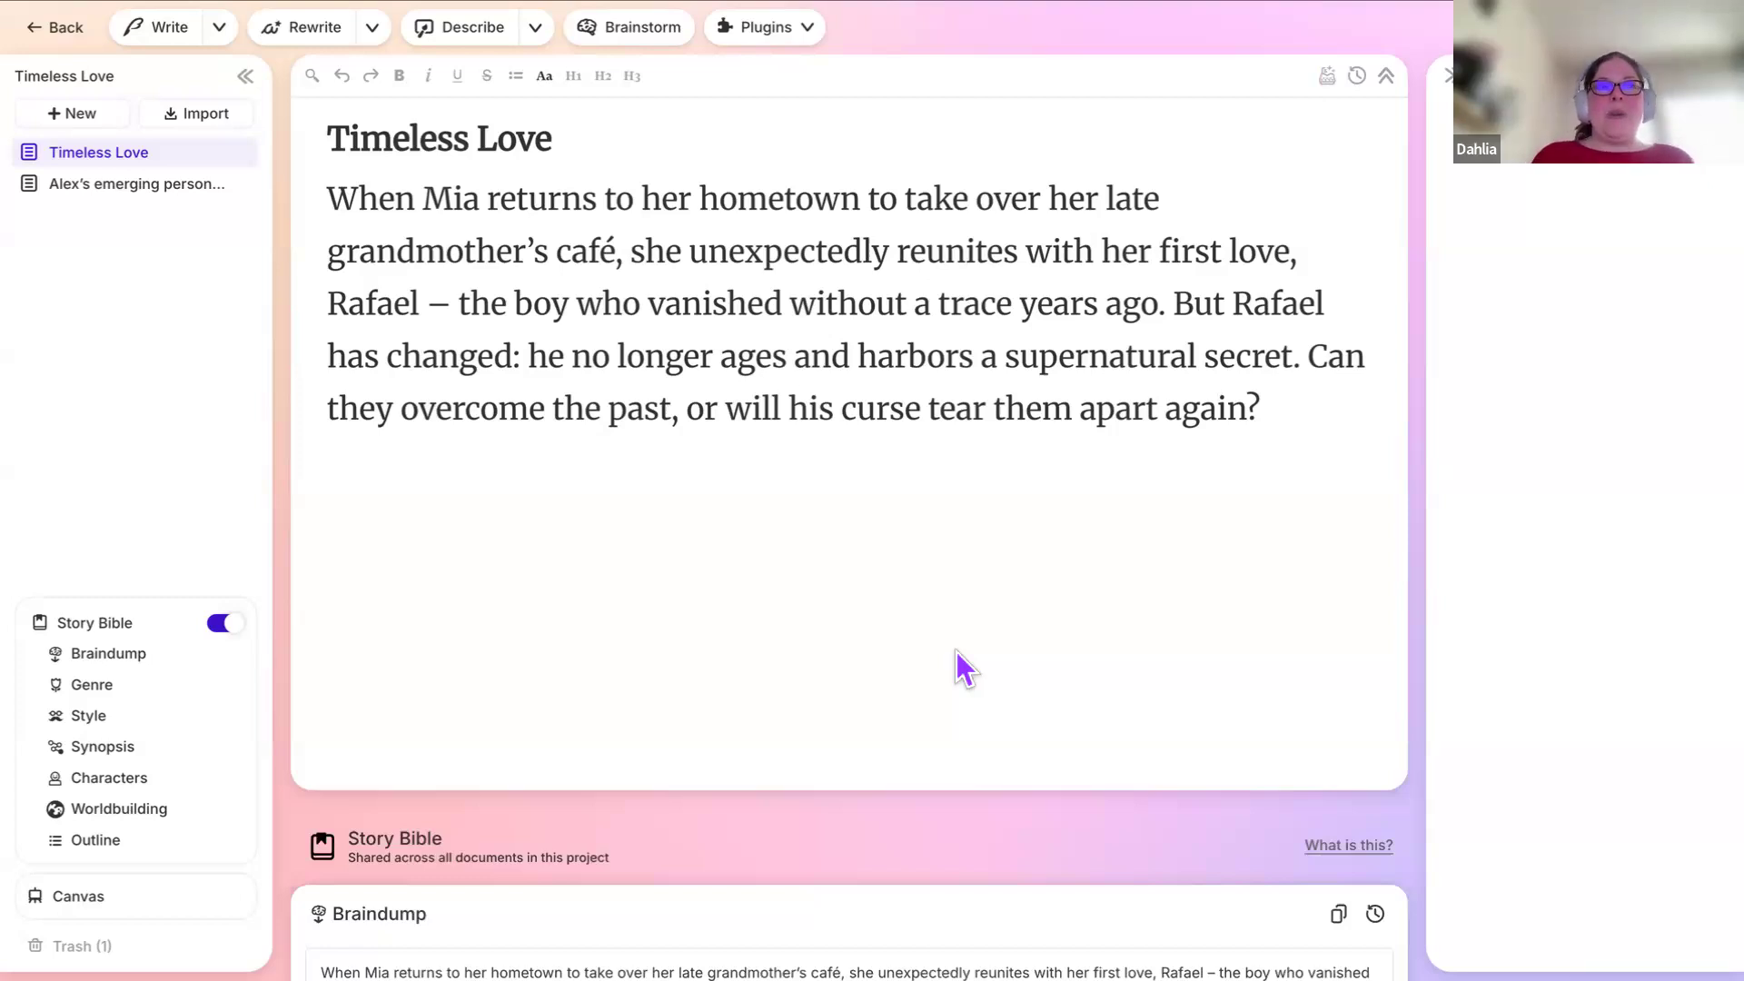
Step: Generate a Synopsis in the Story Bible from the existing Braindump, Genre and Style entries
scroll(956, 651, down, 8)
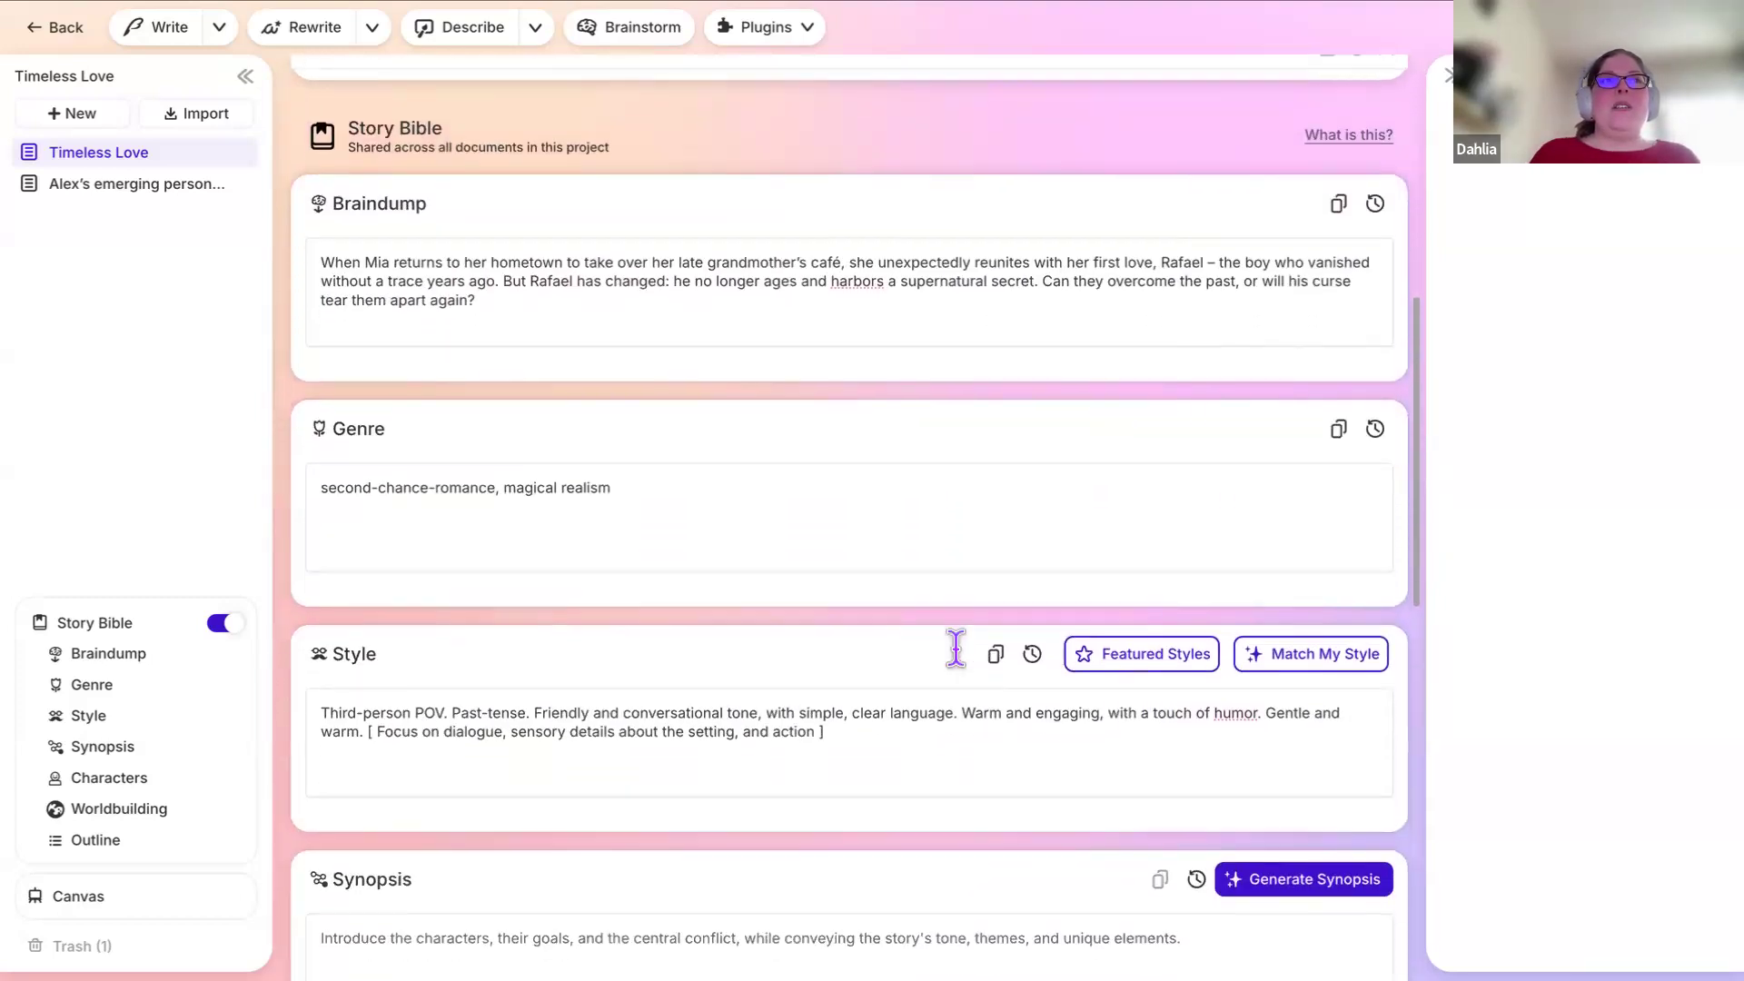
scroll(956, 652, down, 2)
click(883, 772)
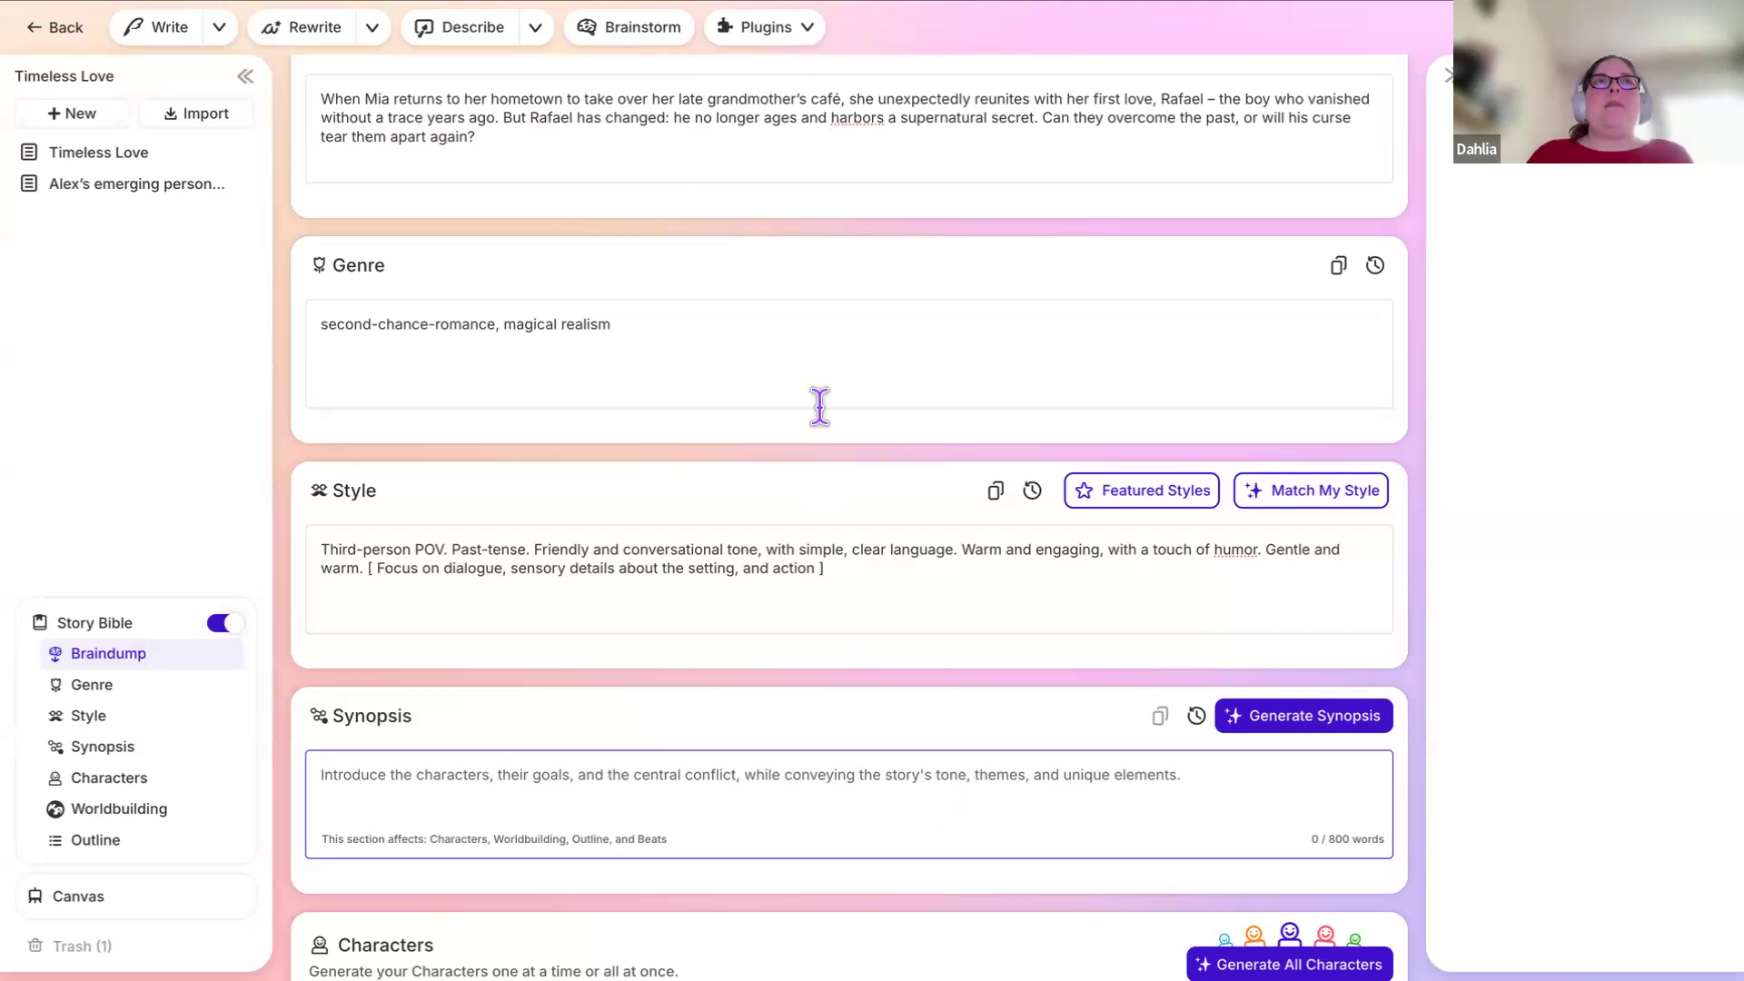
scroll(818, 401, up, 1)
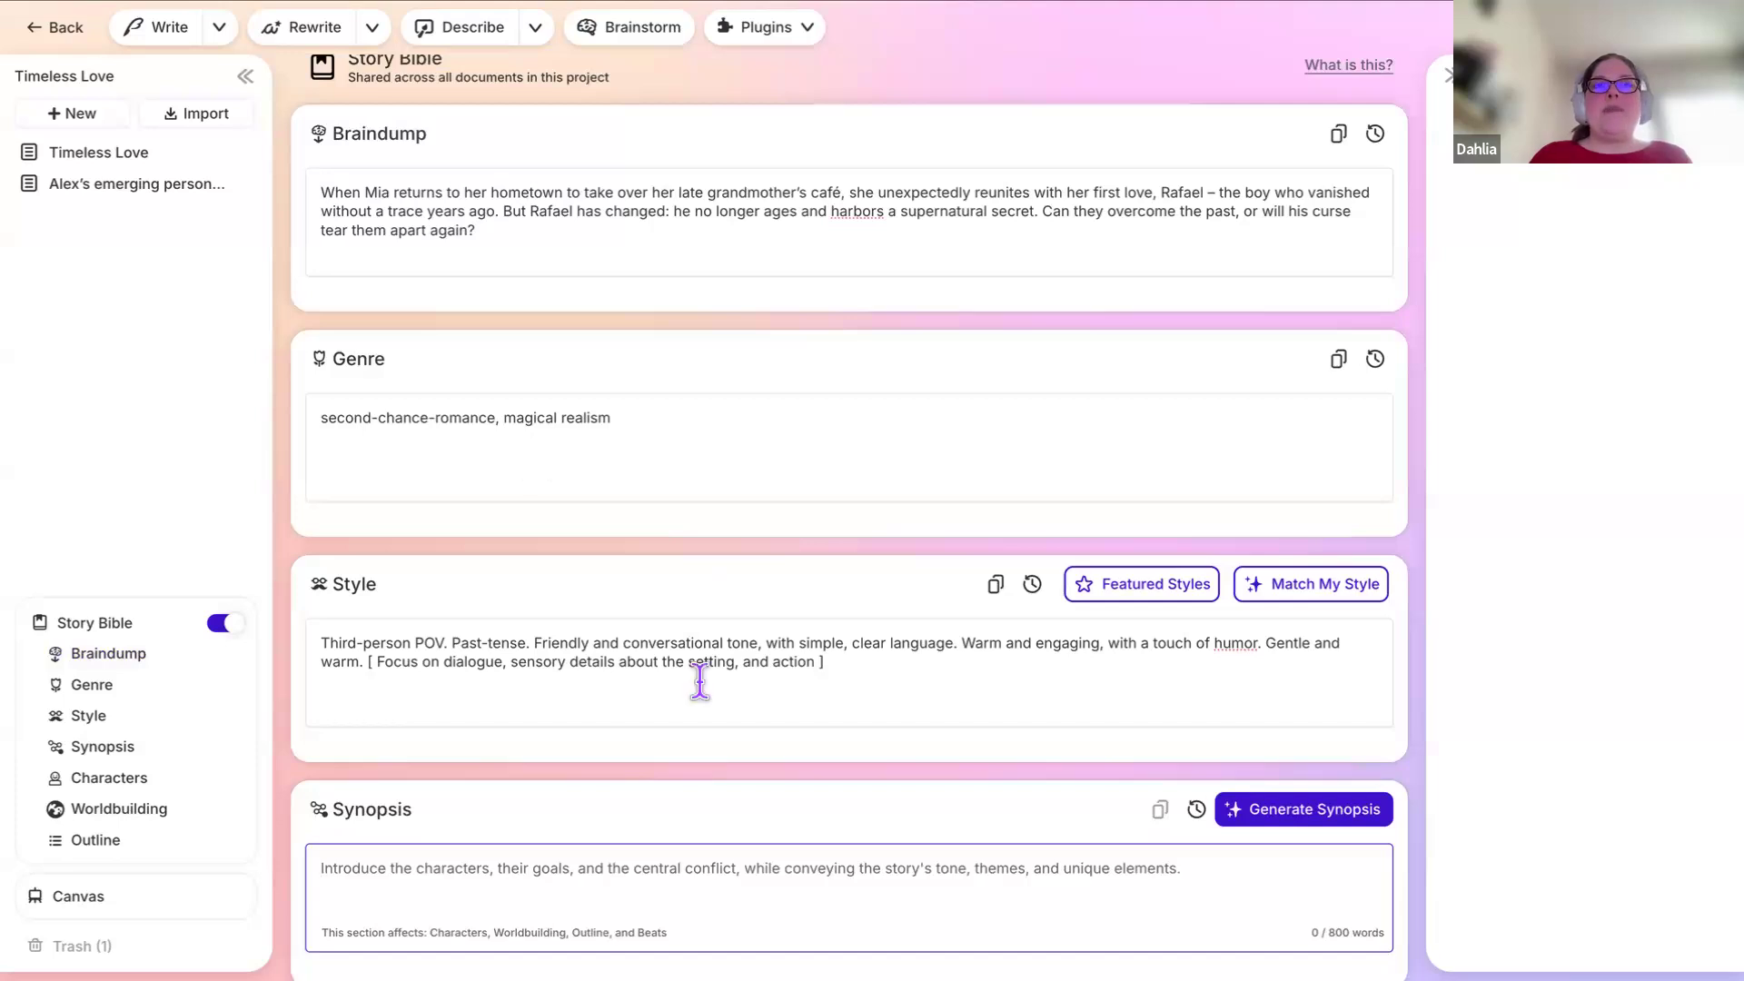
scroll(627, 870, down, 1)
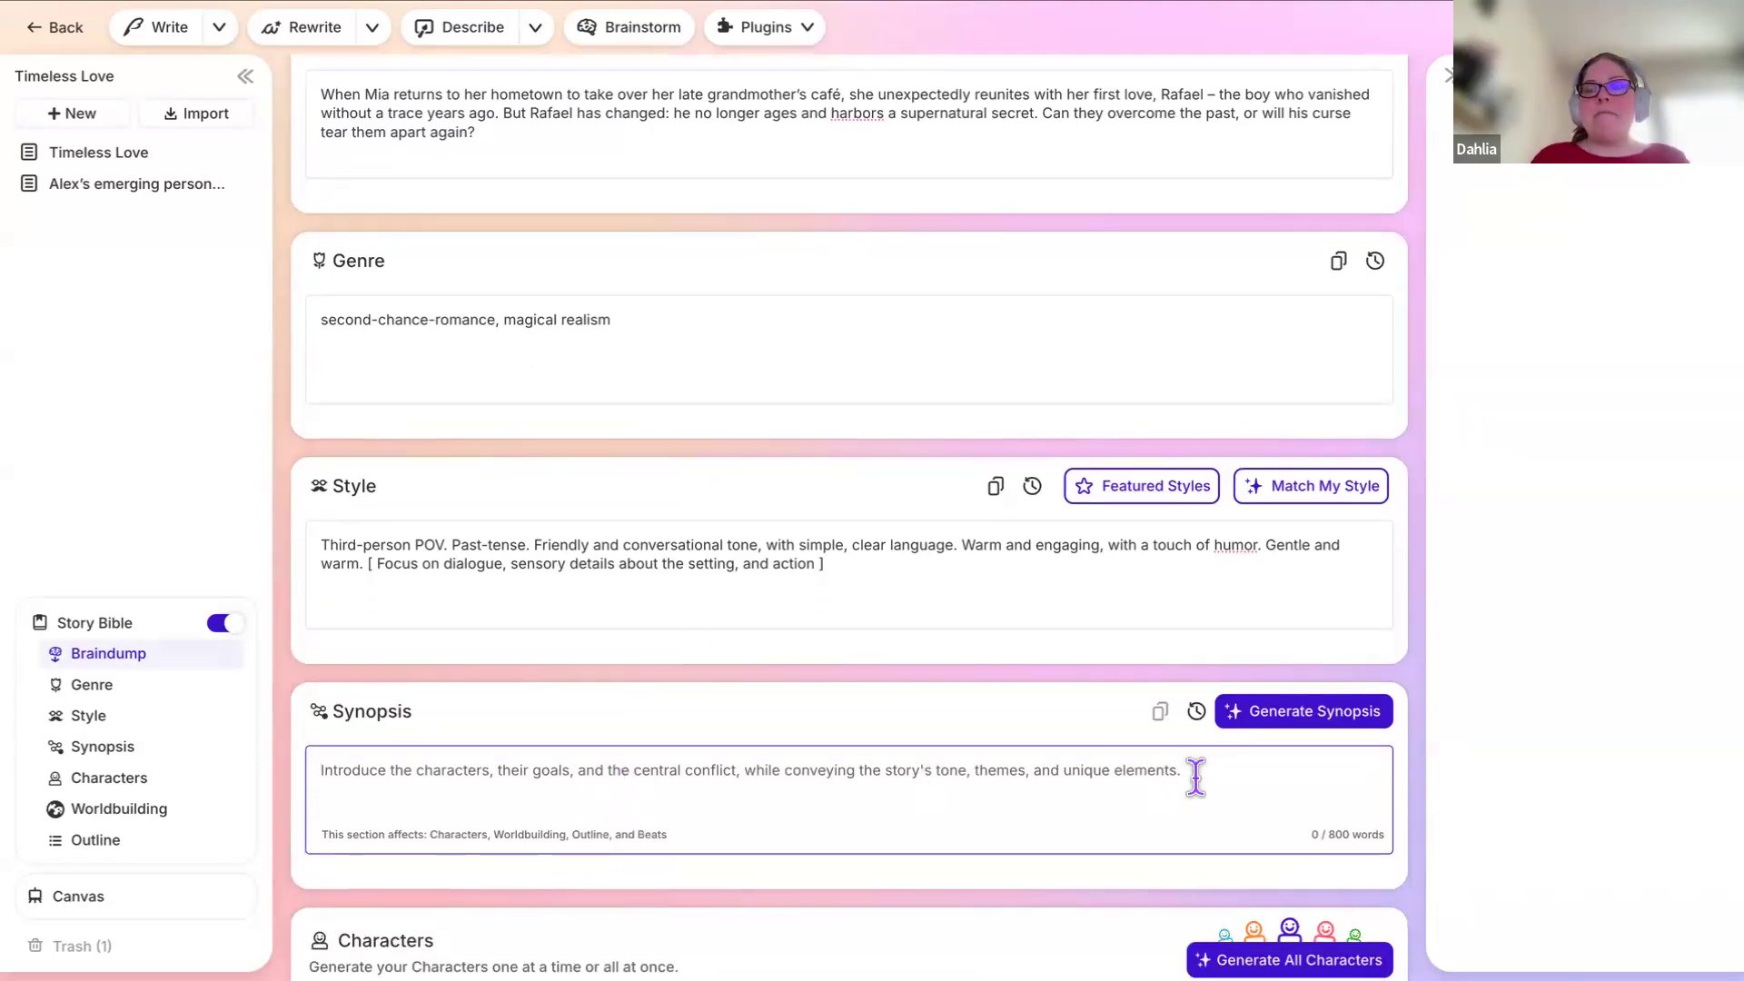
click(1260, 720)
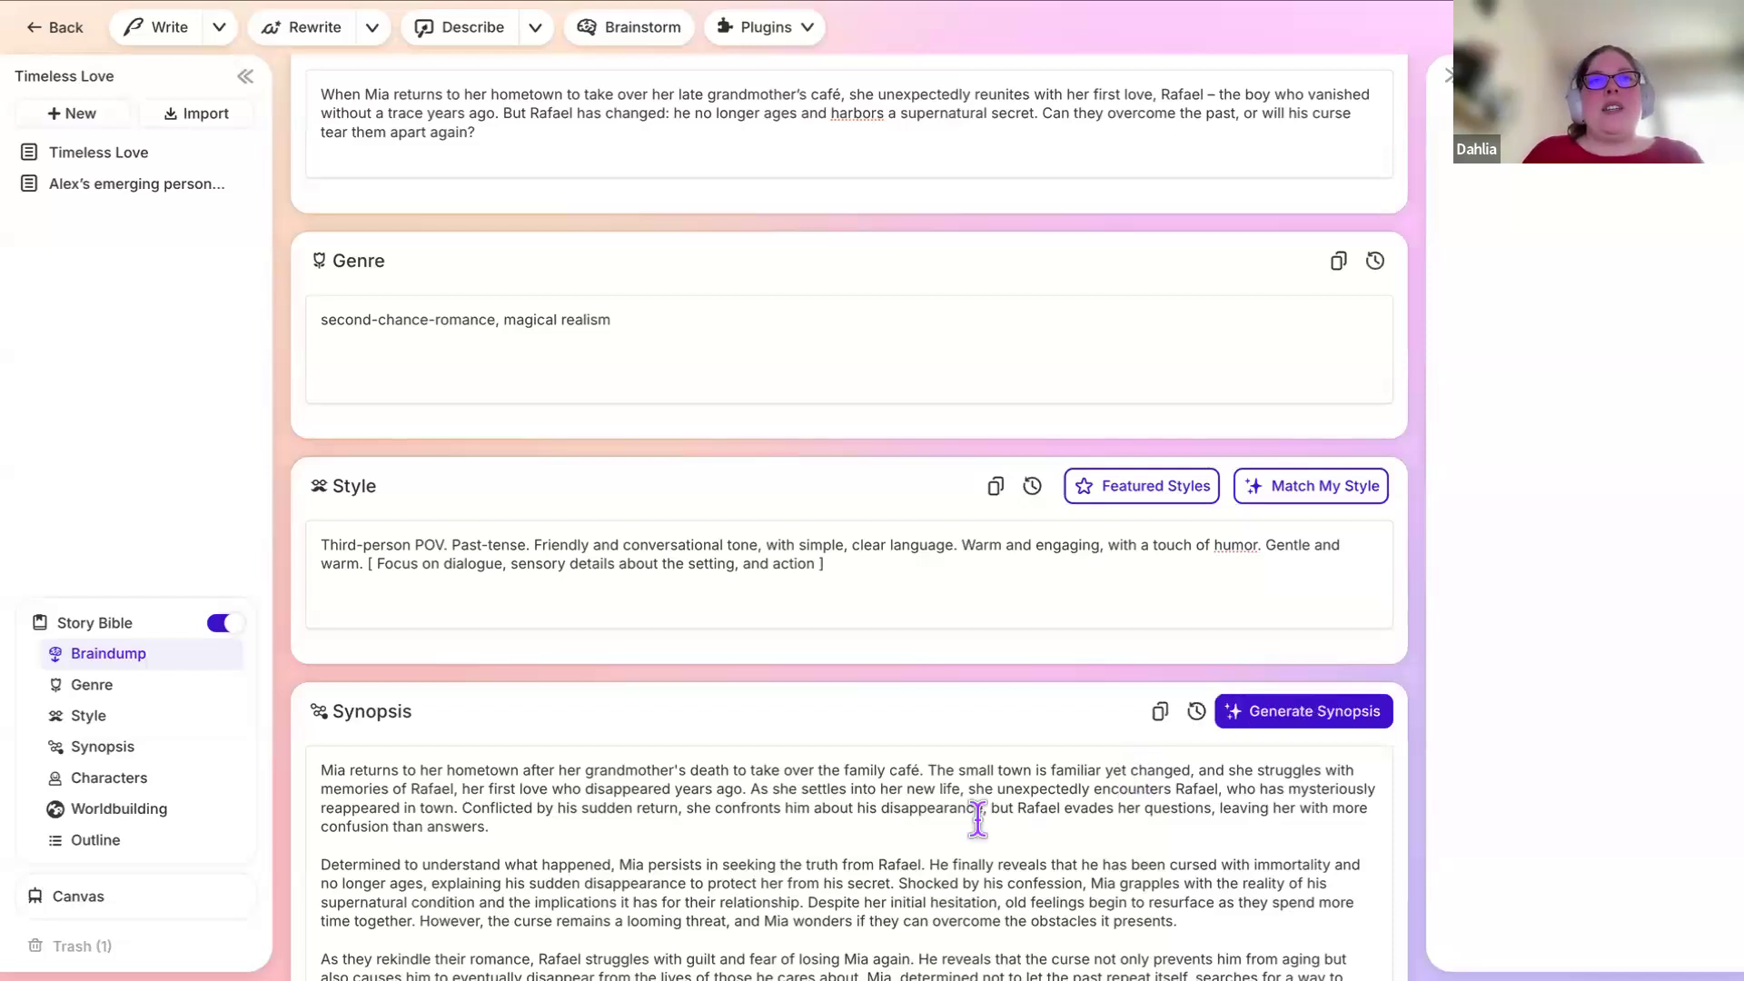
Step: Read through the generated Synopsis, highlighting its ending about the broken curse, and check the Rewrite Synopsis instructions field
scroll(977, 818, down, 4)
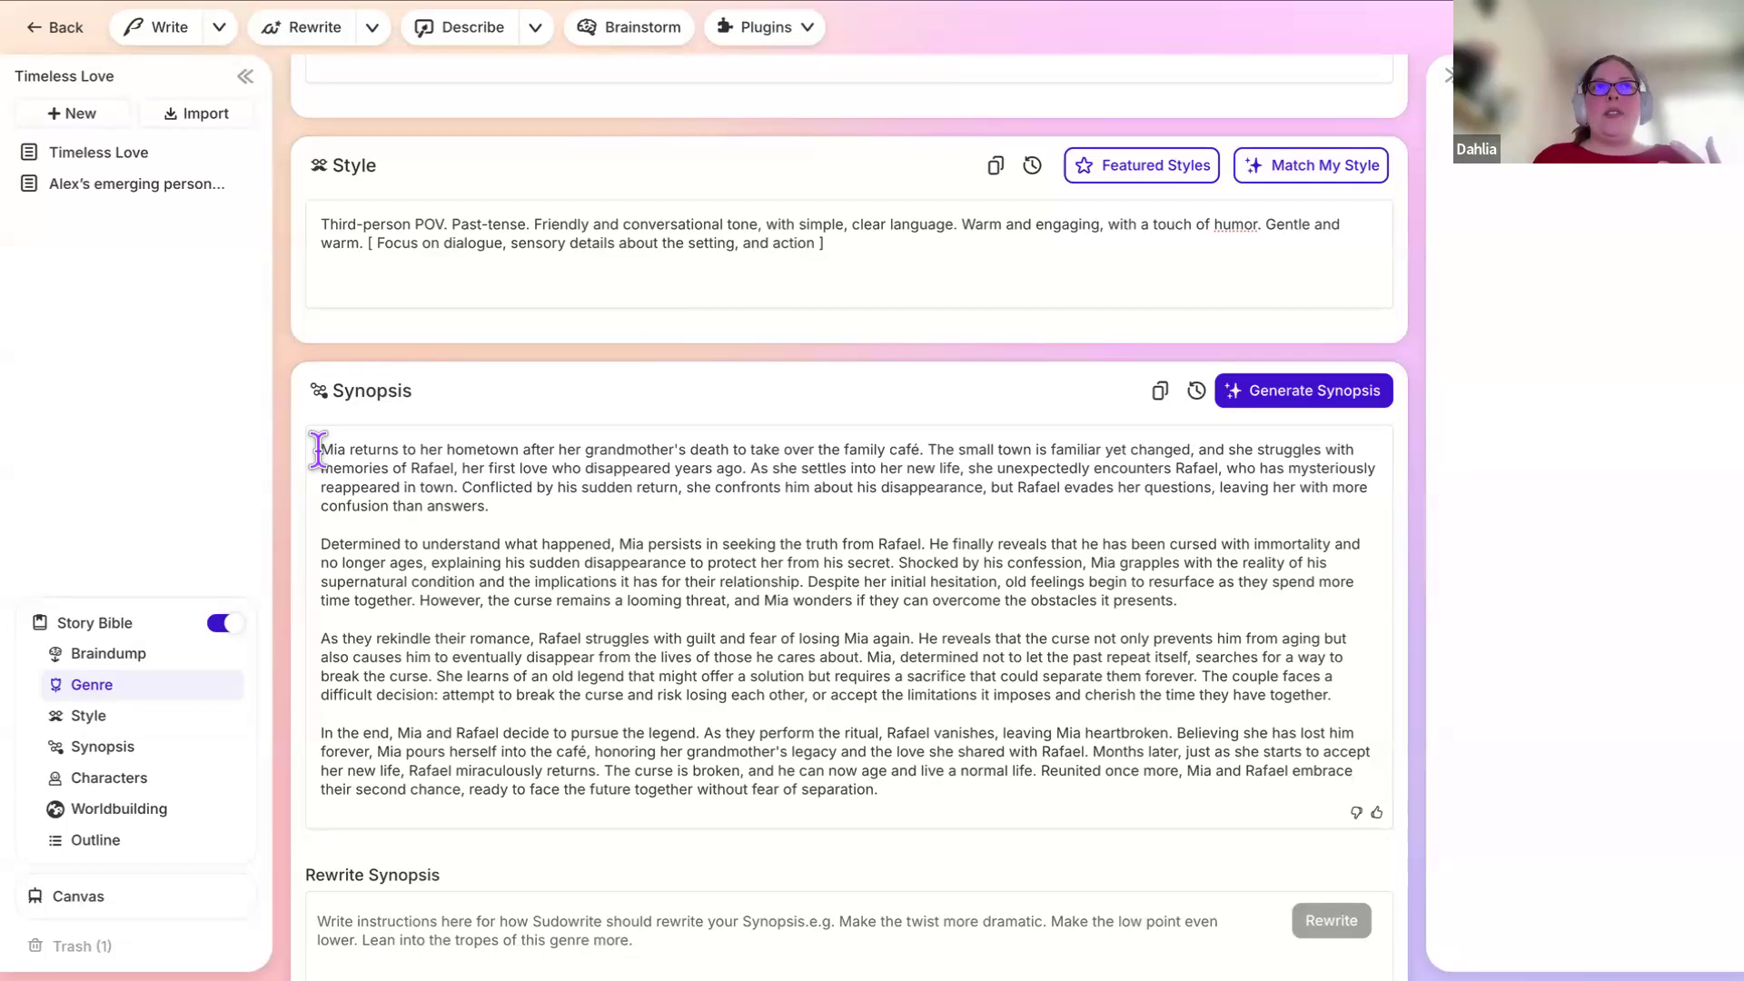
click(539, 628)
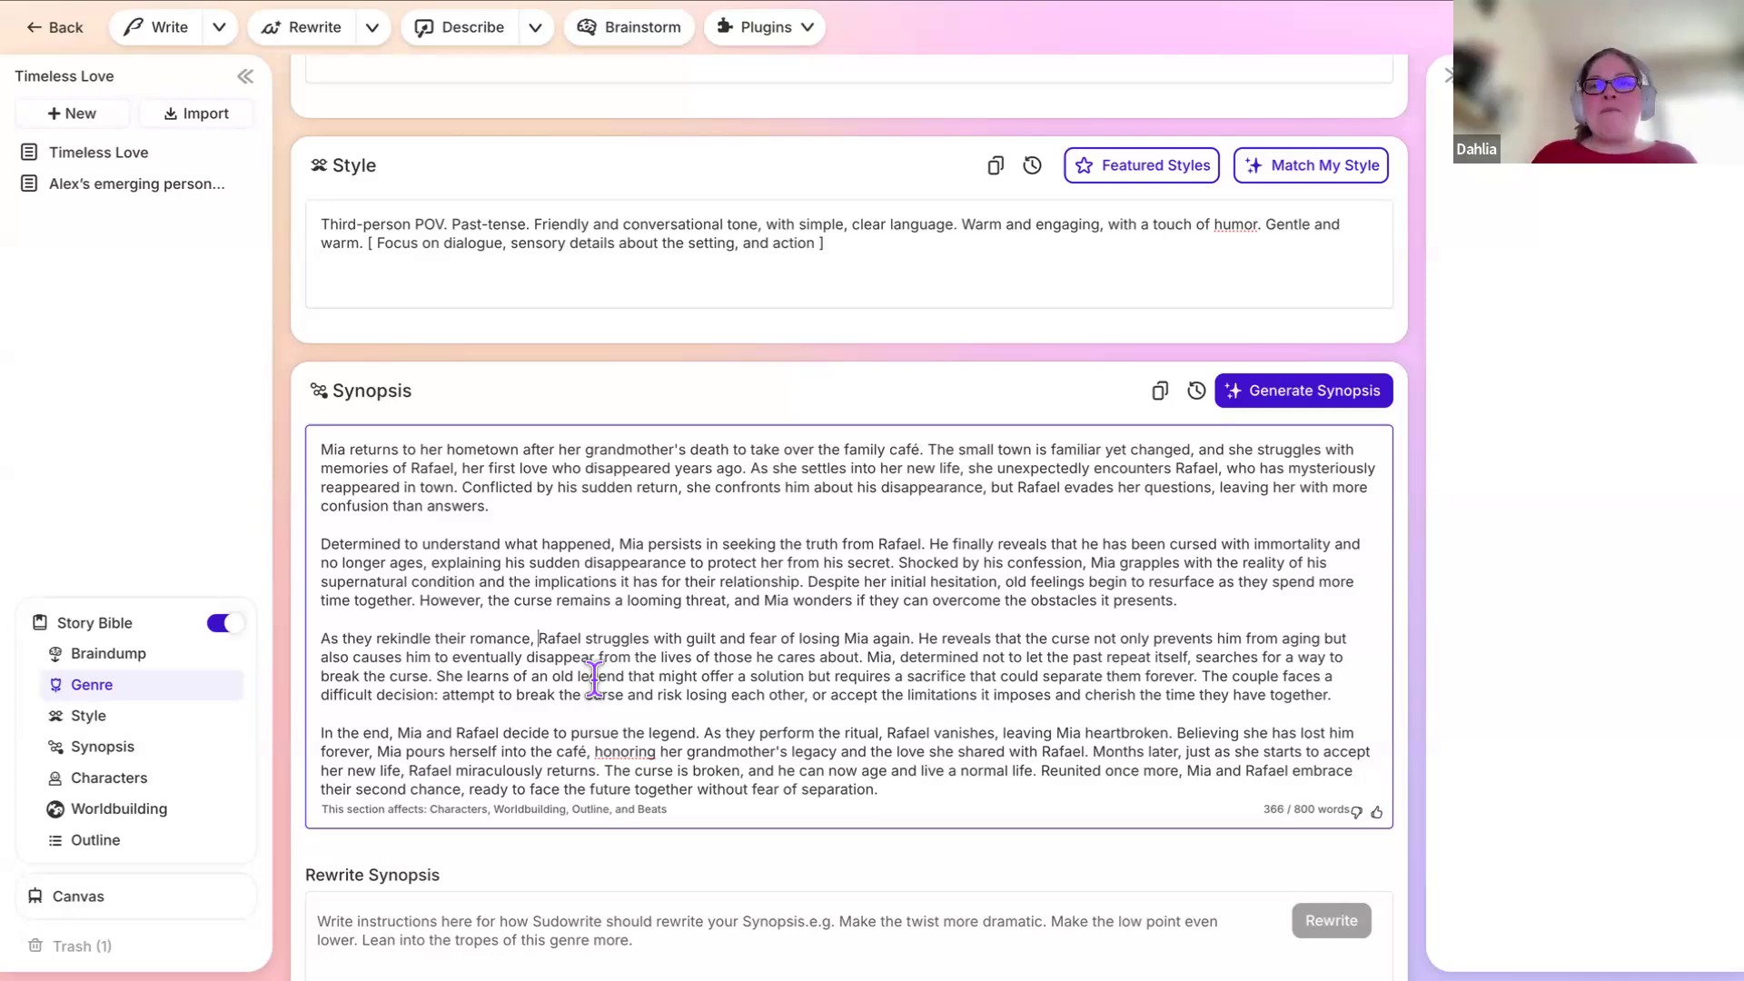
click(527, 913)
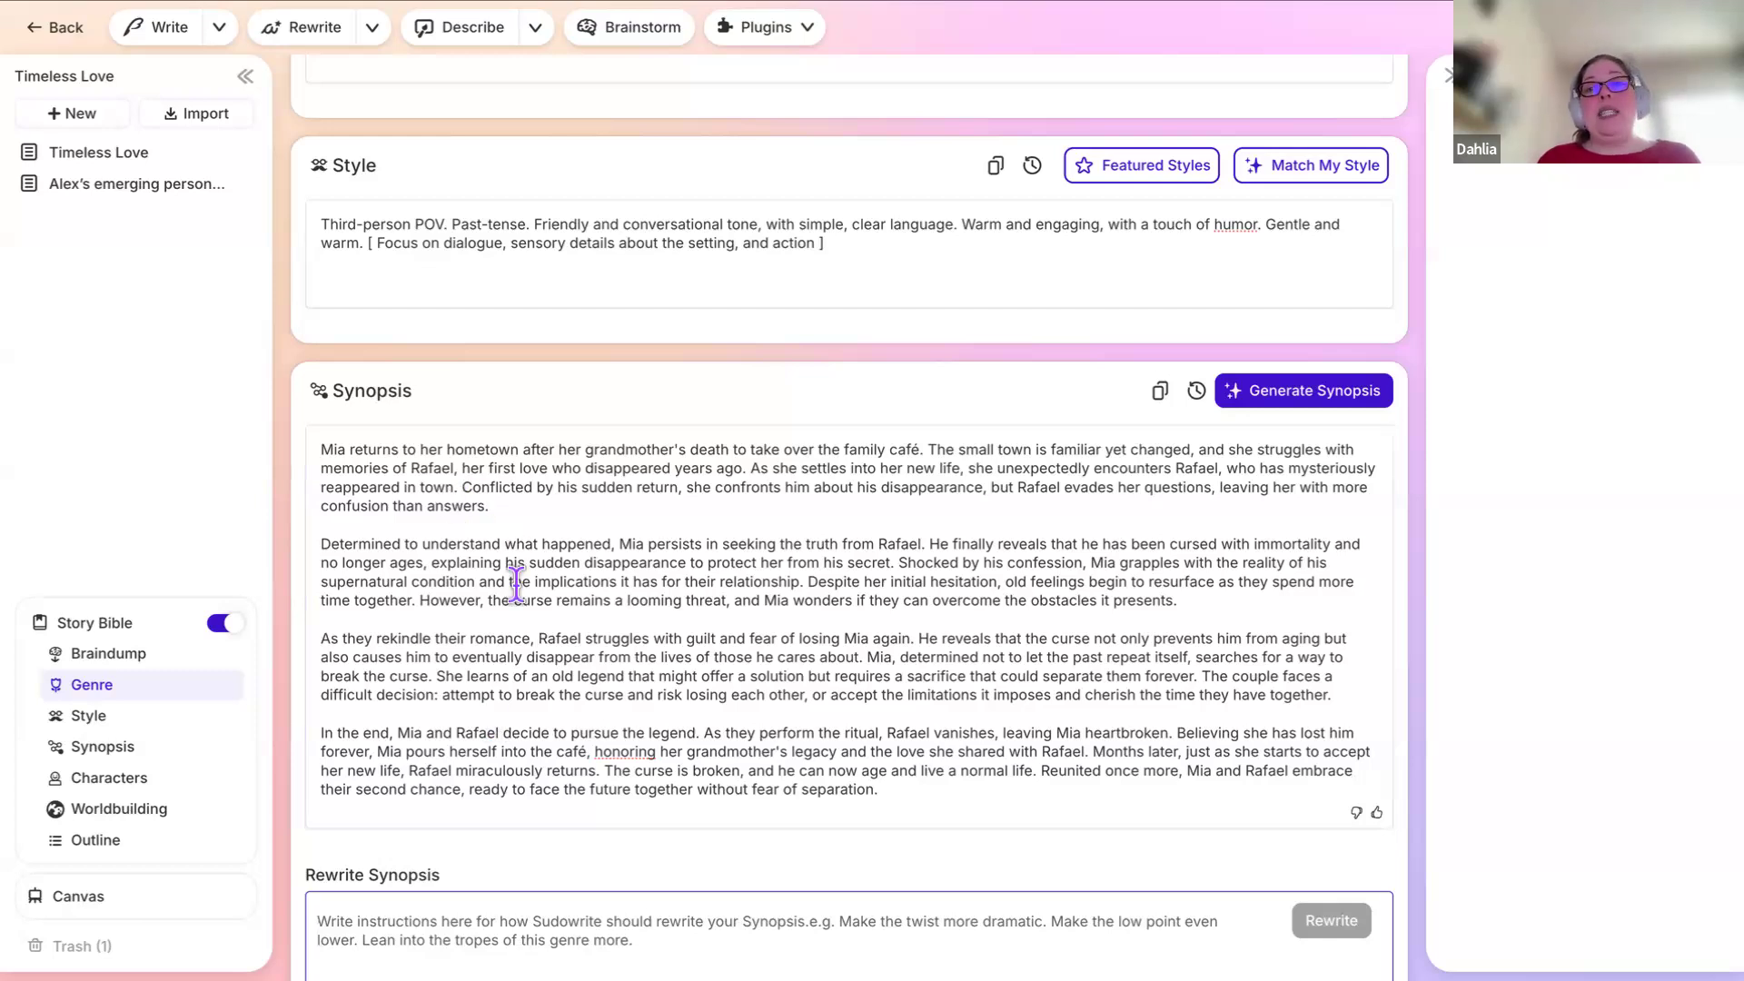
scroll(482, 741, down, 1)
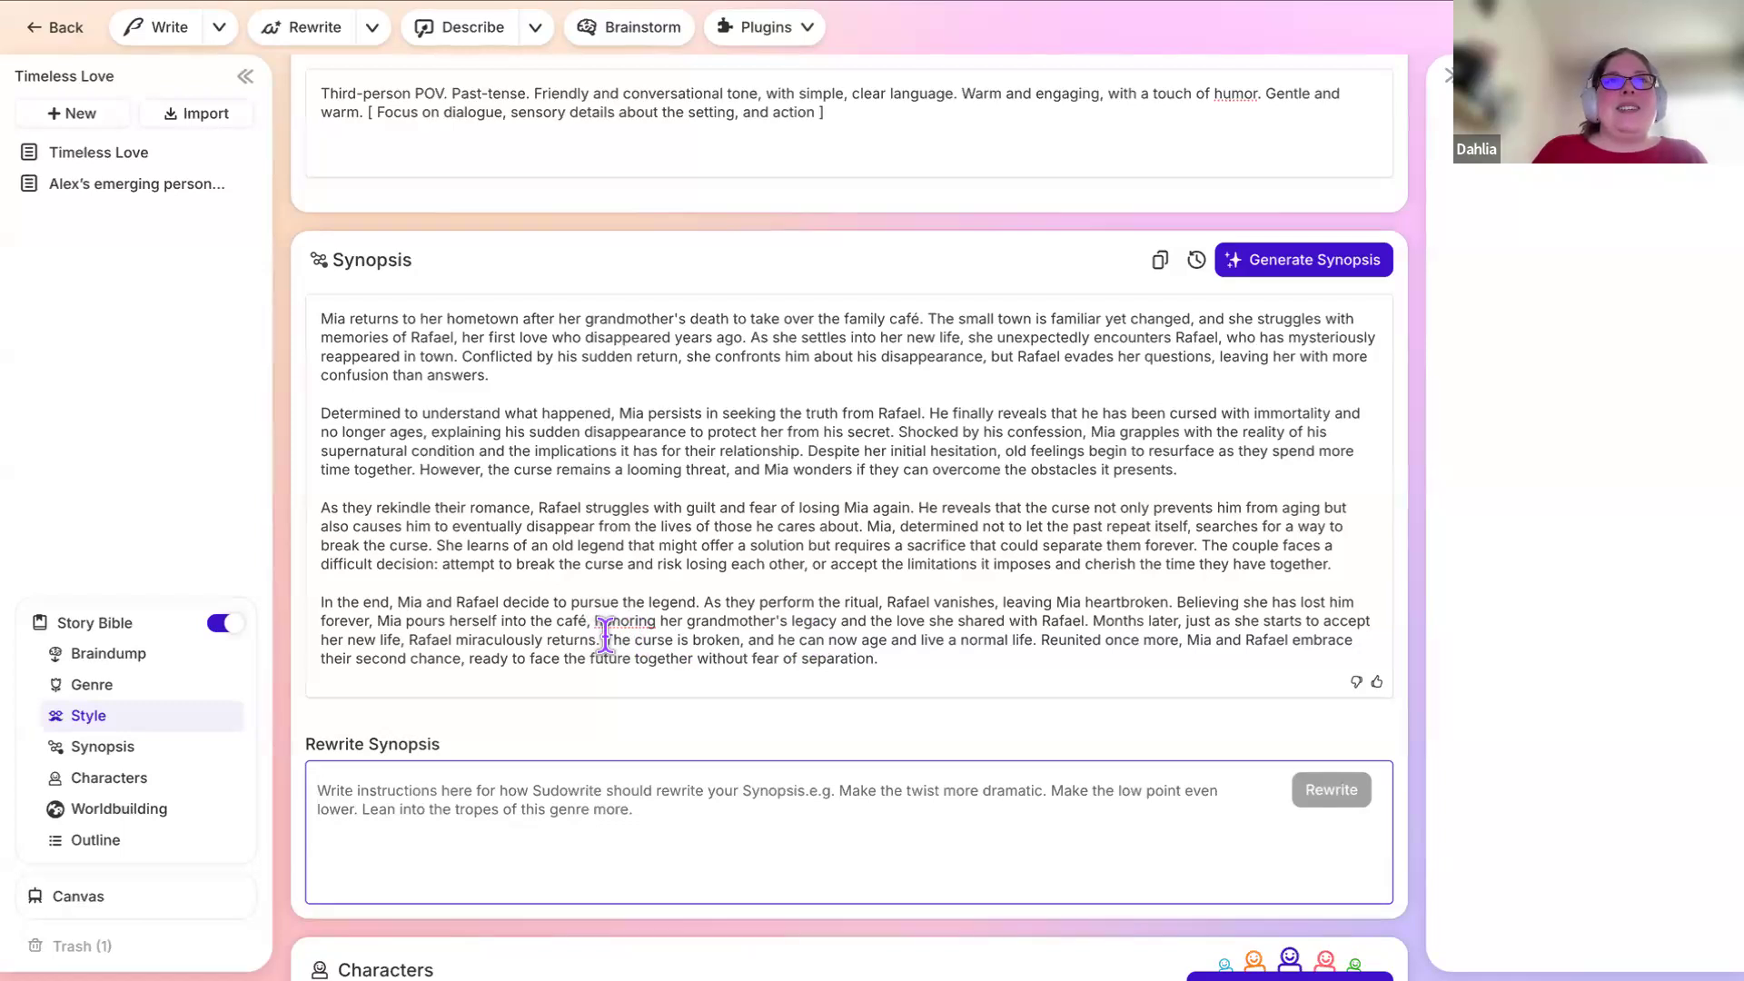
drag(603, 640, 923, 671)
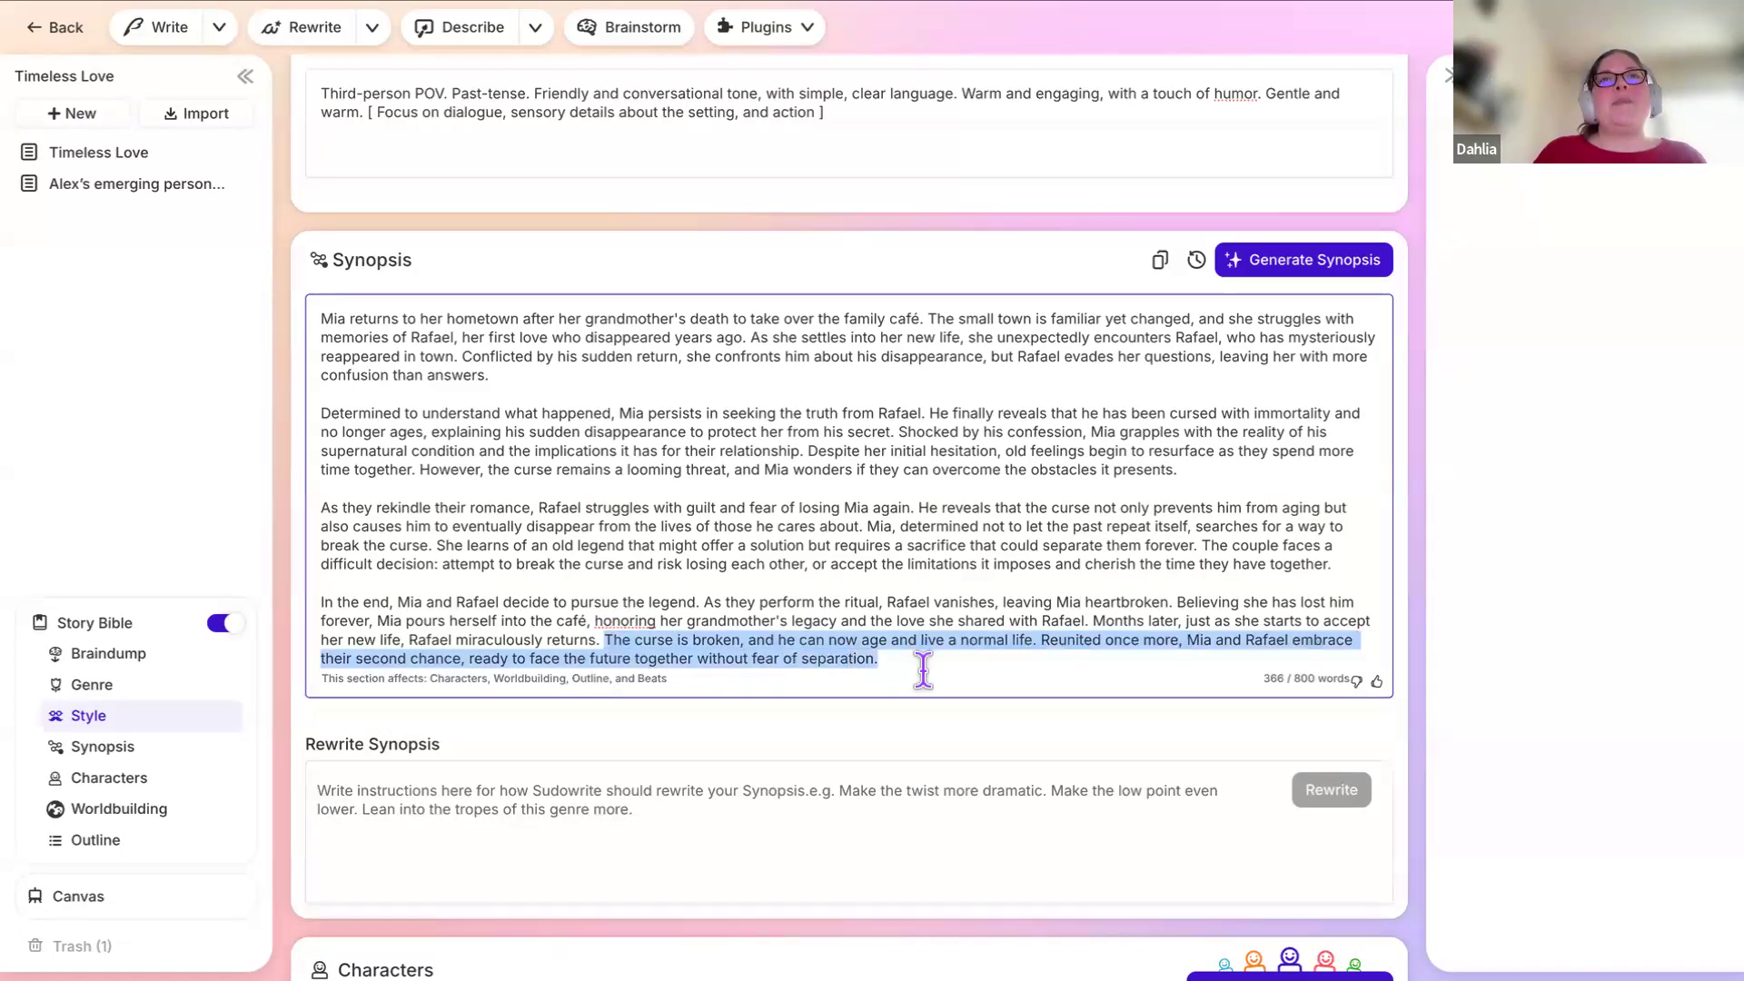
click(923, 671)
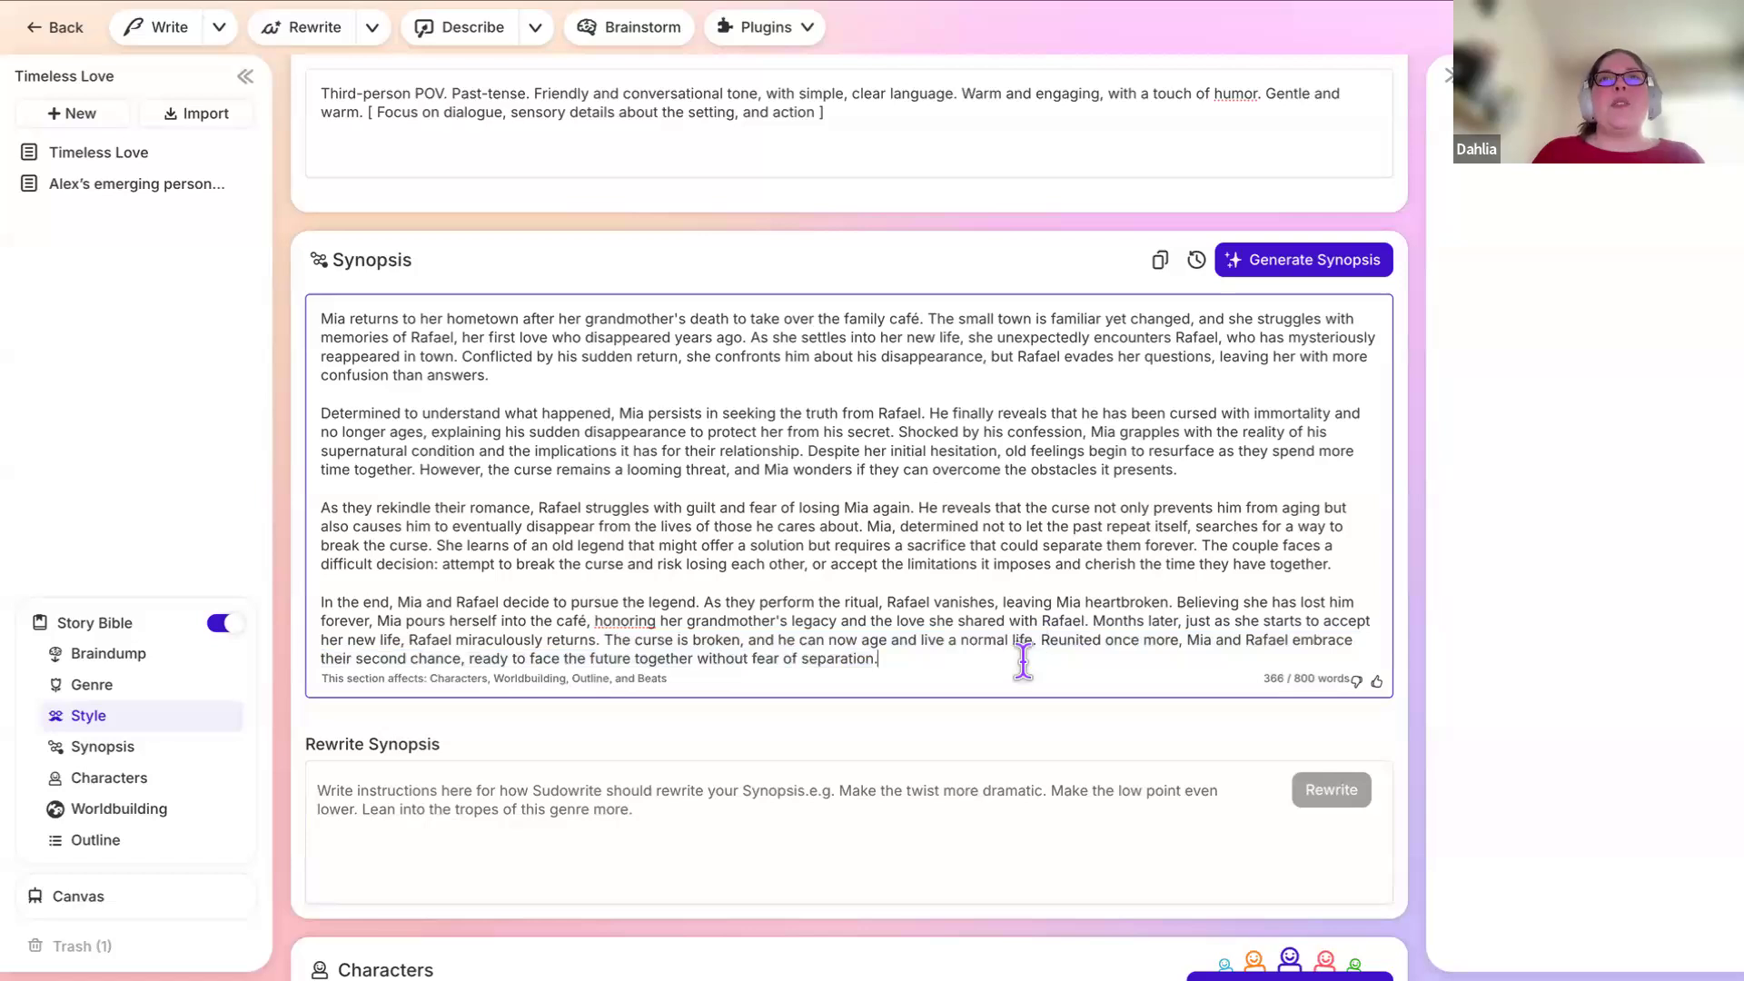
click(956, 656)
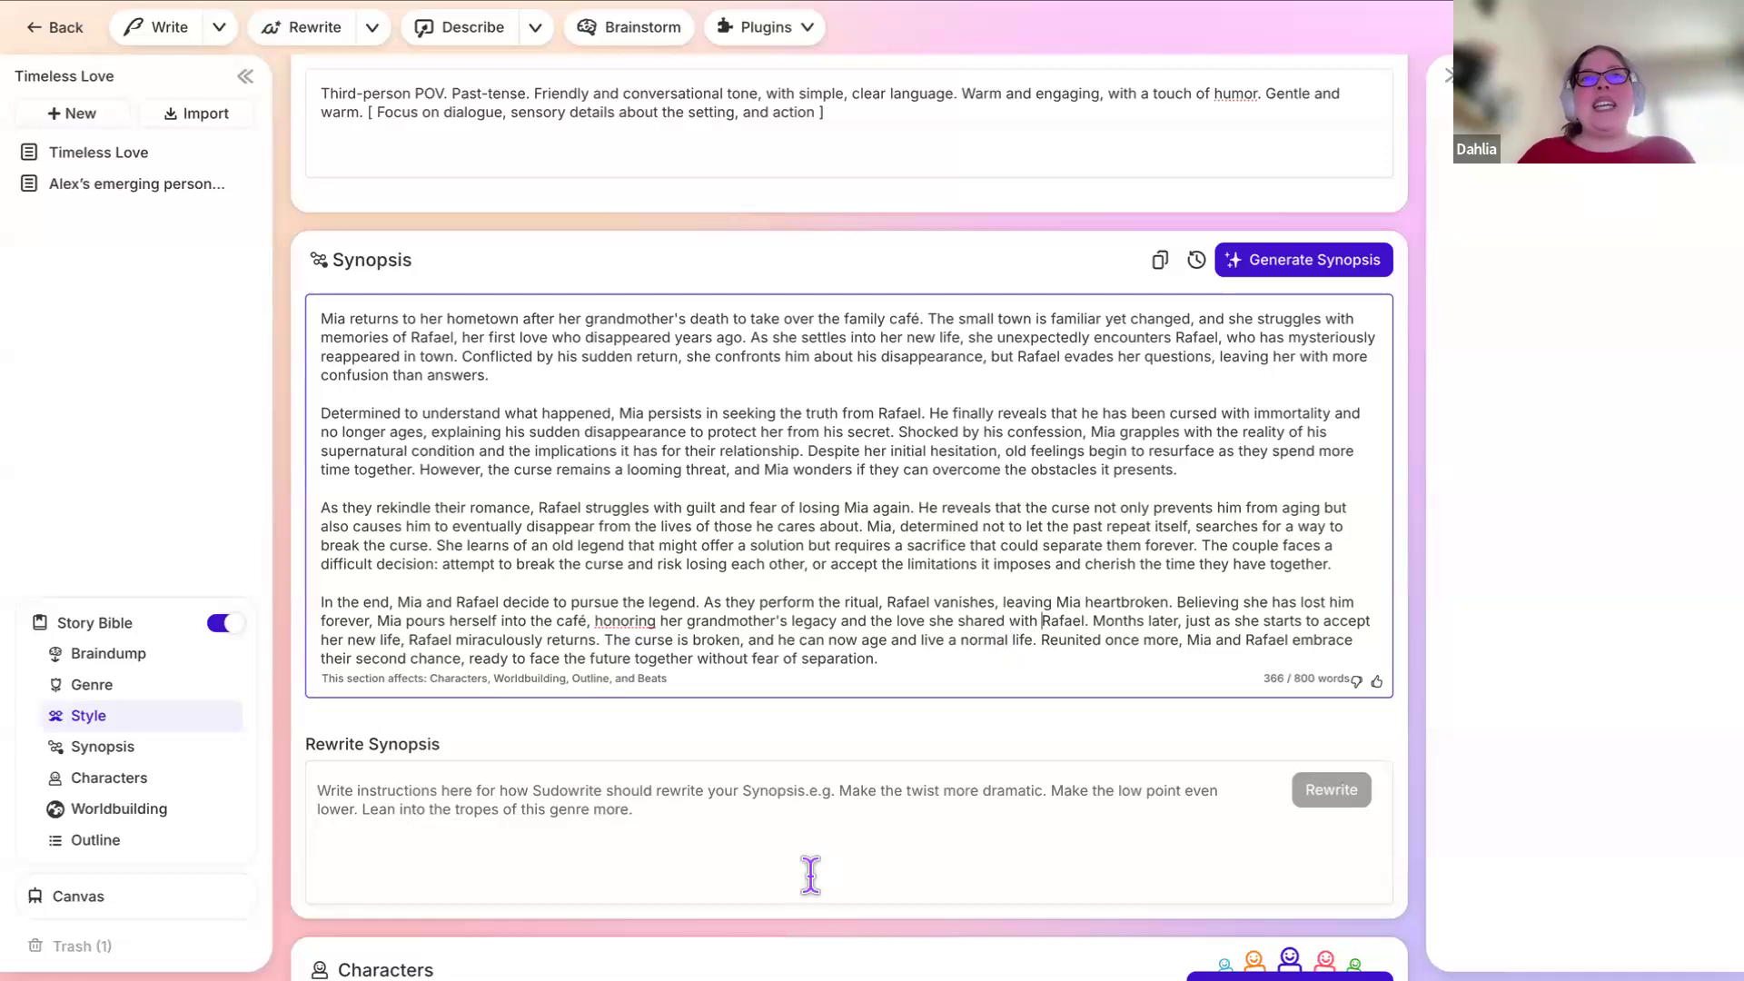
Step: Open the Customize Characters settings from the Characters section of the Story Bible
scroll(813, 881, down, 2)
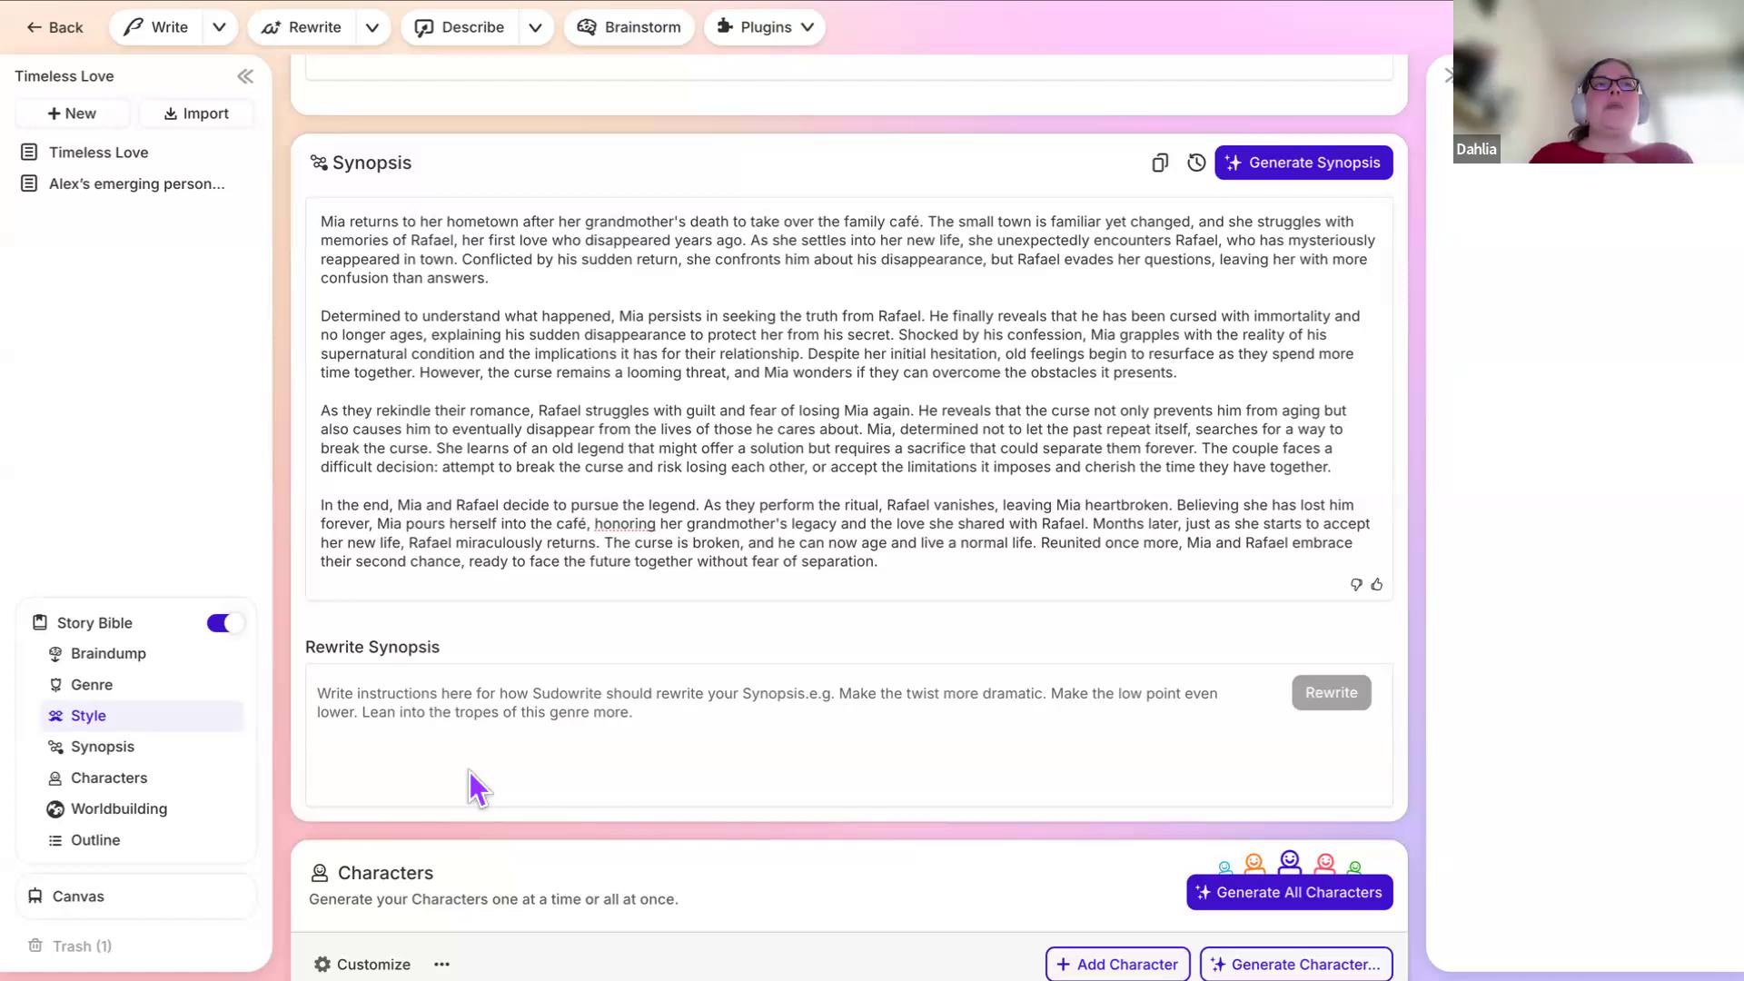
scroll(469, 772, down, 2)
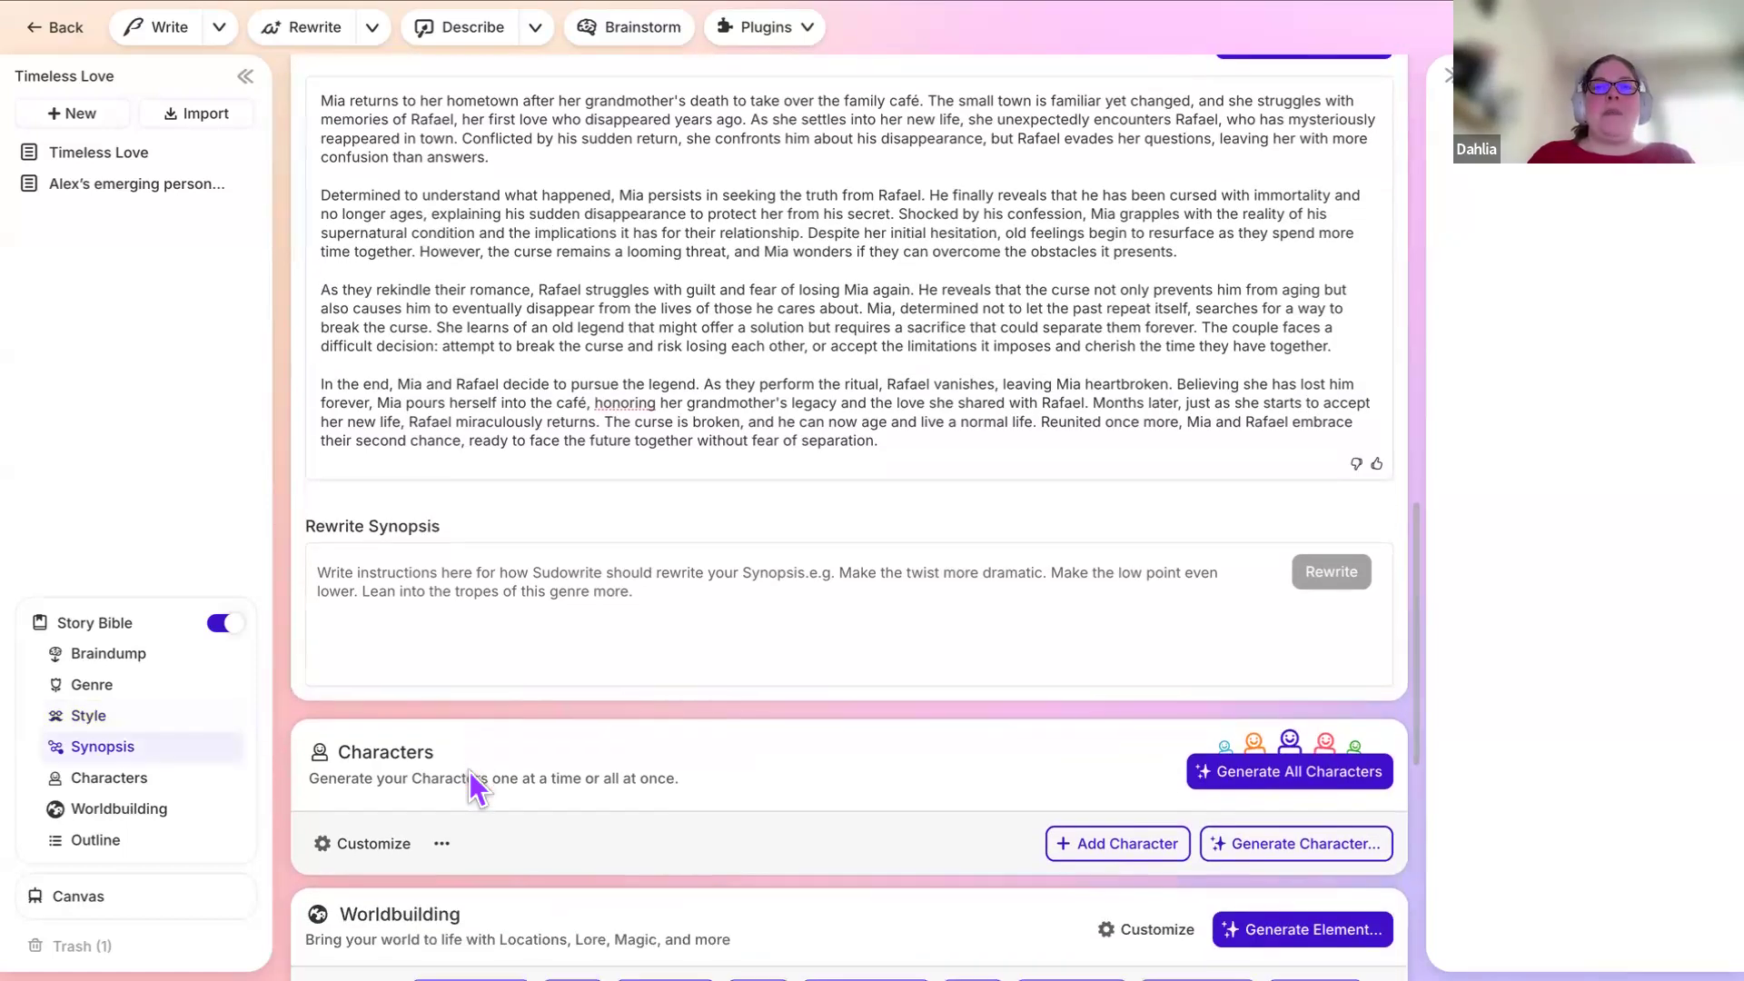
scroll(469, 771, down, 1)
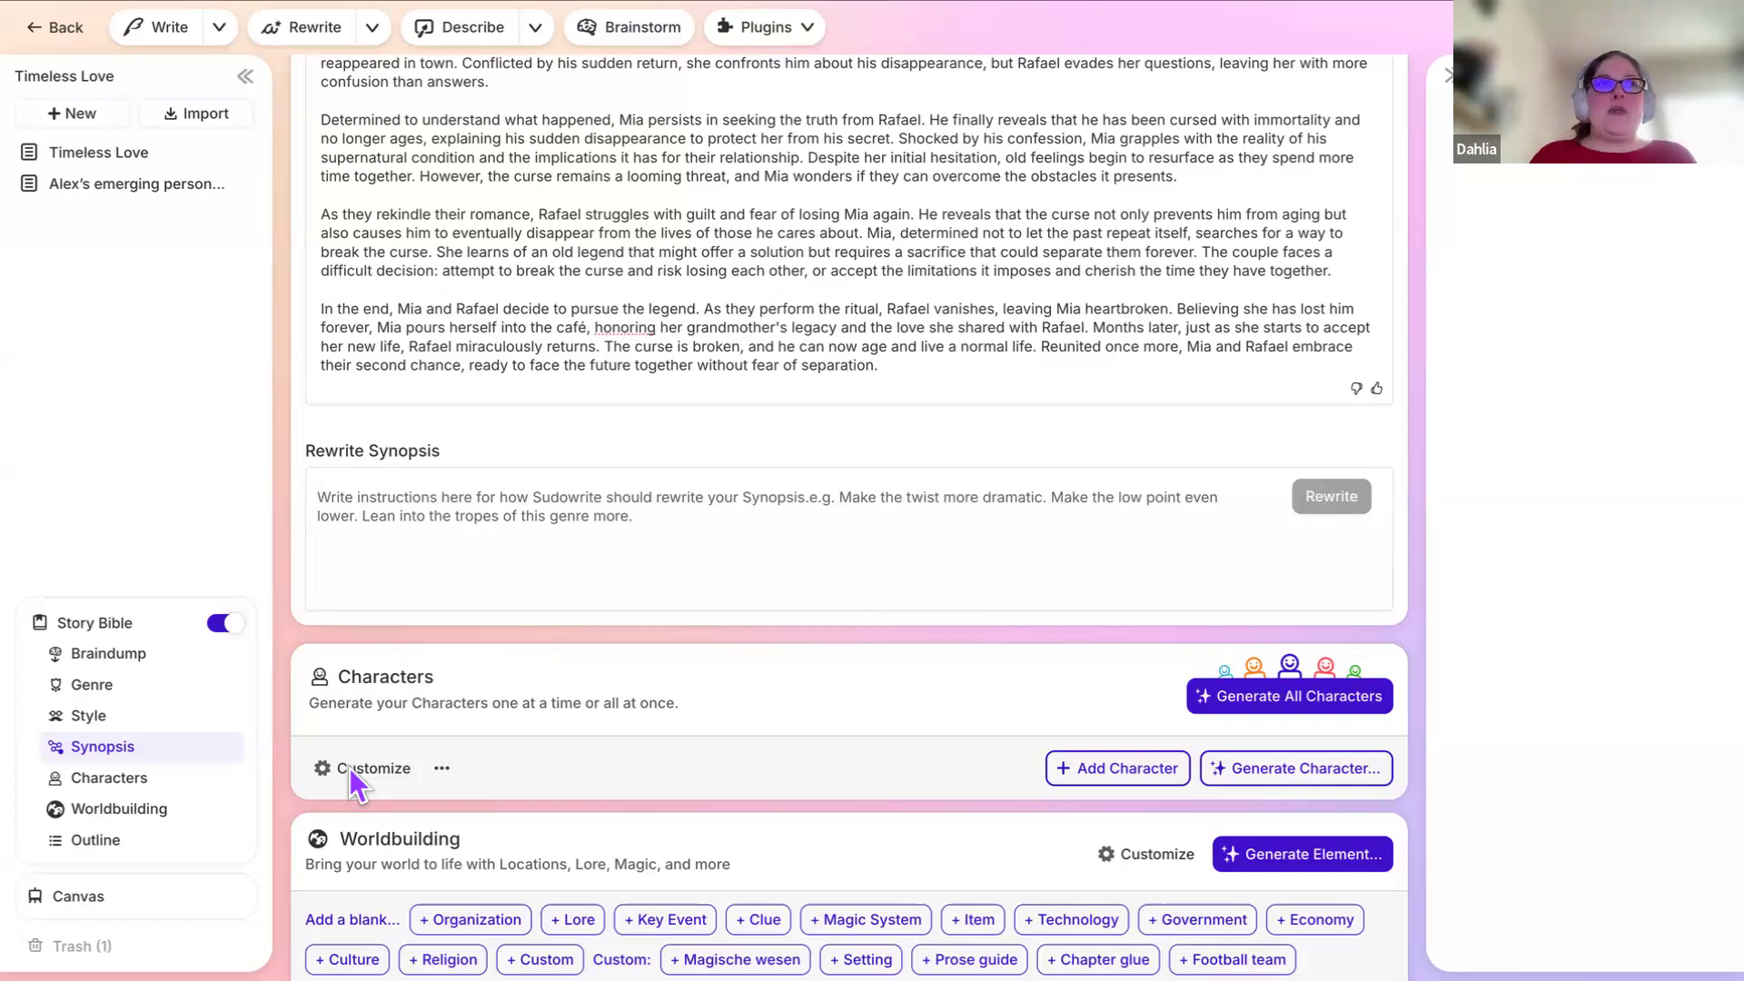
scroll(372, 767, down, 1)
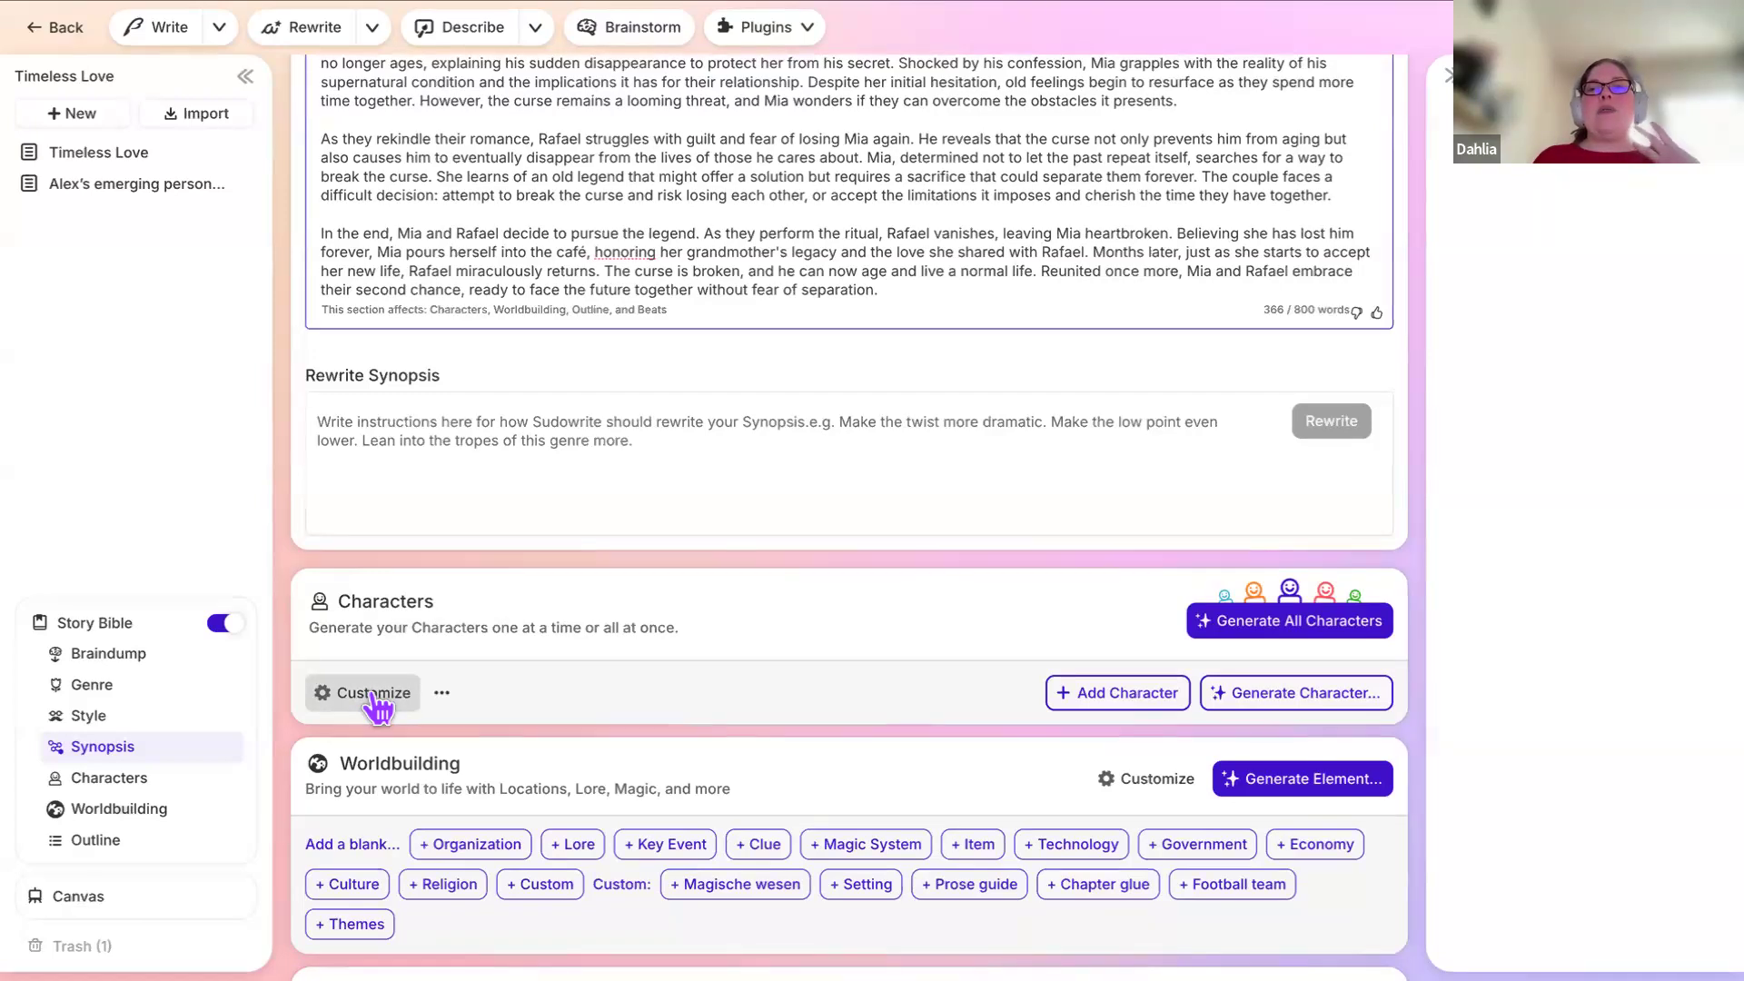
click(375, 695)
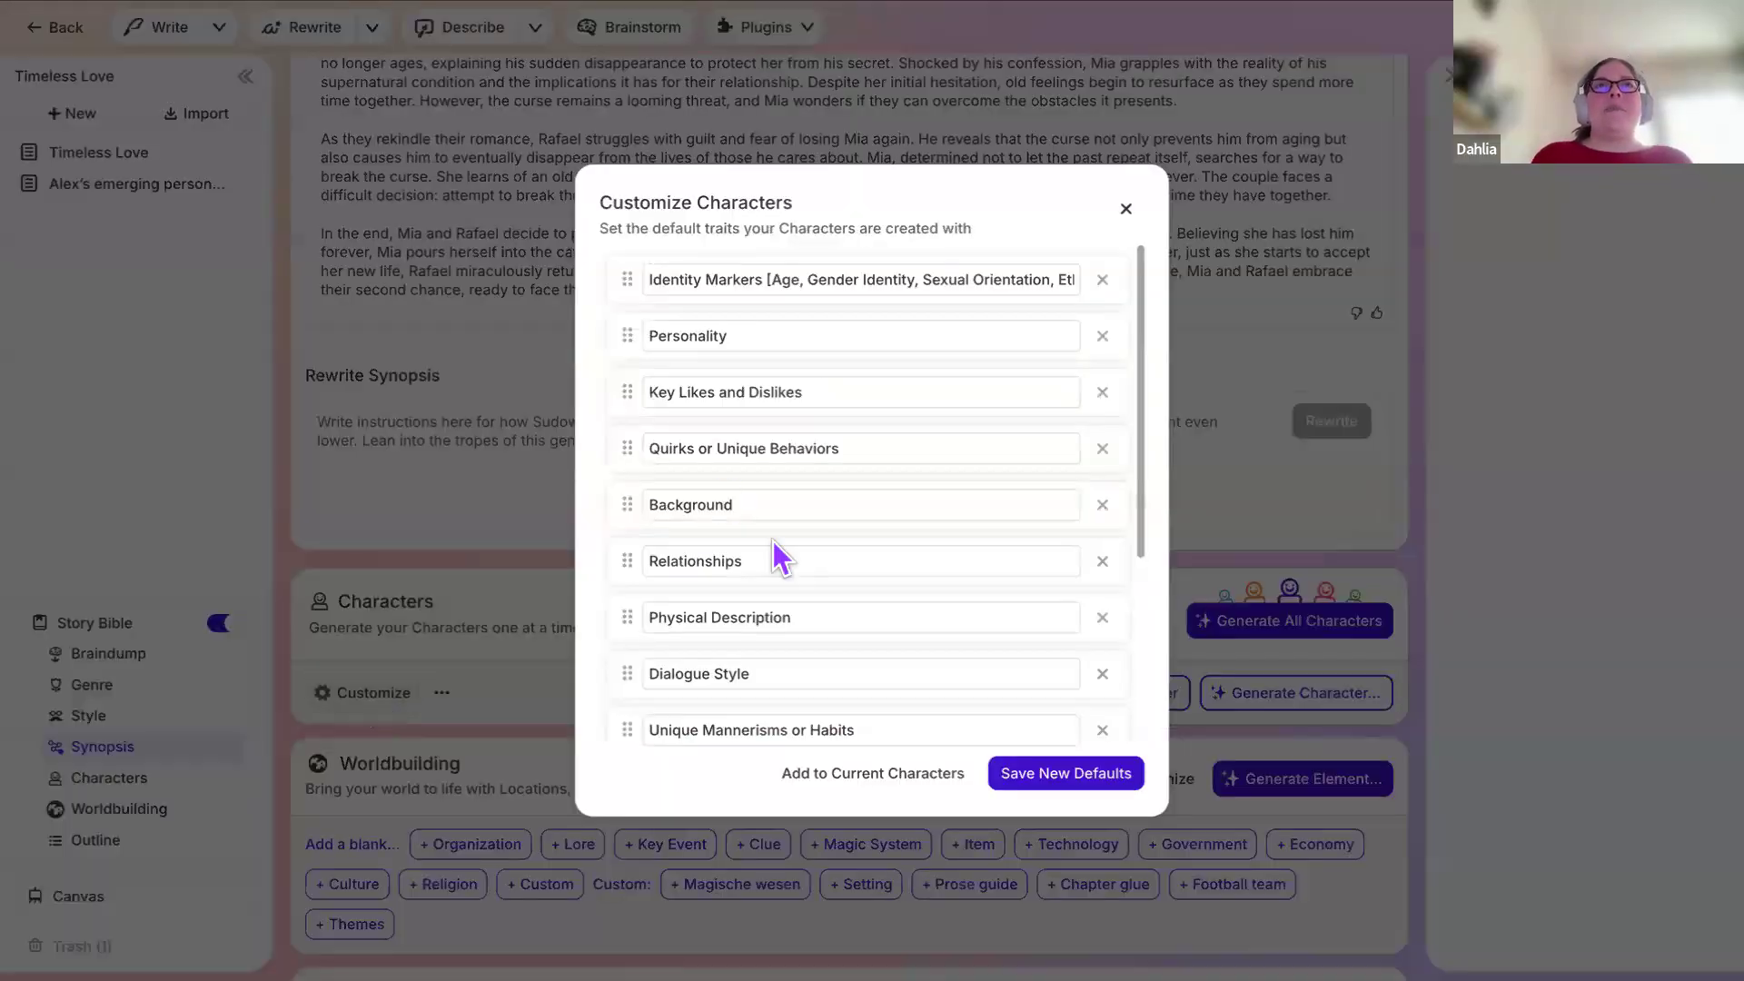
Step: Examine the full list of default character traits, including Background, Physical Description and Dialogue Style, and close the settings without saving
scroll(771, 538, down, 3)
scroll(771, 538, up, 3)
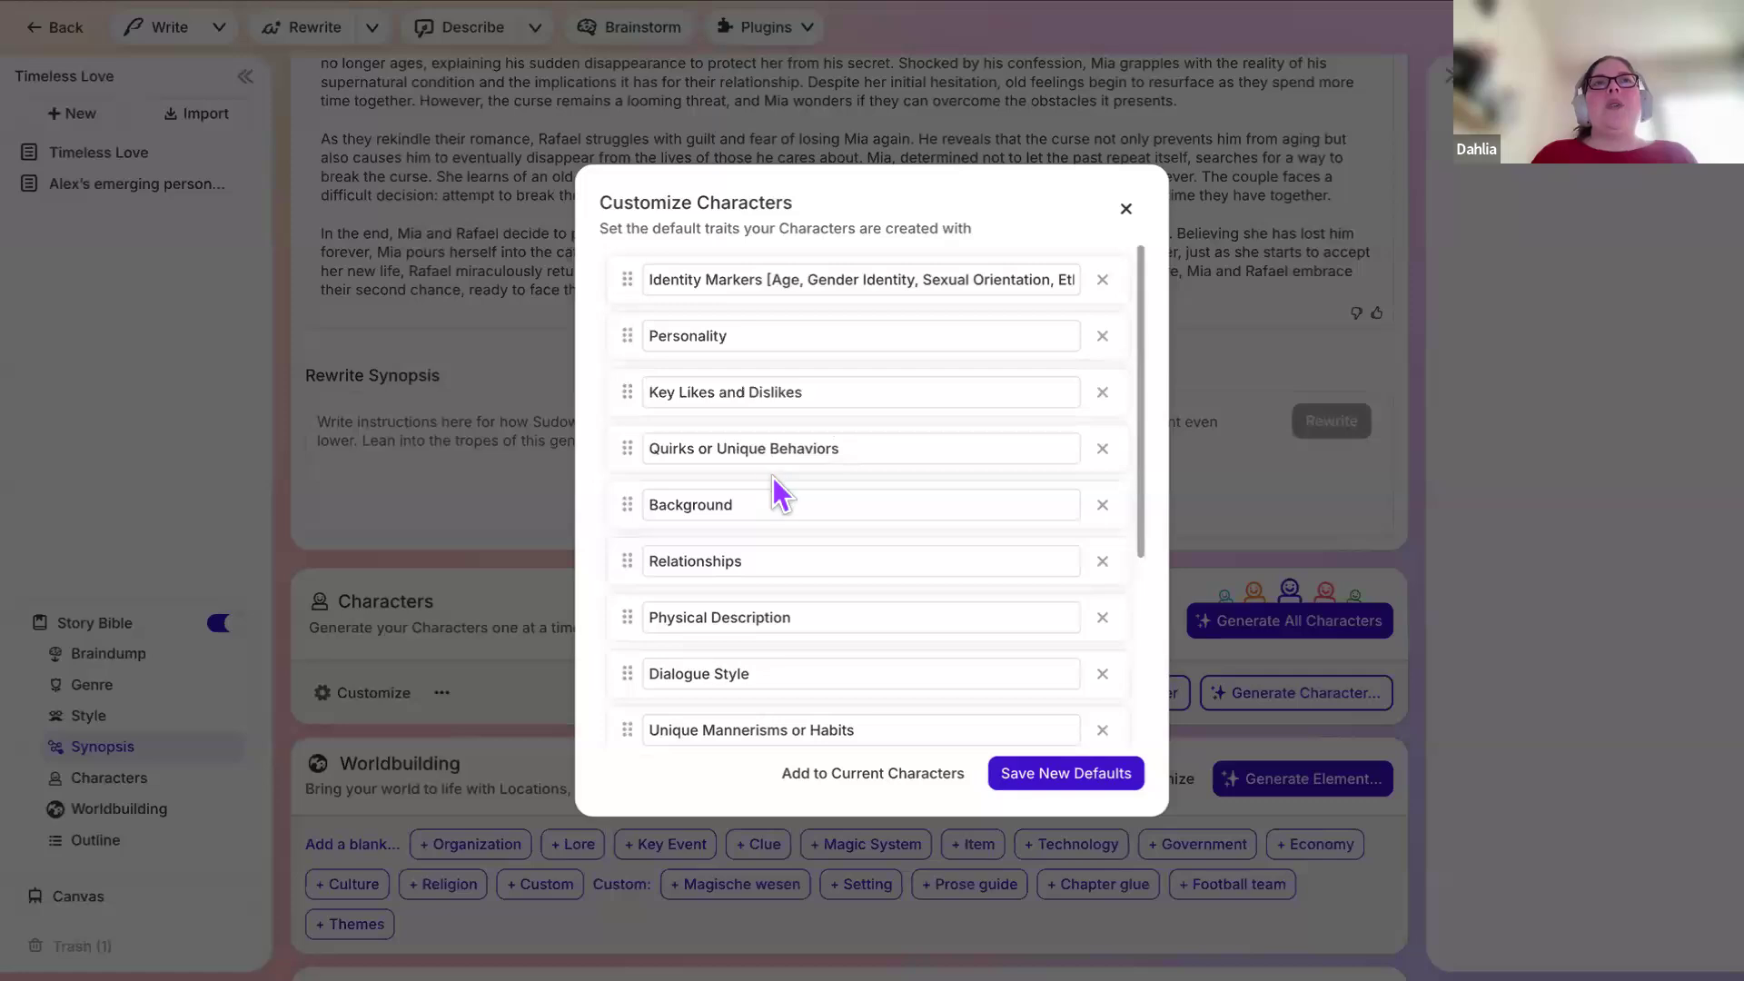
click(724, 334)
click(715, 504)
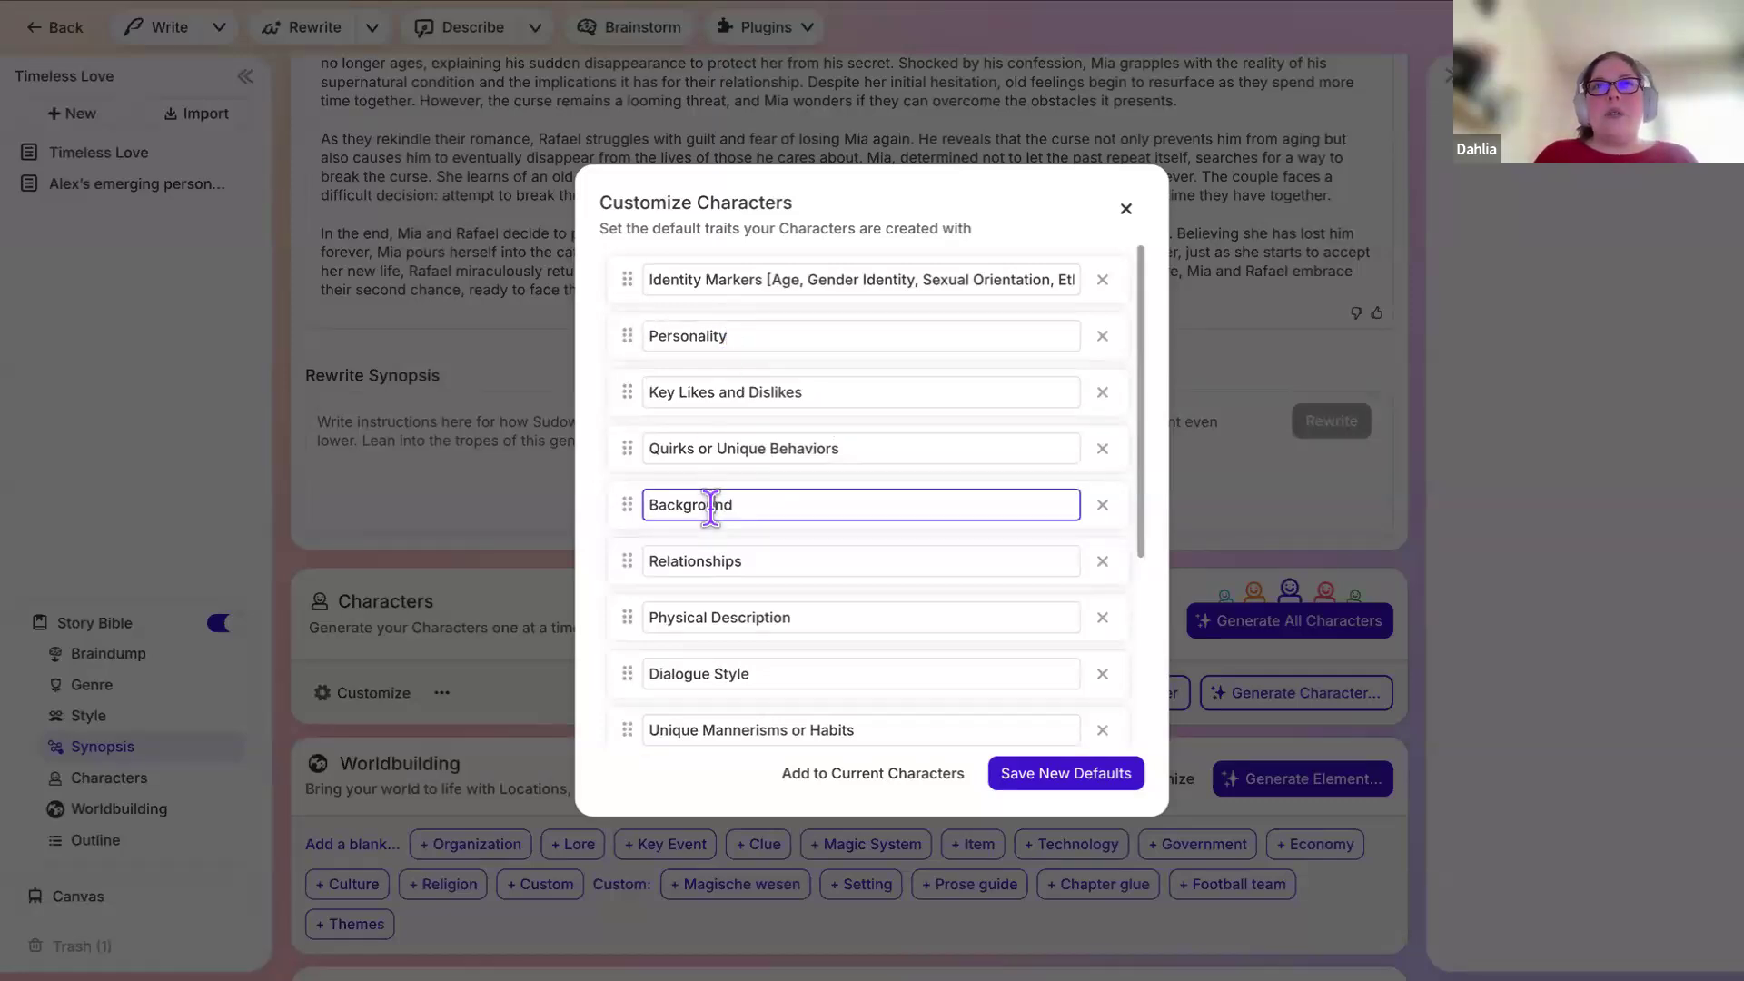
click(771, 618)
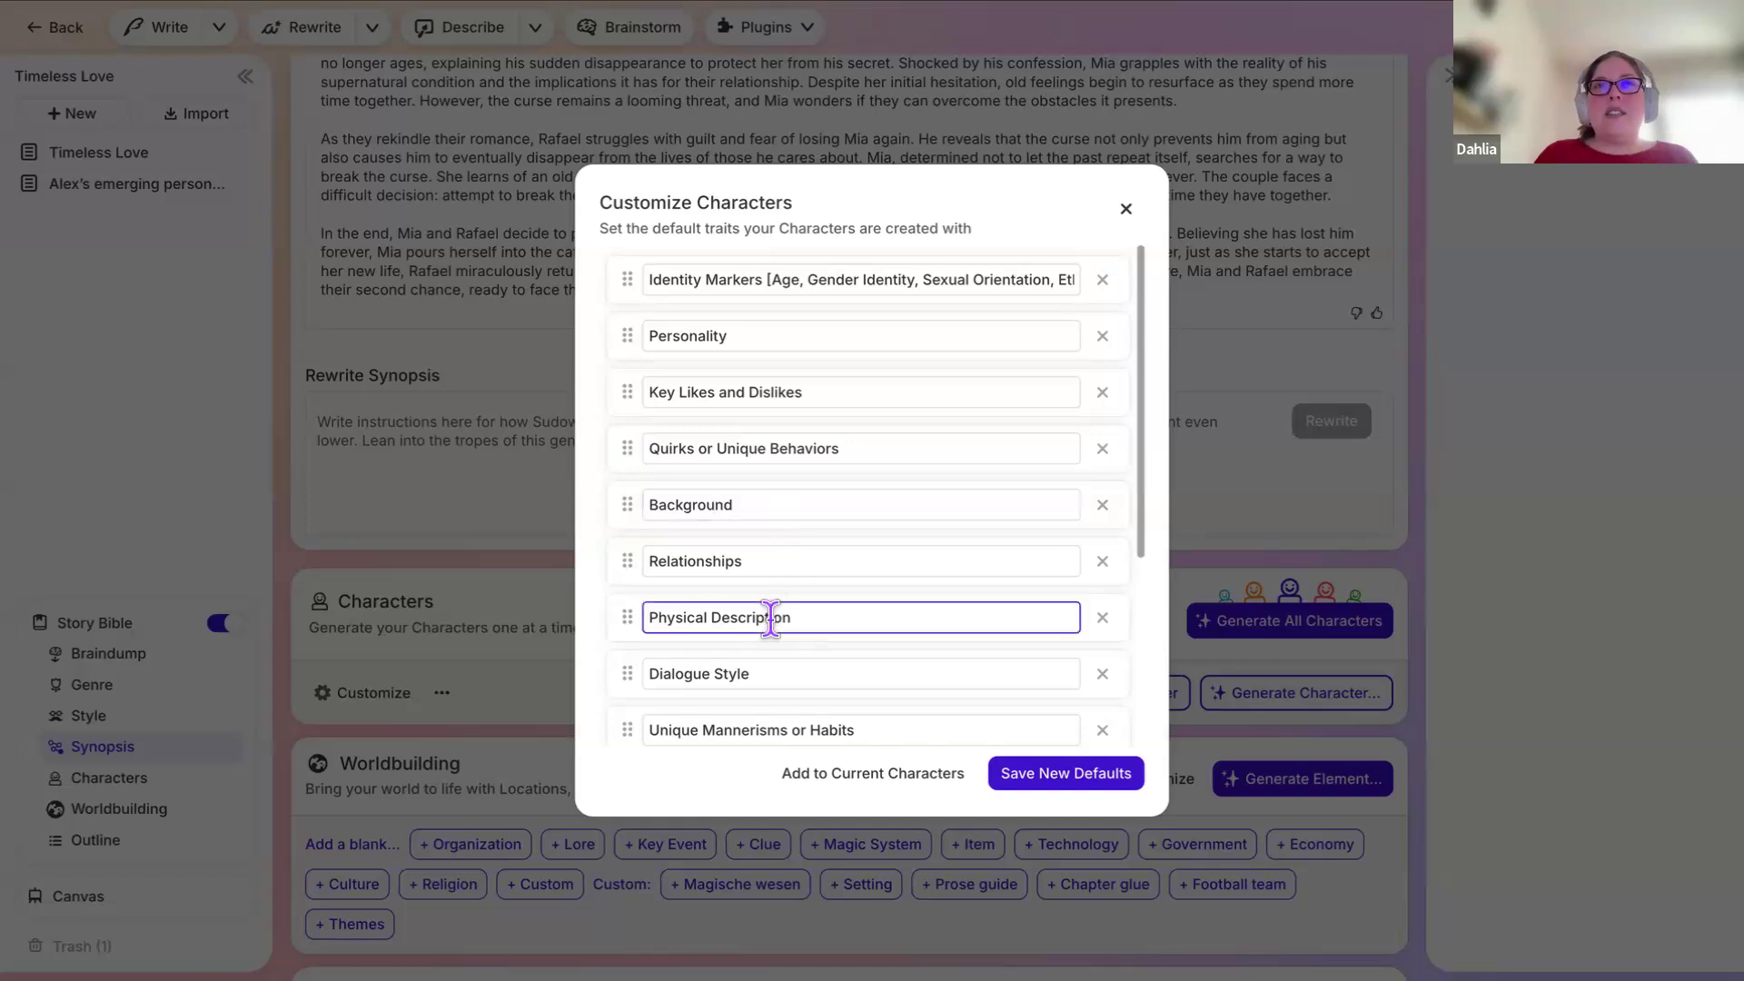
click(776, 677)
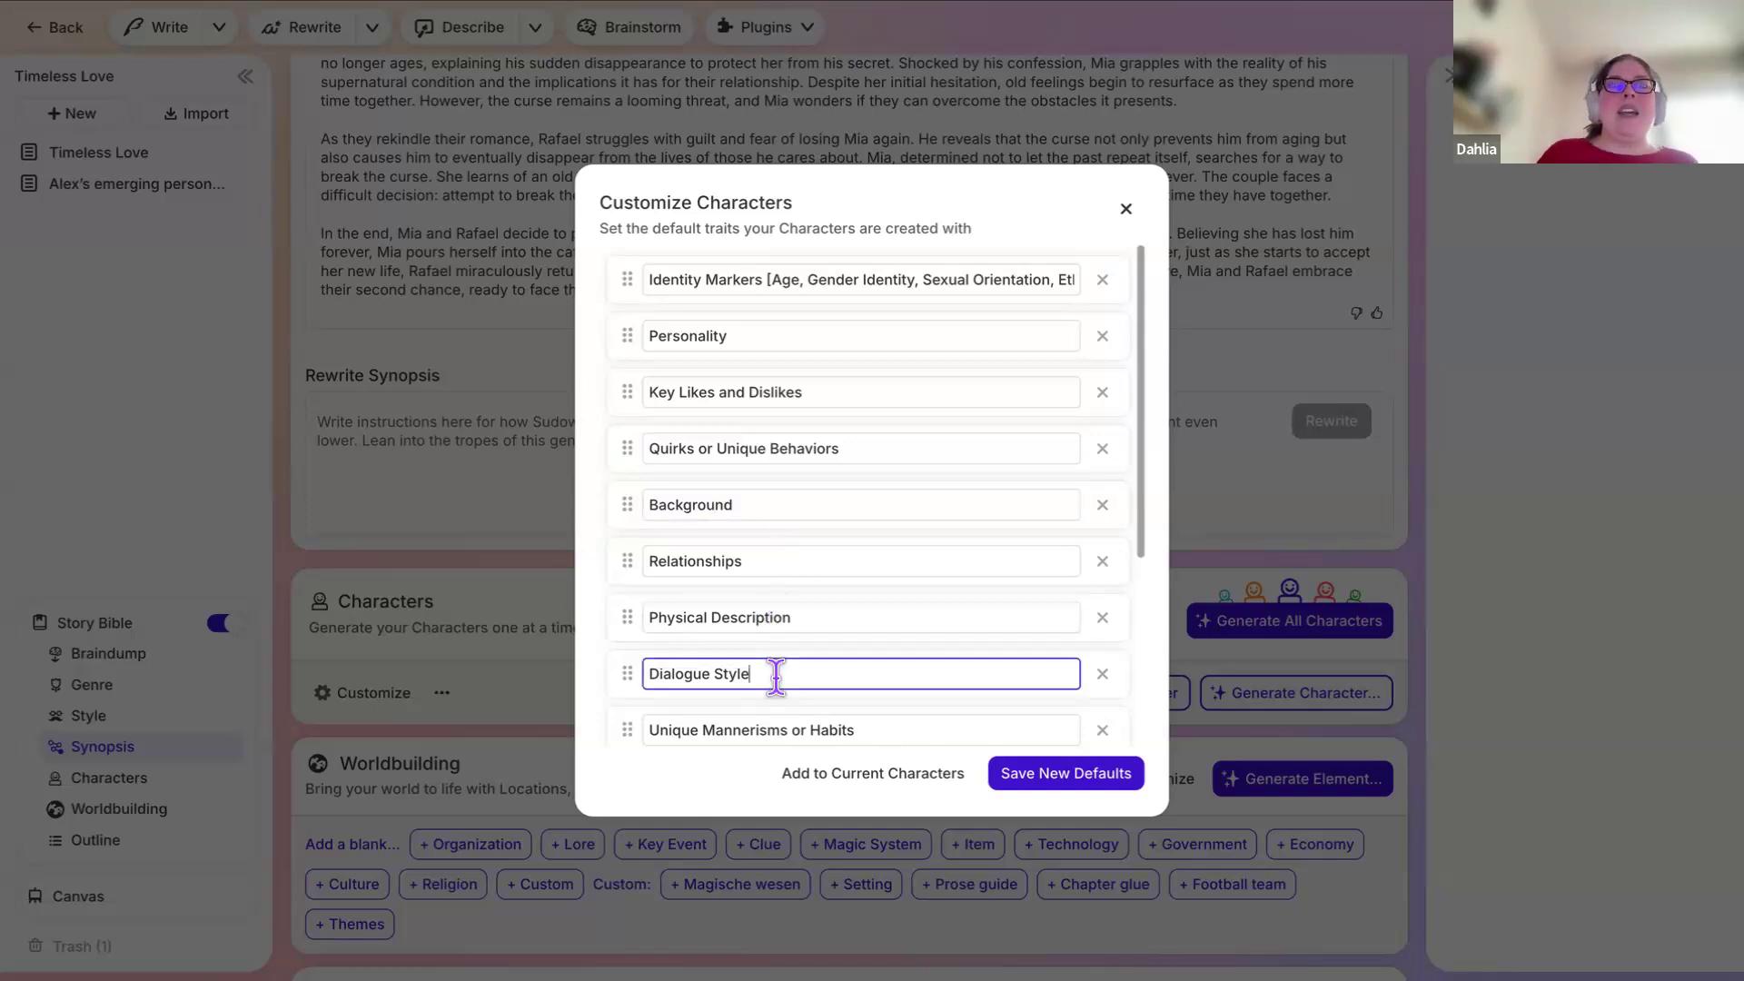
scroll(627, 663, down, 3)
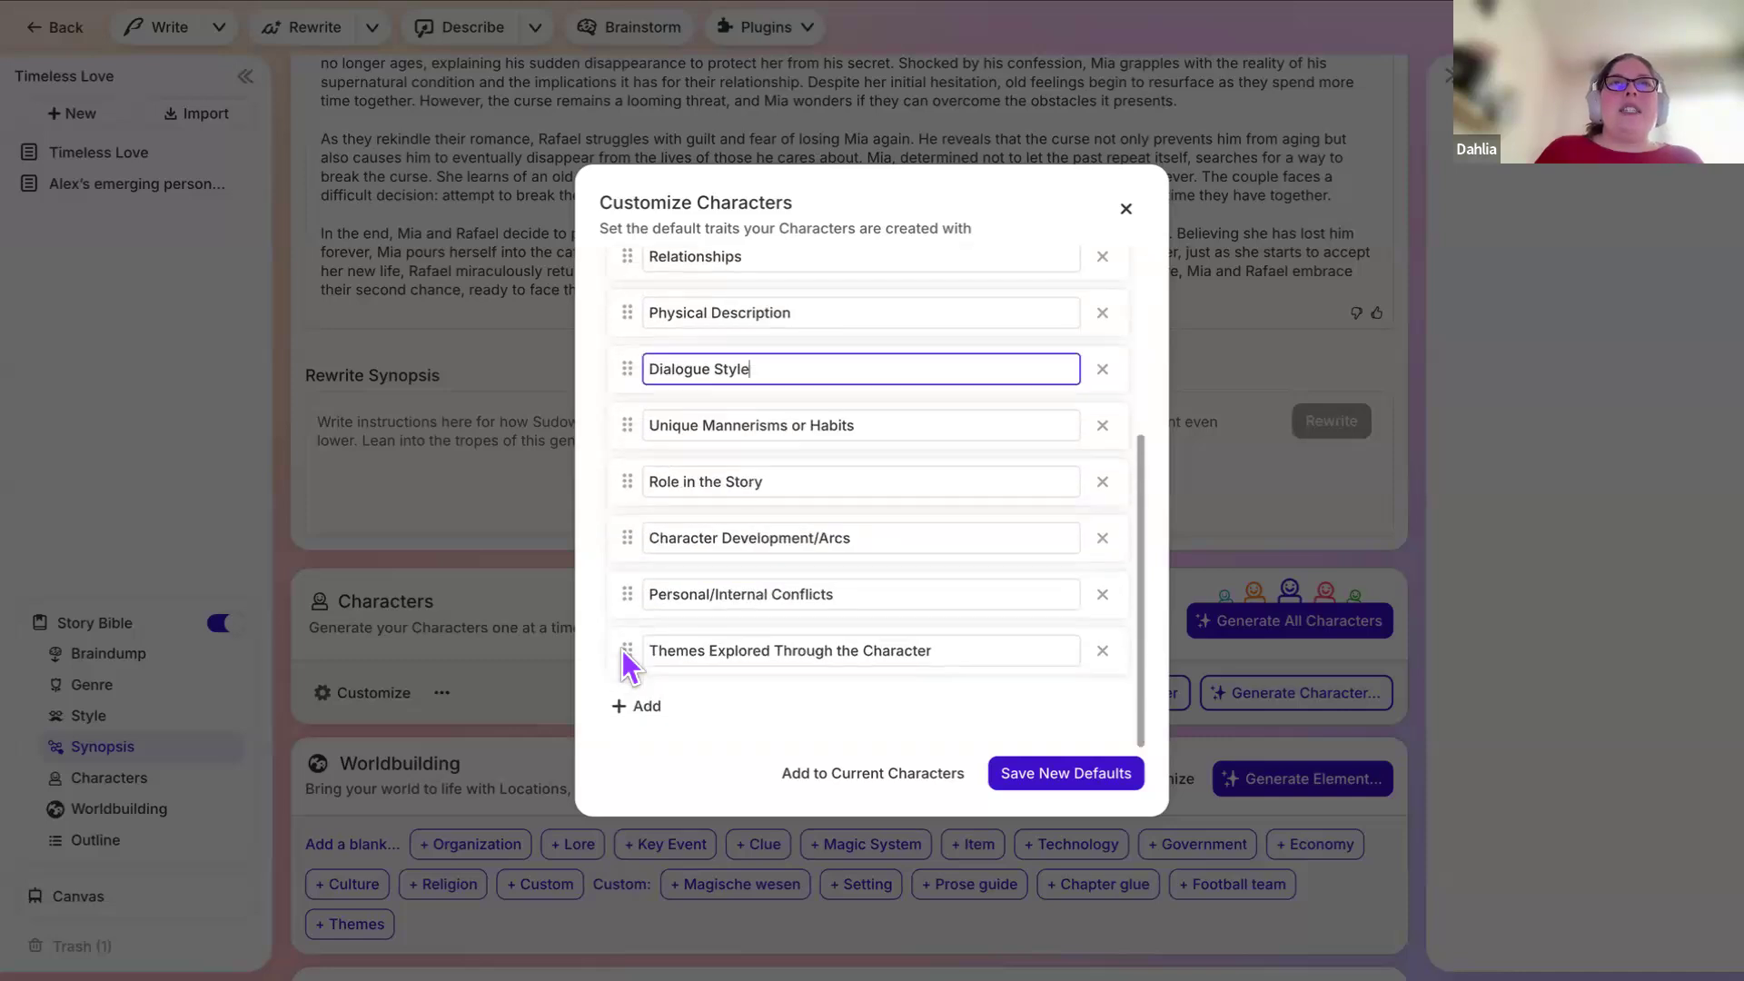
scroll(697, 598, up, 1)
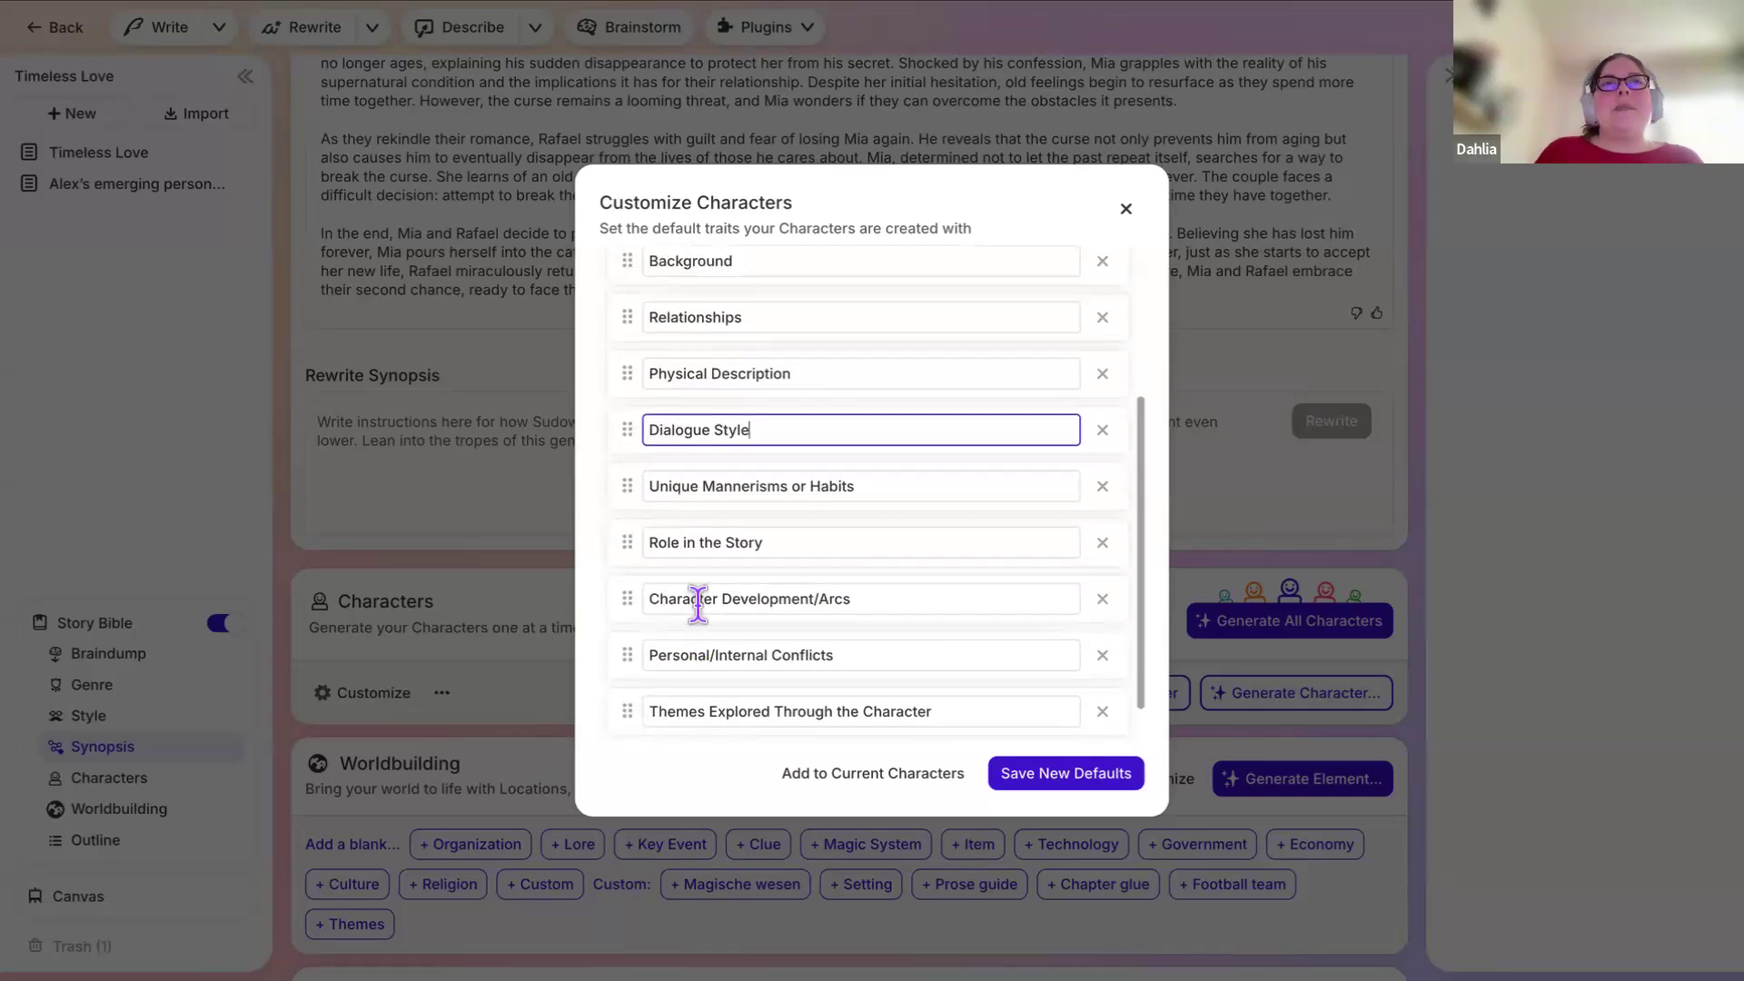
scroll(697, 600, up, 3)
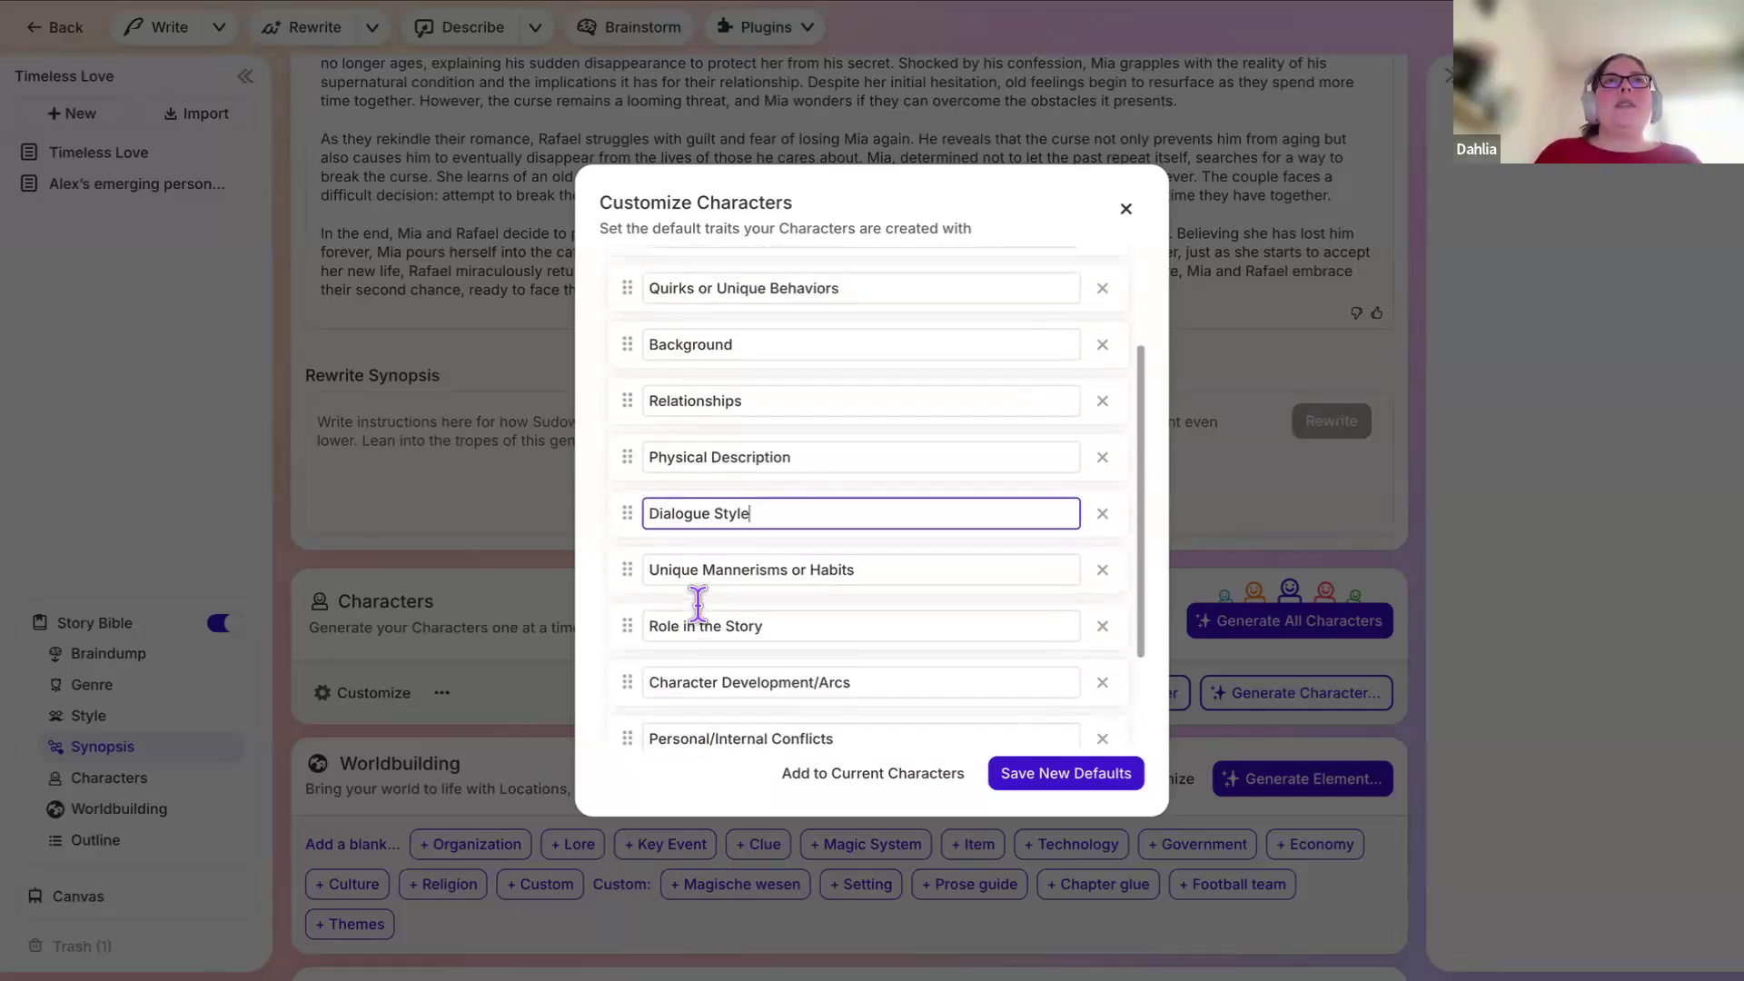
scroll(696, 603, up, 2)
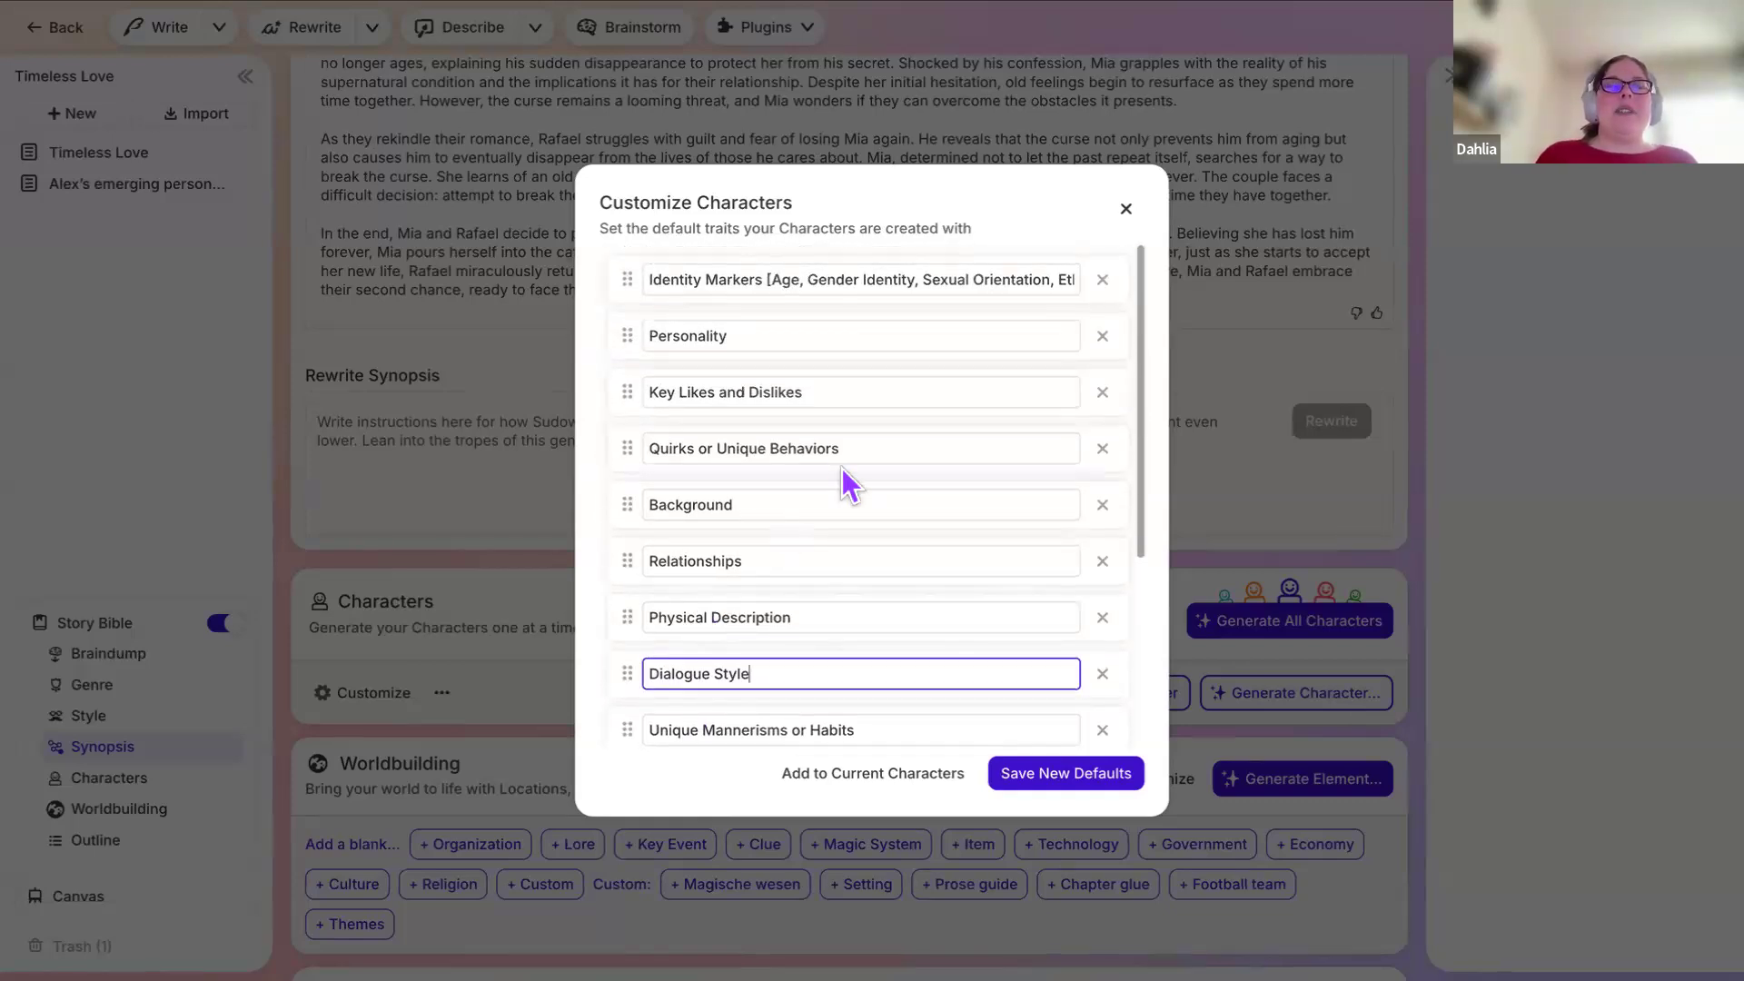
scroll(838, 462, down, 5)
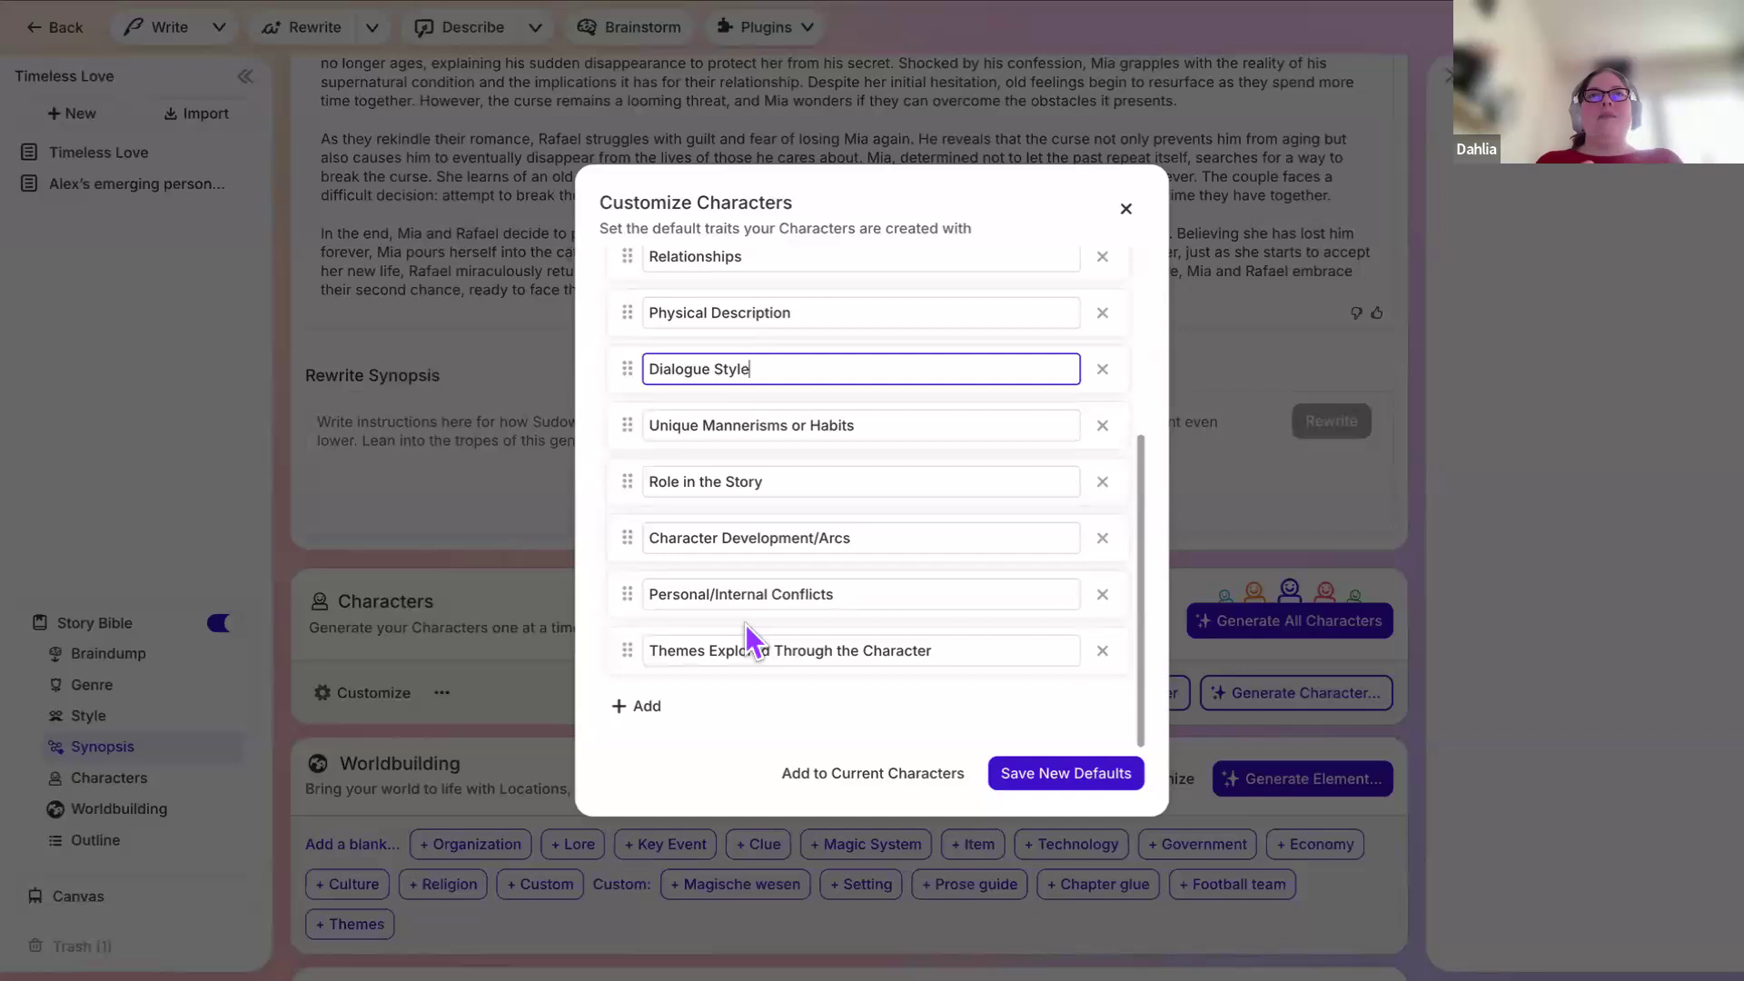
scroll(749, 509, up, 5)
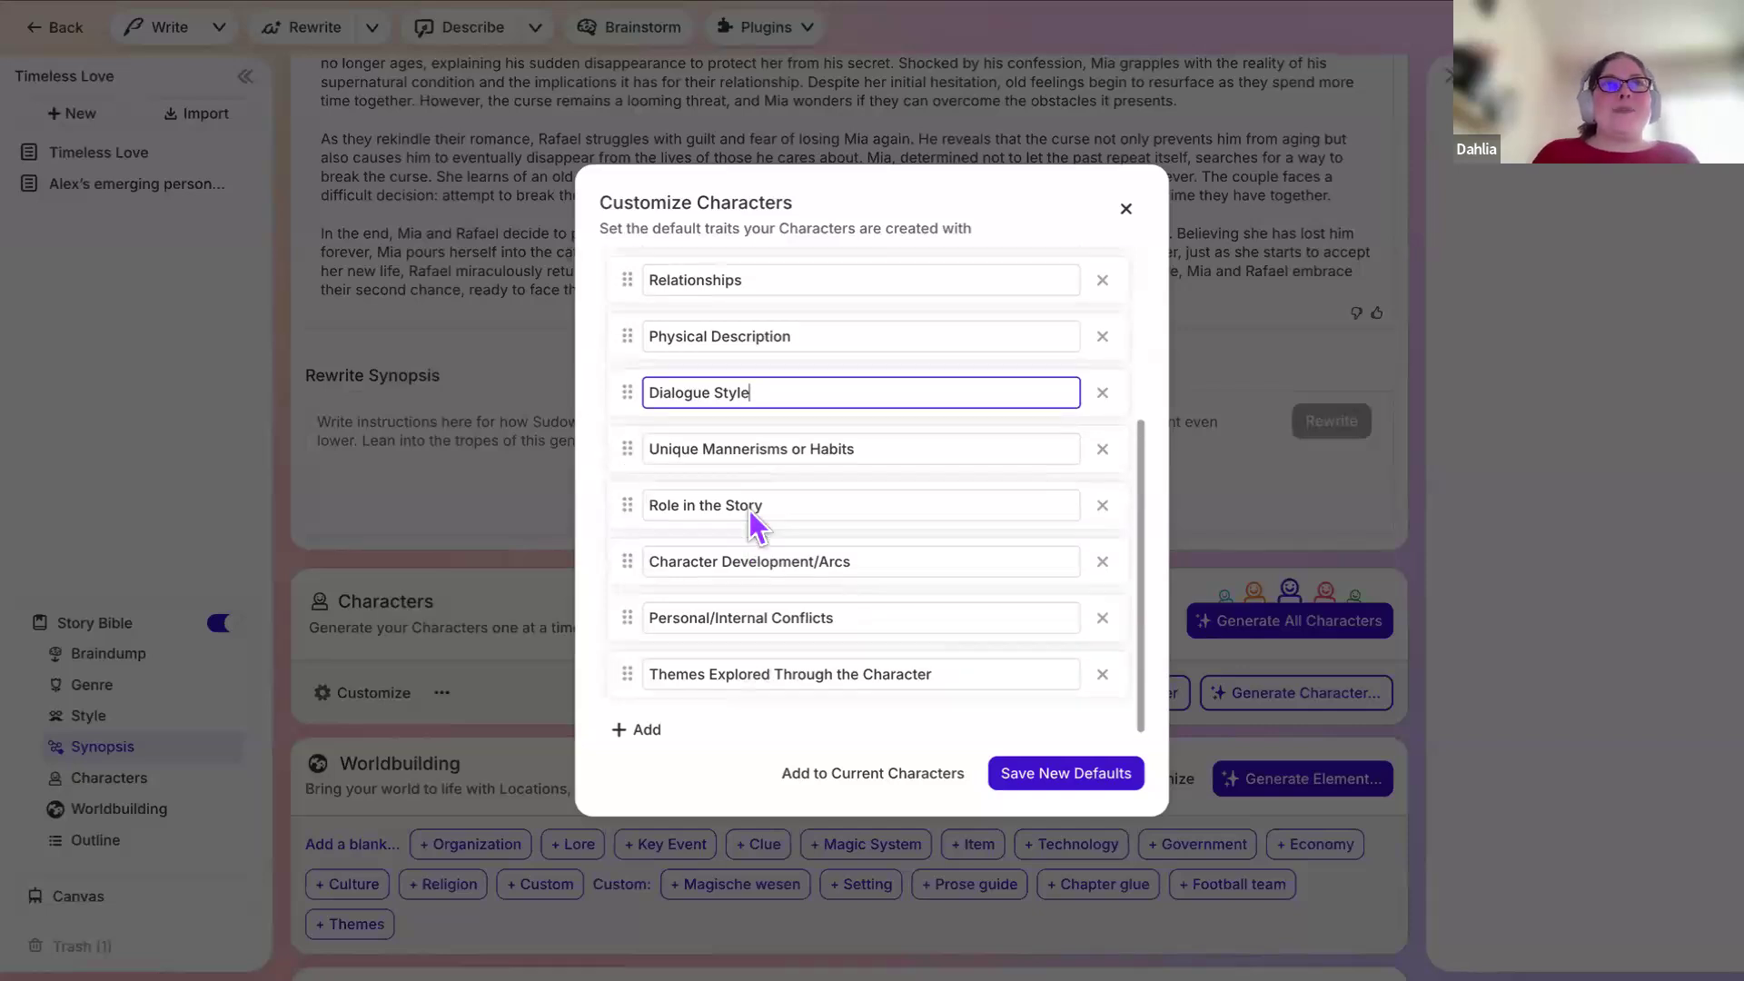
scroll(749, 505, down, 5)
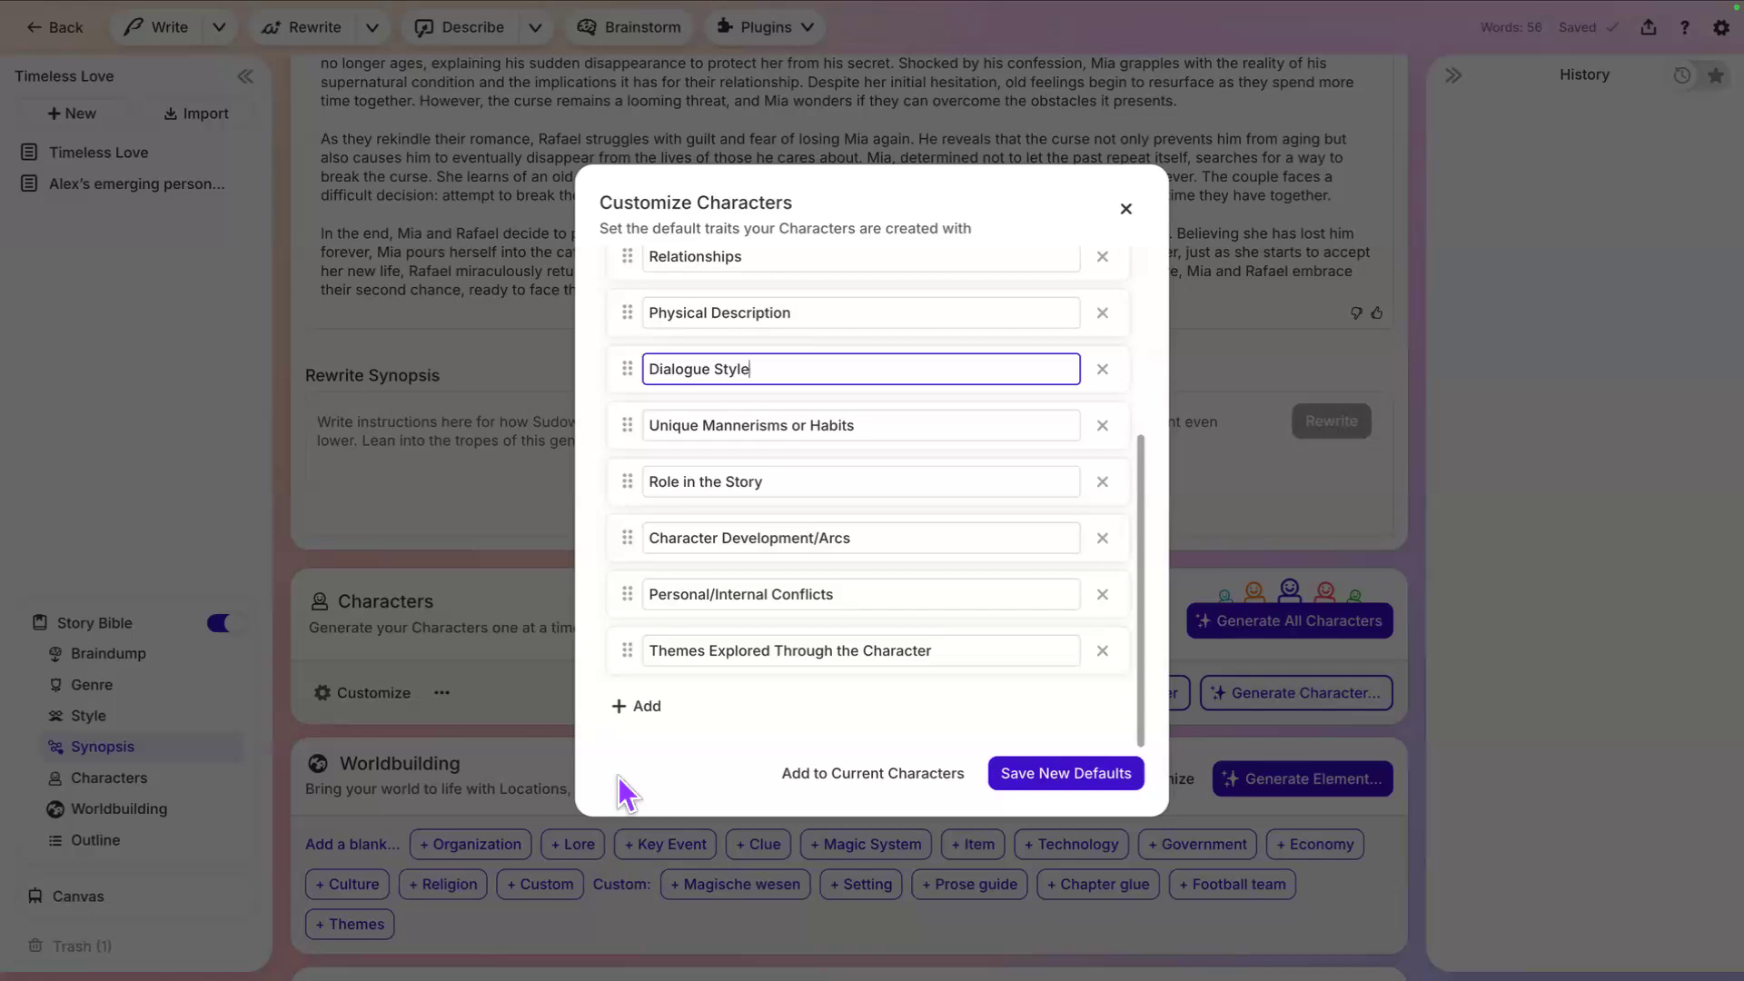
click(1126, 210)
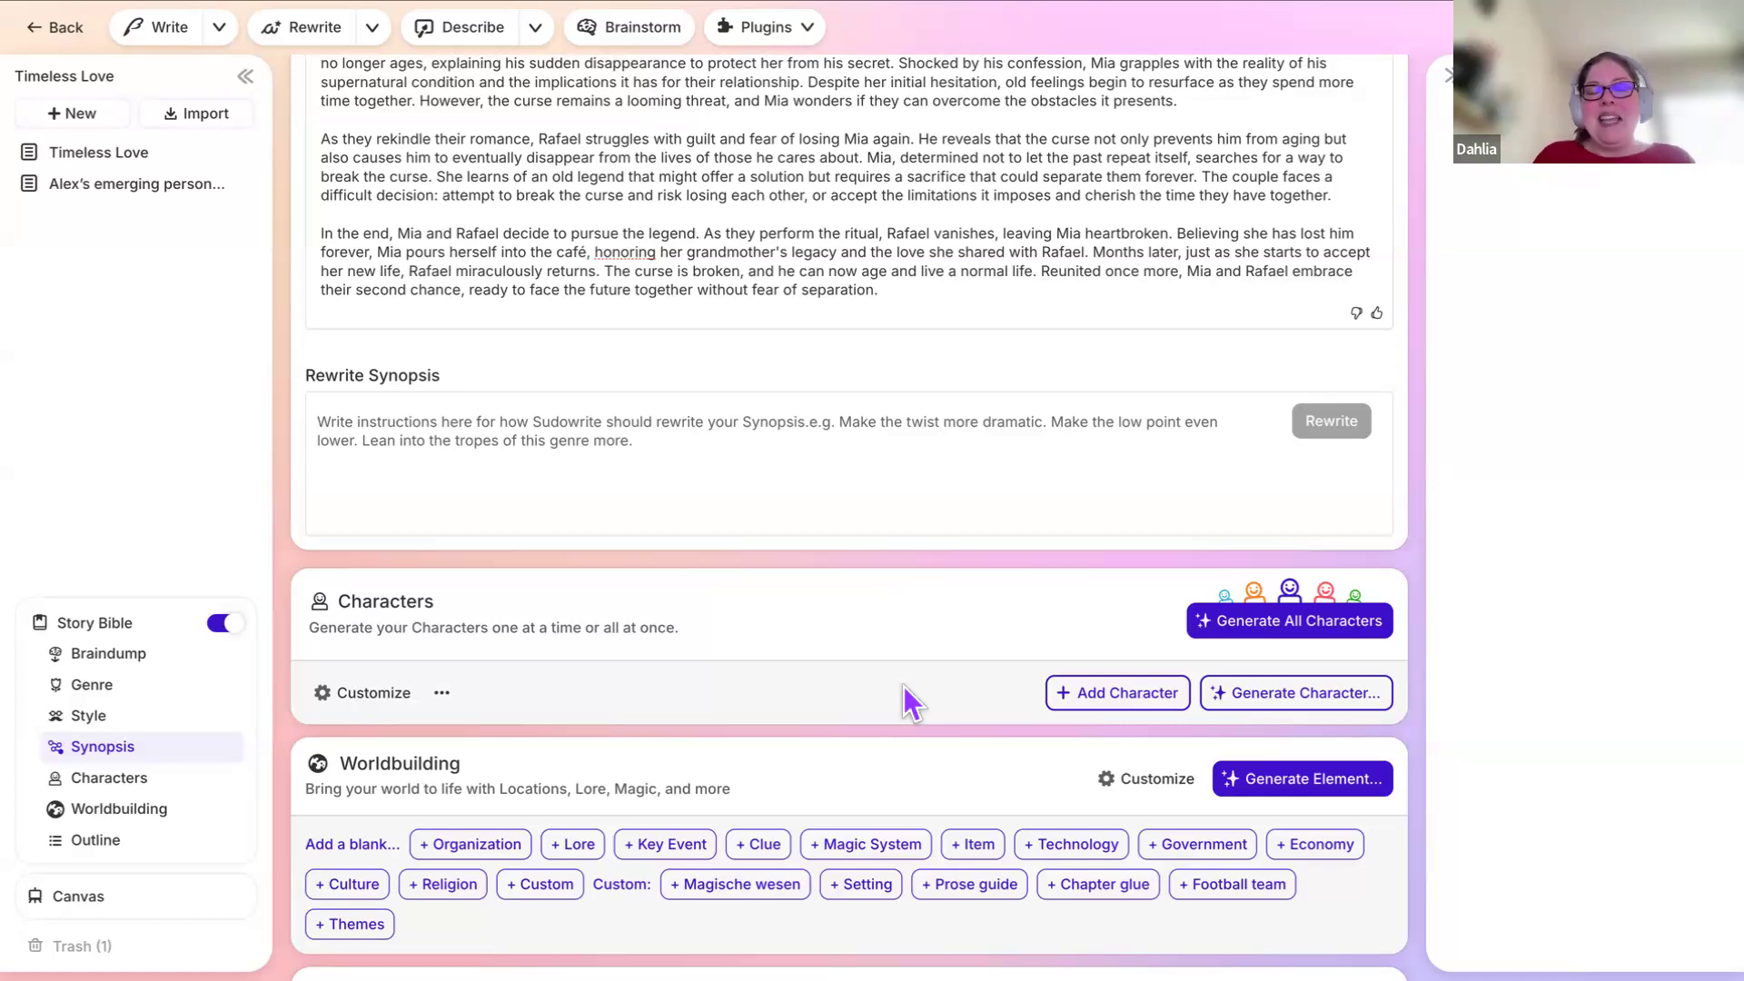
Step: Open the Customize Characters settings and review the whole list of default traits, from Identity Markers to Themes Explored Through the Character
click(397, 702)
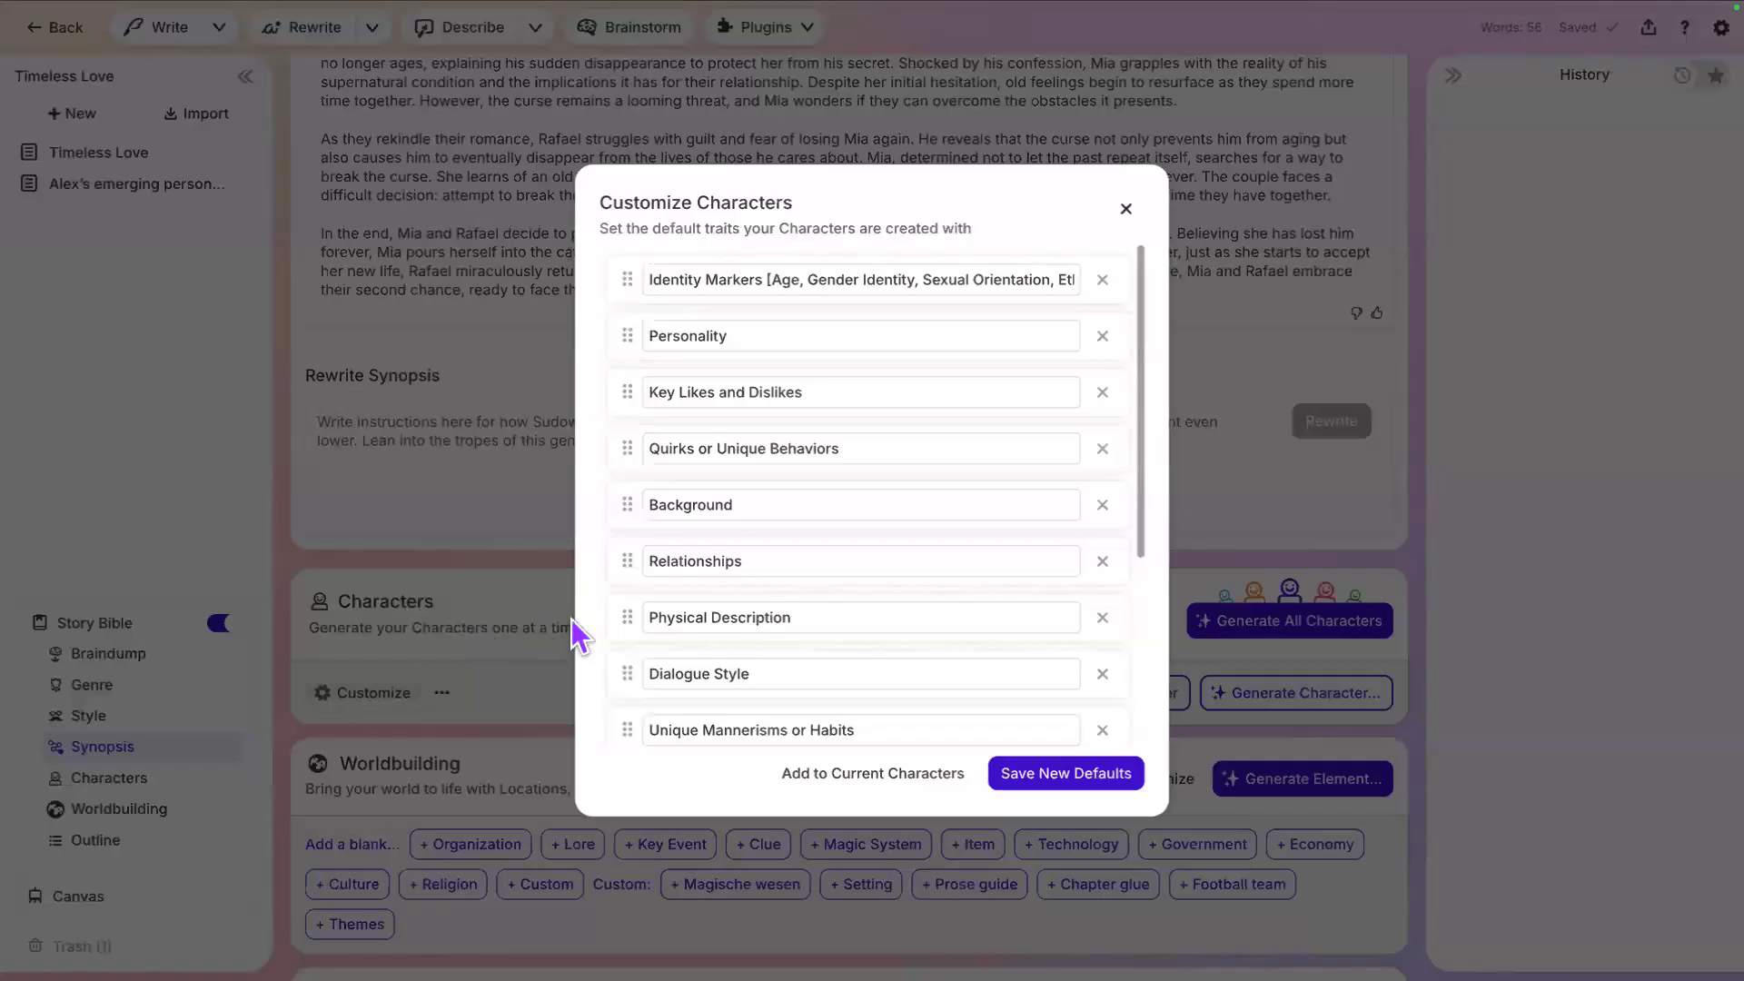
scroll(610, 448, down, 4)
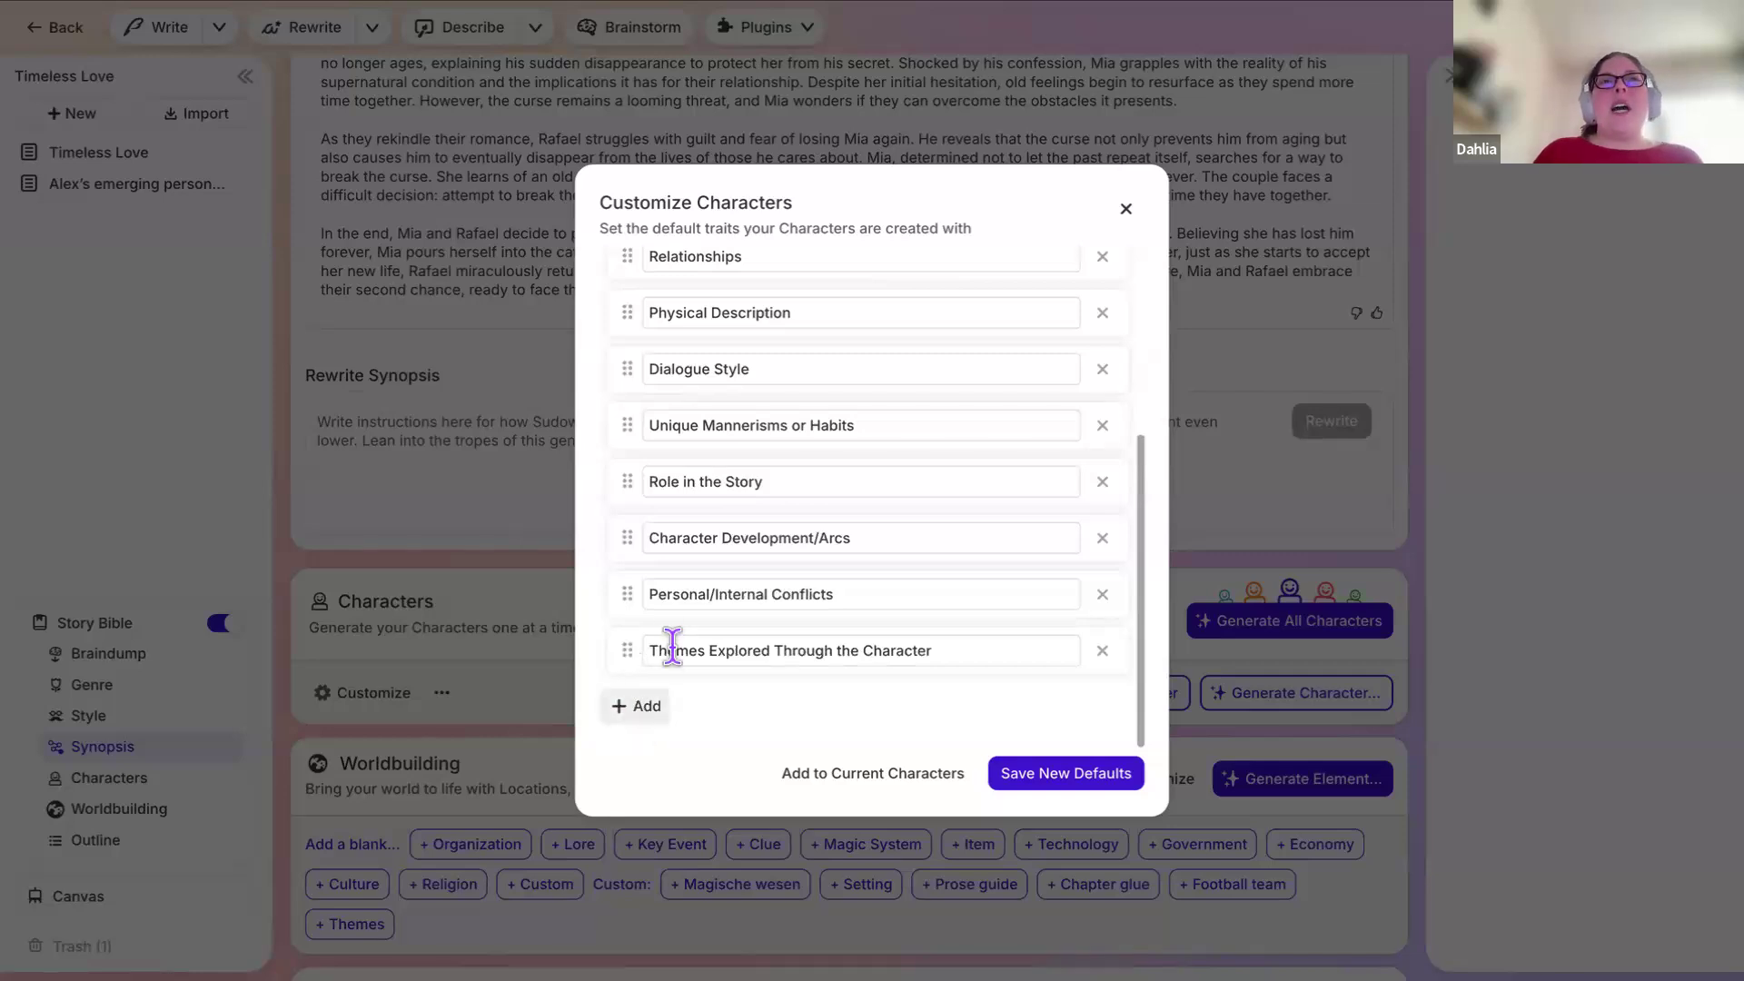
click(659, 647)
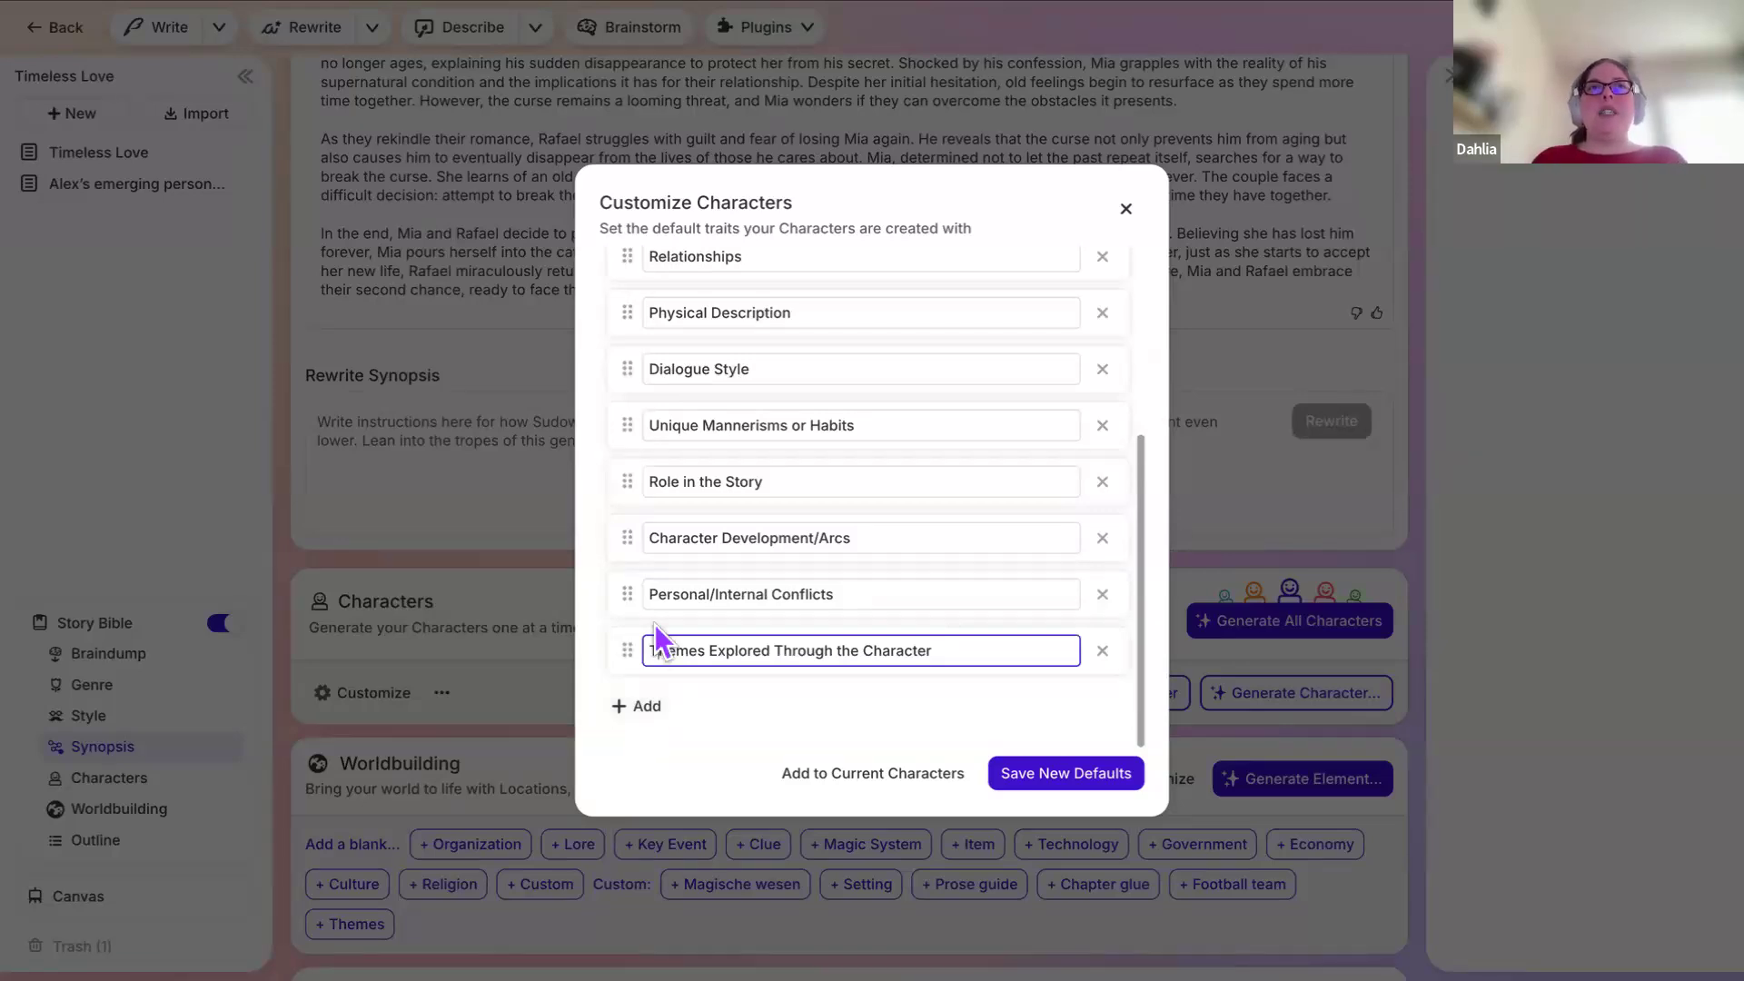
scroll(654, 625, up, 5)
scroll(652, 624, down, 5)
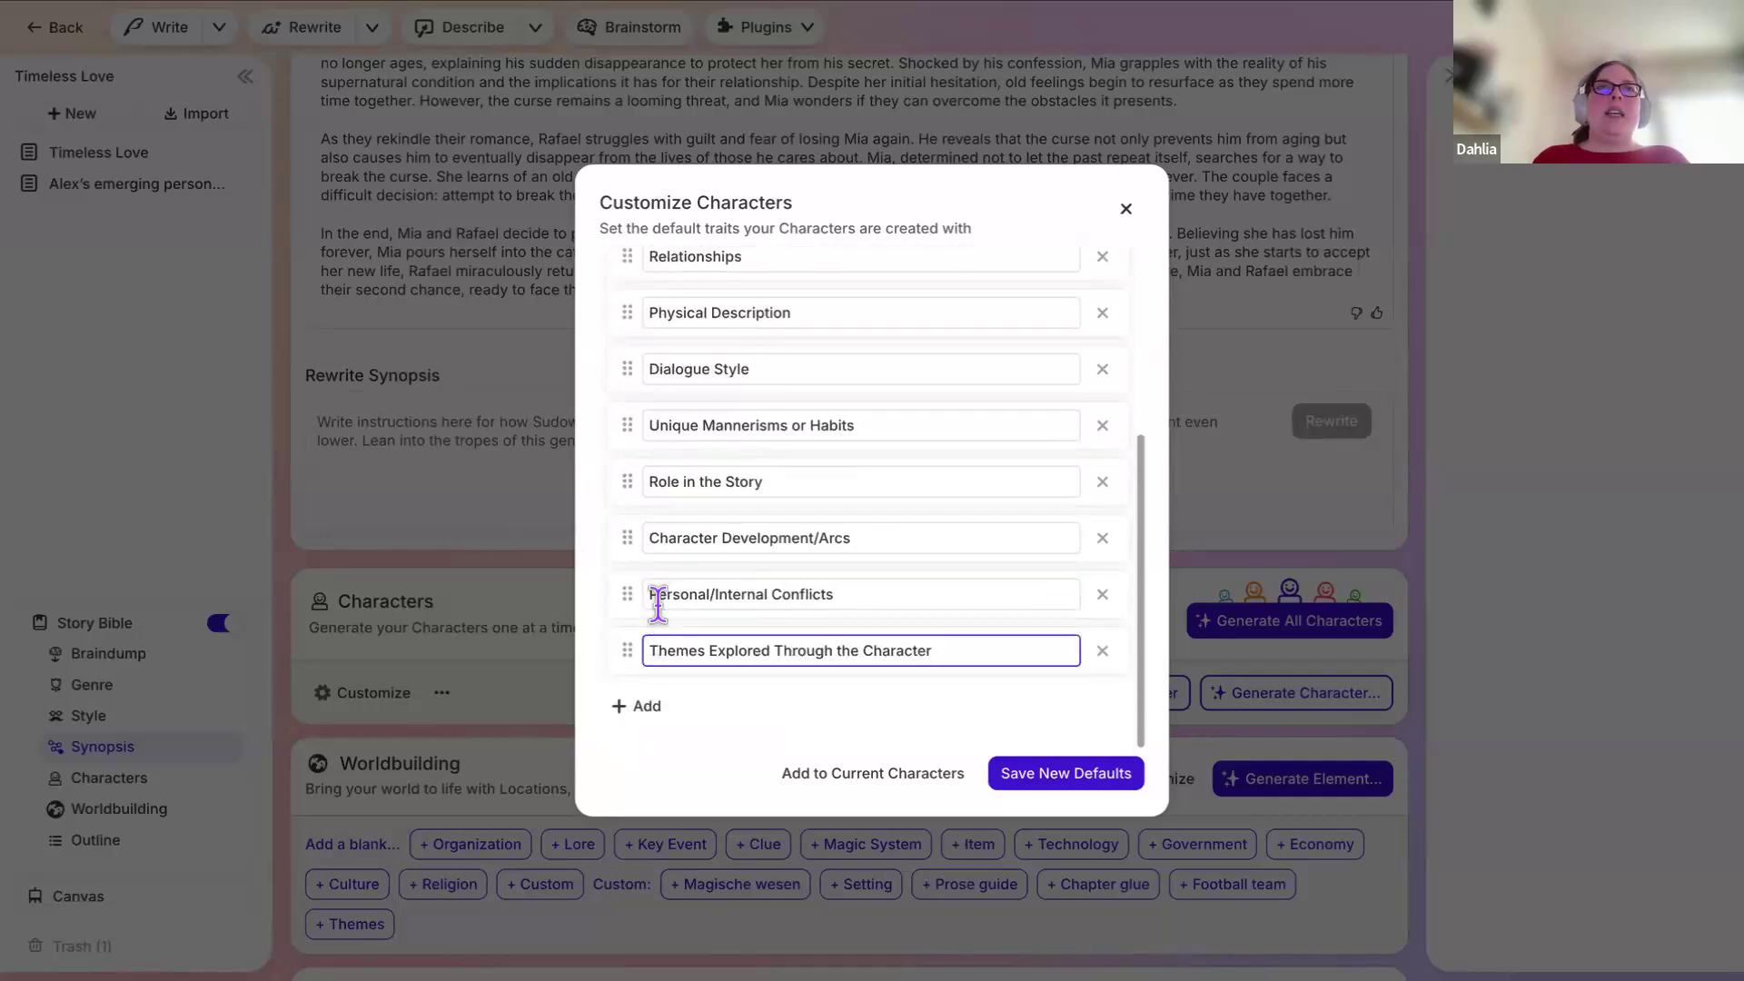
scroll(657, 599, up, 5)
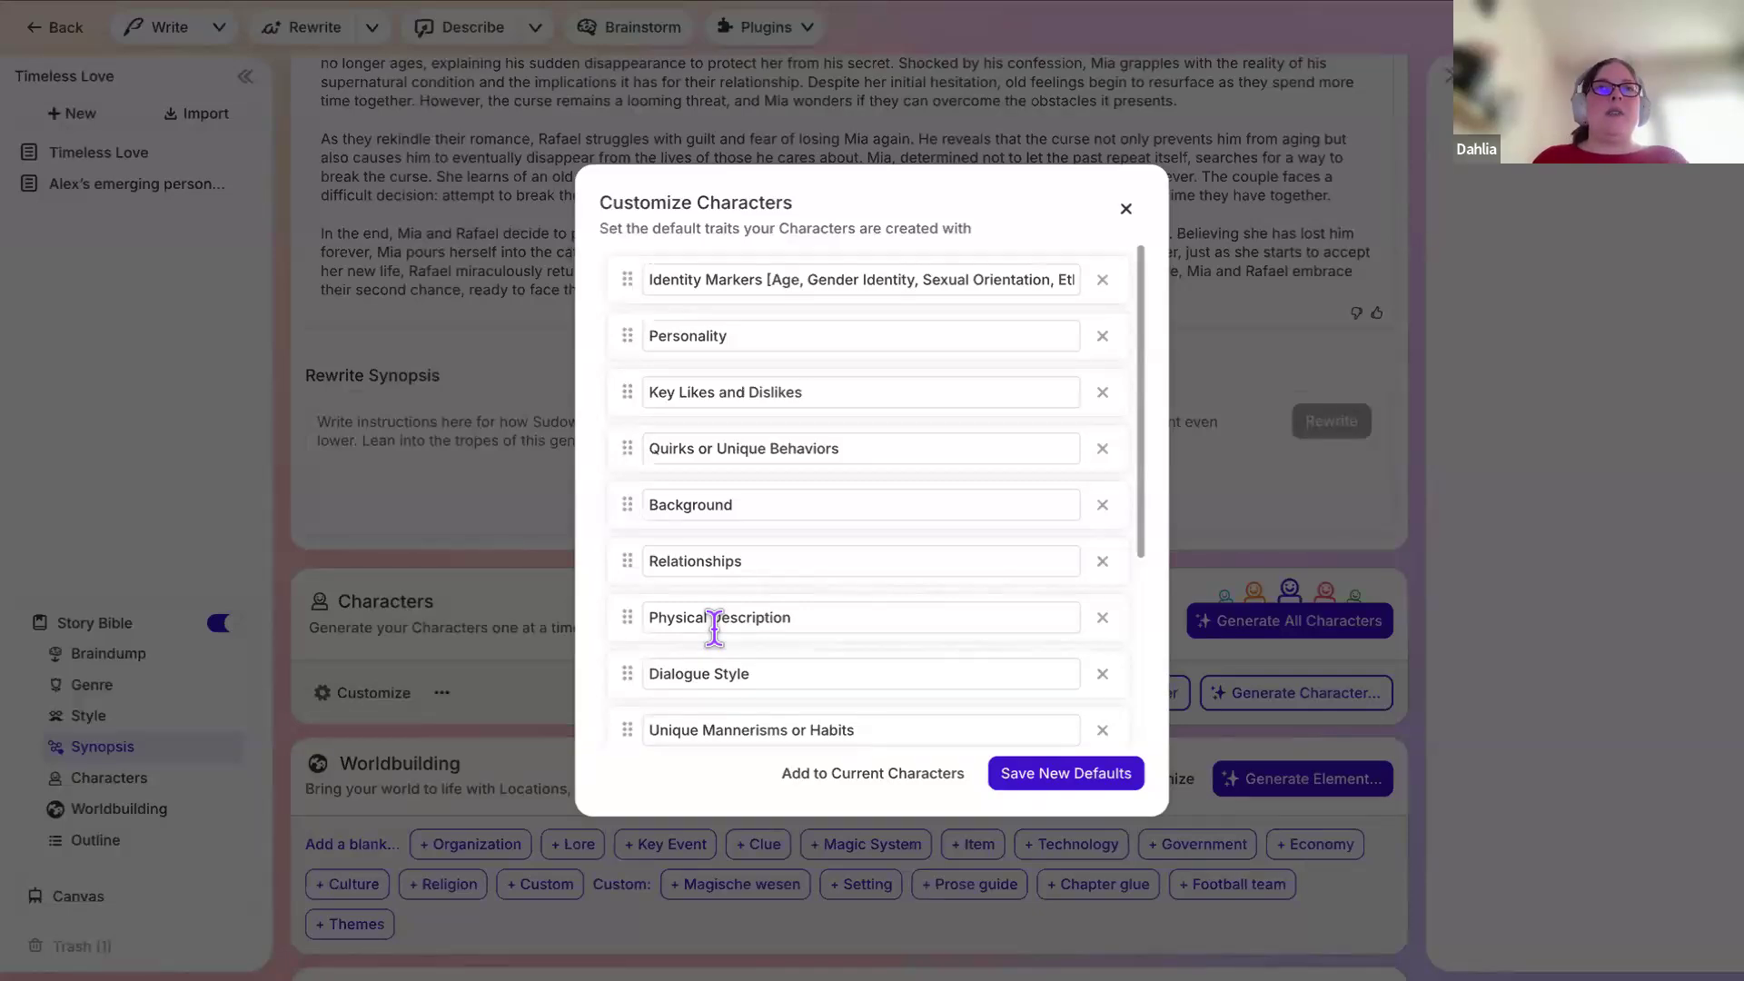
scroll(714, 627, down, 5)
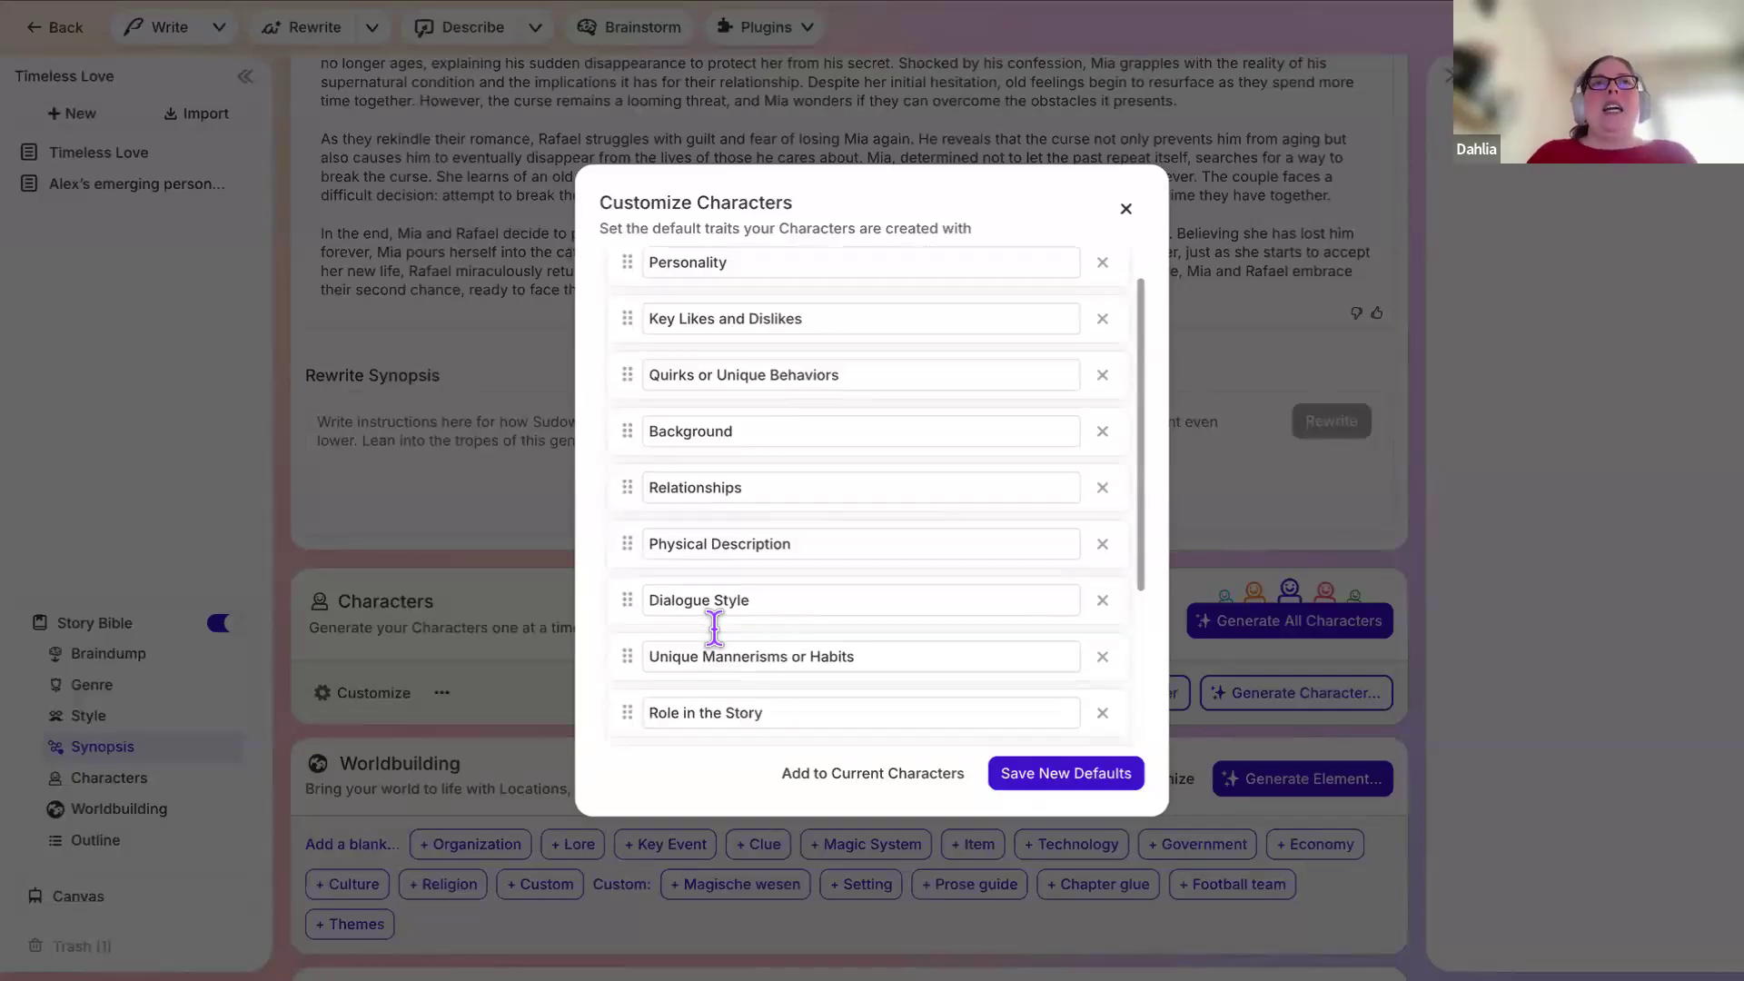
click(716, 636)
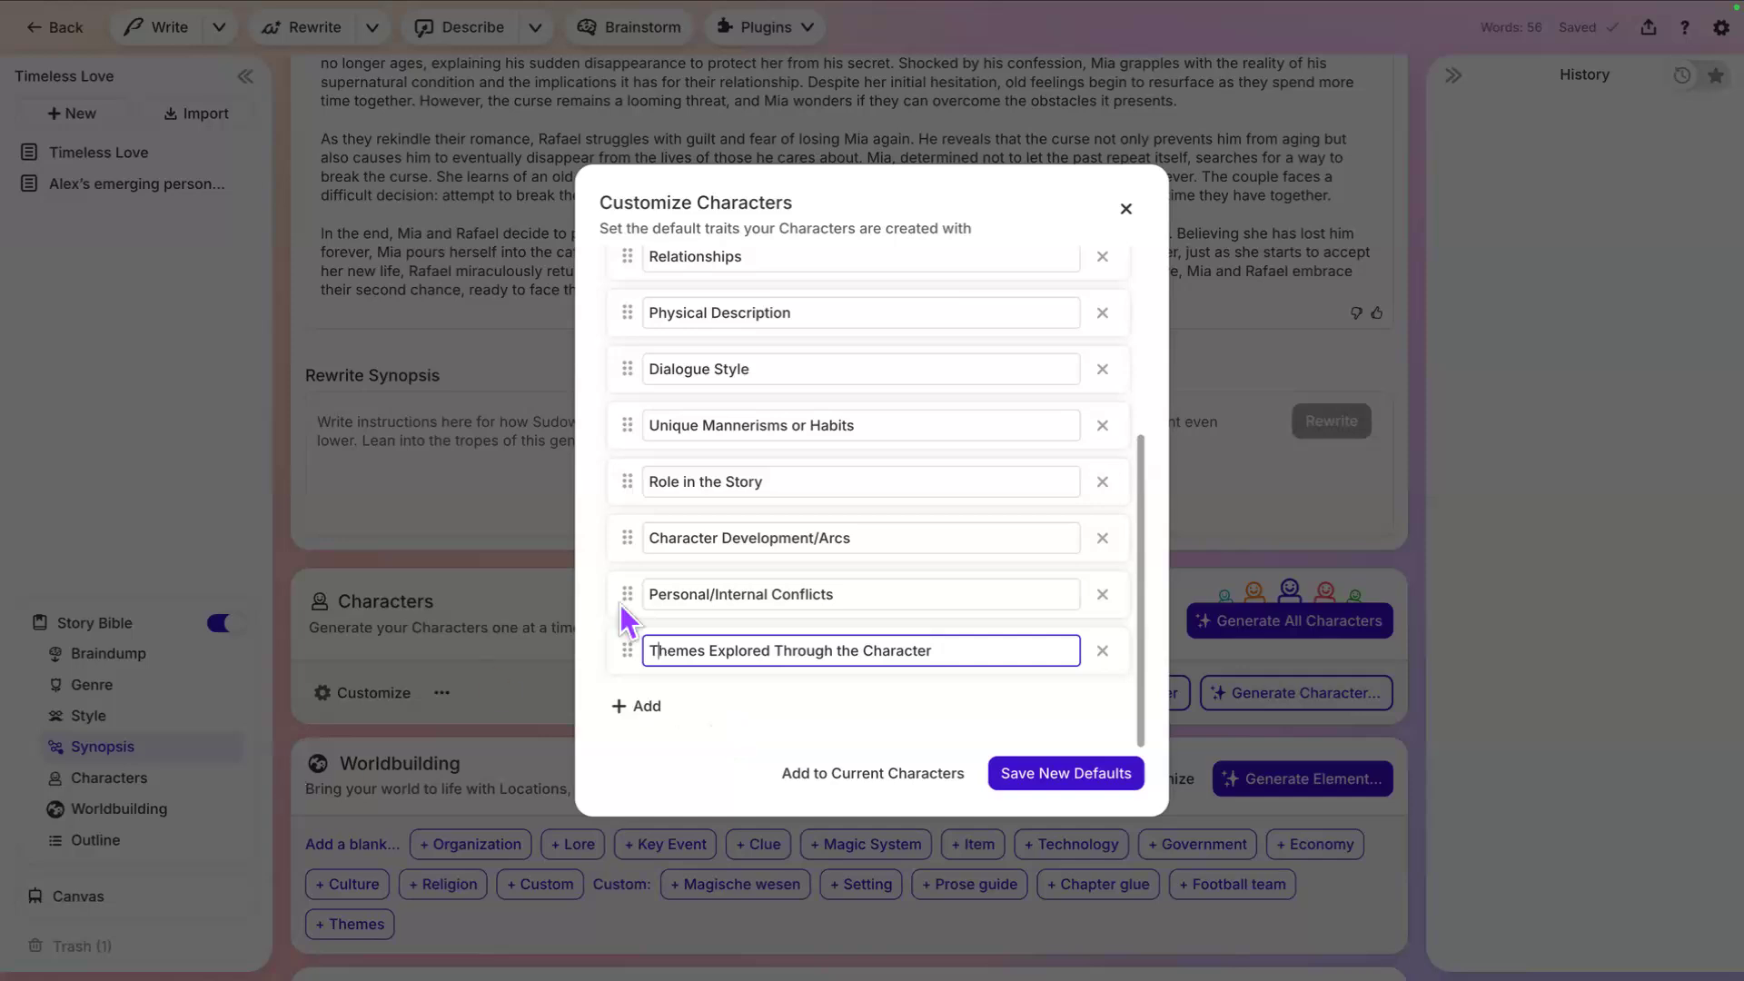
scroll(707, 545, up, 4)
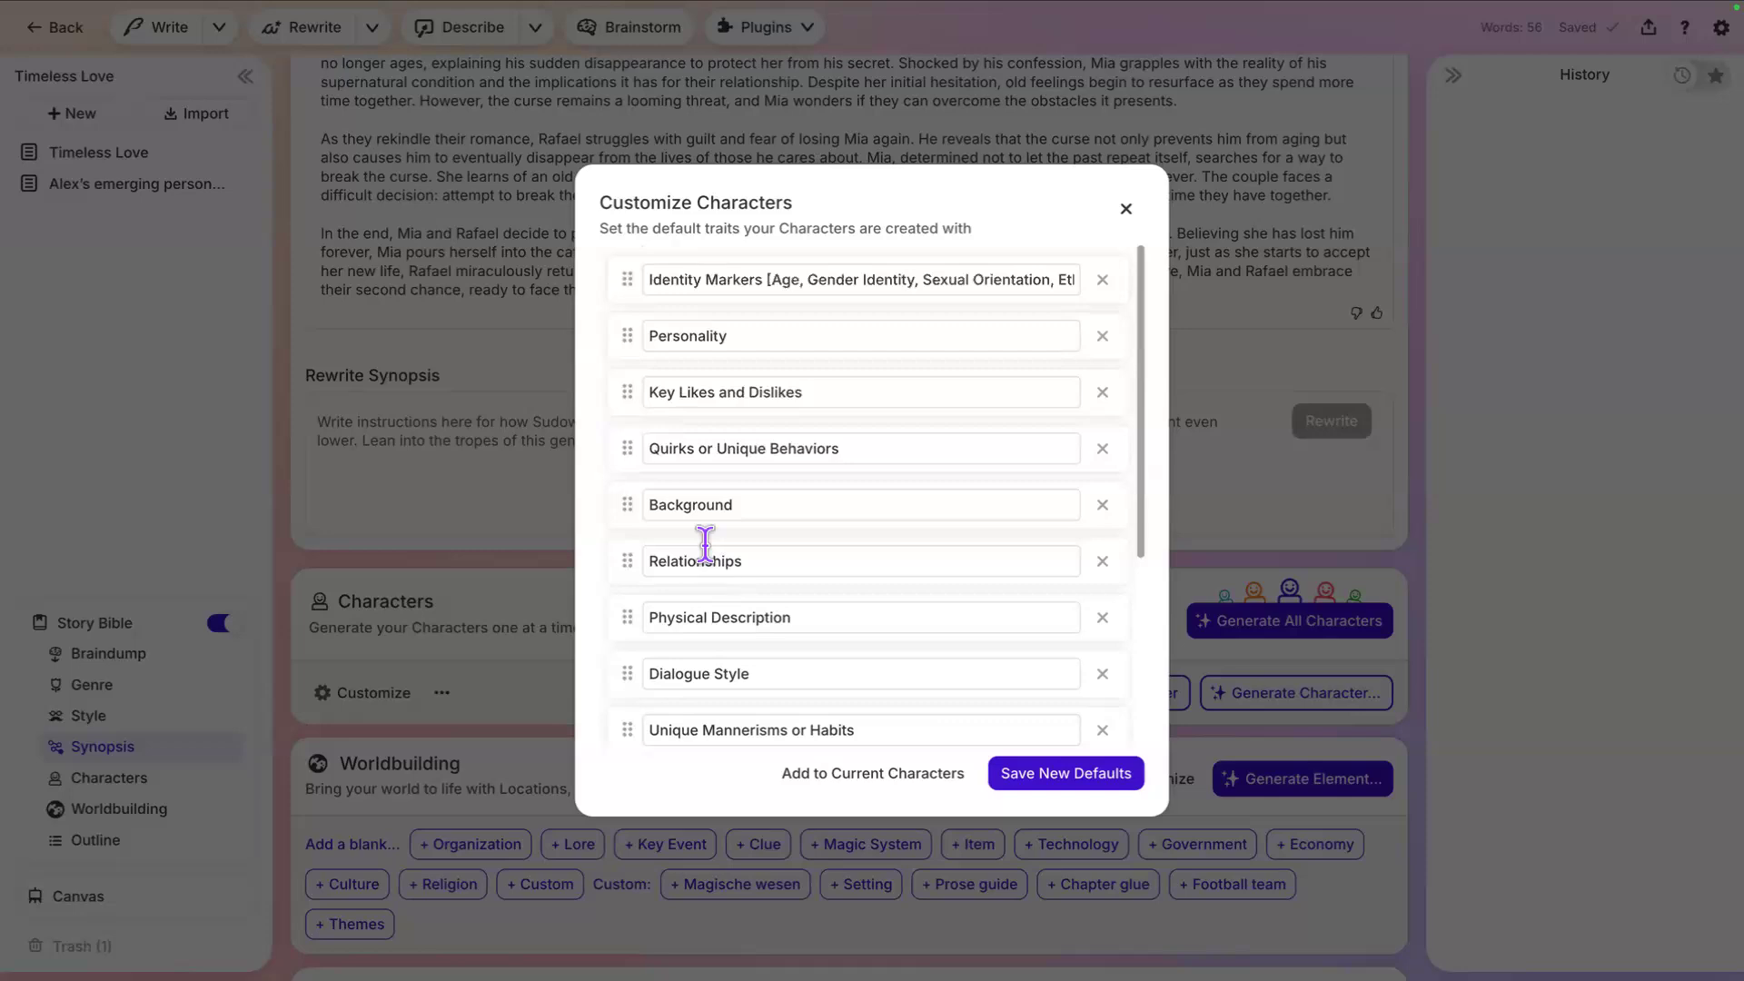
scroll(705, 545, down, 4)
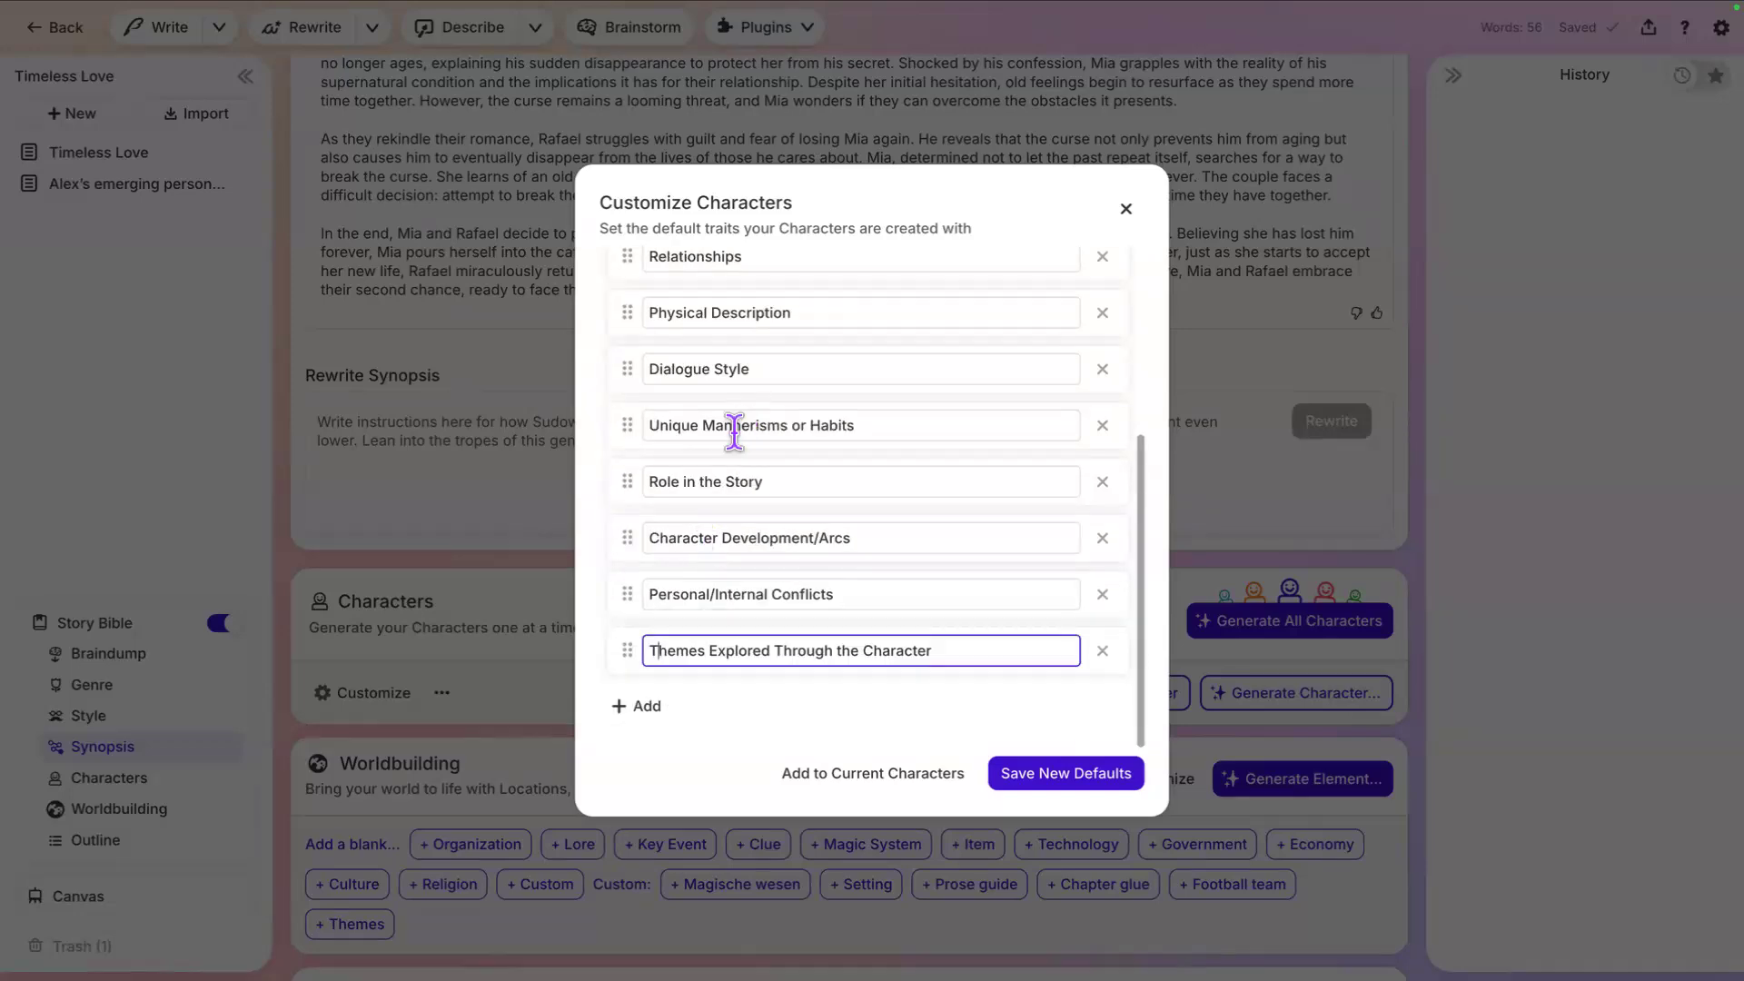
scroll(734, 431, up, 3)
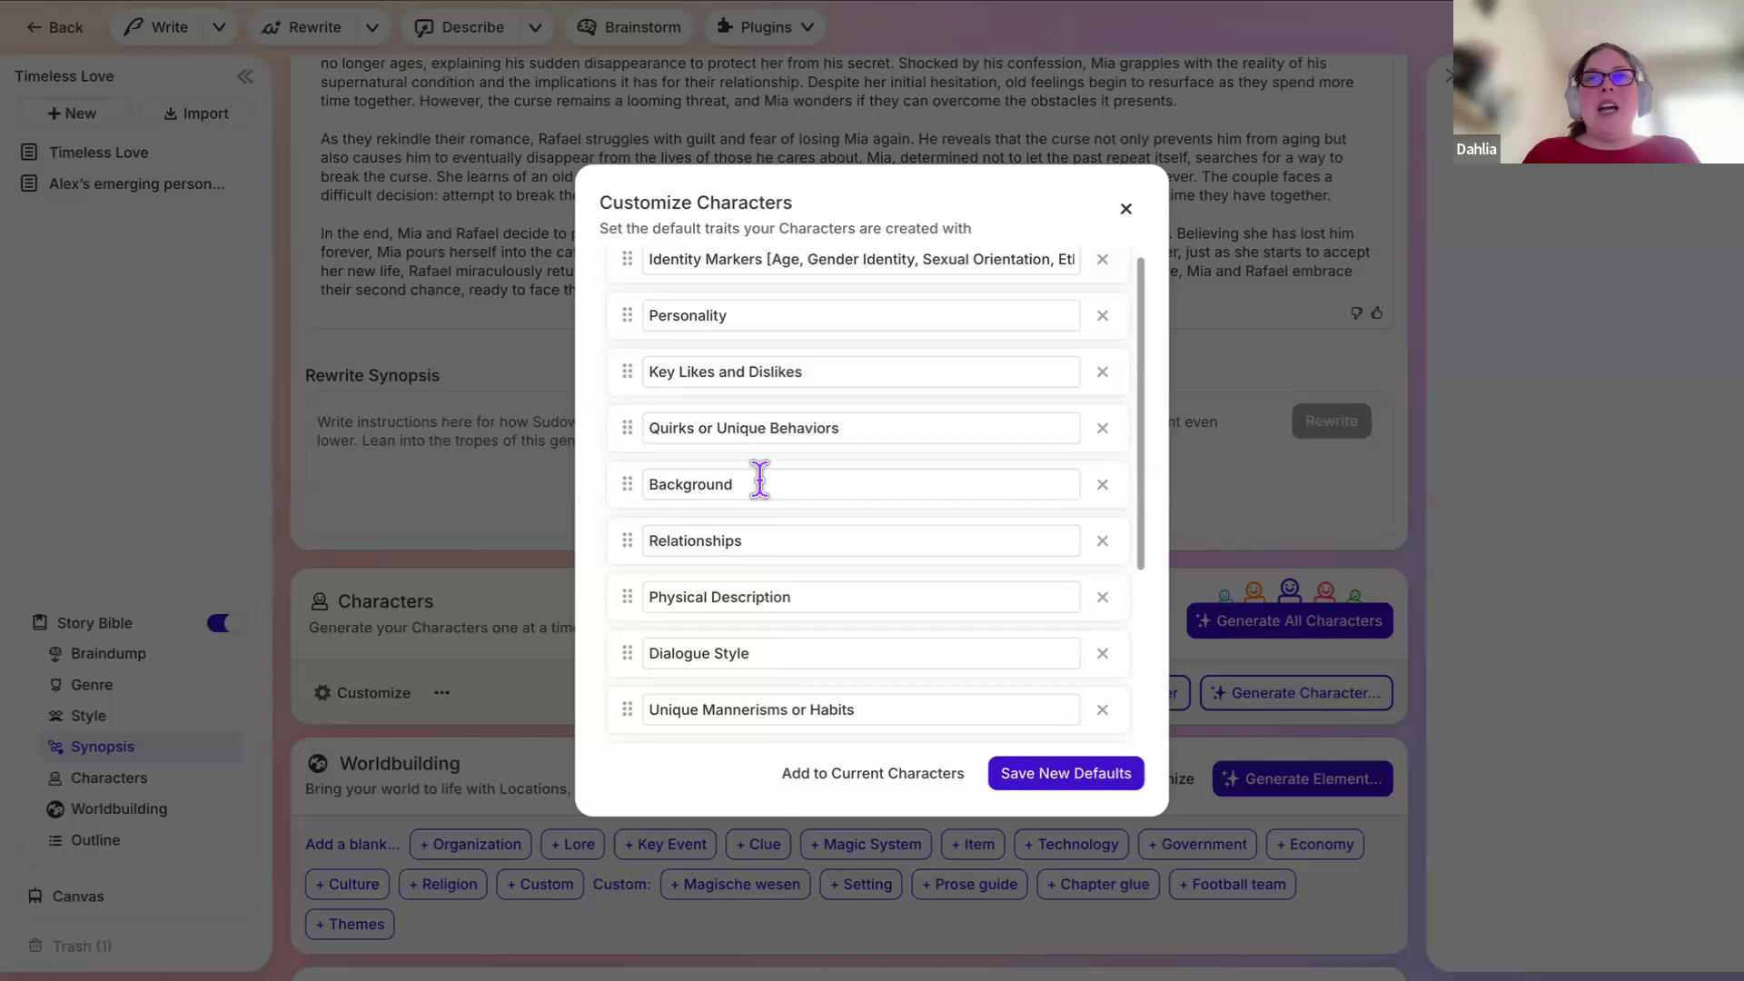
scroll(759, 479, down, 2)
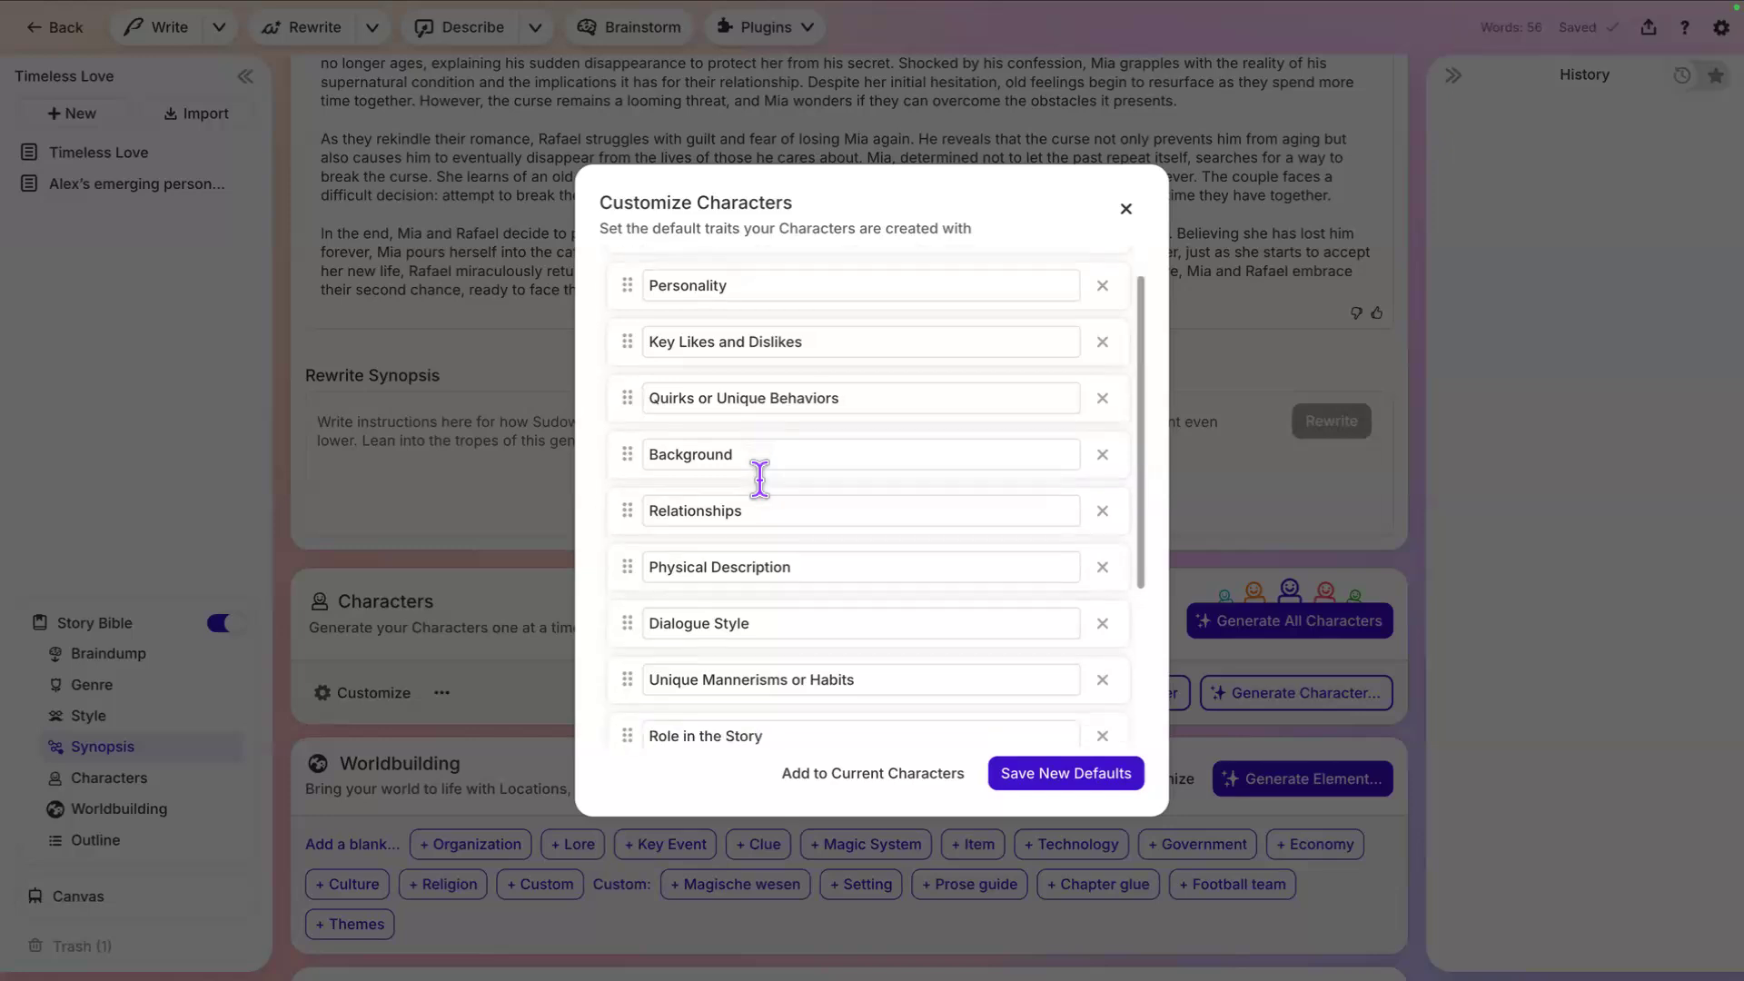
scroll(760, 479, up, 1)
scroll(759, 479, up, 1)
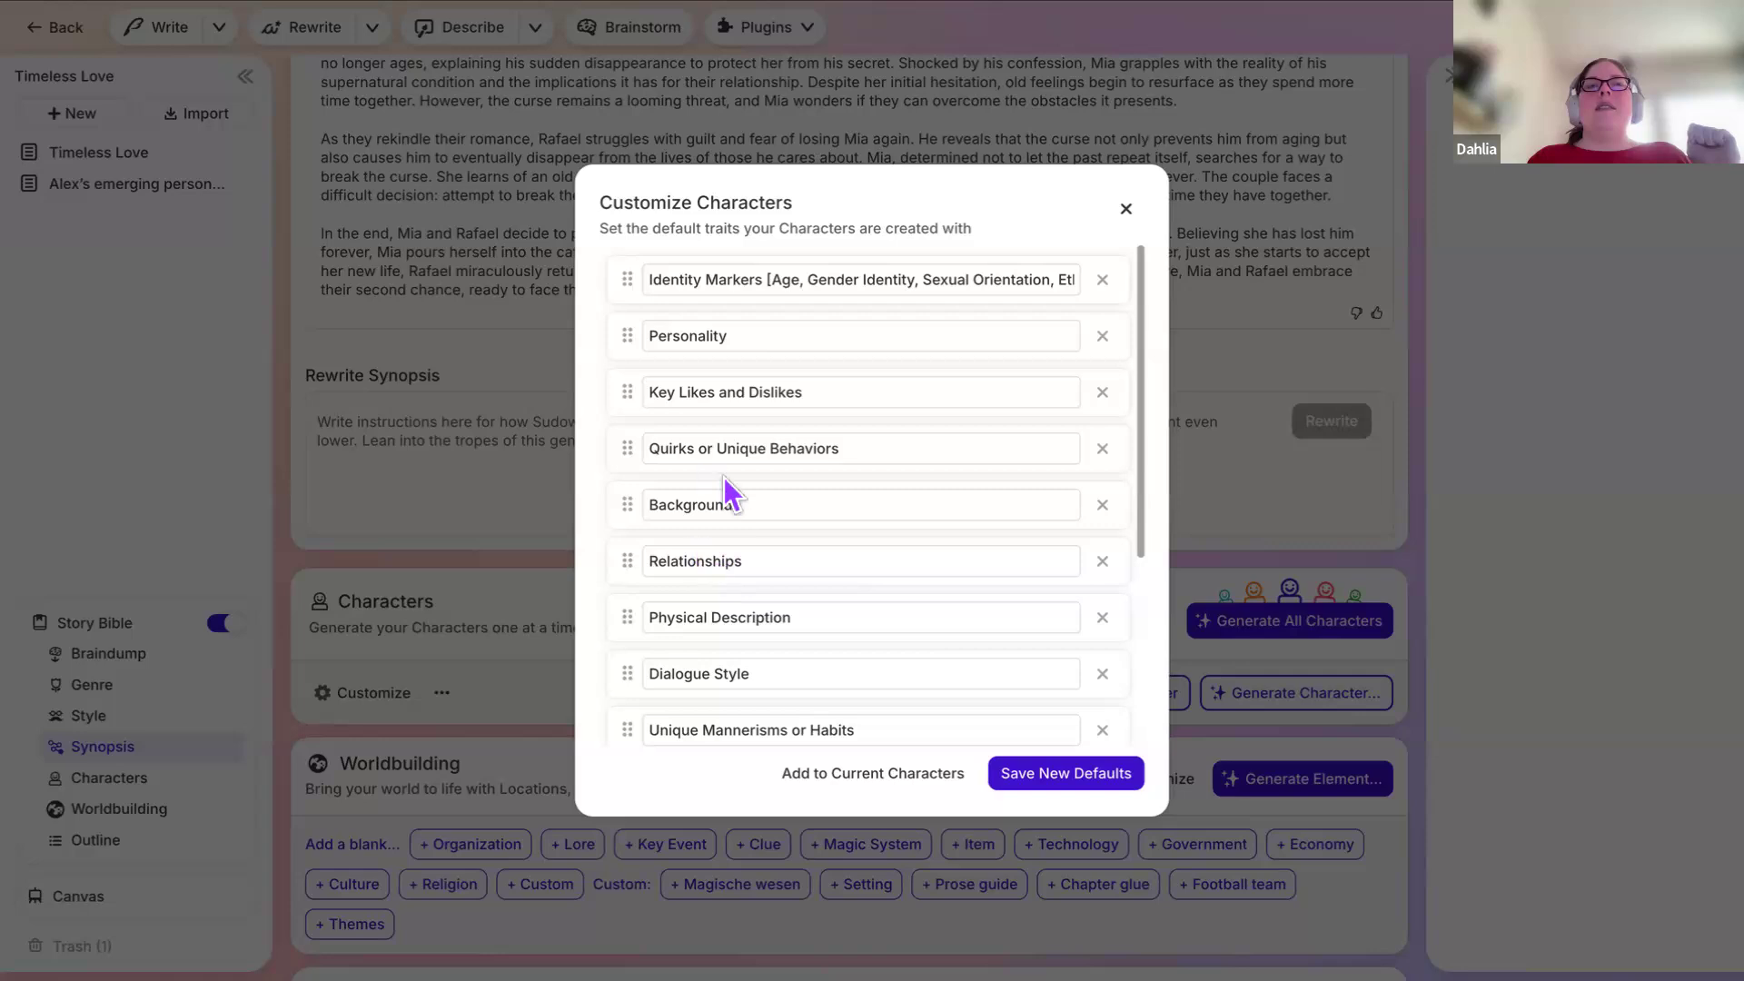
scroll(724, 718, down, 4)
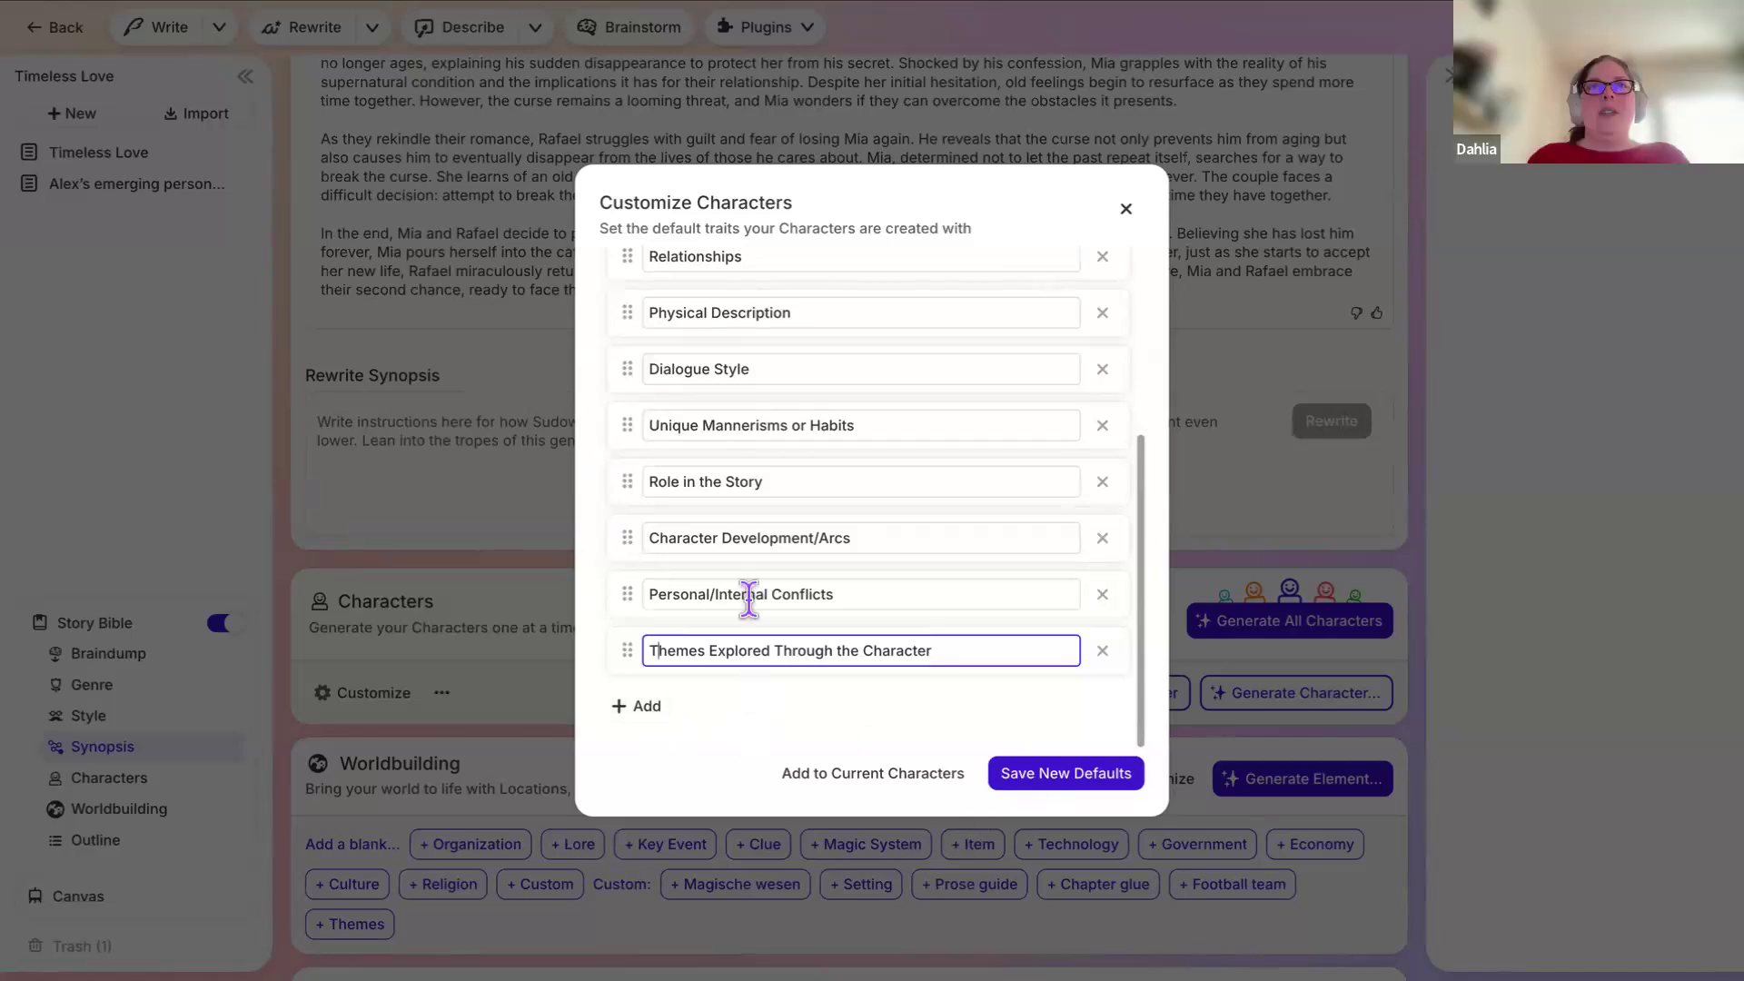
scroll(749, 599, up, 4)
scroll(749, 599, down, 4)
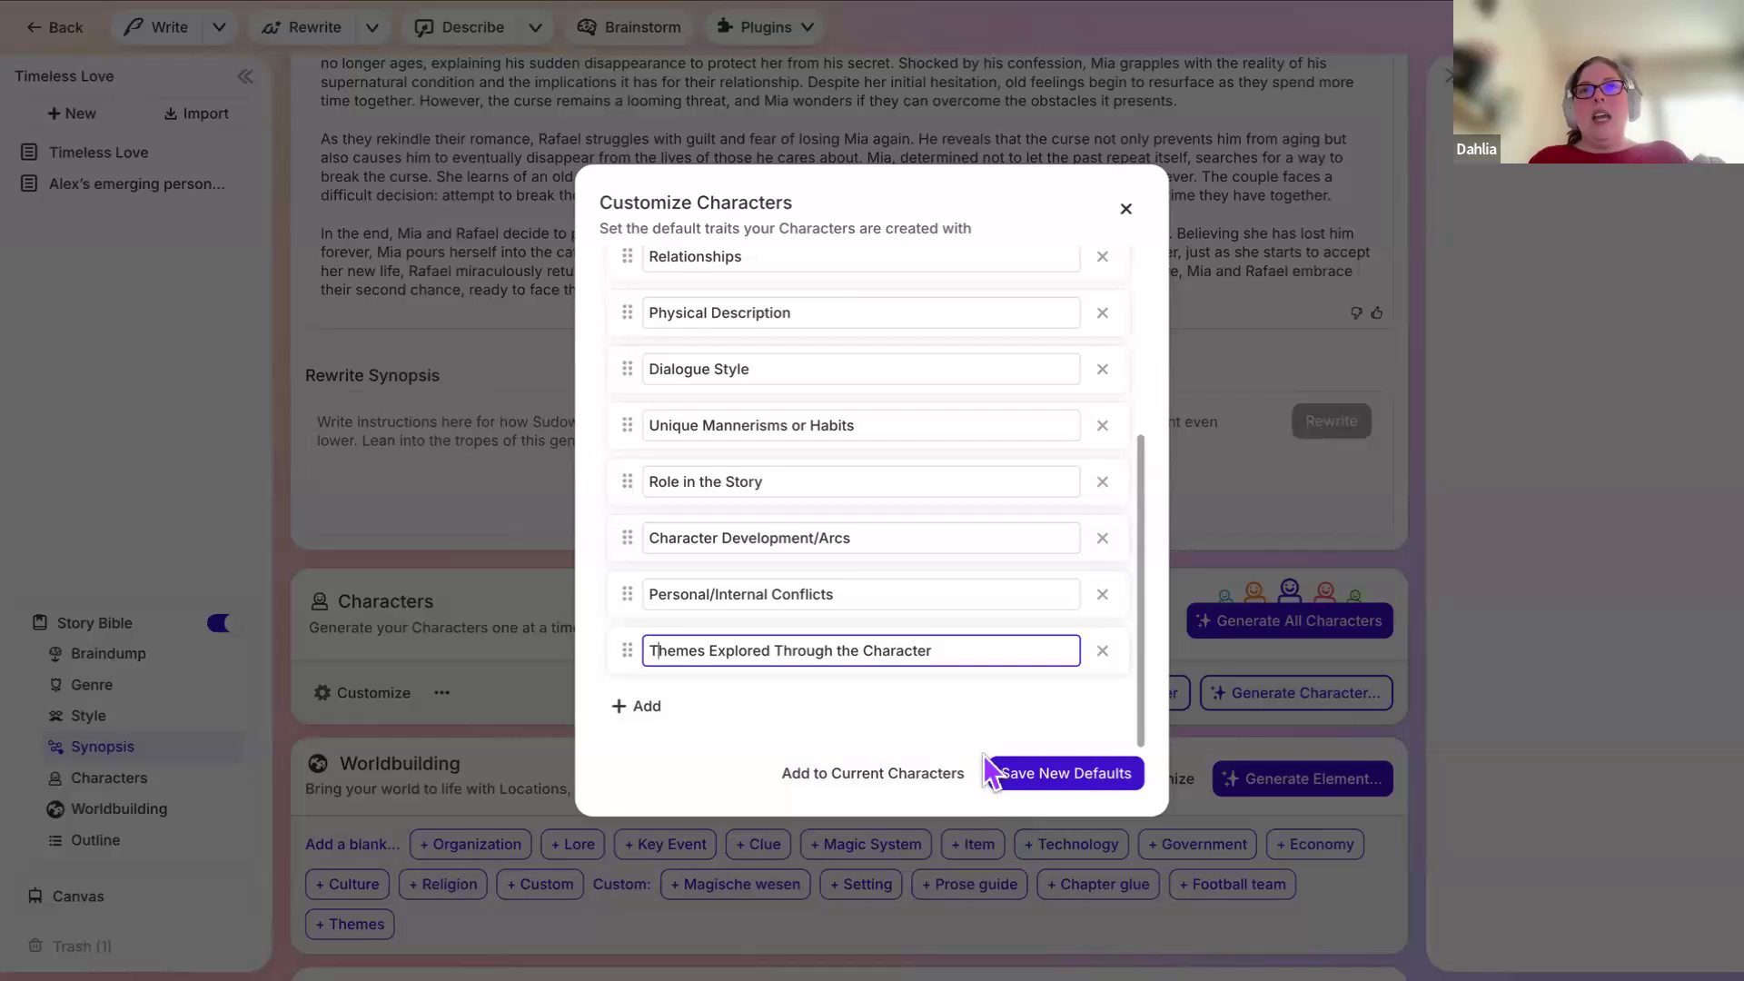
Step: Add a blank trait below Themes Explored Through the Character and remove it again
click(641, 723)
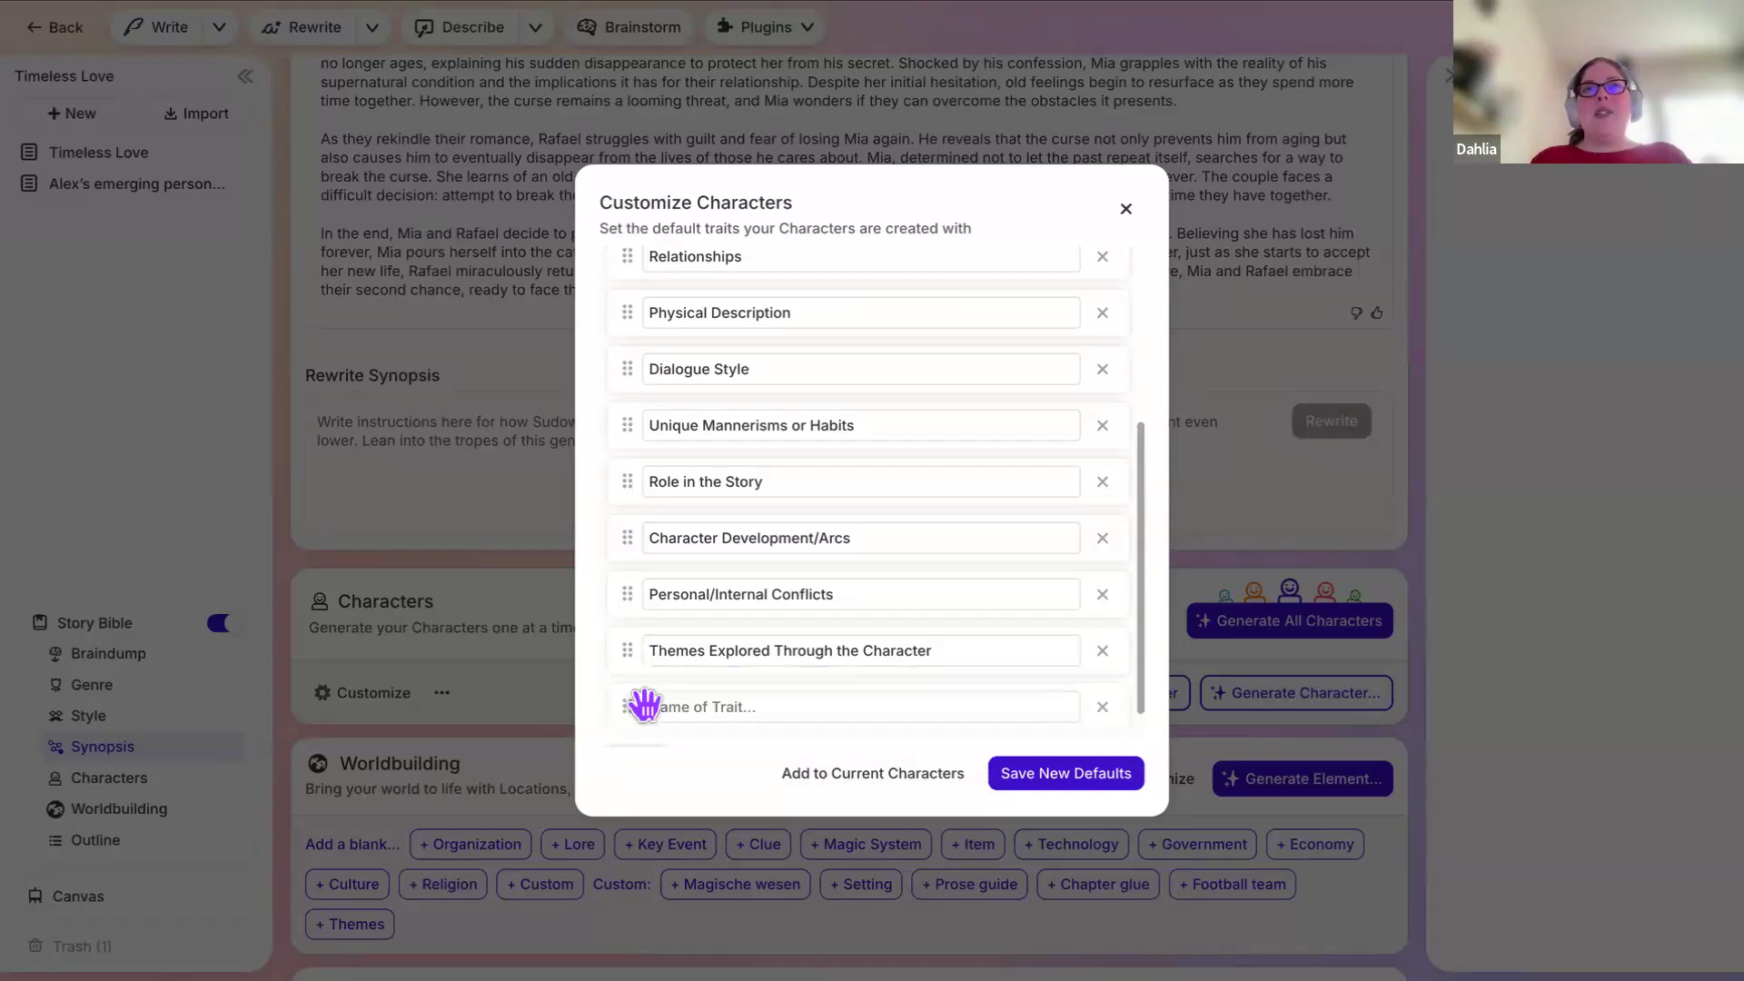
click(1102, 707)
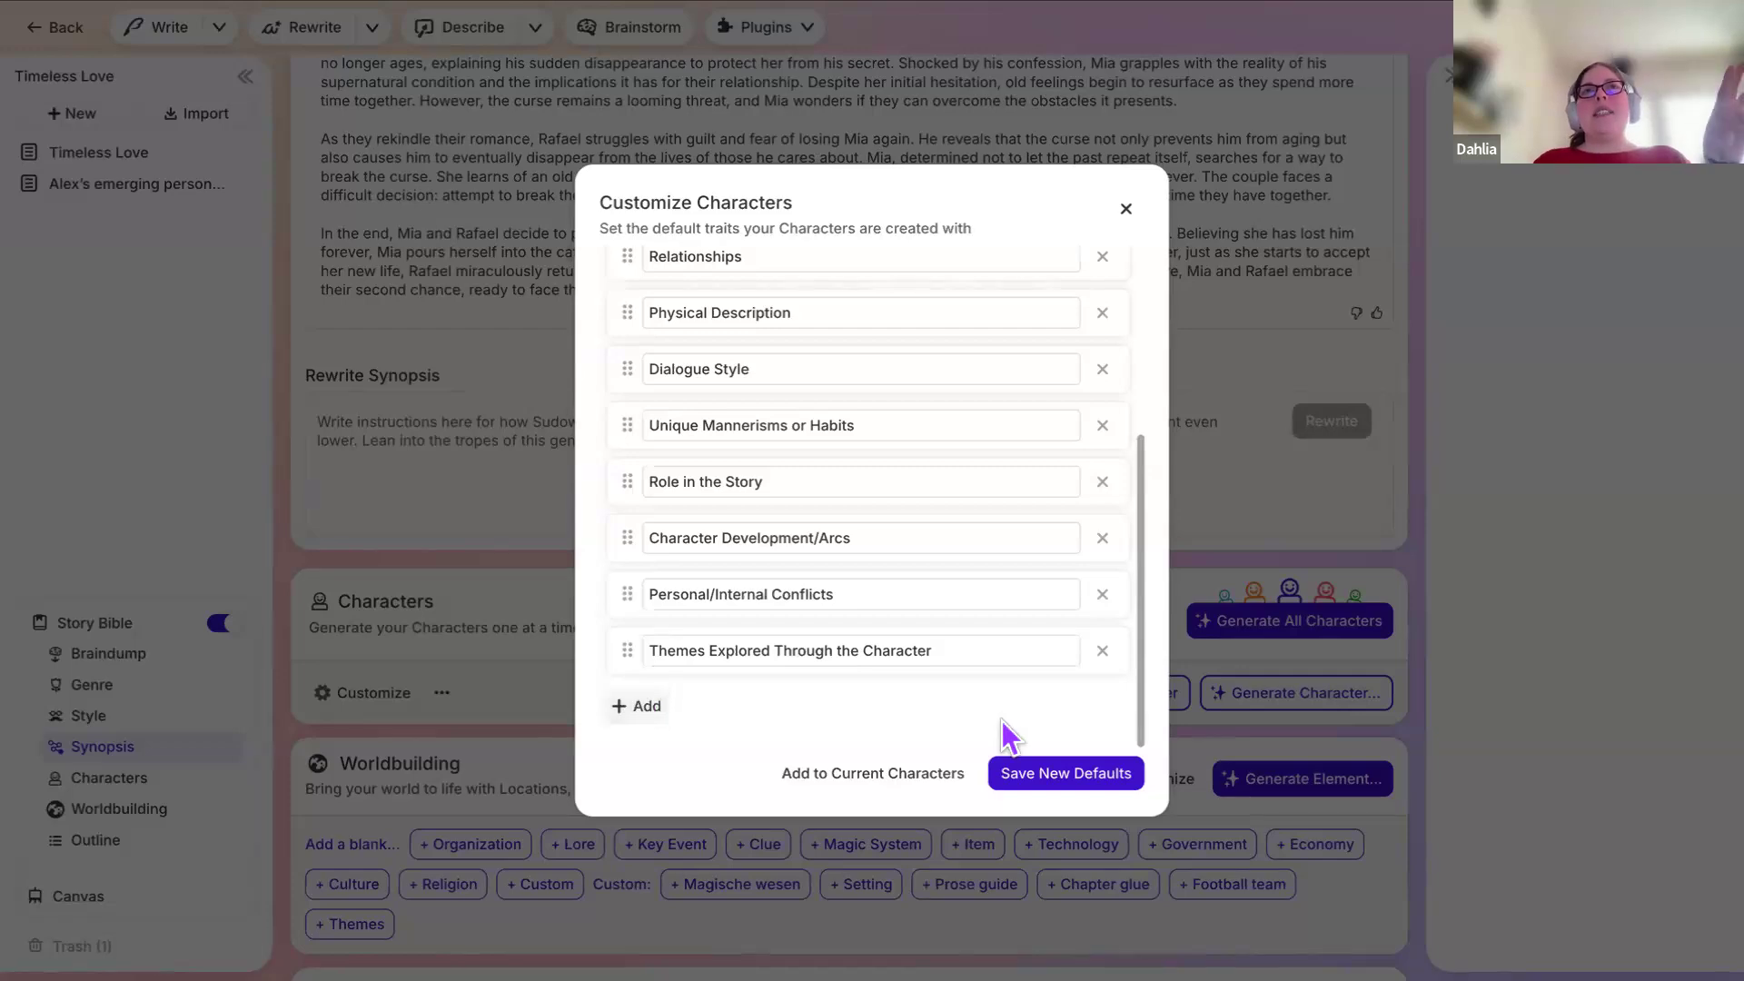
Step: Check the default character traits once more and save them as the new defaults
scroll(901, 407, up, 3)
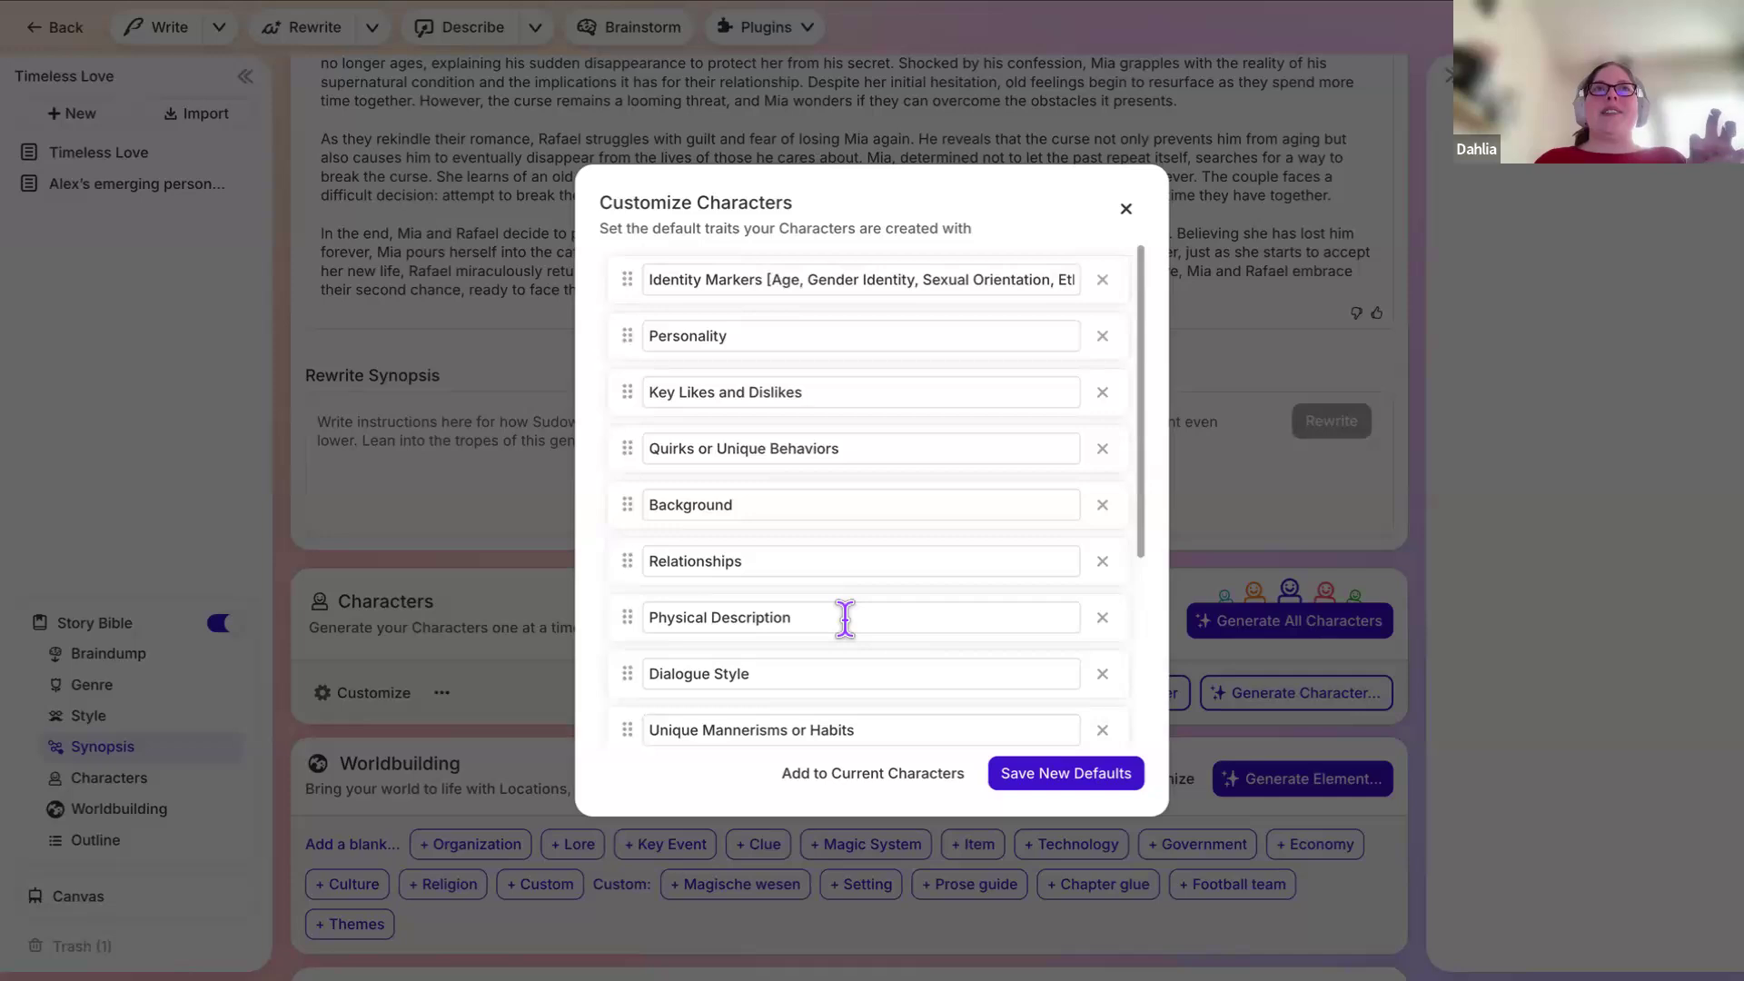
scroll(845, 618, down, 3)
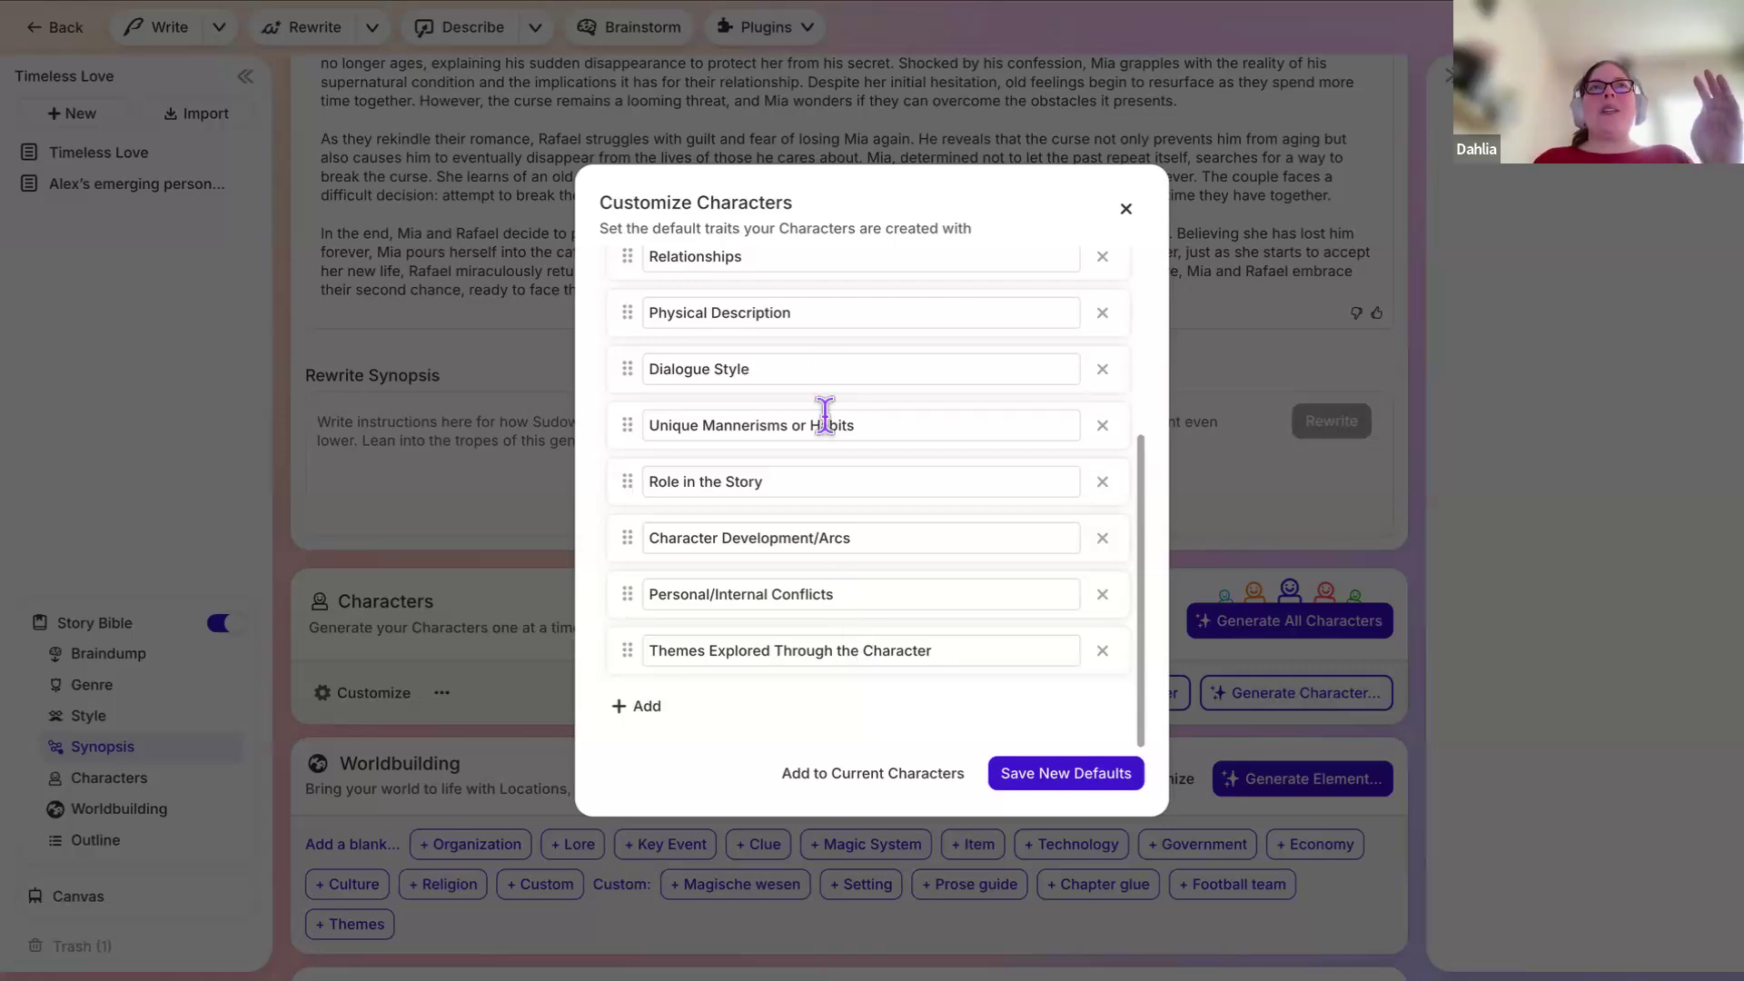
scroll(824, 414, up, 4)
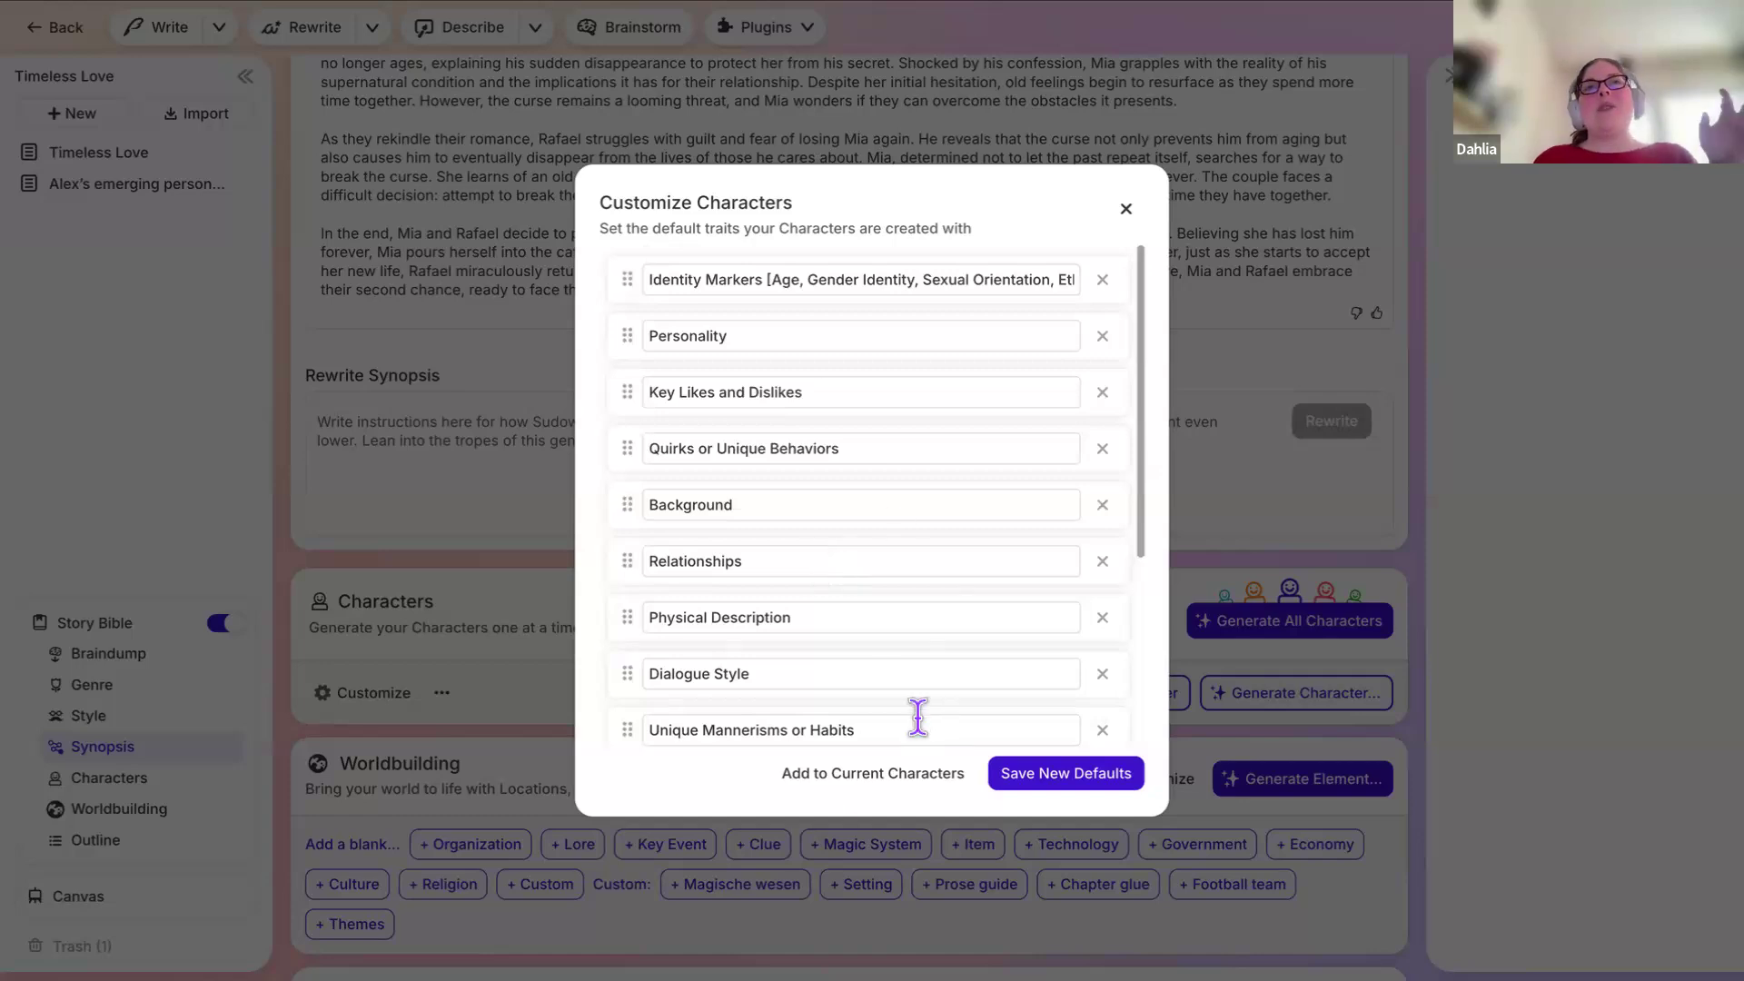
scroll(916, 714, down, 3)
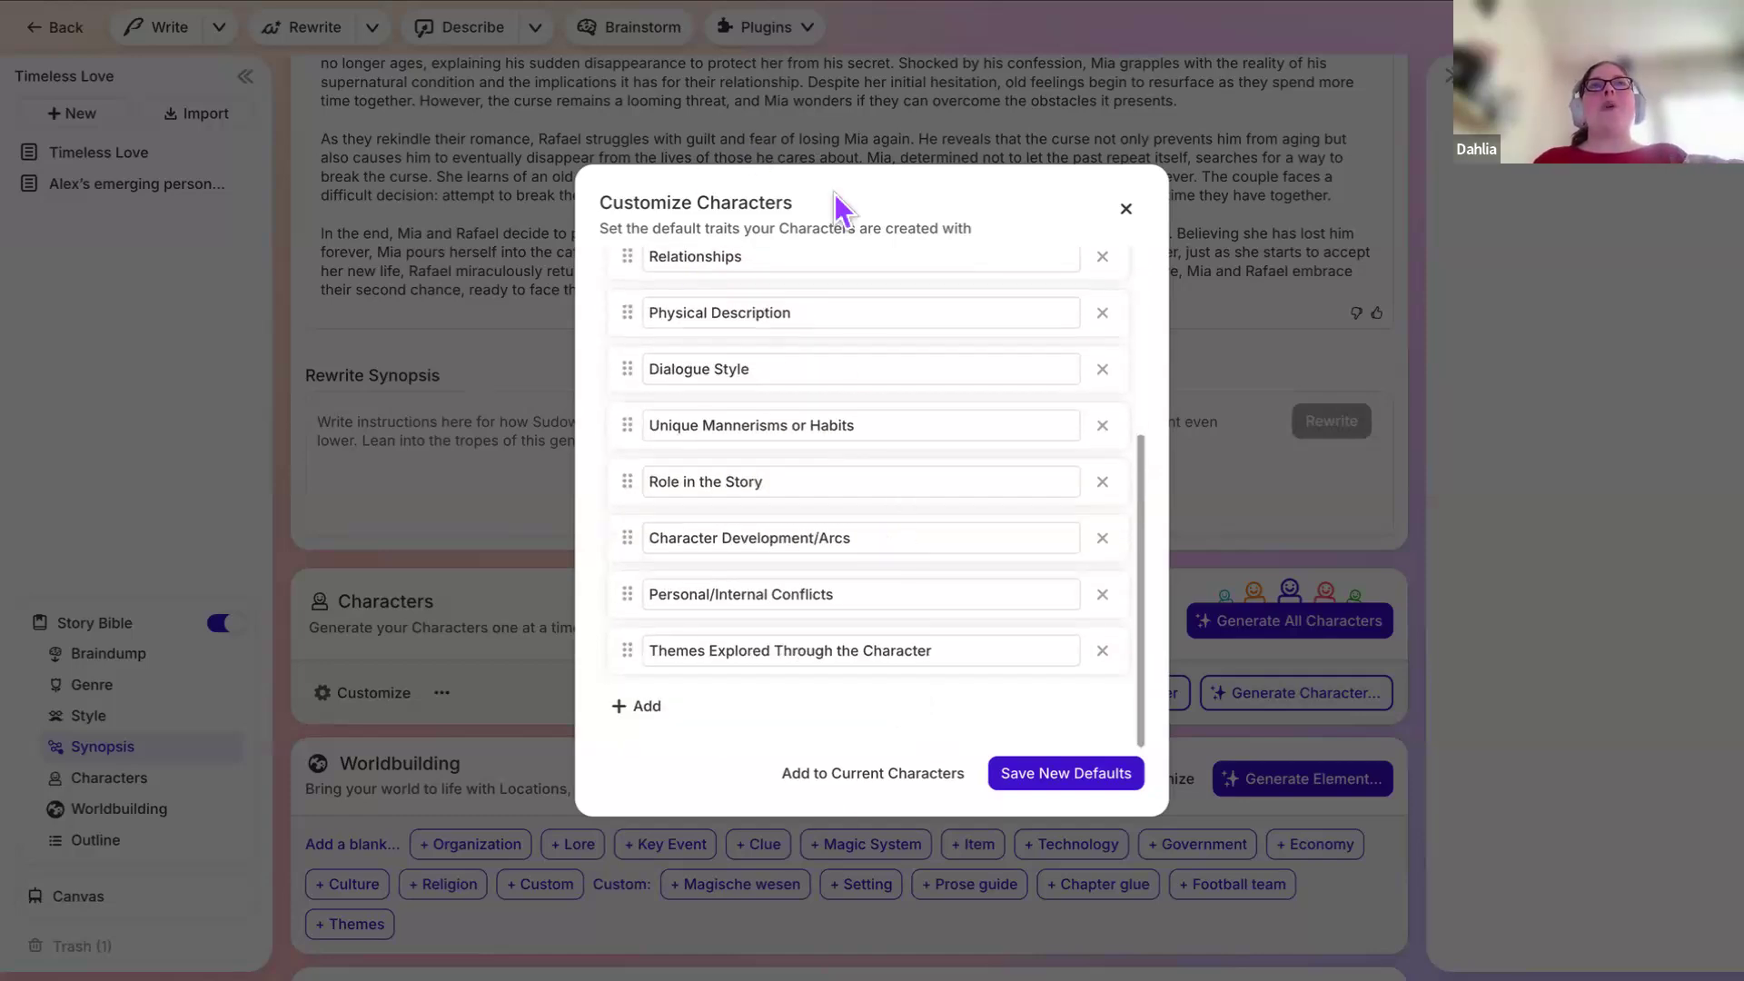
scroll(835, 709, up, 3)
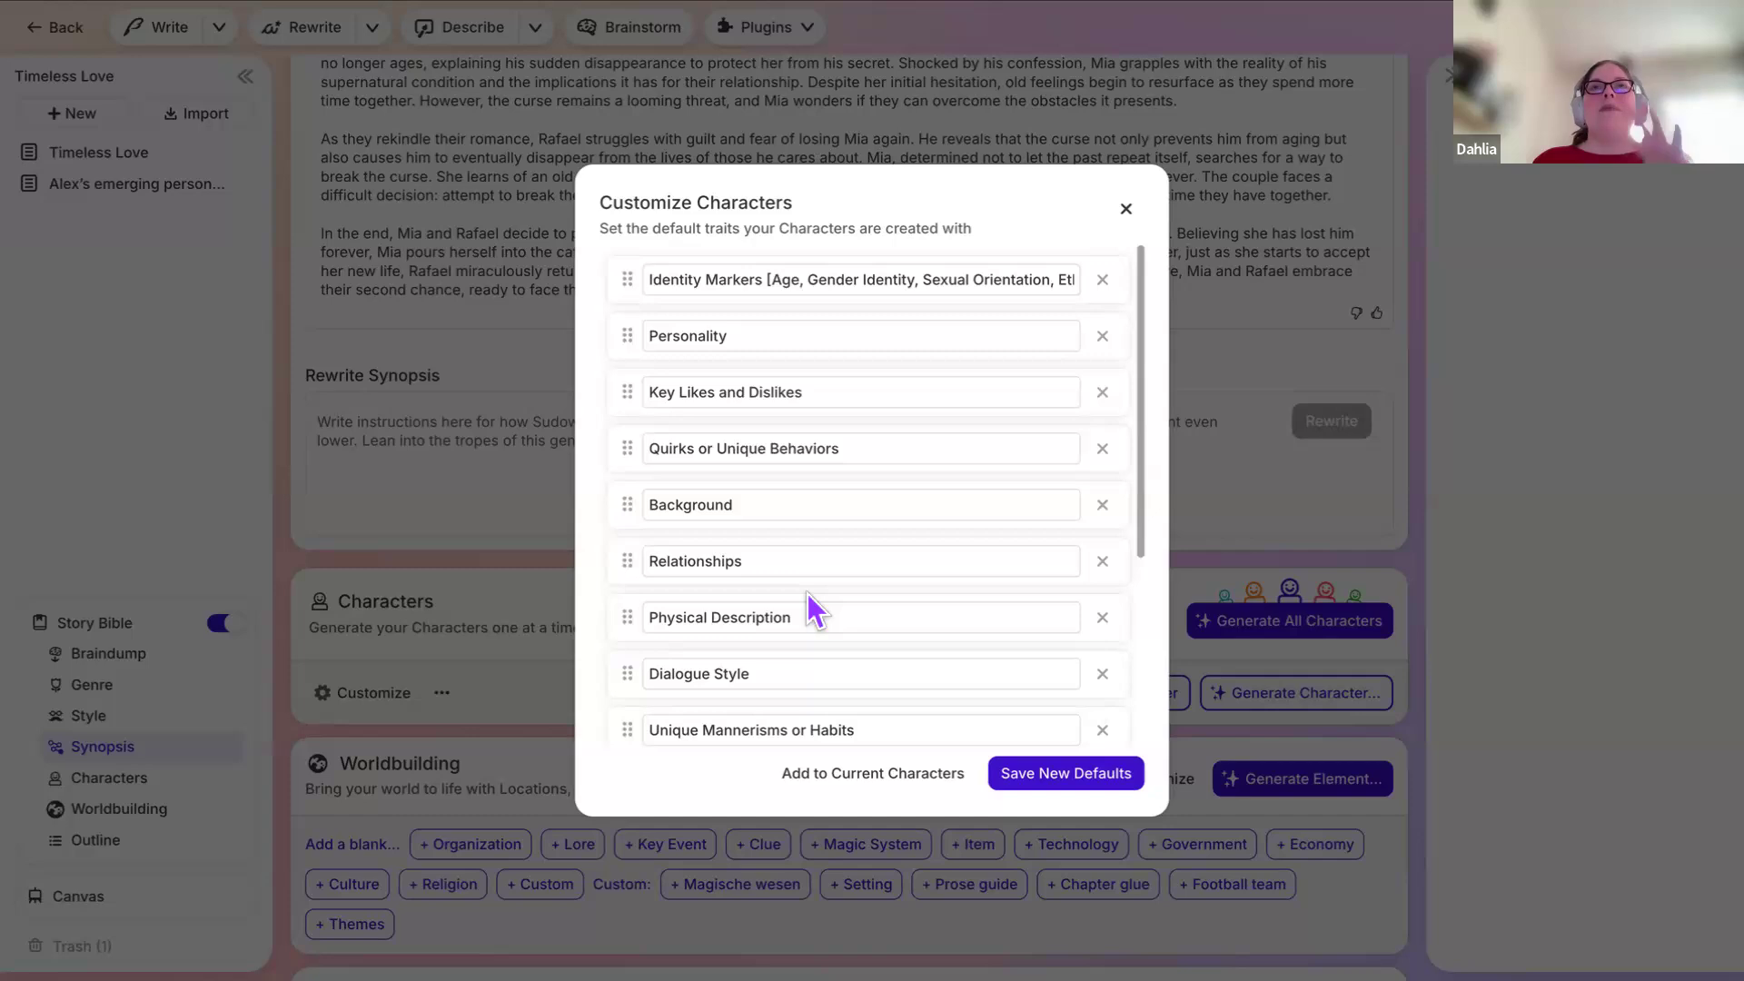
scroll(807, 595, down, 2)
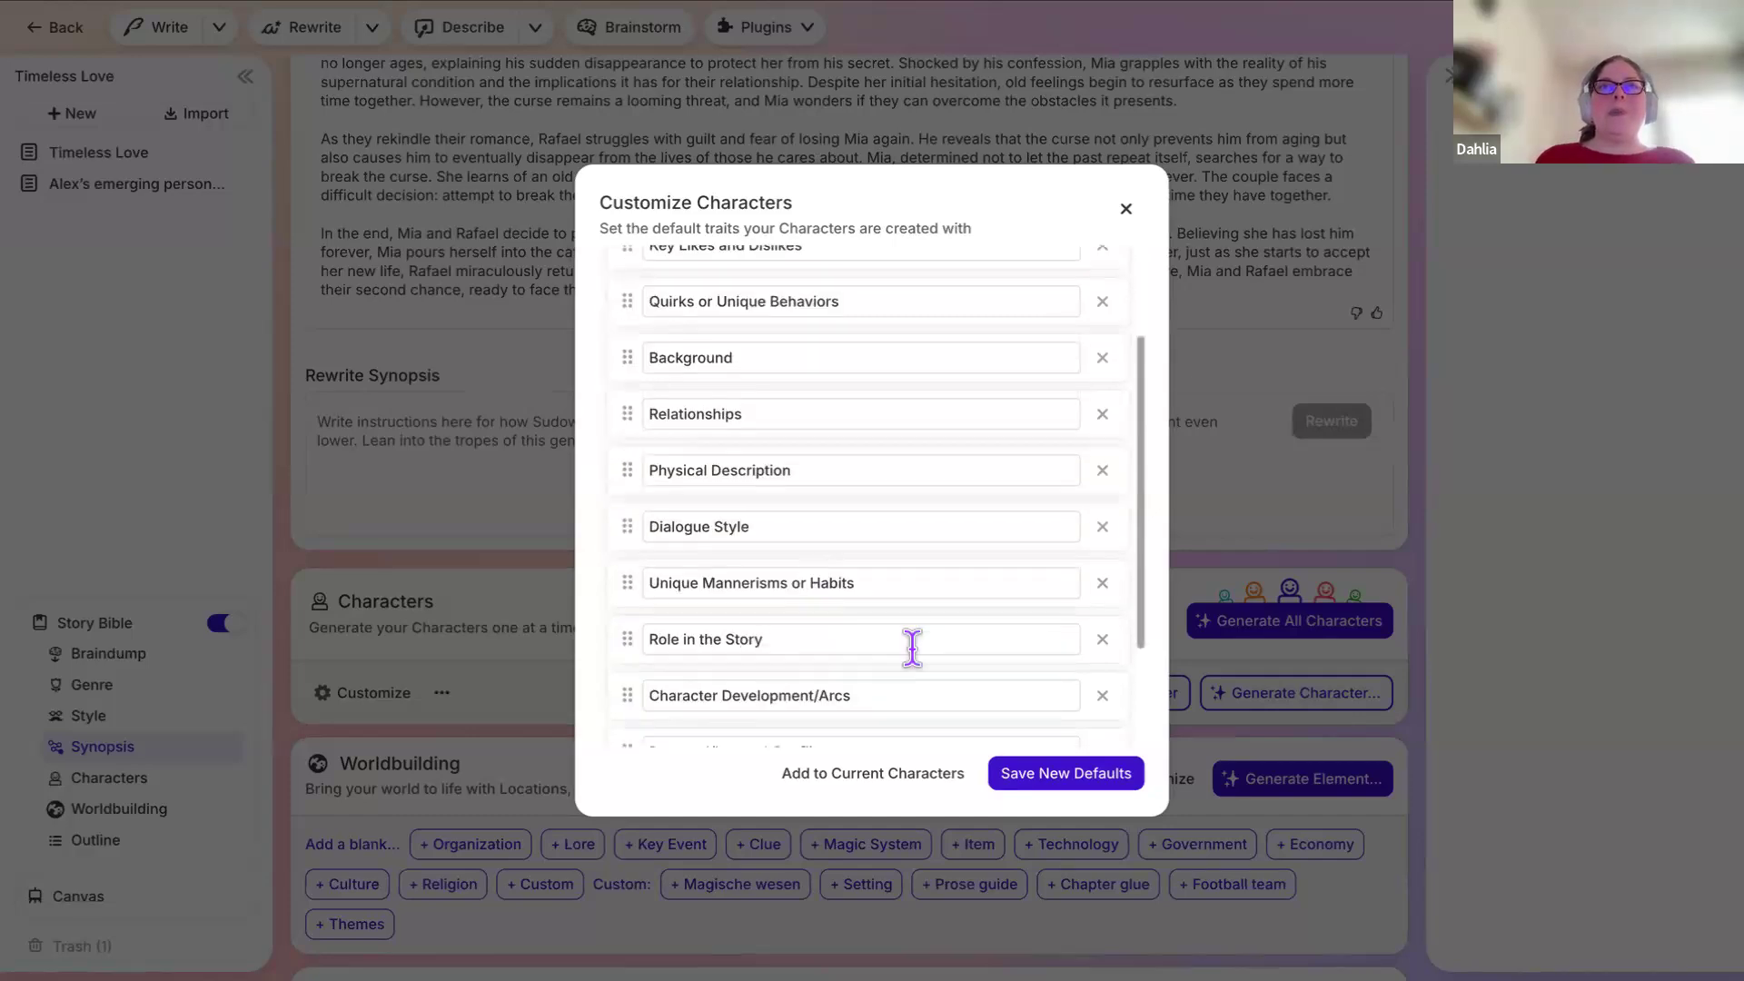
click(1039, 778)
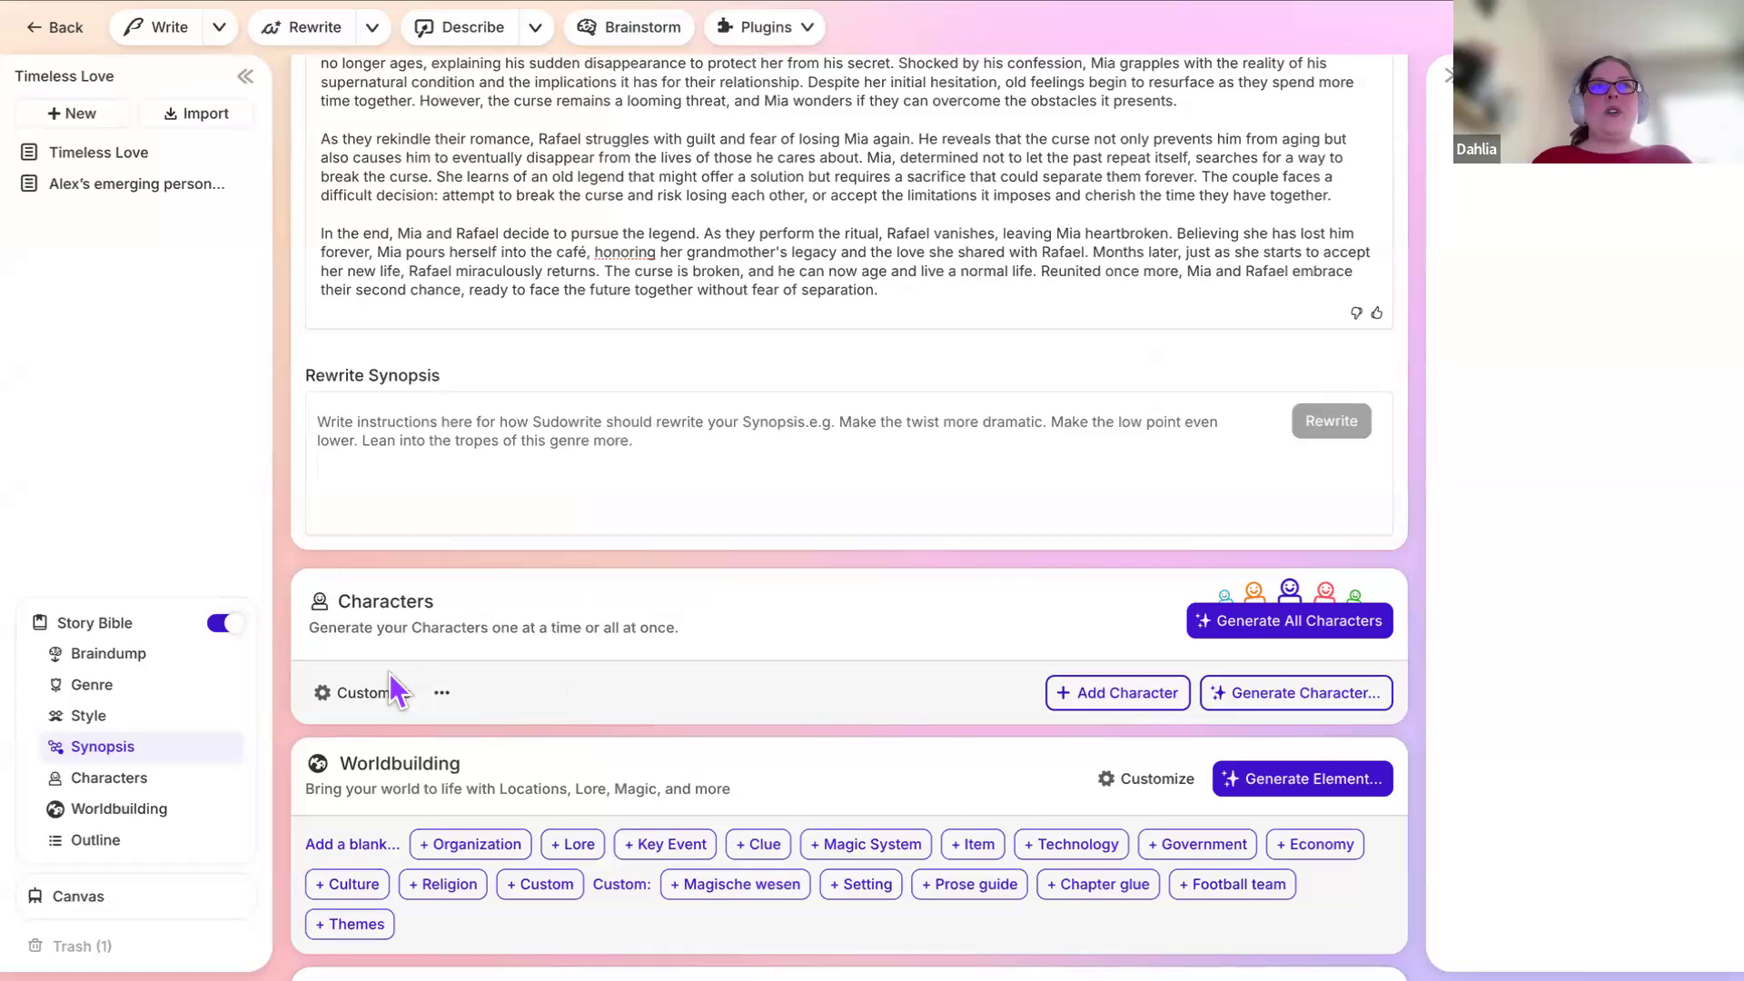
Step: Open the character import window, examine its file upload and paste options, and close it without importing
click(454, 693)
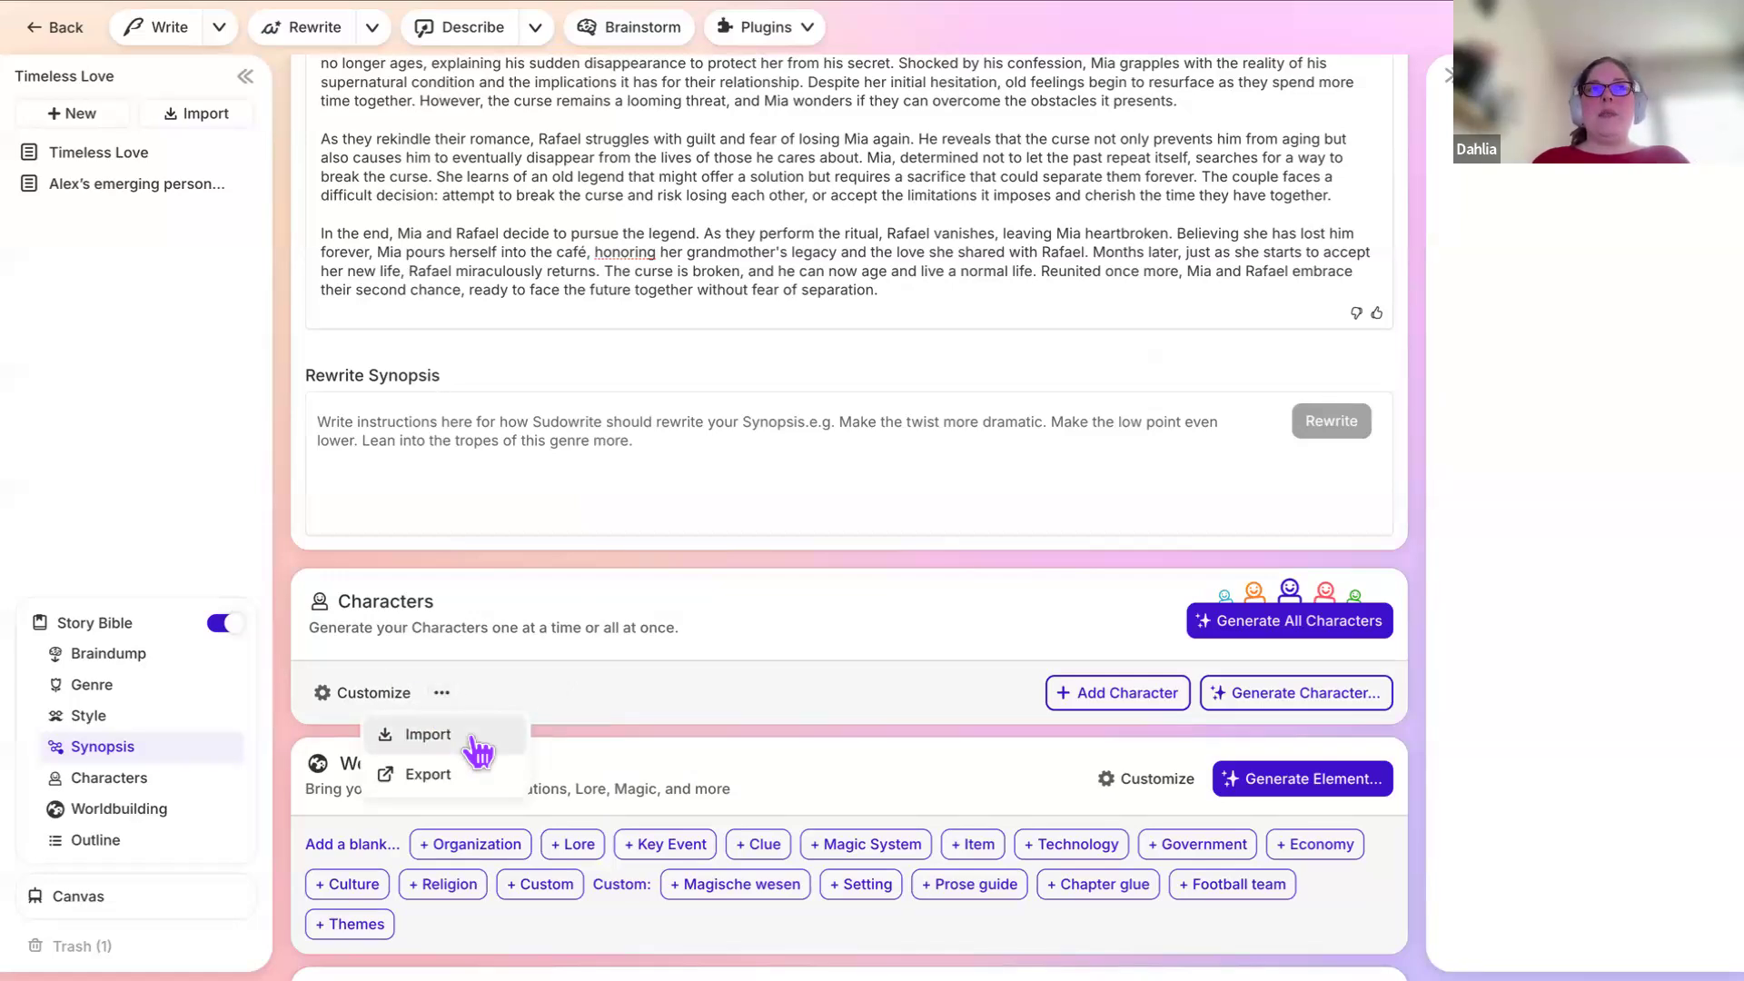
click(428, 735)
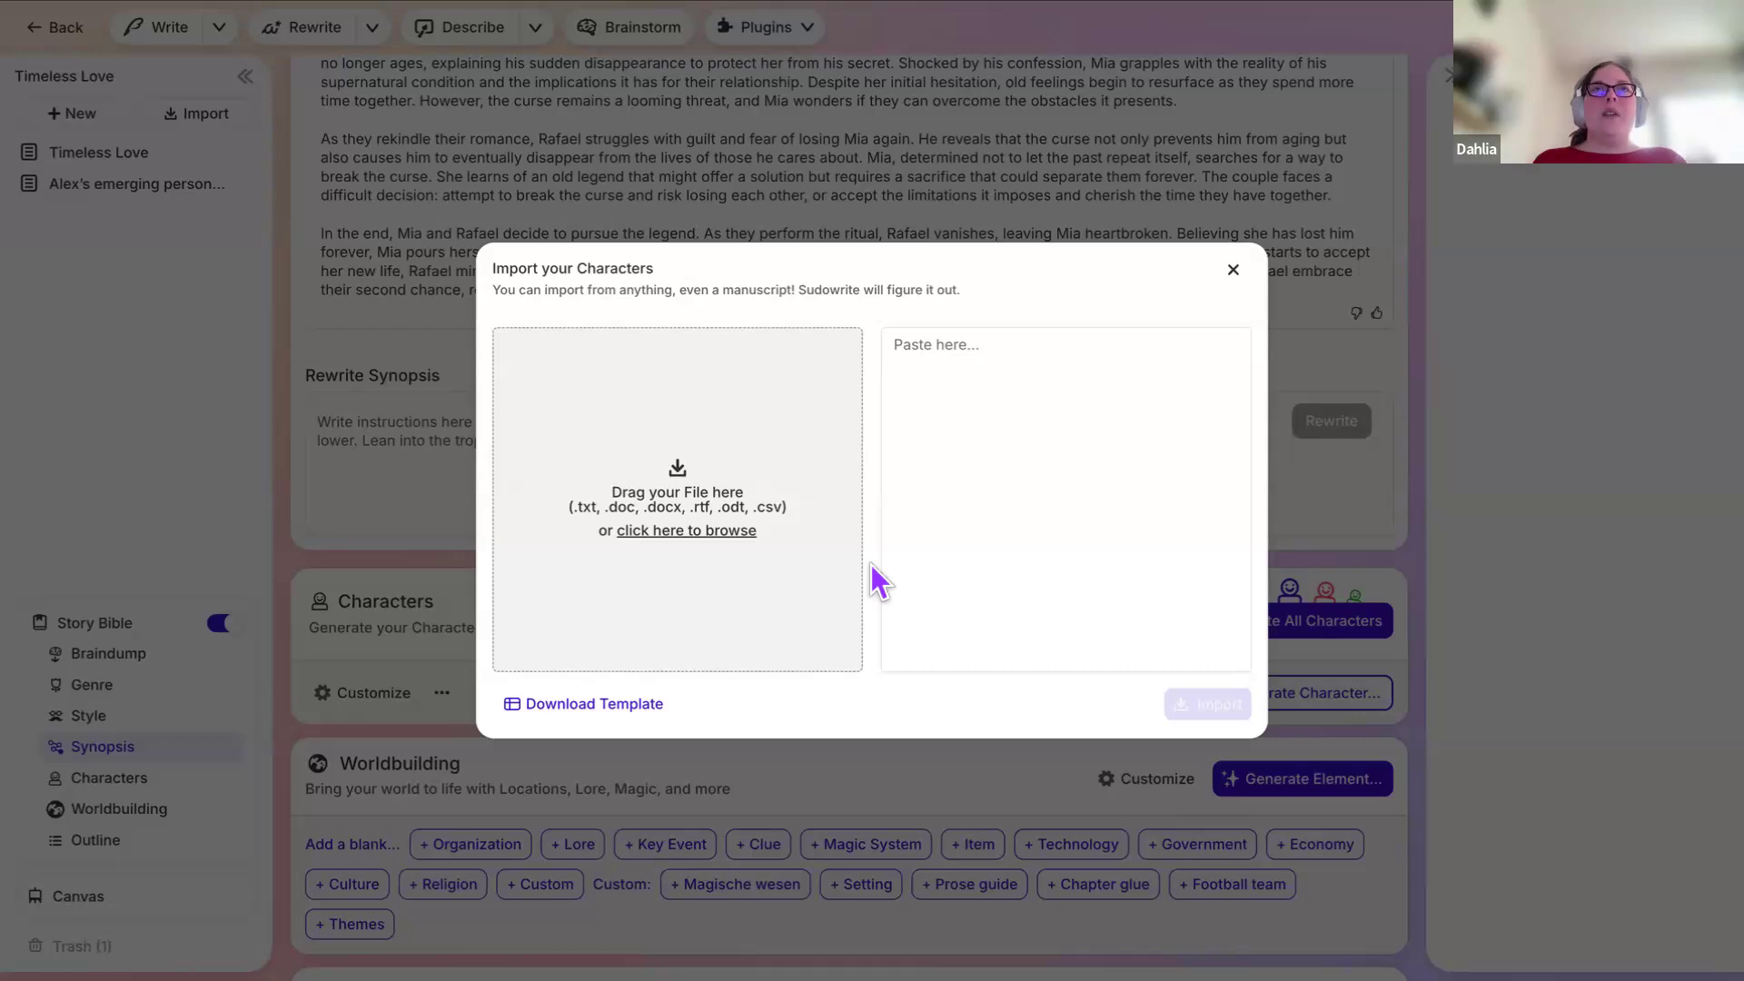
click(966, 360)
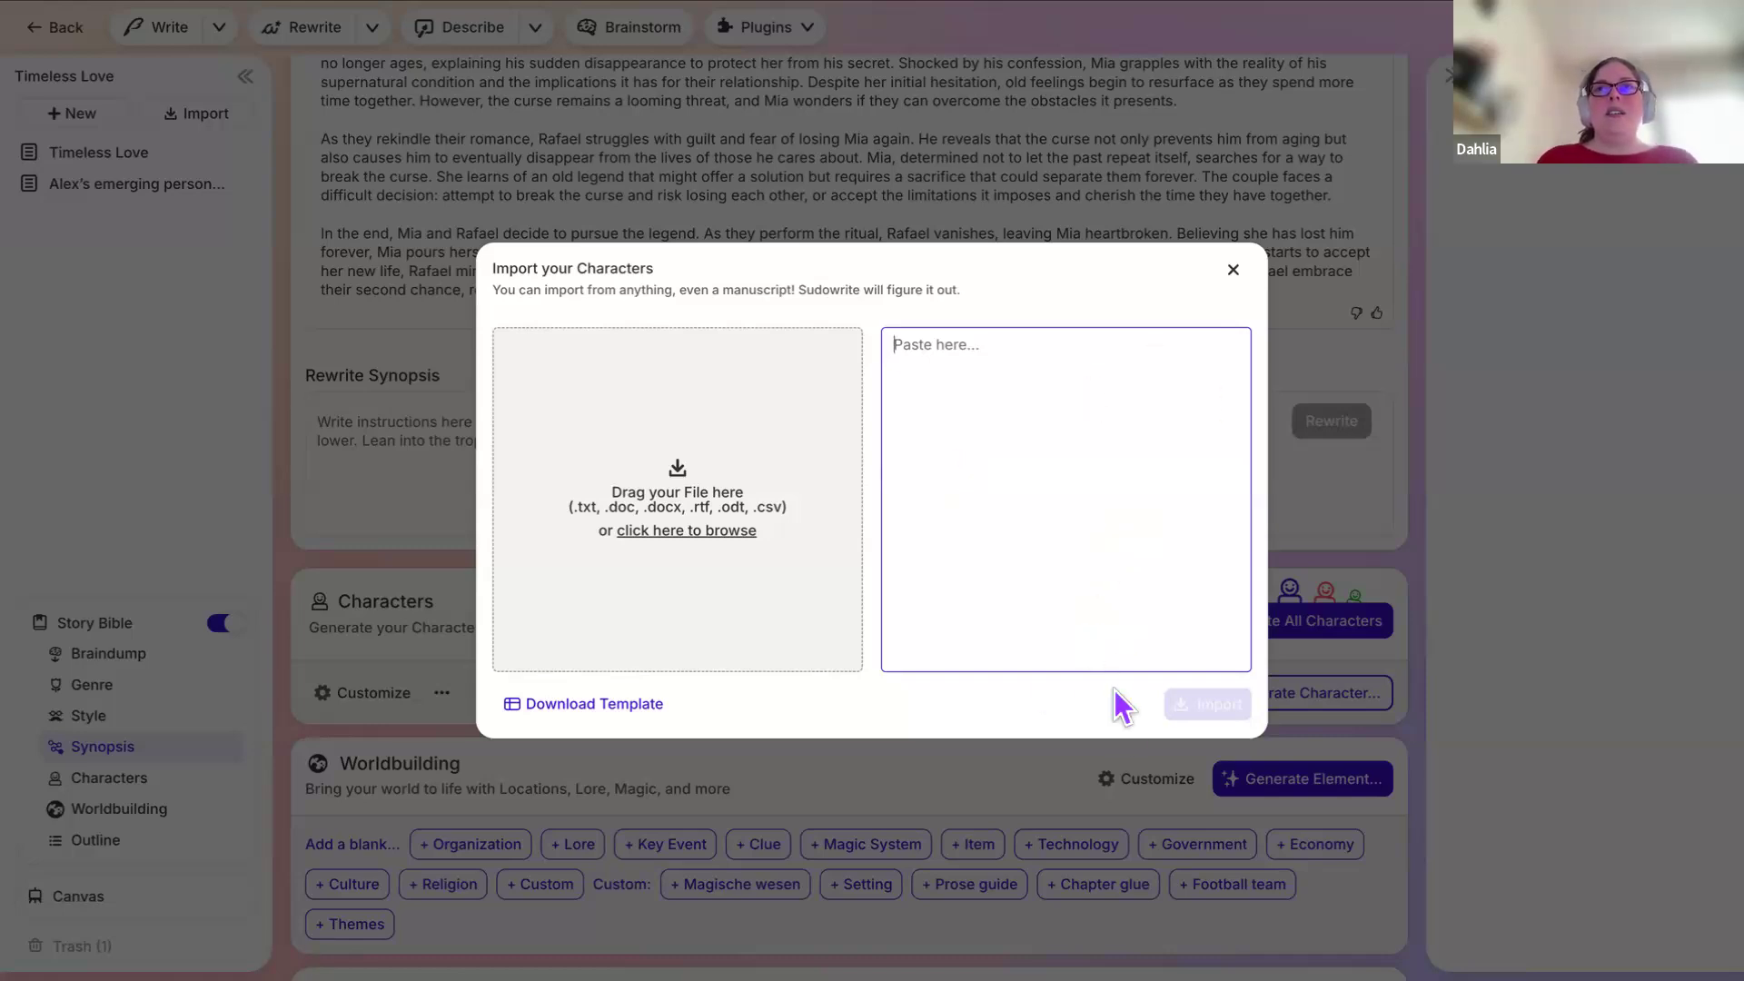
click(1234, 271)
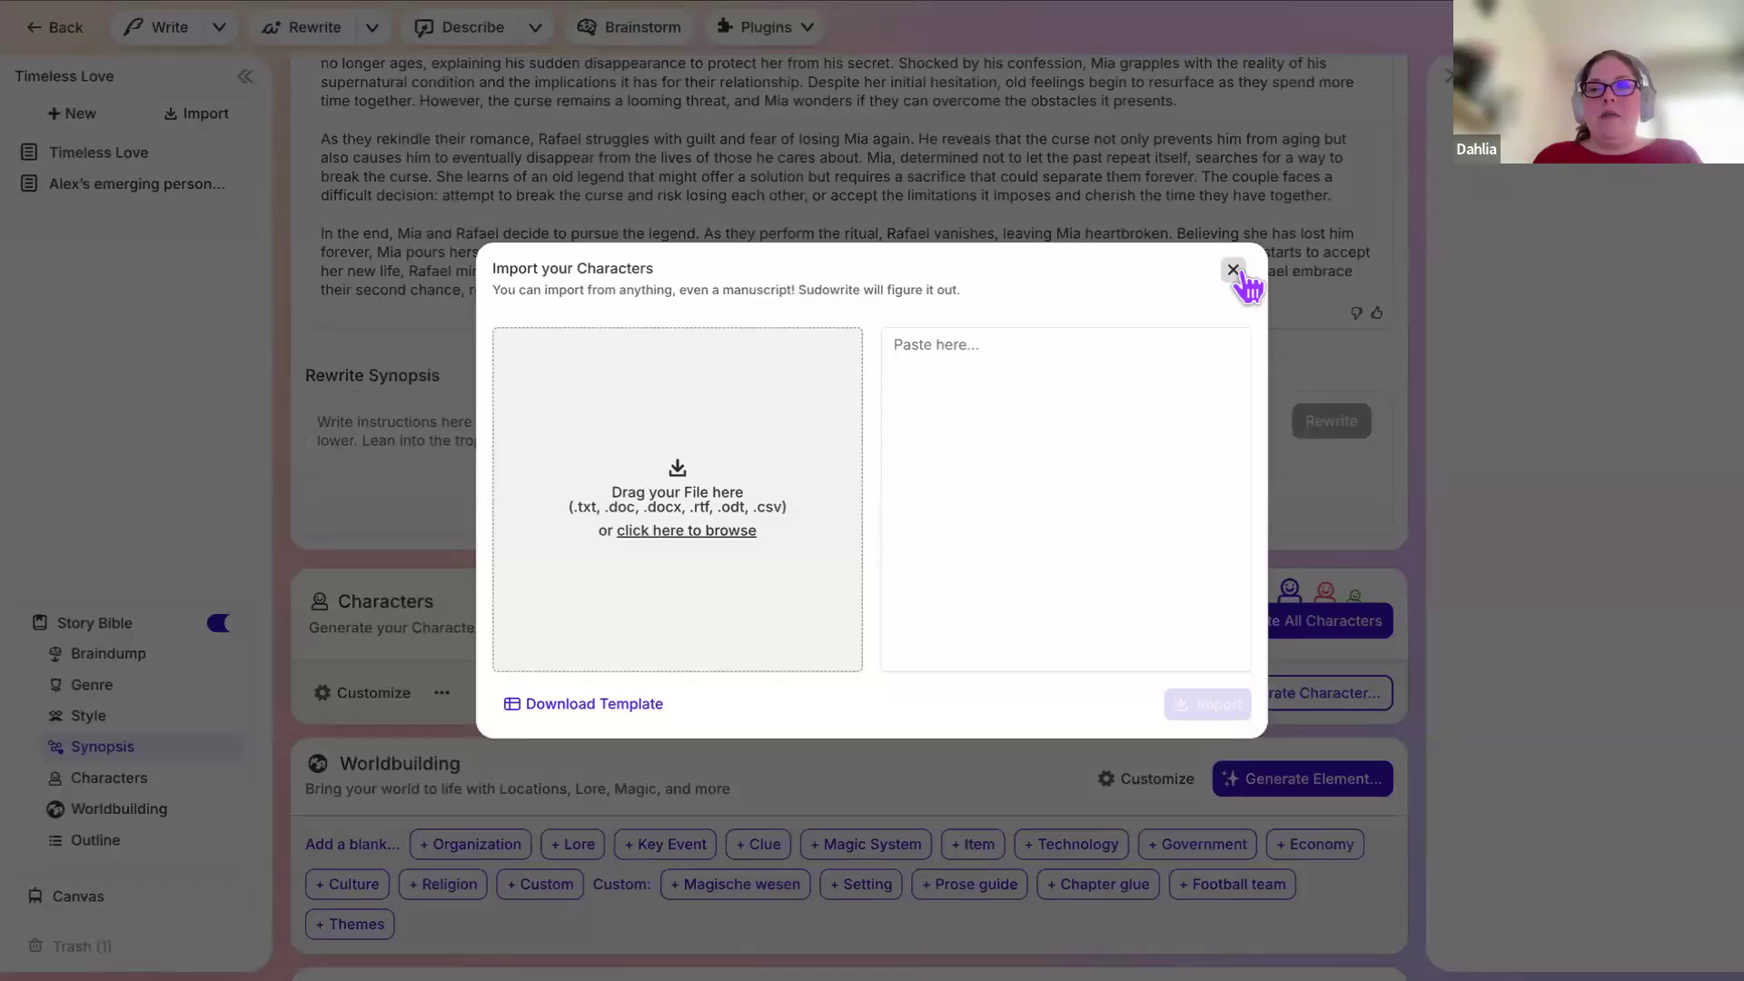
click(1235, 273)
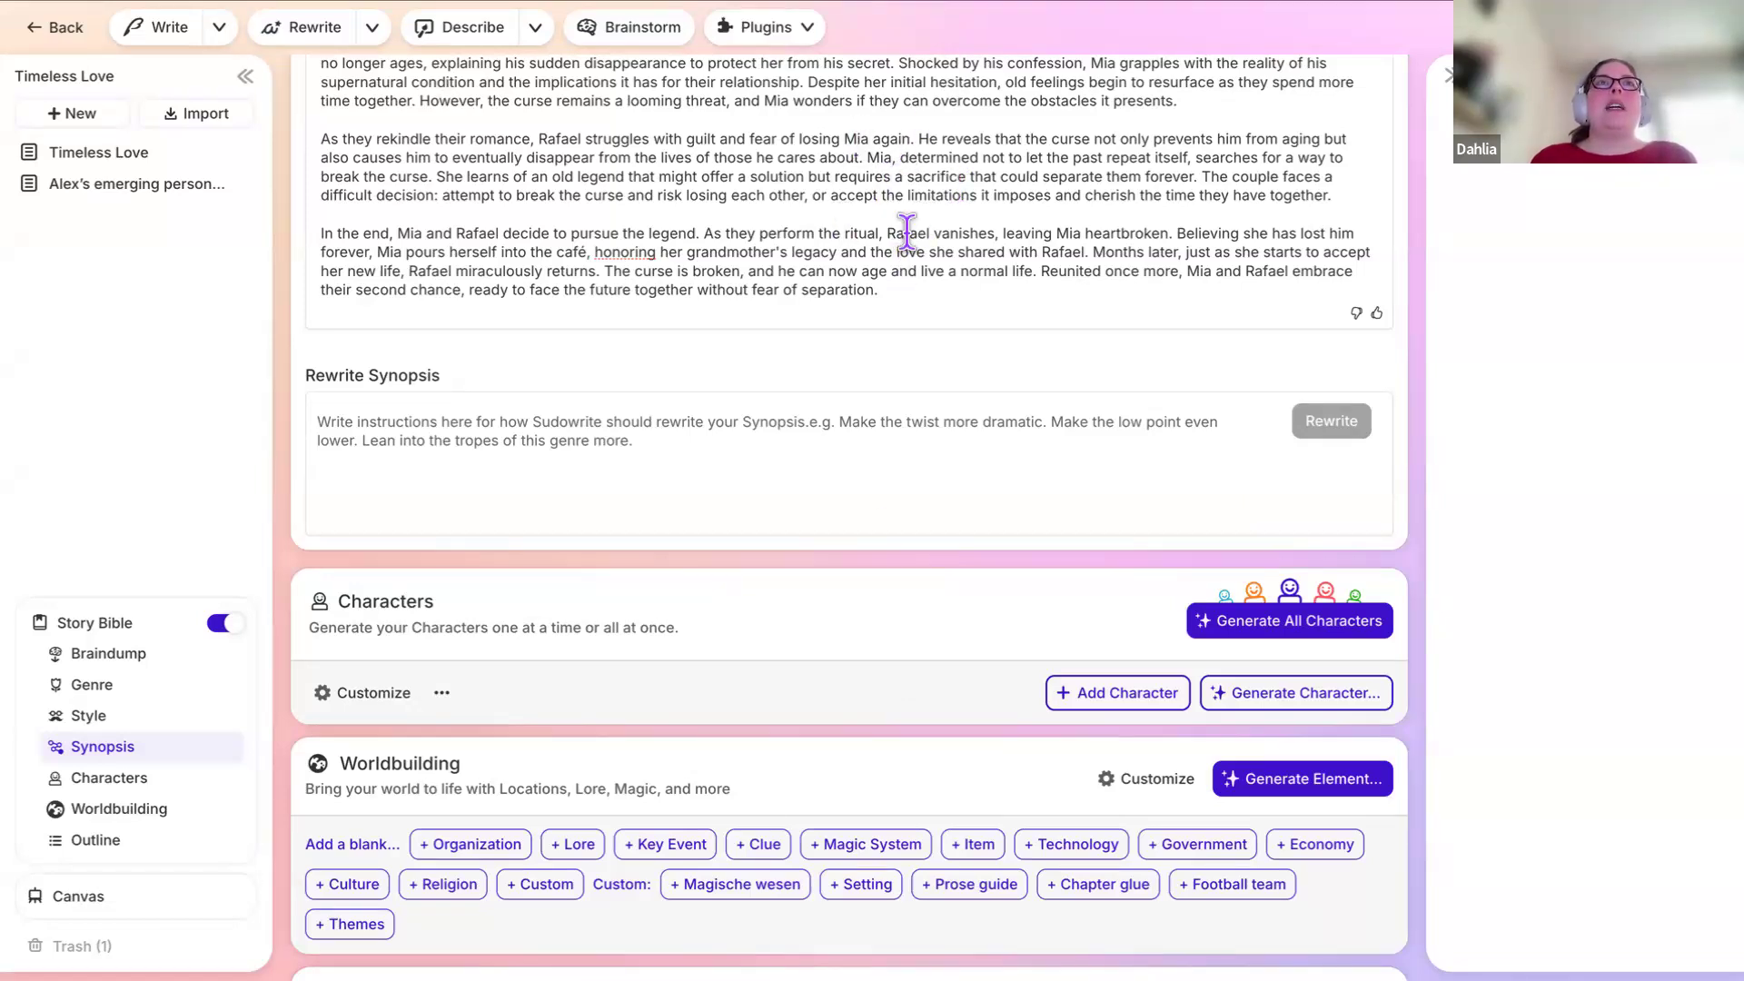
Step: Generate all Characters for the story at once from the Characters section of the Story Bible
scroll(906, 229, up, 3)
scroll(907, 229, down, 1)
scroll(907, 229, down, 1)
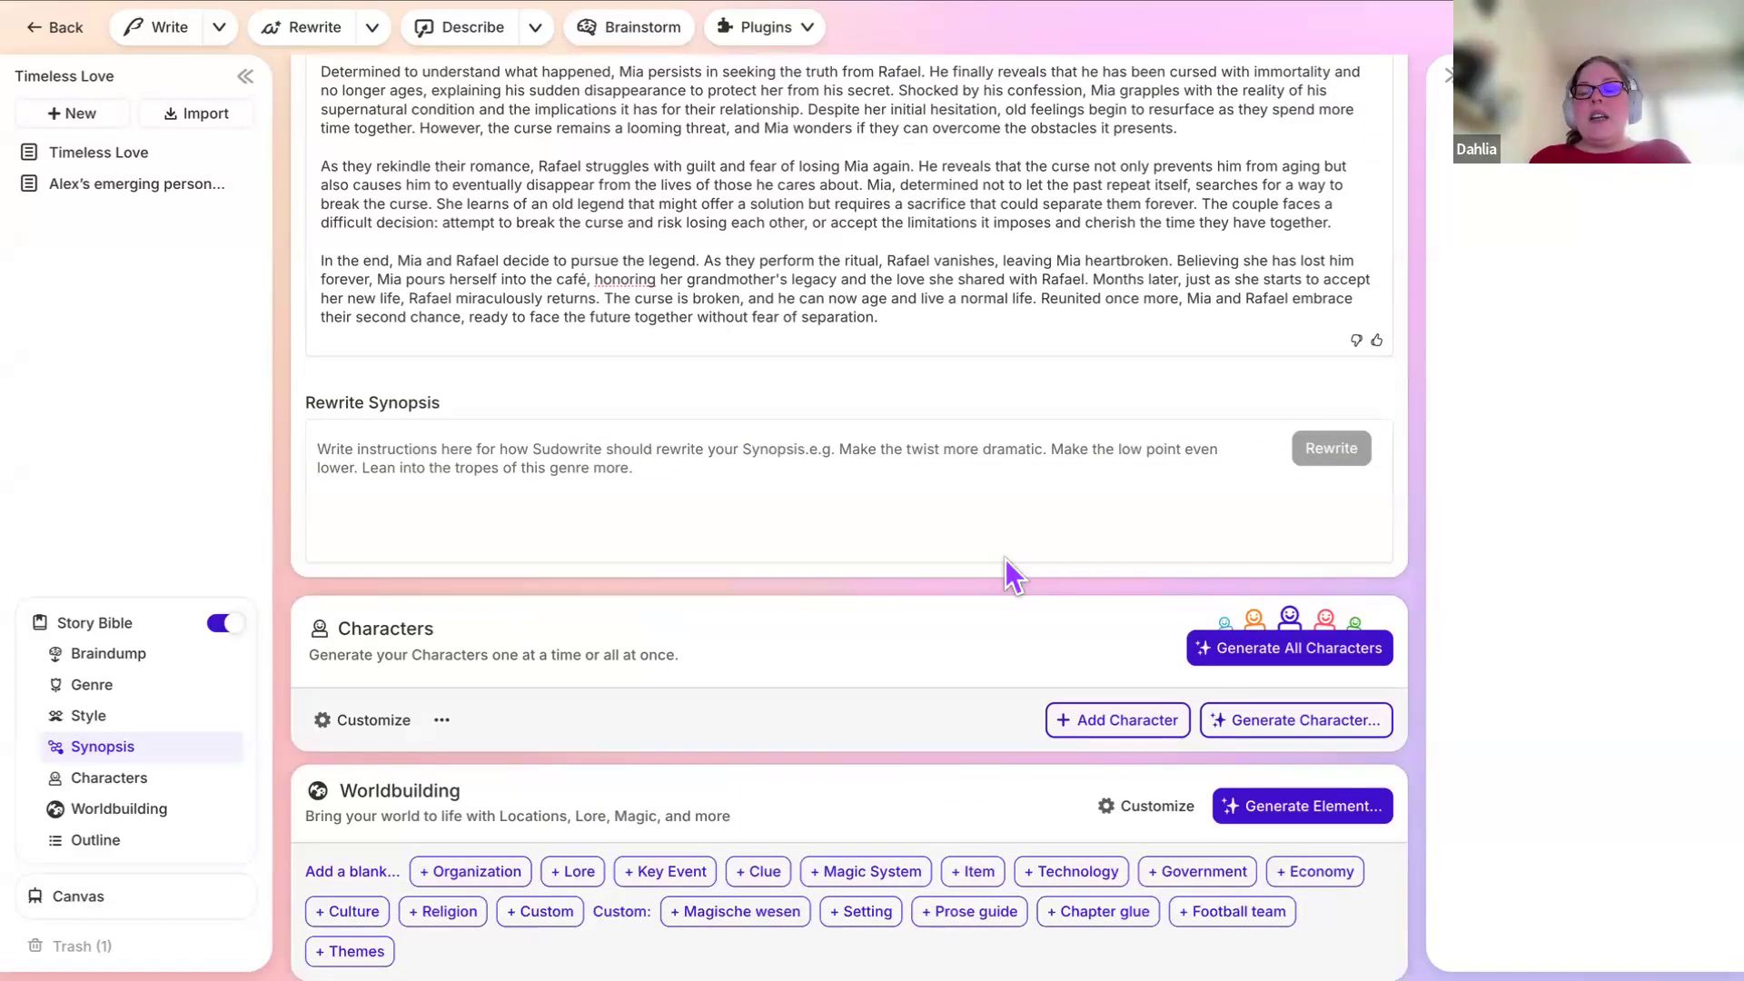
click(1290, 650)
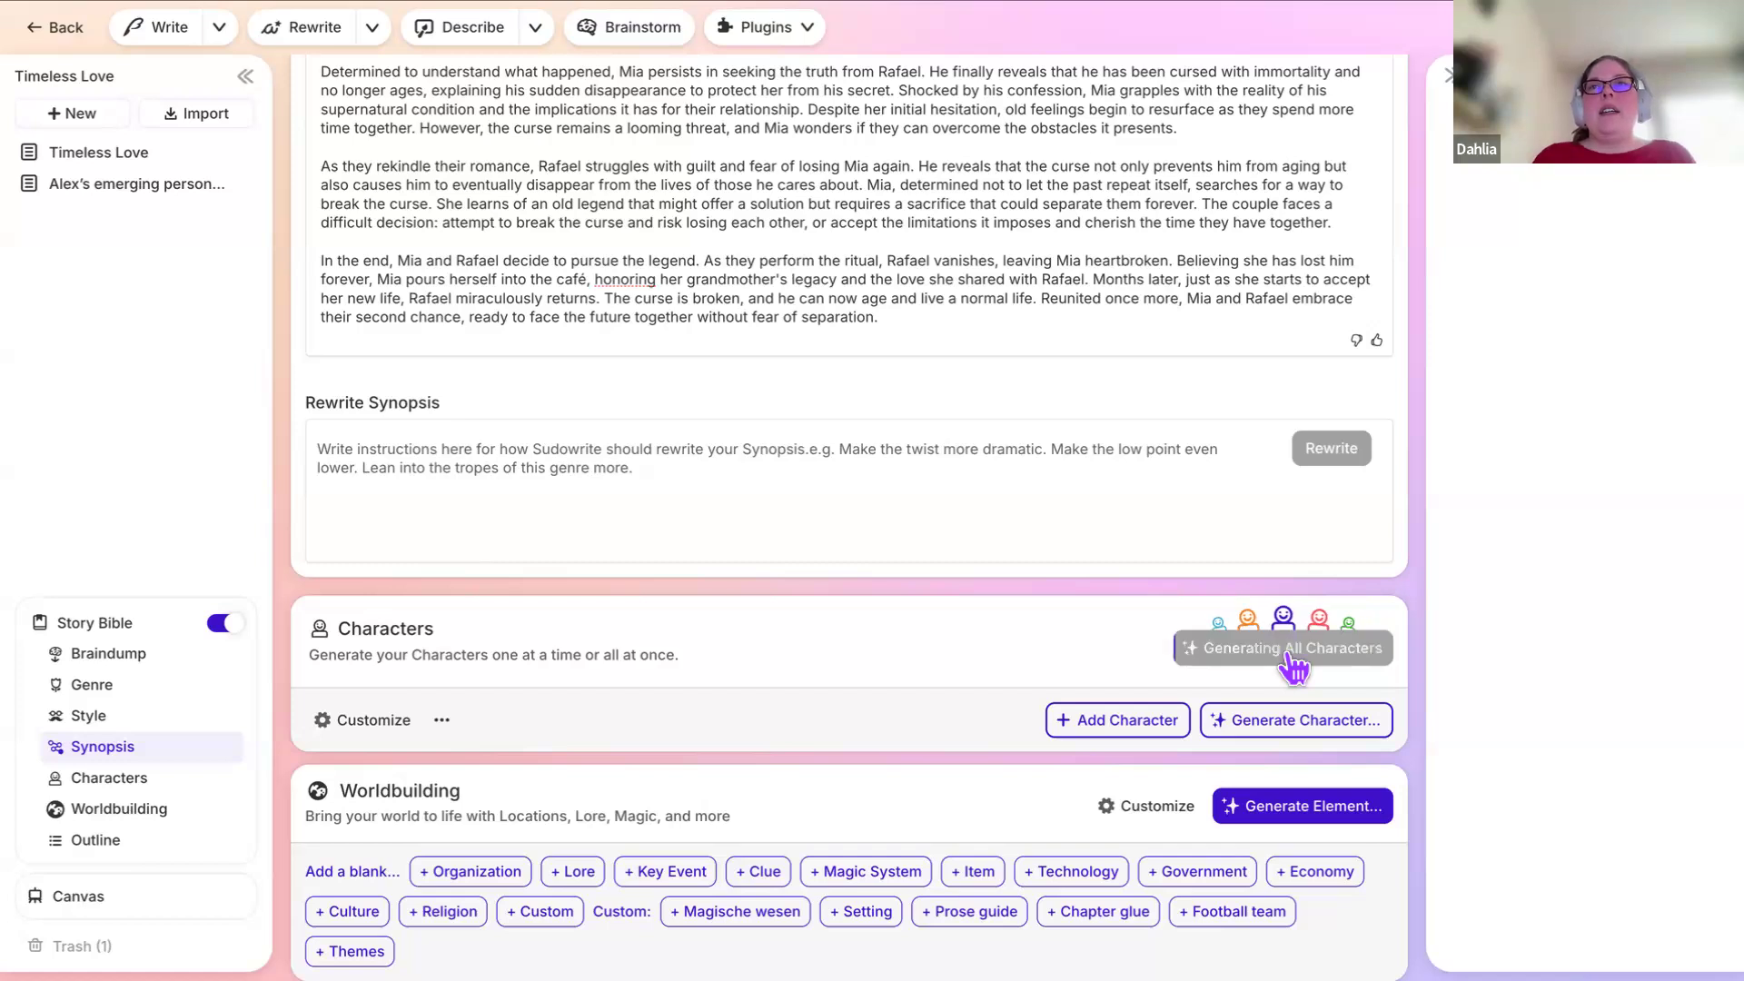
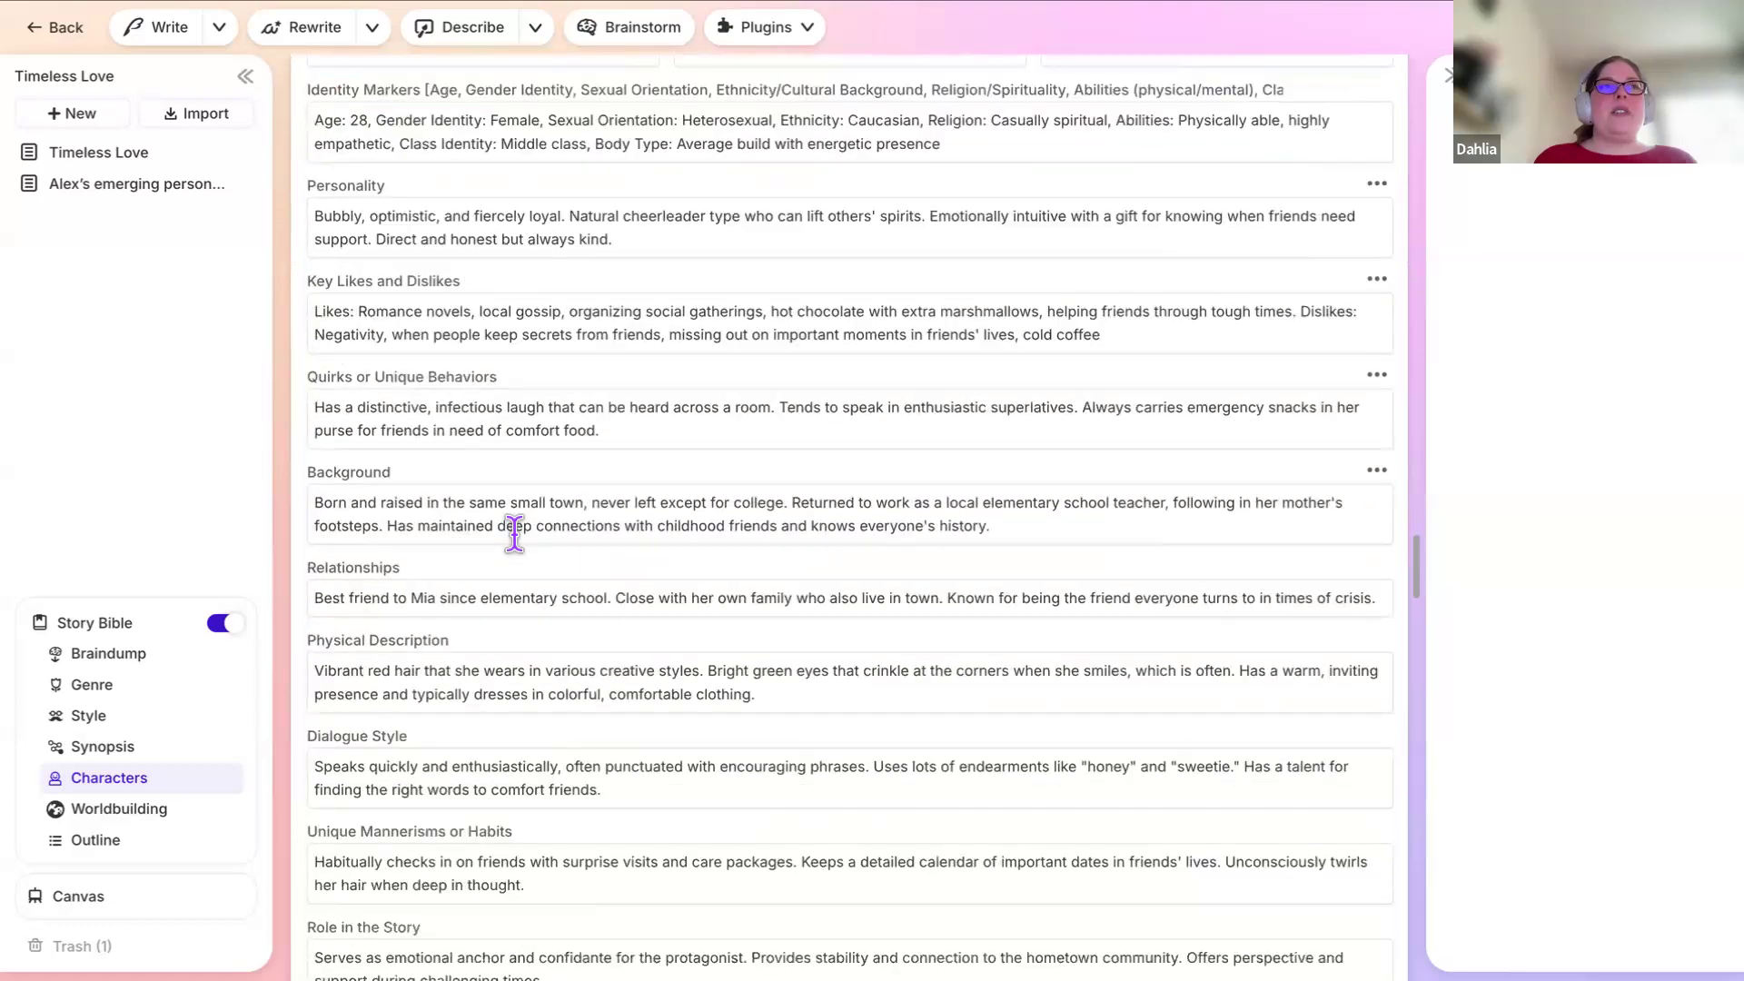
Step: Look through the generated character cards and their trait entries, such as Role in the Story and Personal/Internal Conflicts
scroll(514, 534, down, 20)
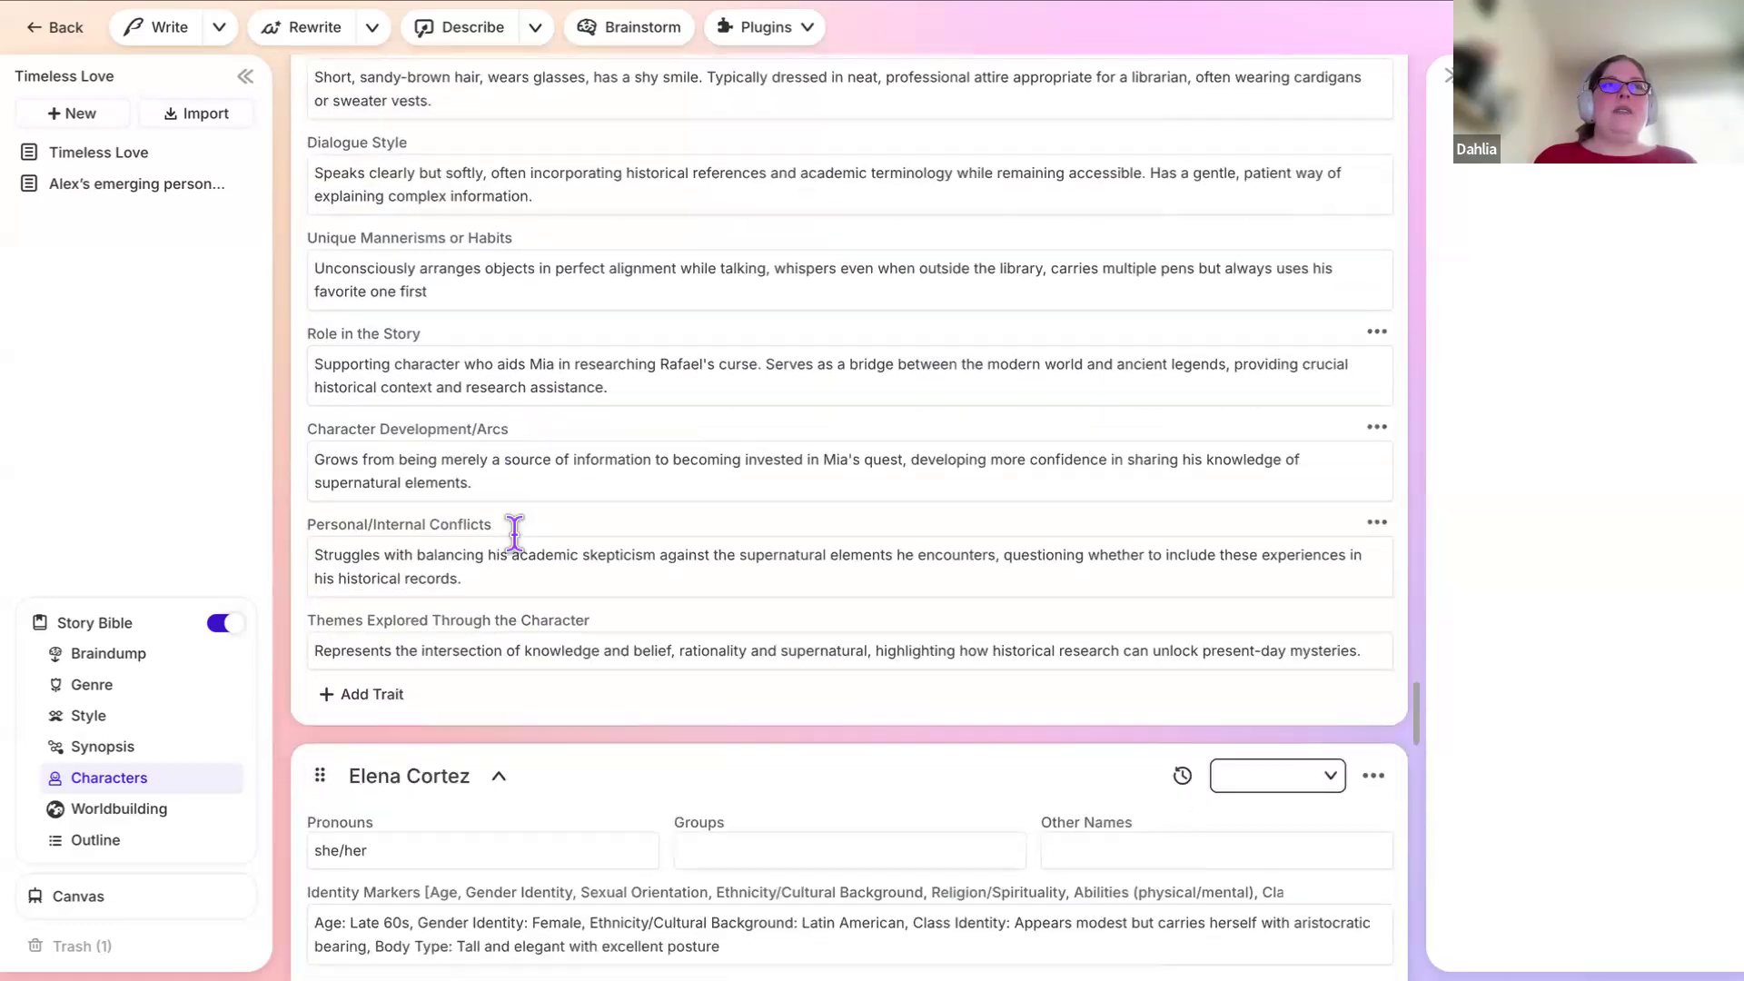
scroll(514, 534, down, 20)
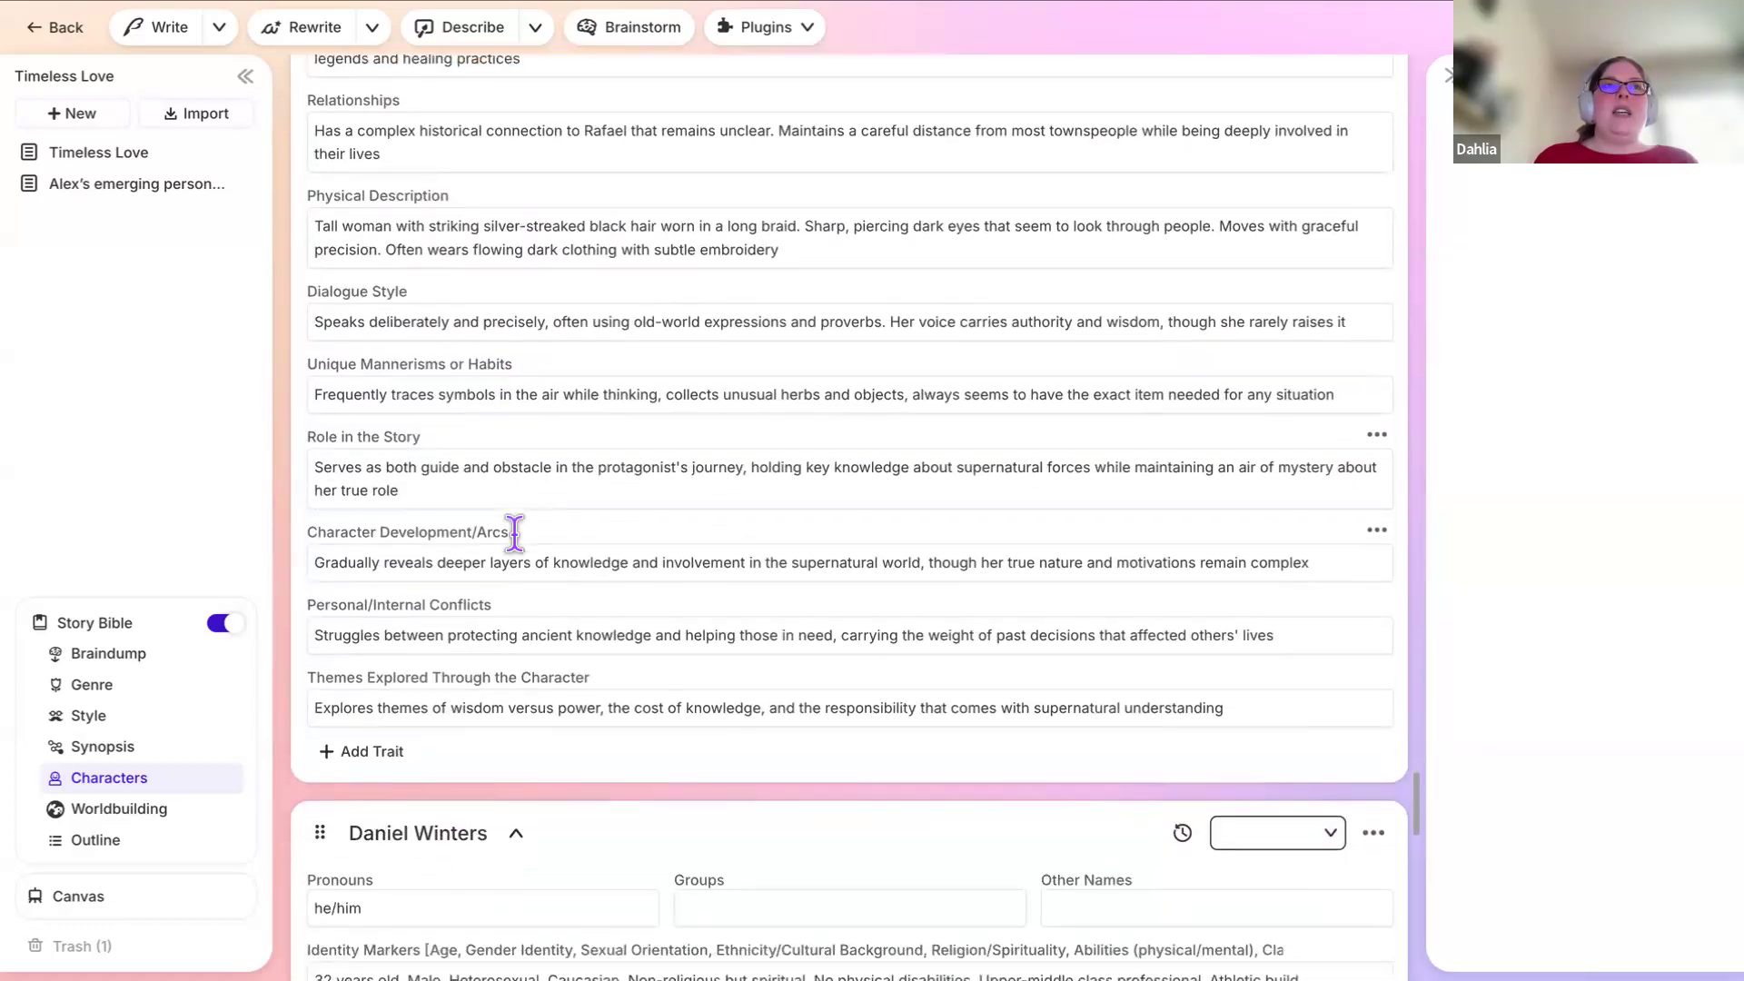
scroll(514, 536, down, 10)
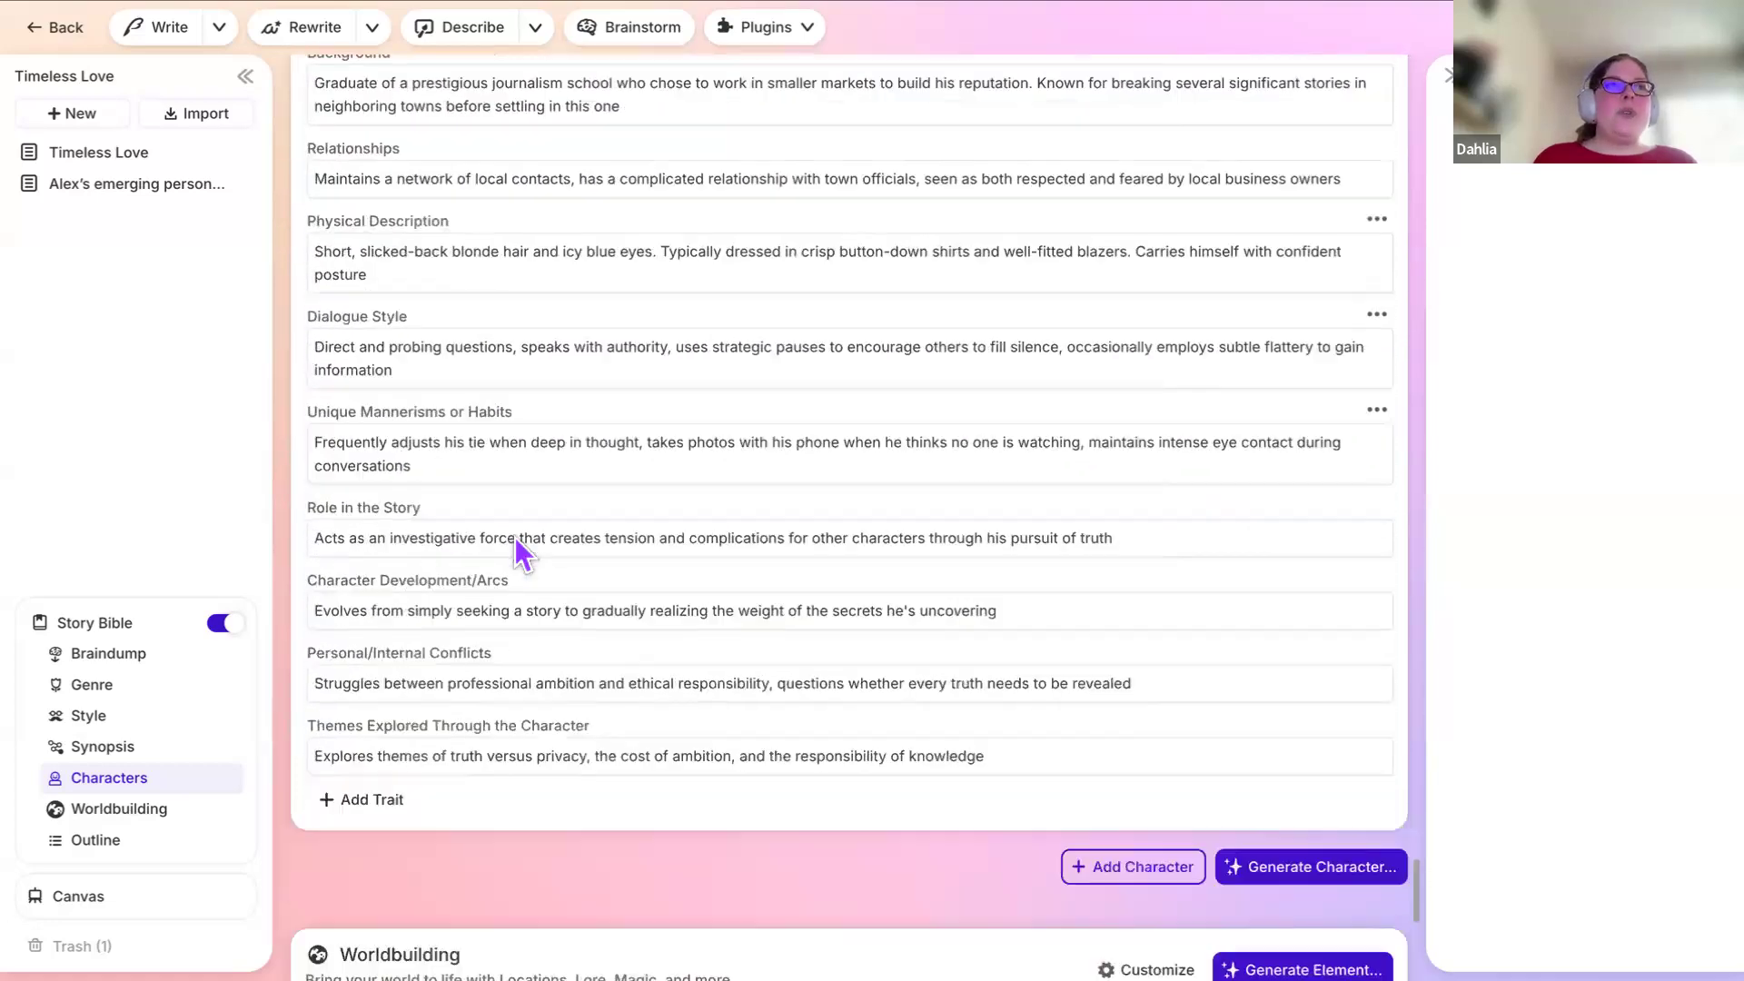
scroll(514, 545, up, 11)
scroll(515, 537, up, 15)
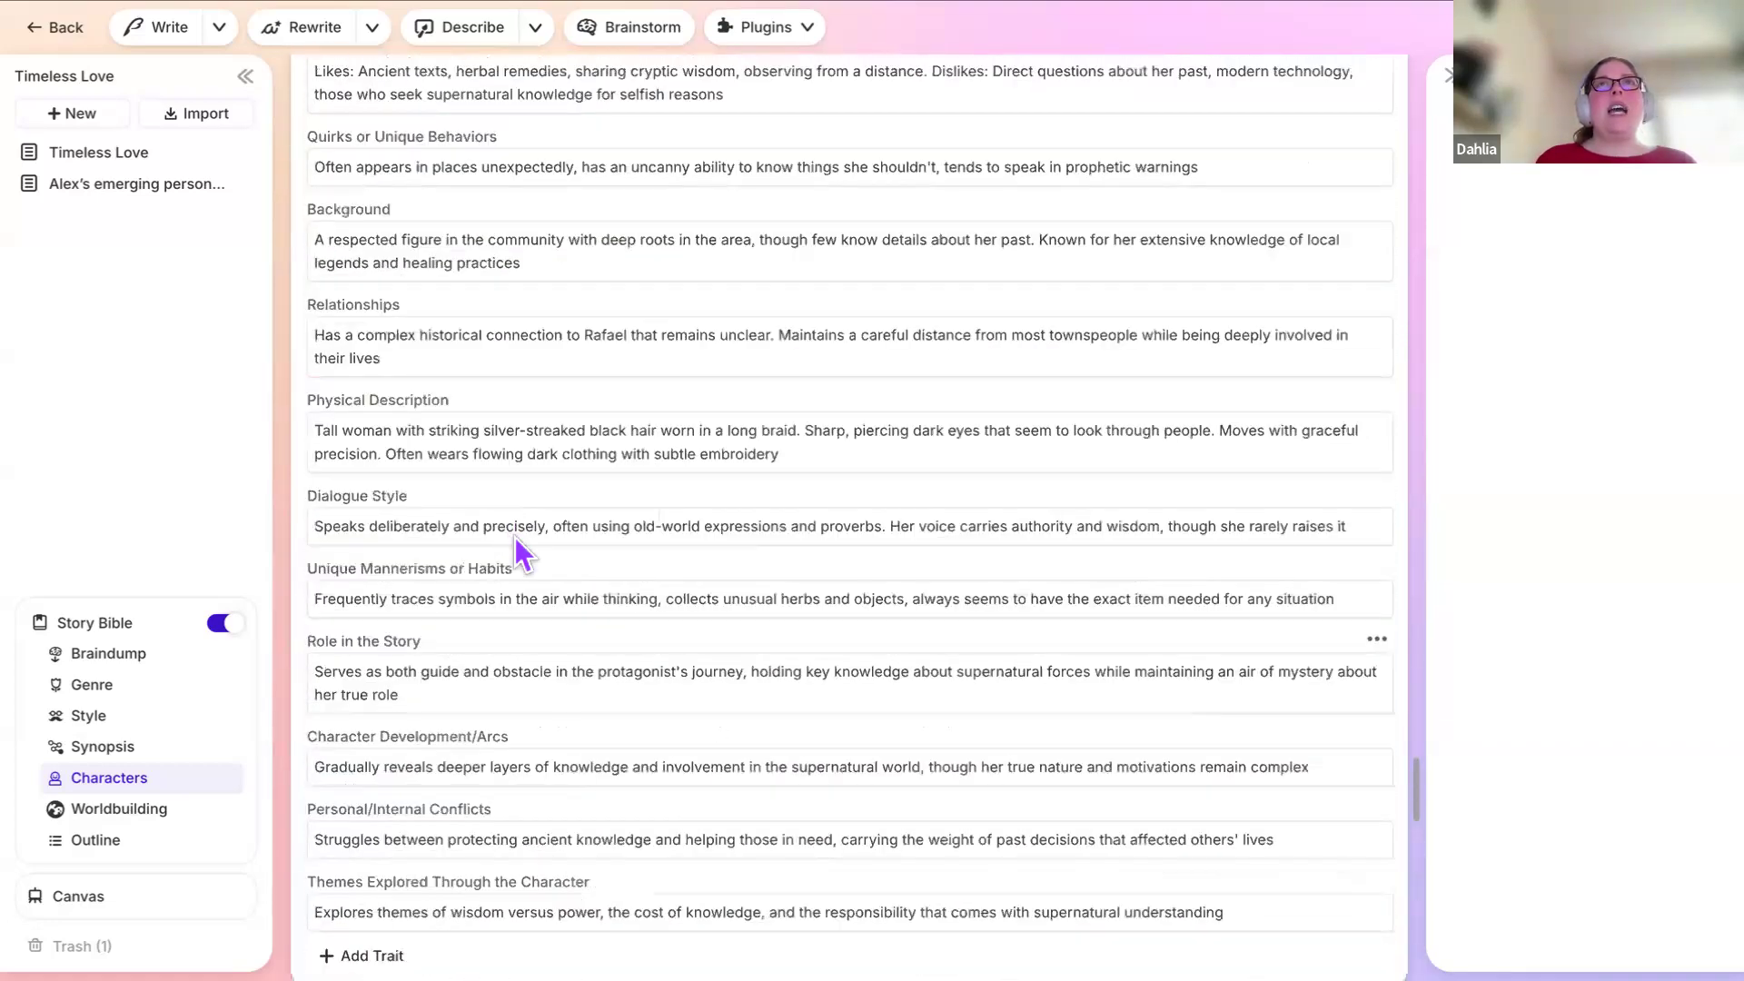
Step: Look back over the generated character cards, the Synopsis and the trait entries of the first character
scroll(515, 537, down, 2)
scroll(514, 537, up, 15)
scroll(514, 537, up, 20)
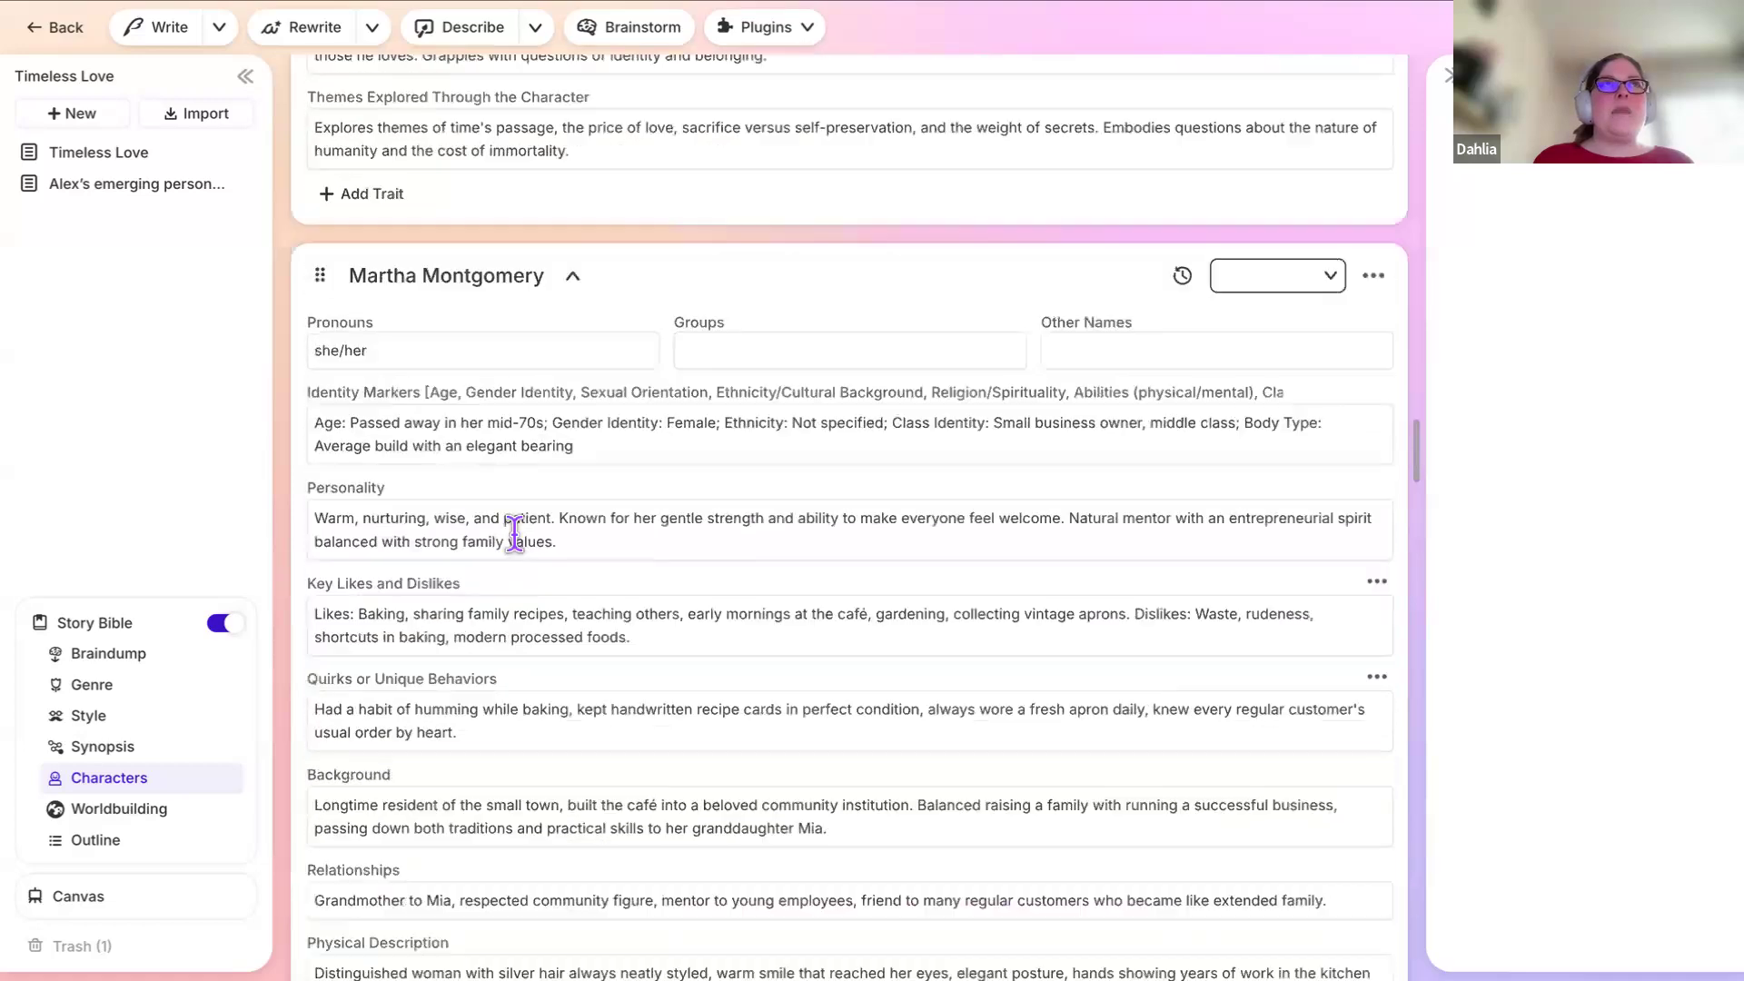
scroll(514, 537, up, 15)
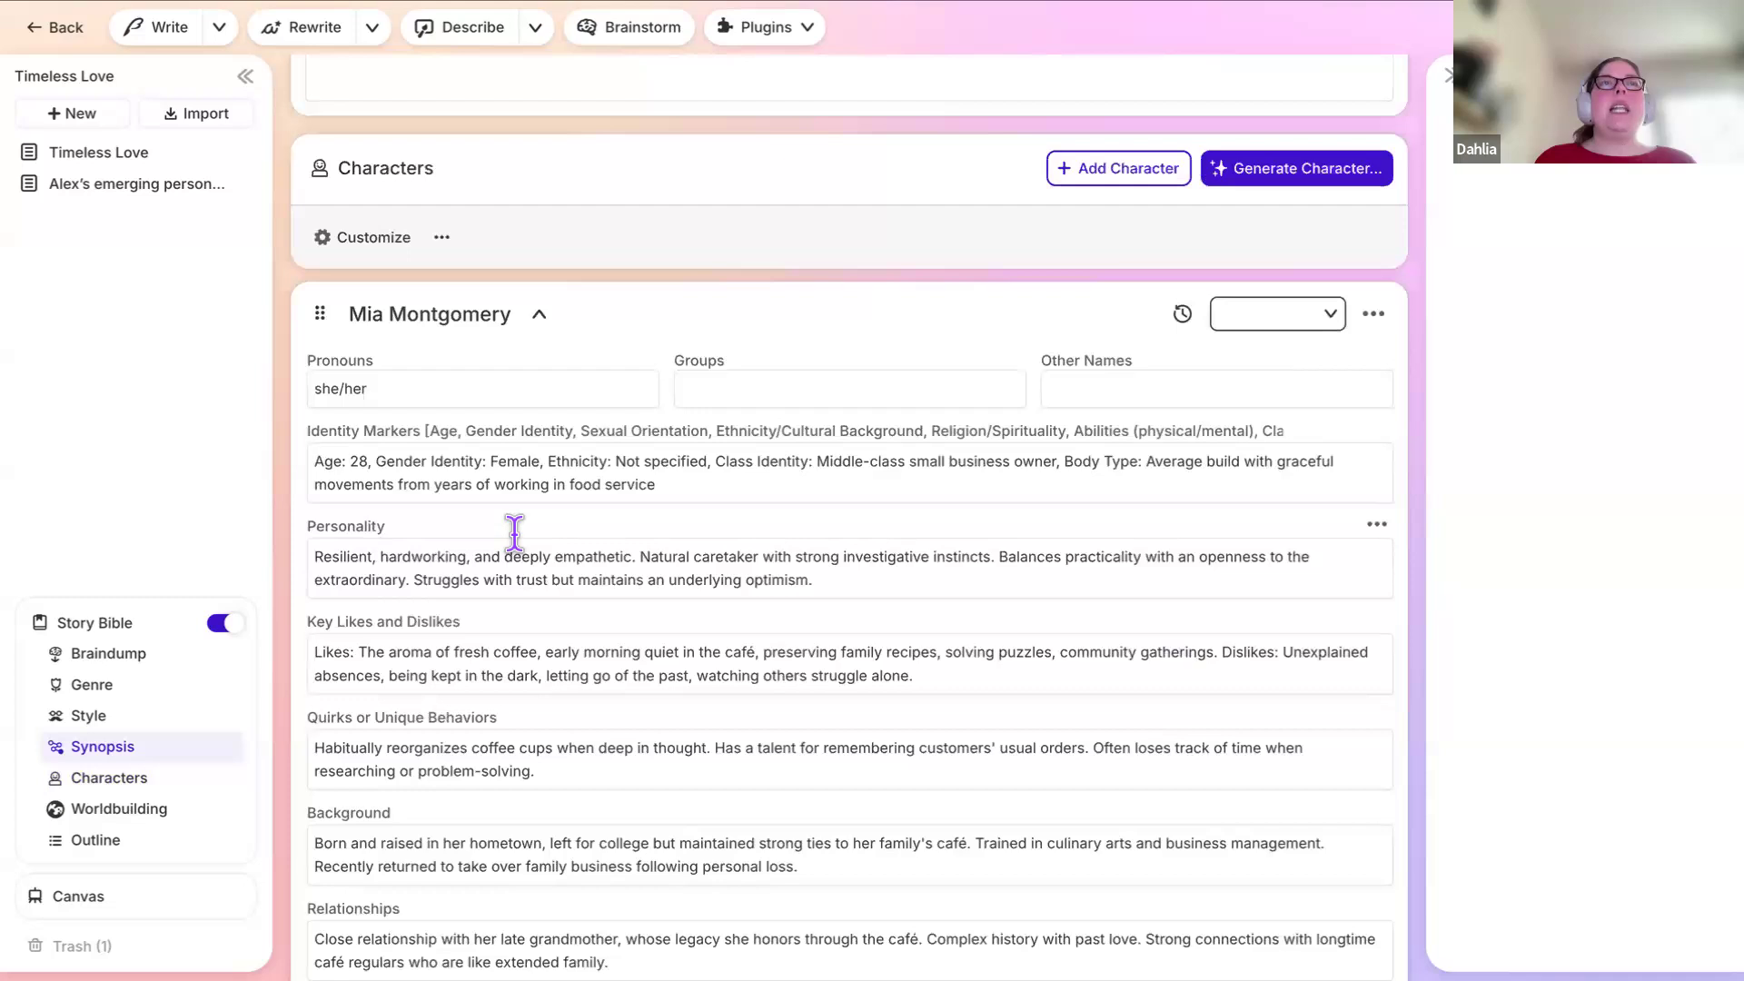
scroll(514, 537, up, 7)
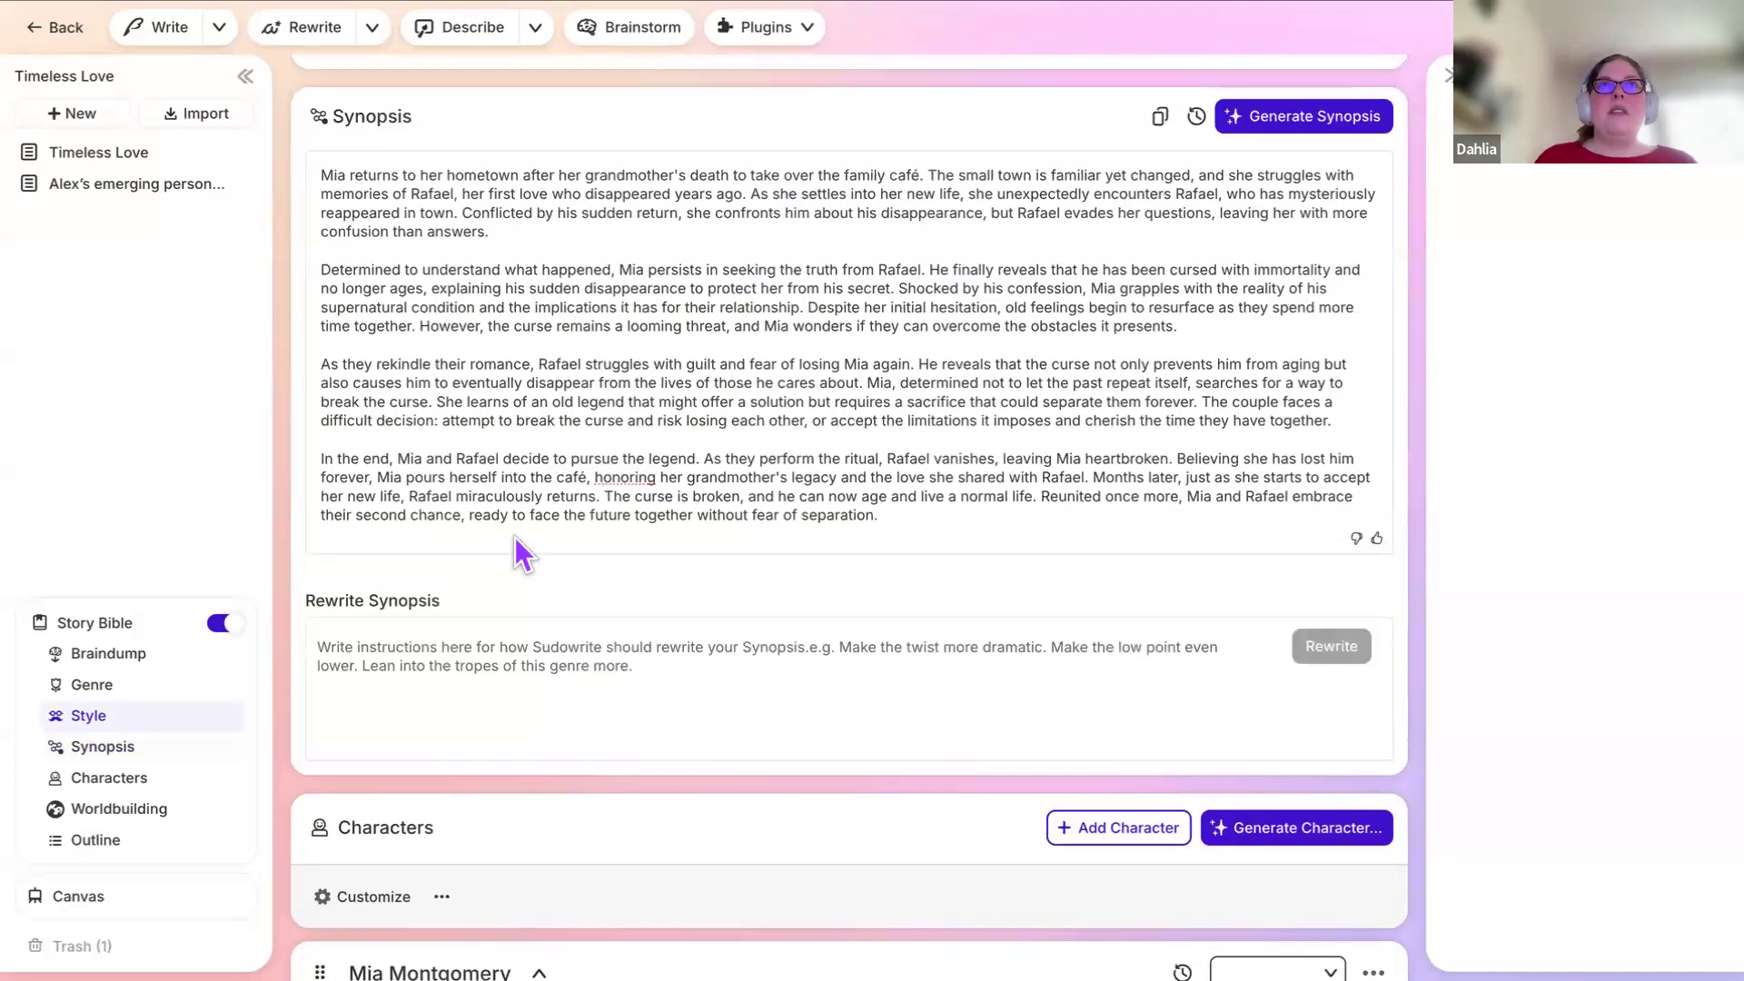
scroll(514, 537, down, 1)
scroll(514, 537, down, 9)
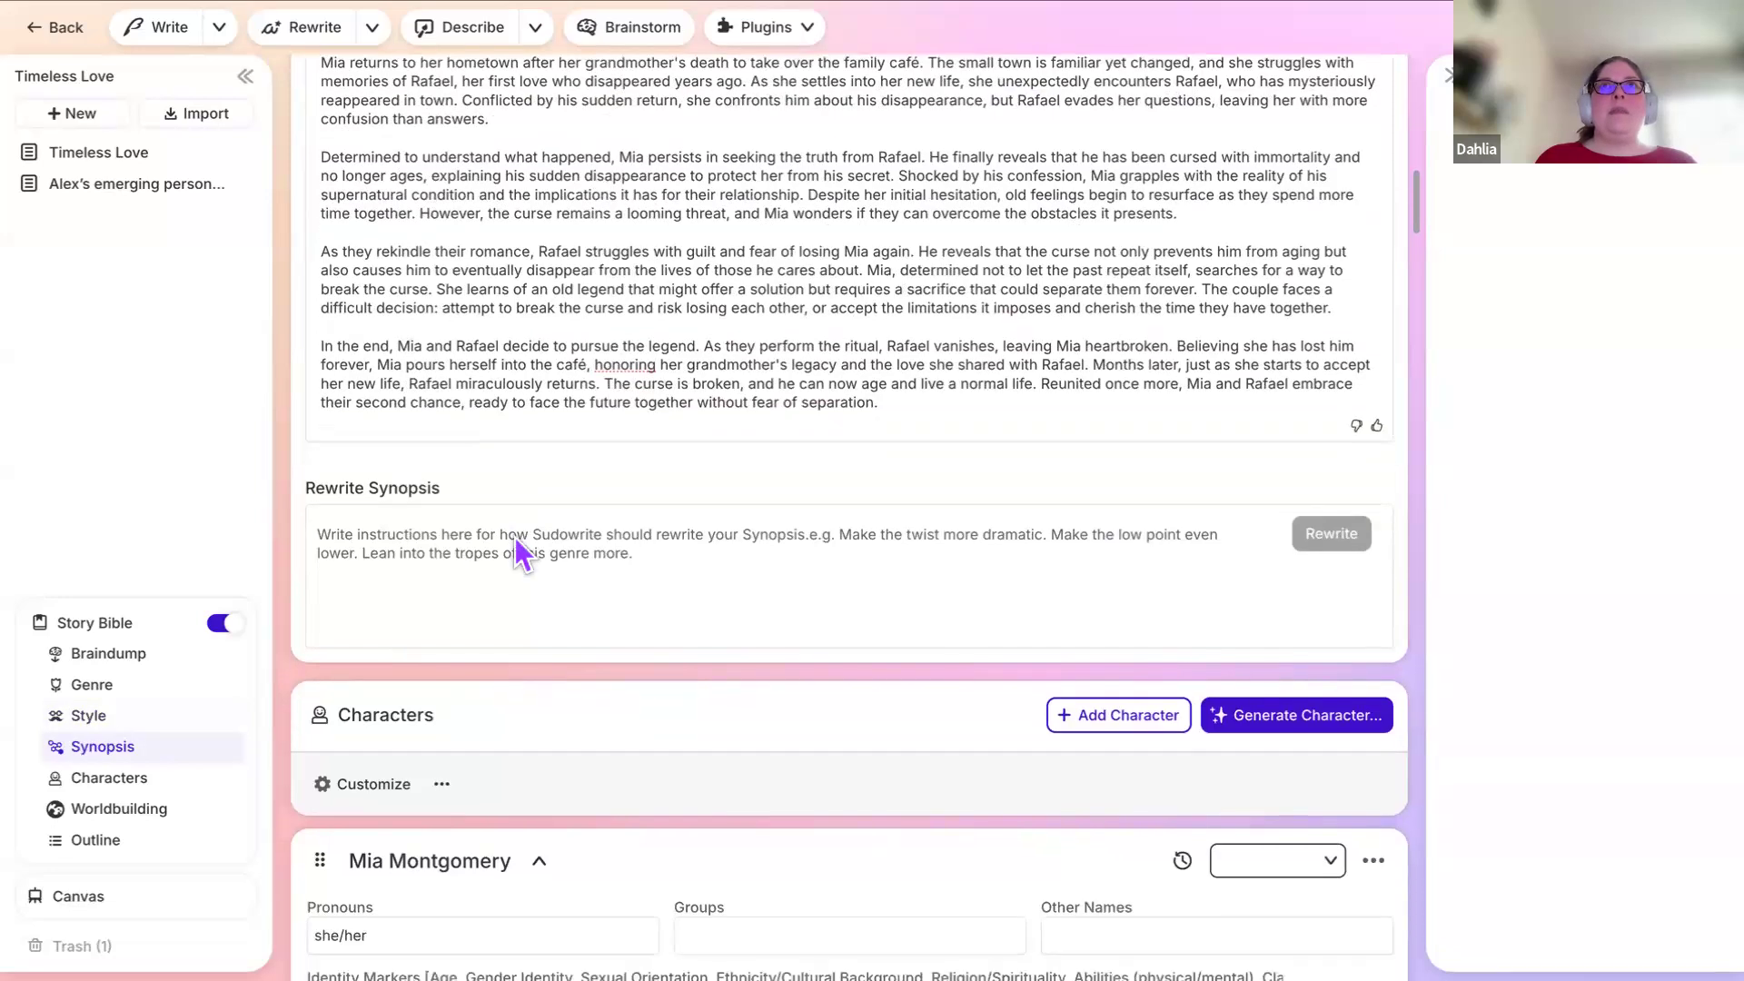
scroll(514, 537, down, 1)
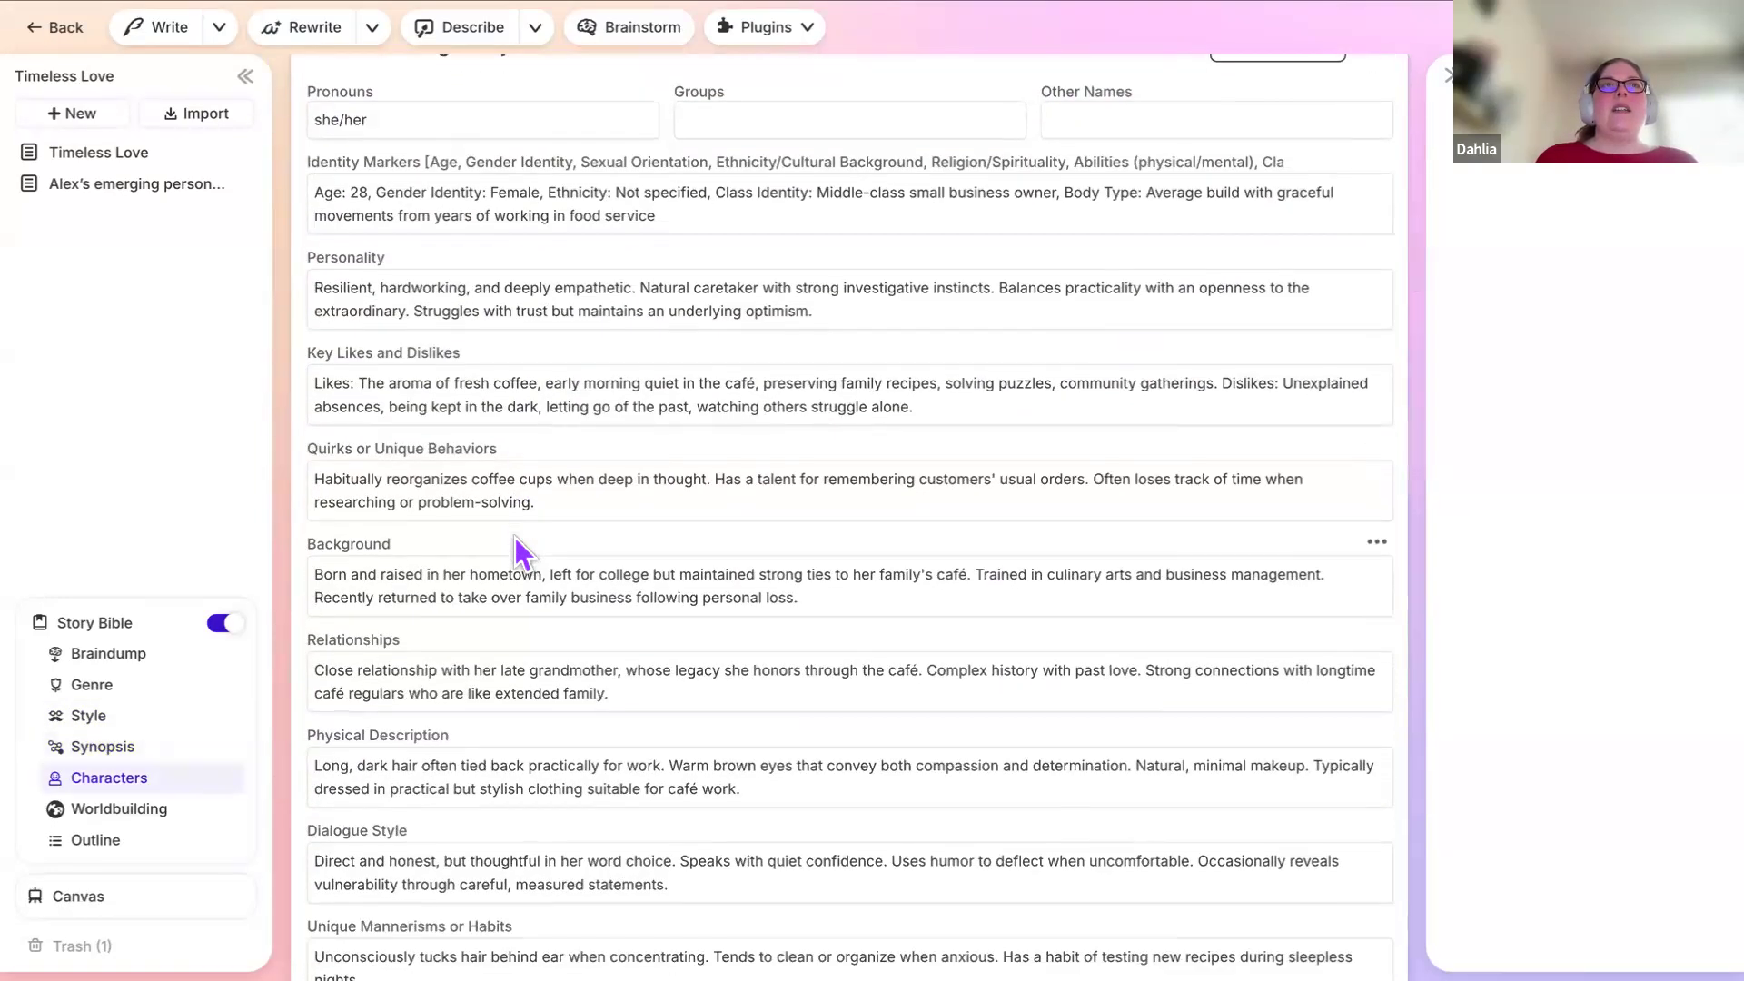
scroll(378, 257, up, 1)
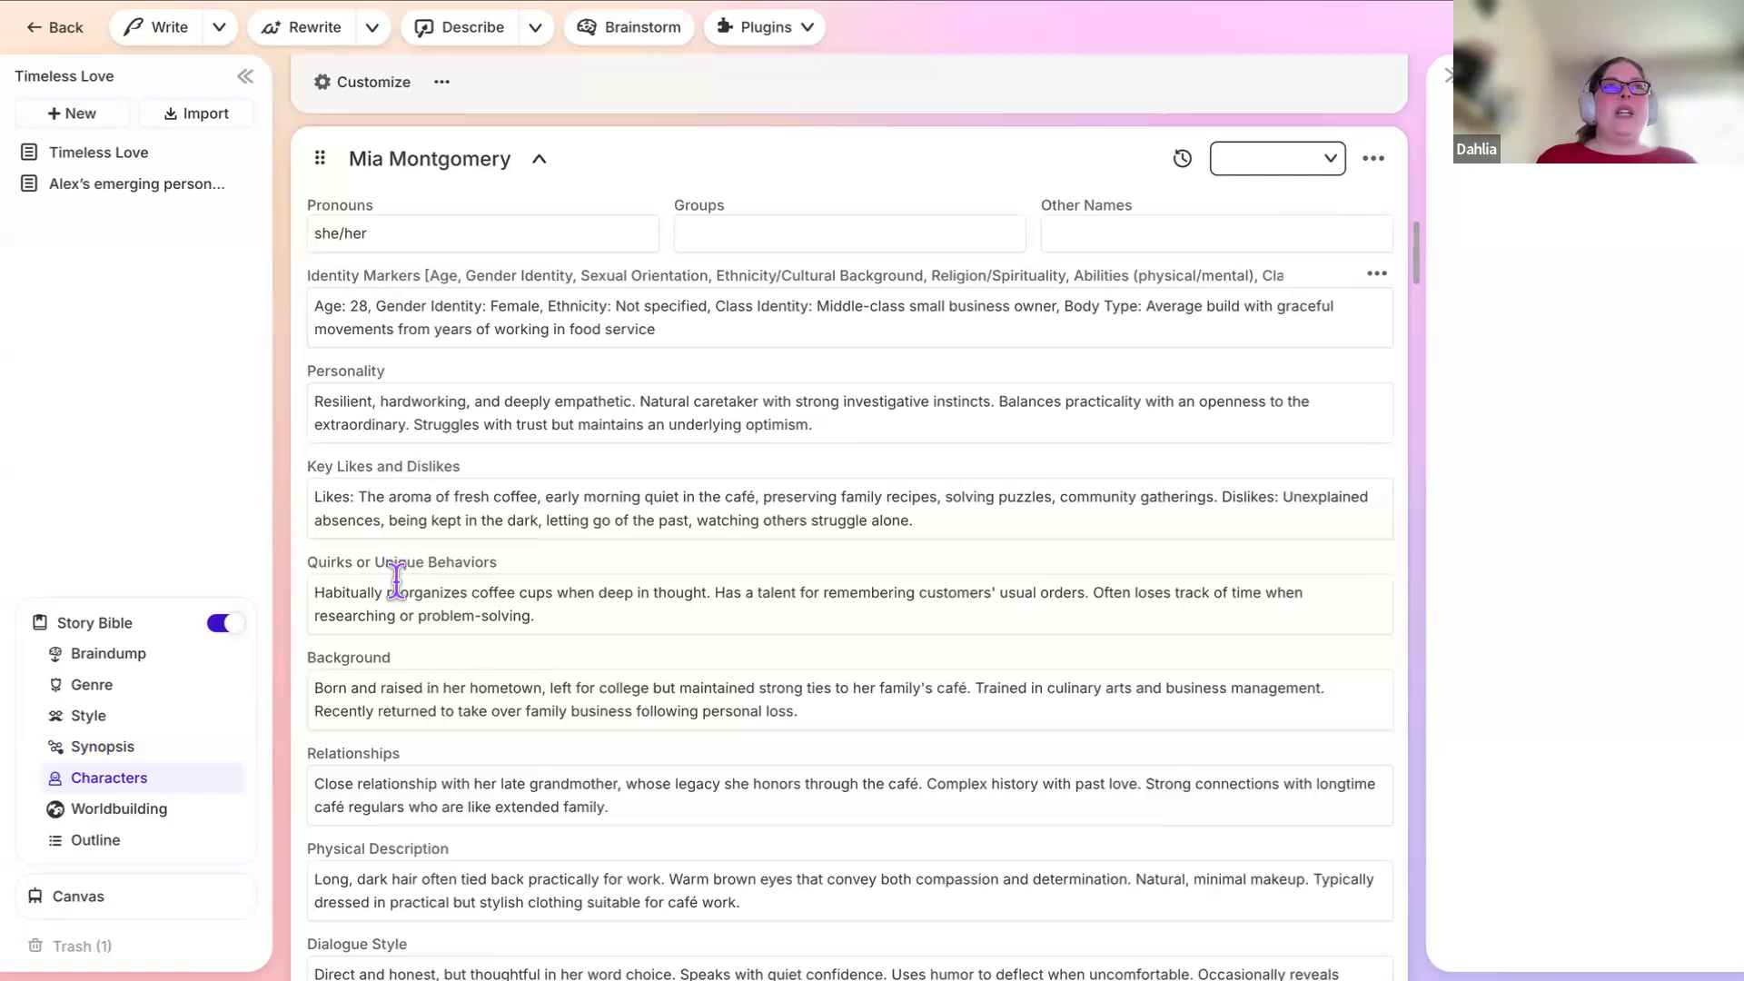
scroll(460, 919, down, 6)
scroll(459, 919, up, 5)
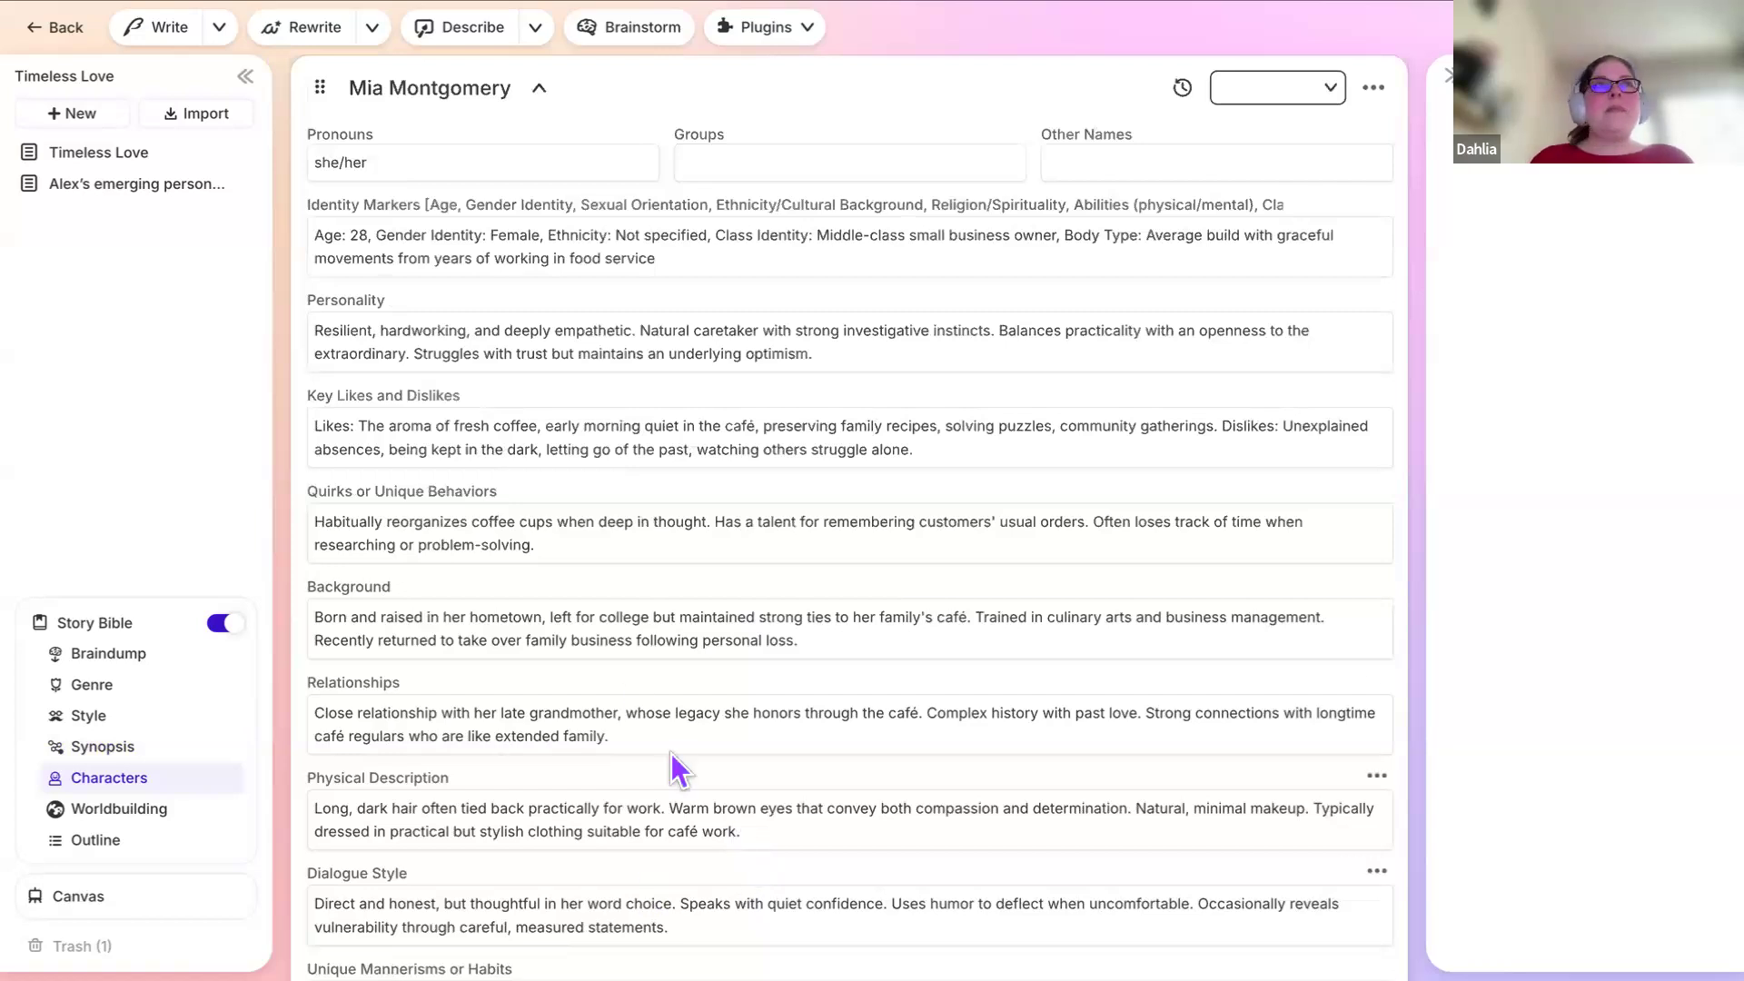
scroll(592, 404, up, 1)
scroll(592, 418, down, 1)
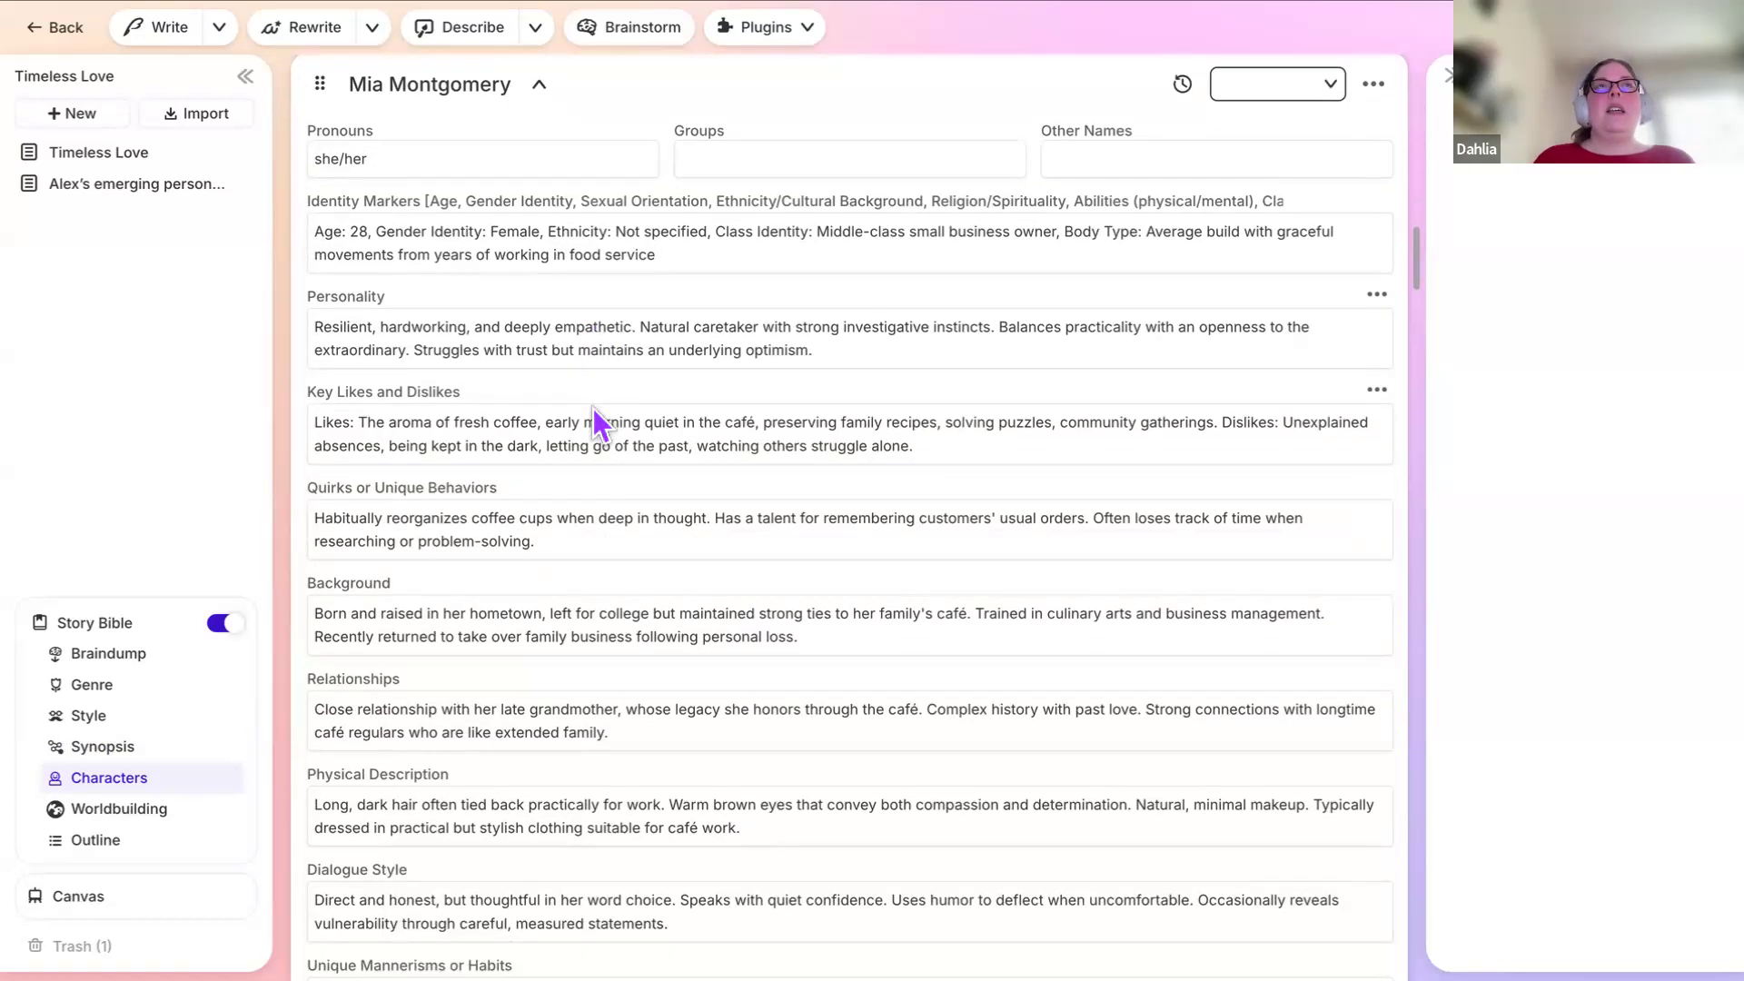
Step: Open the single-character generator, examine its custom instructions and Random Character options, and close it without generating
scroll(591, 395, up, 2)
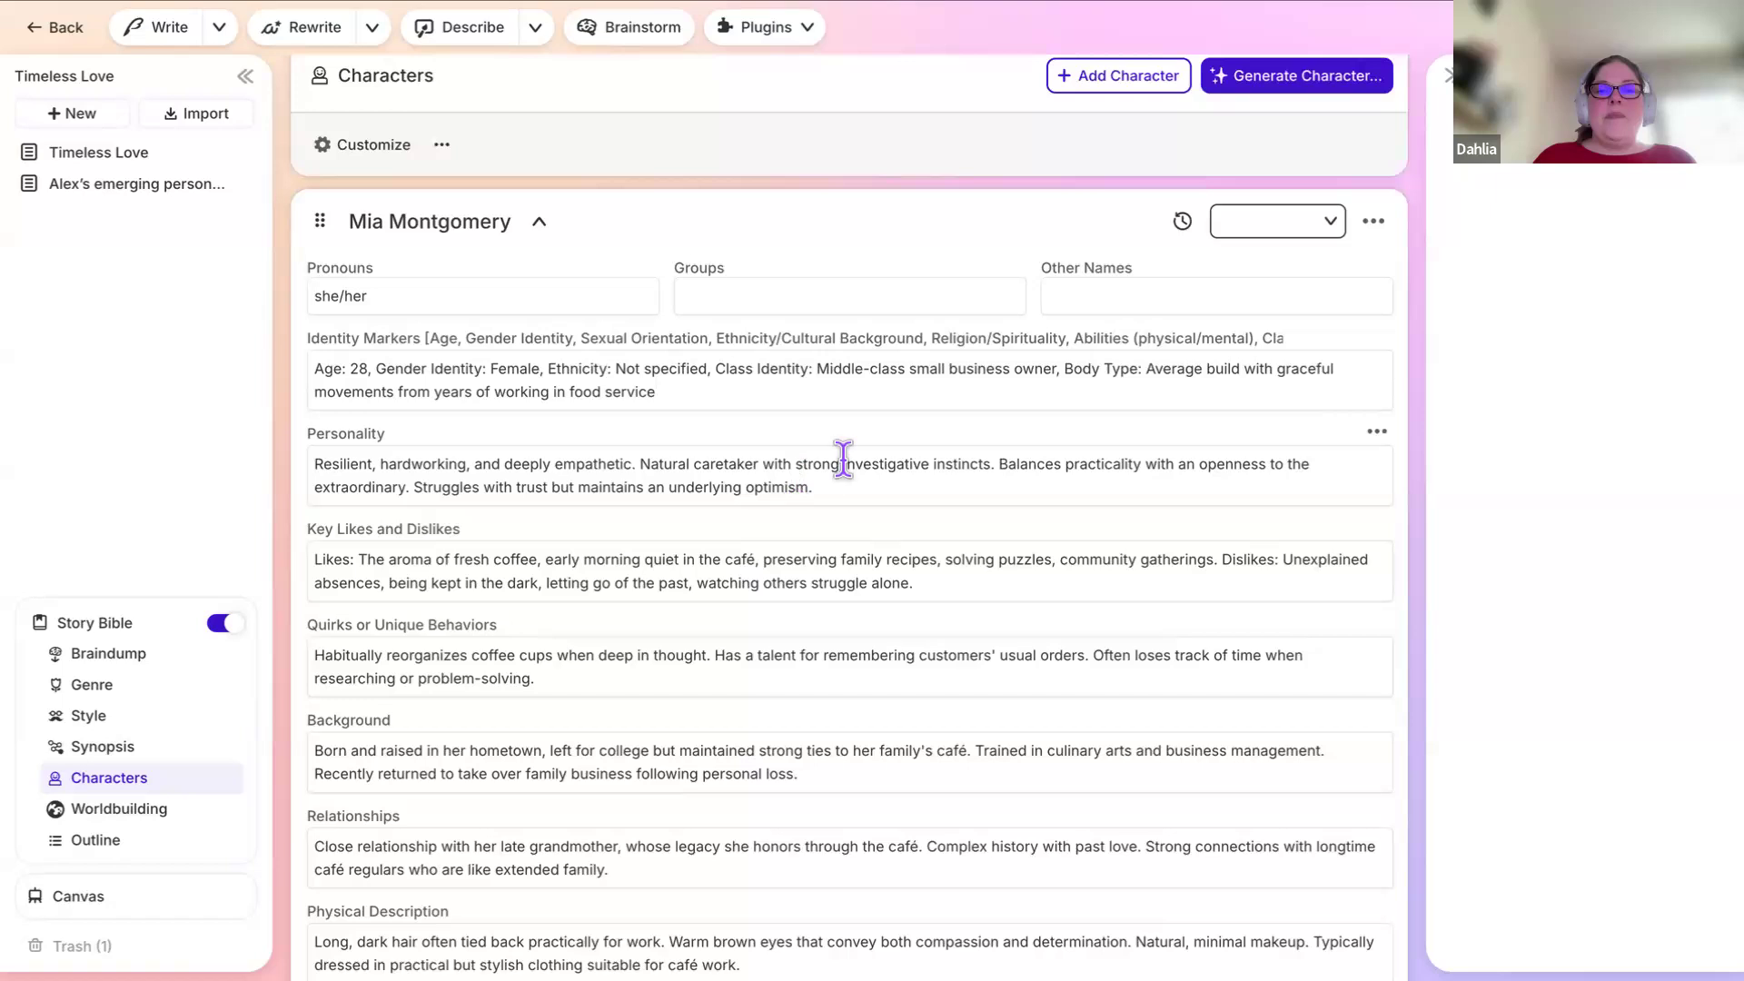
click(1308, 76)
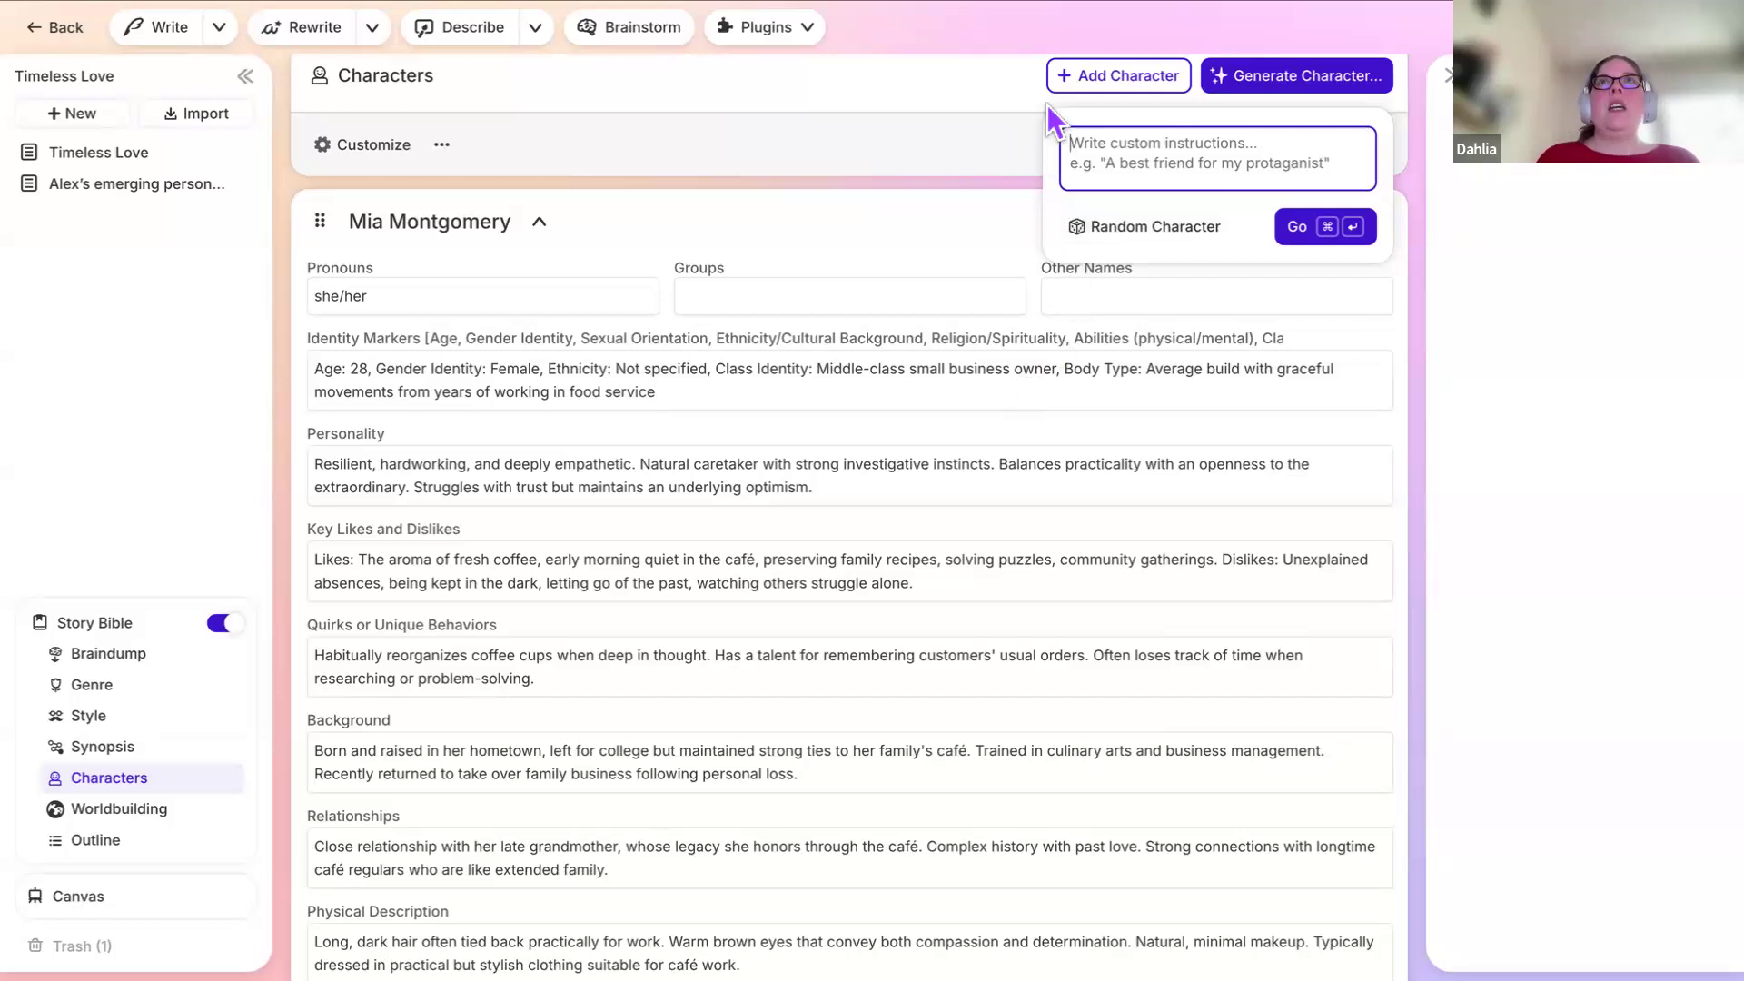
click(1008, 95)
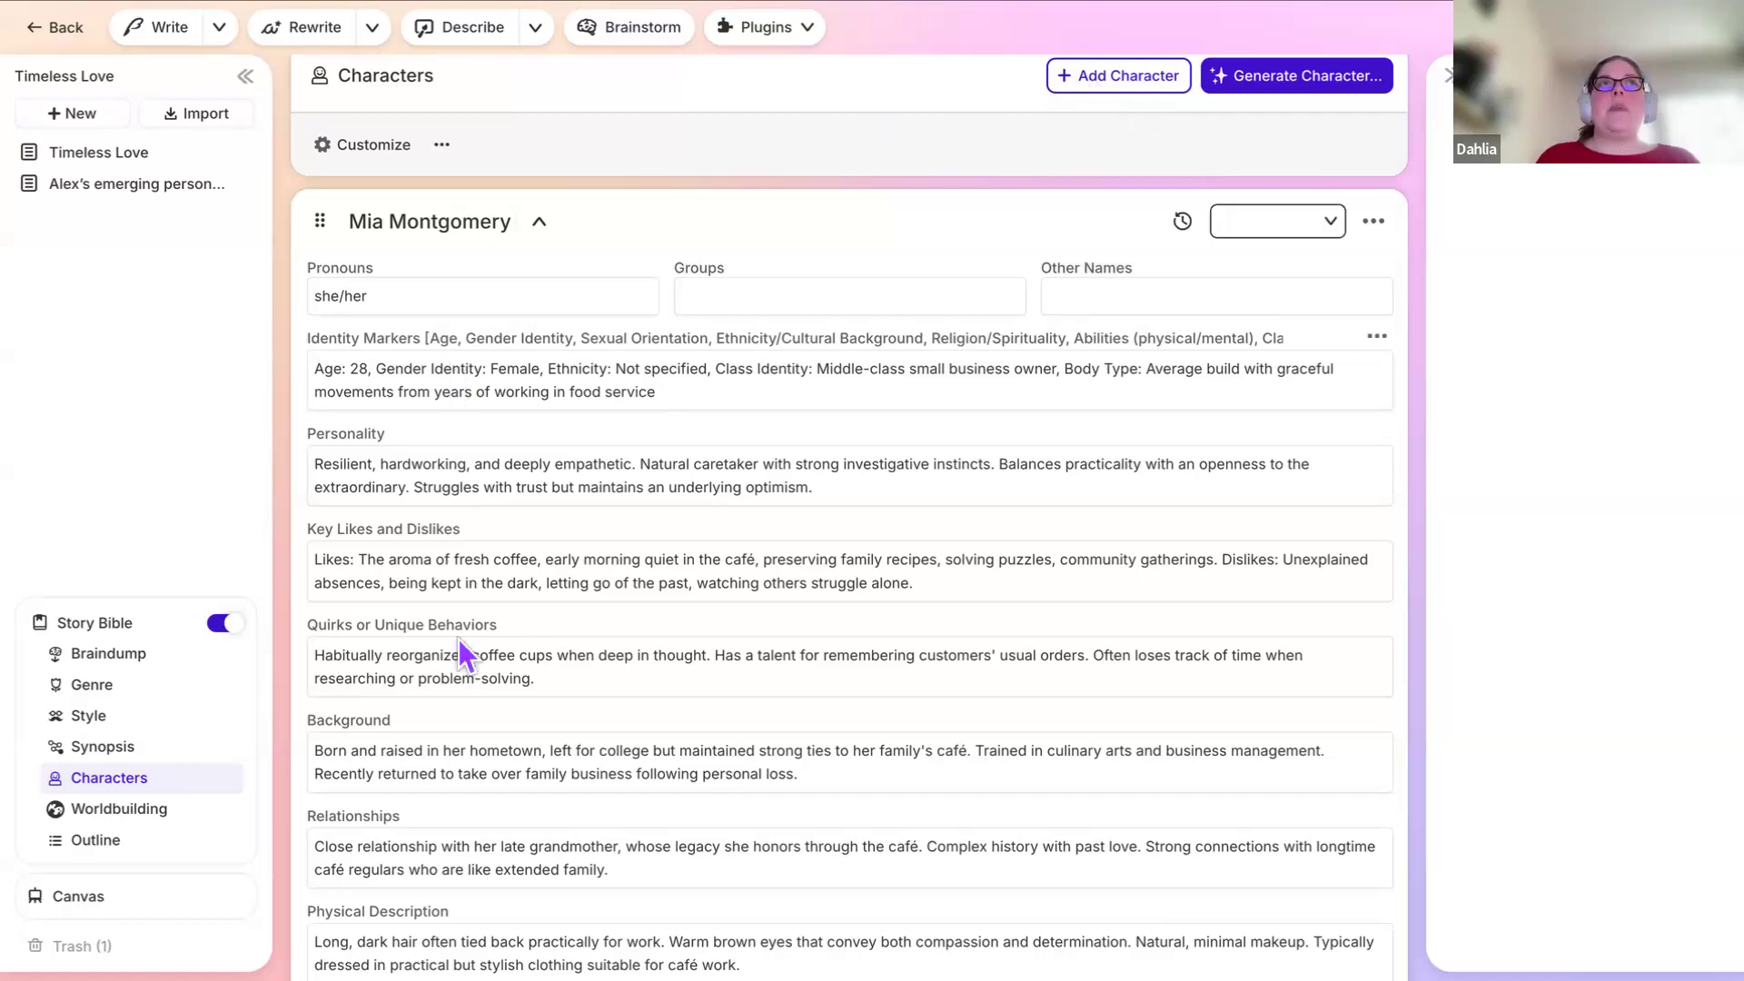
Step: Examine the Rewrite option with custom instructions for the first character's Personal/Internal Conflicts trait, and close it without rewriting
scroll(517, 814, down, 5)
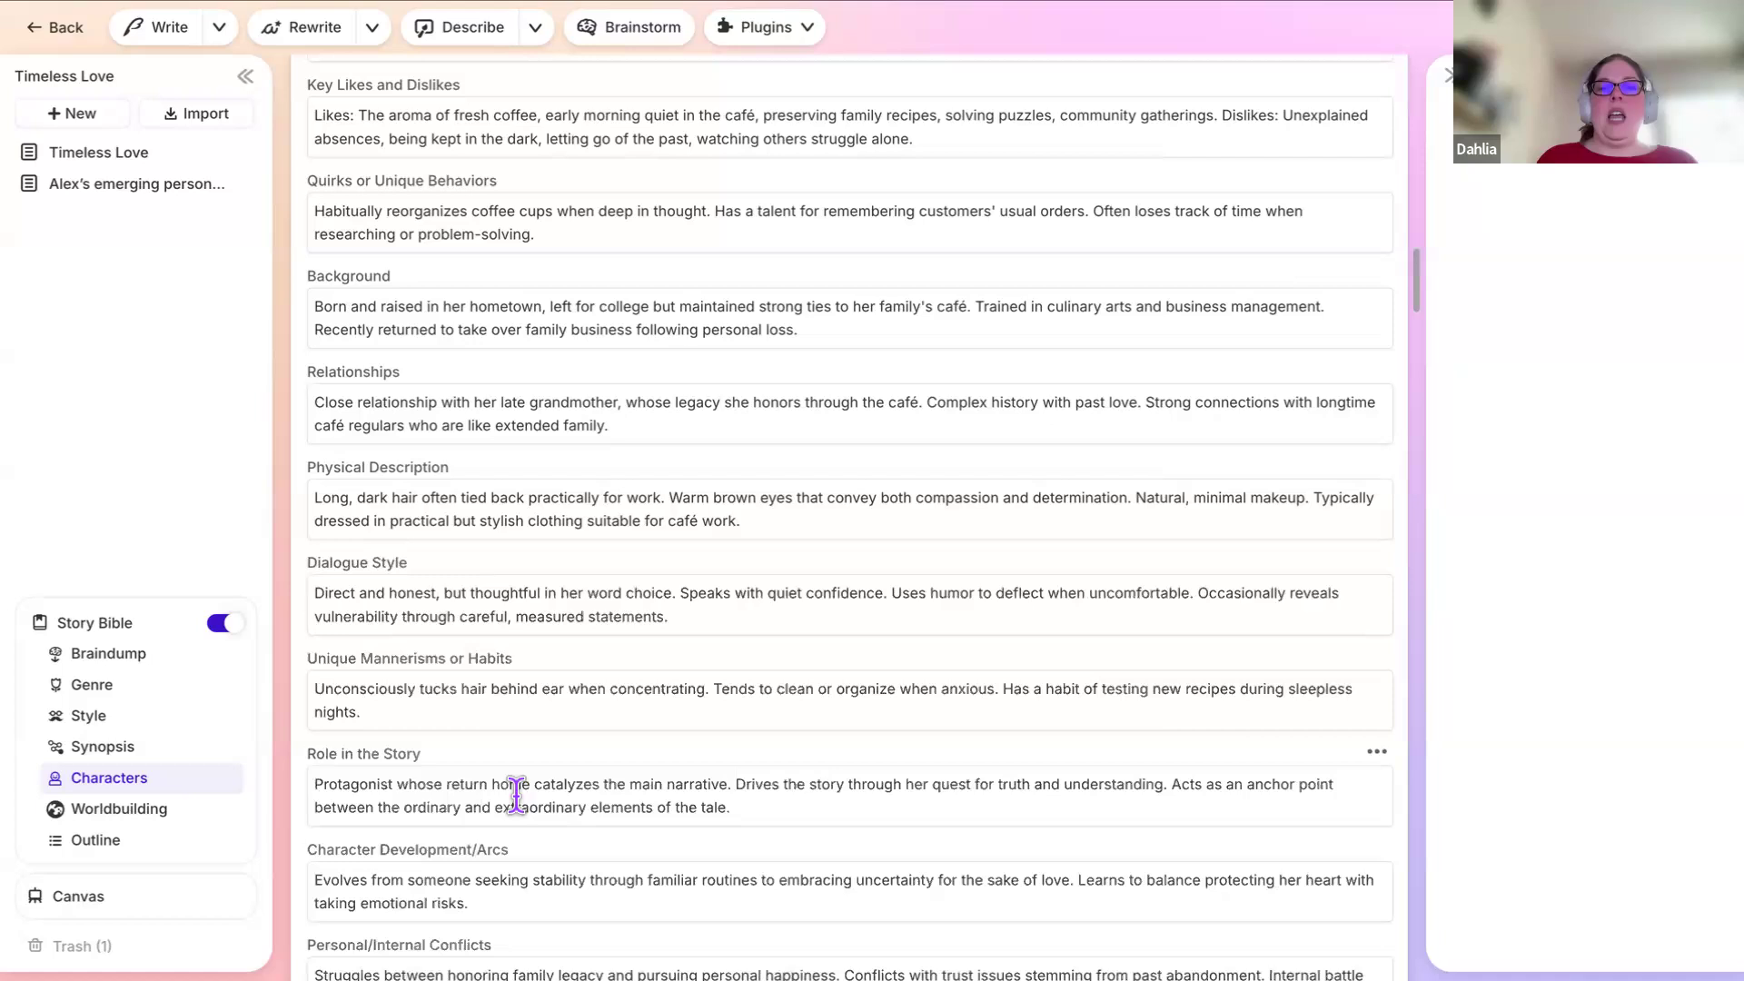
scroll(517, 796, down, 9)
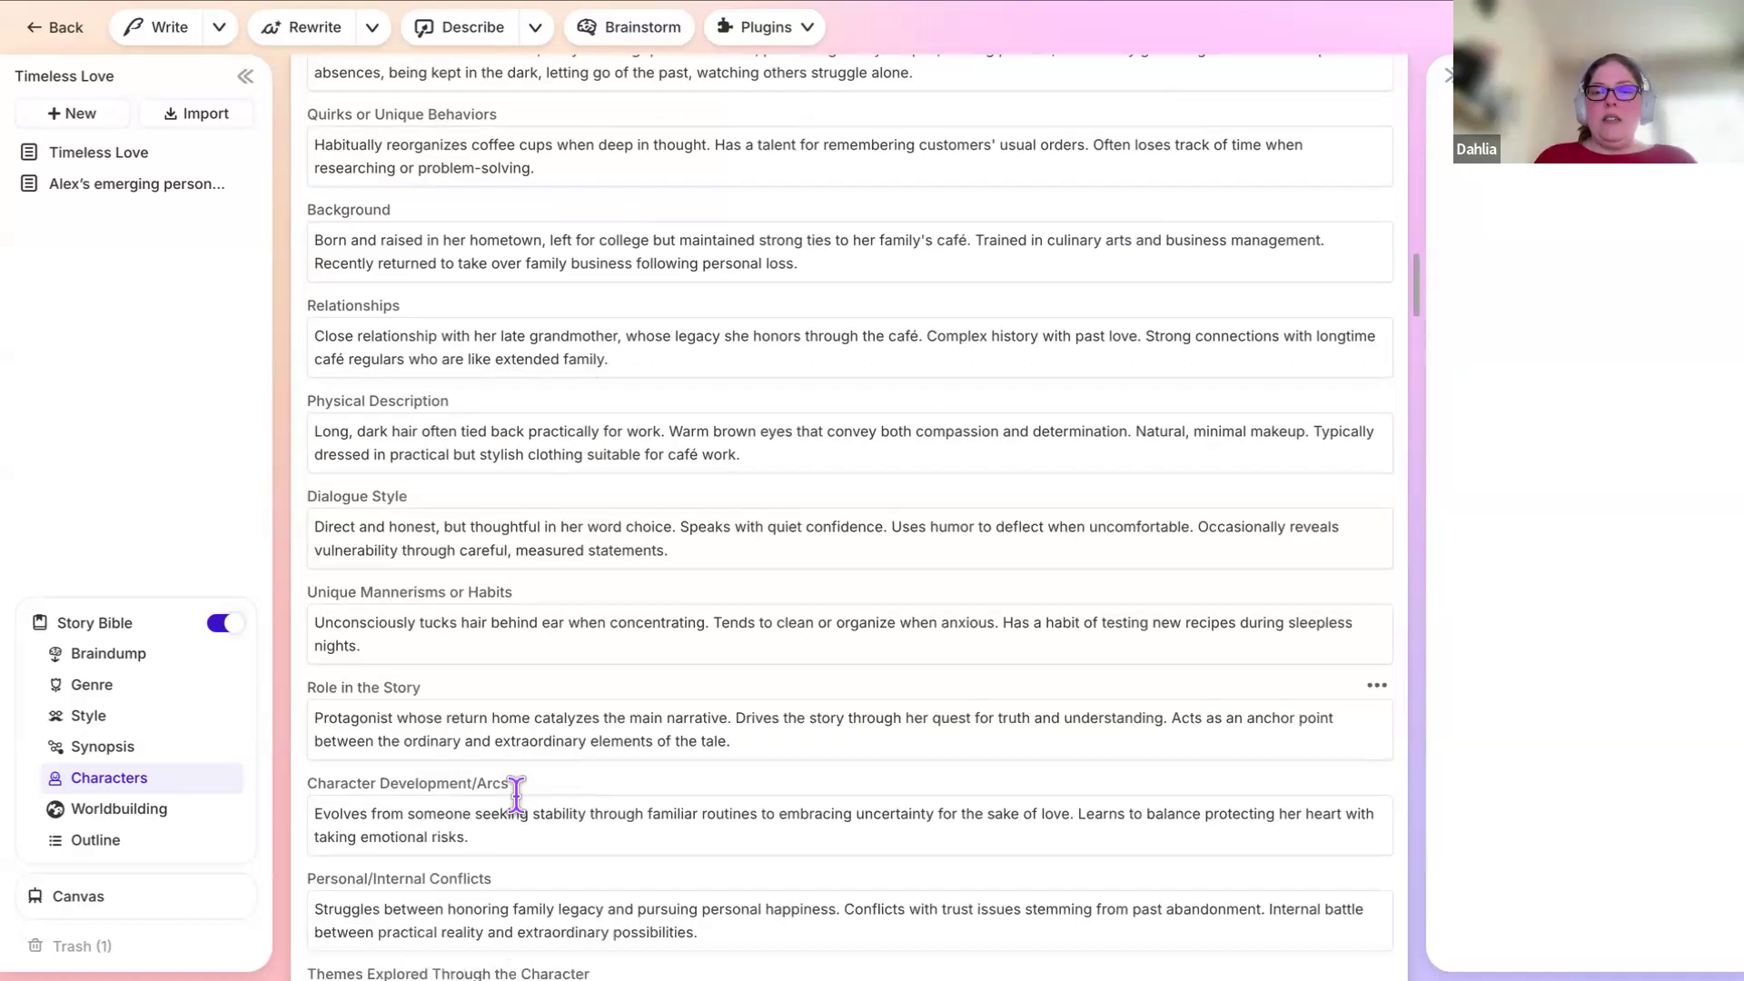
scroll(516, 797, up, 3)
scroll(516, 797, up, 2)
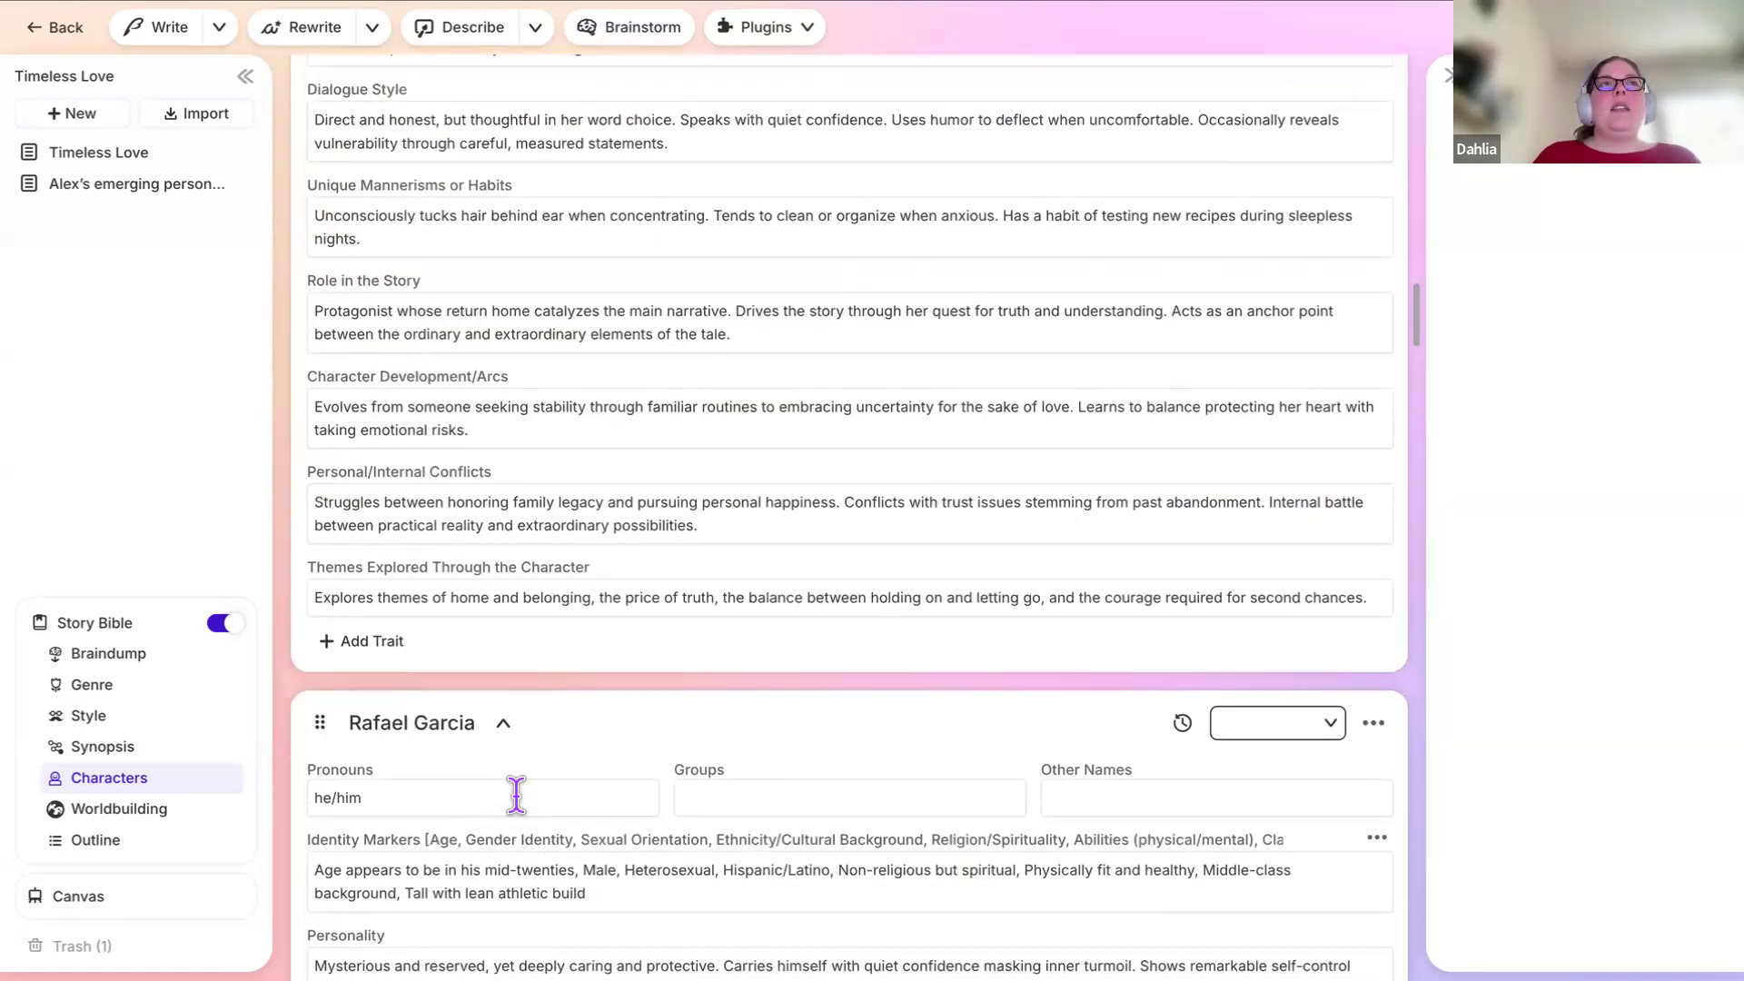
click(654, 527)
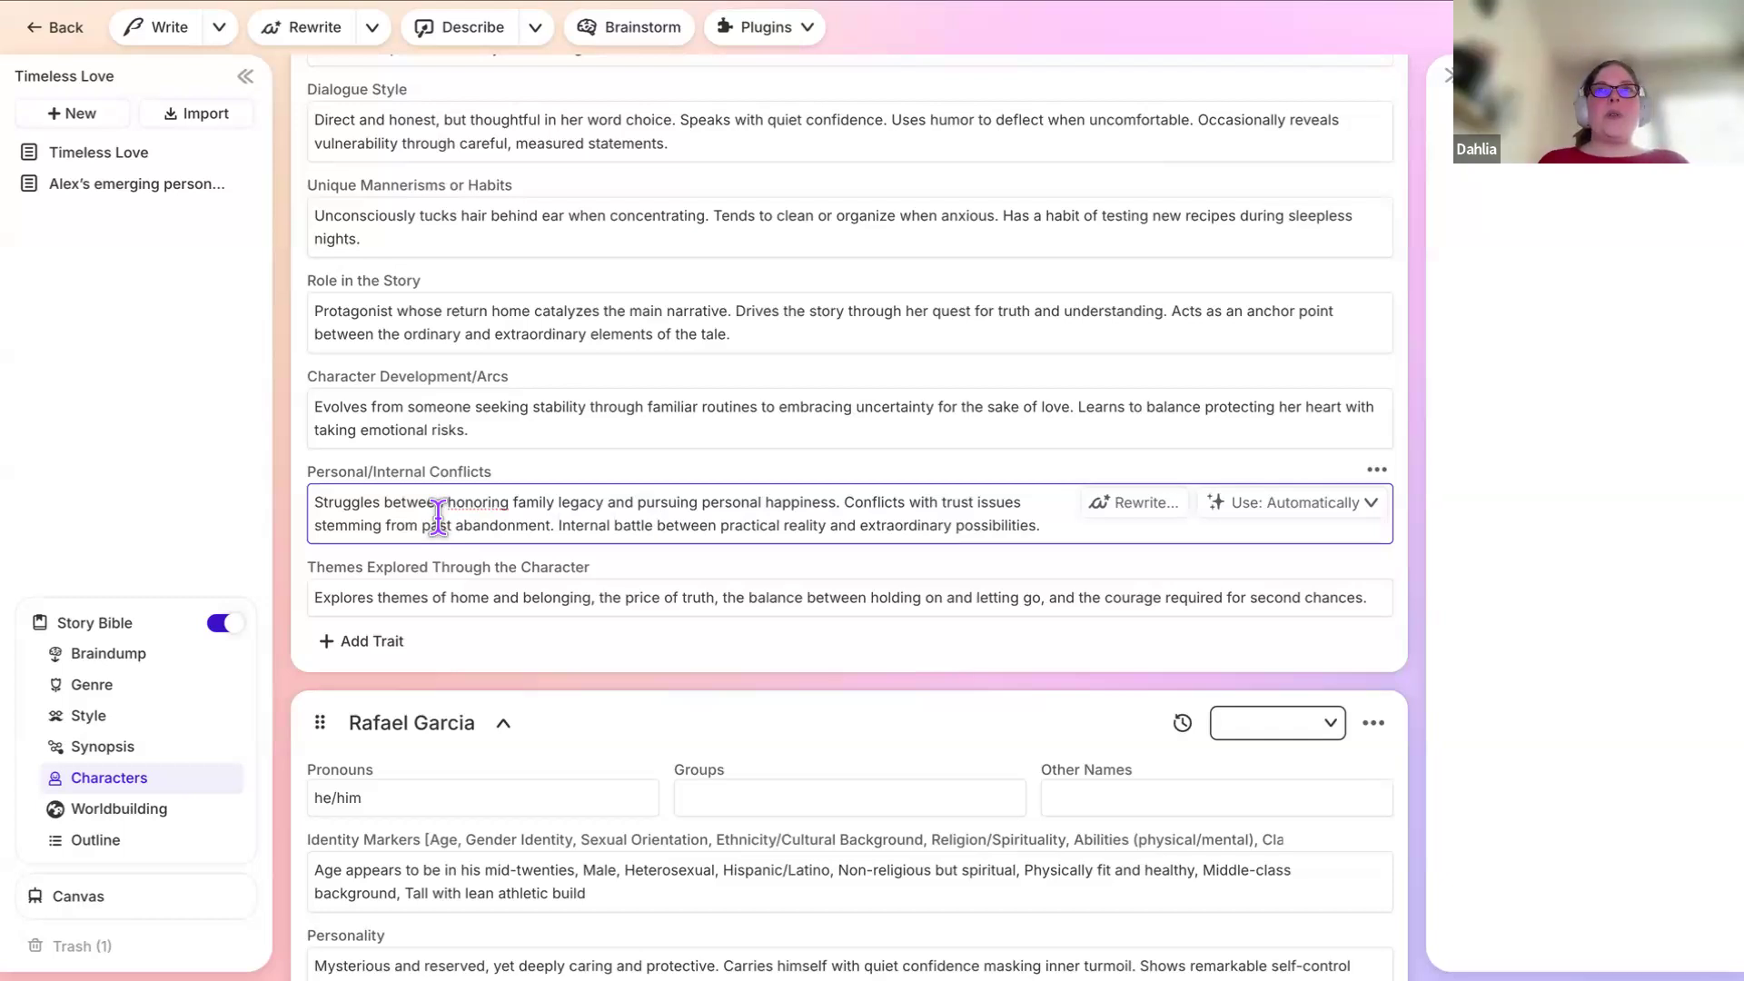
click(1136, 504)
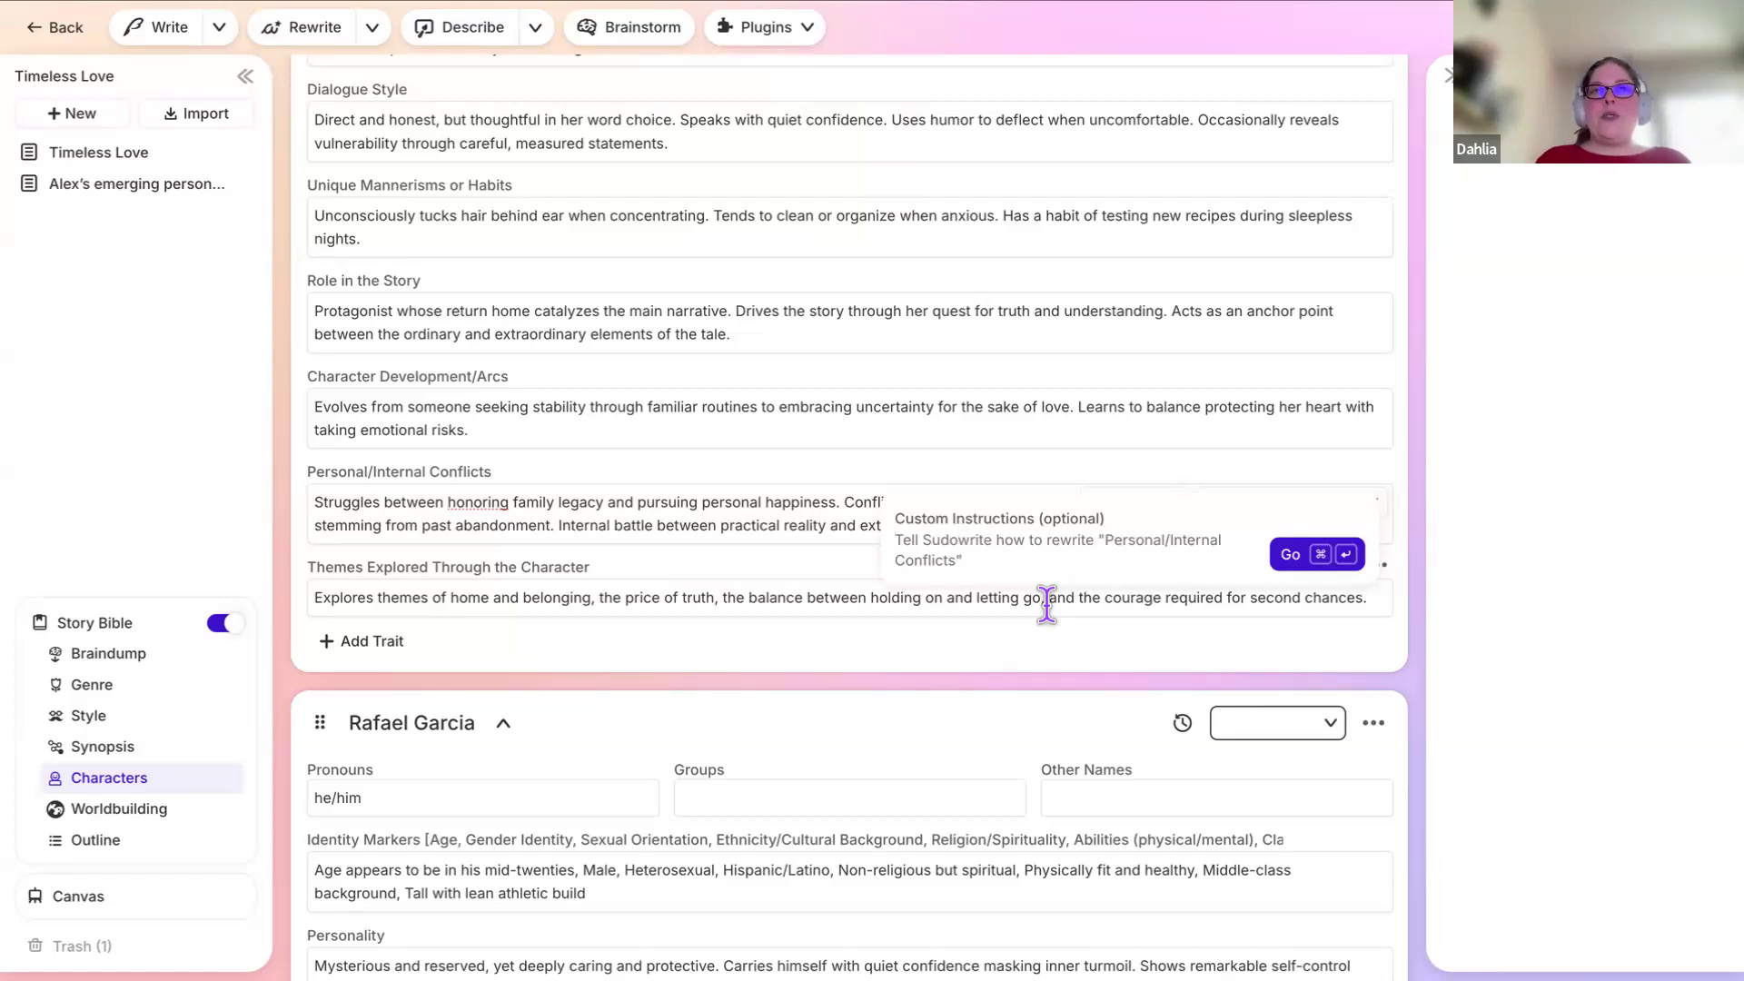
click(485, 632)
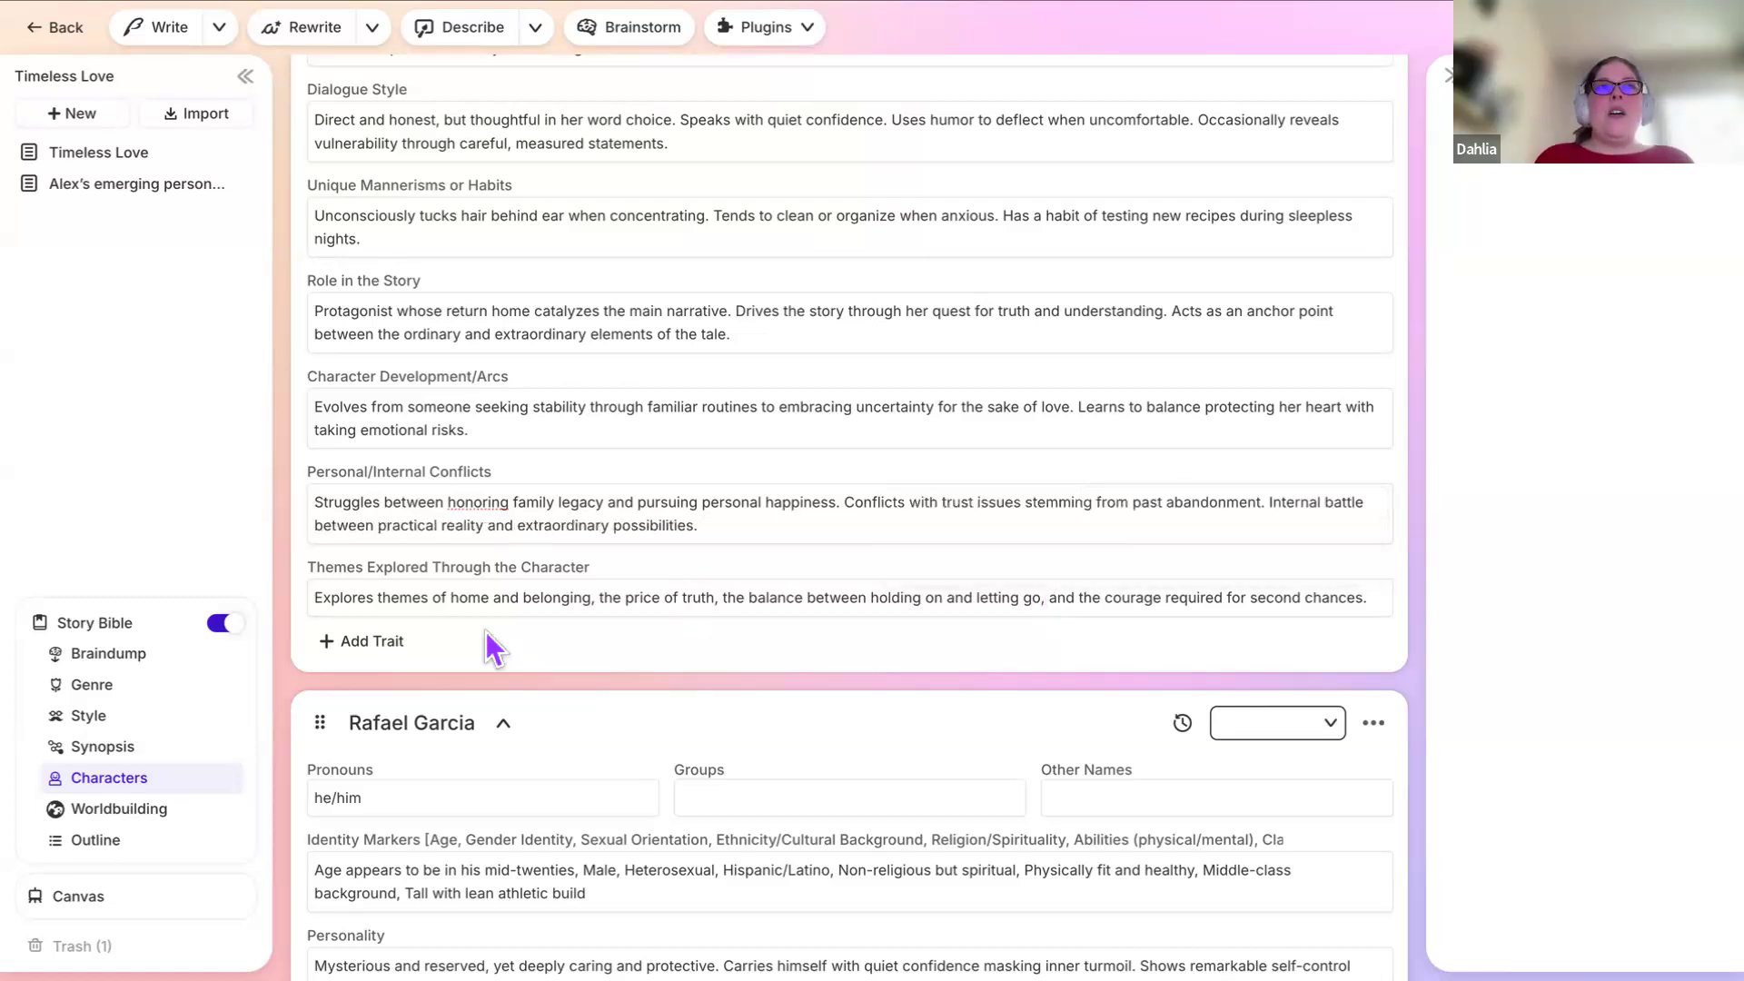
Step: Add a new trait named Core Motivation to the first character's card
click(326, 647)
click(389, 643)
text(Core Motu)
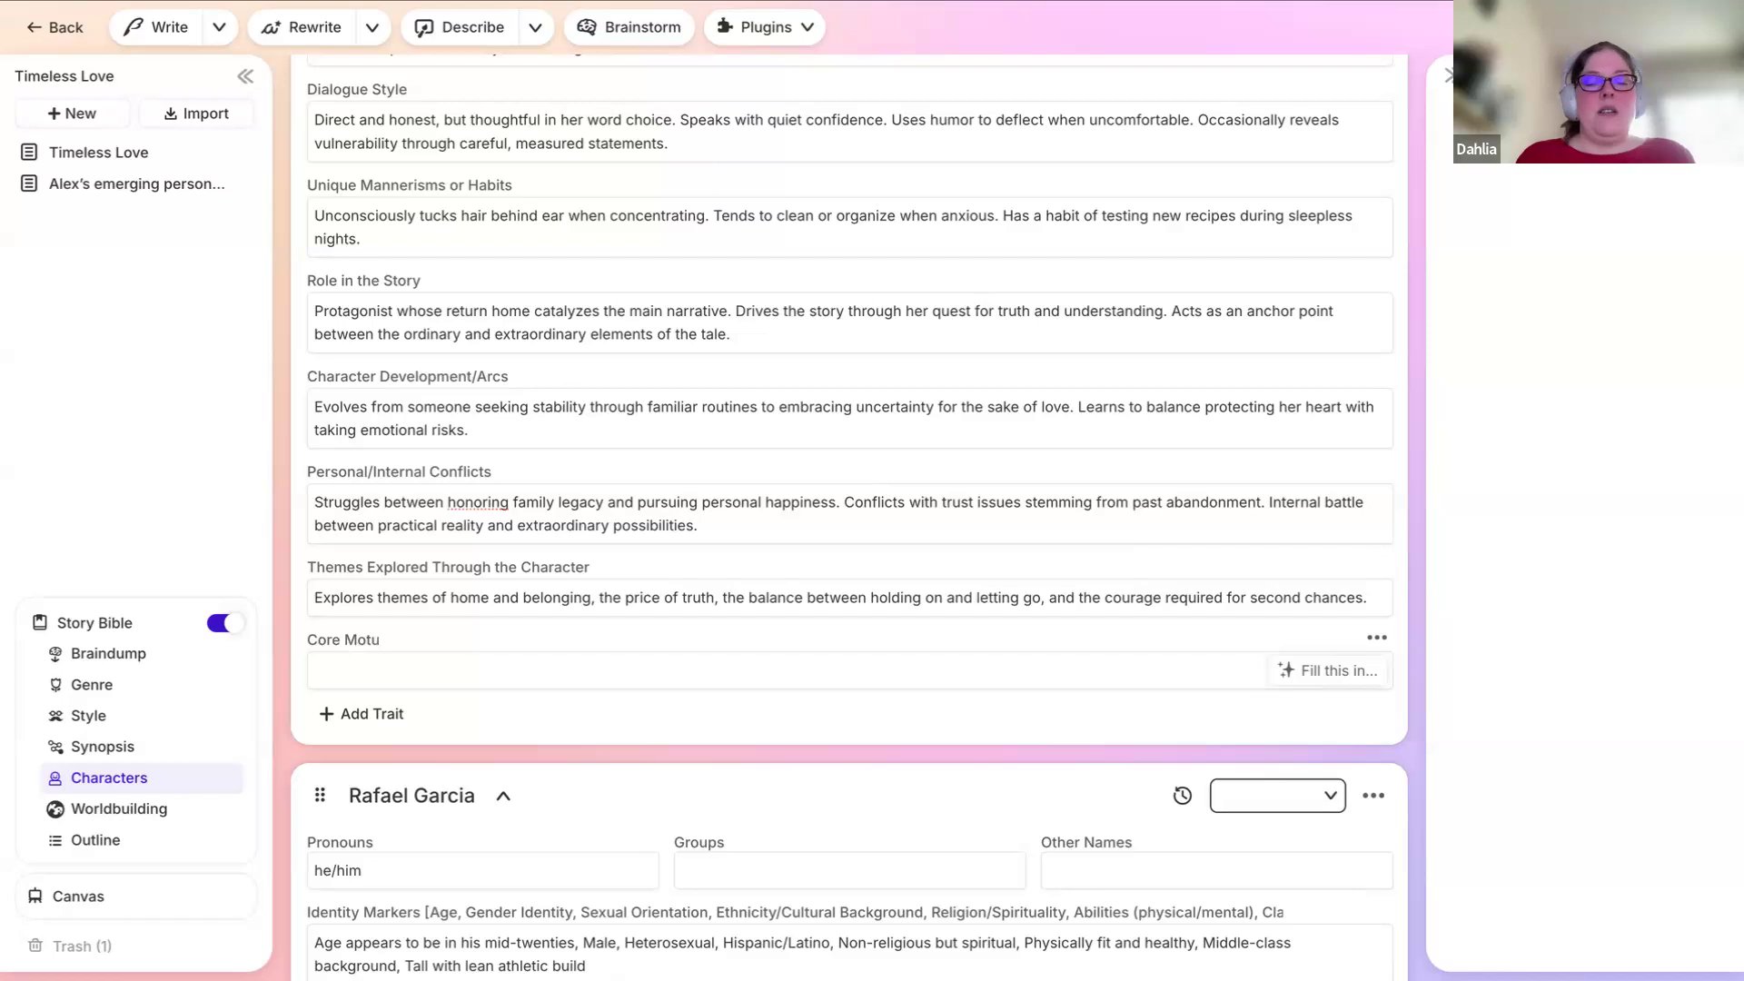
text(vavation)
Step: Have Sudowrite fill in the first character's Core Motivation trait without custom instructions, and open the generated text
click(433, 680)
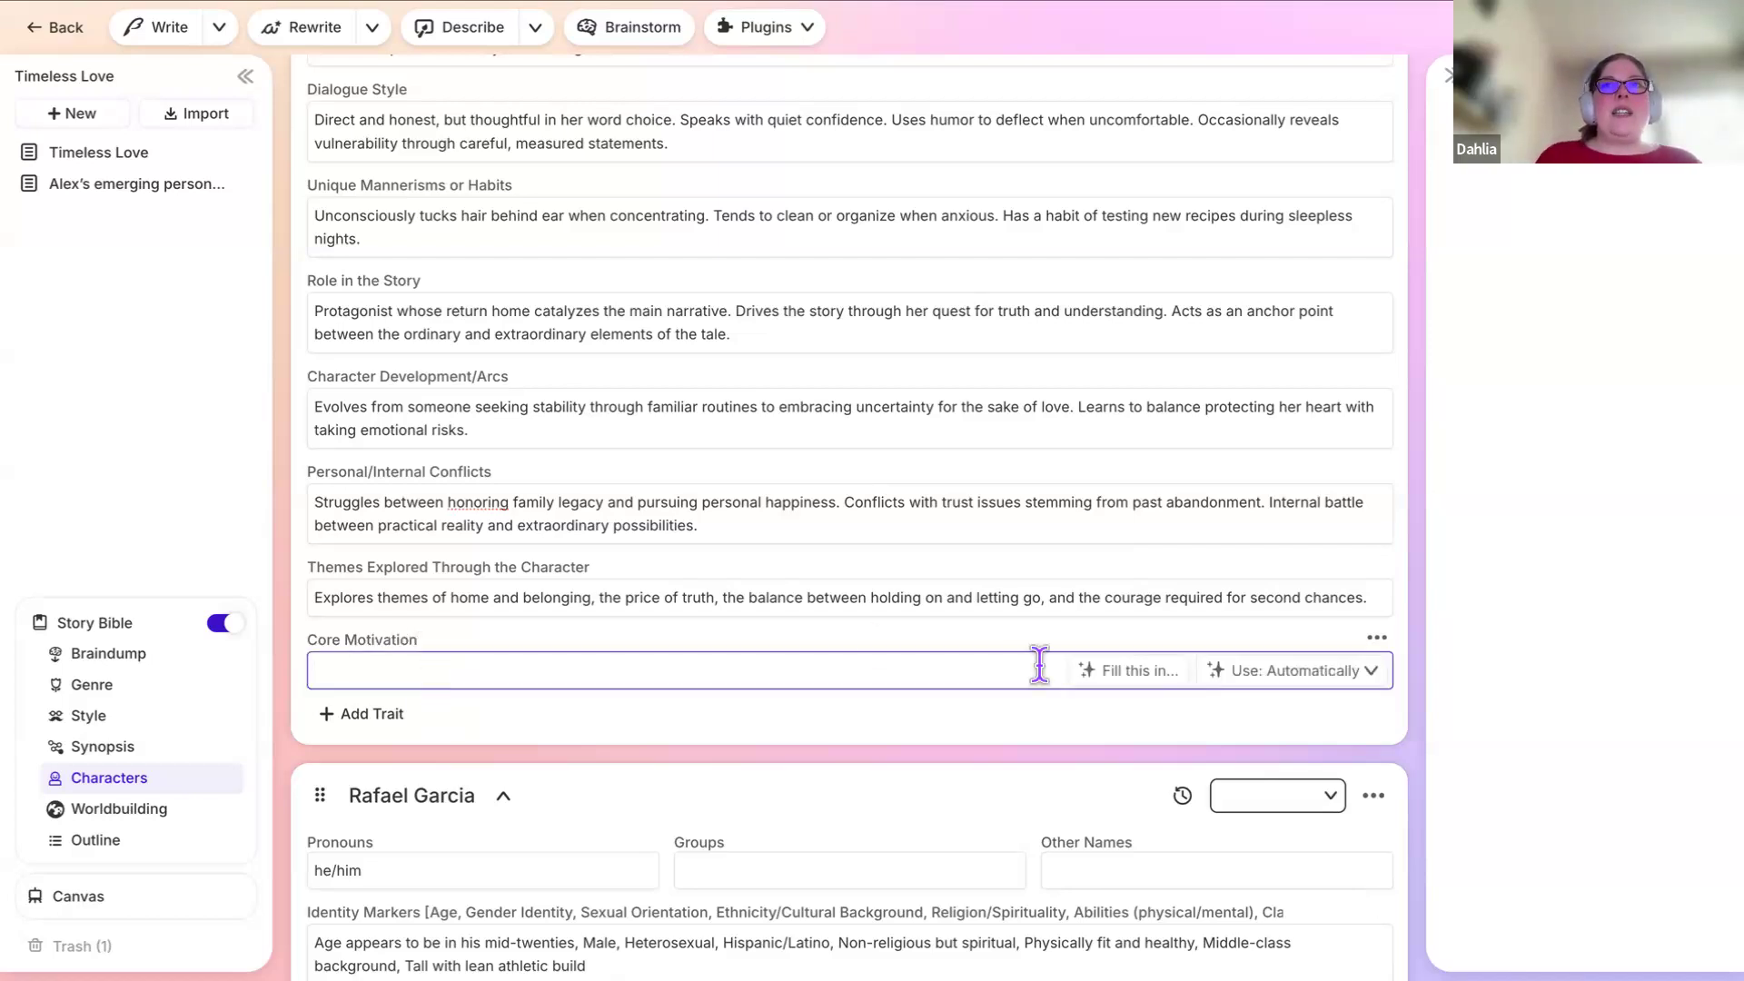
click(1154, 675)
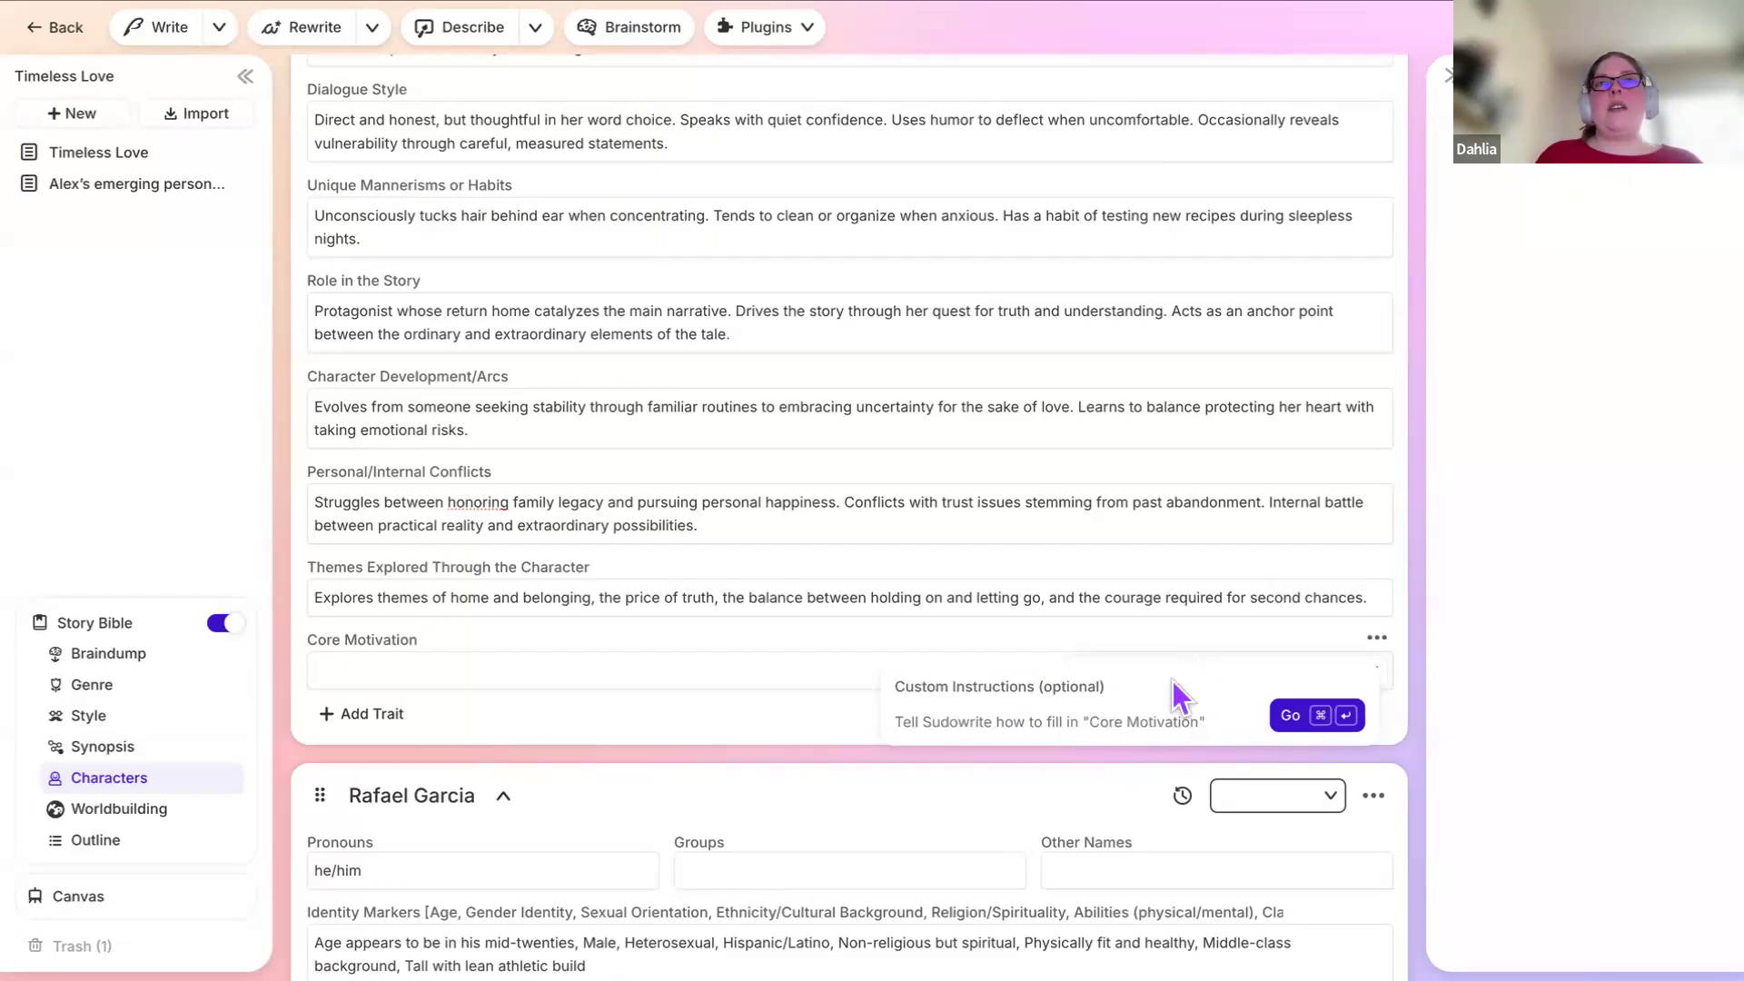
click(1308, 718)
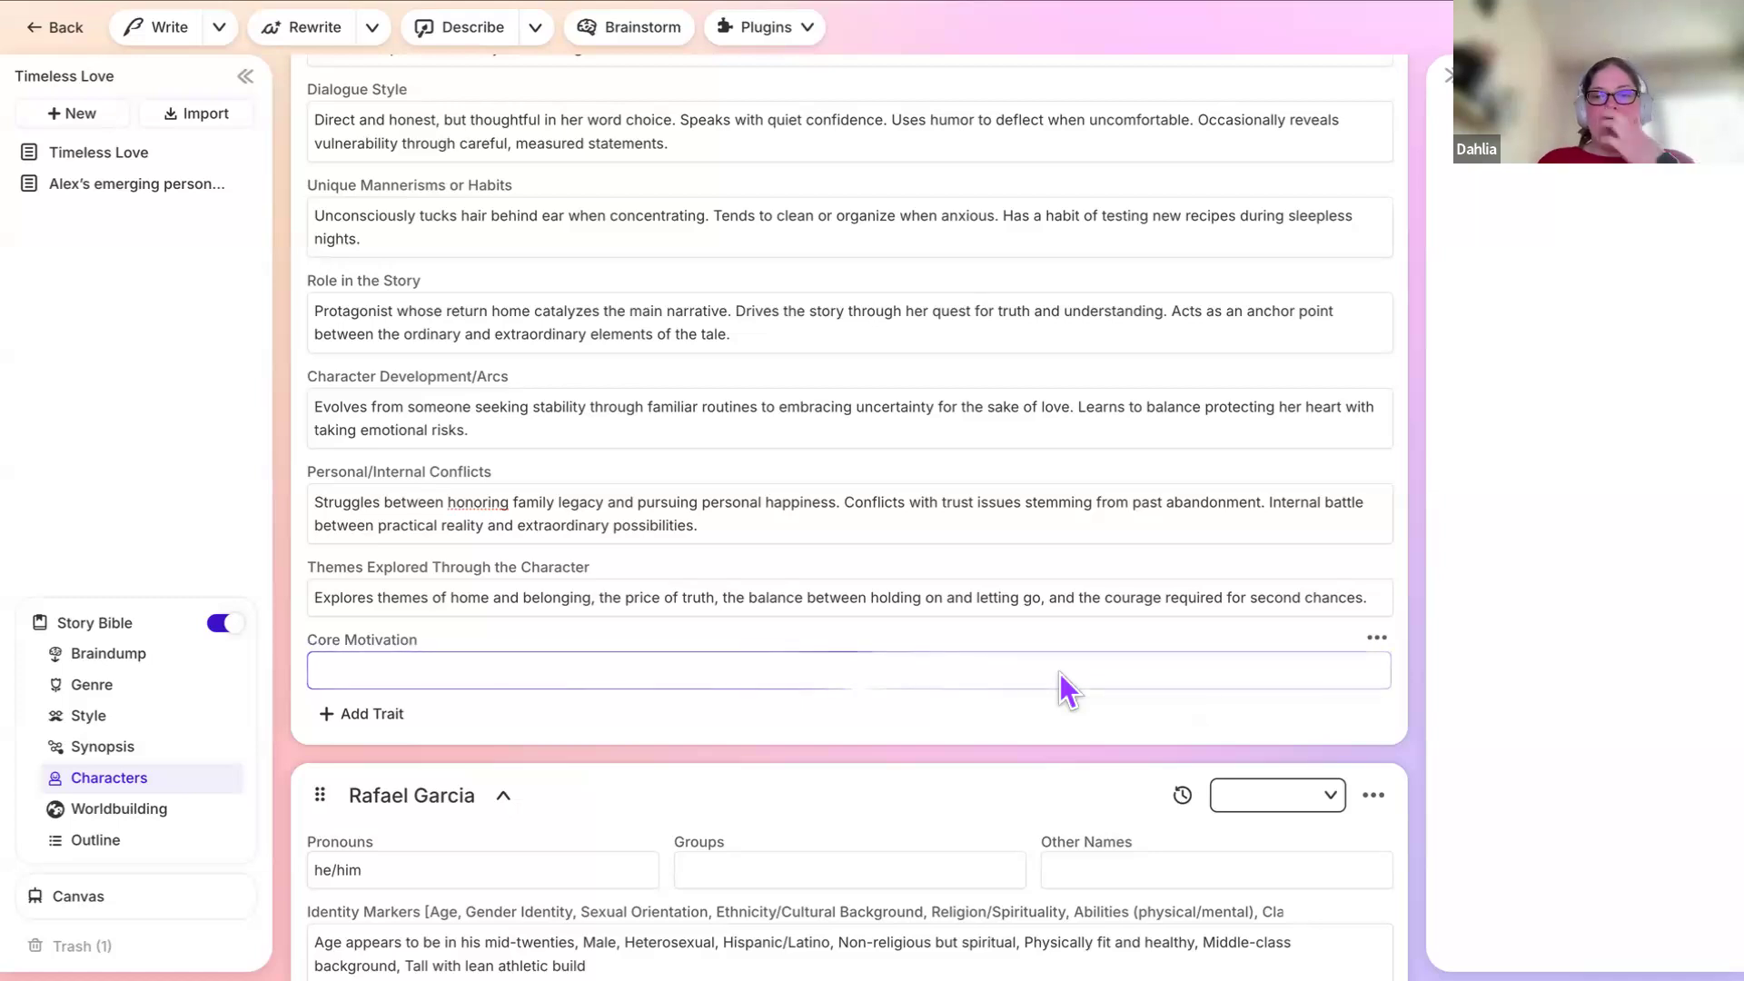
mouse_move(1357, 614)
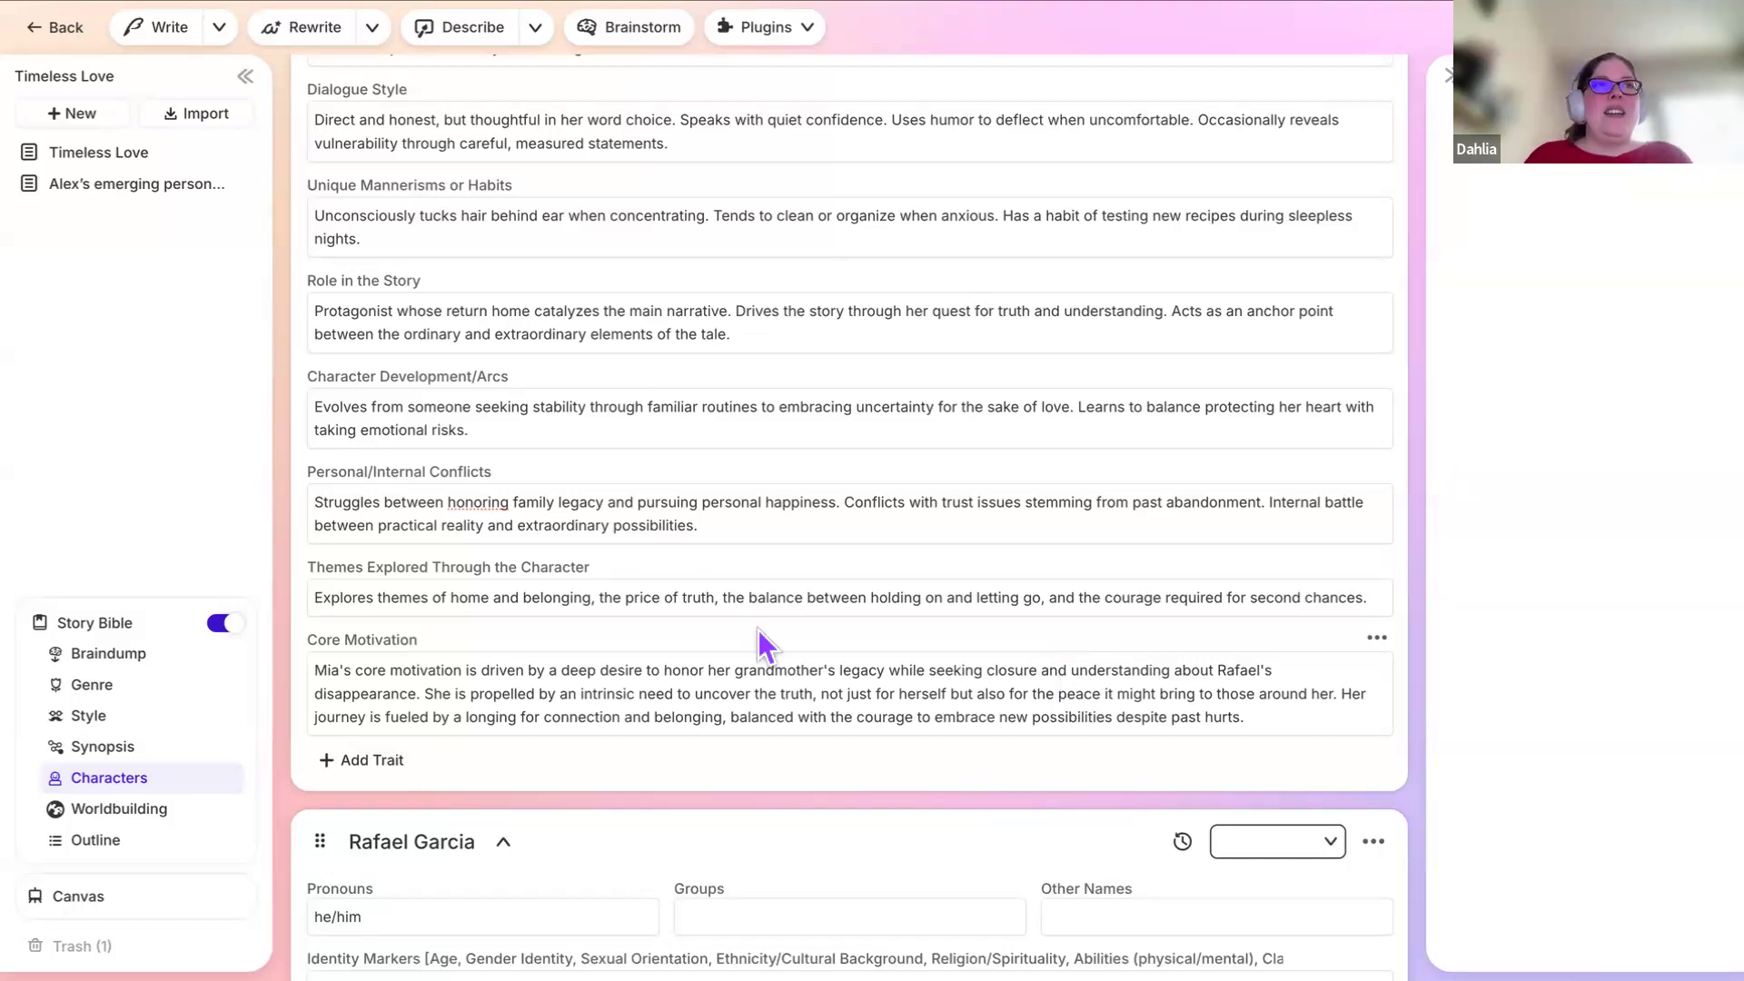
click(456, 670)
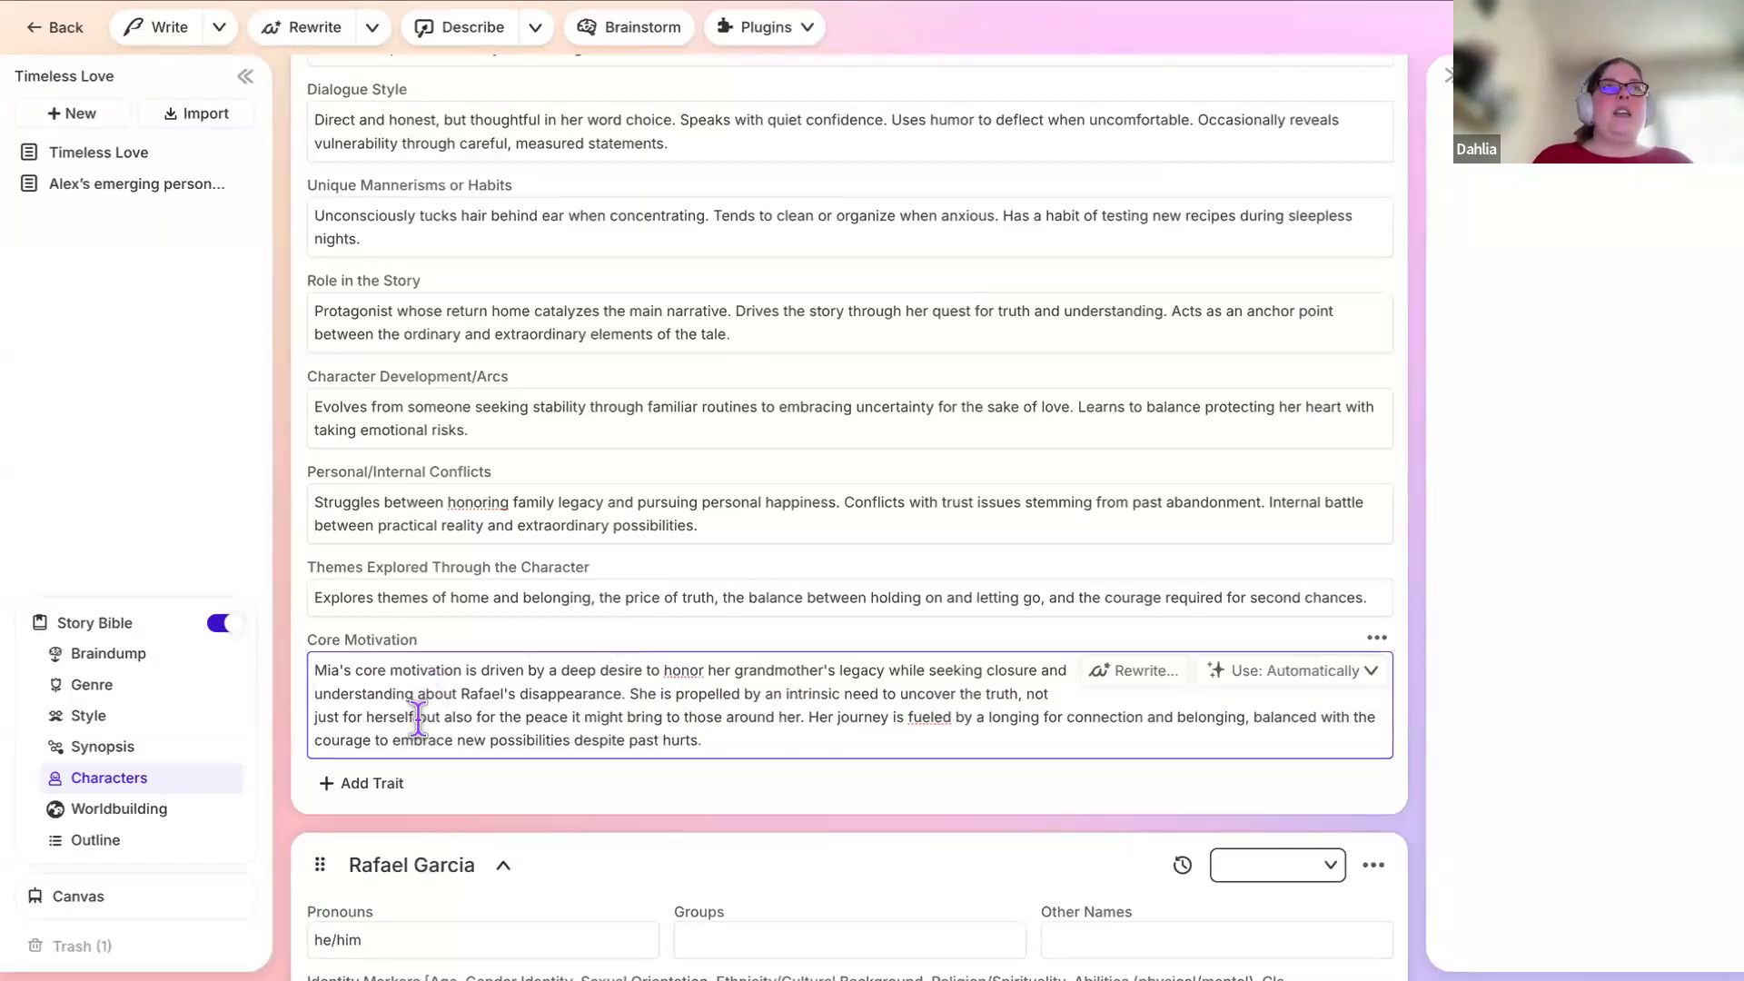
Step: Set the first character's Core Motivation trait to Never be used by Sudowrite
scroll(416, 718, up, 10)
scroll(409, 710, up, 9)
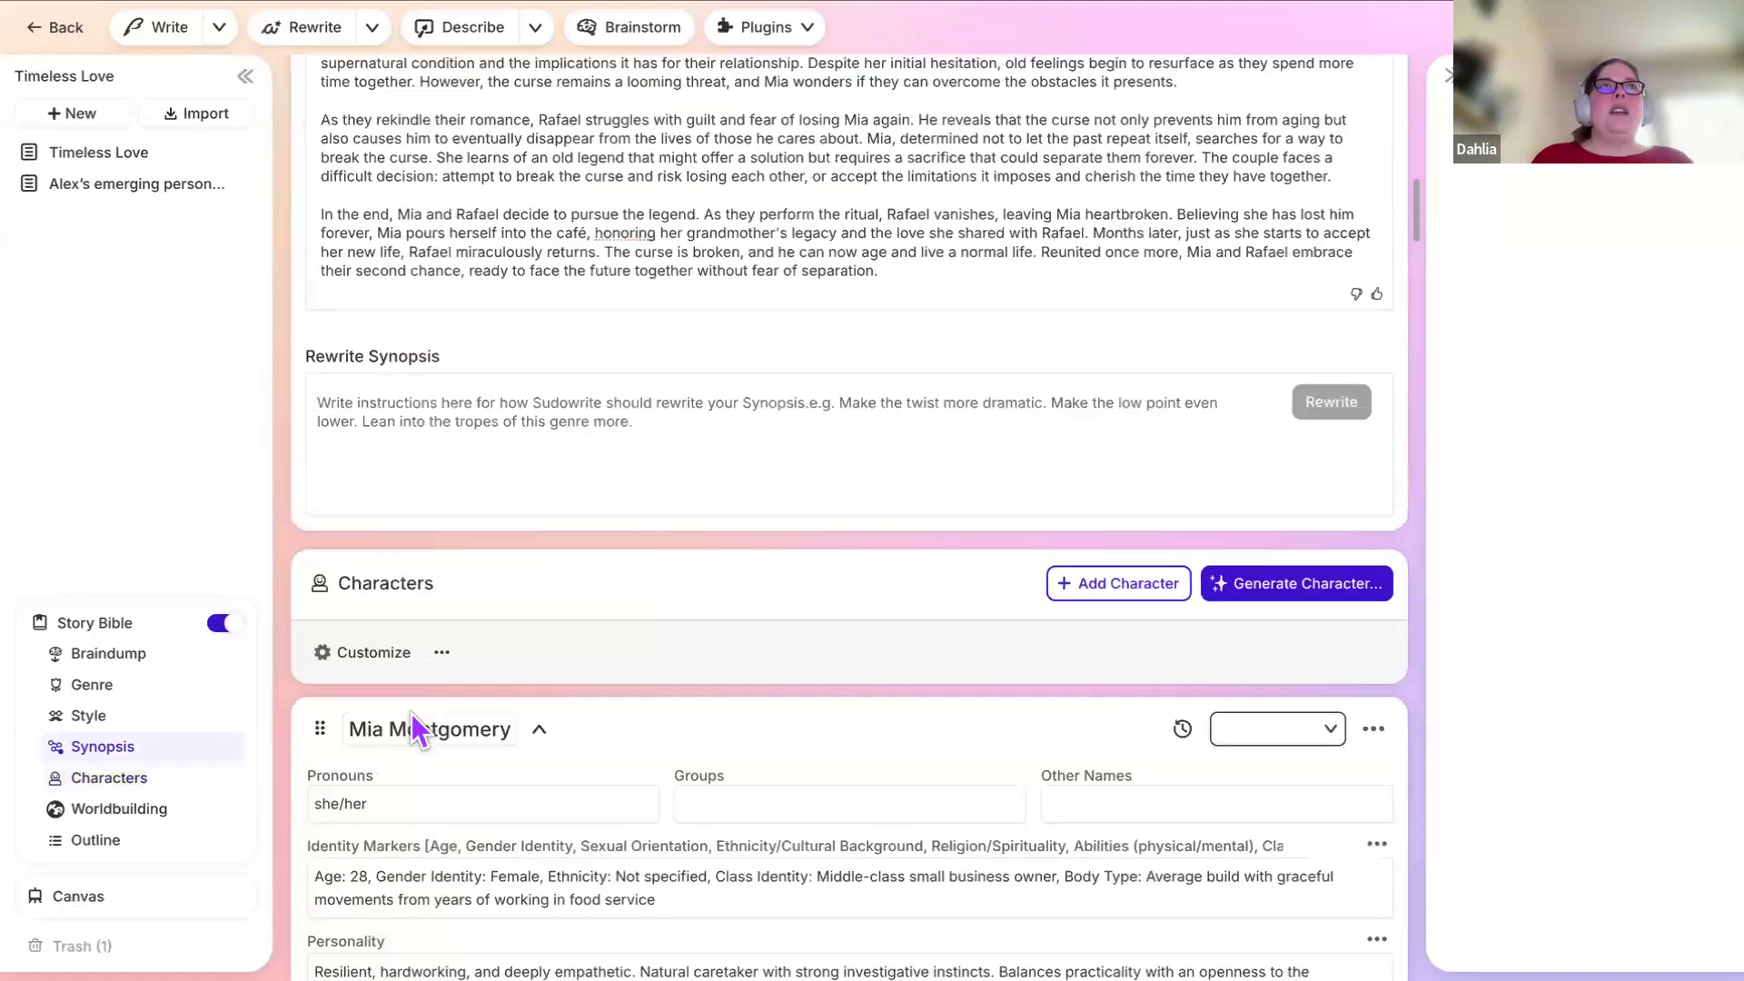
scroll(507, 666, down, 7)
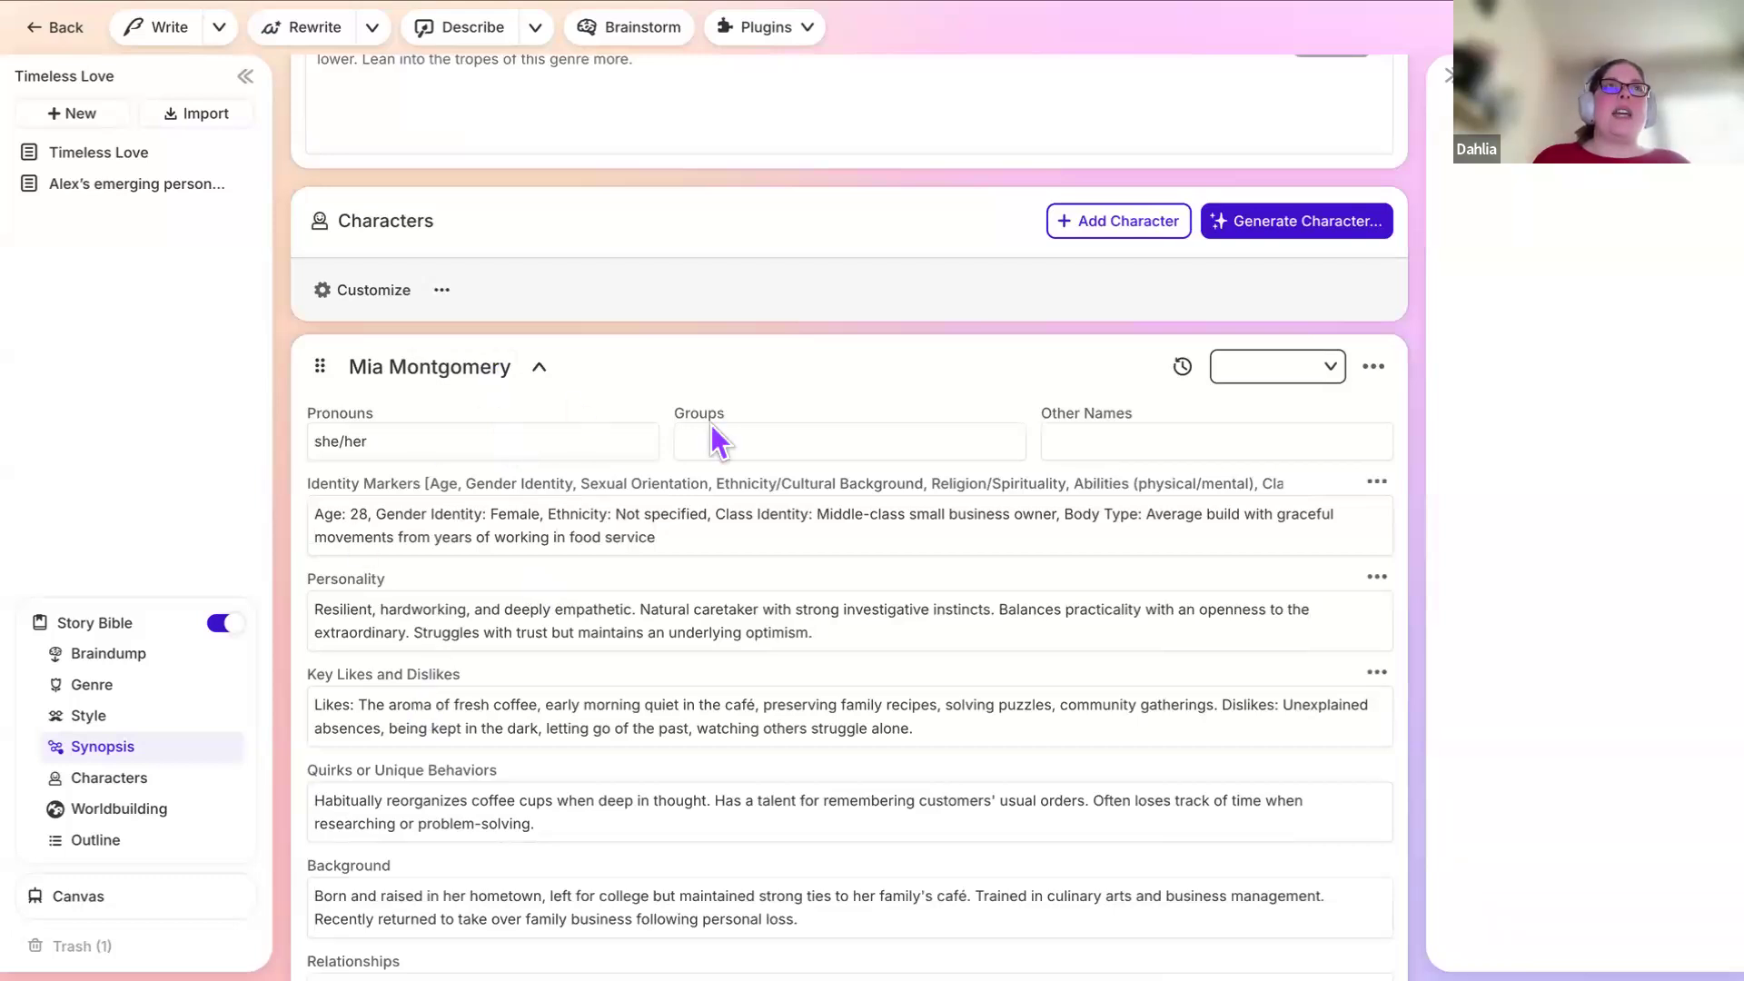
scroll(761, 787, down, 14)
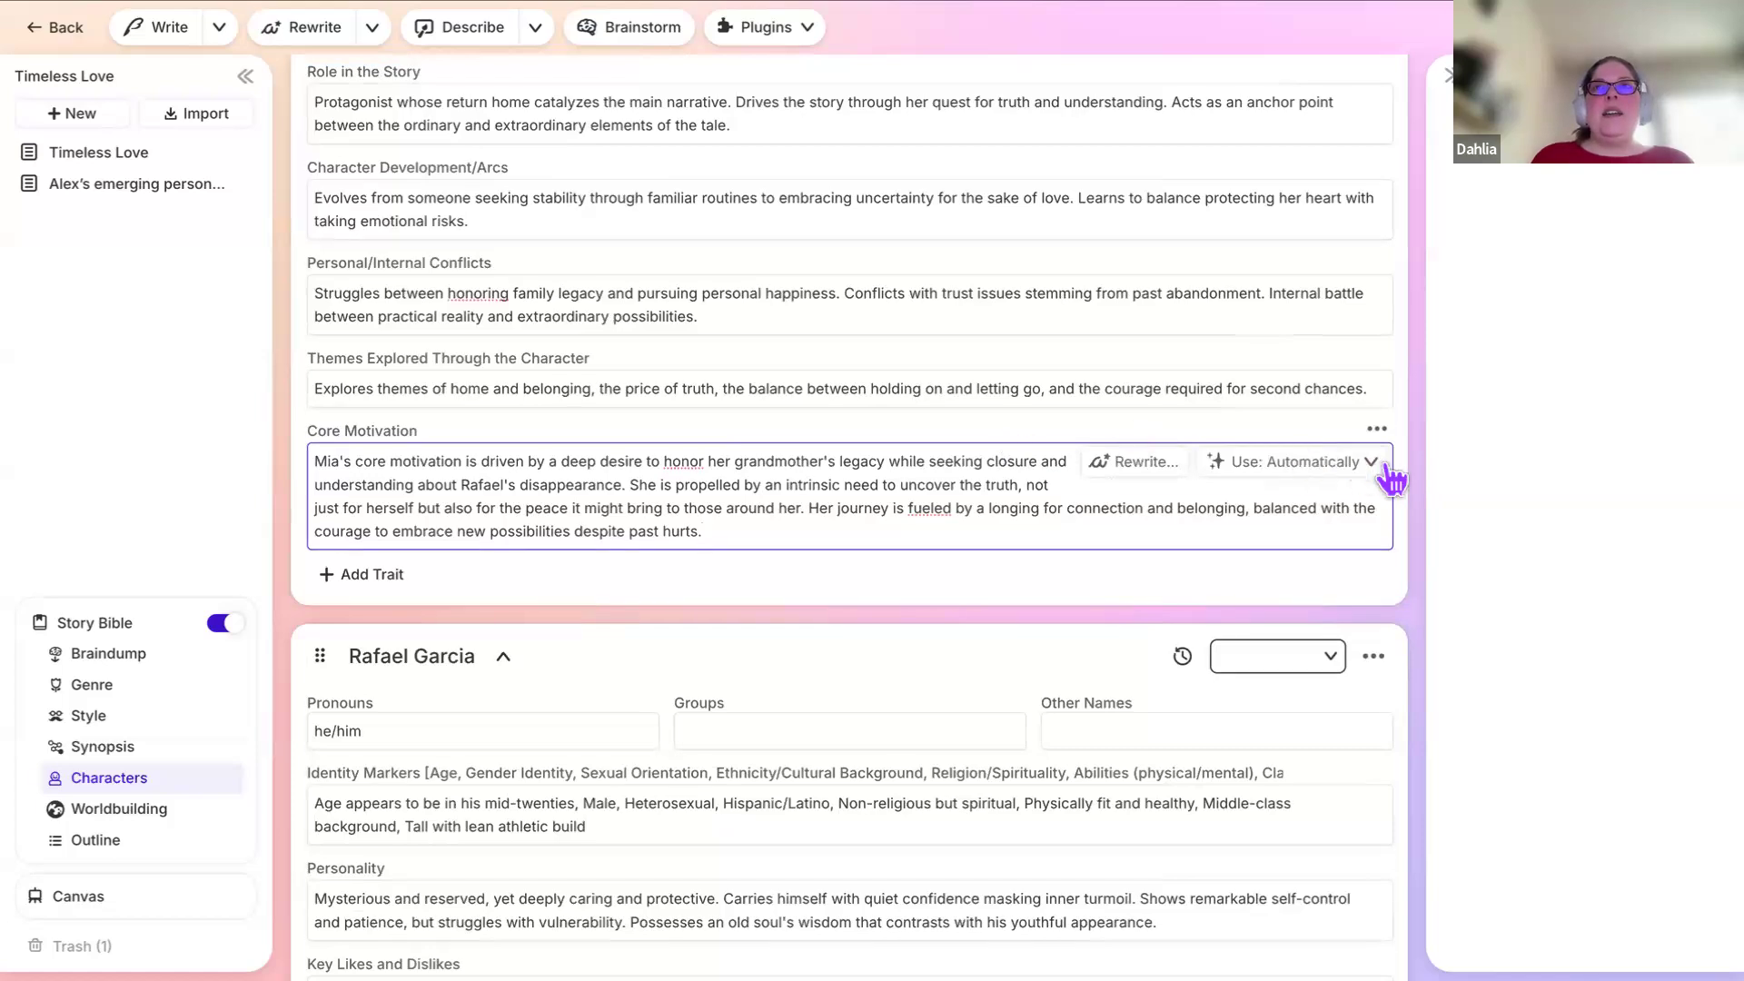
click(1374, 463)
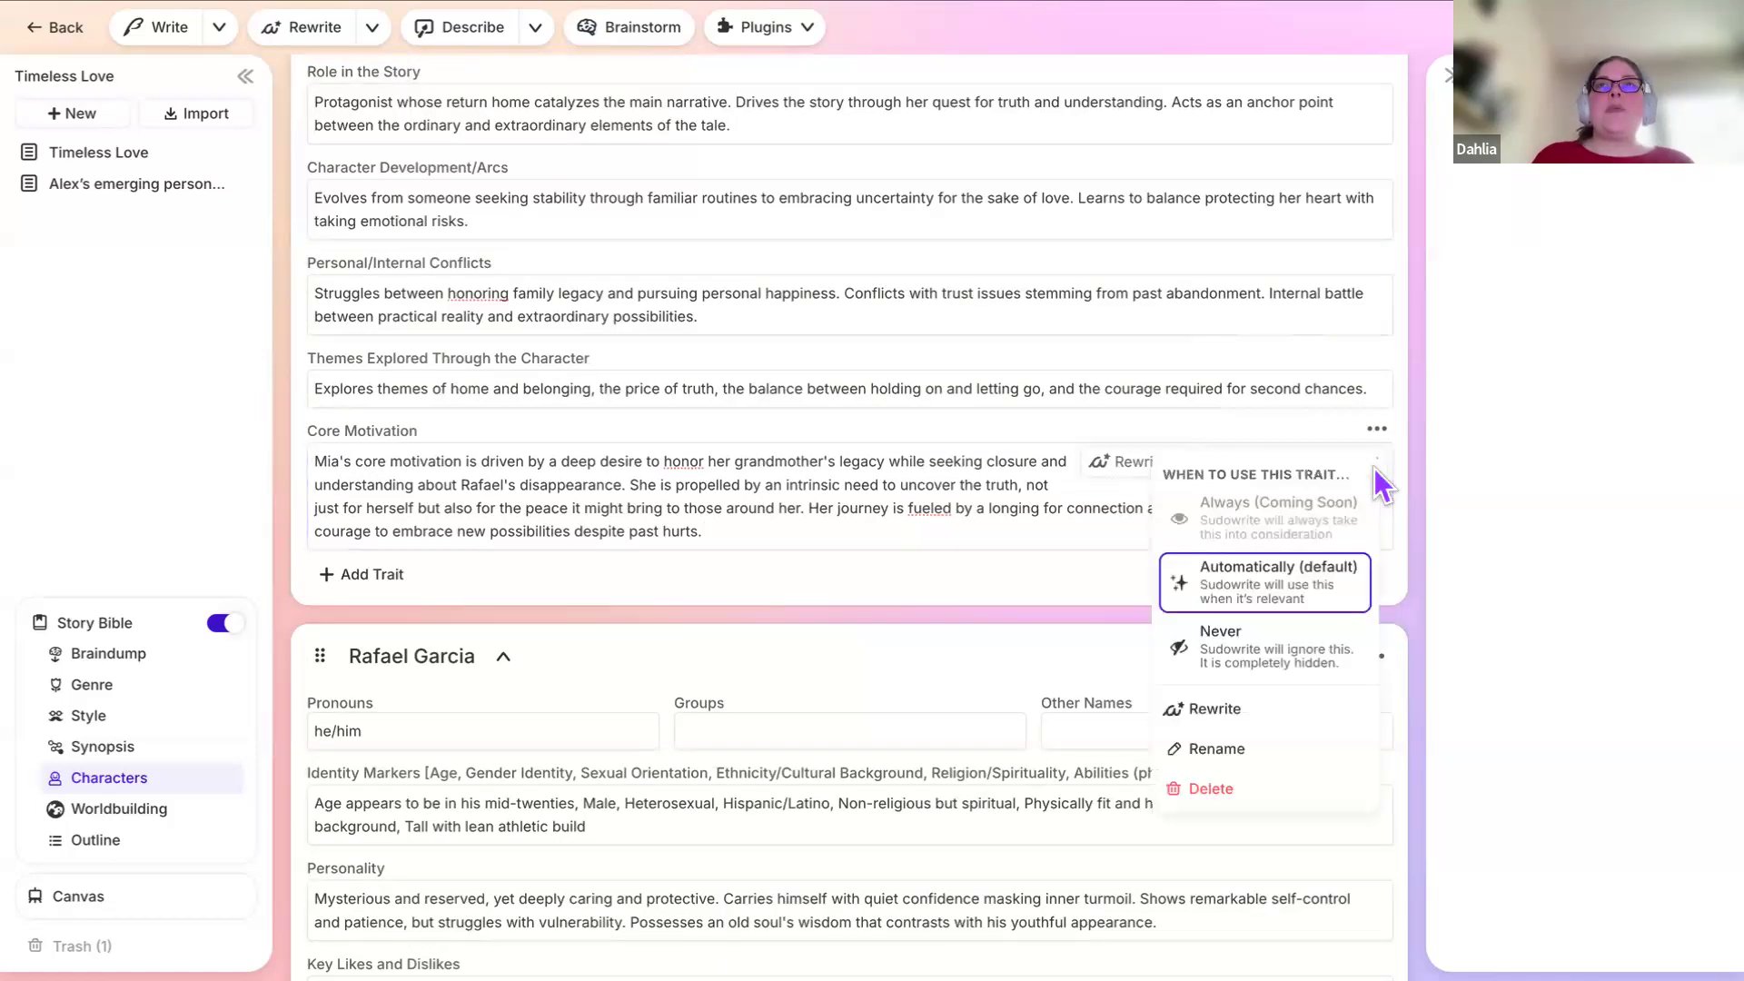
click(1265, 663)
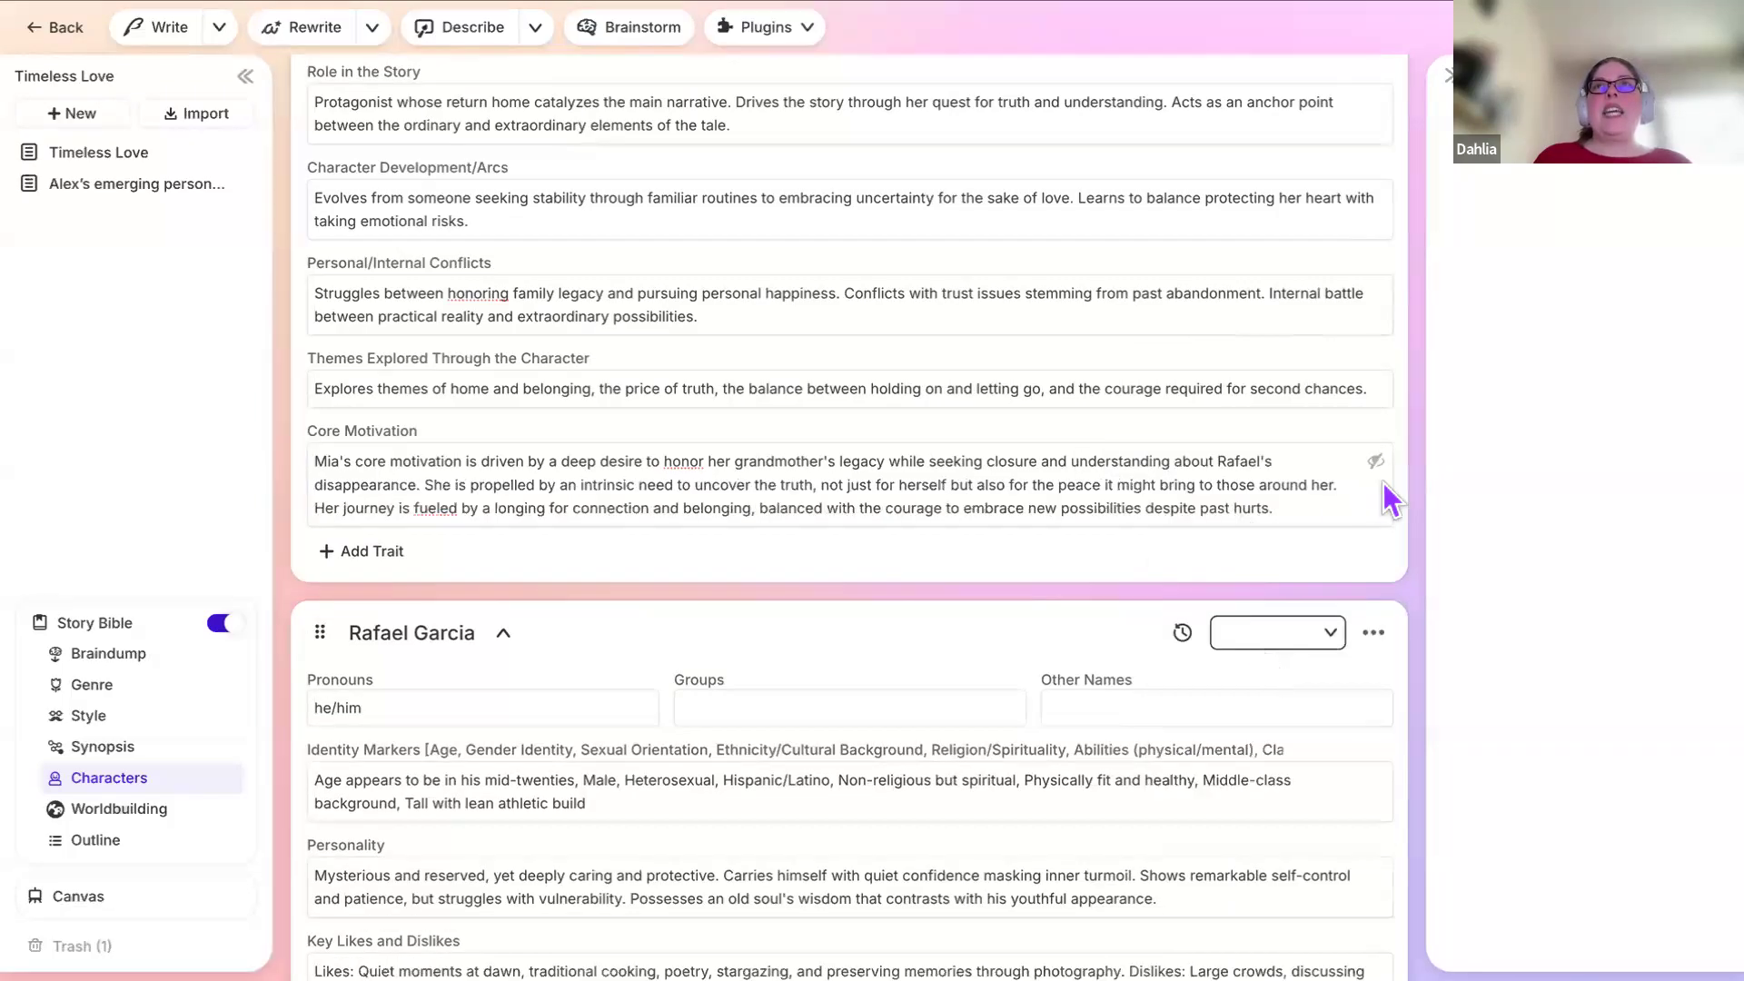
Step: Switch the Core Motivation trait's use back to Automatically (default)
click(1308, 481)
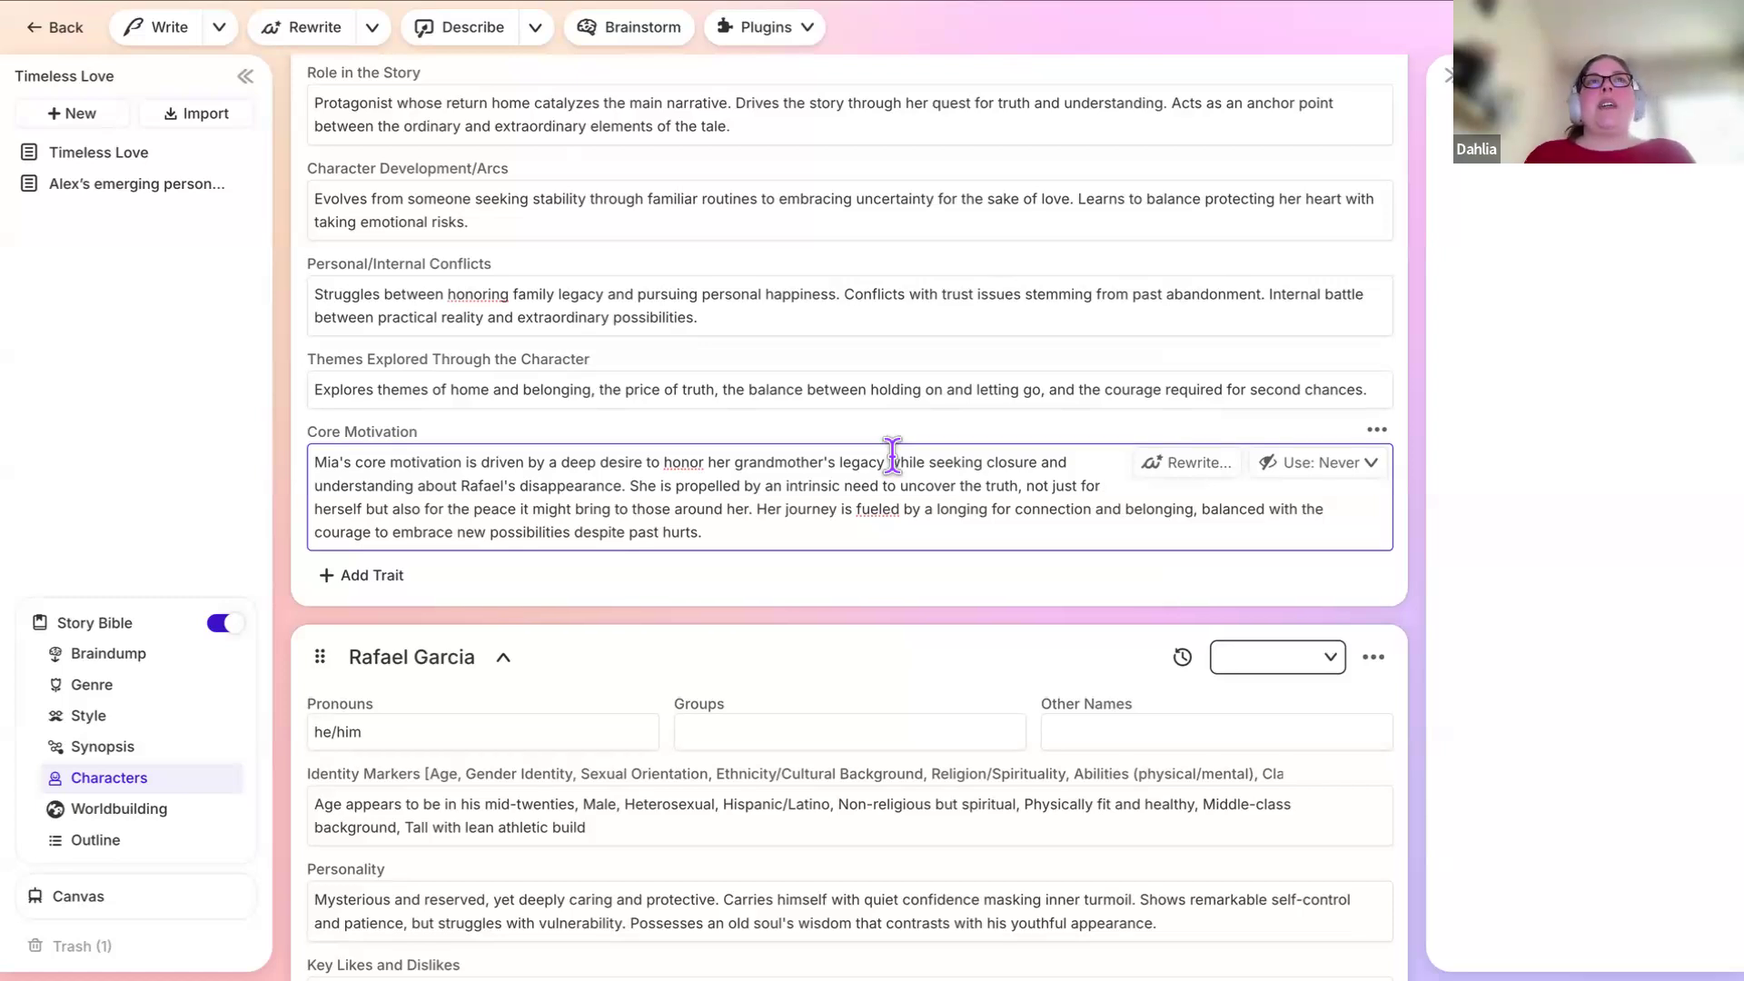
scroll(893, 455, up, 4)
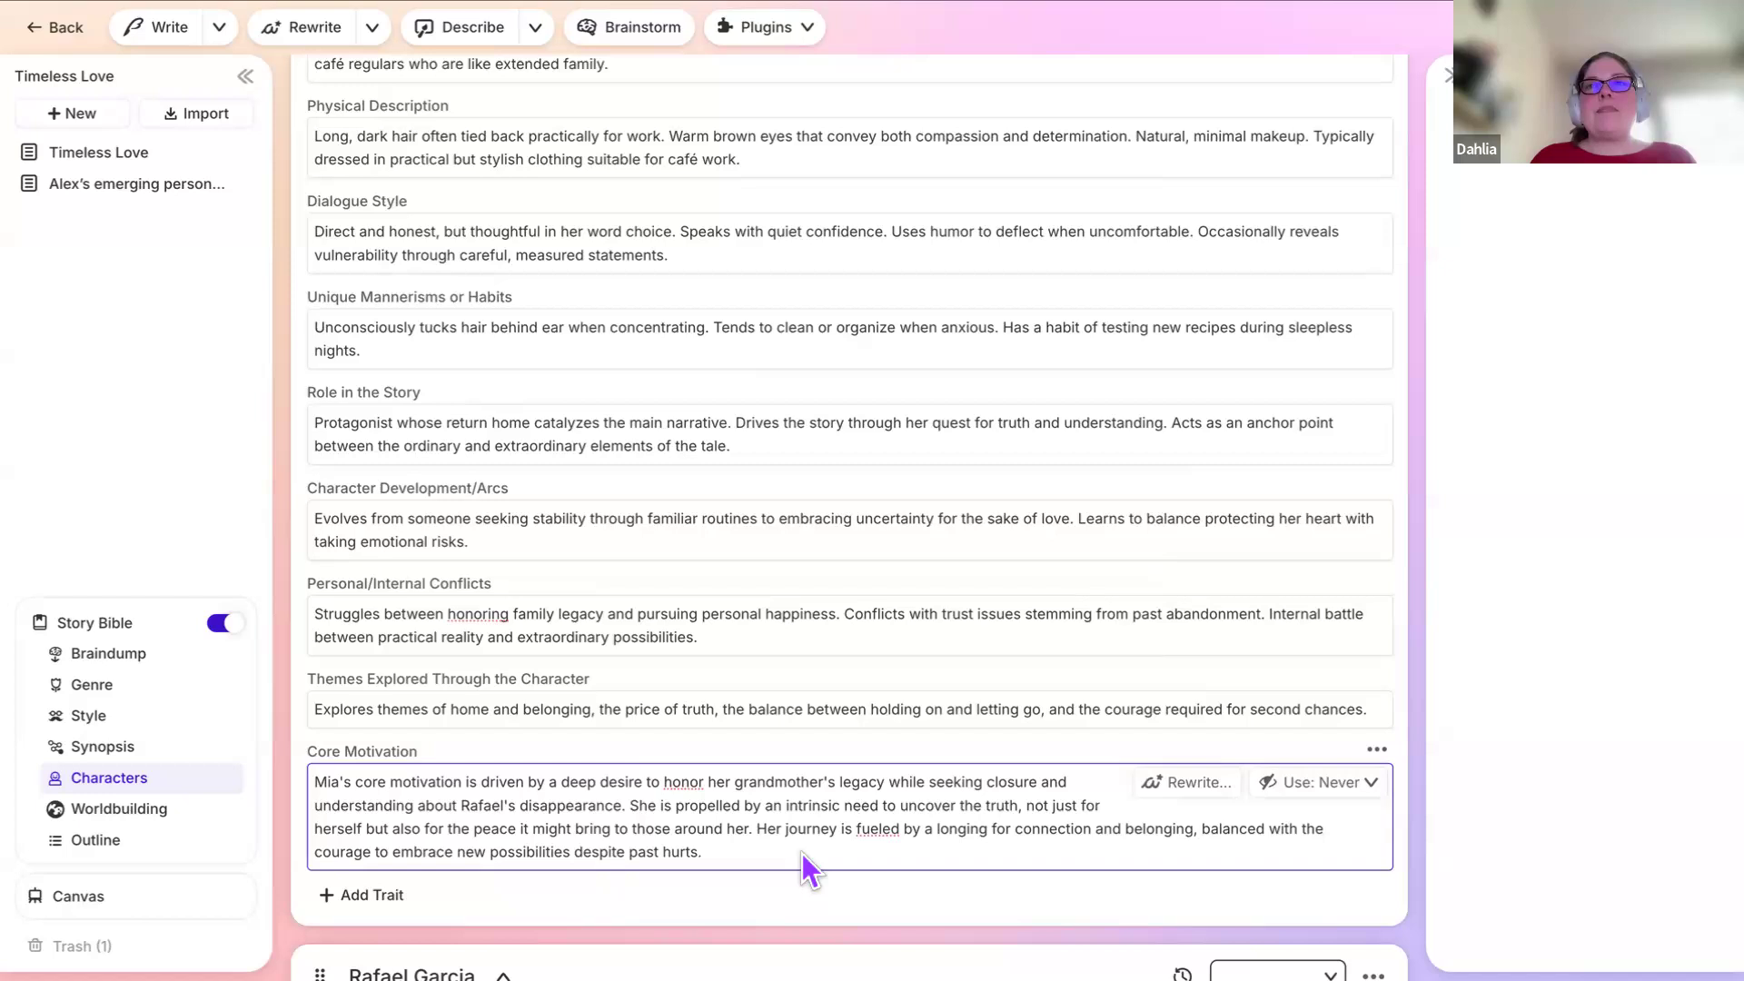
click(1335, 783)
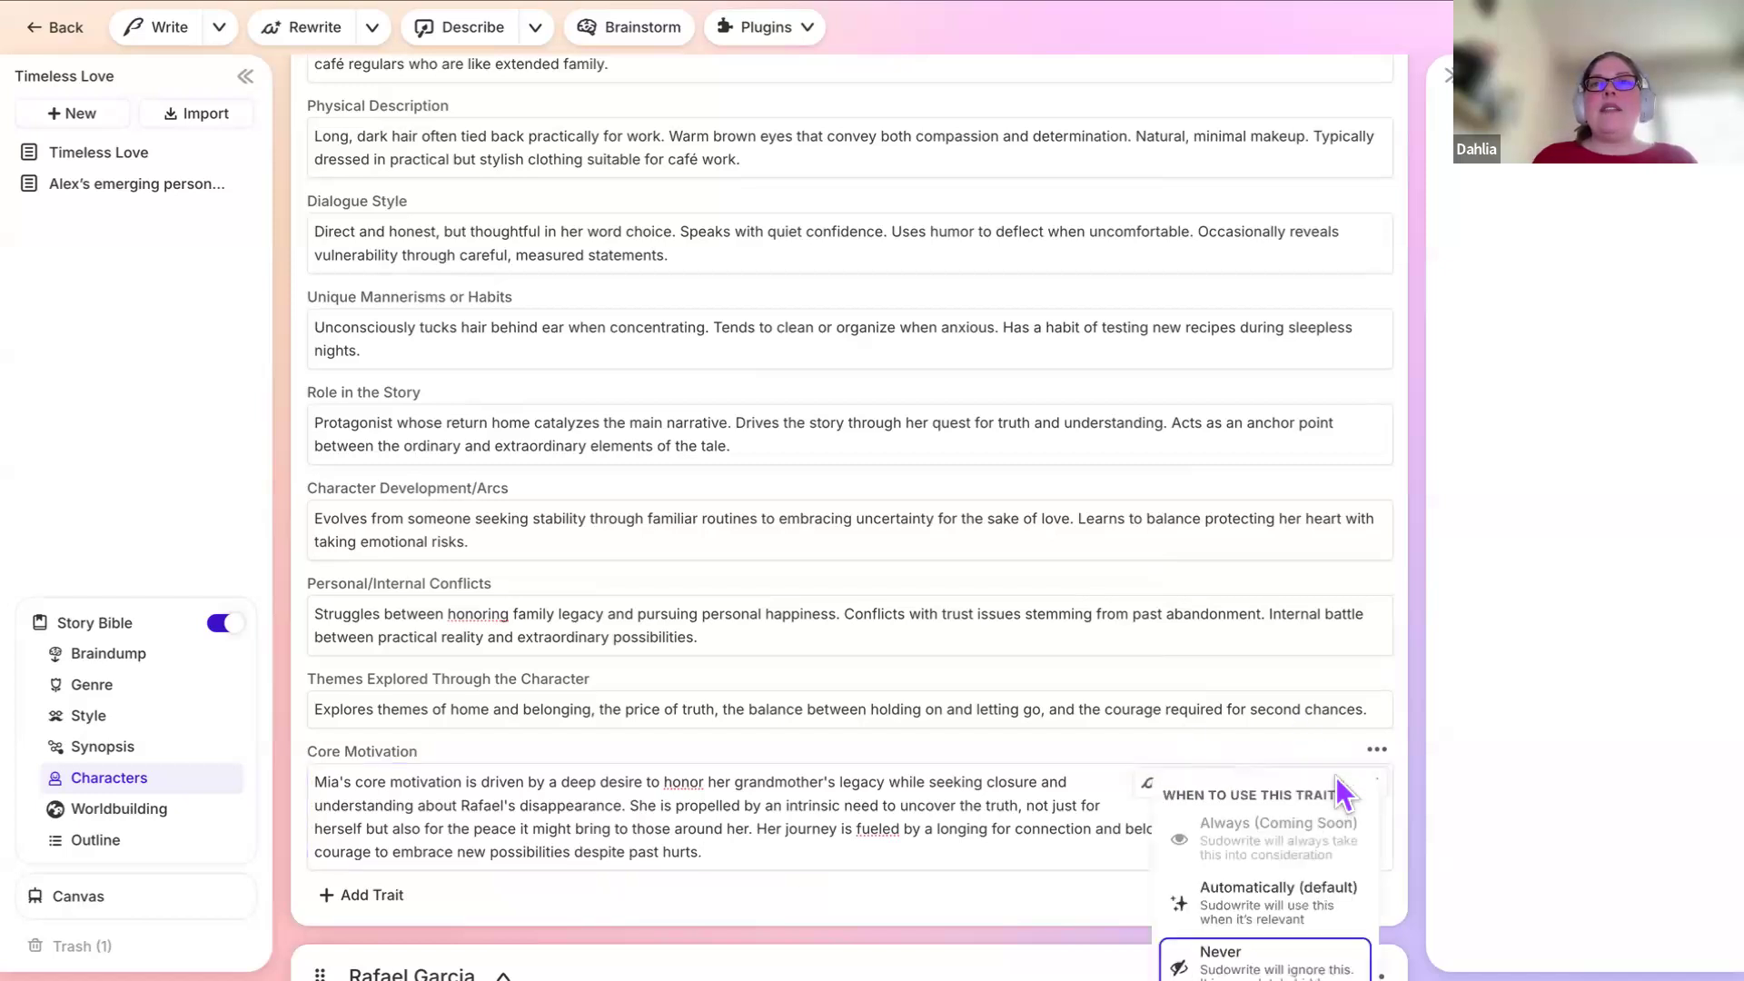
click(1264, 899)
scroll(1299, 809, down, 1)
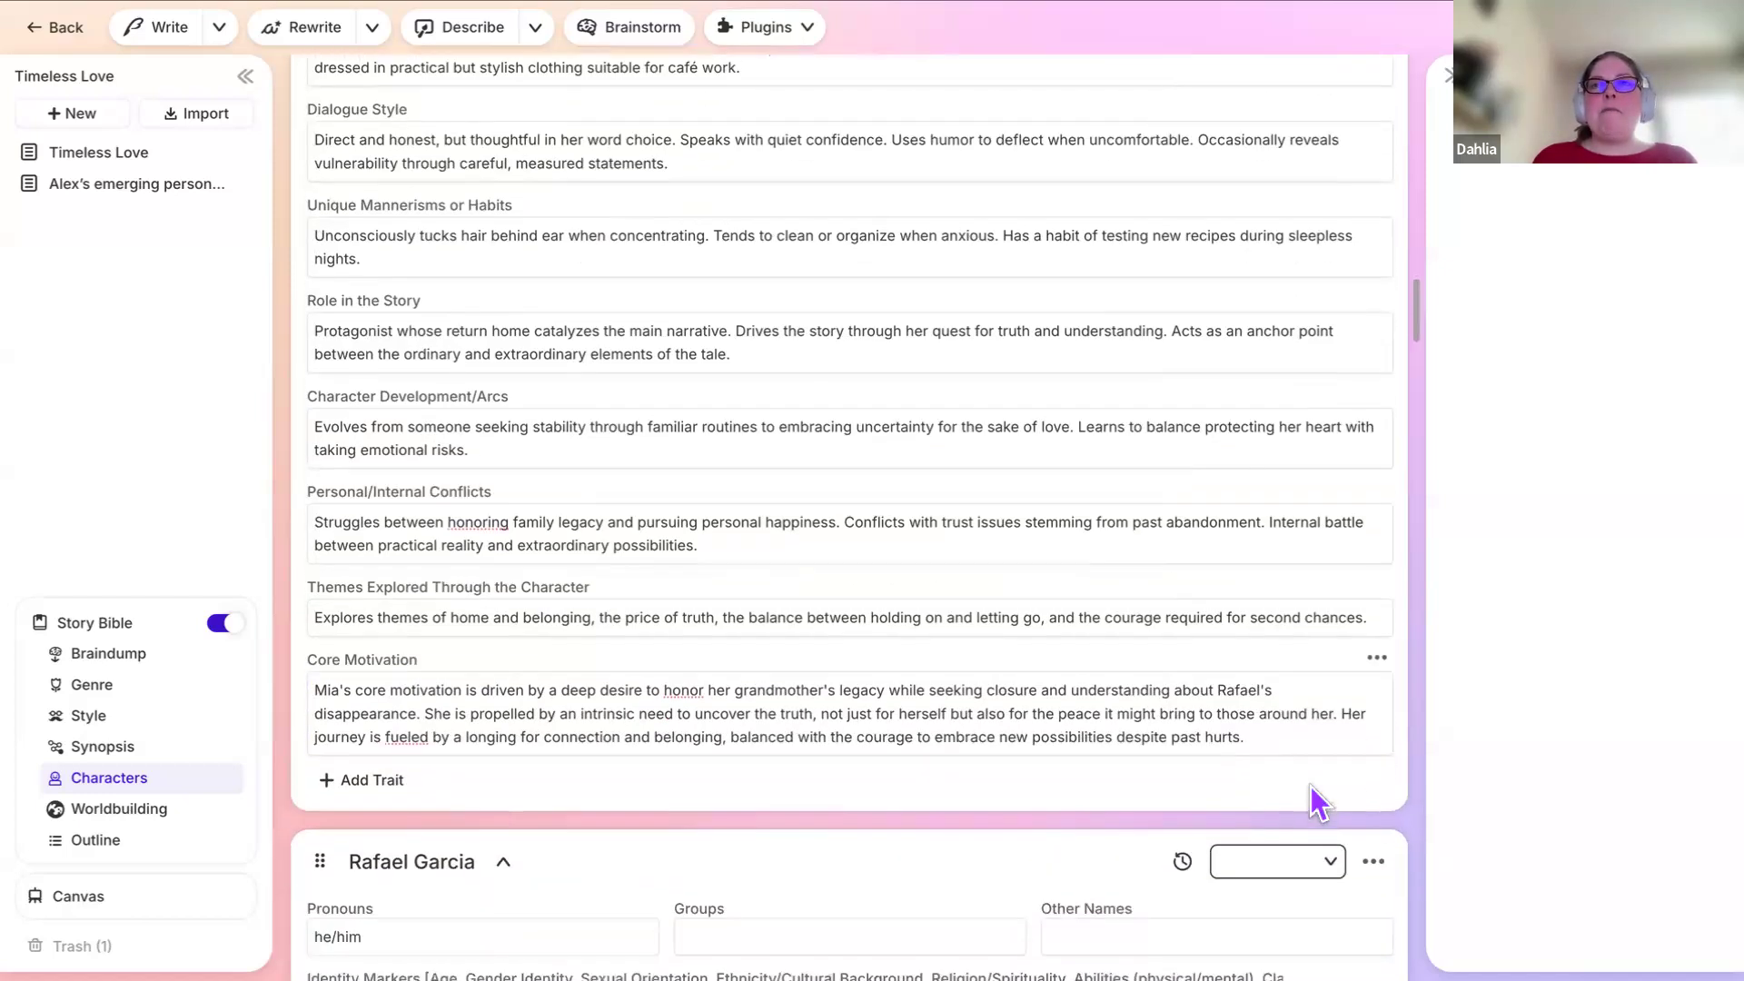
Step: Set the entire first character card to Never be used by Sudowrite
scroll(1343, 486, up, 6)
scroll(1345, 487, up, 7)
click(1370, 452)
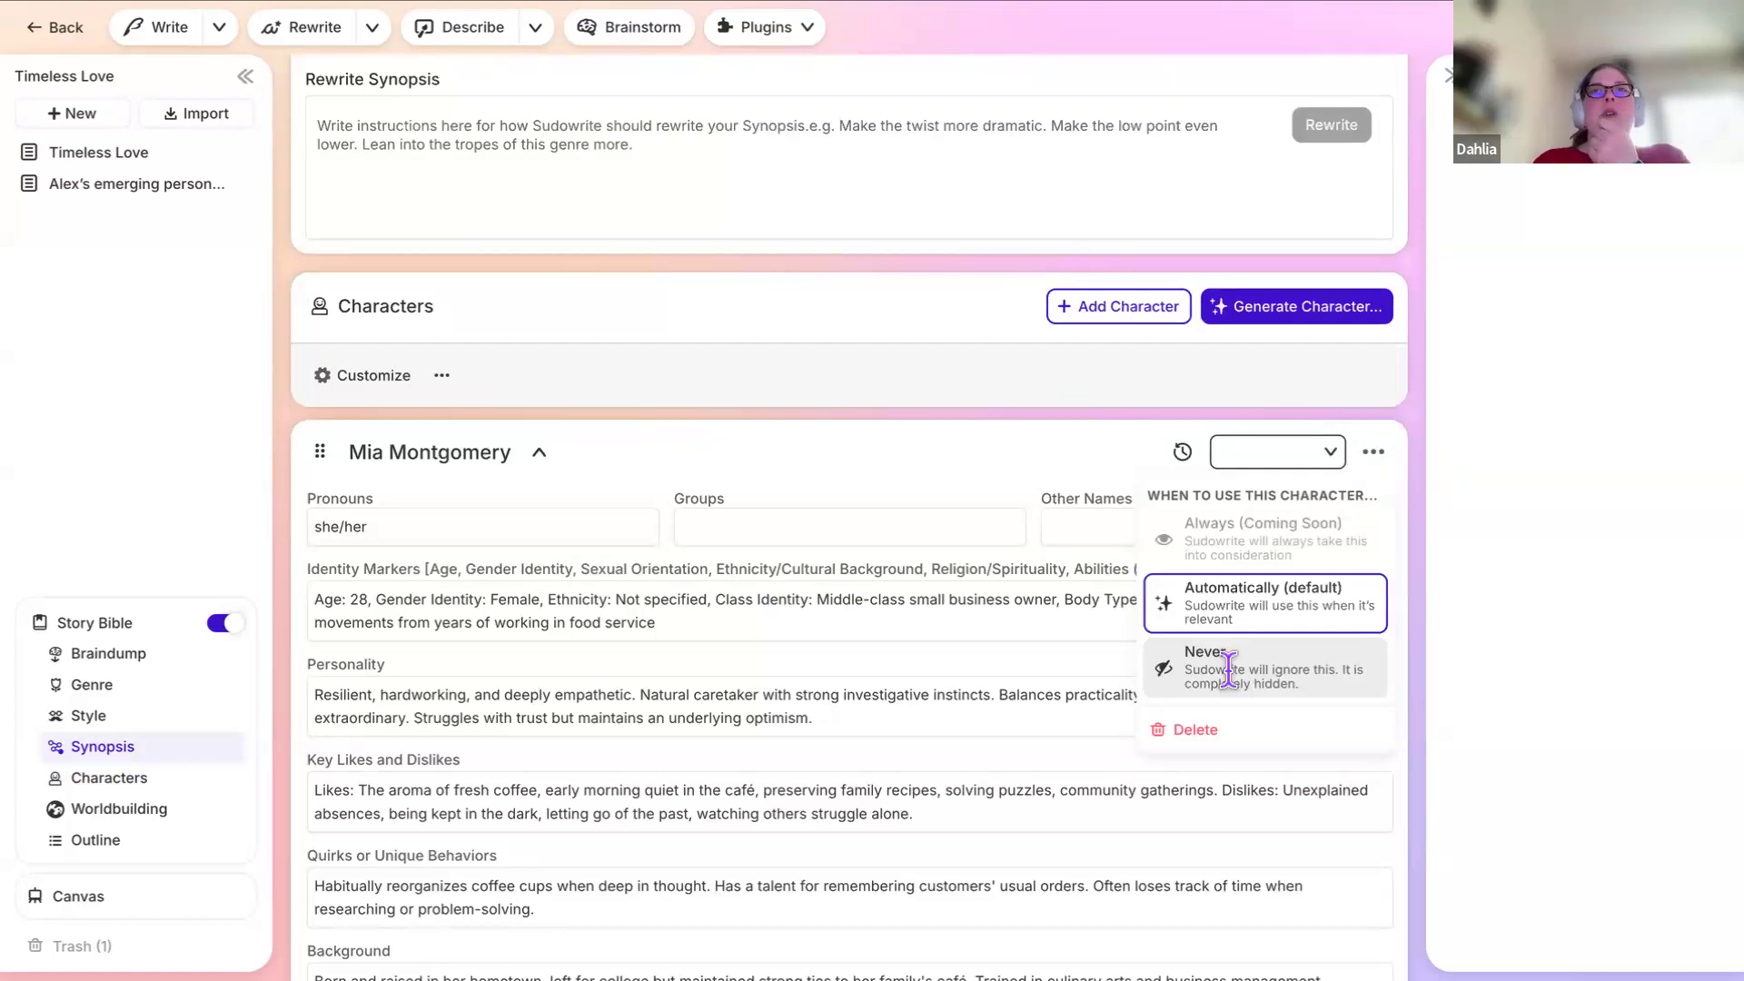
click(1236, 683)
scroll(1069, 627, down, 1)
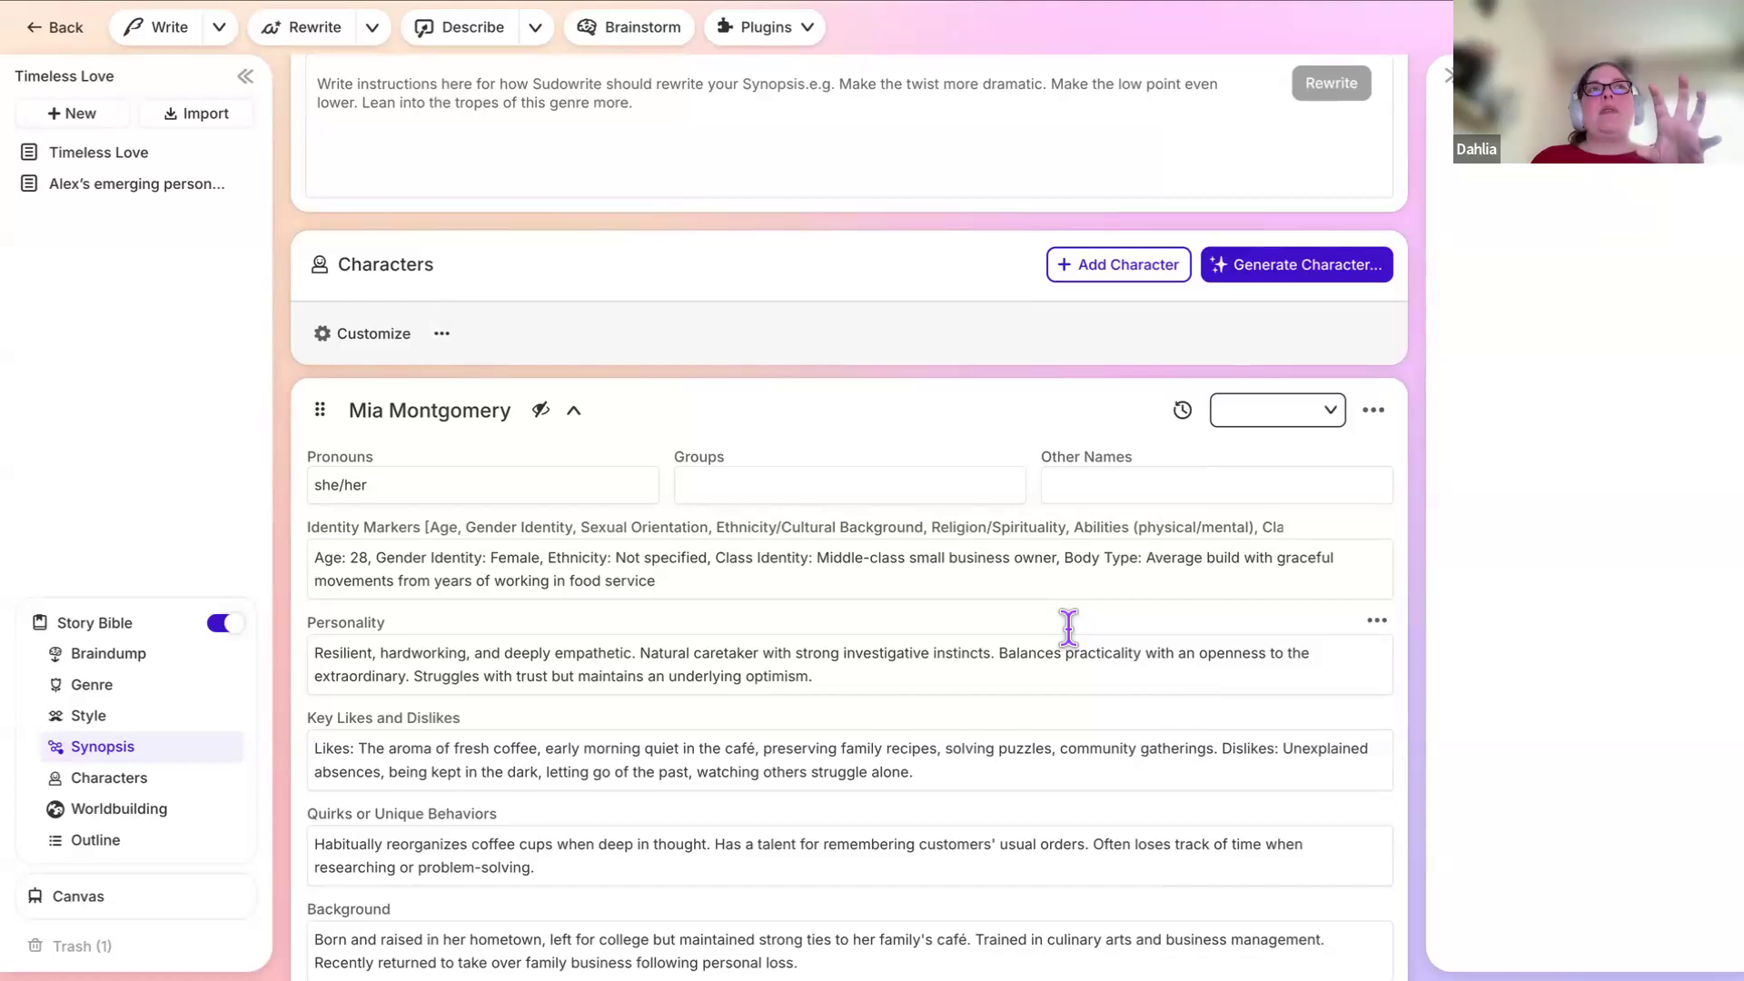
scroll(1070, 633, down, 1)
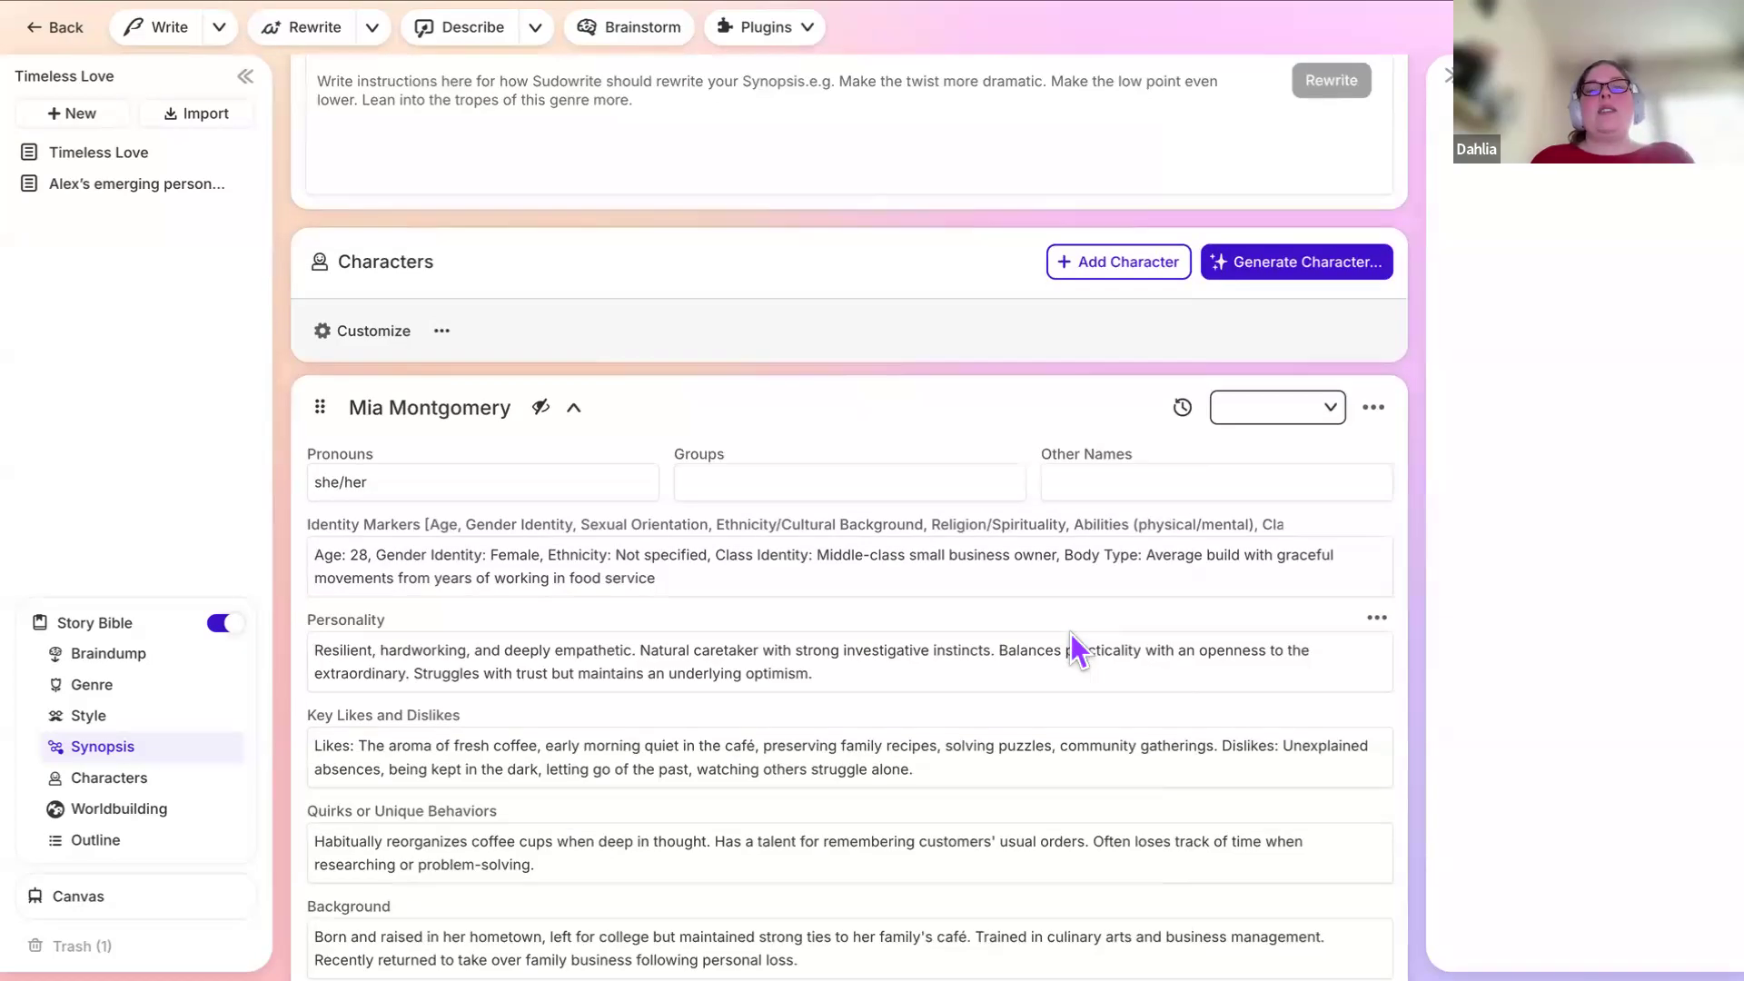
Step: Switch the first character card's use by Sudowrite back to Automatically (default)
click(1374, 407)
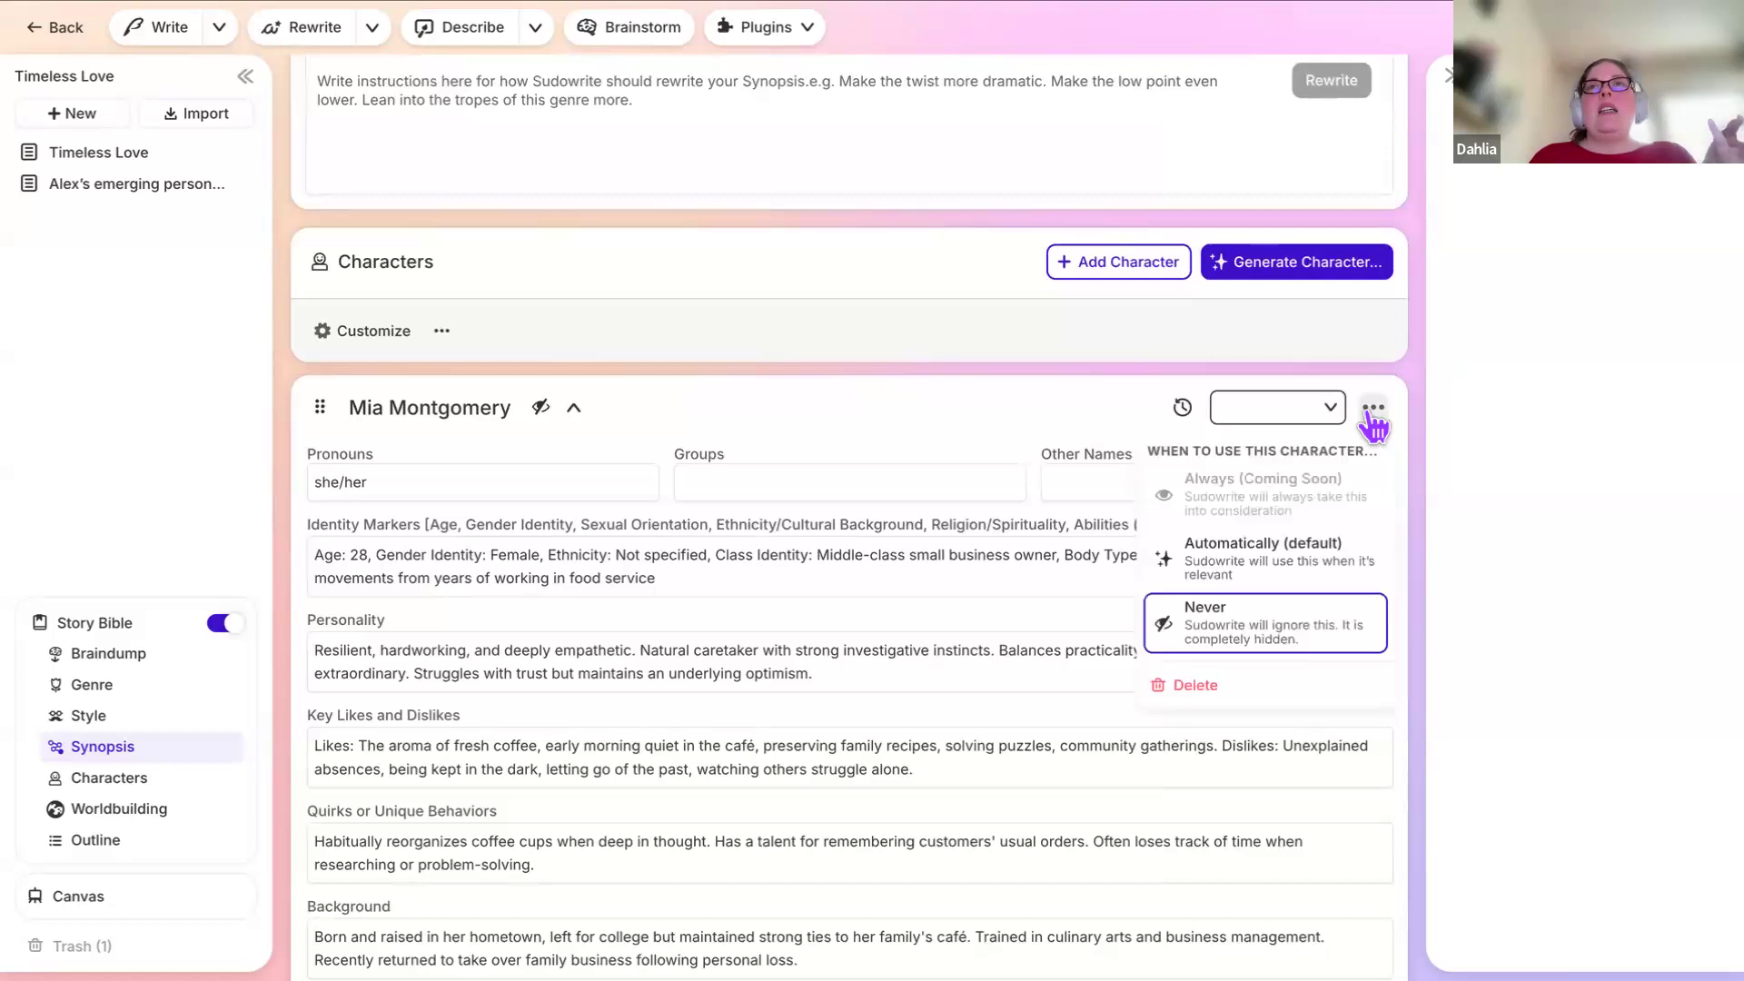
click(1337, 556)
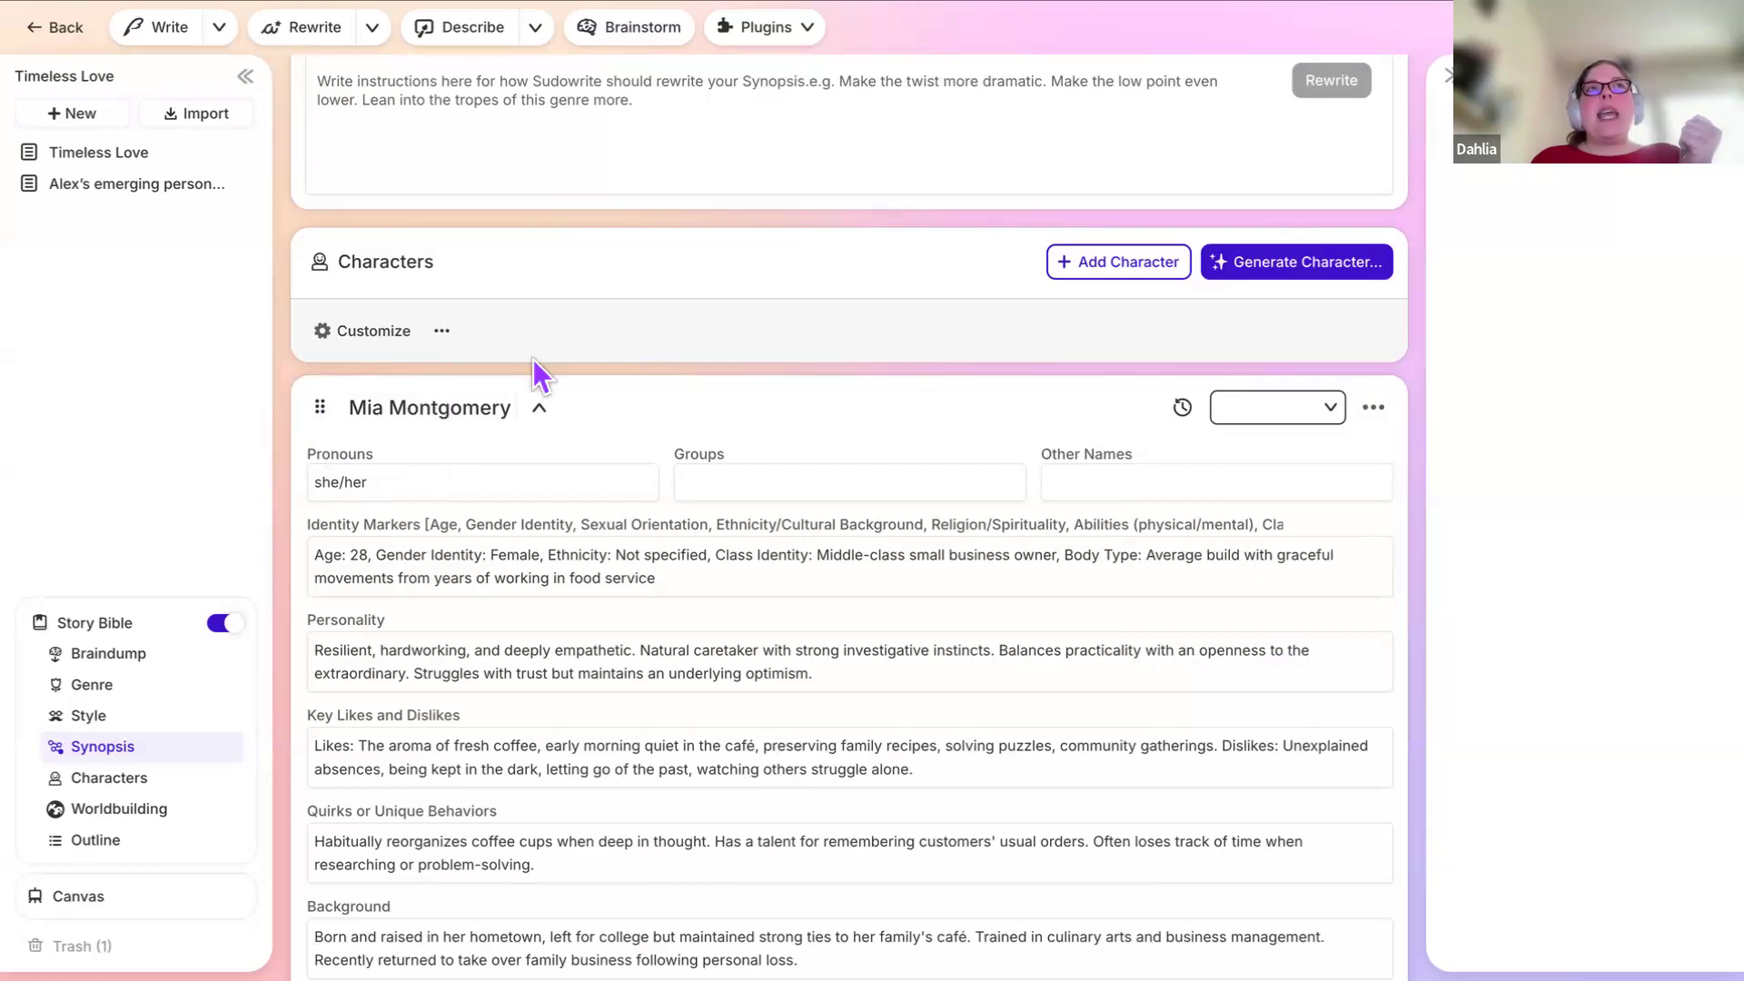
Step: Highlight the first character's full name in her card's title, leaving the name as it is
click(352, 406)
drag(352, 405, 387, 405)
click(392, 401)
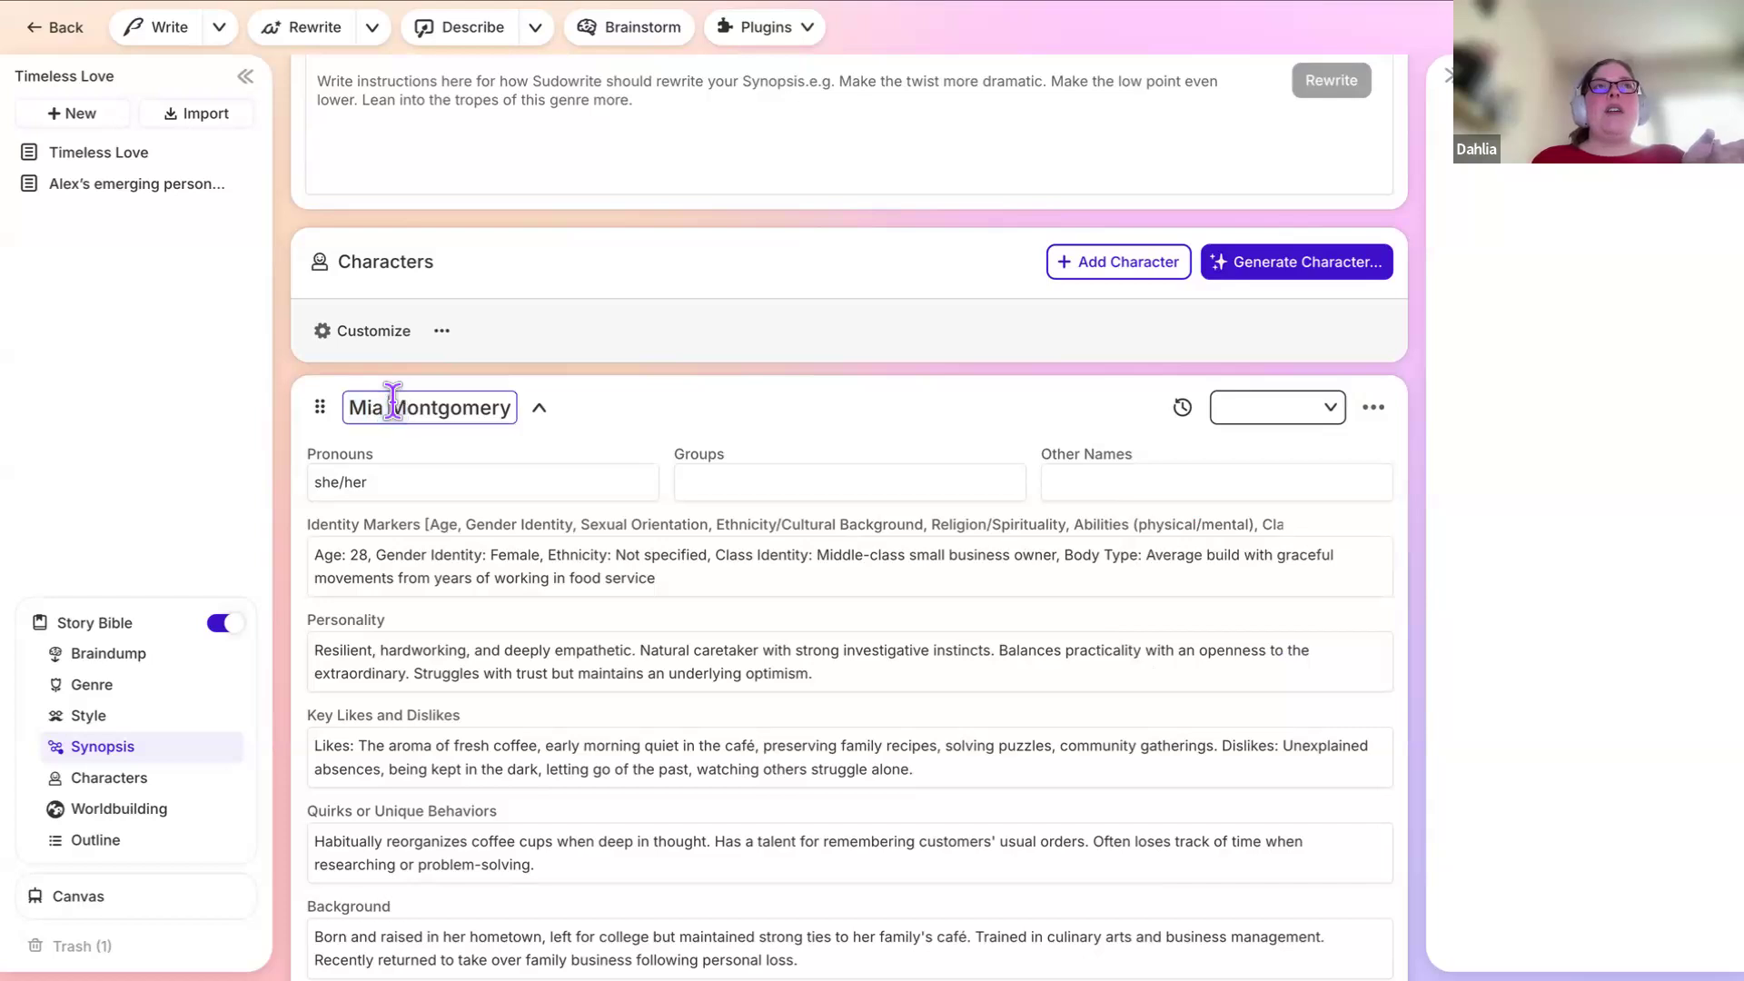
triple_click(387, 404)
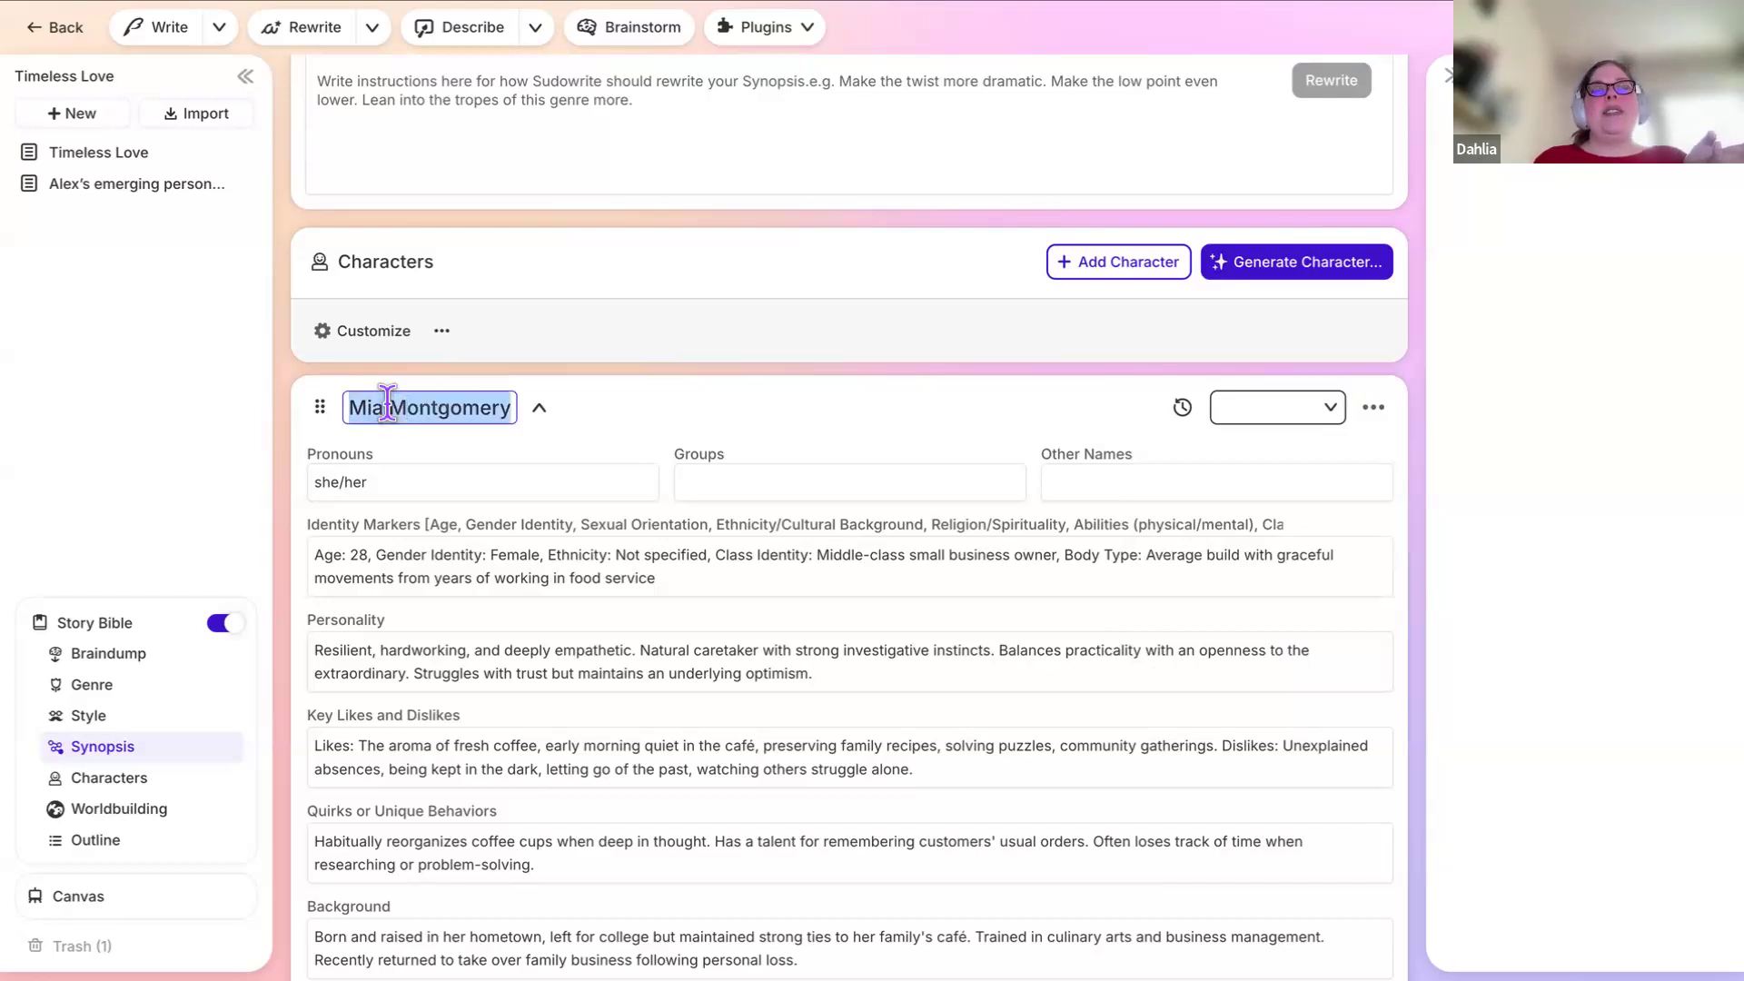
click(439, 416)
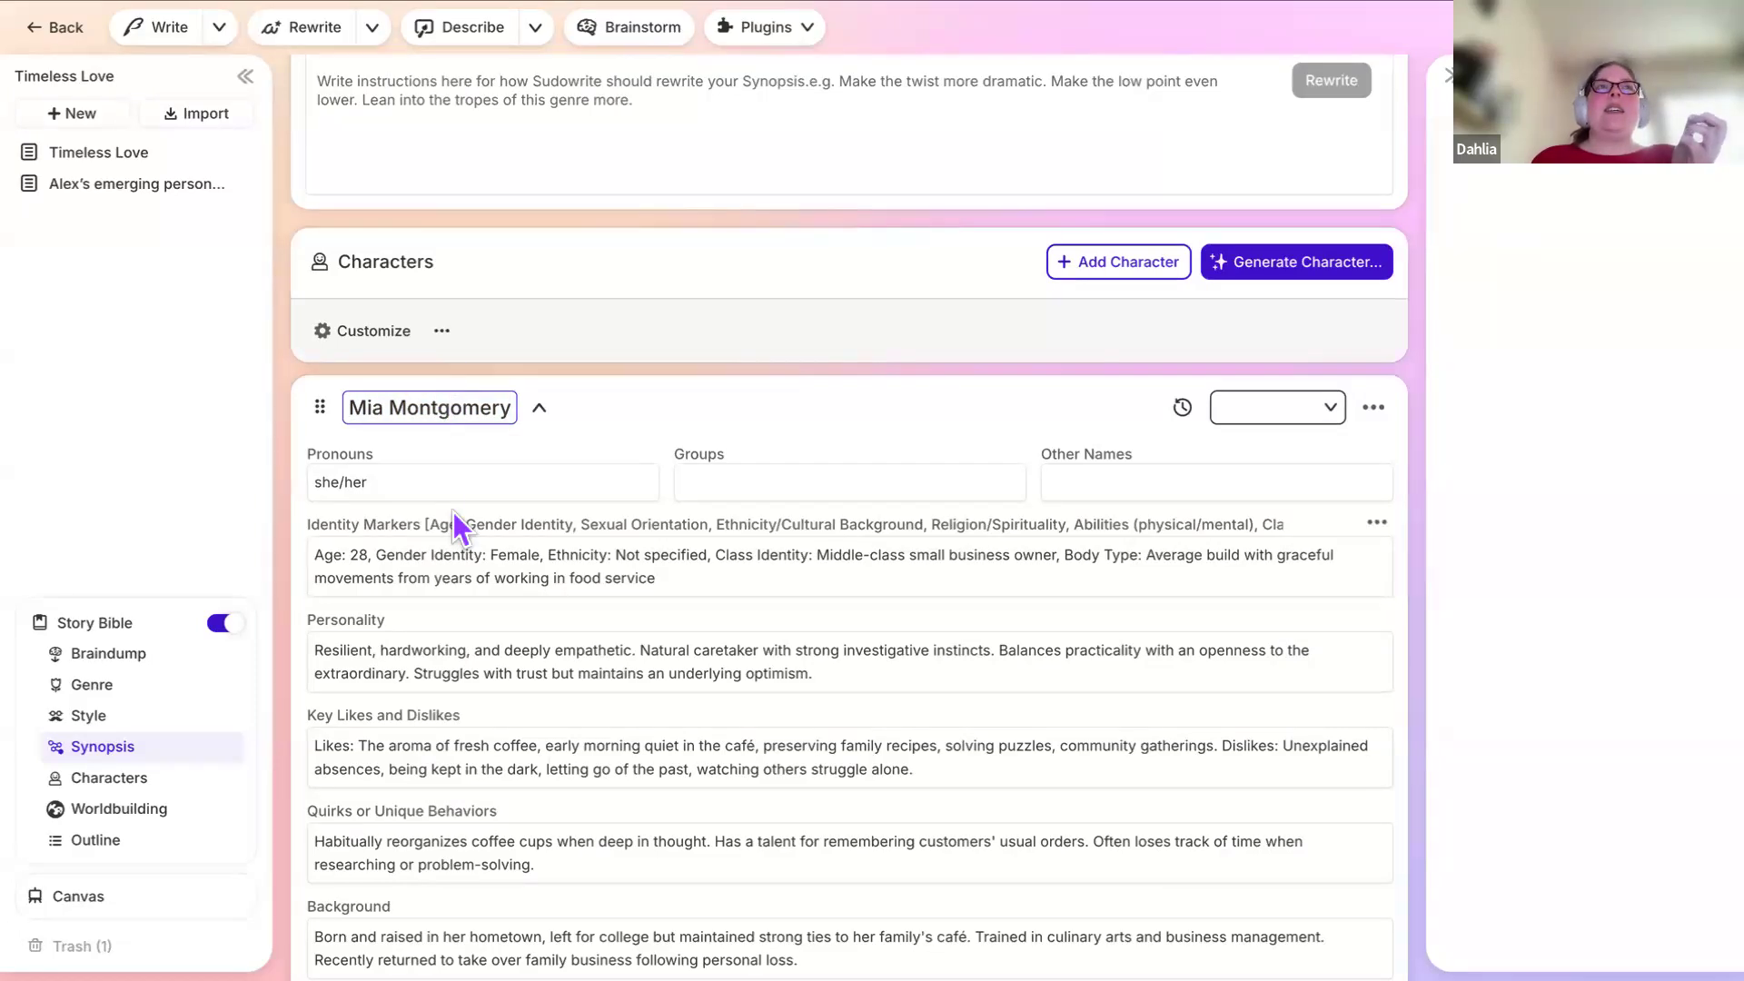
Step: Find the grandmother's character card, highlight her surname, and check the options for when Sudowrite uses the card
scroll(457, 522, down, 6)
scroll(457, 527, down, 18)
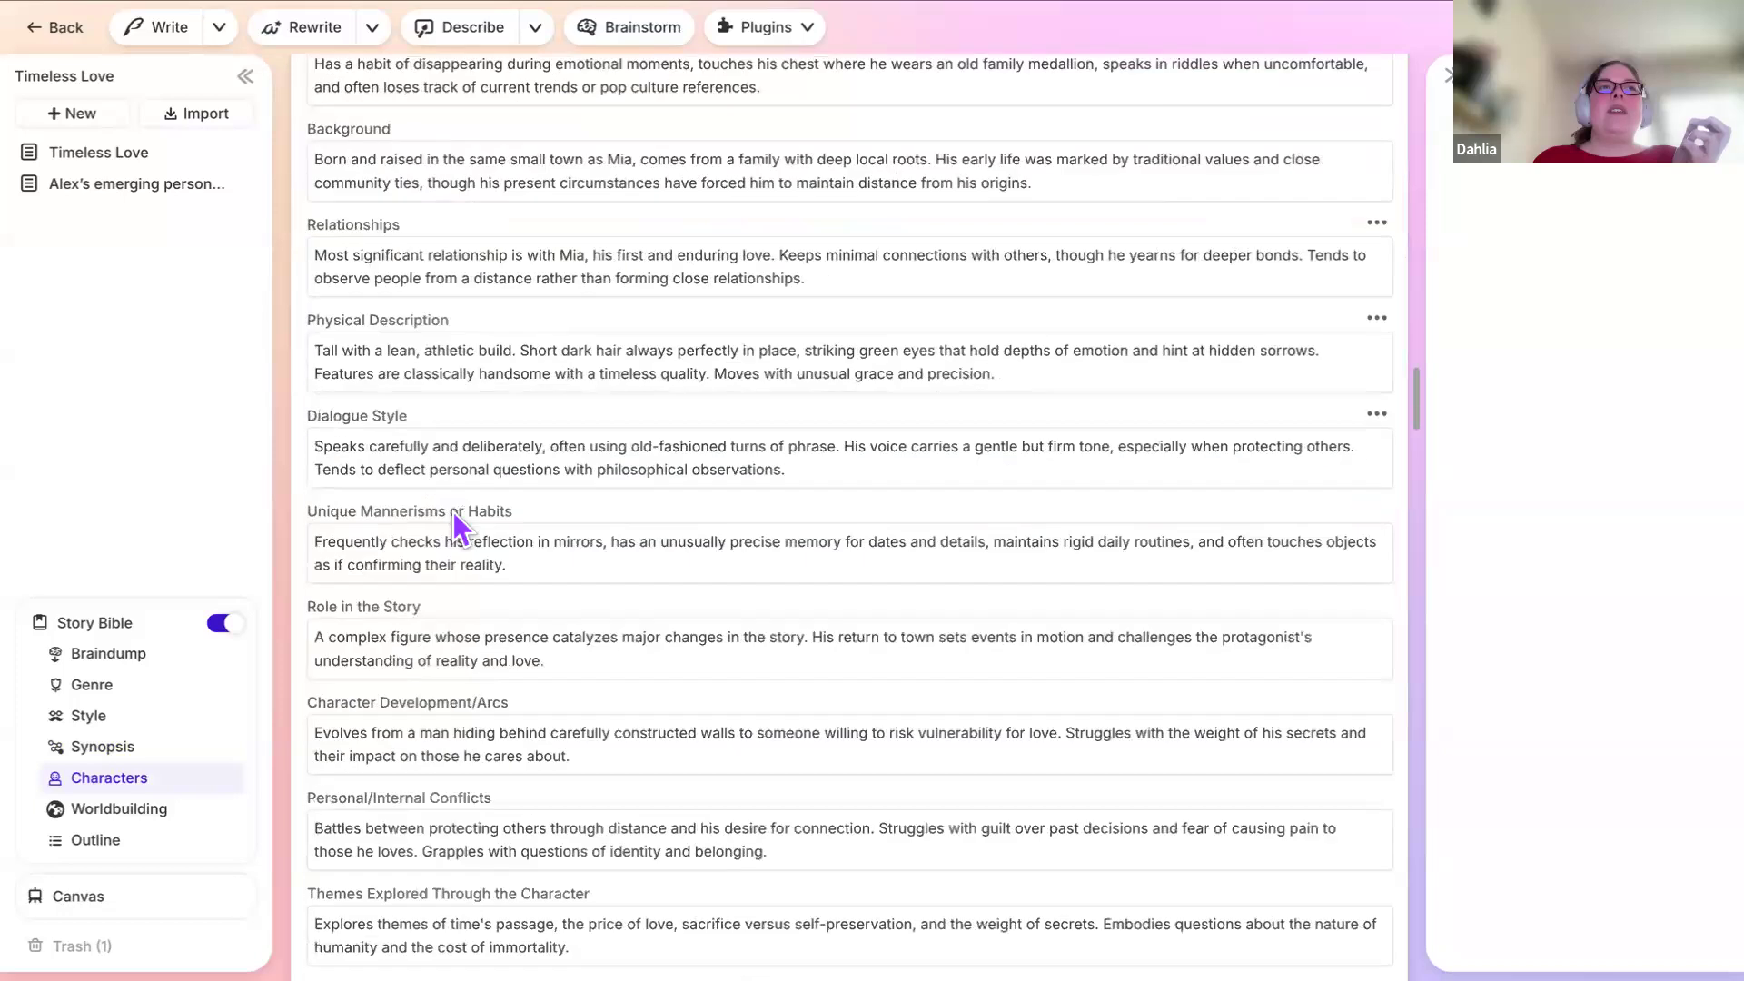
scroll(457, 527, down, 6)
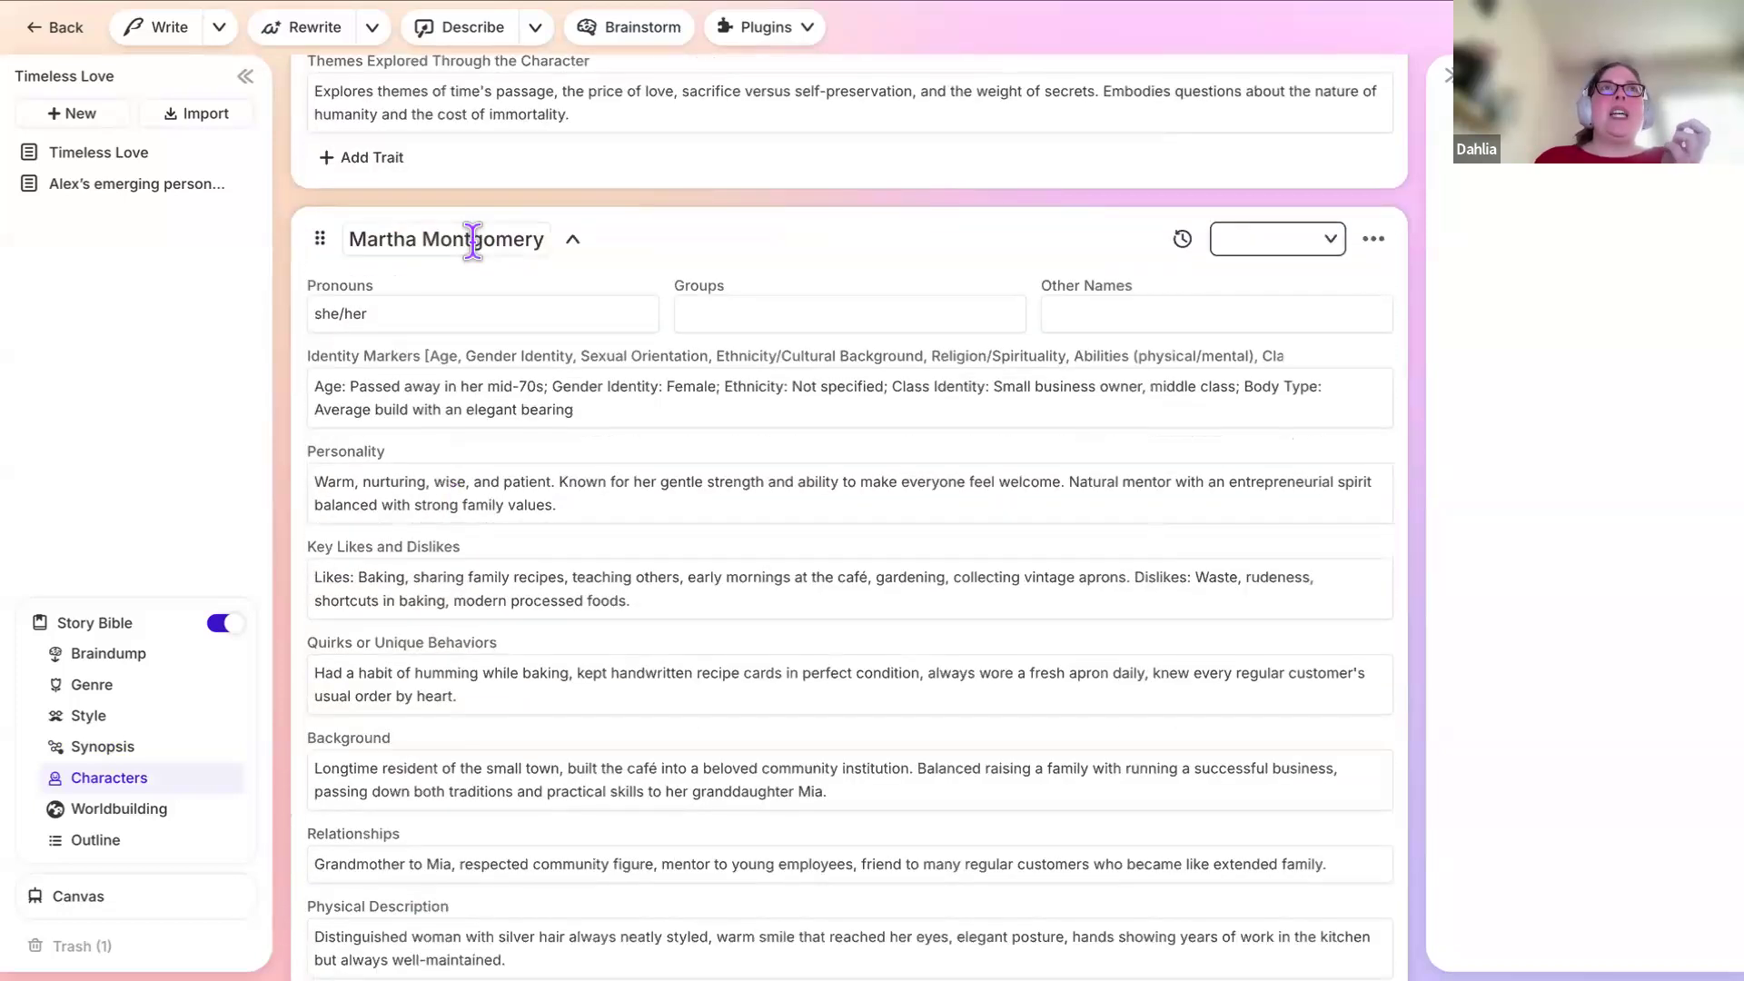
double_click(473, 239)
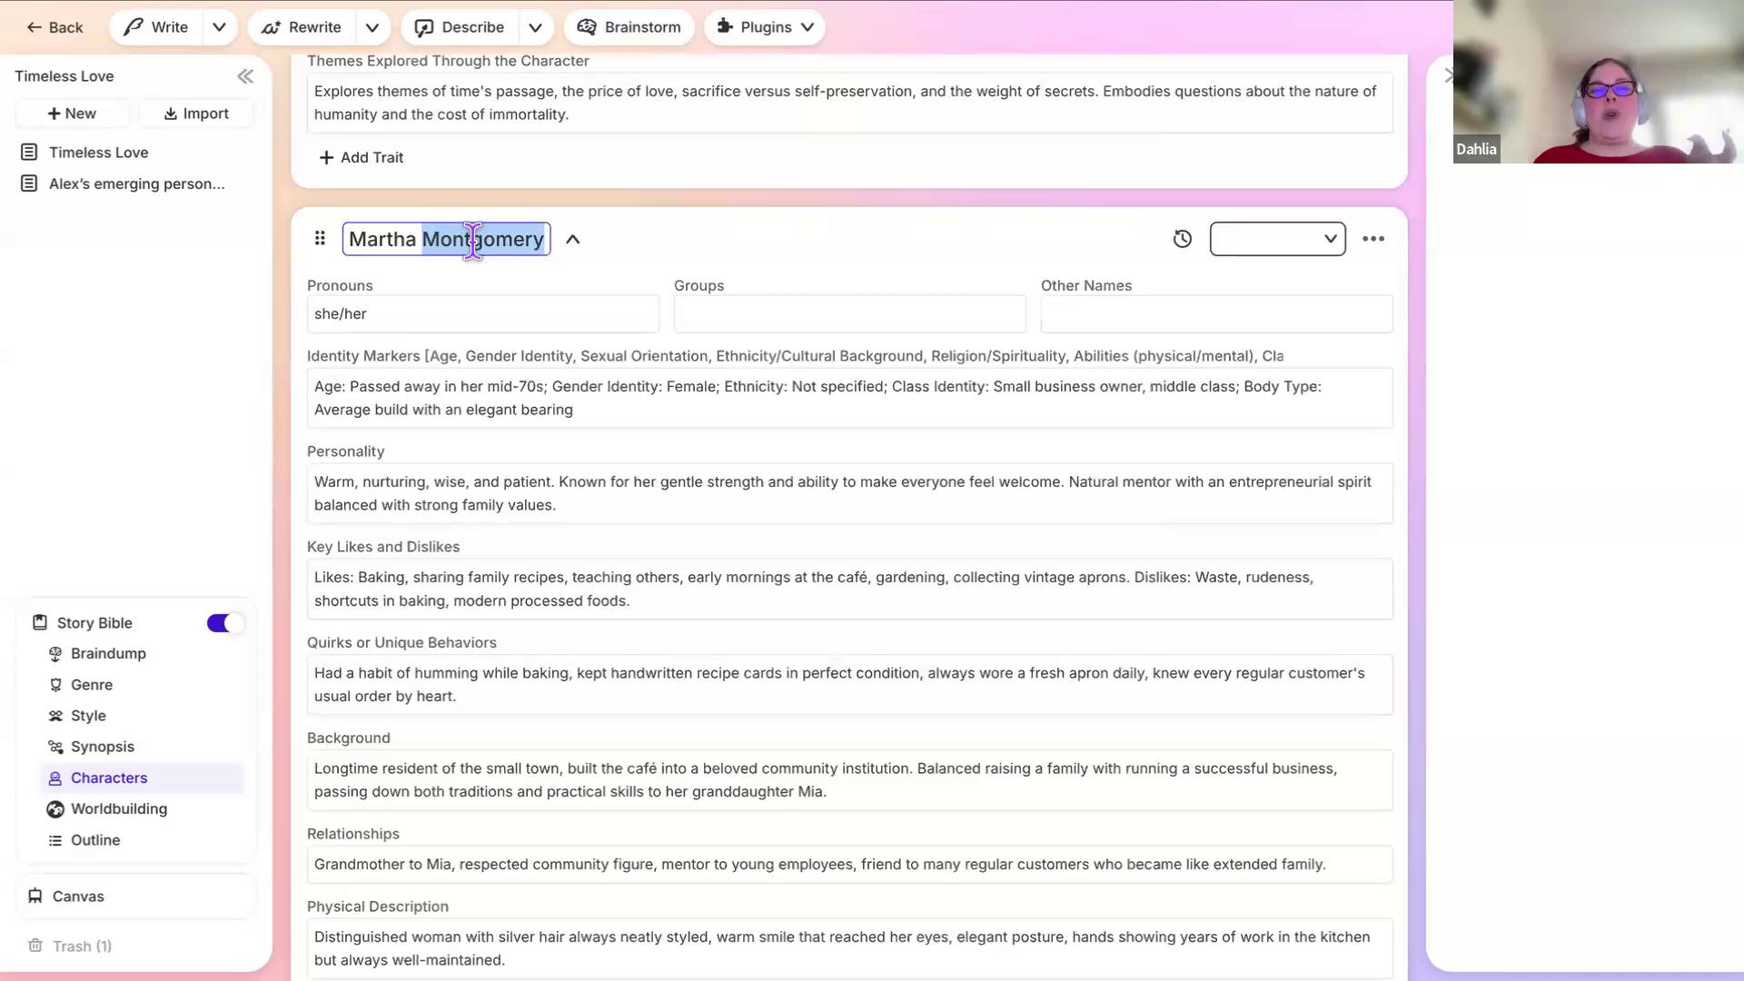
click(598, 245)
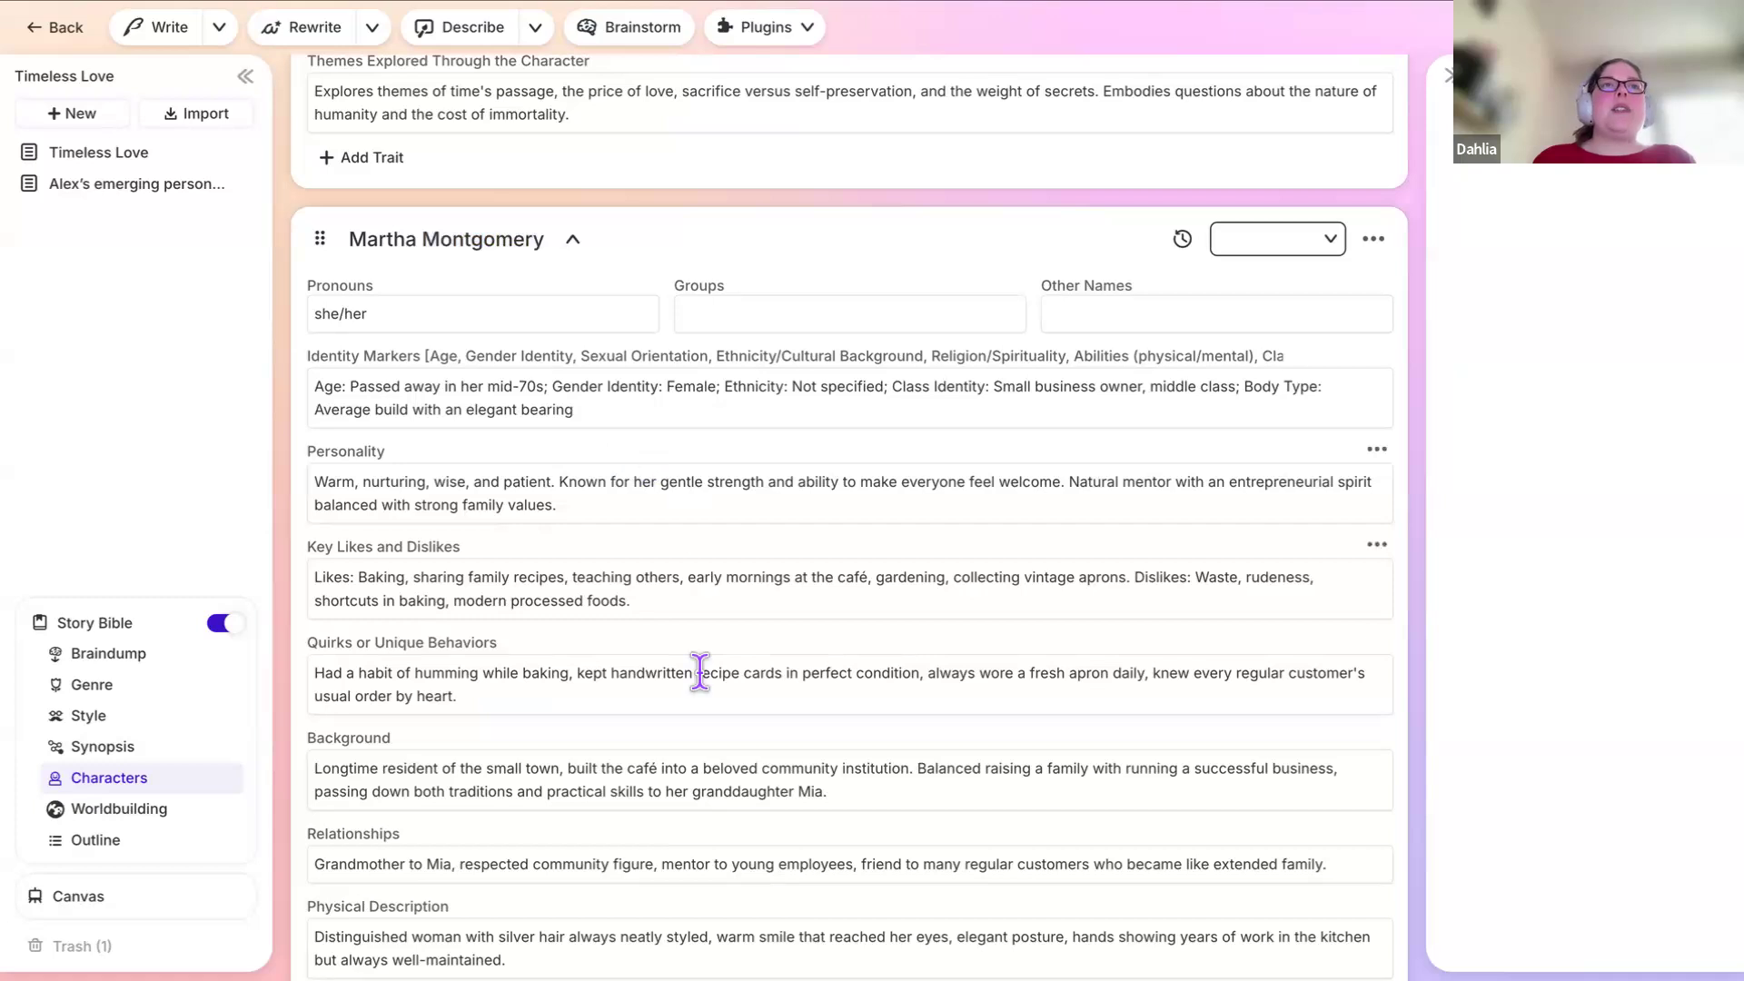
click(1369, 238)
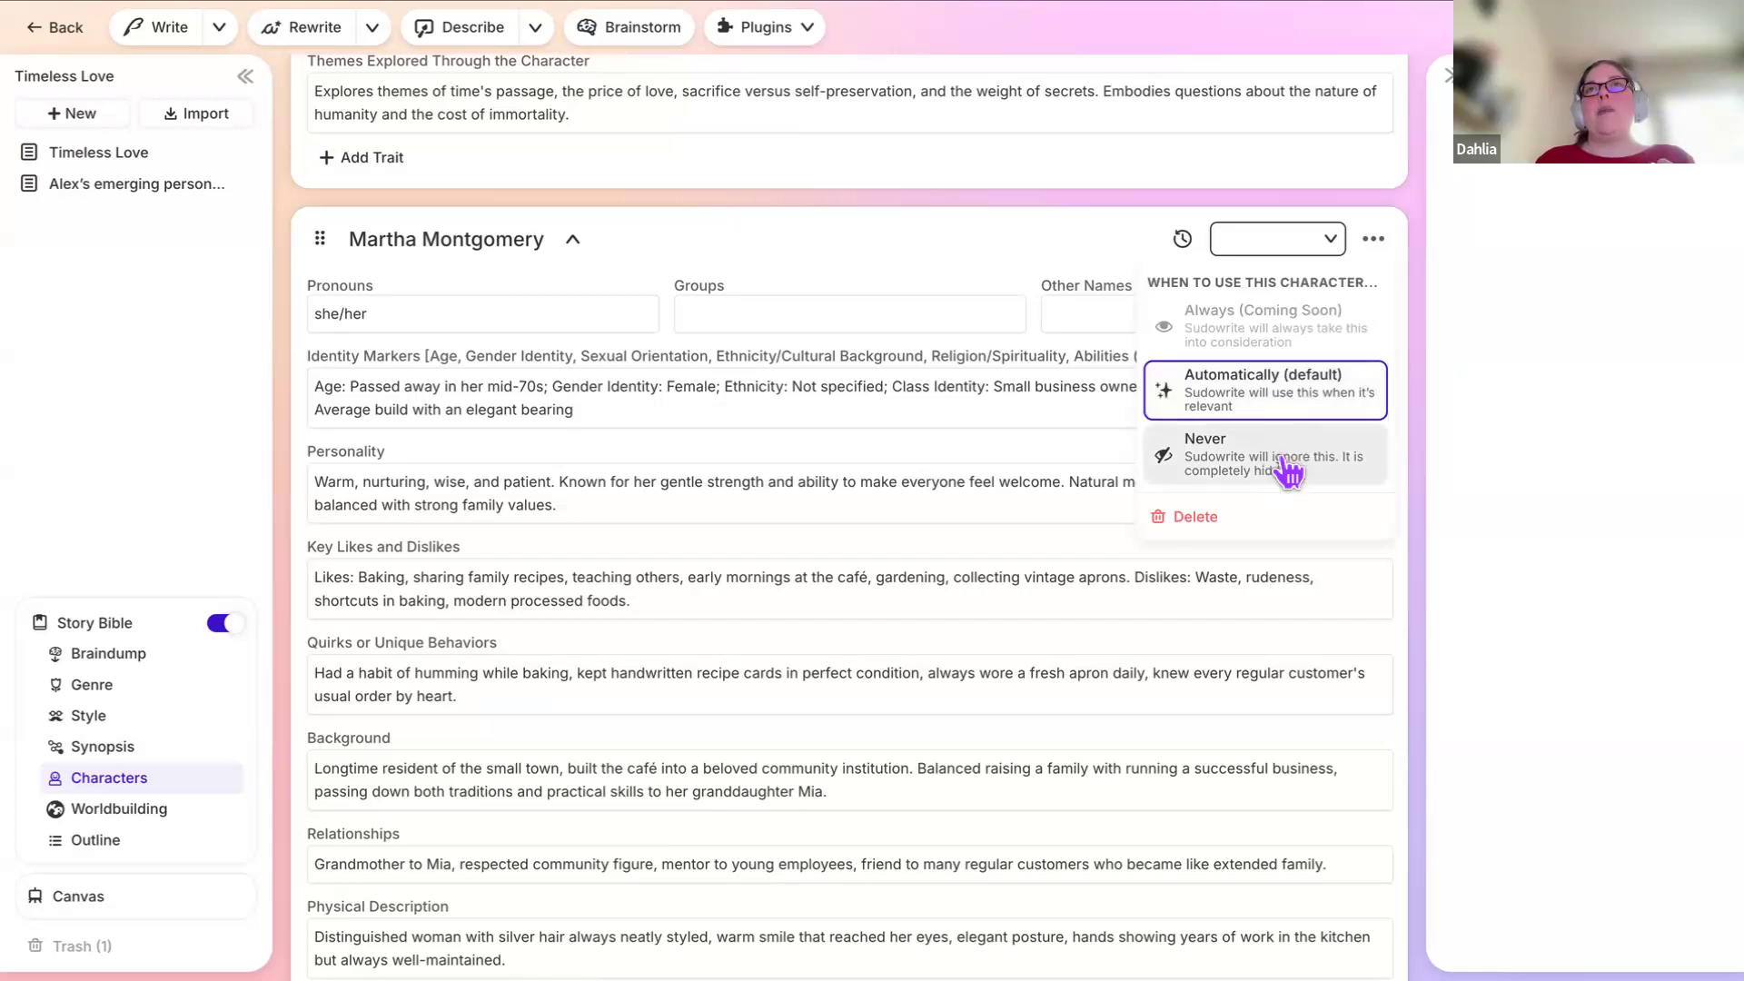
click(1099, 266)
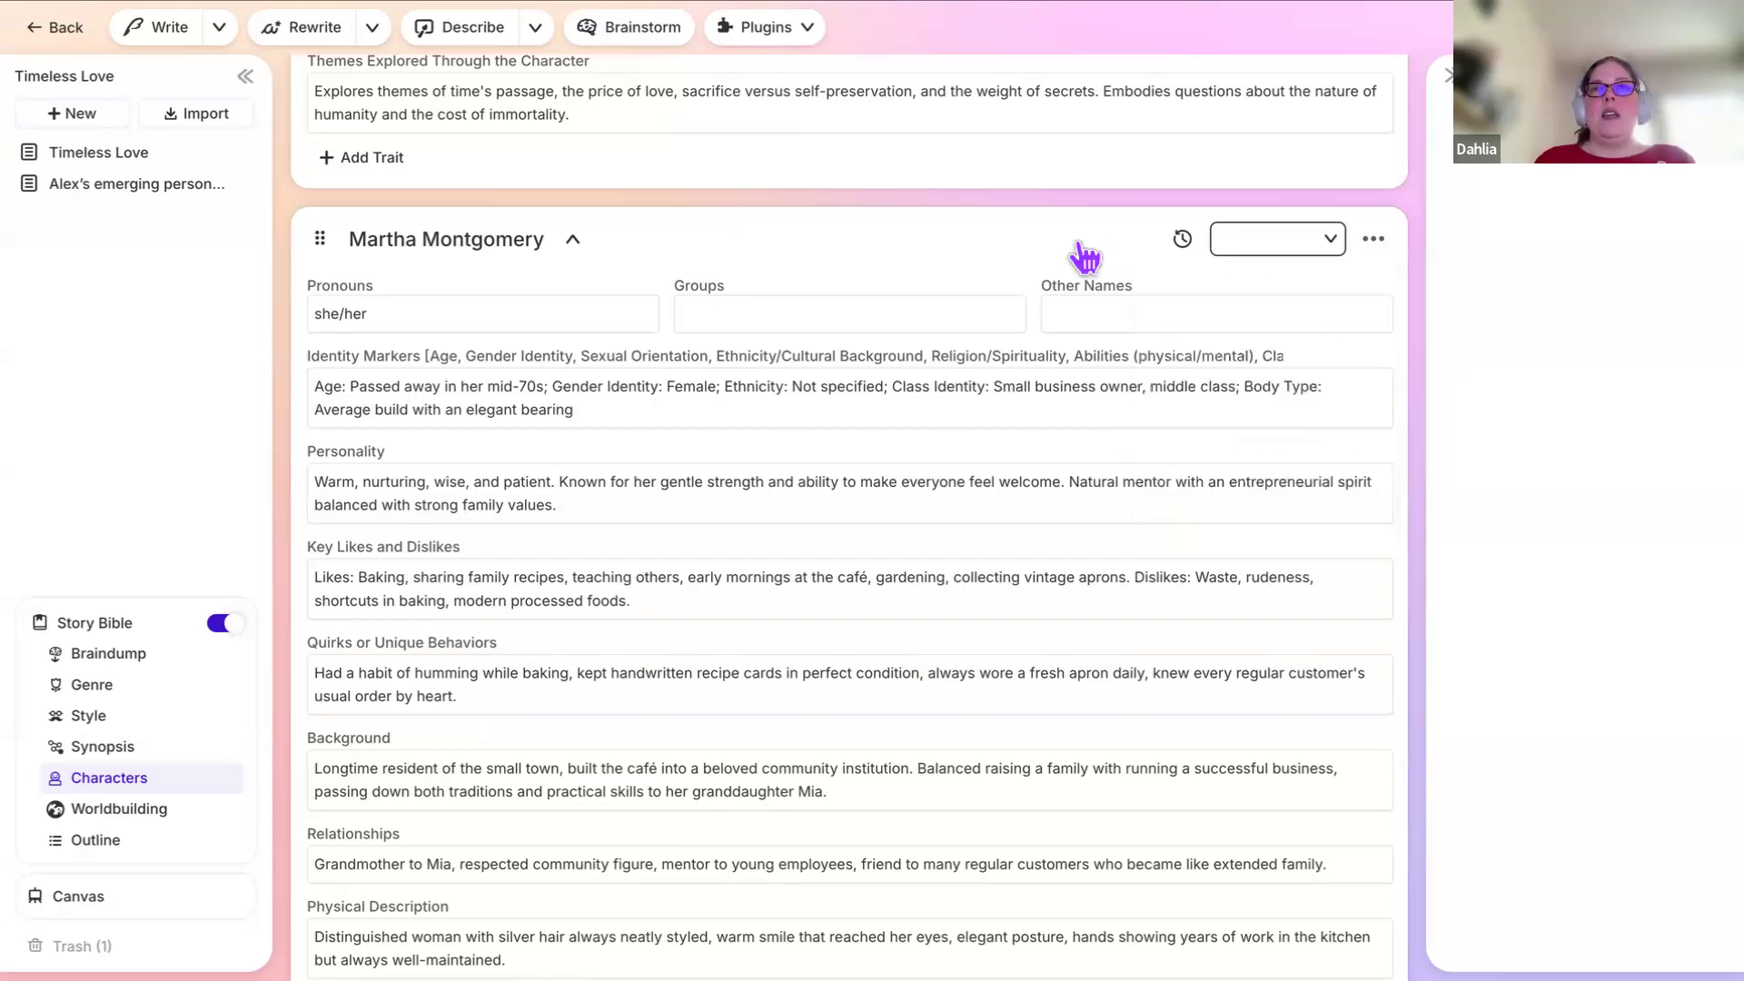
Step: Go past the remaining characters to Worldbuilding and review the default traits for Setting elements in its customization
scroll(889, 617, down, 20)
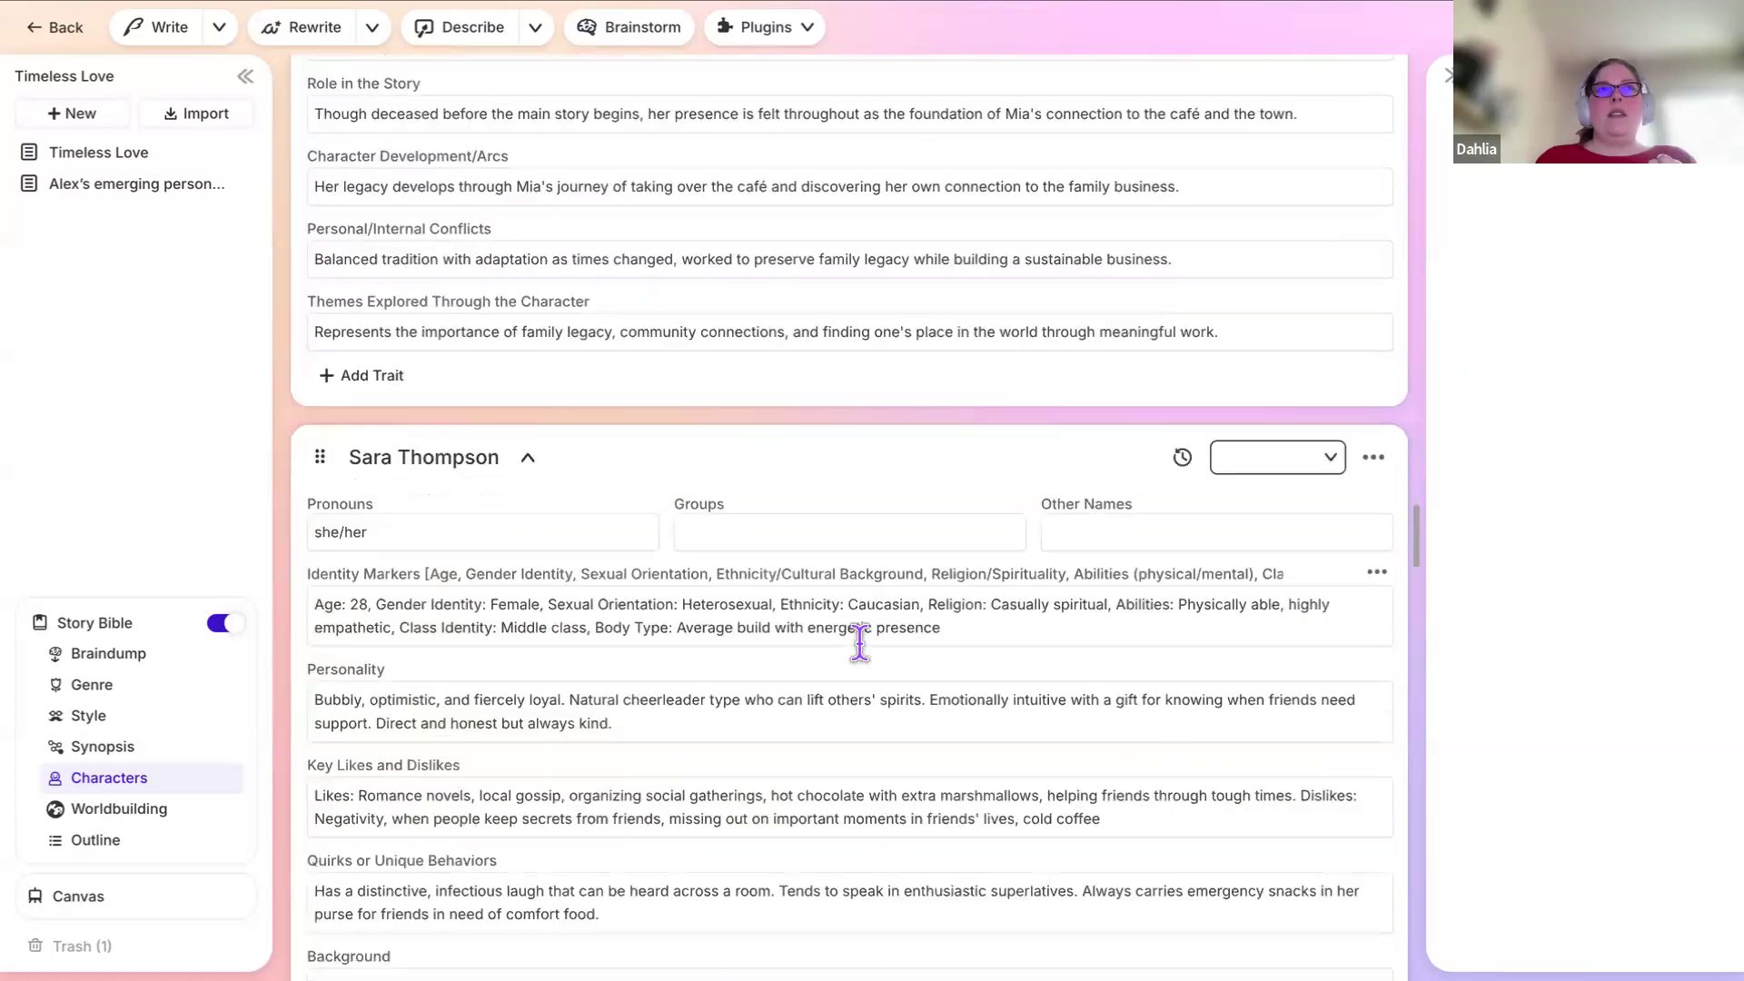
scroll(859, 643, down, 15)
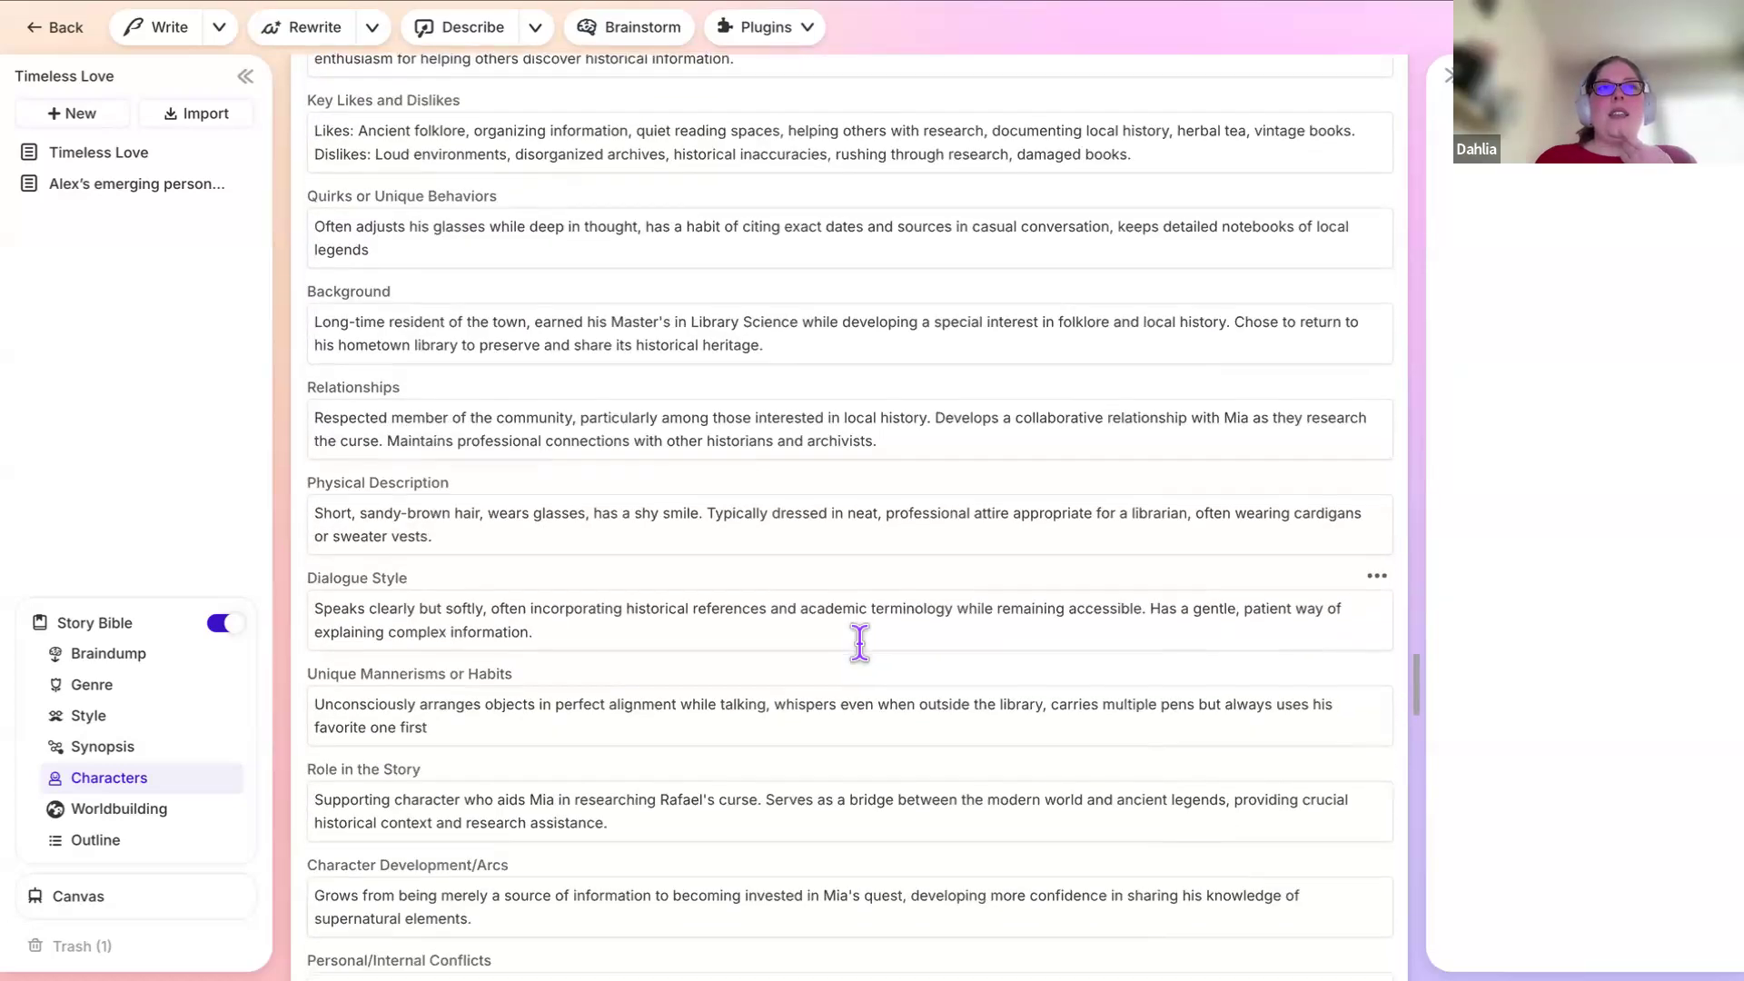
scroll(859, 650, down, 15)
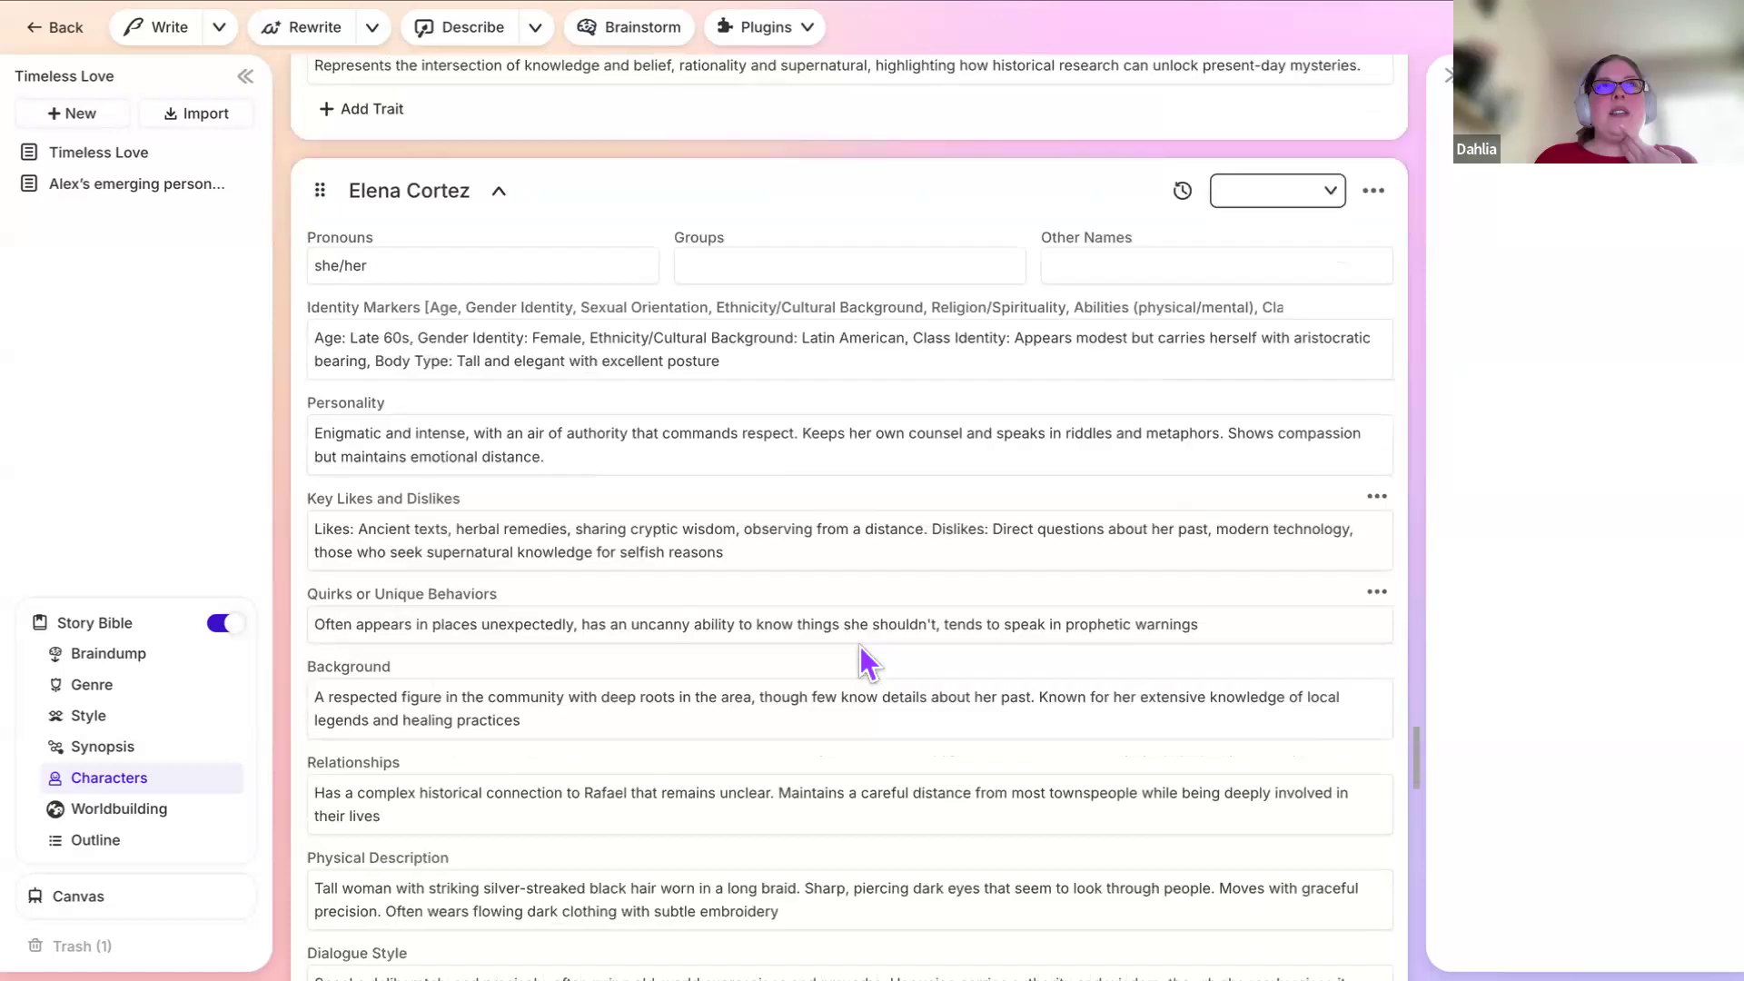
scroll(860, 643, down, 10)
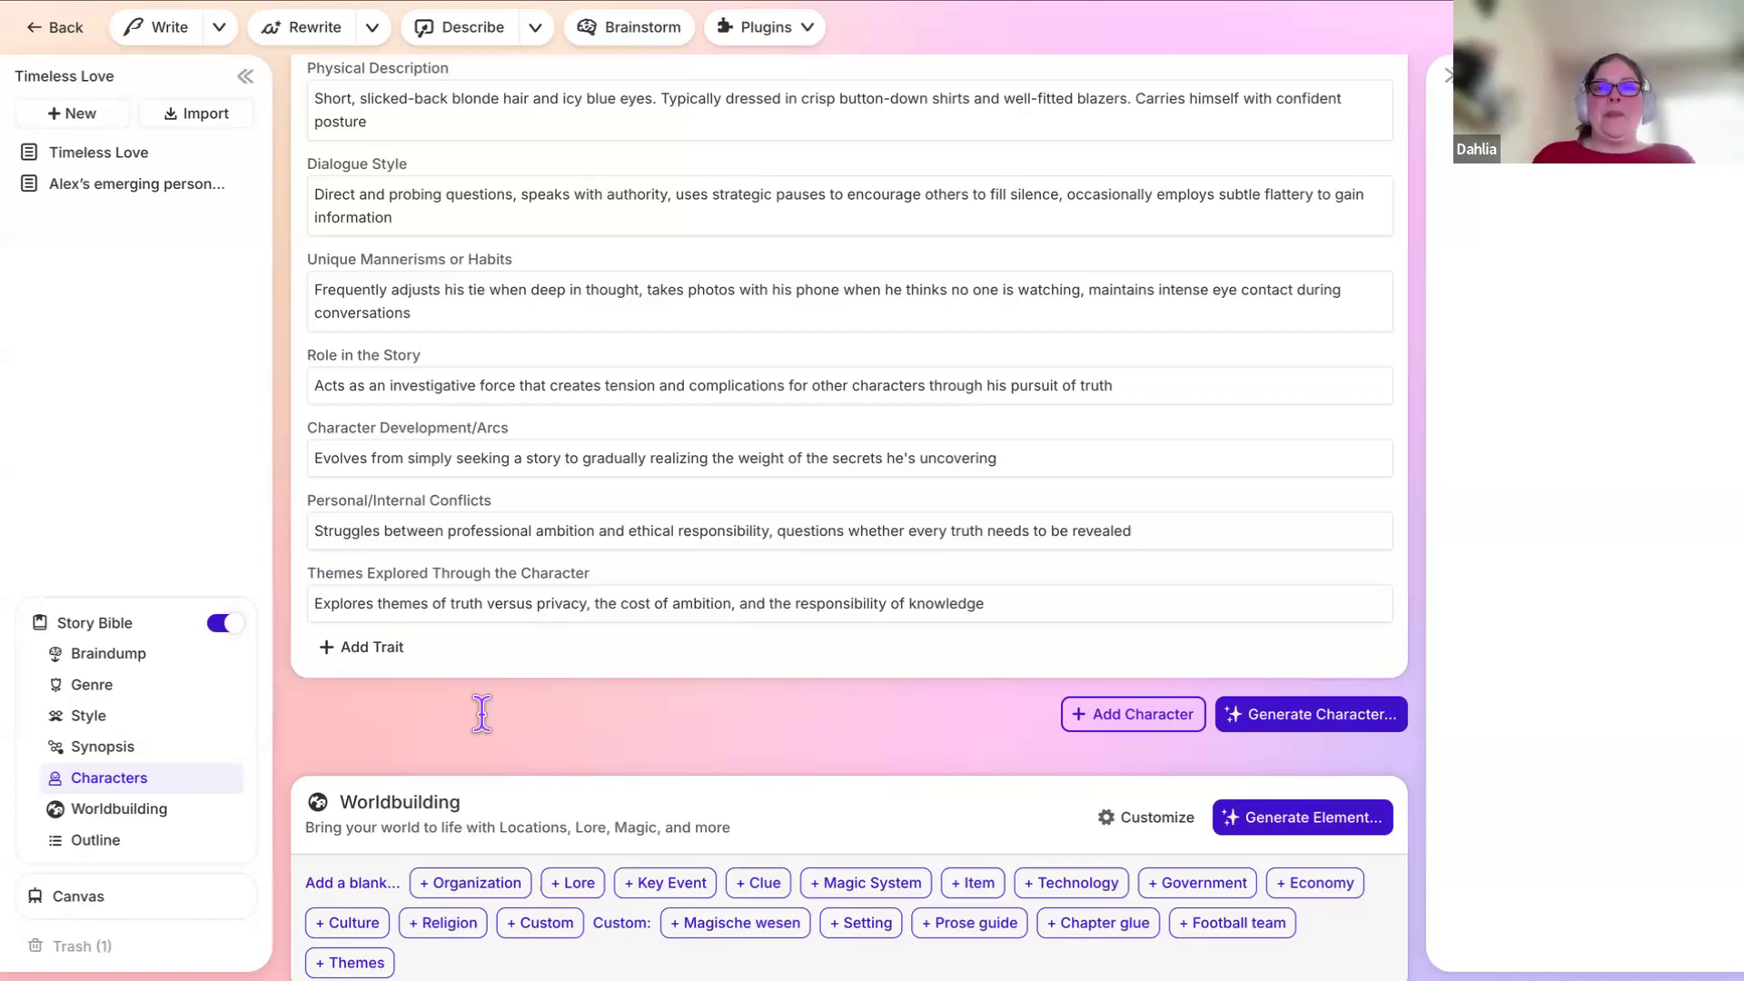
scroll(479, 712, down, 2)
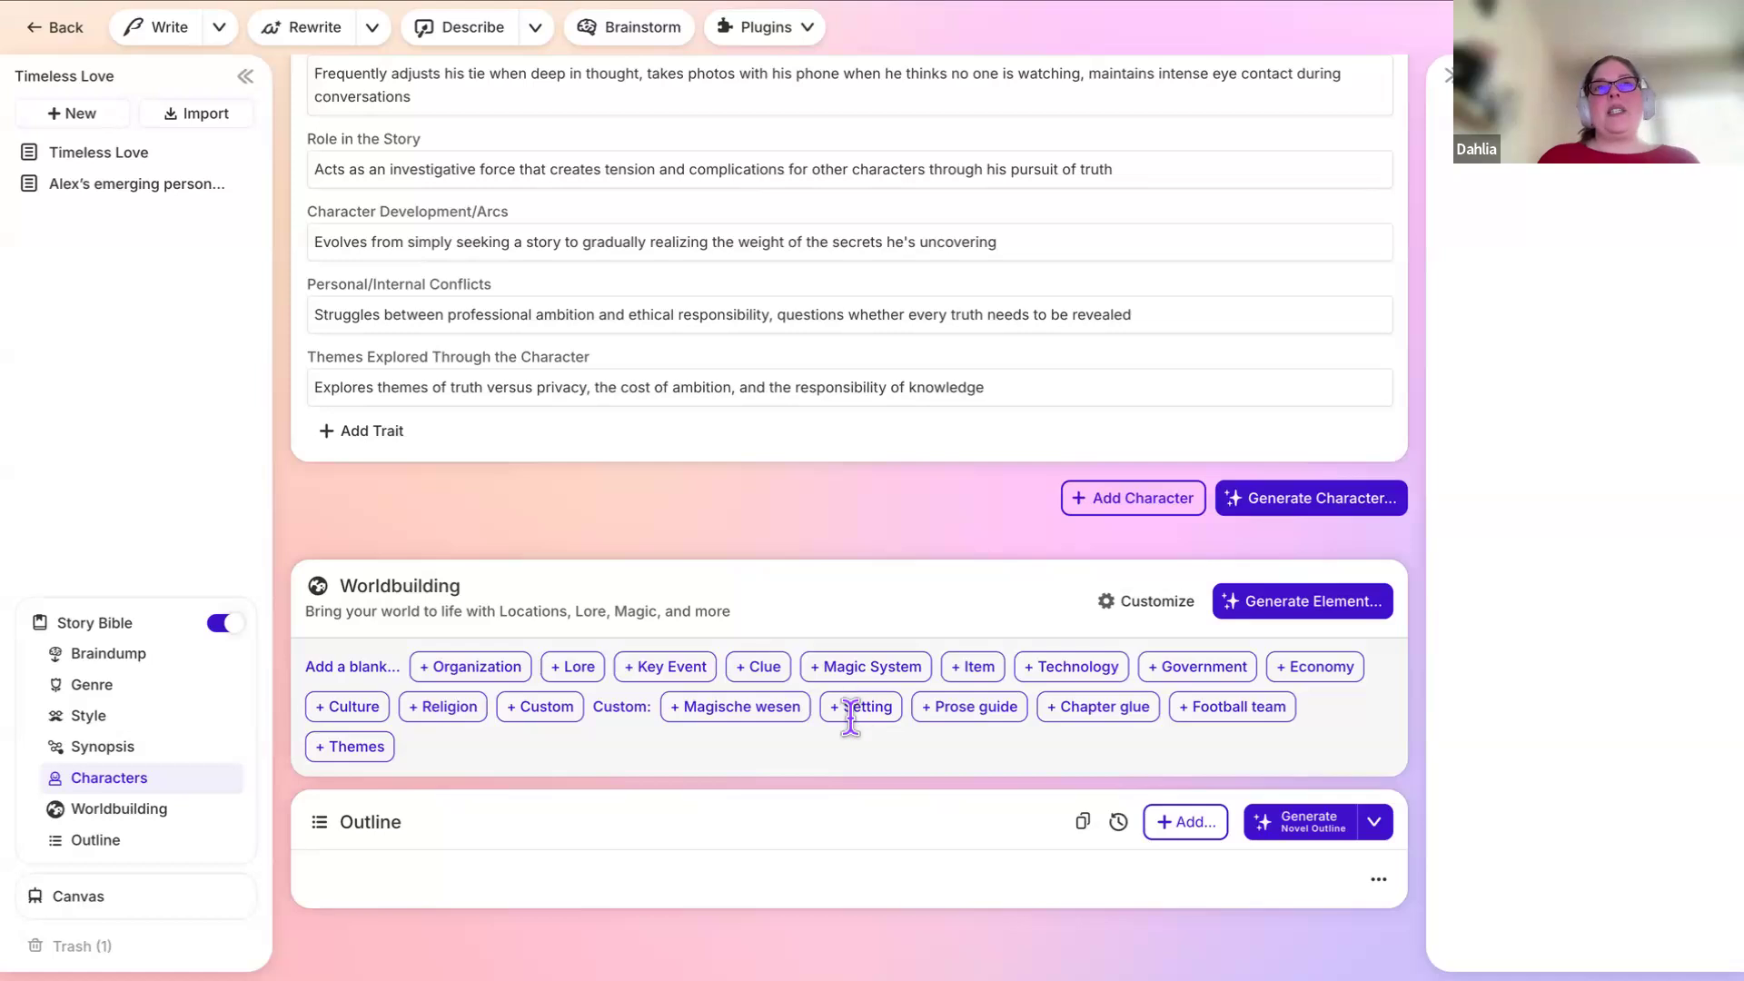
click(1118, 606)
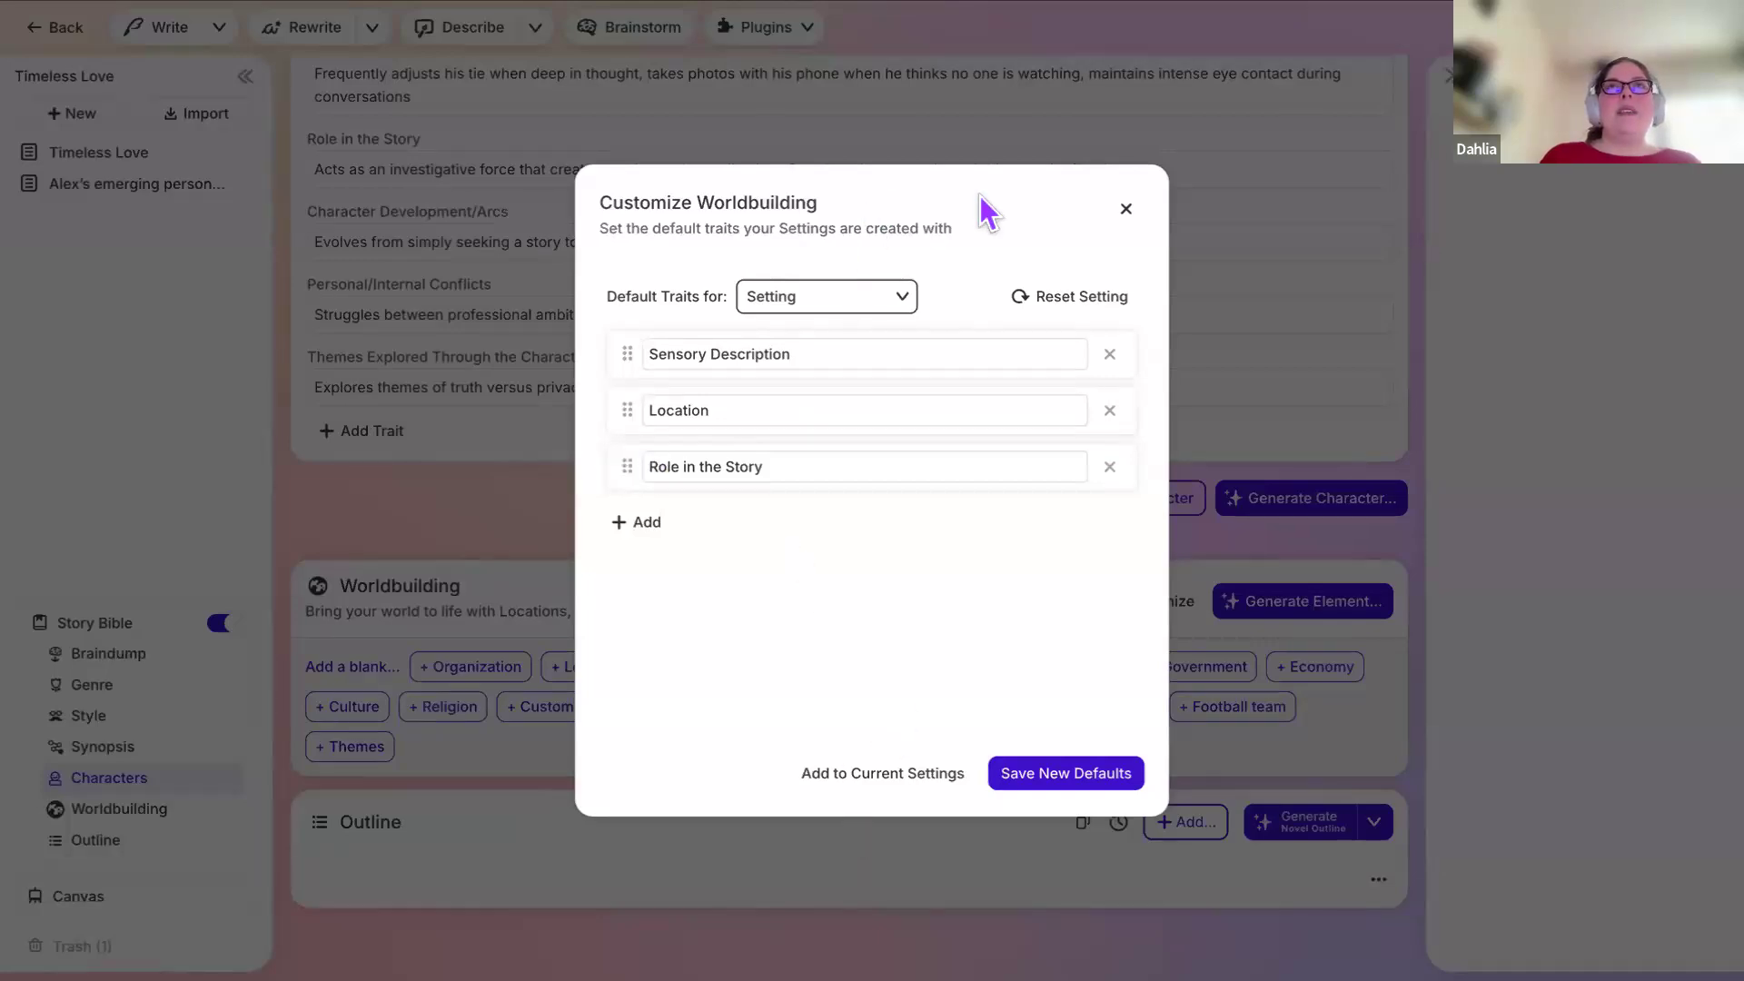
click(1126, 207)
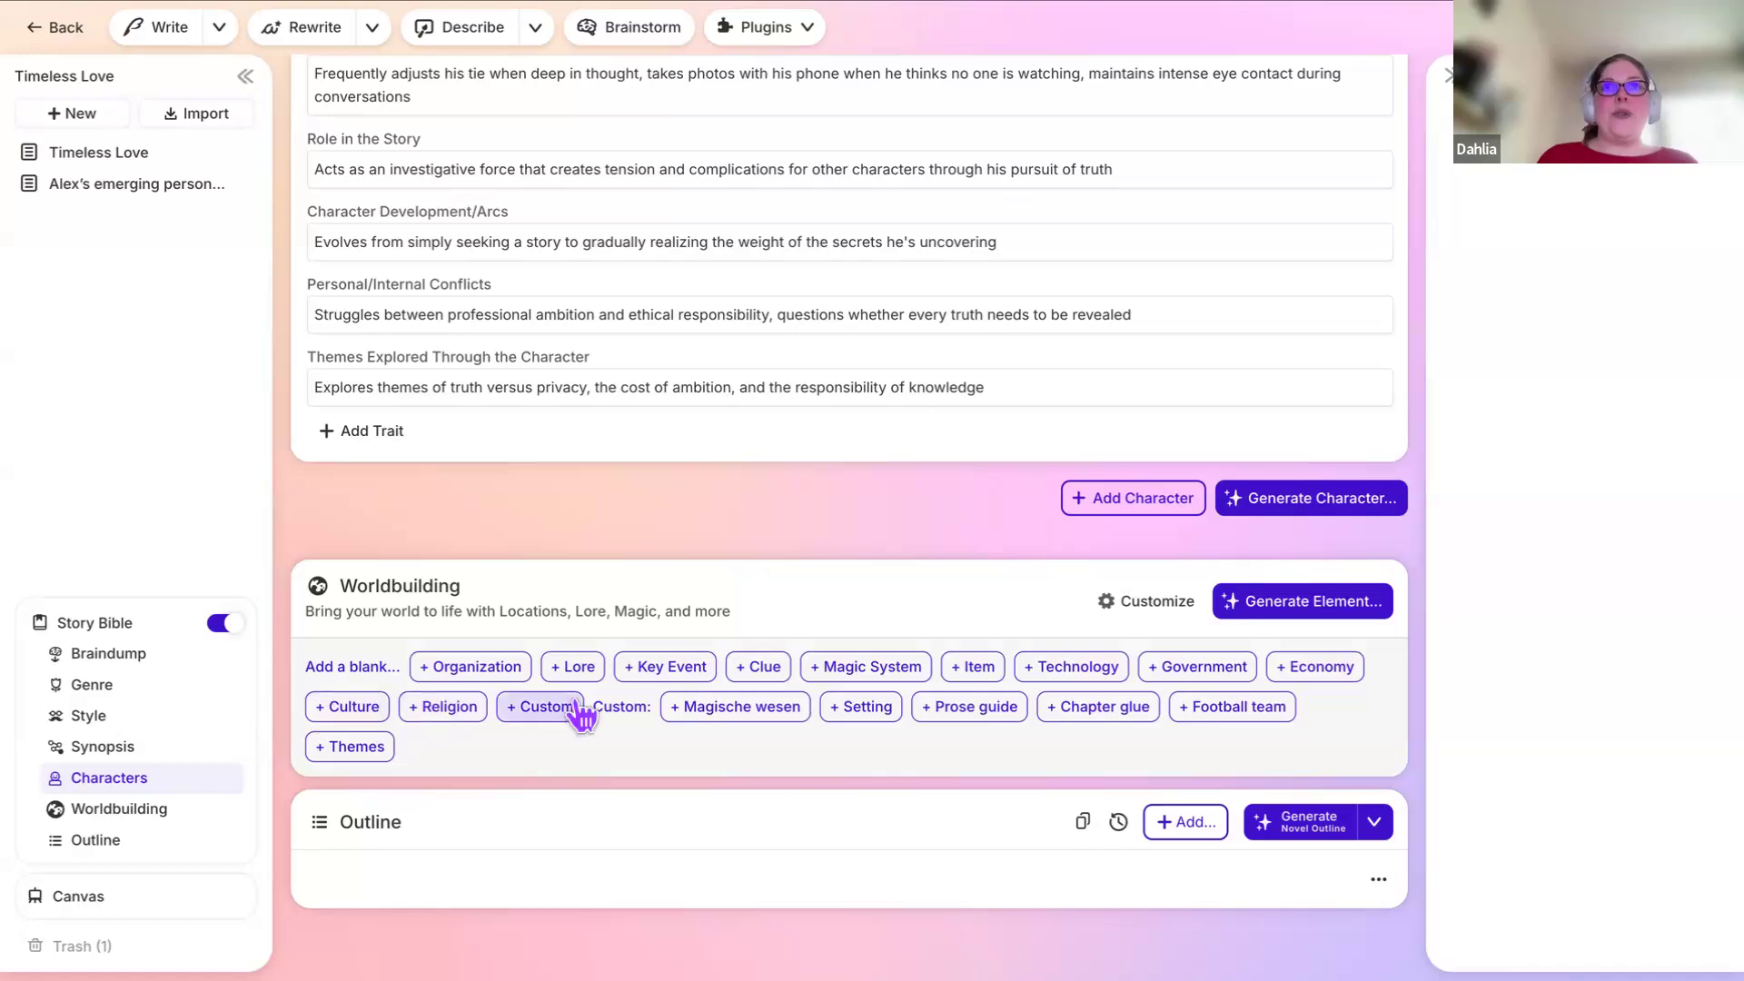
Step: Reopen the Worldbuilding customization and view the default traits for the custom Magische Wesen element type
click(1127, 607)
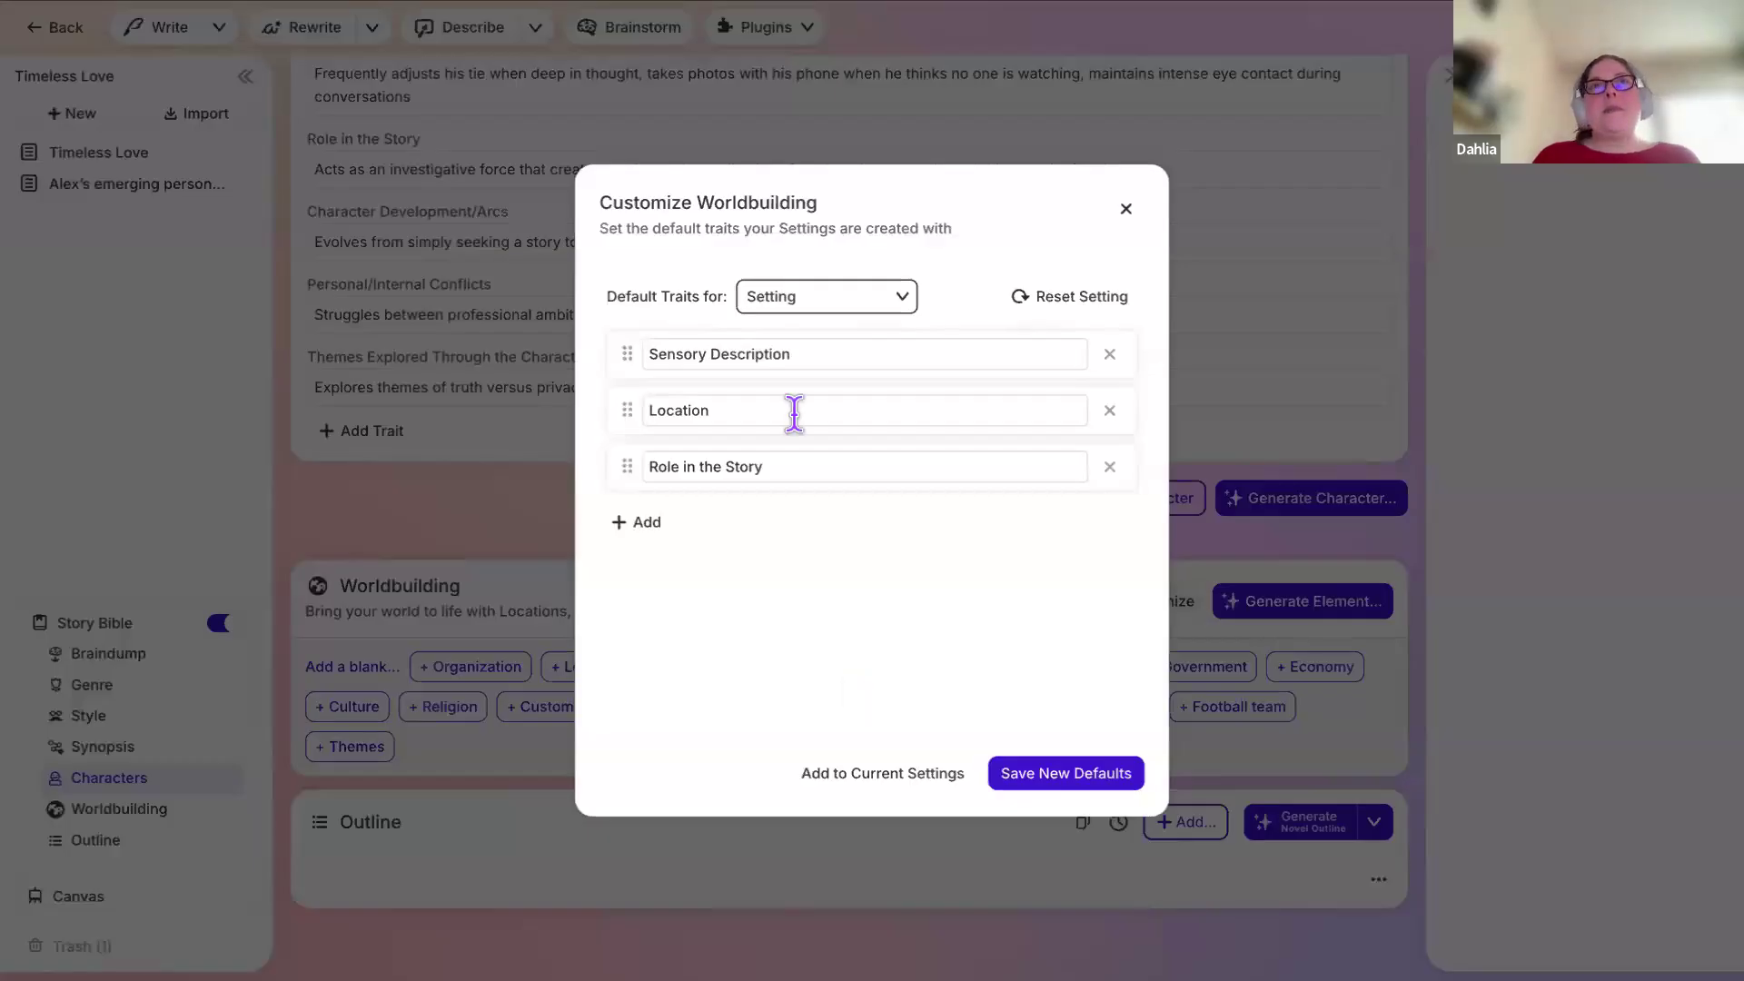
click(905, 296)
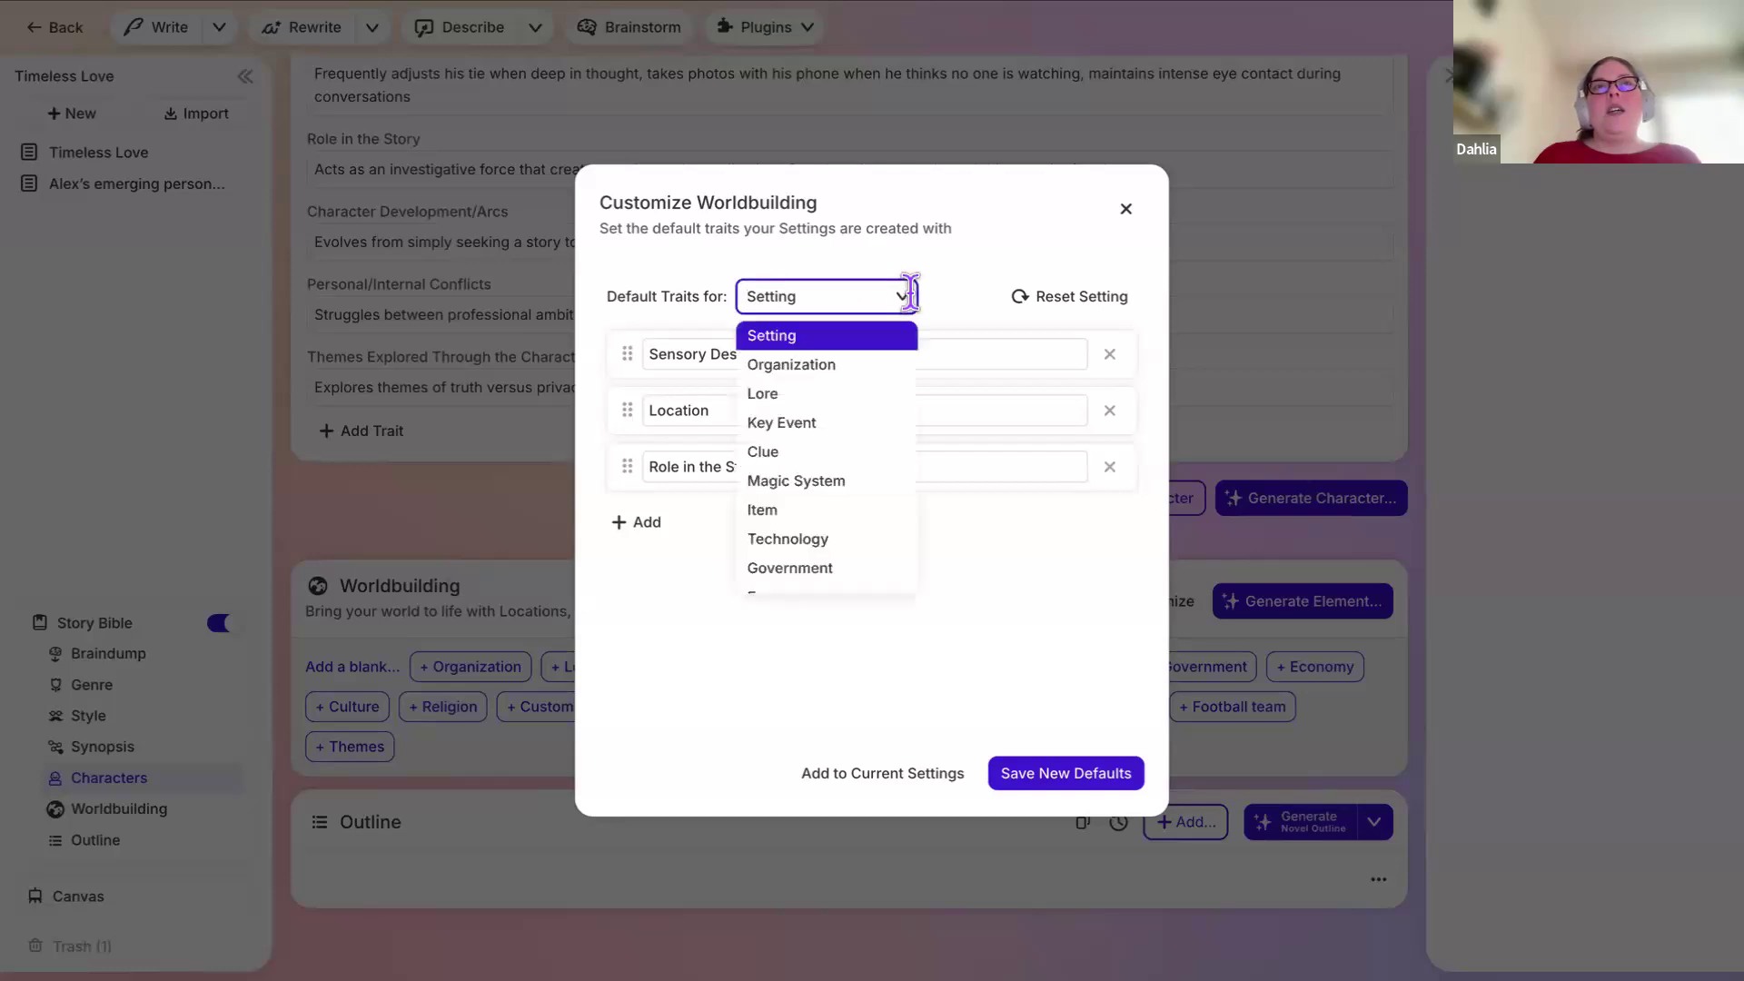
scroll(825, 439, down, 1)
scroll(825, 440, down, 3)
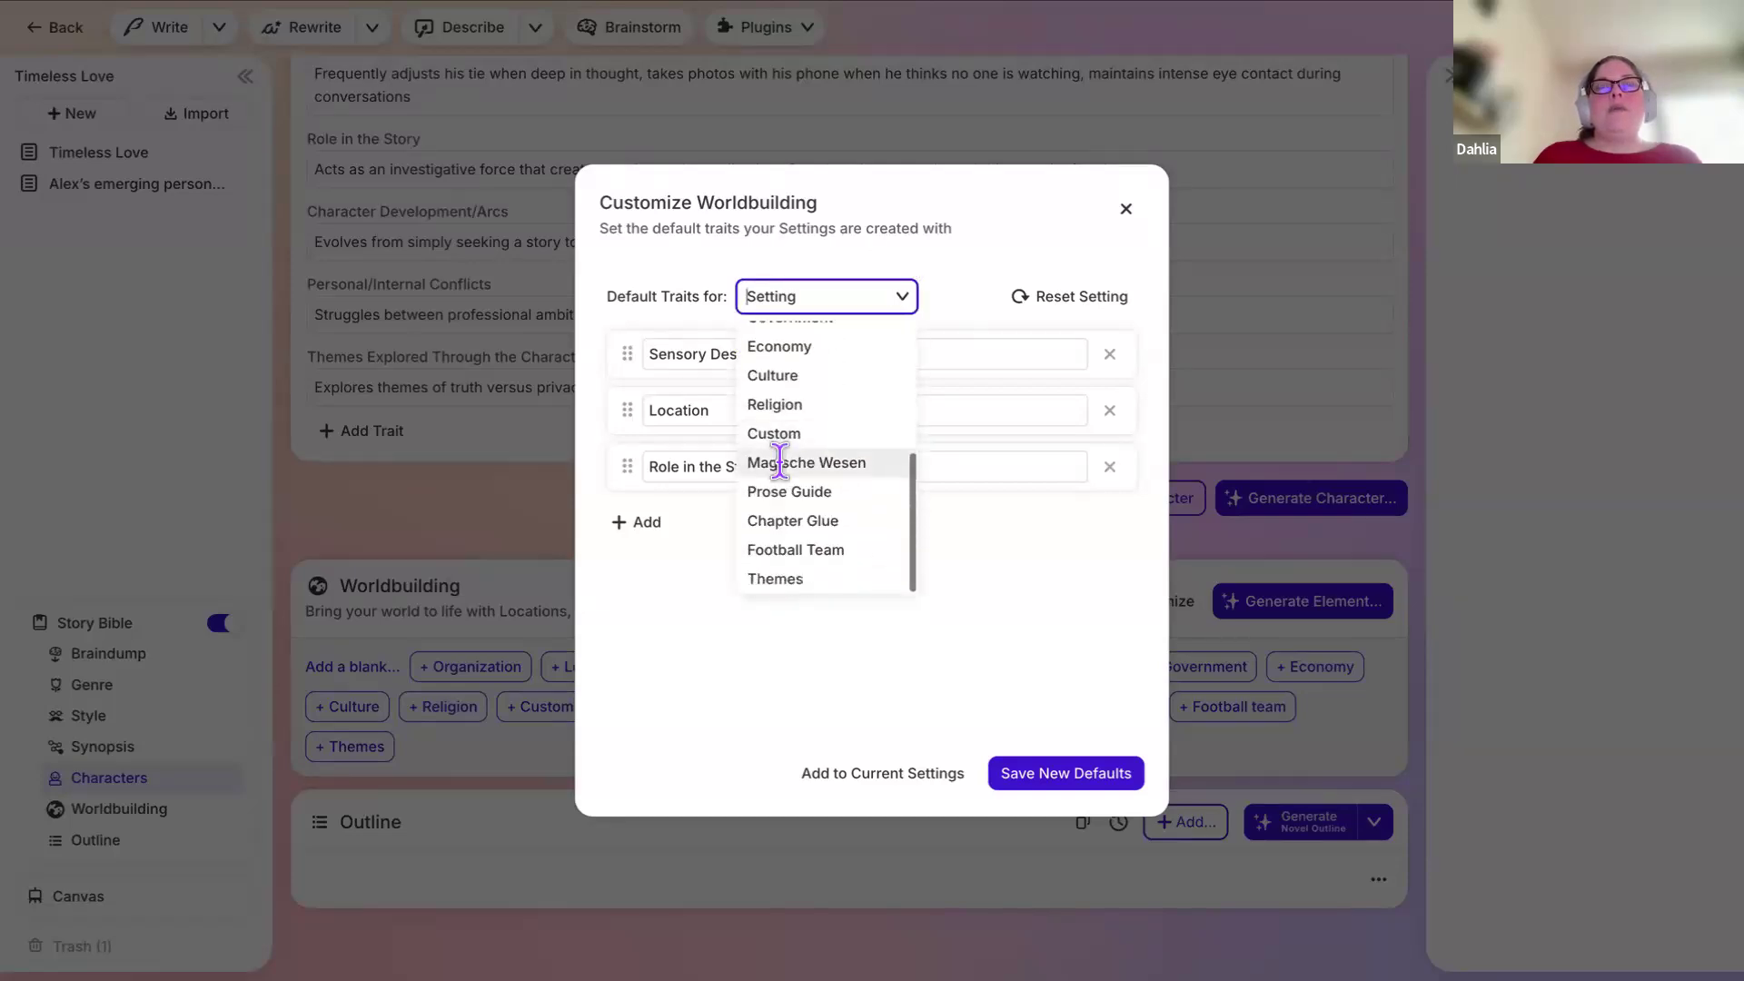
click(776, 462)
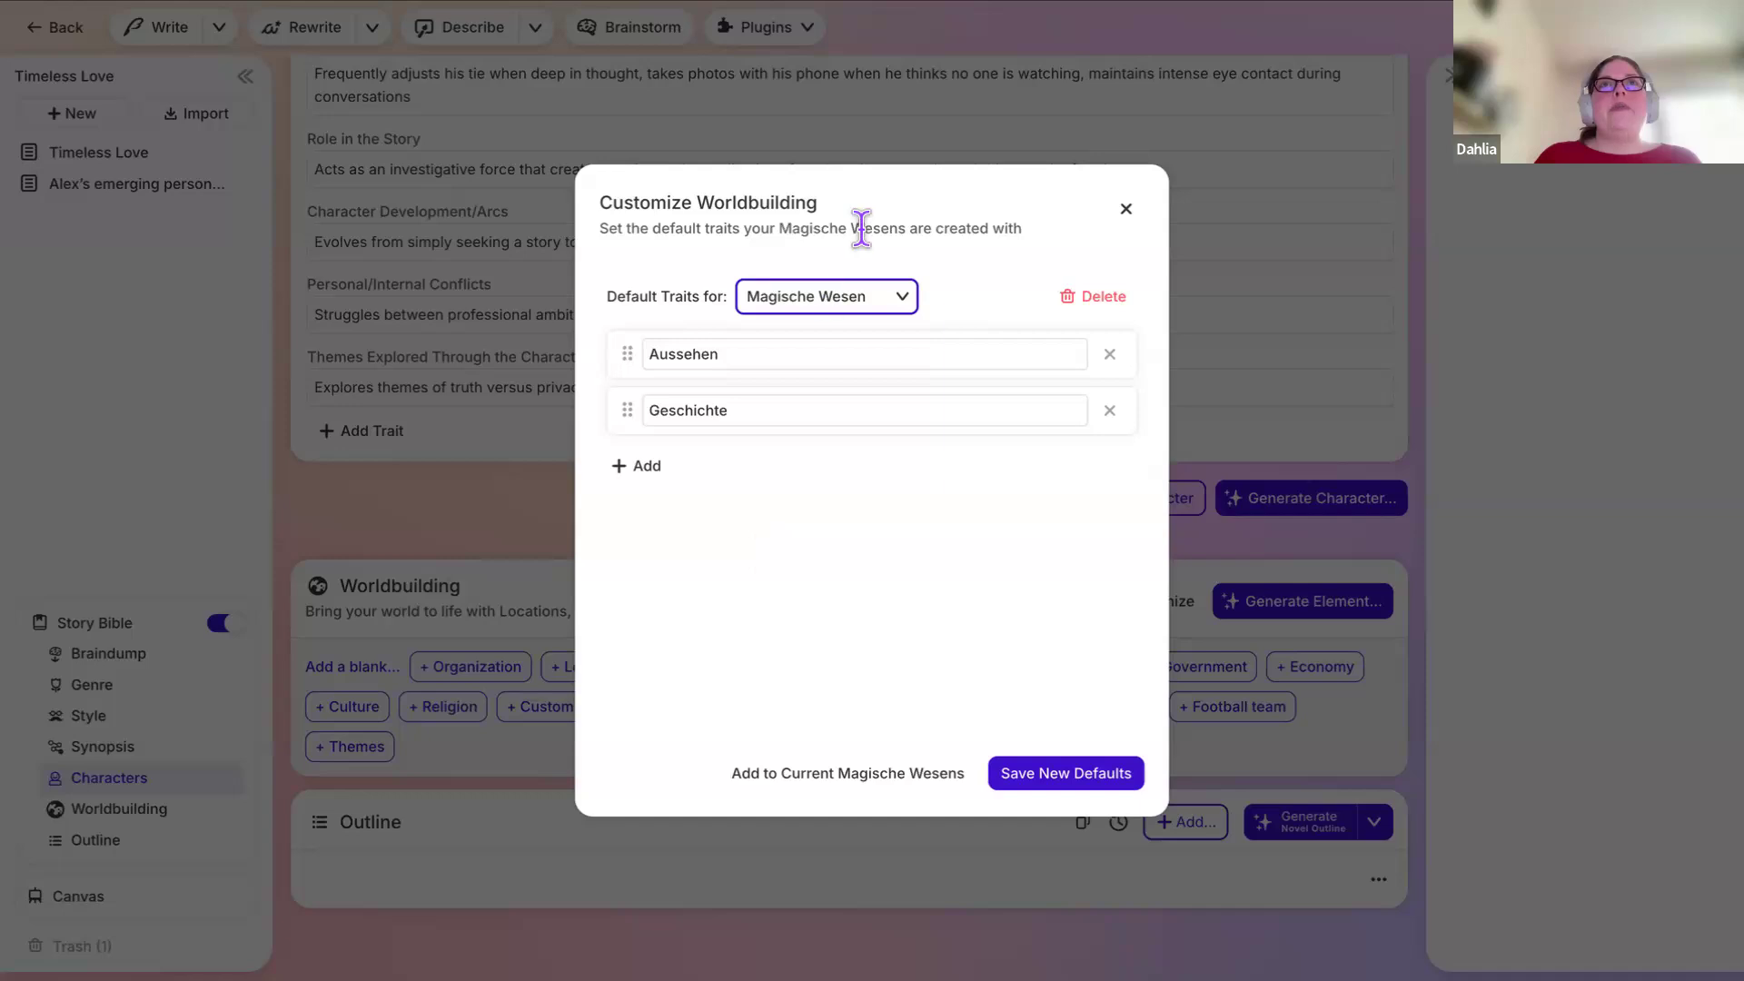
Step: View the default traits for the custom Football Team element type
click(853, 305)
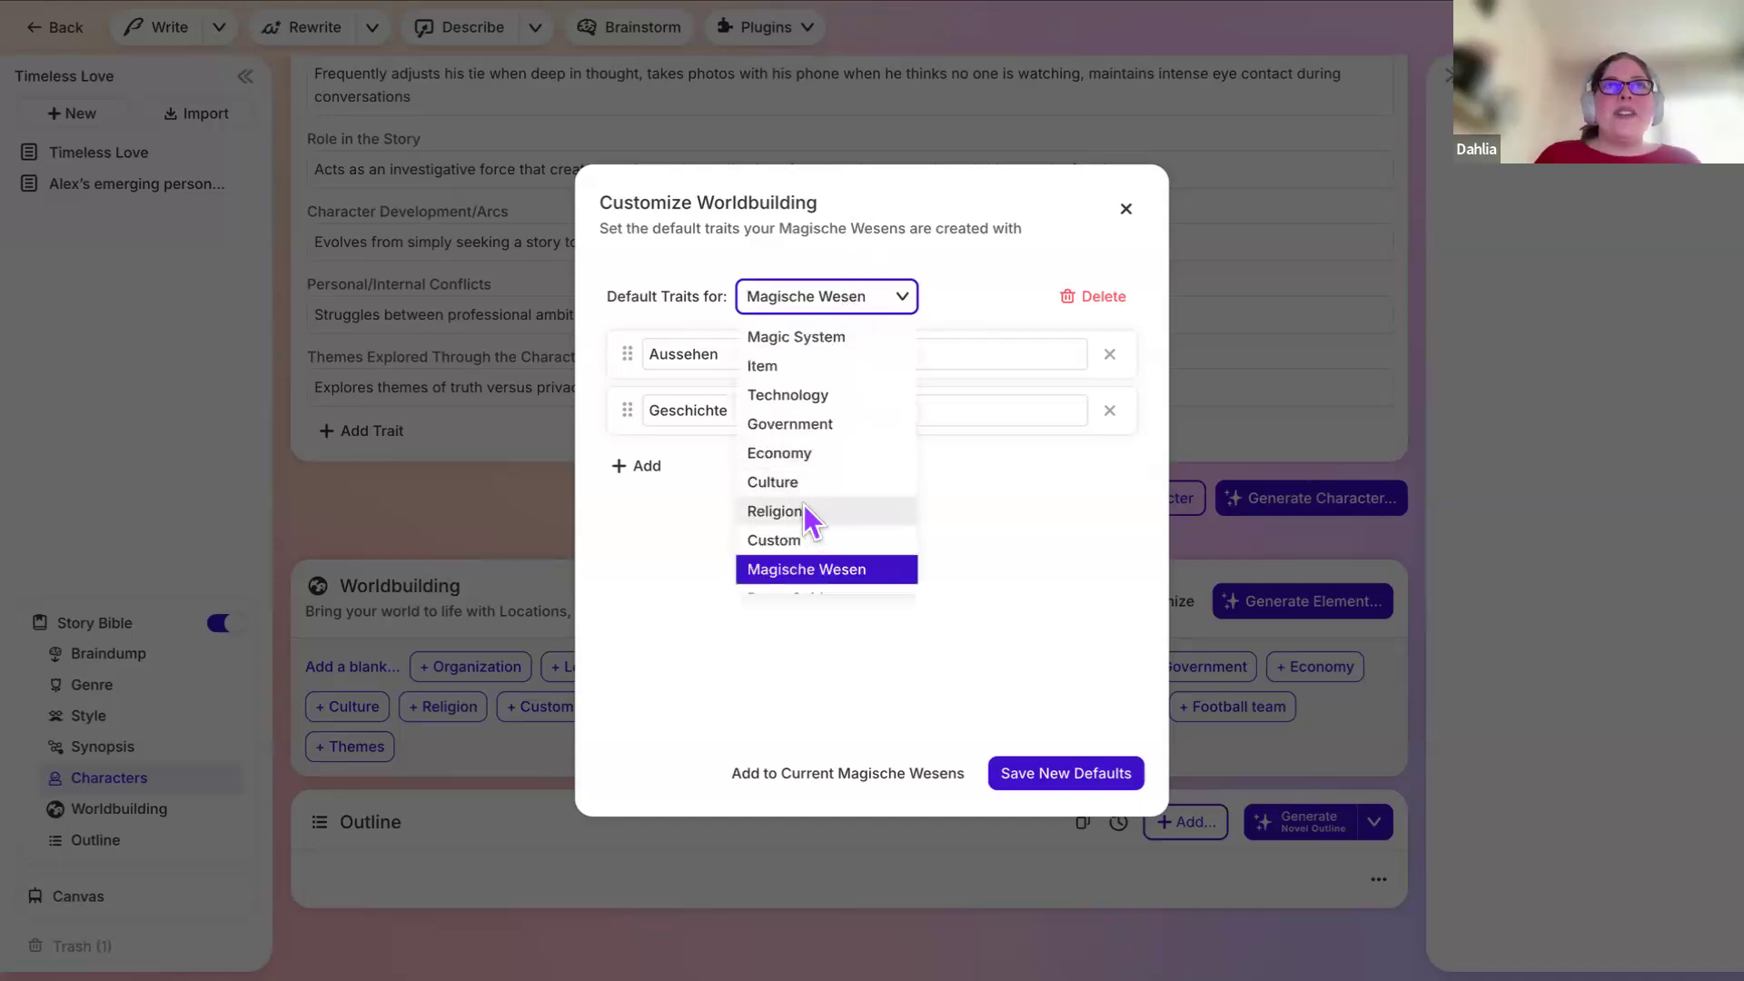
scroll(806, 514, down, 1)
scroll(811, 582, down, 1)
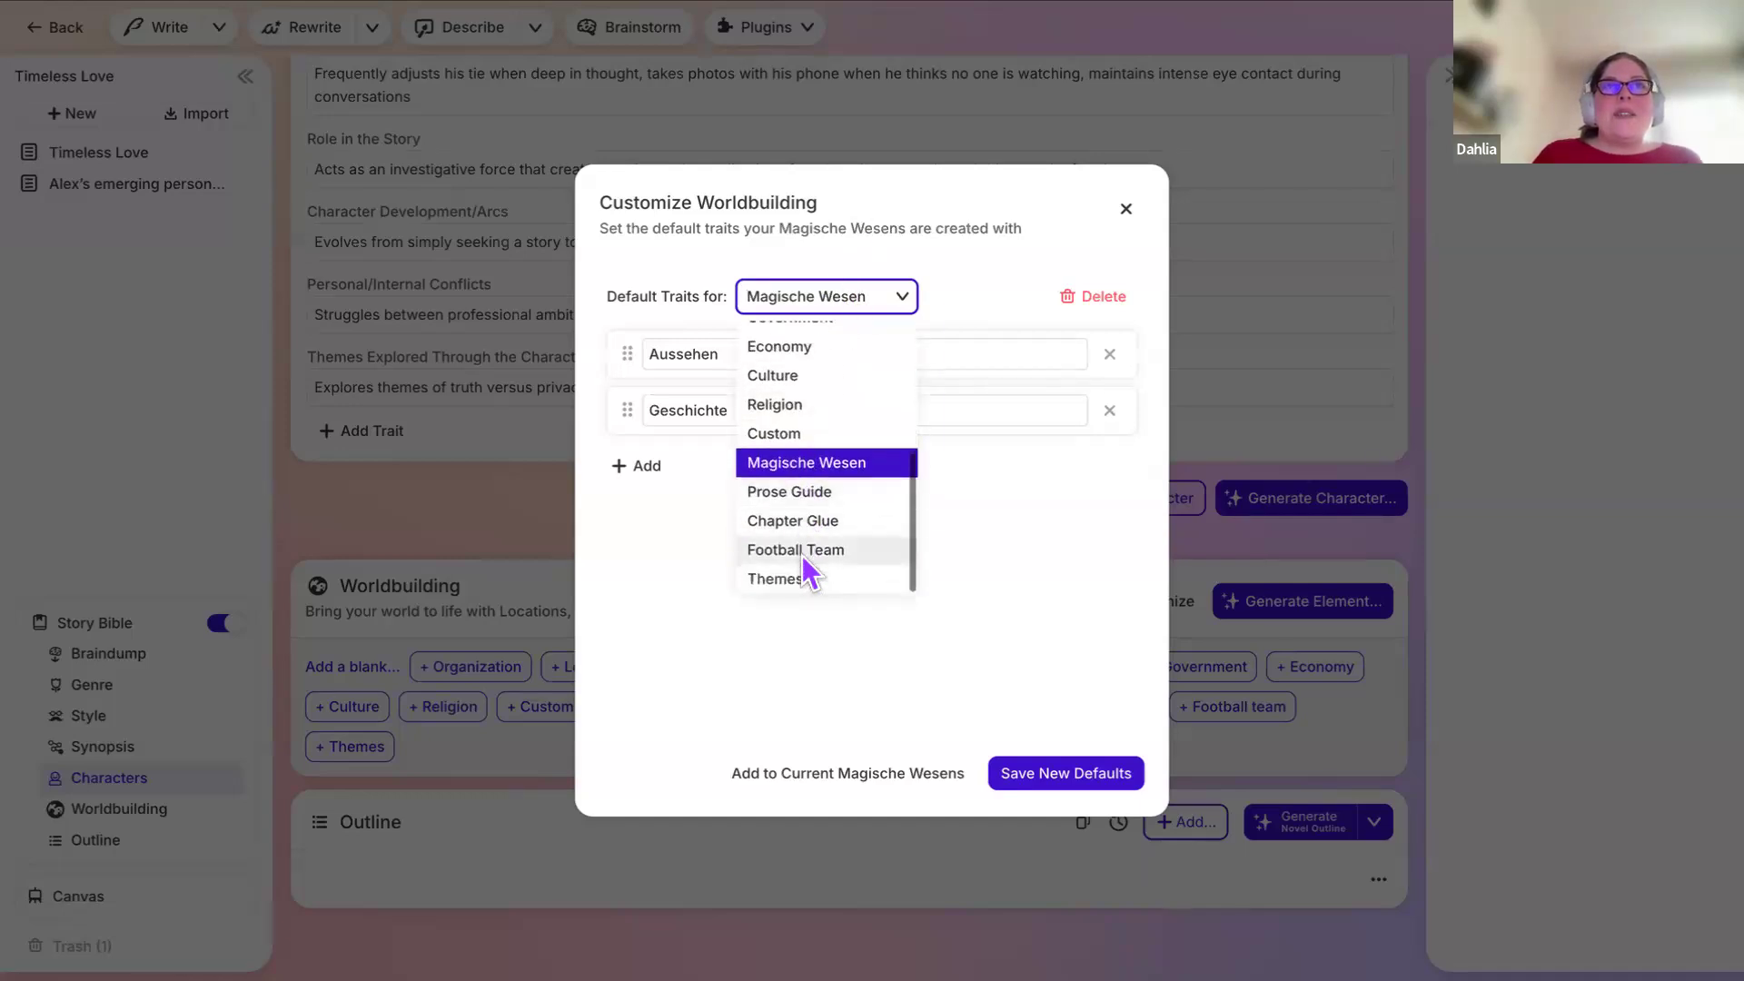
click(803, 558)
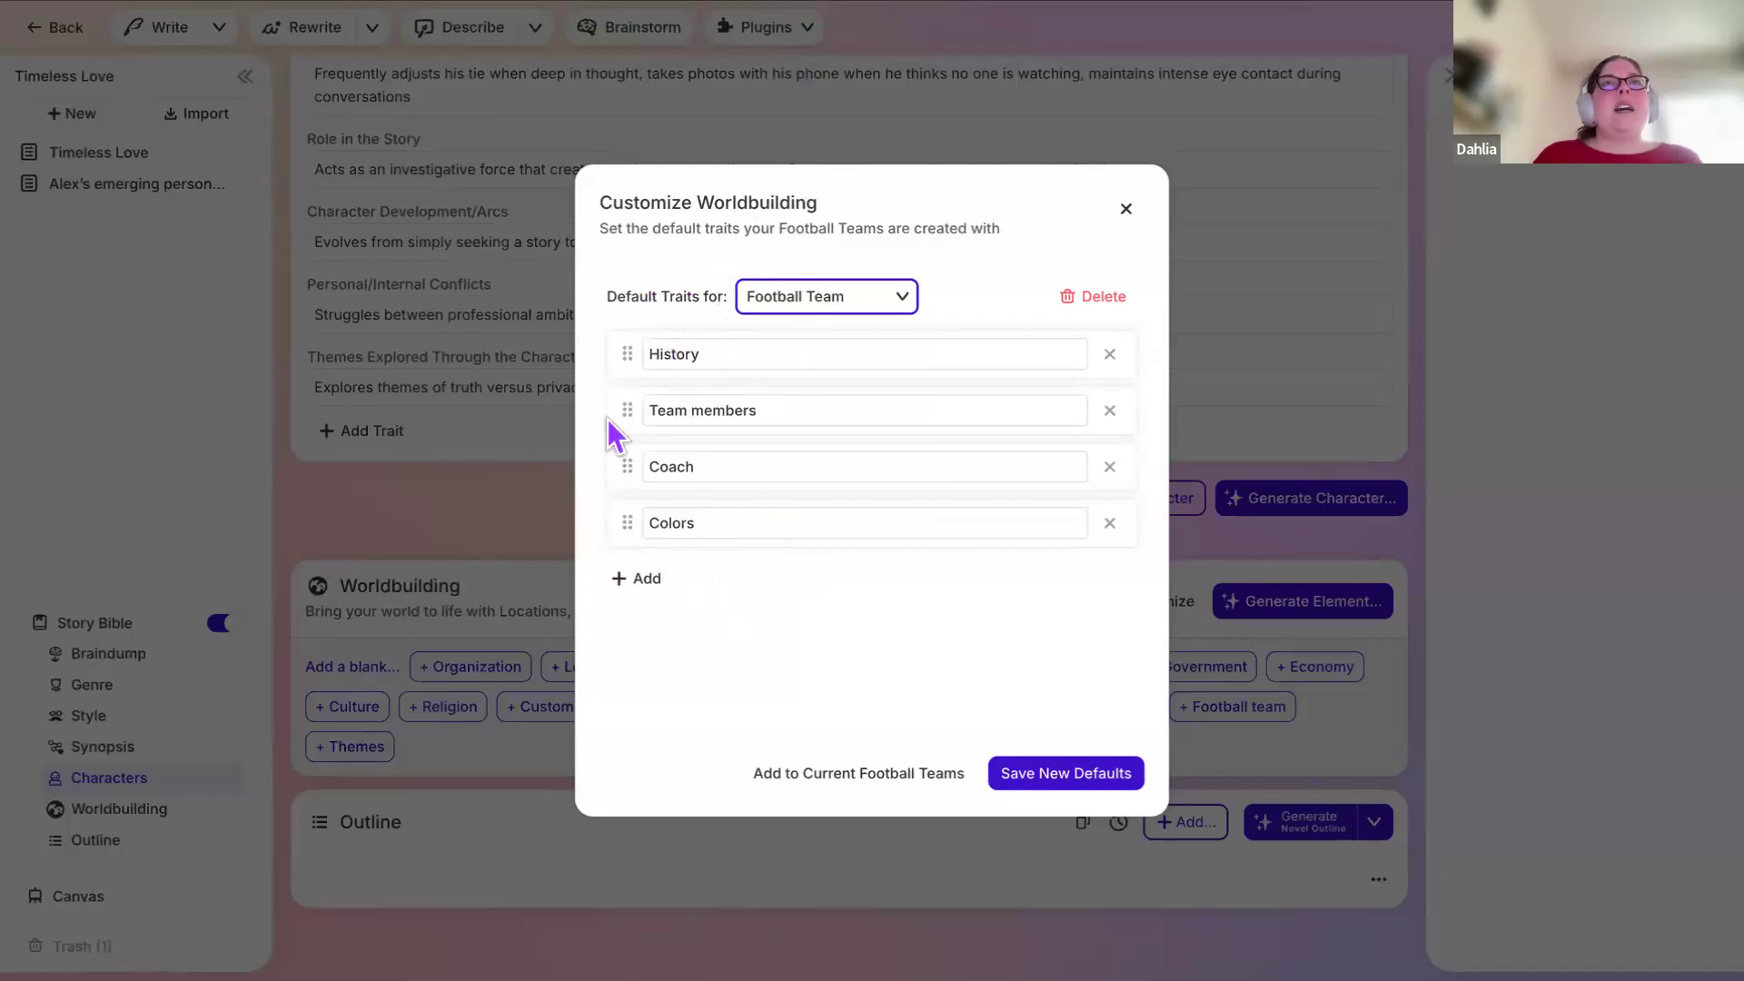
Step: View the default traits for the Key Event element type
click(895, 302)
scroll(861, 468, up, 1)
scroll(857, 468, up, 2)
click(834, 426)
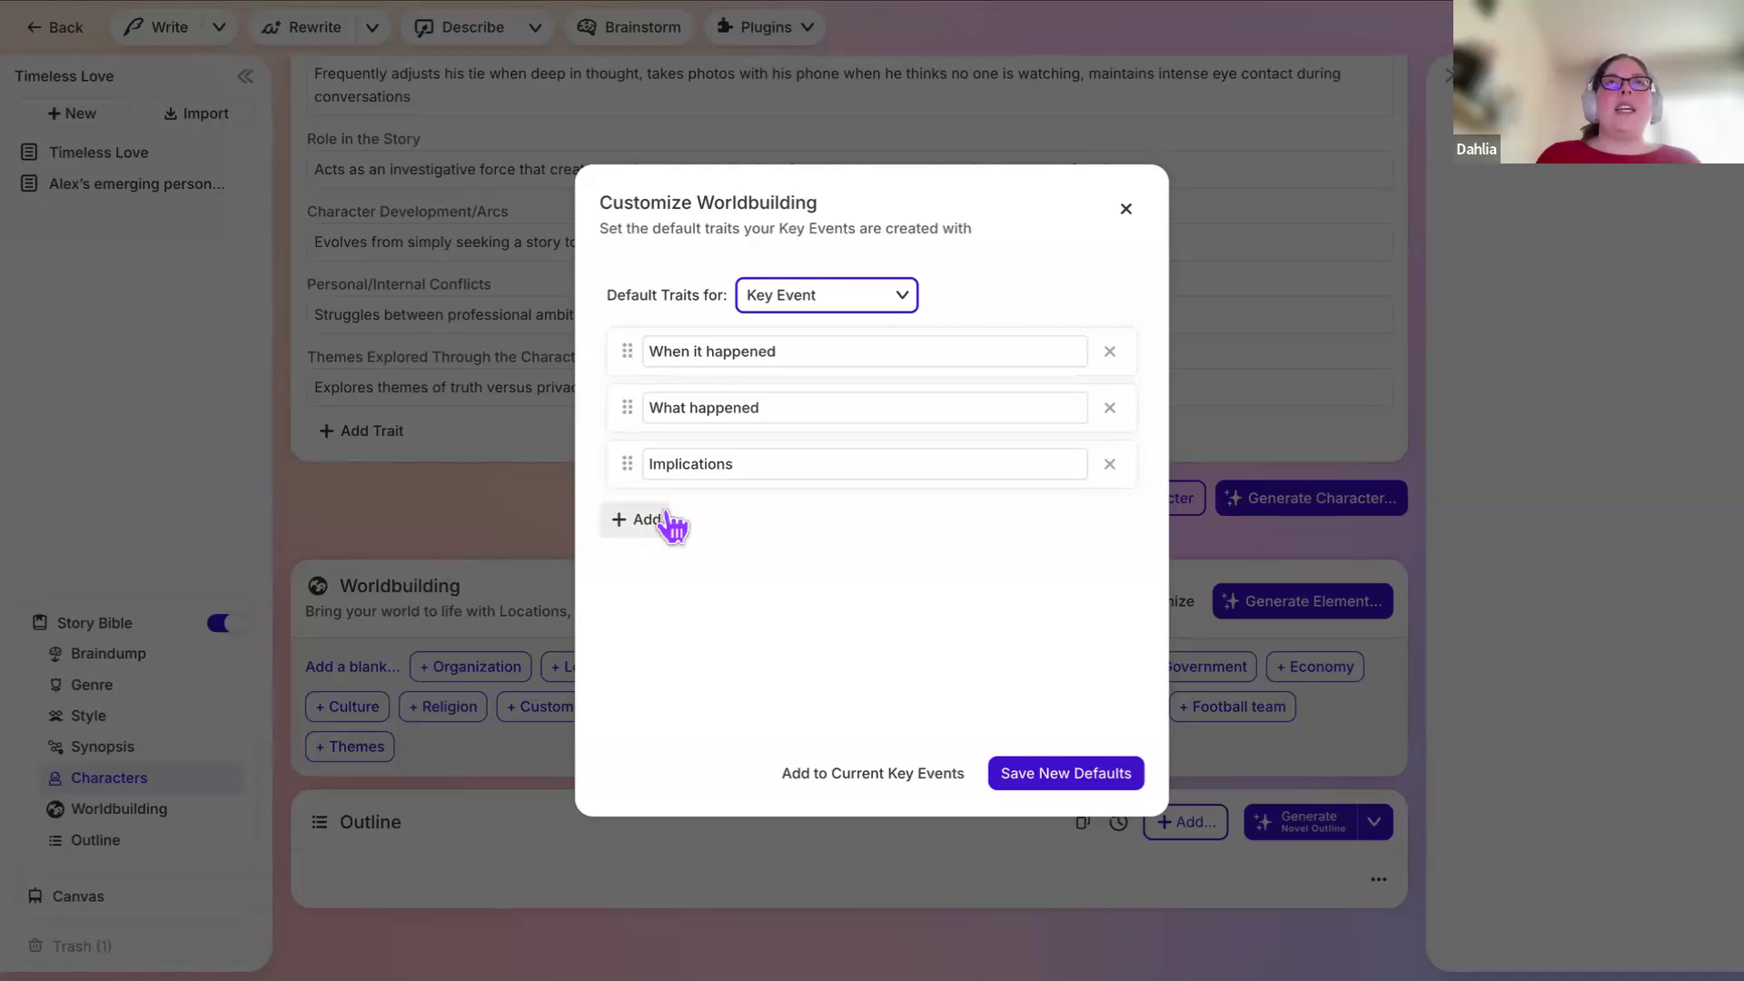
Step: Browse the list of worldbuilding element types for another set of default traits
click(857, 307)
click(843, 297)
click(819, 298)
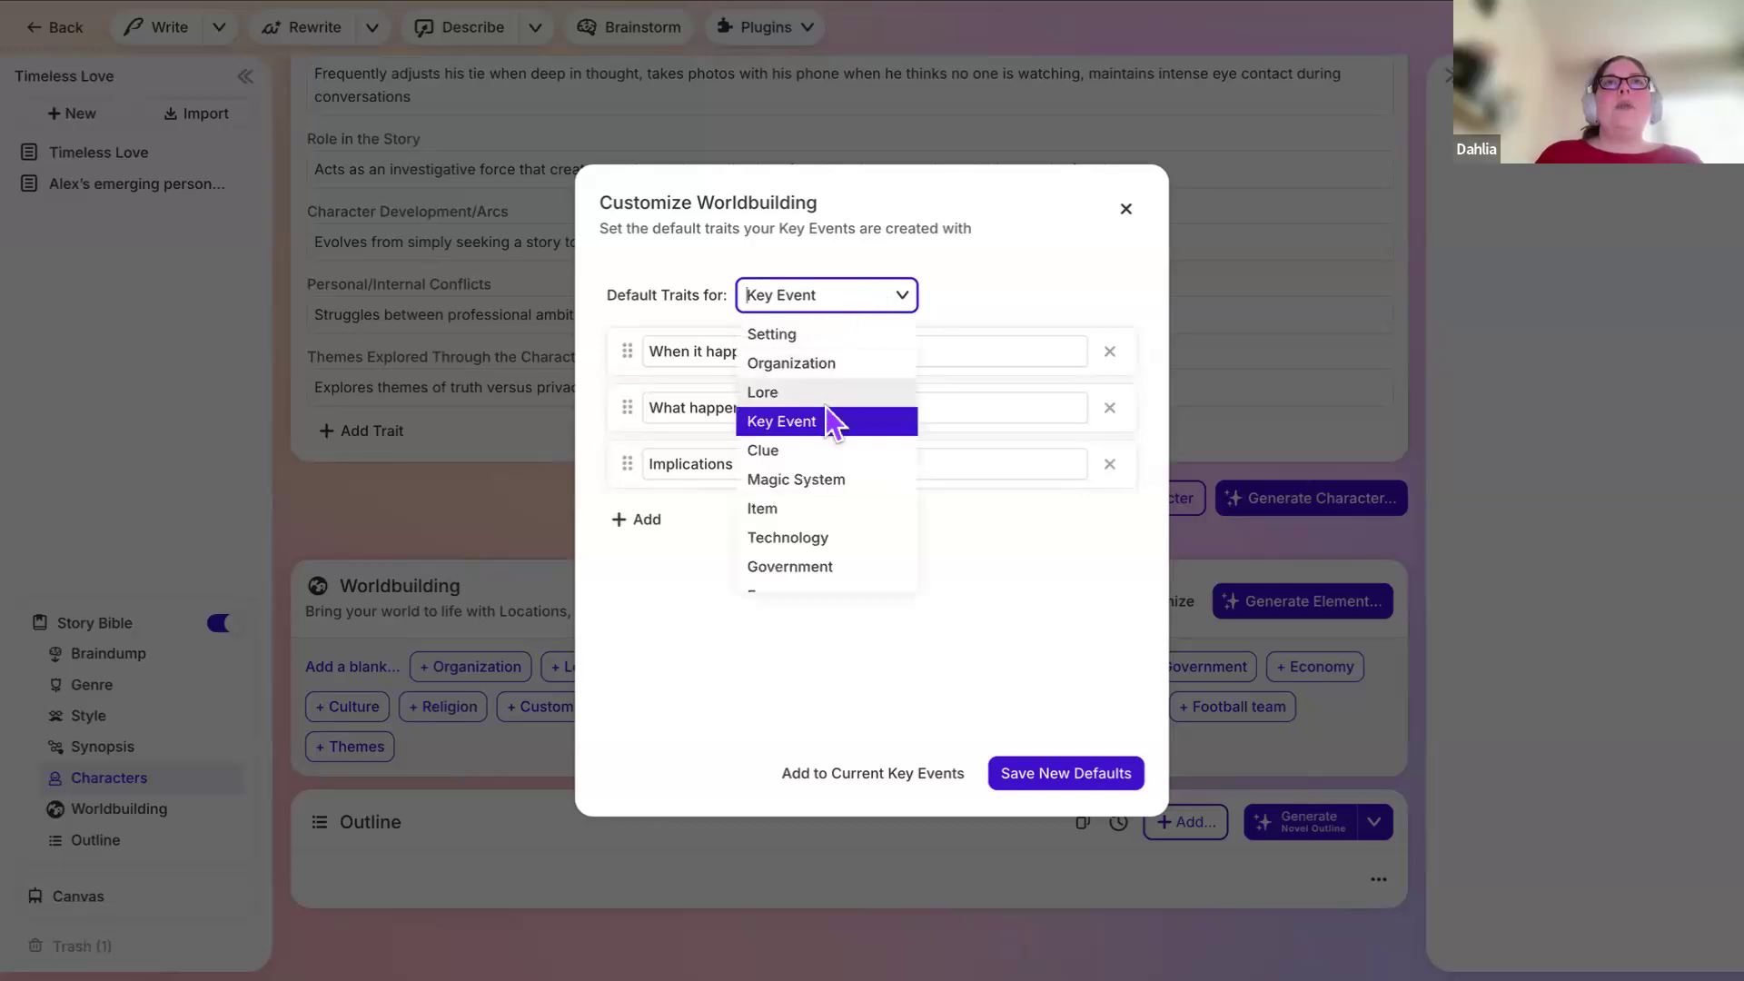
scroll(827, 532, down, 1)
scroll(824, 527, down, 2)
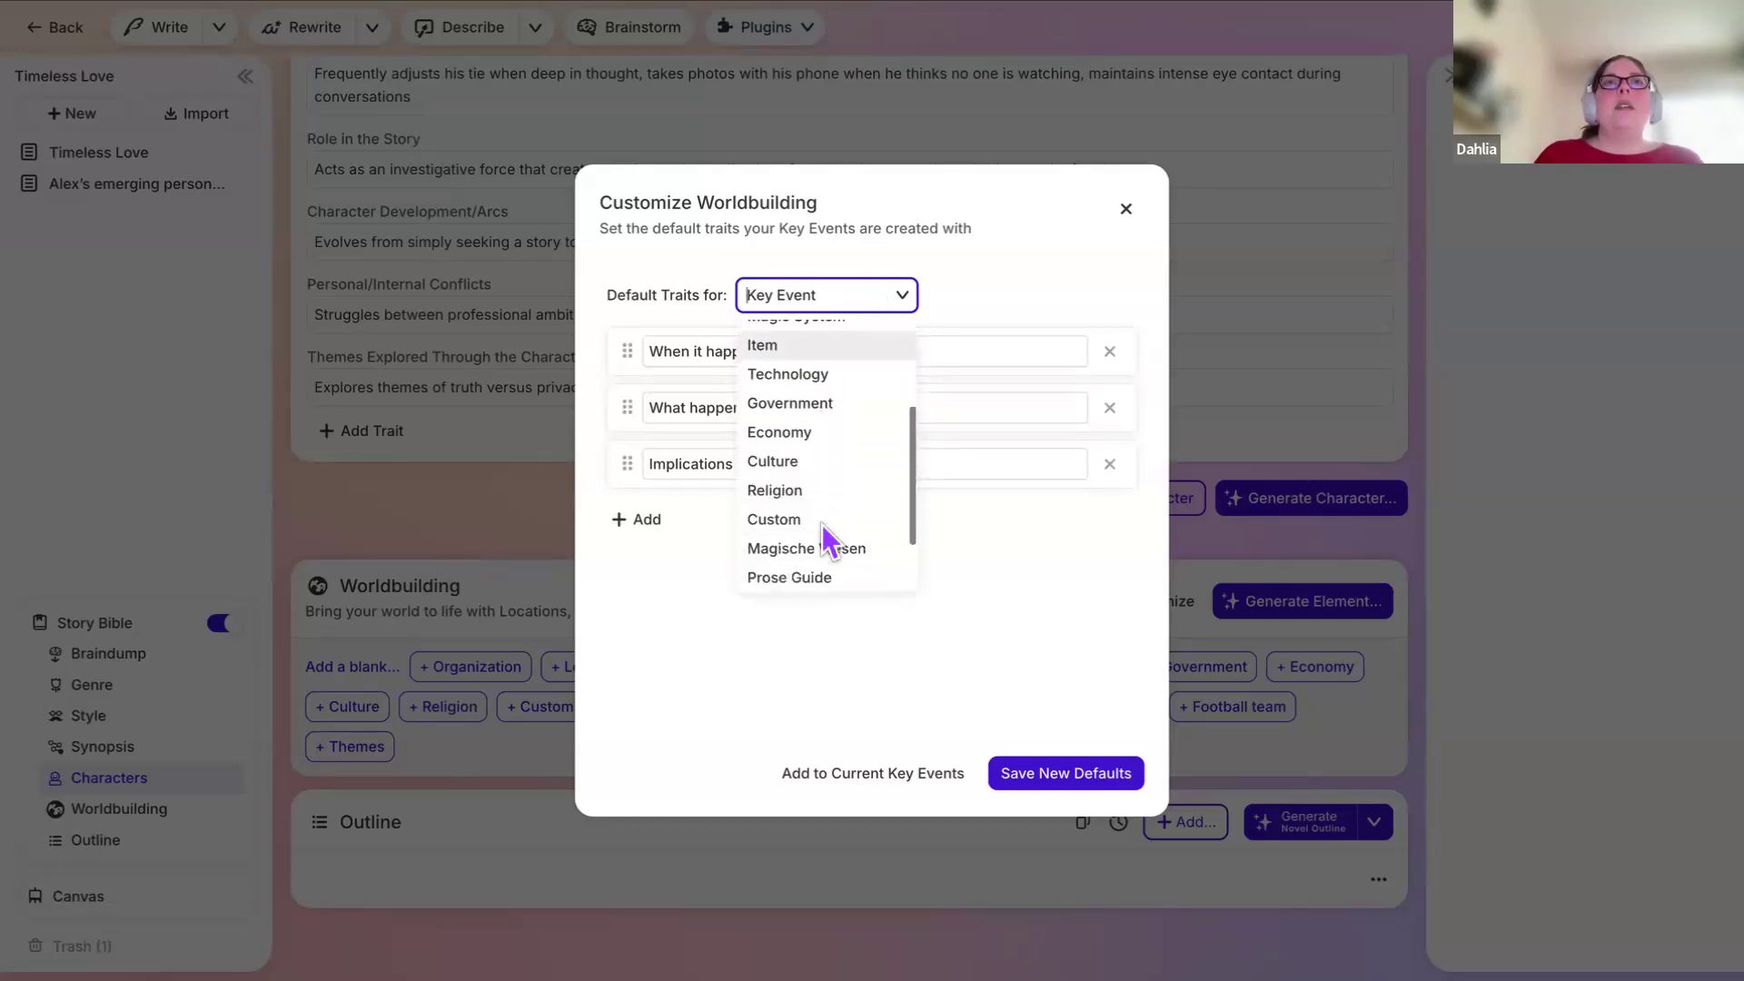
Step: Create a custom worldbuilding element type called "Fantasy World" in the default traits settings
click(819, 470)
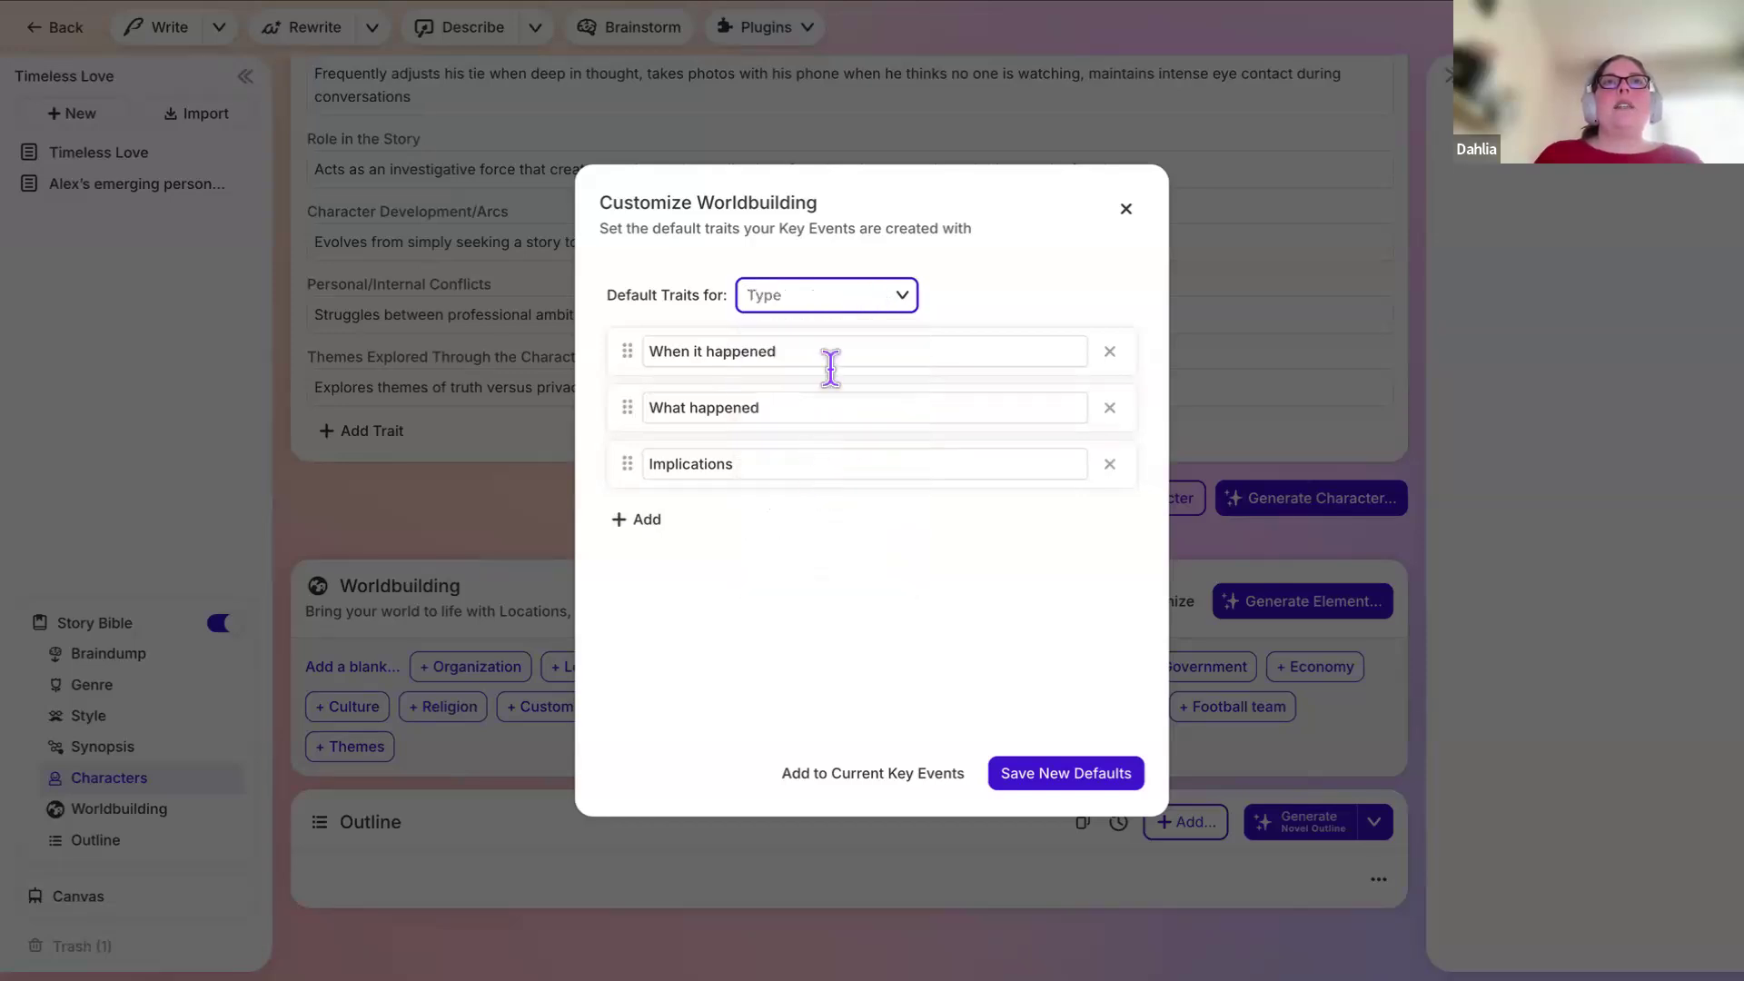
click(798, 305)
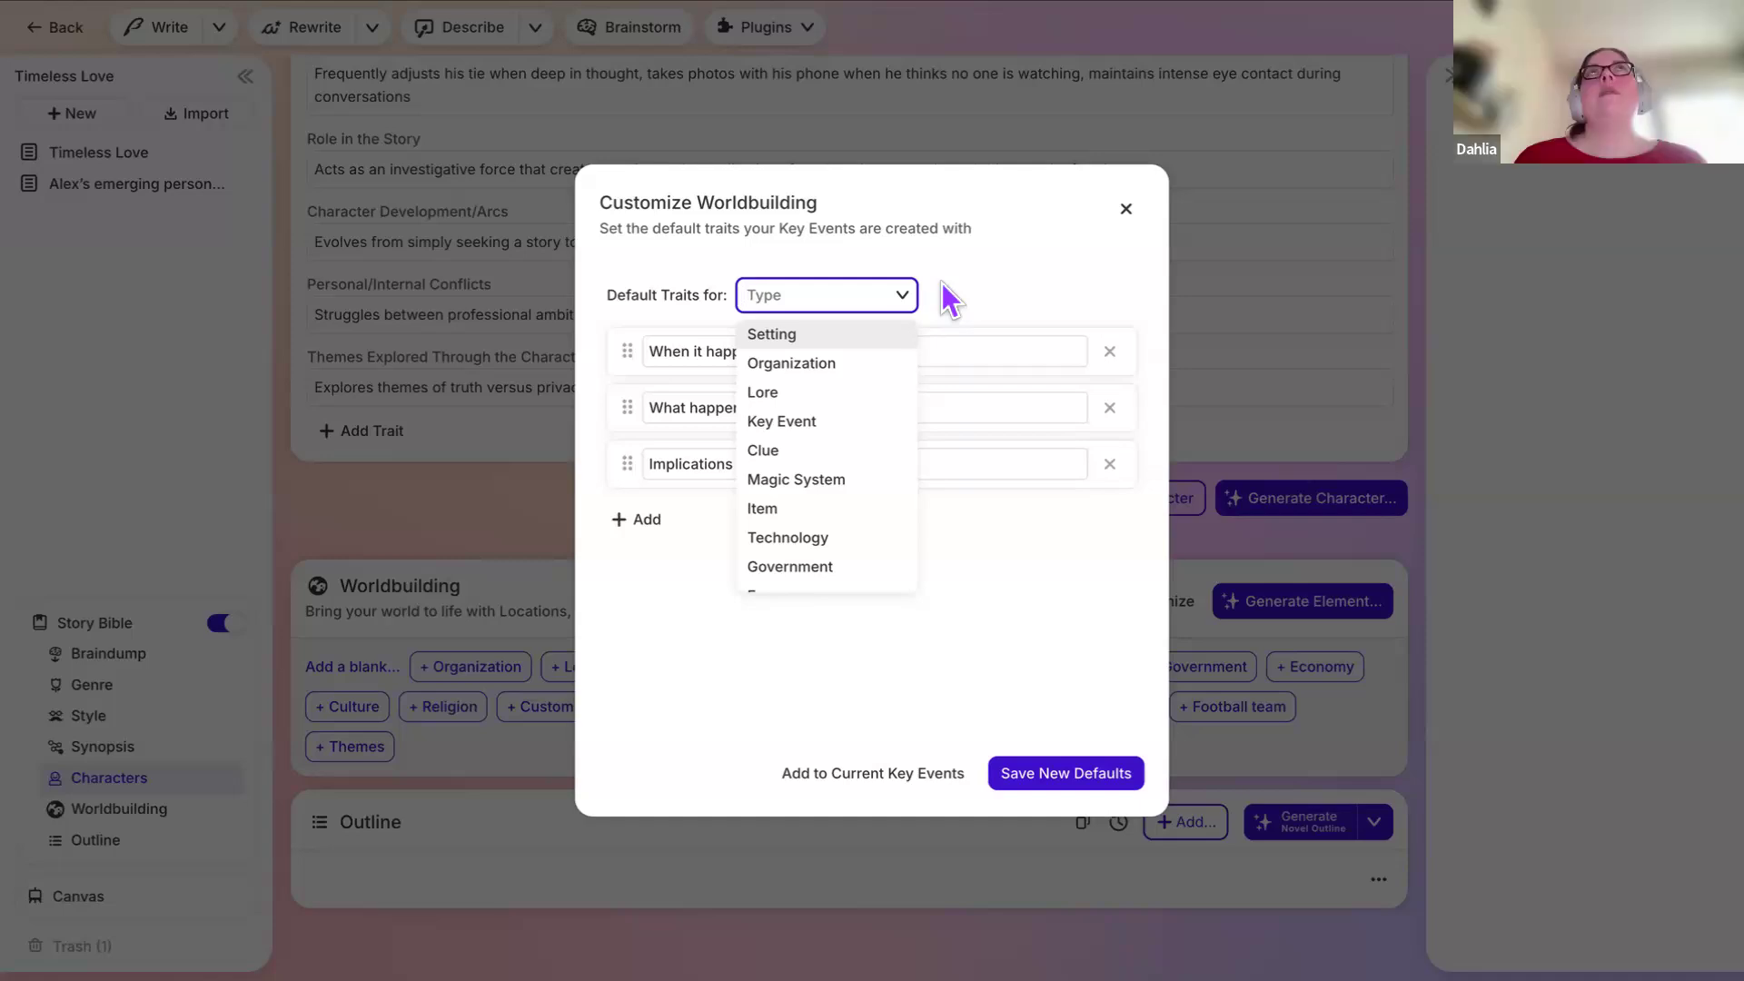
text(Fa)
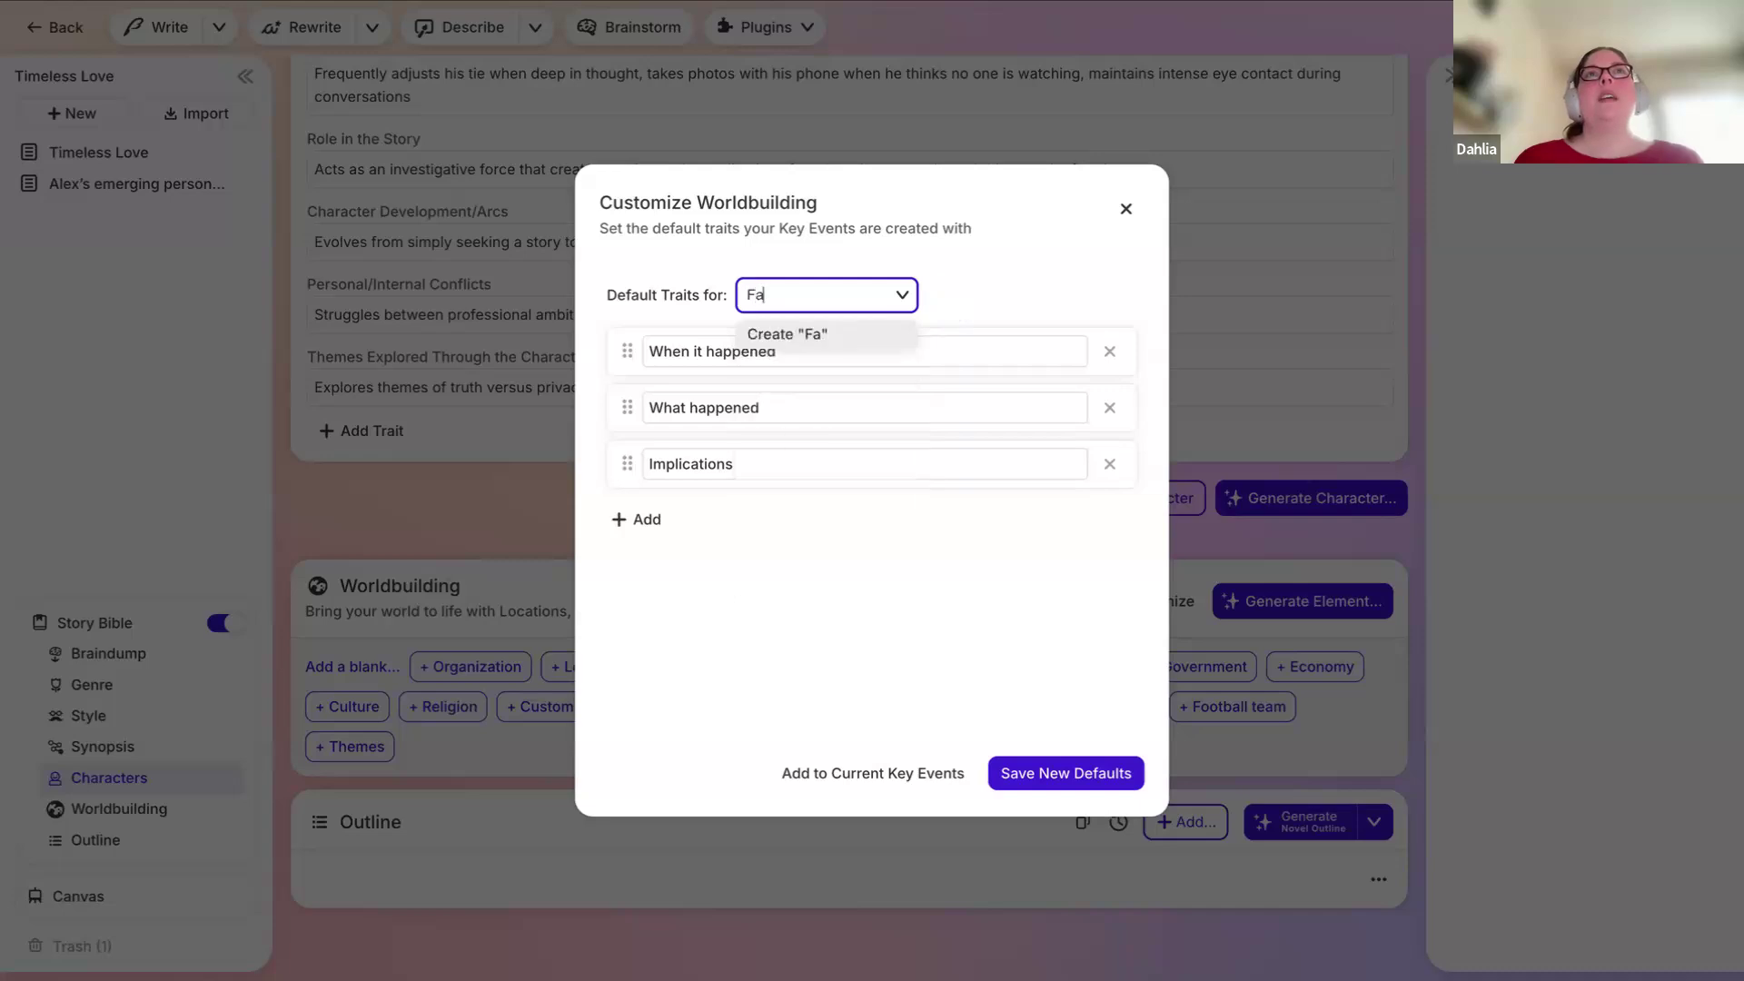
text(ntasy World)
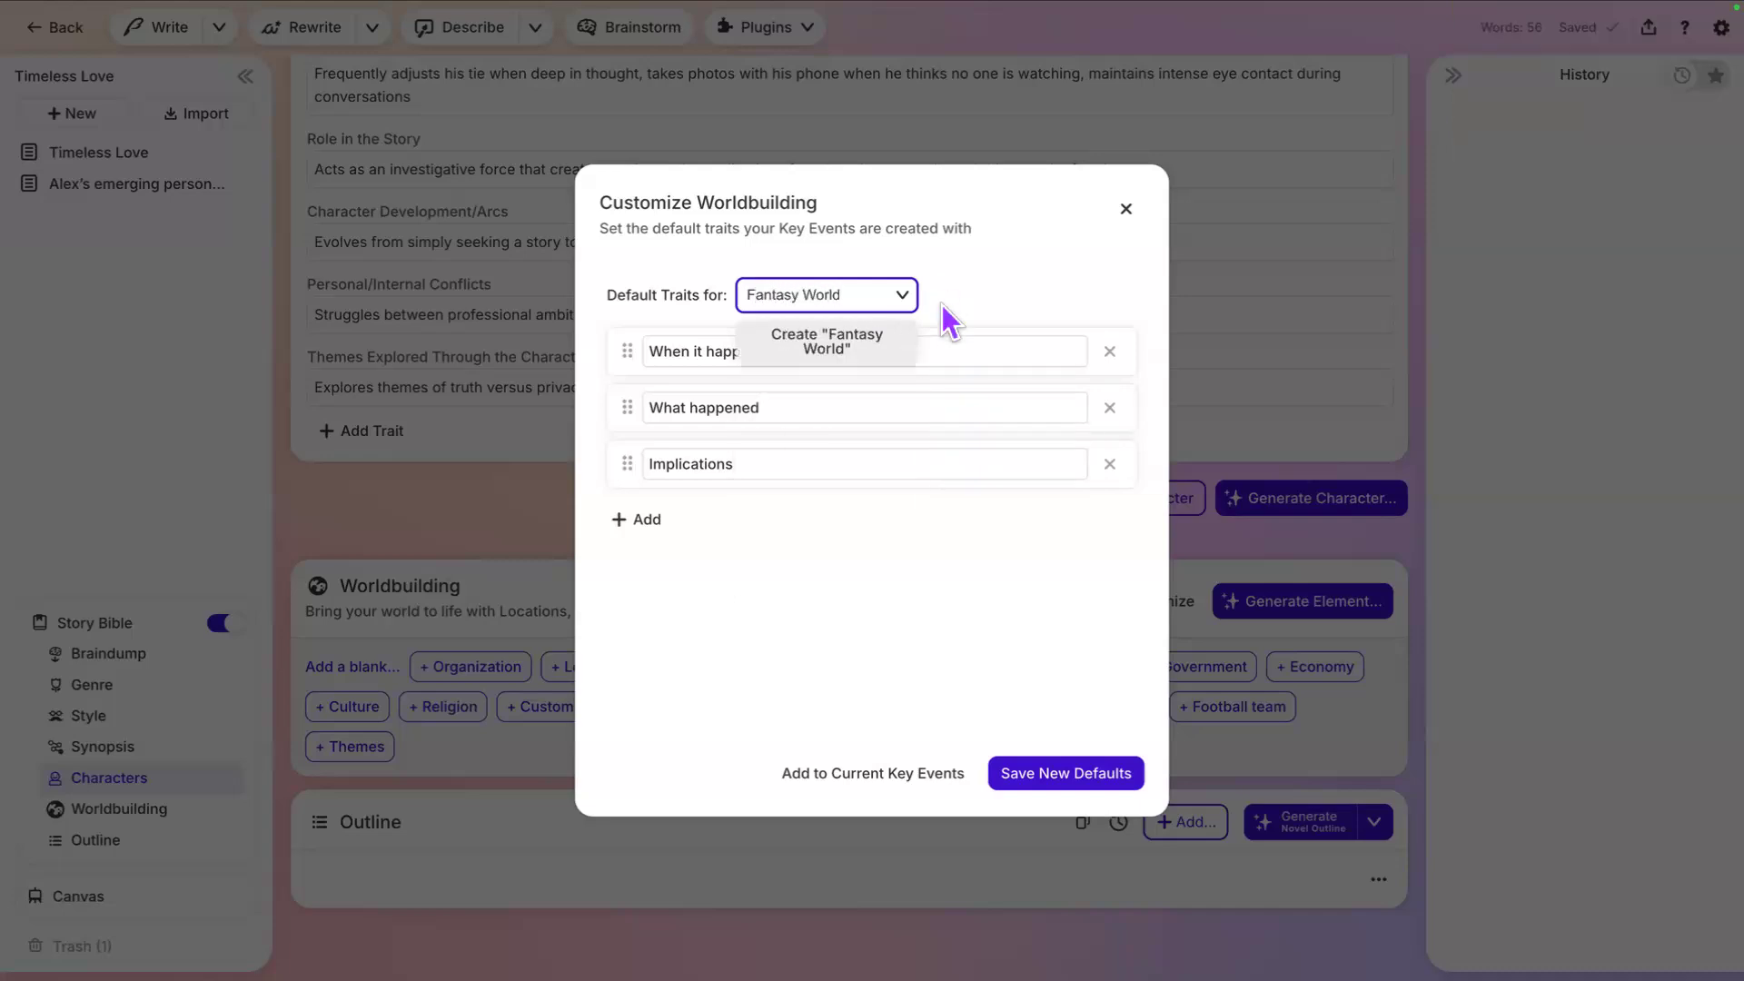
click(882, 348)
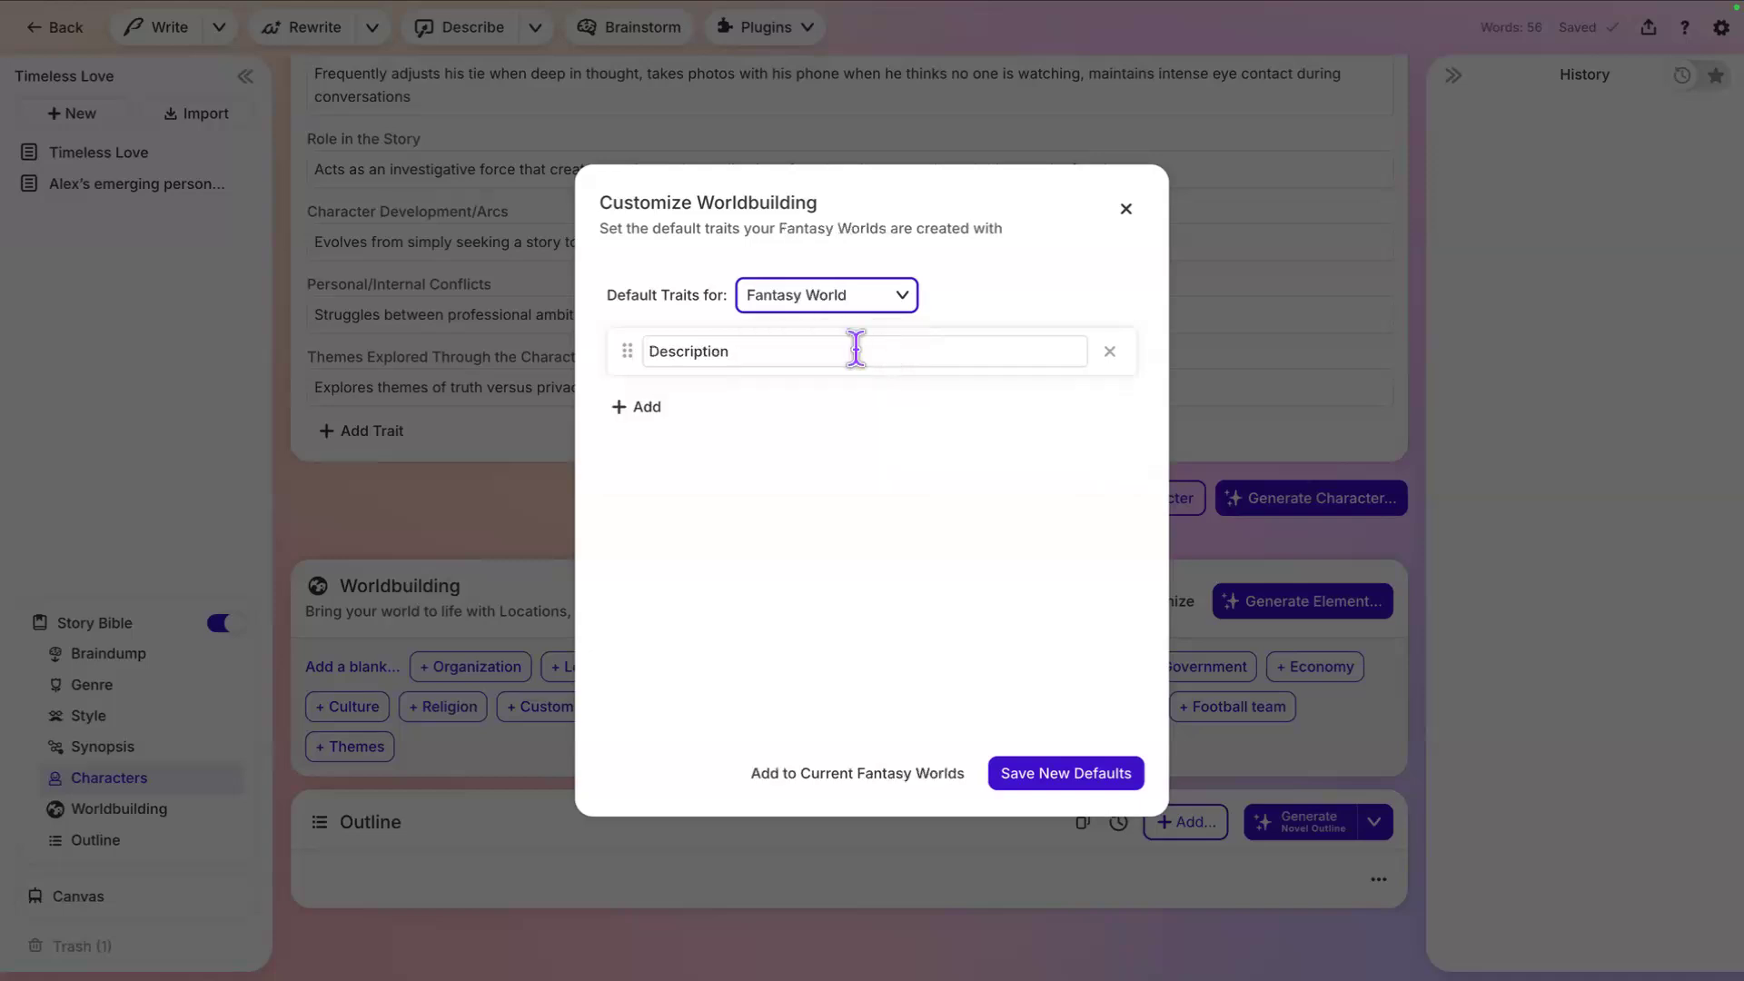
Step: Rename the Fantasy World type's Description trait to "History of the World"
click(807, 359)
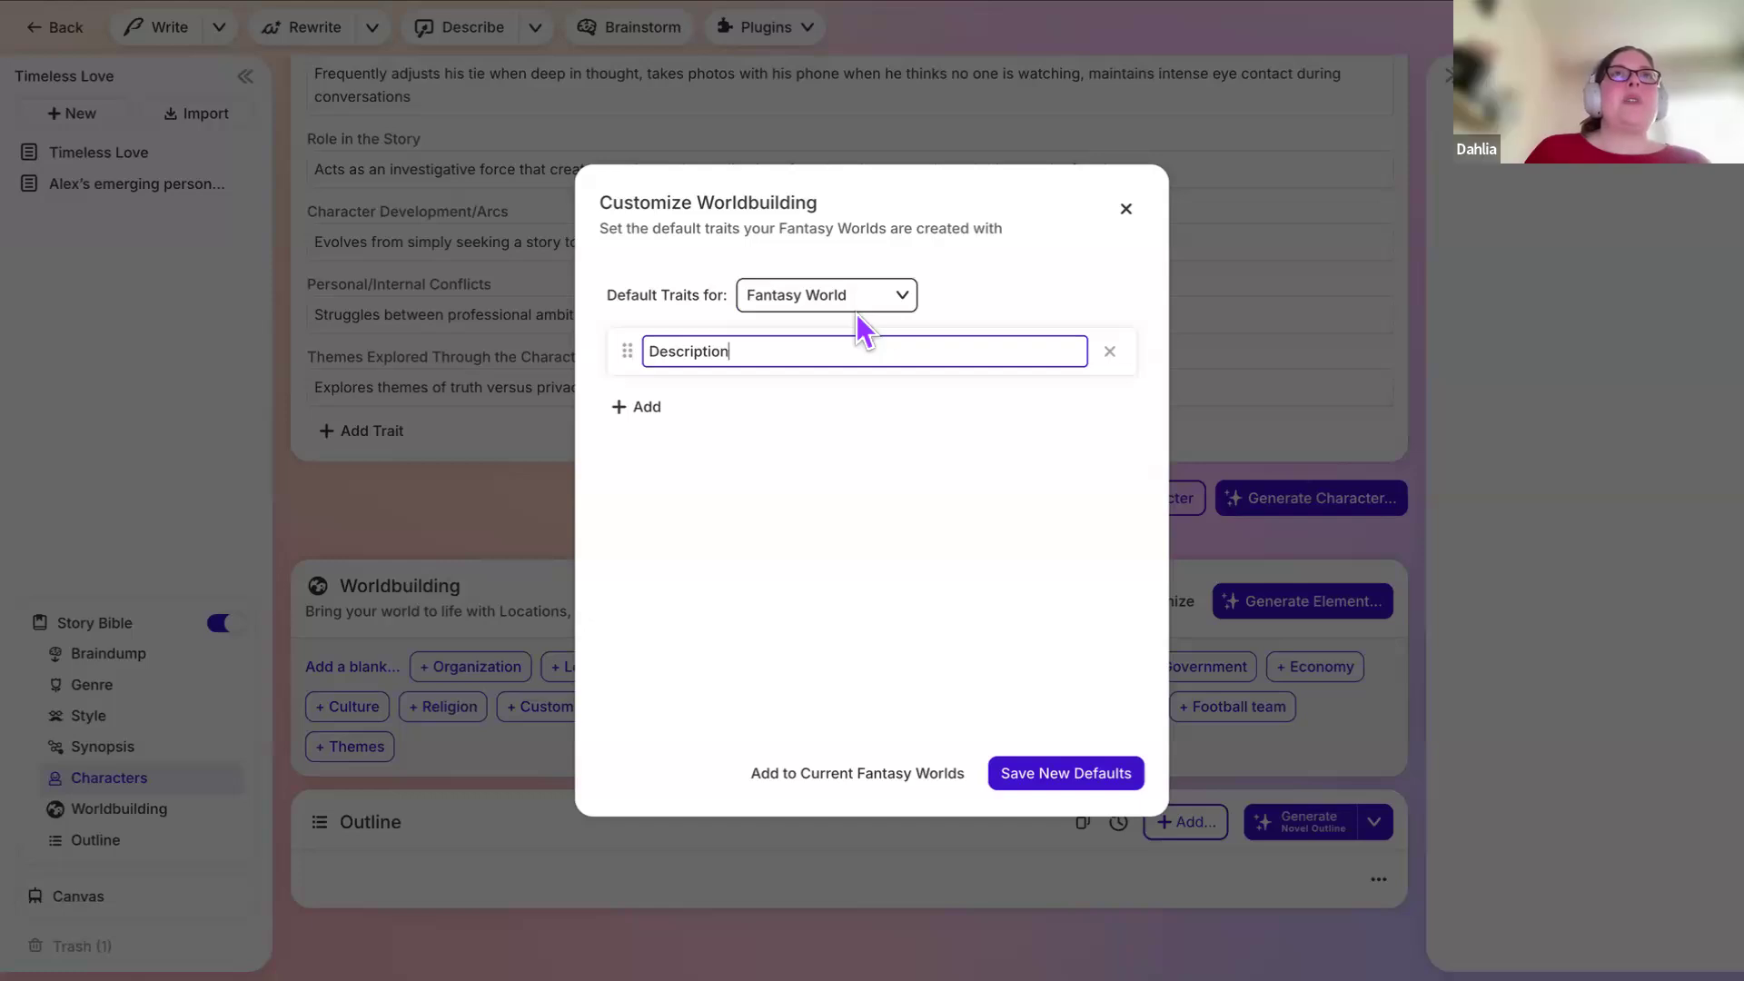
double_click(704, 345)
text(Histro)
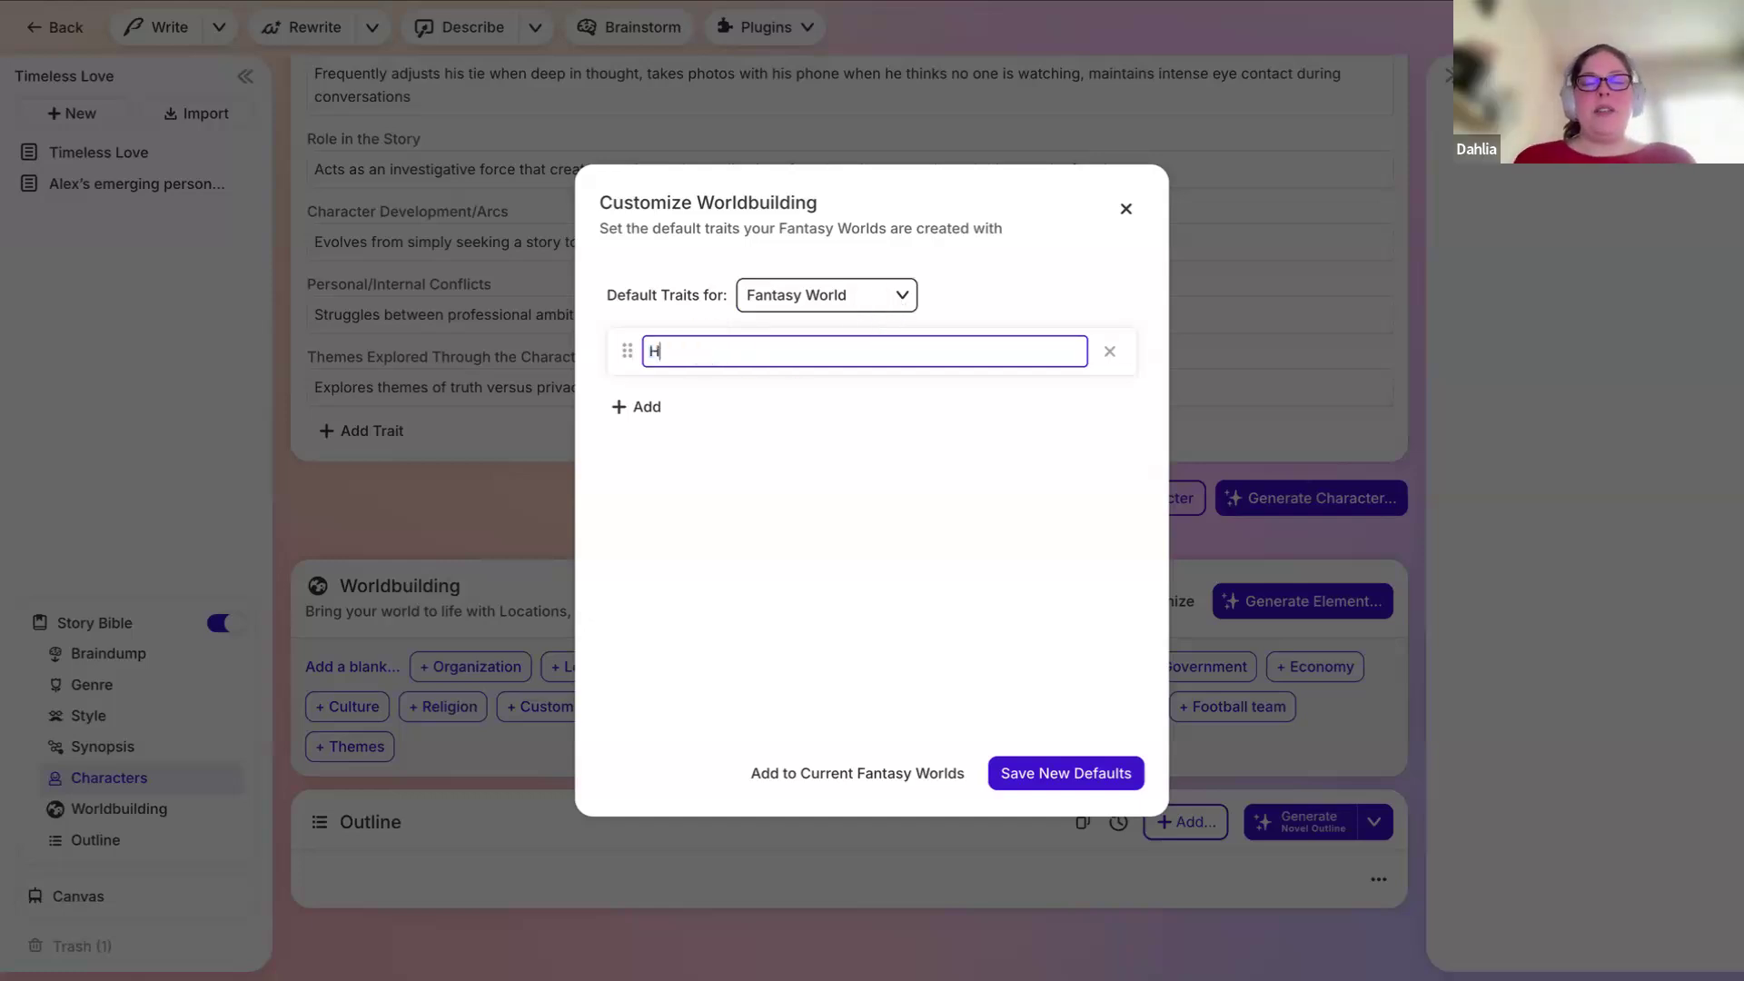
key(BackSpace)
key(BackSpace)
text(ory)
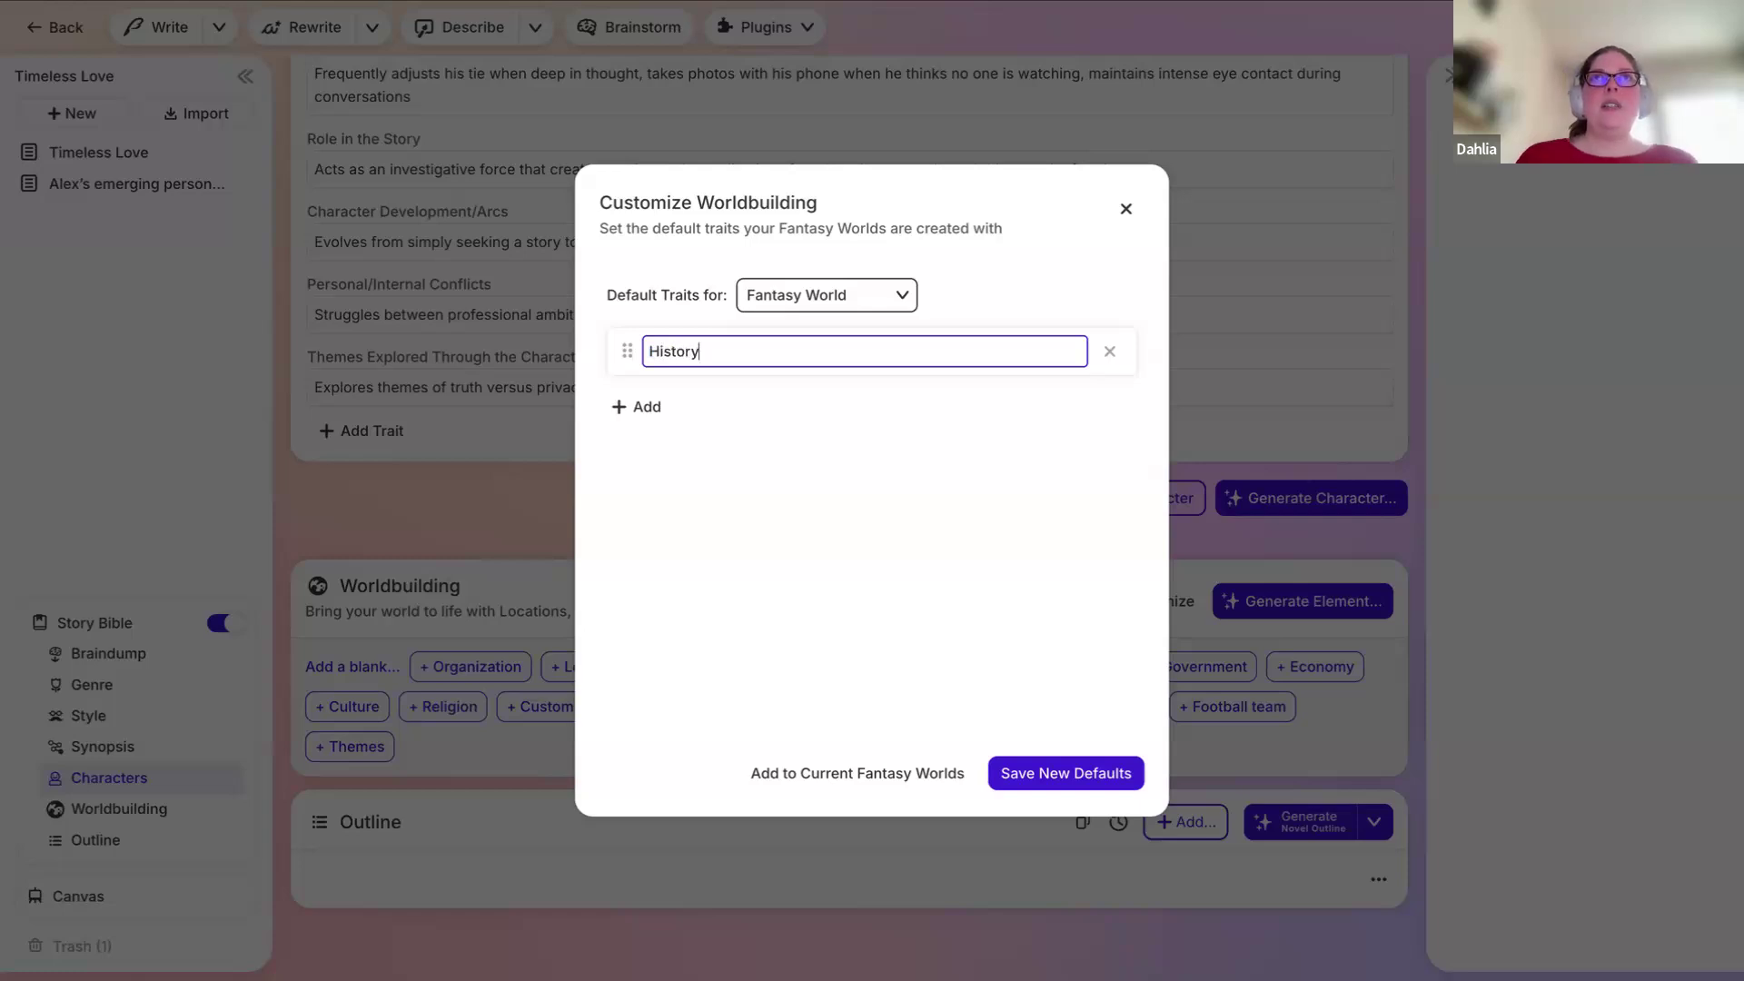
text( of the Wo)
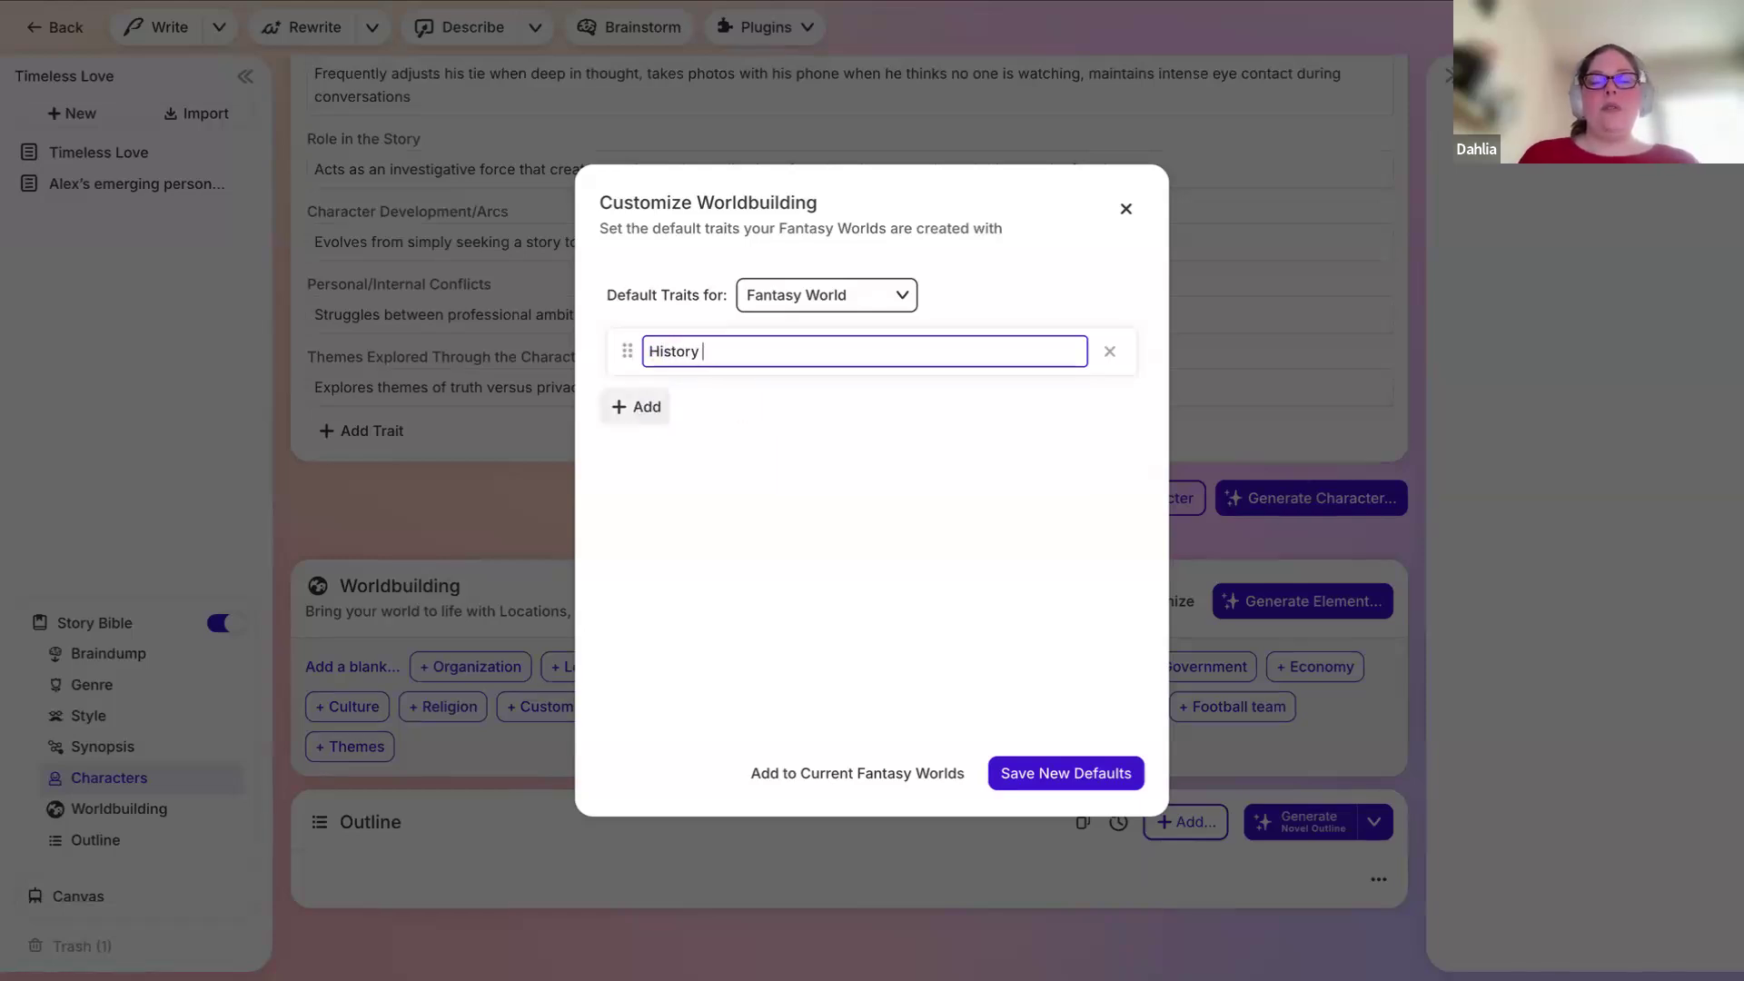
text(rld)
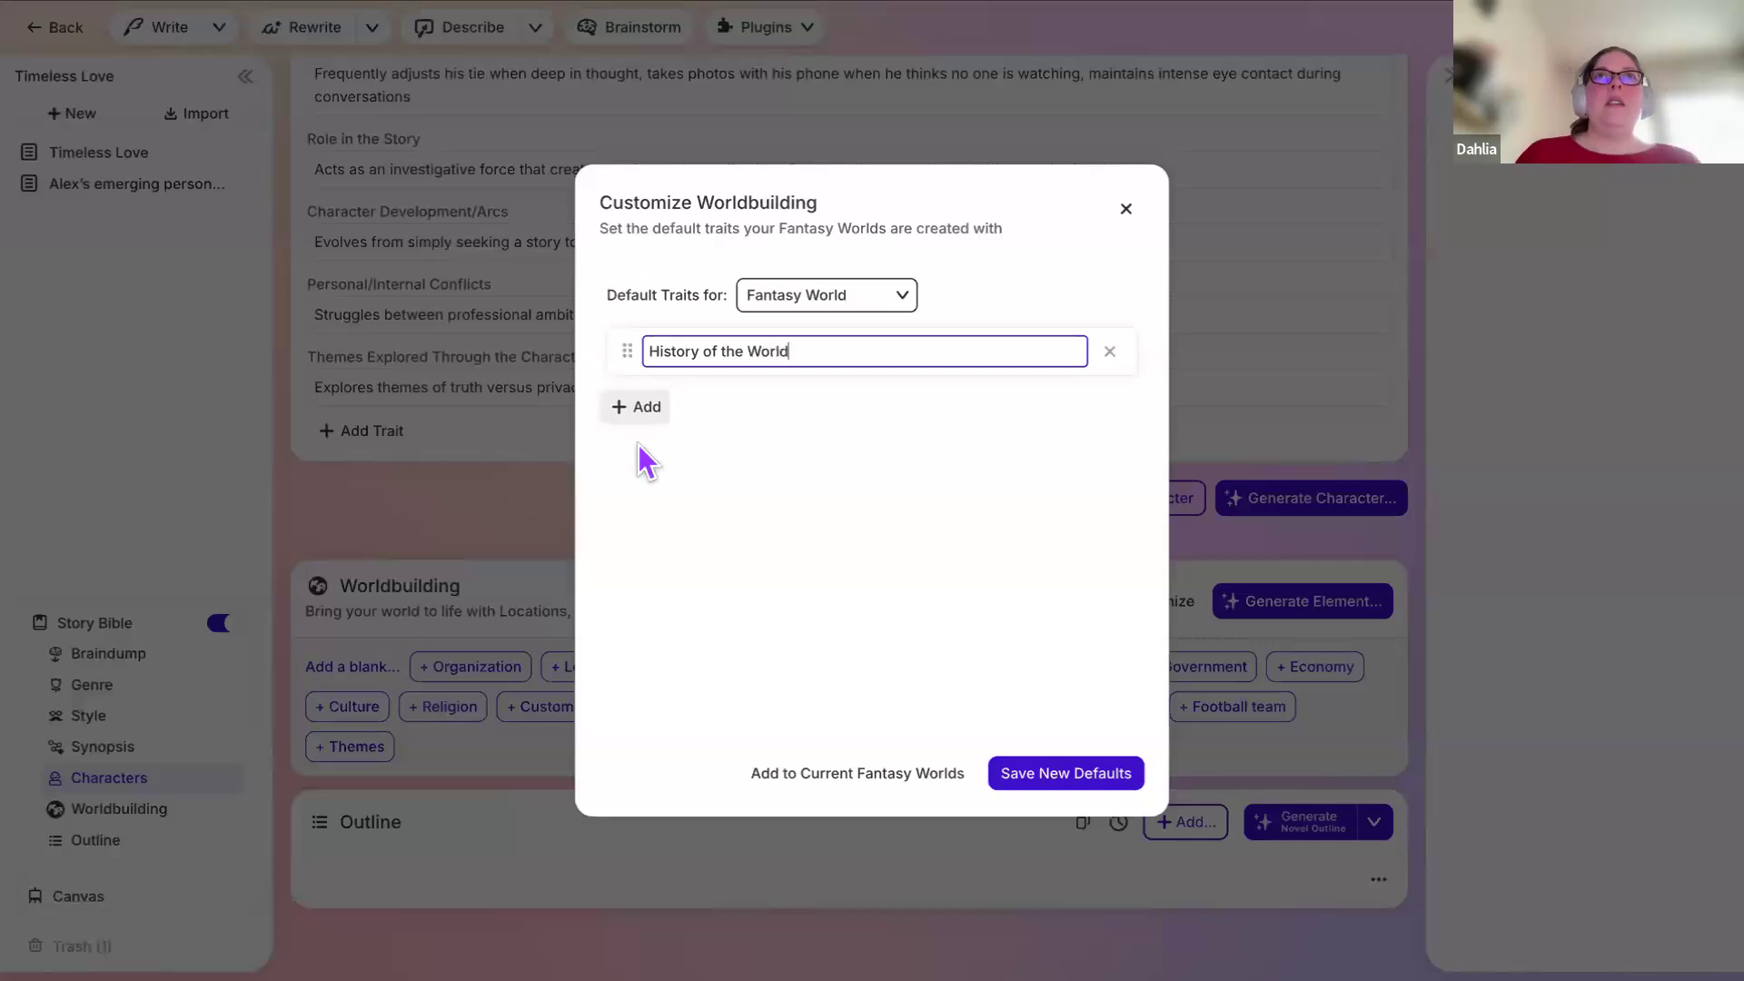
Step: Add a "Magic System" trait to the Fantasy World type and save the new defaults
click(632, 407)
click(717, 418)
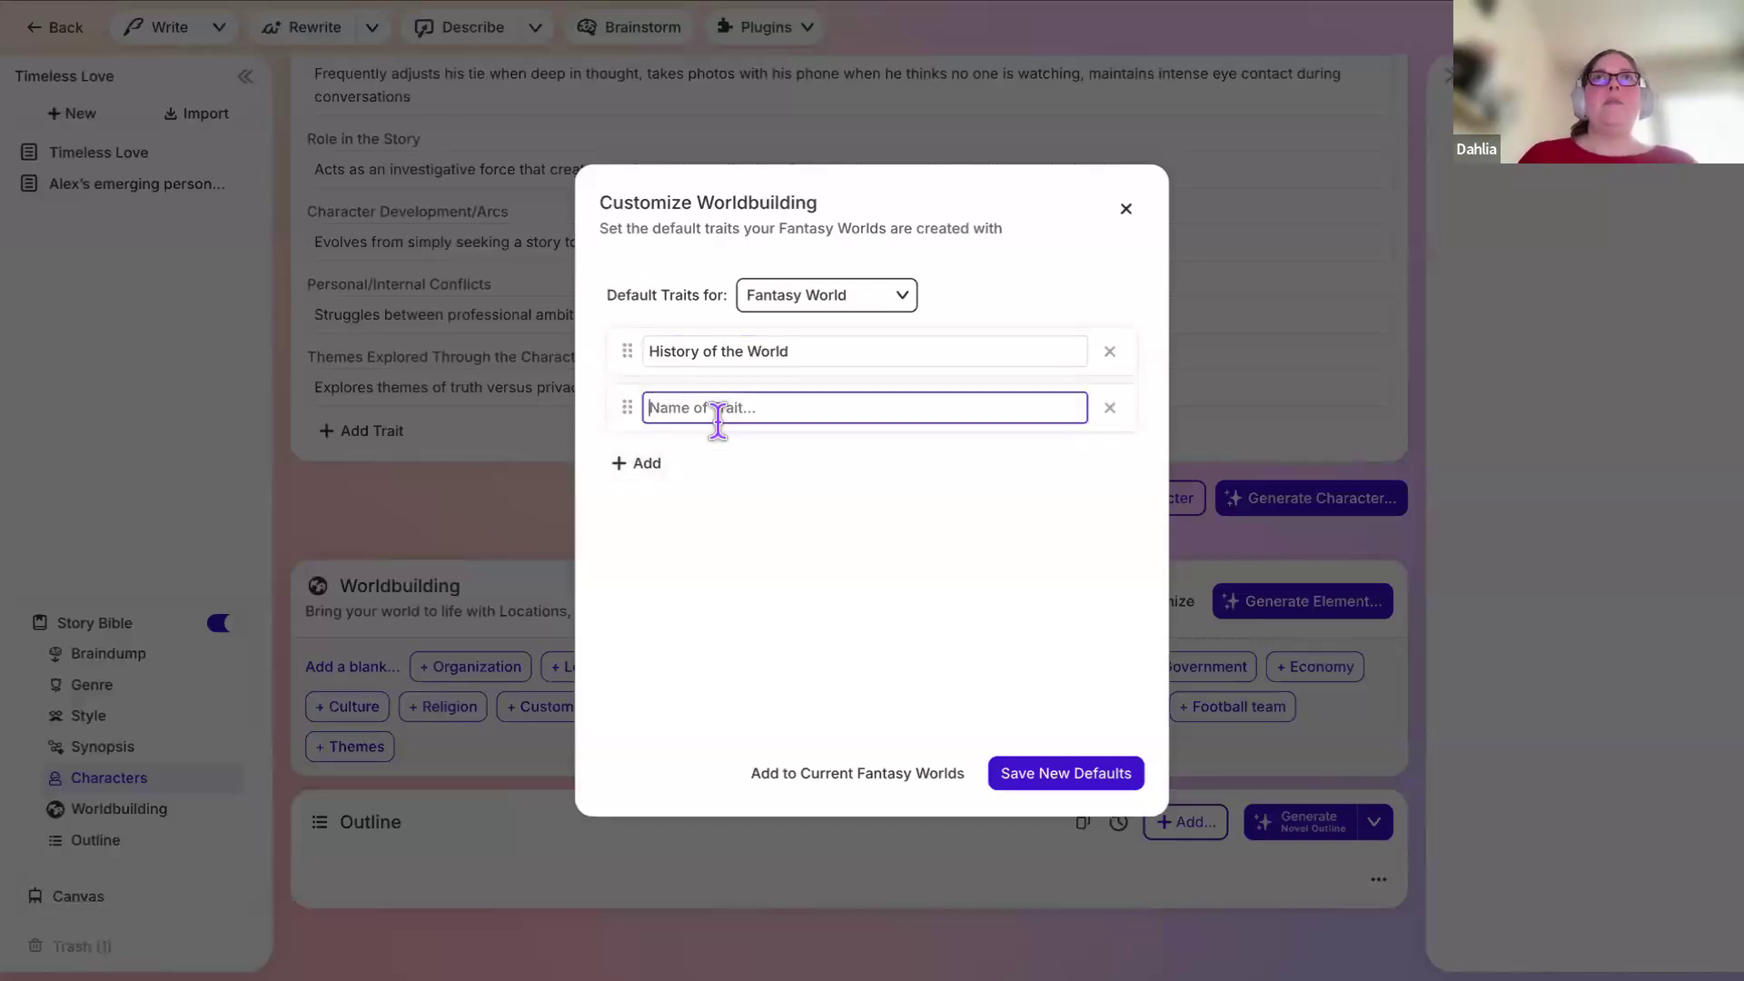
text(Magic)
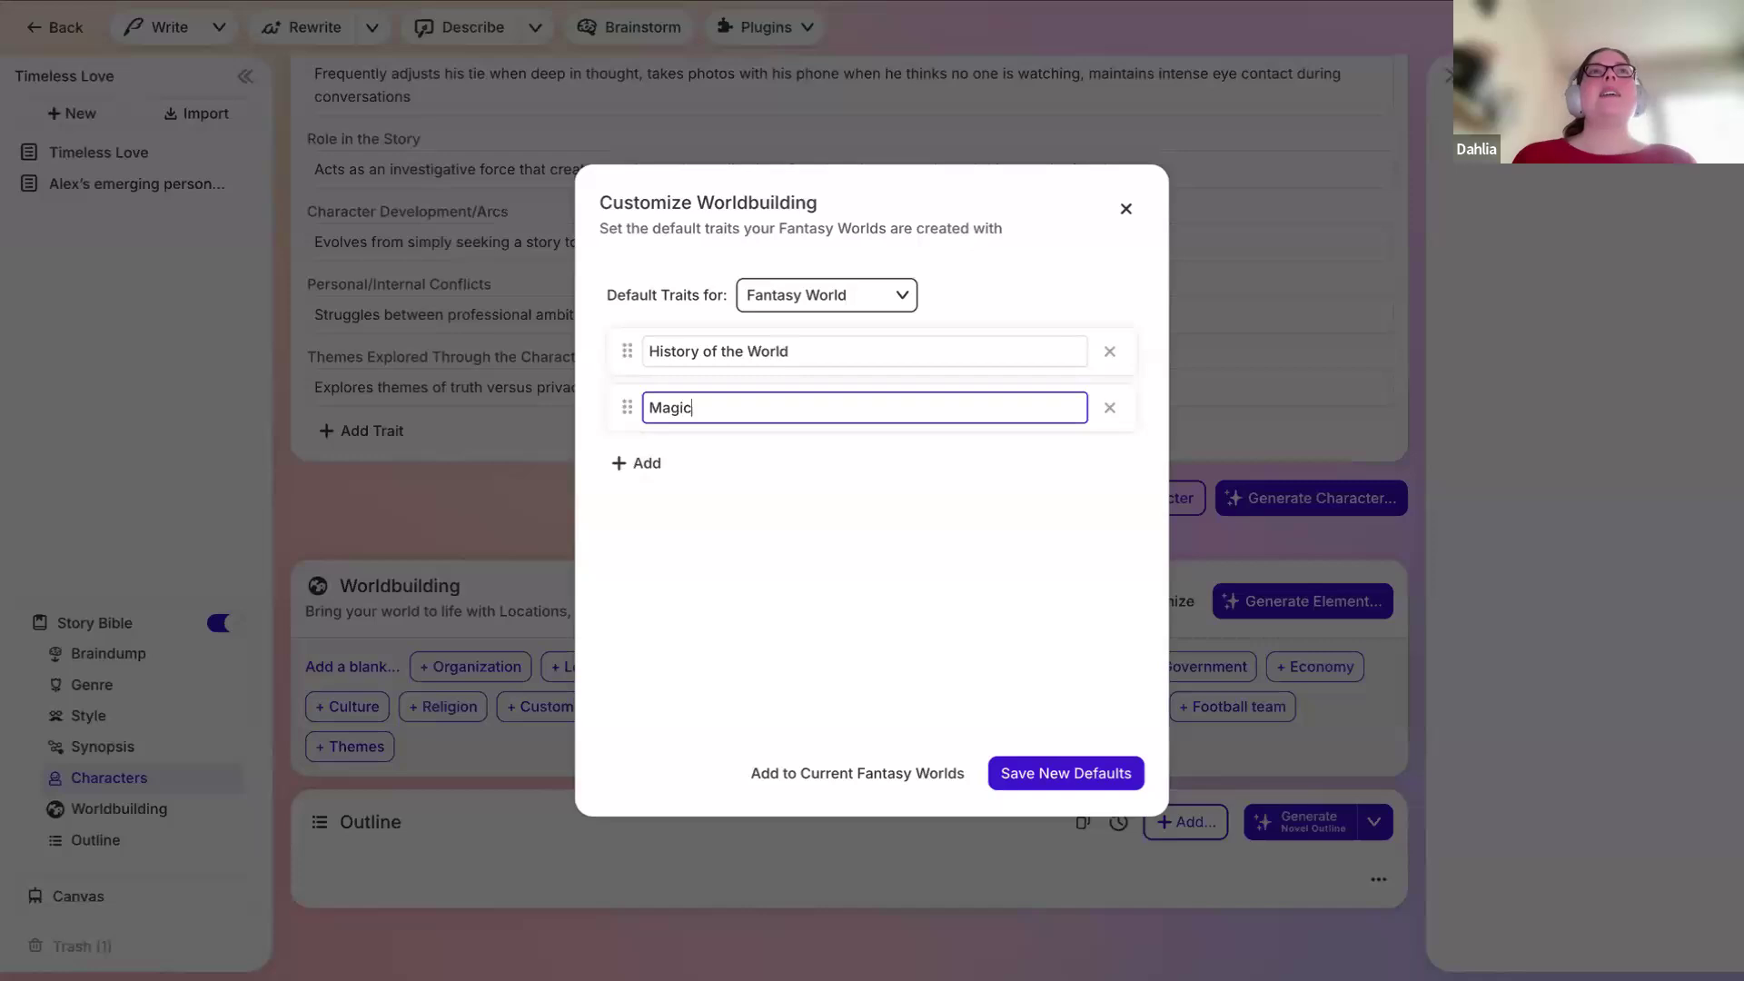
text( System)
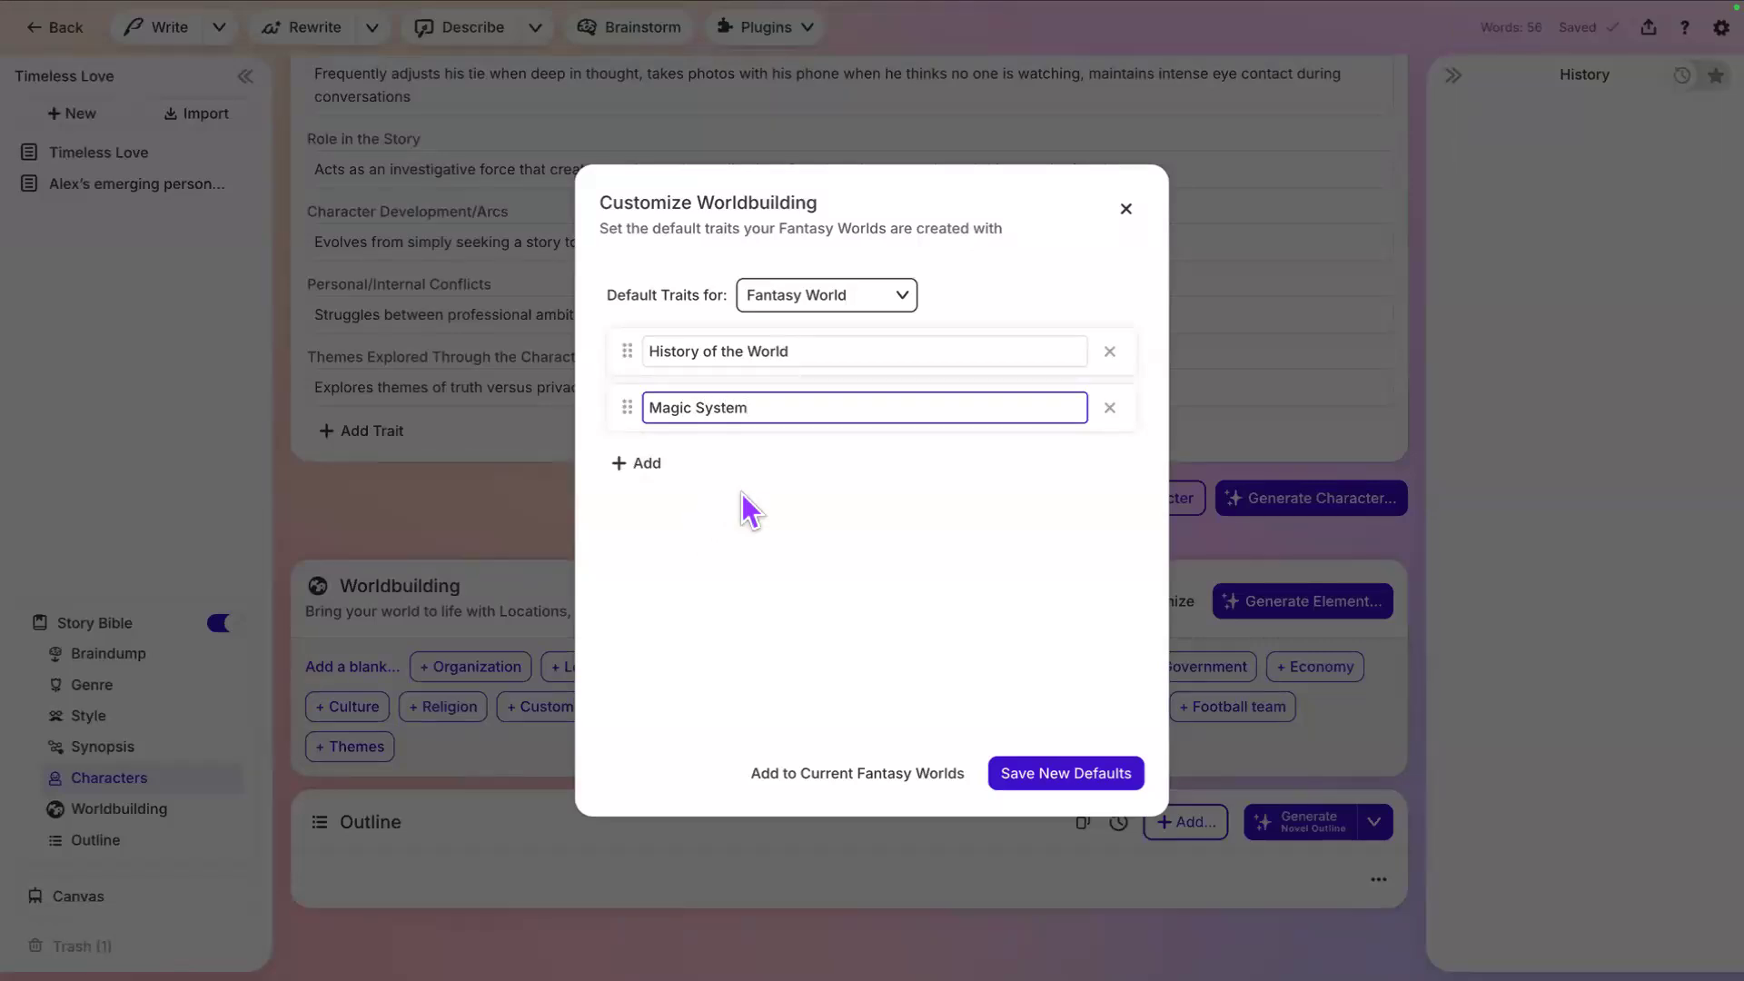
click(863, 690)
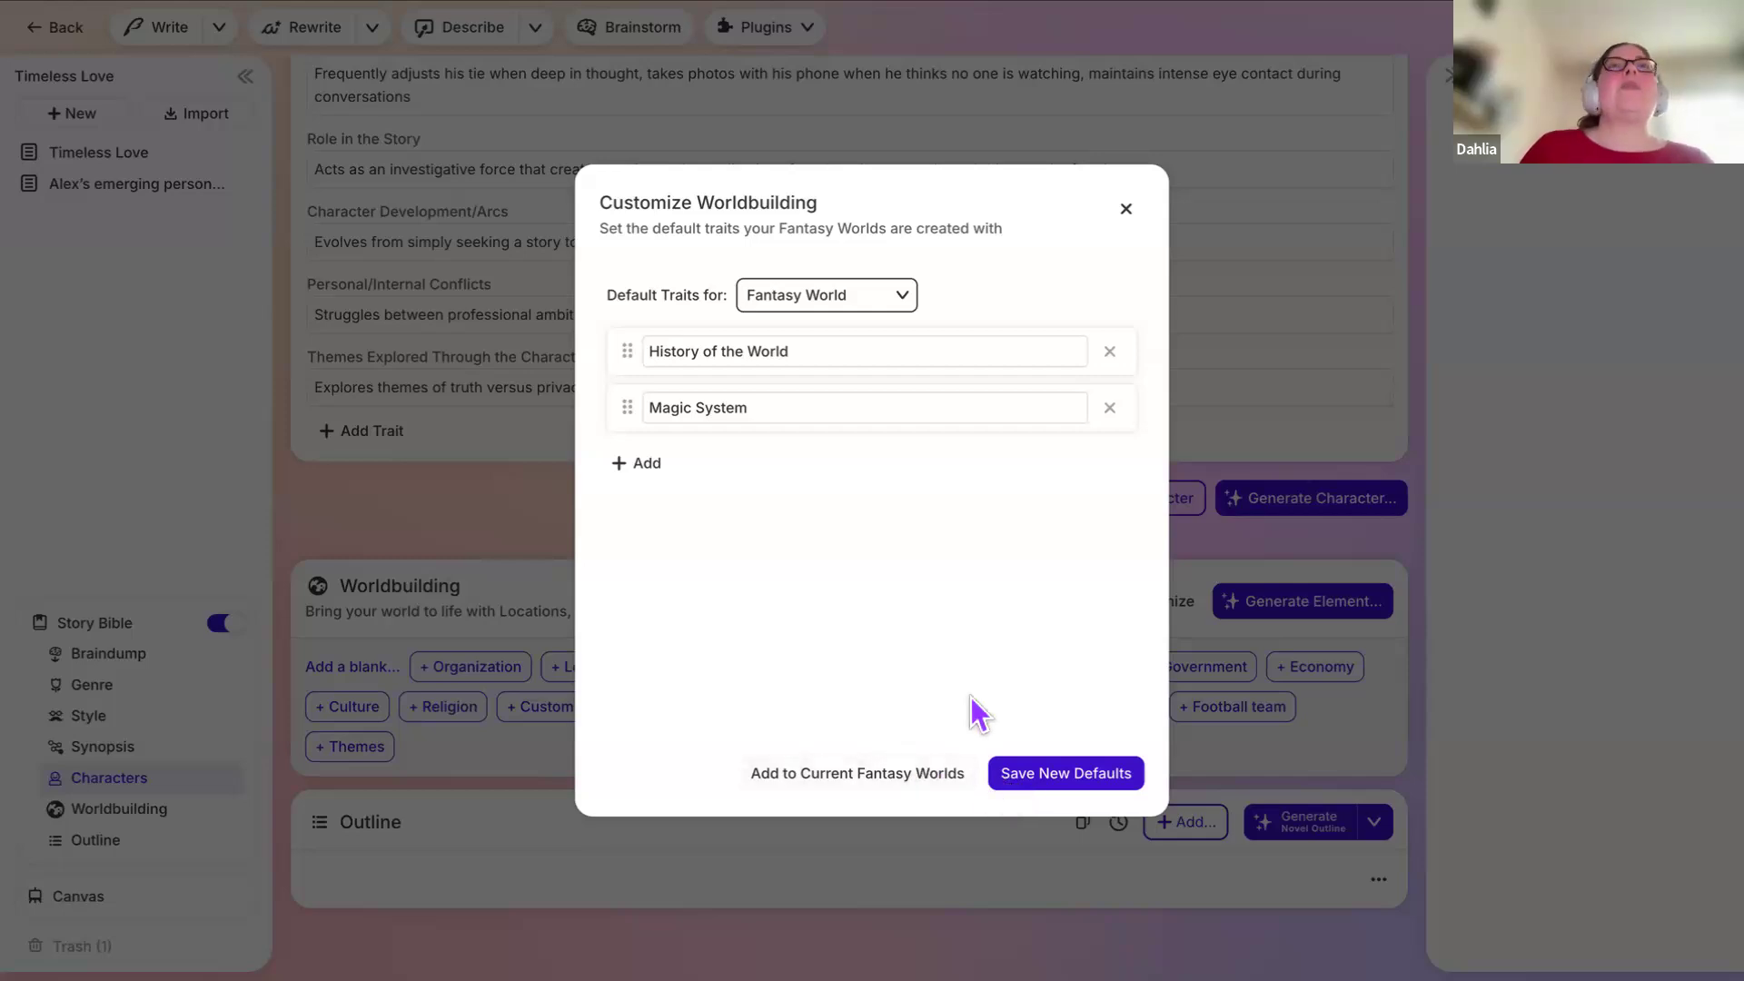
click(1027, 777)
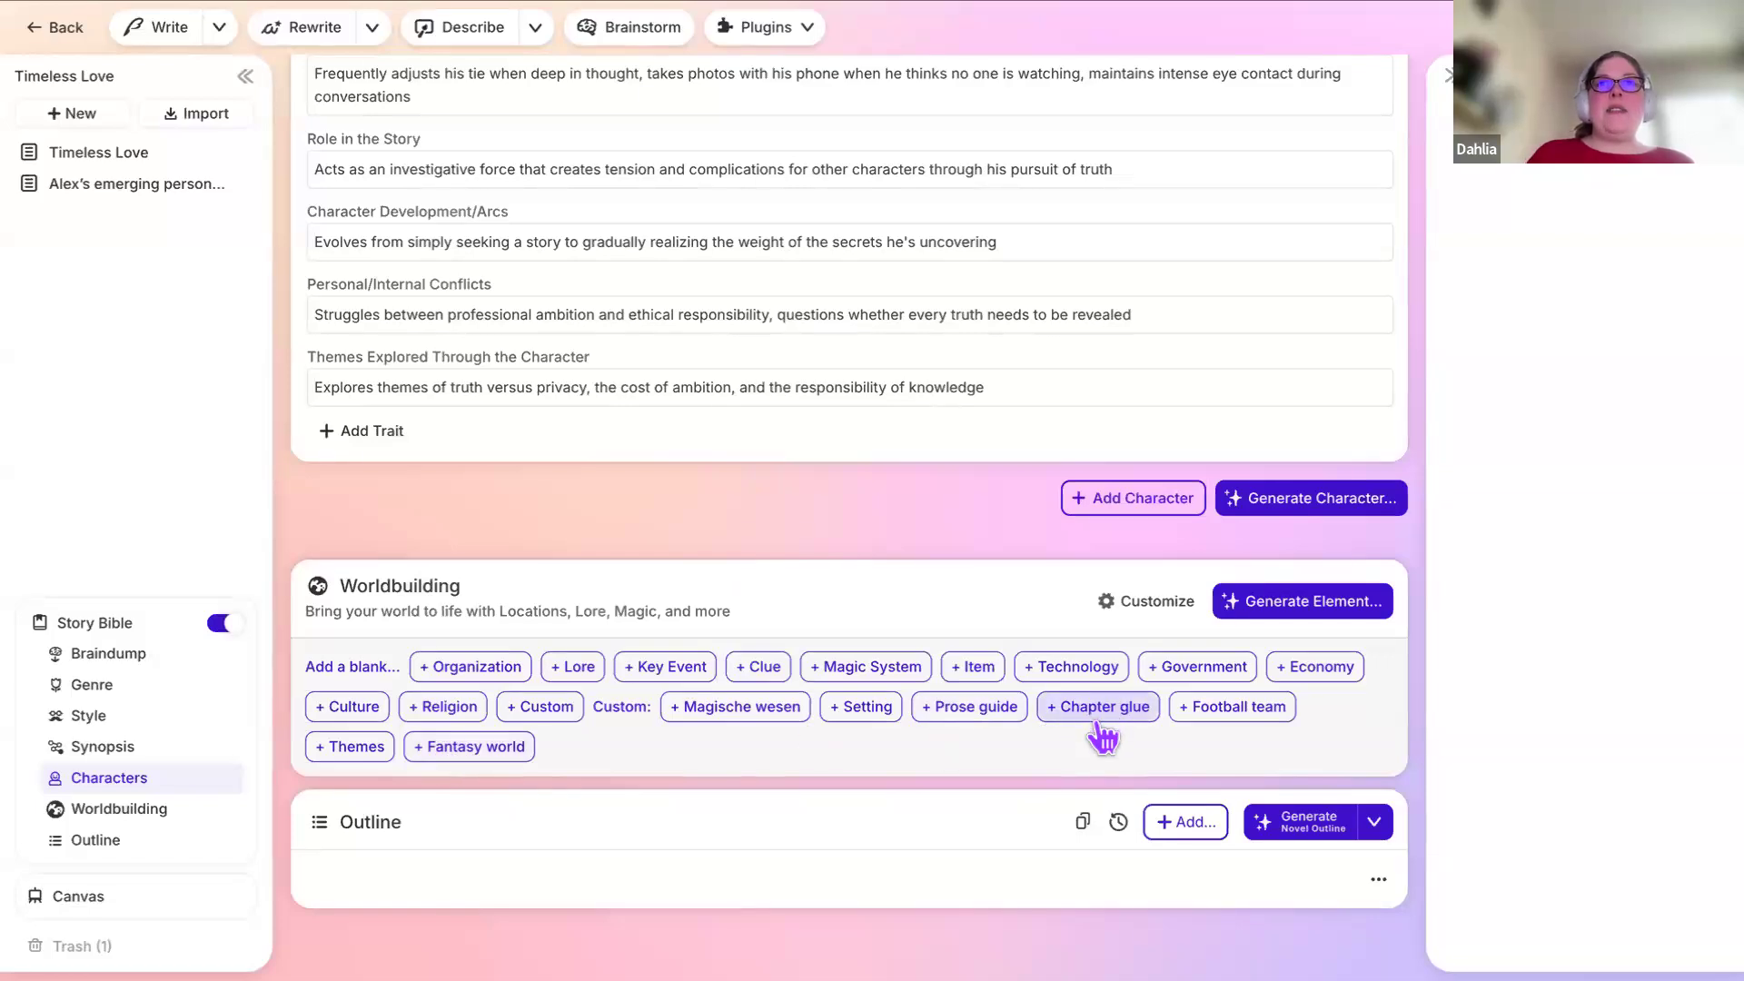
click(1133, 618)
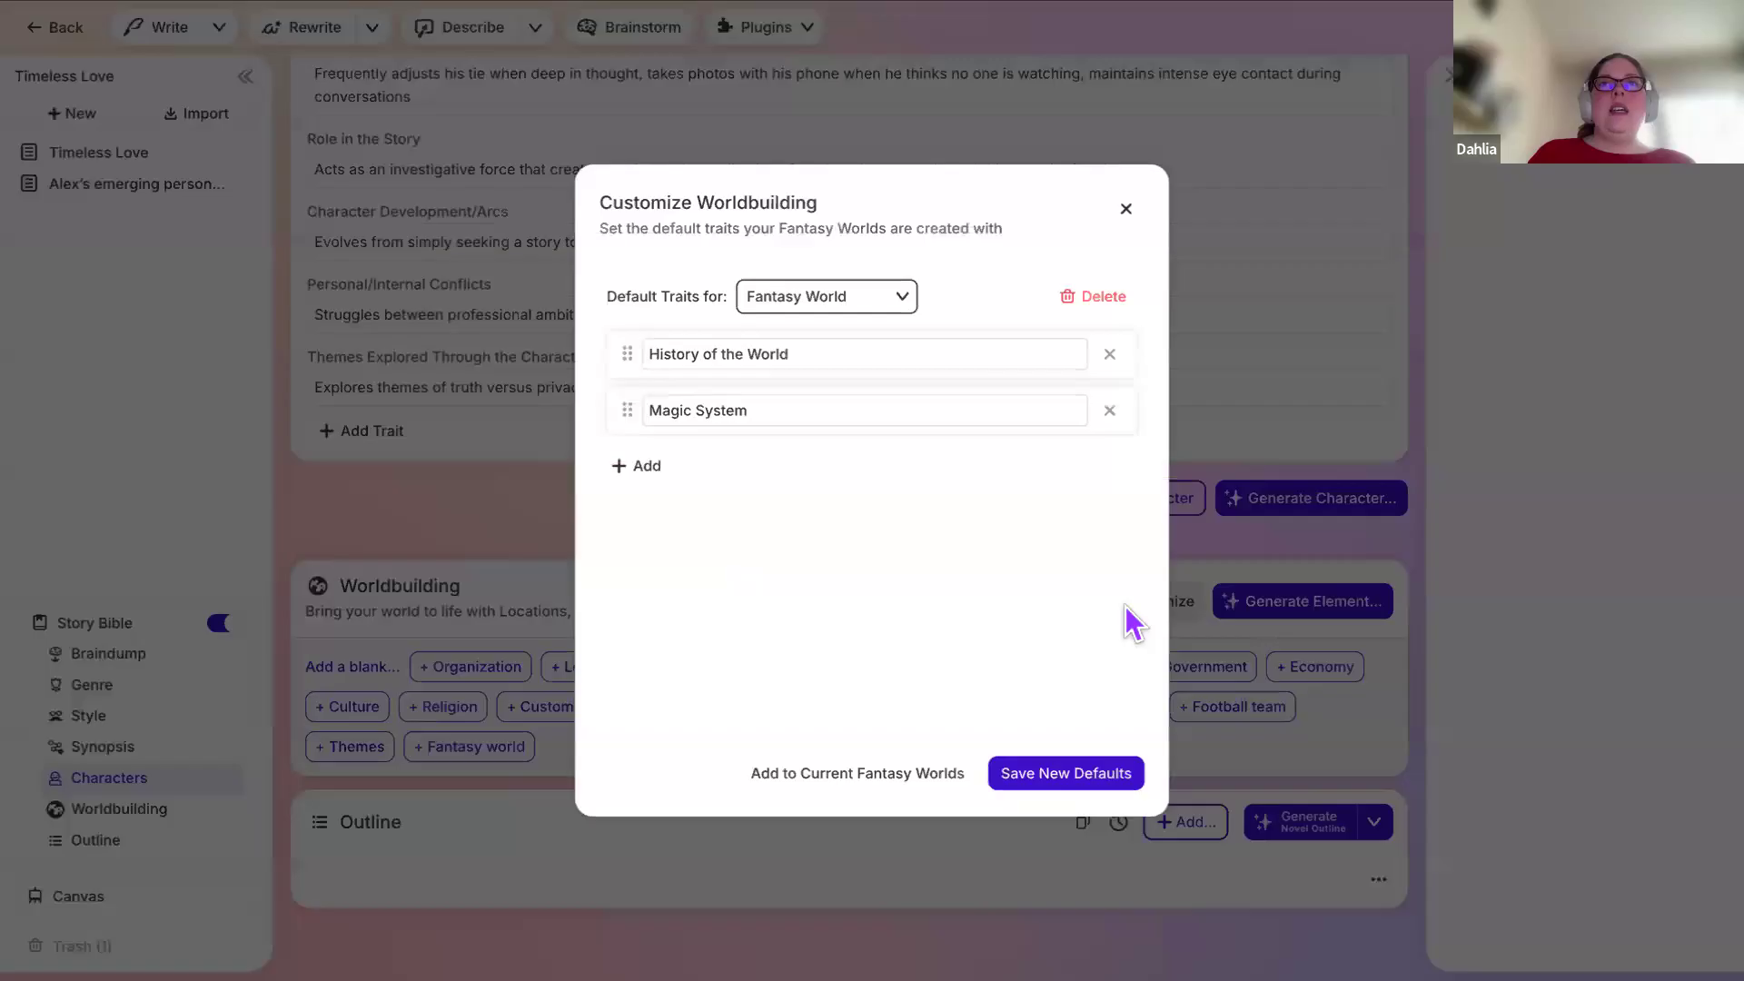
click(1245, 740)
Step: Add a blank Chapter Glue element to Worldbuilding and name it "CG"
click(1134, 718)
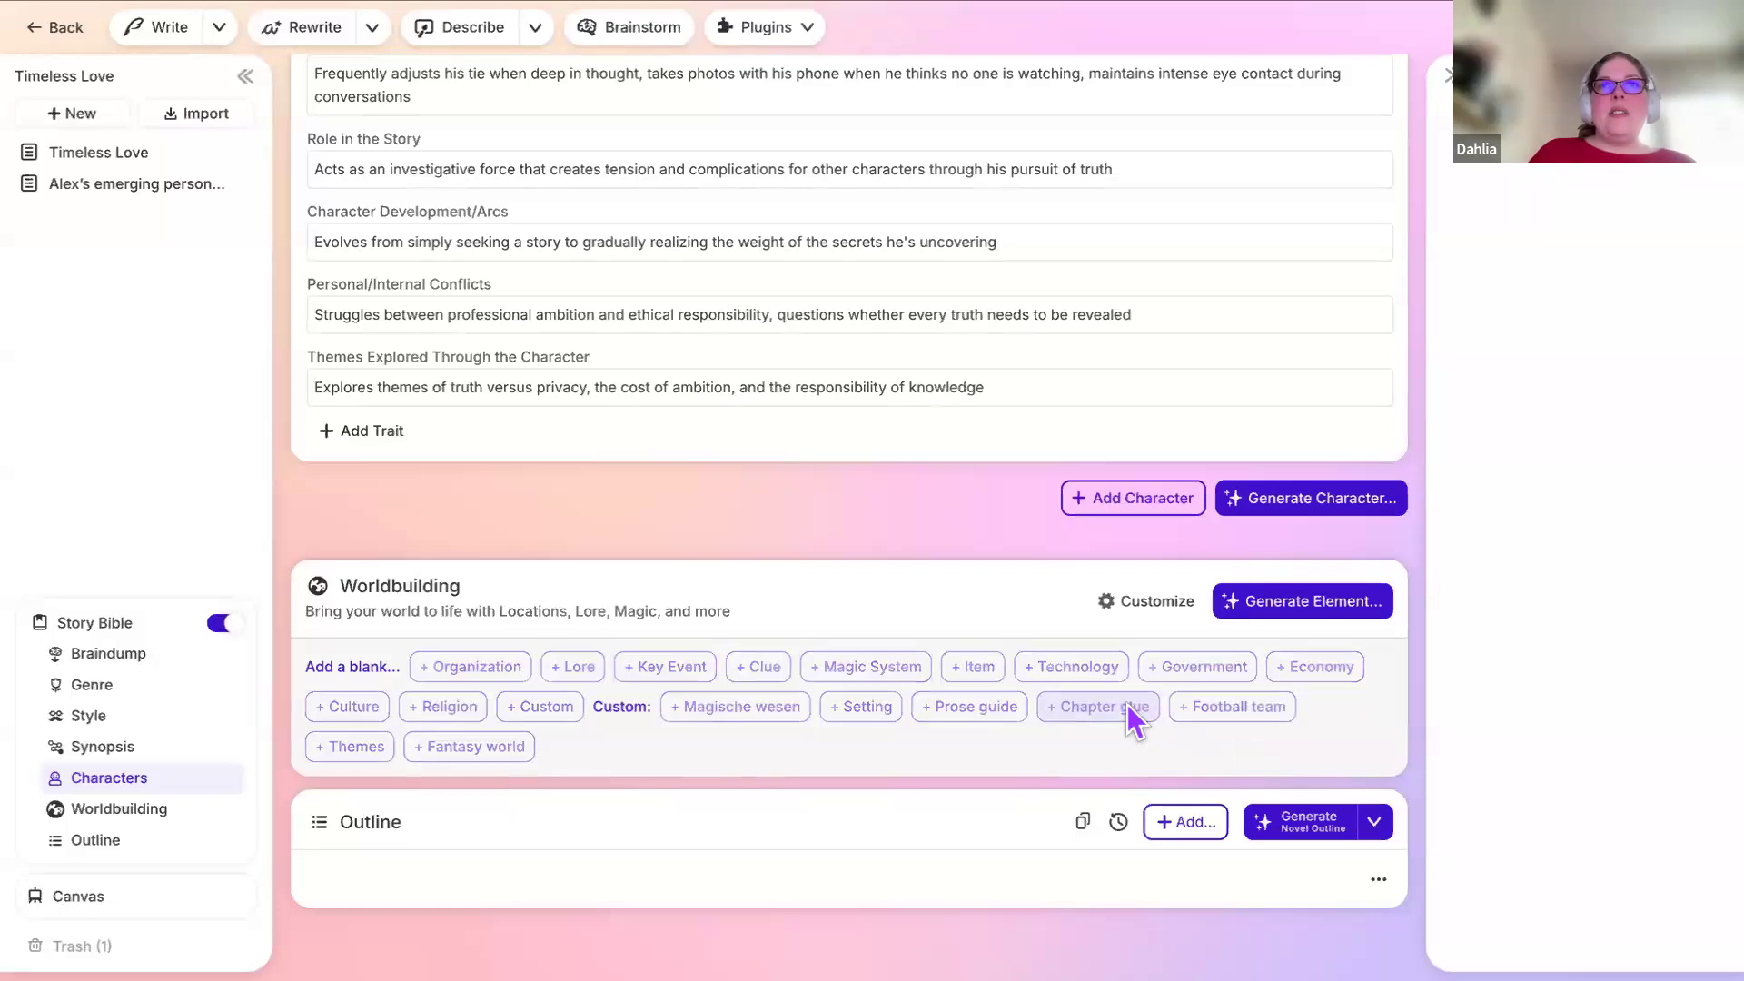
scroll(823, 640, down, 2)
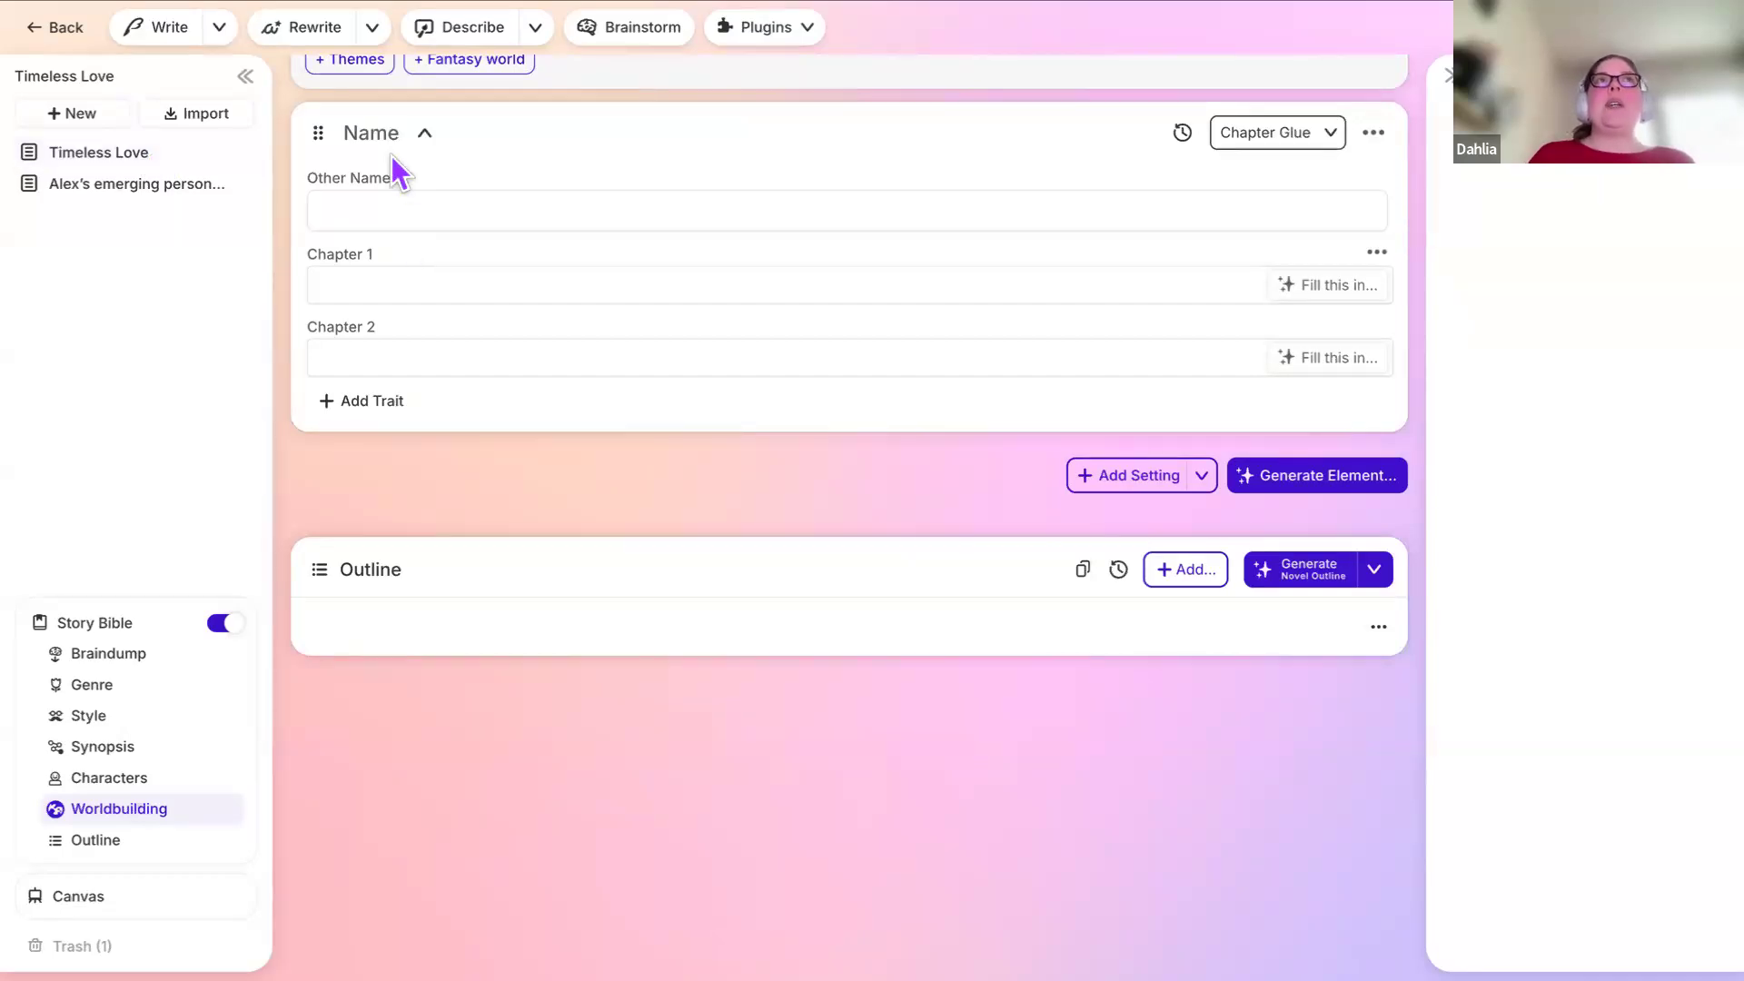
click(376, 132)
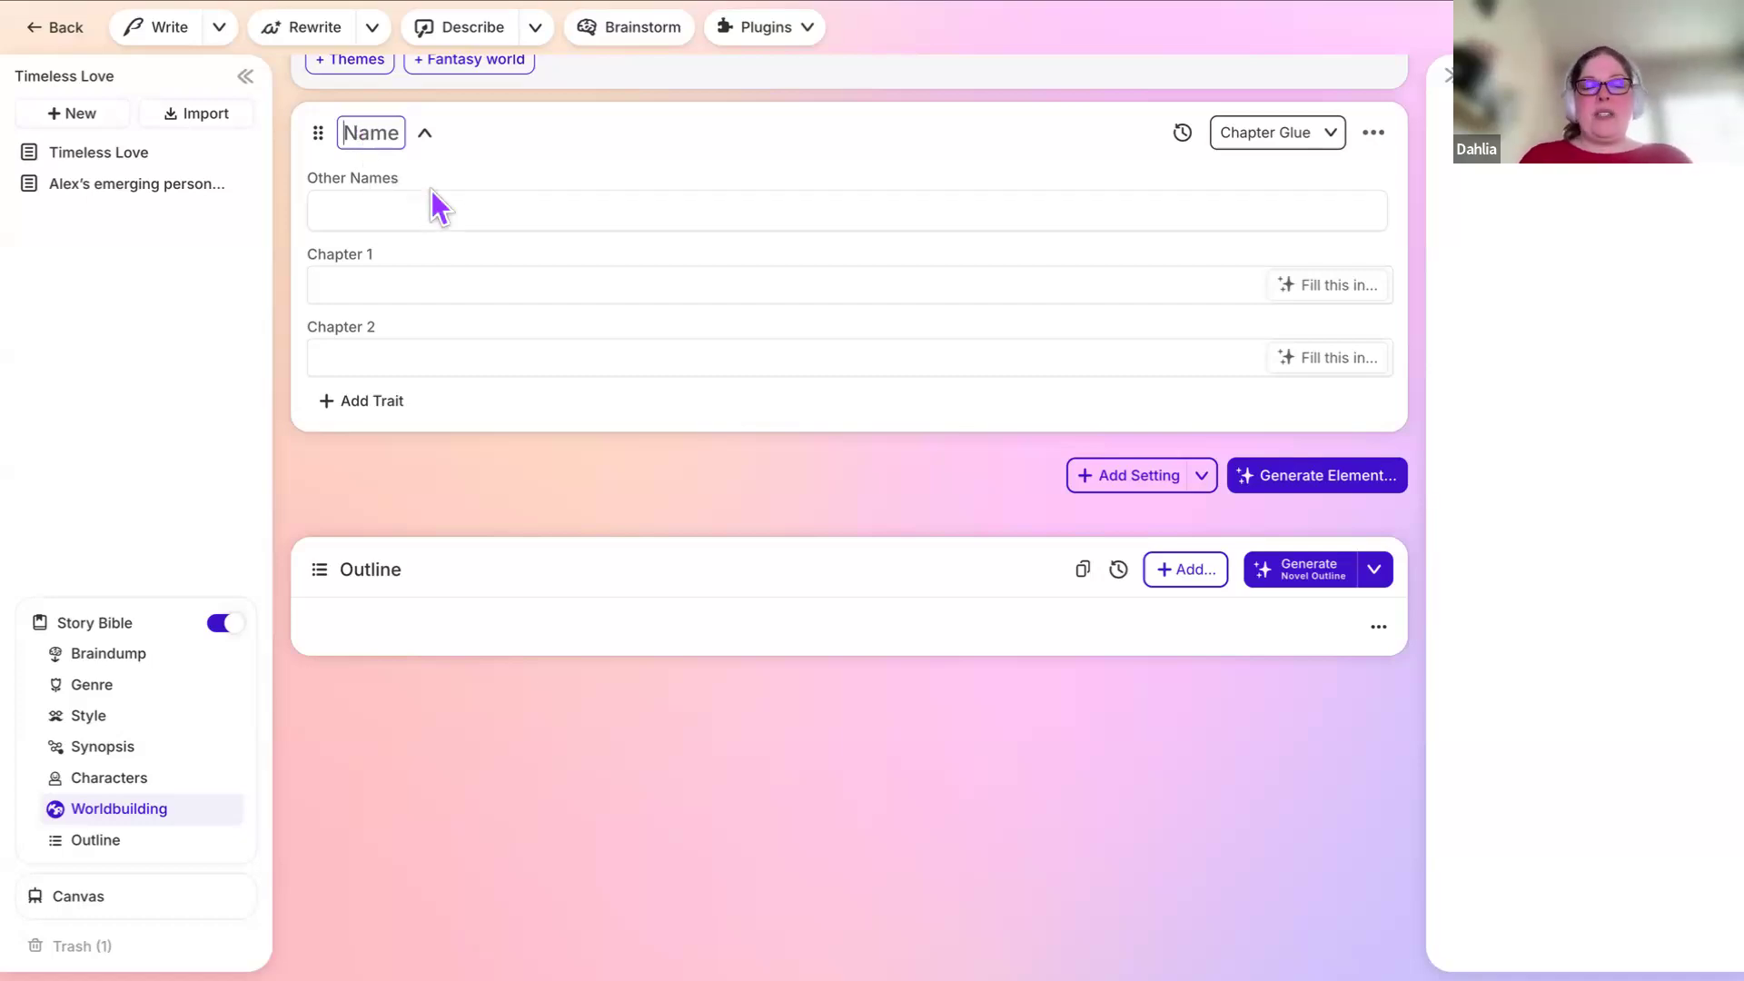
text(CG)
click(440, 240)
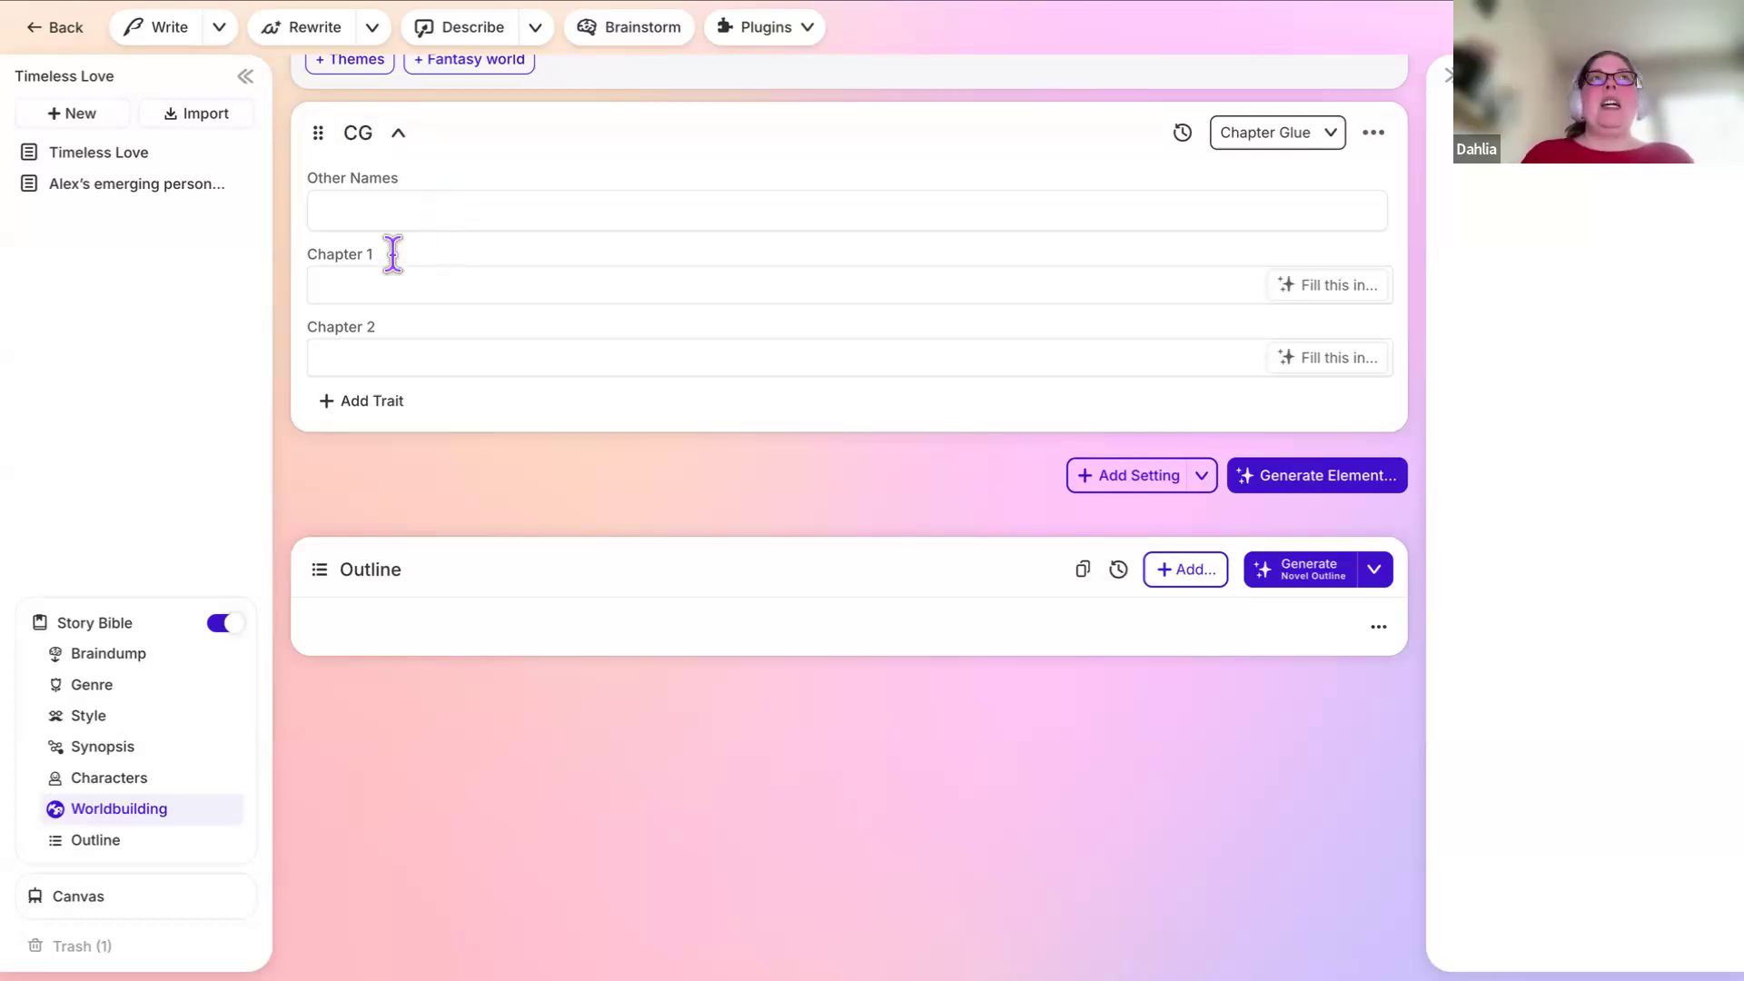
click(389, 282)
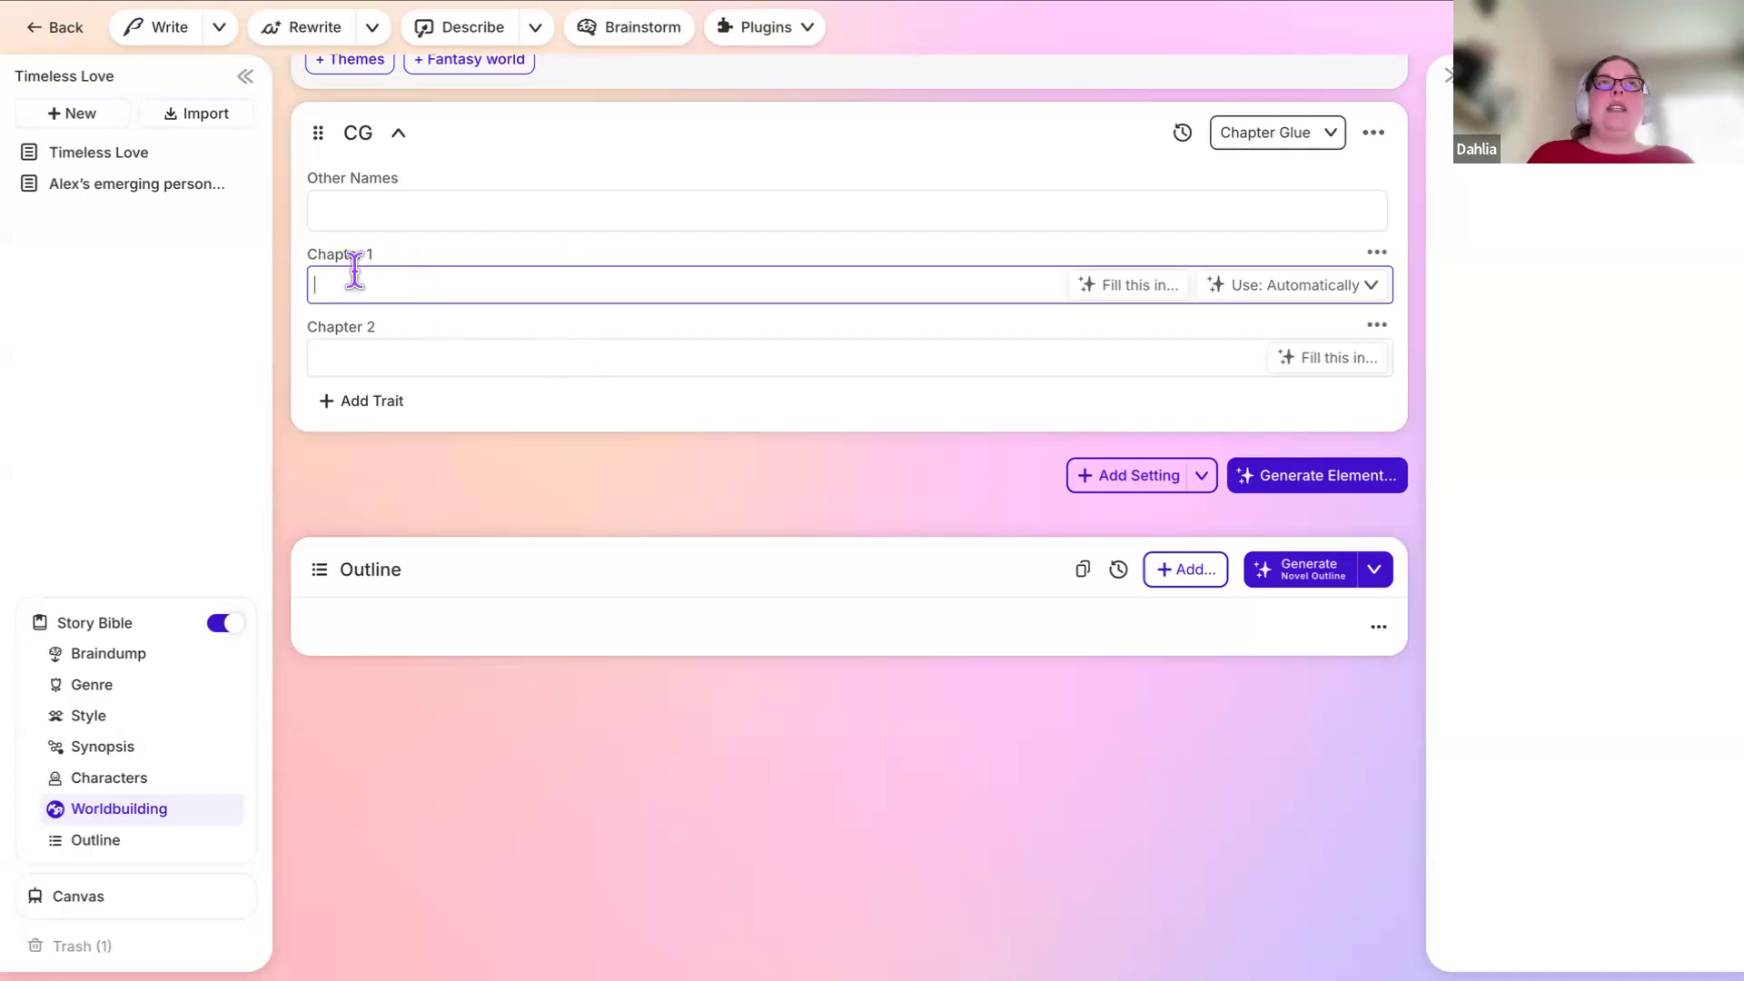
click(410, 349)
click(376, 292)
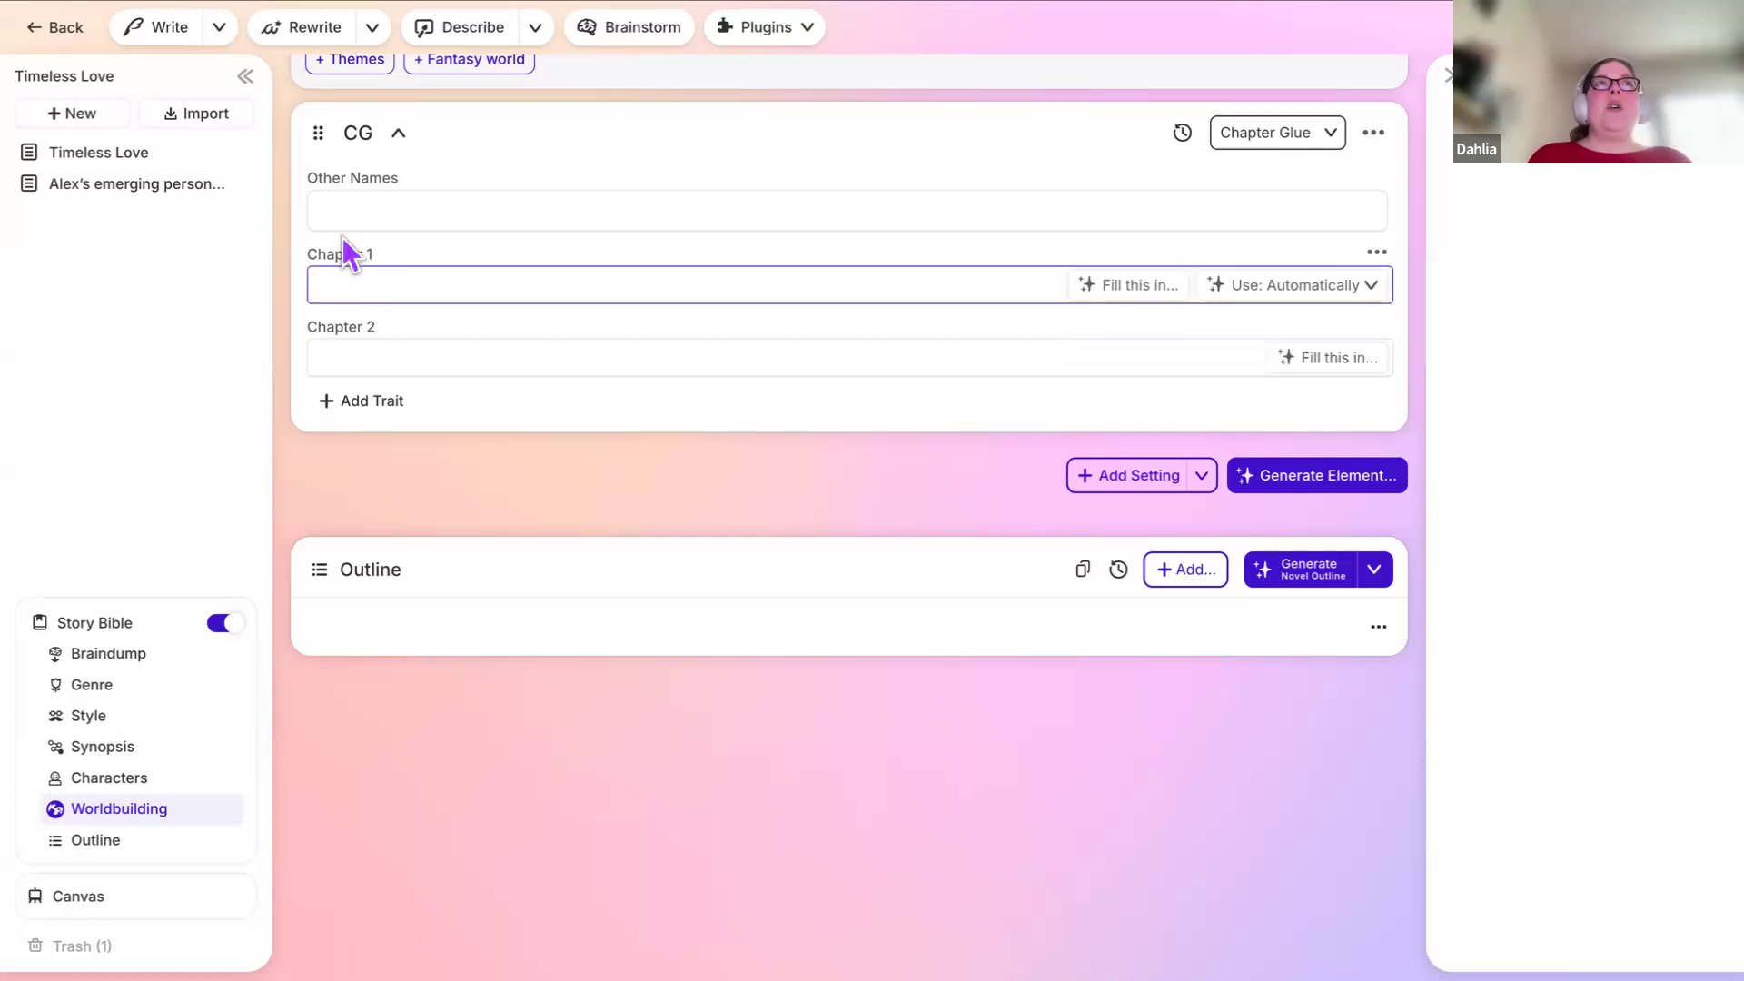
click(367, 350)
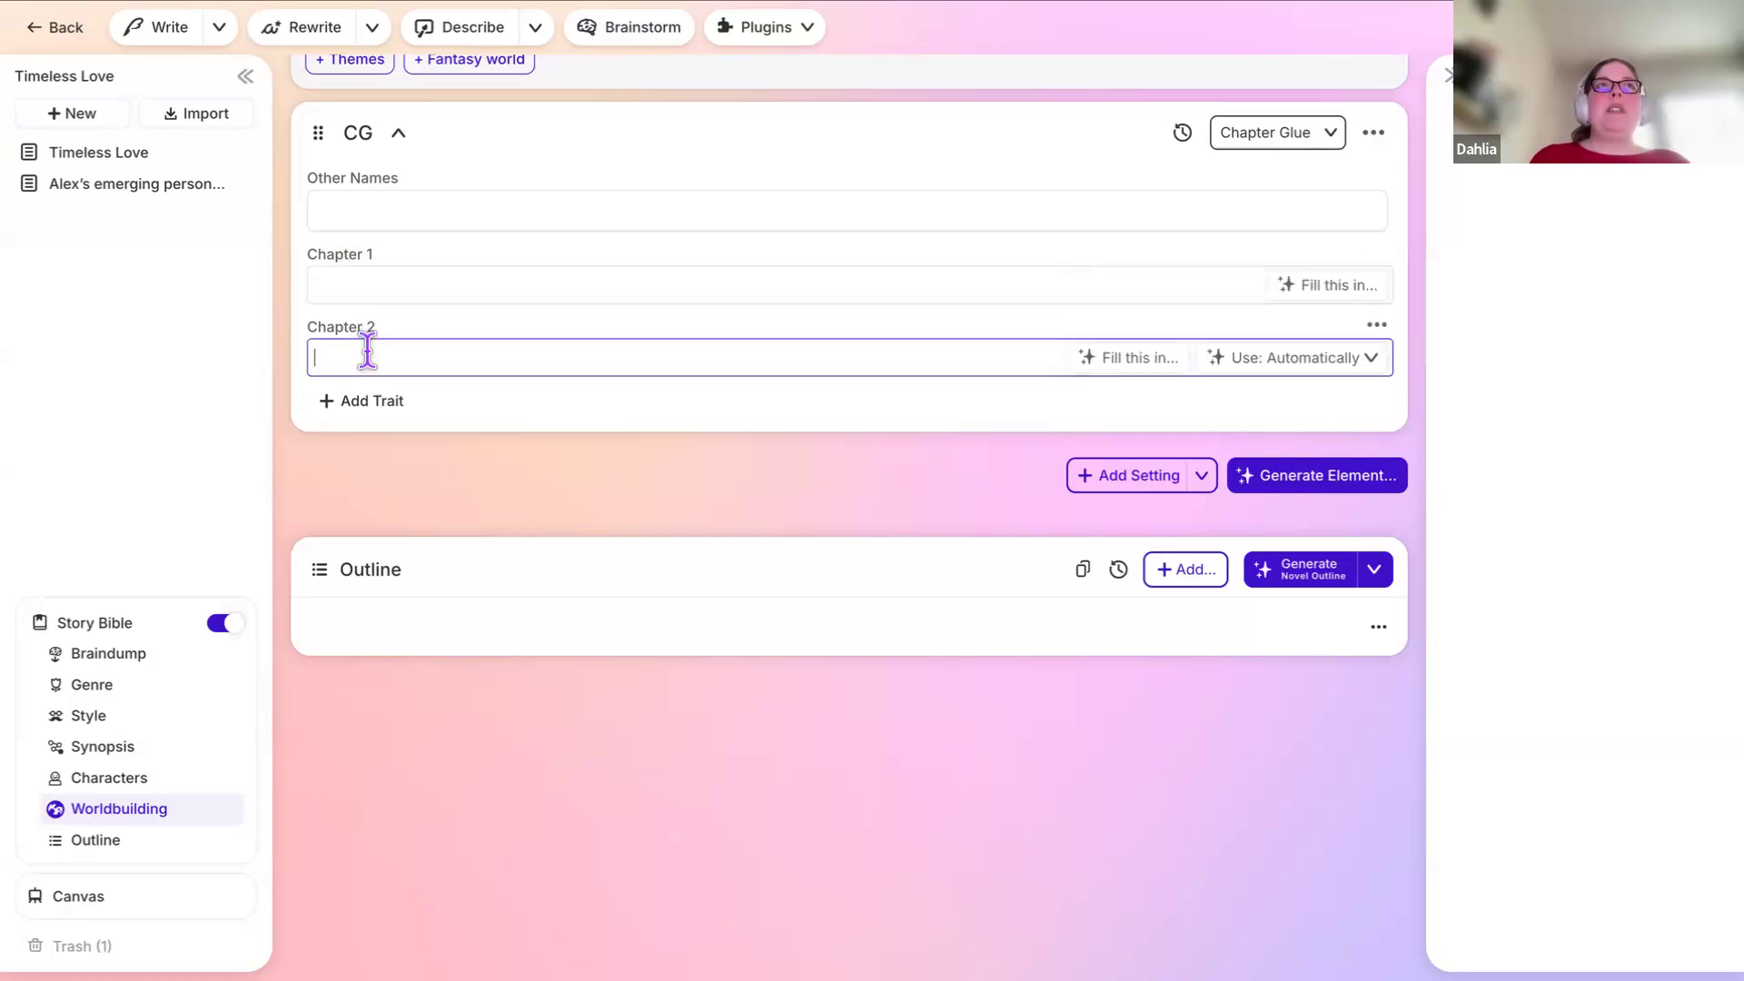
triple_click(354, 256)
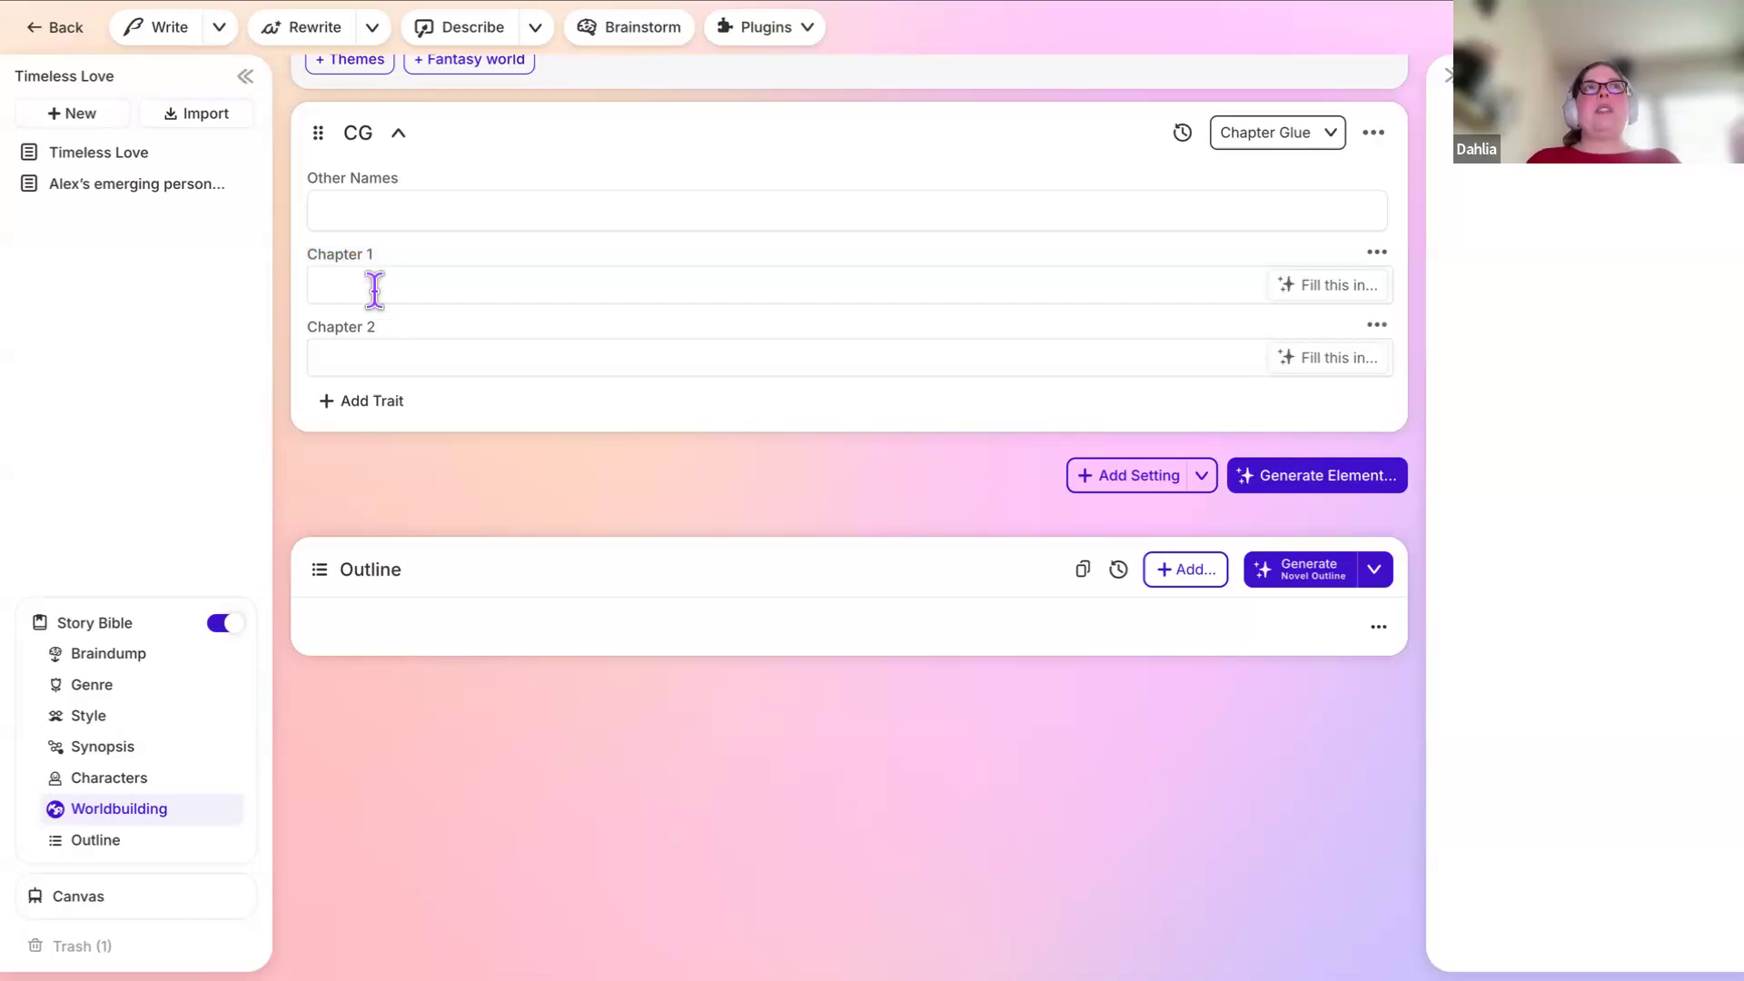
click(373, 280)
click(369, 347)
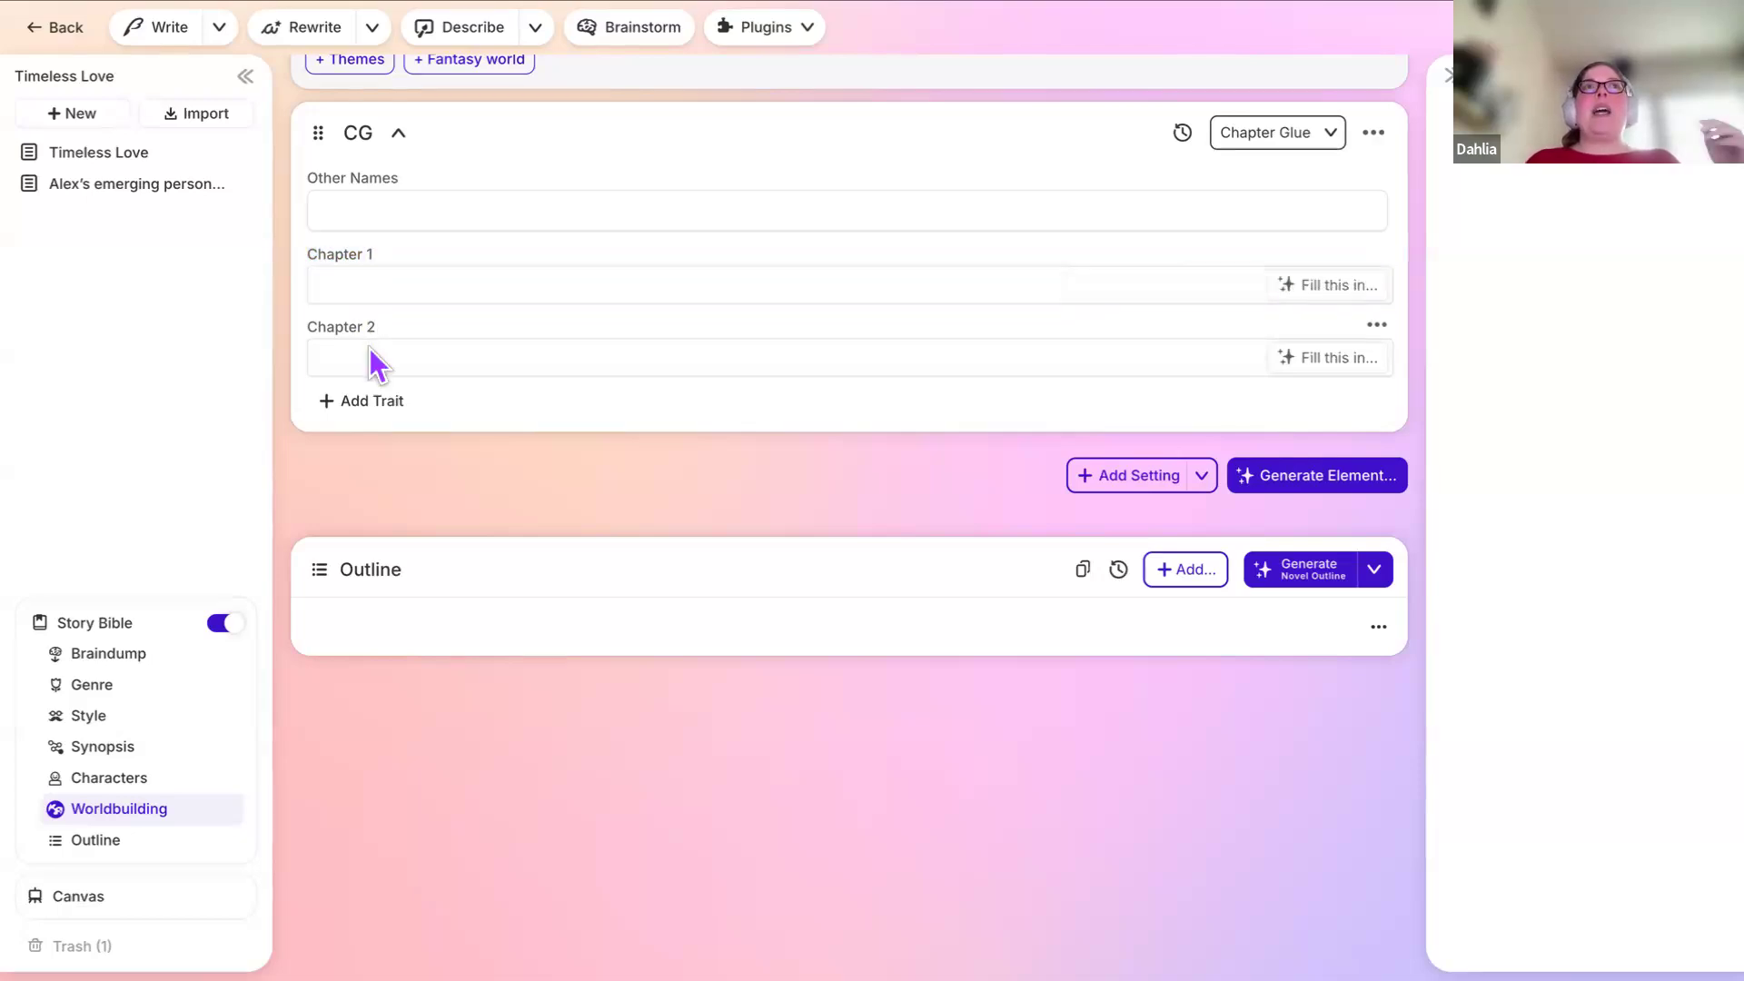
Step: Set the CG element's Chapter 2 trait to Never so that the AI ignores it
click(364, 353)
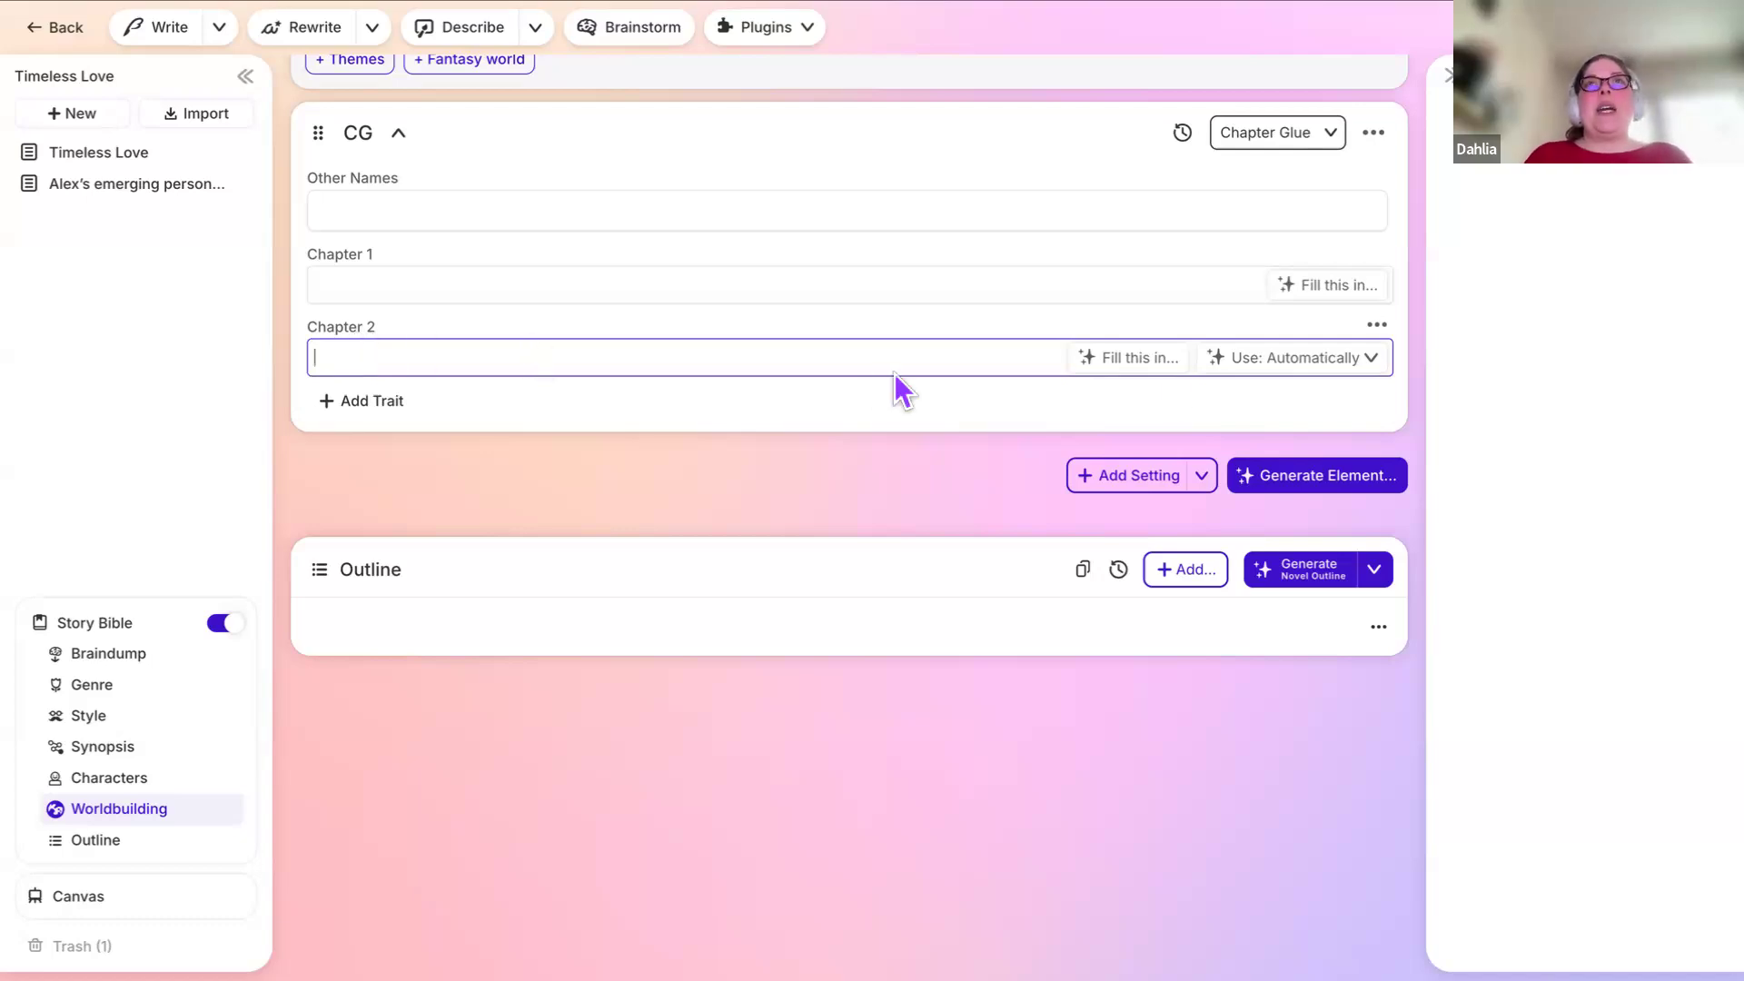
click(1271, 364)
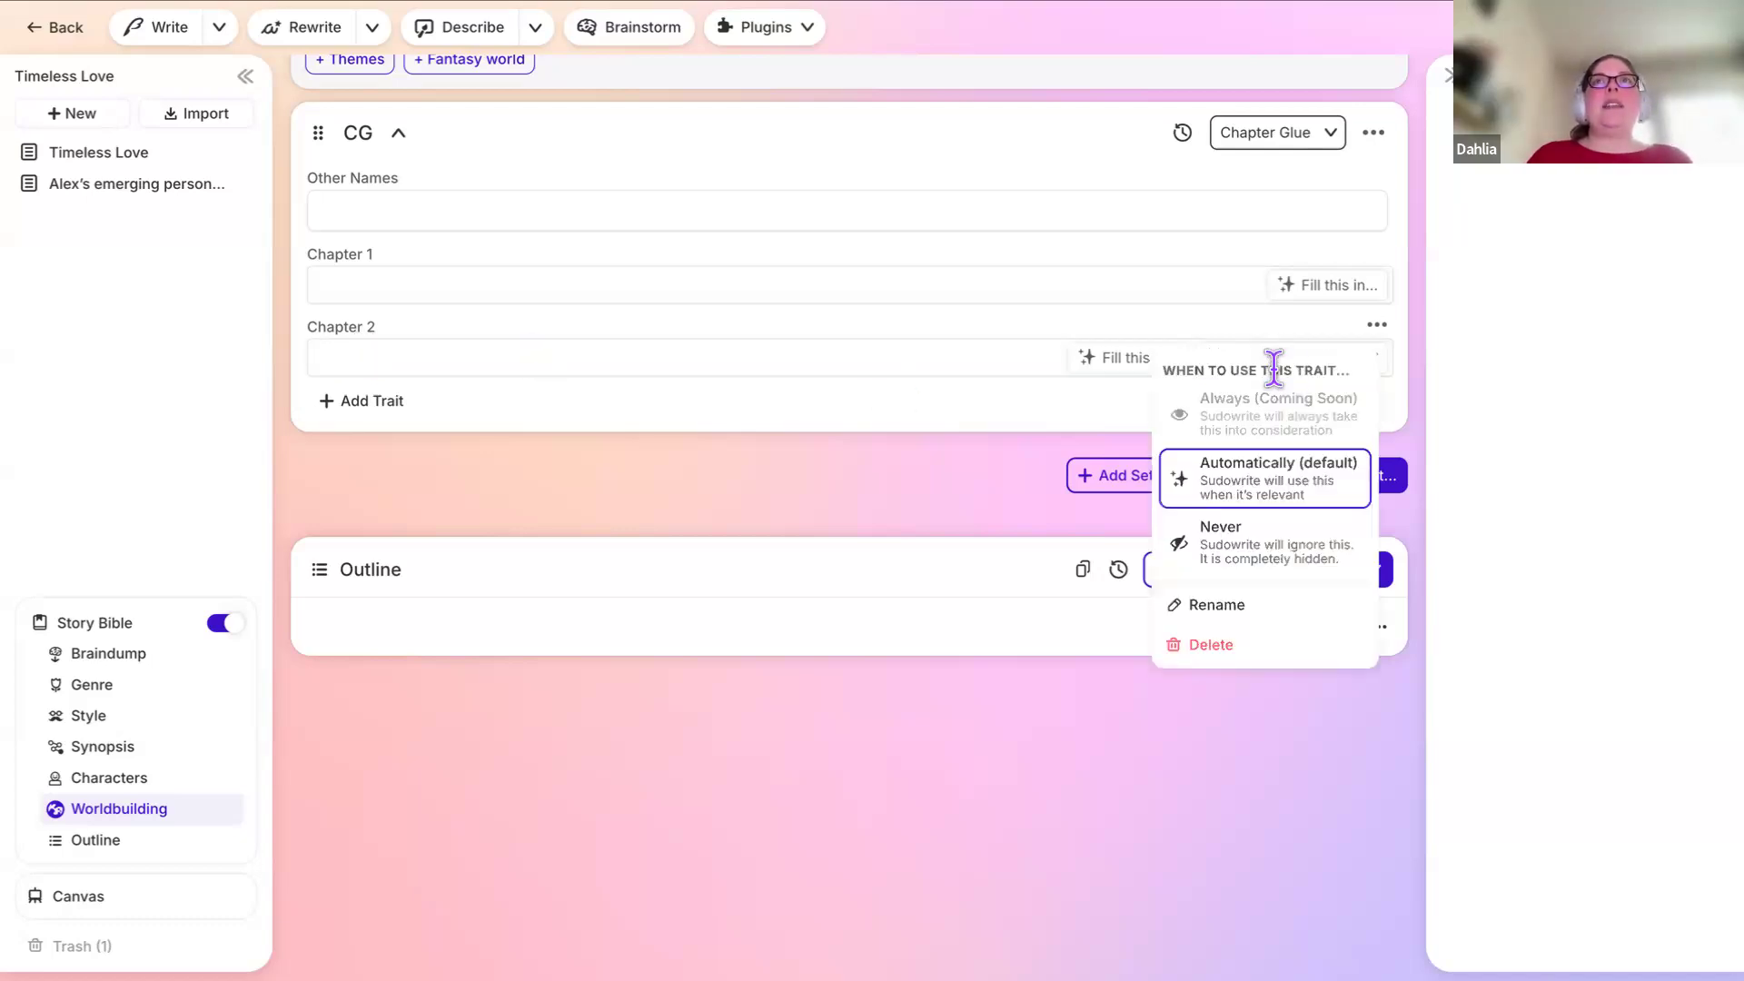
click(1223, 550)
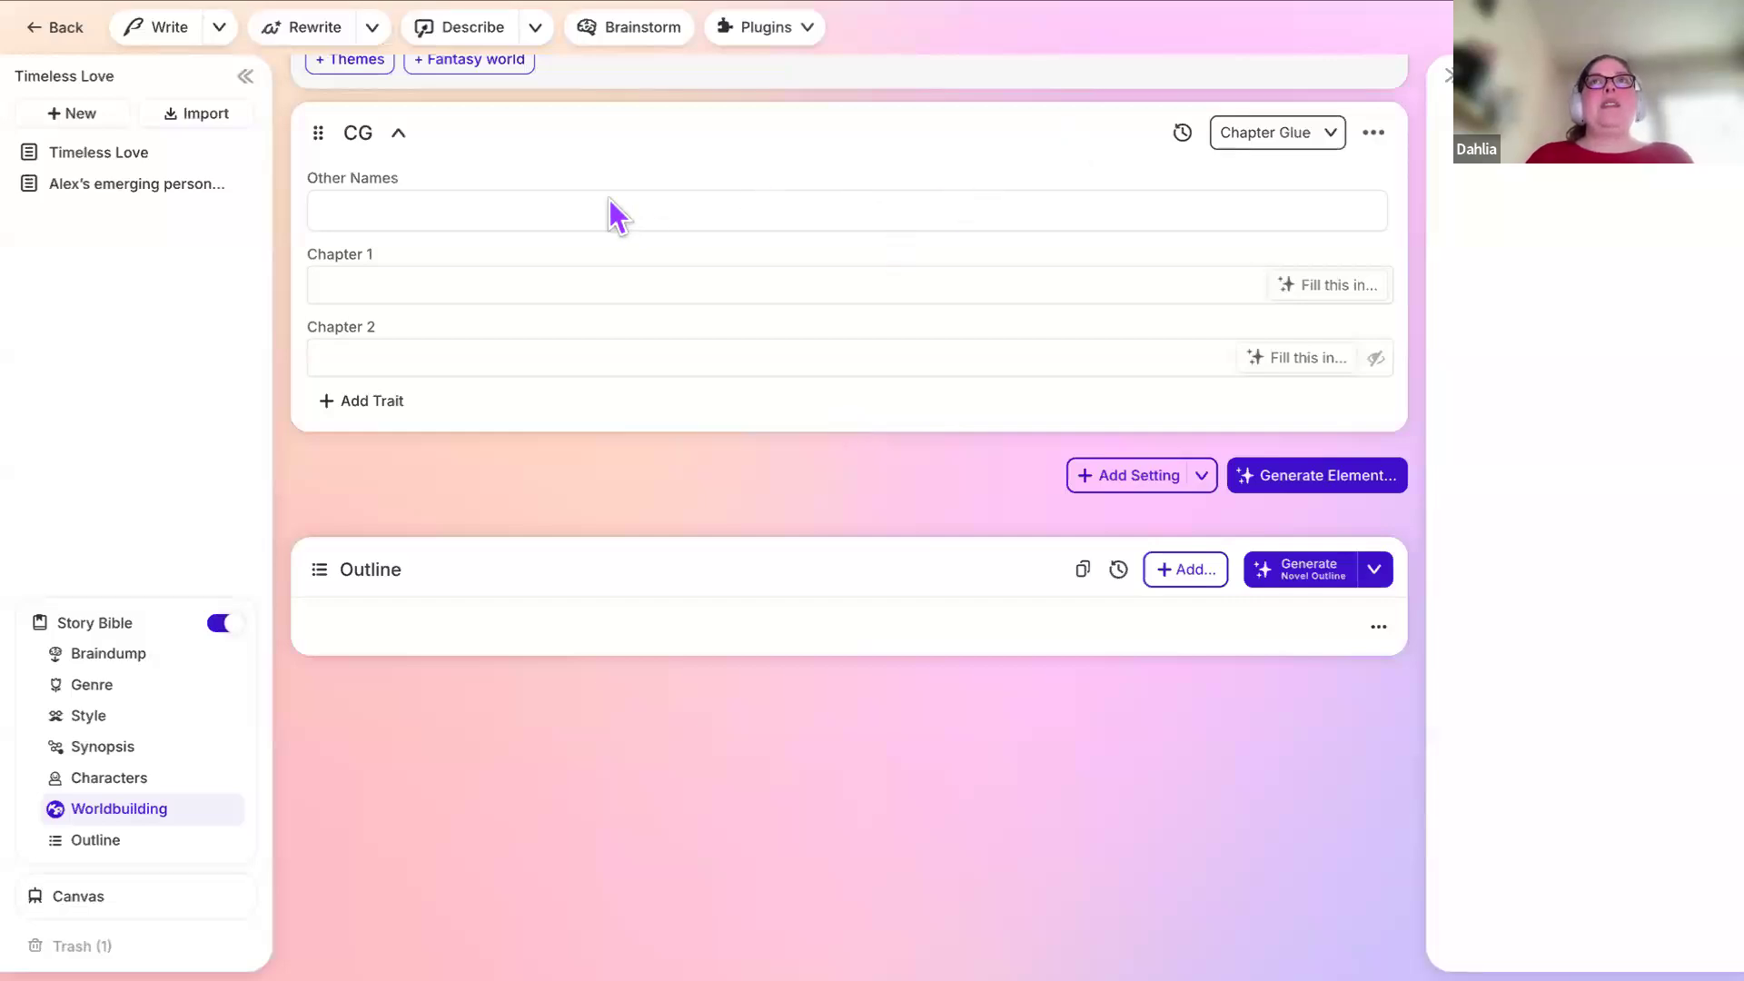
Step: Start a draft in the Timeless Love document with "ddd" as scene 1 and open its Extra Instructions field
scroll(607, 200, up, 1)
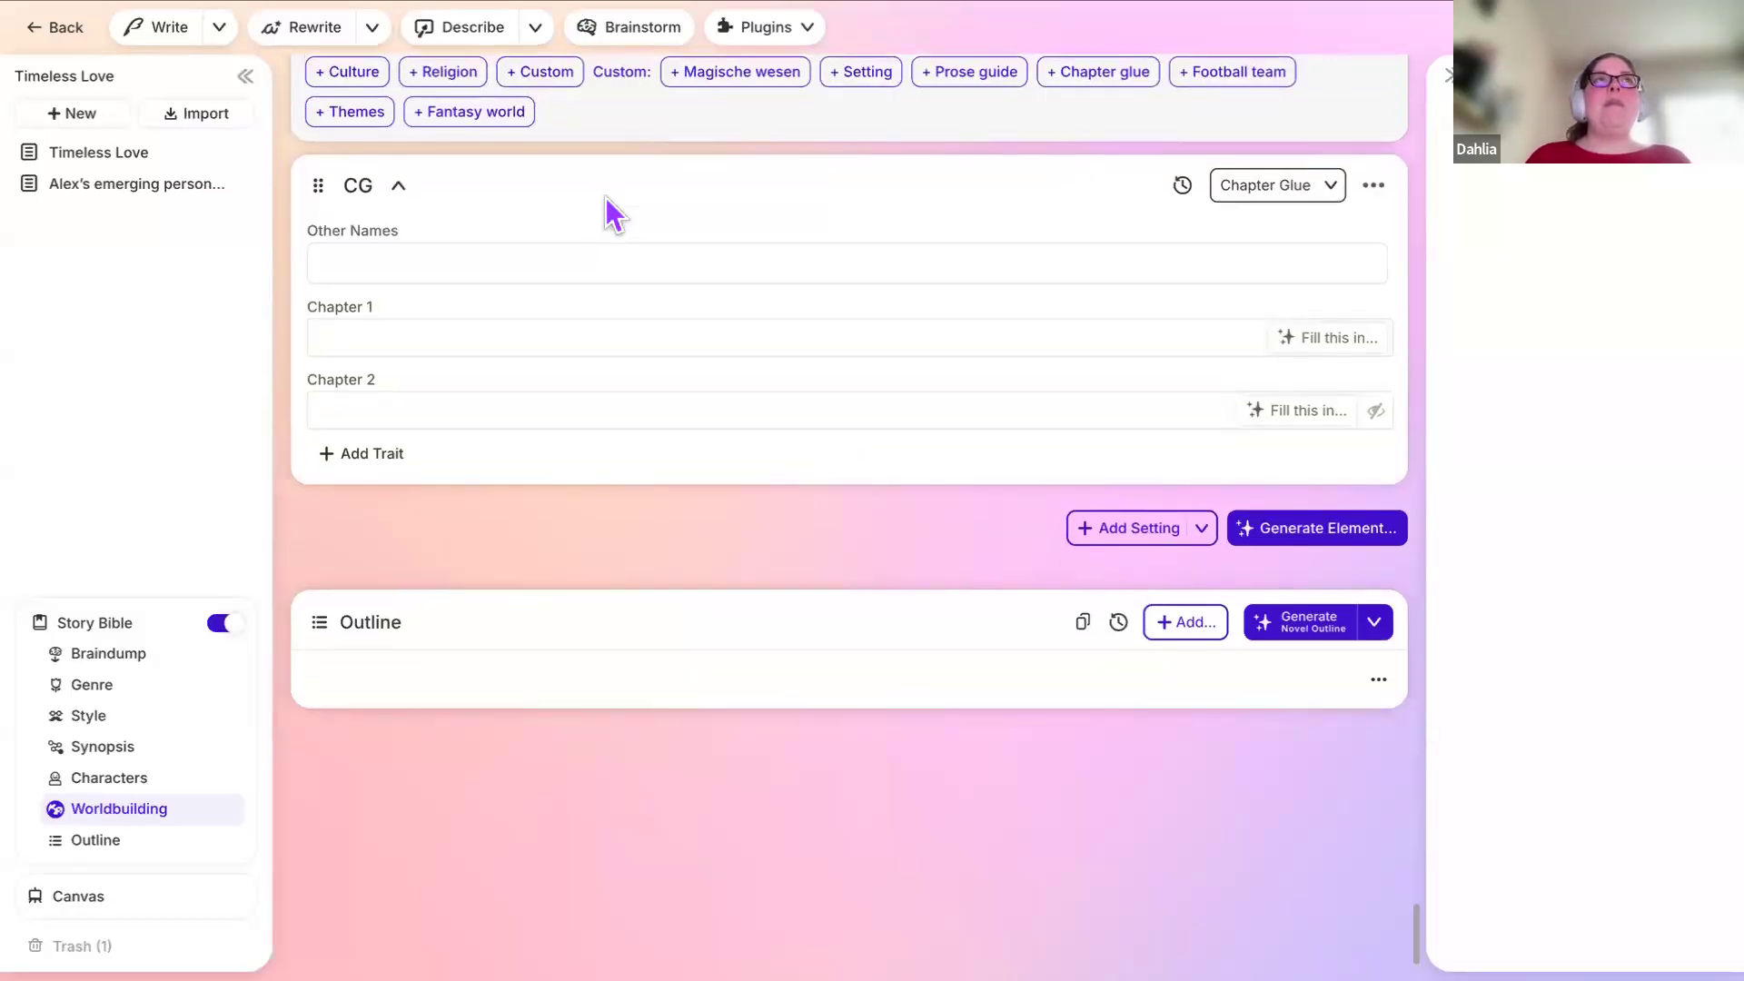
scroll(607, 200, up, 1)
scroll(607, 209, up, 15)
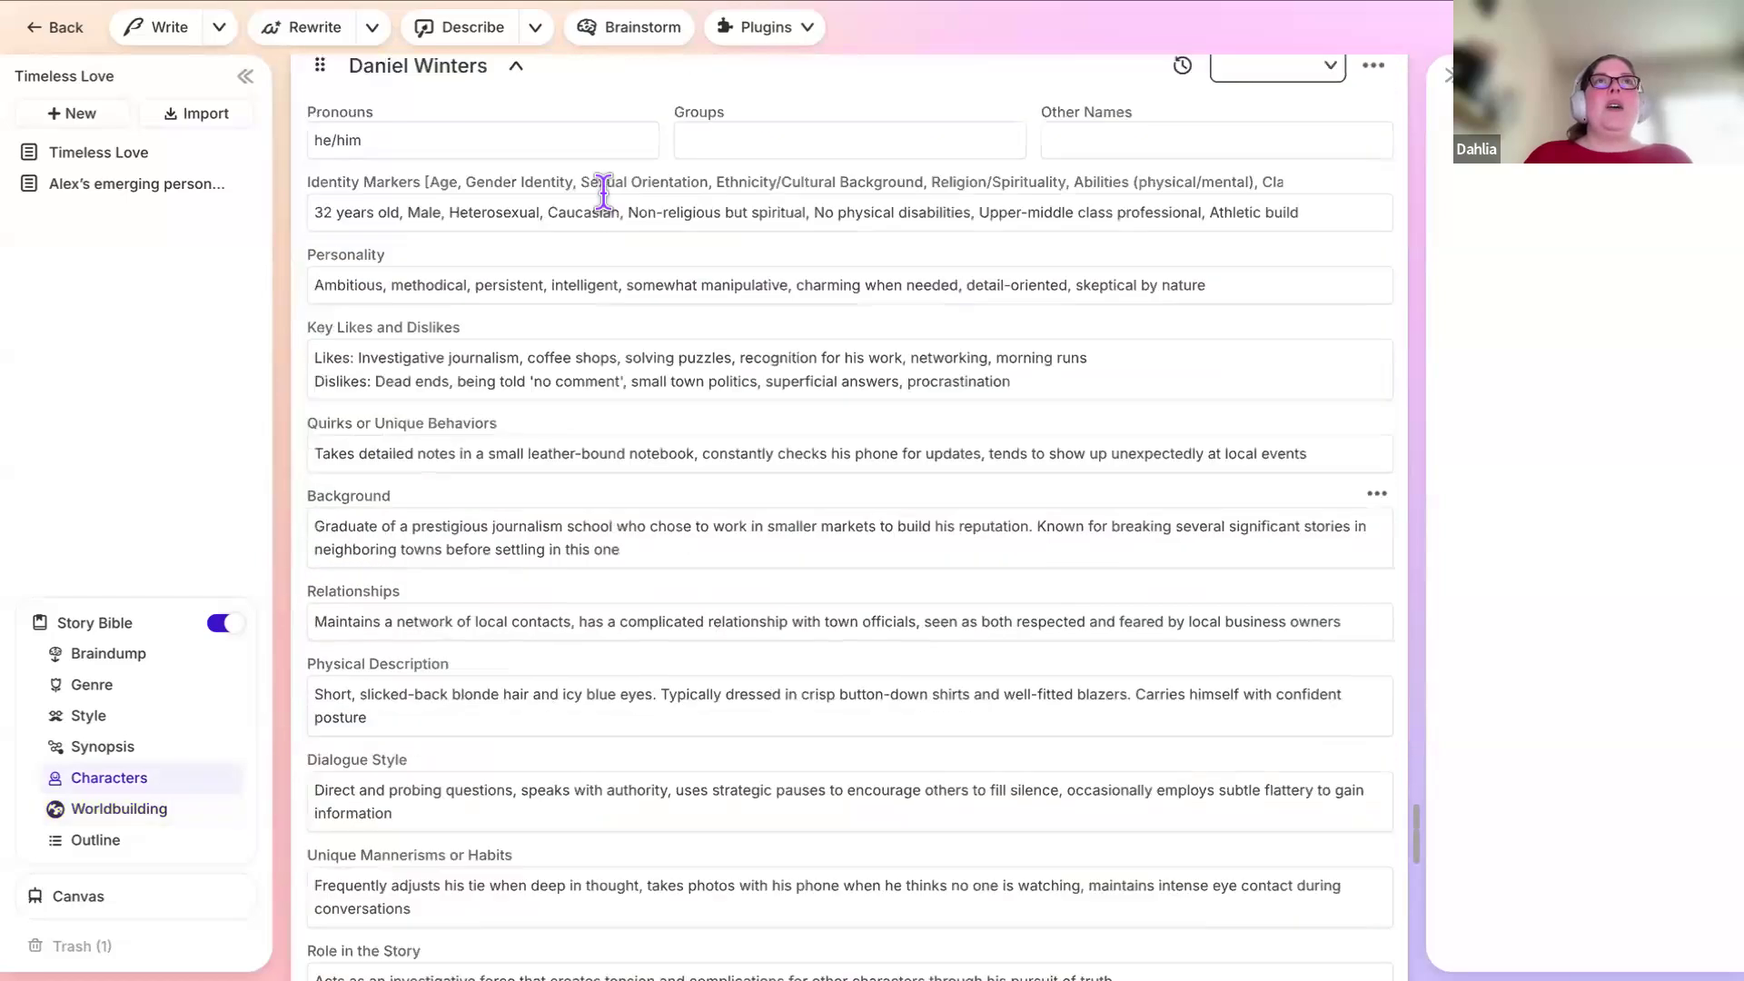
scroll(607, 204, up, 20)
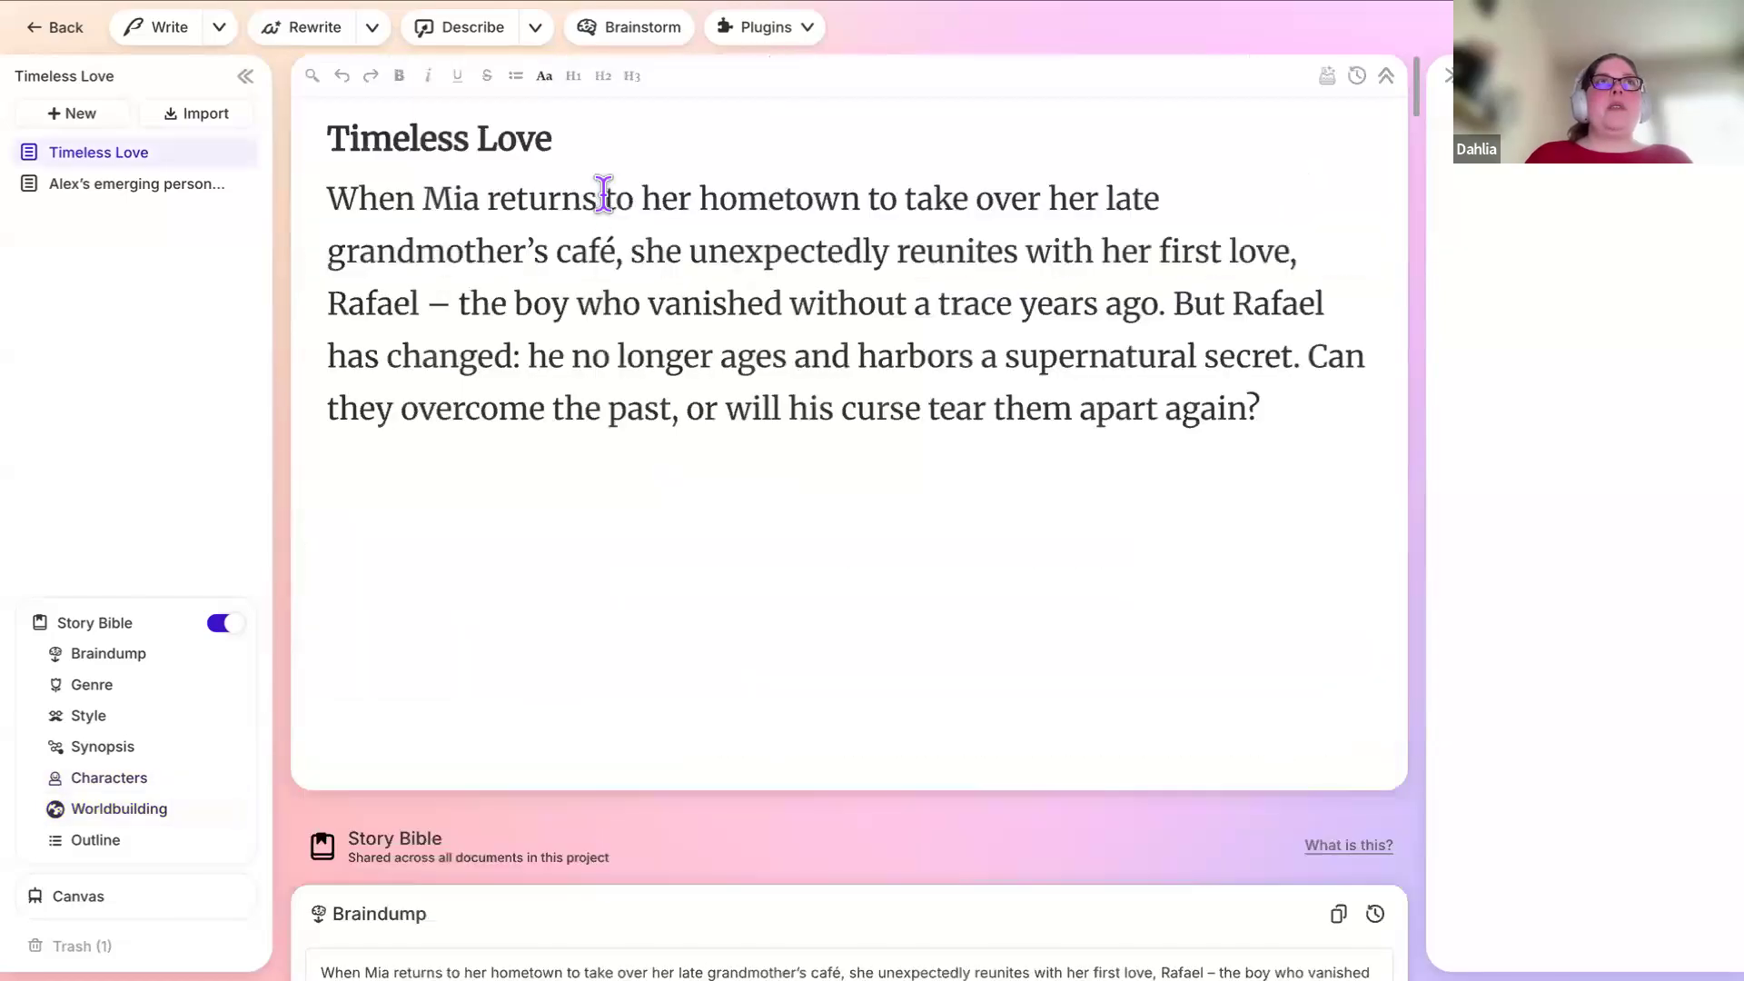
click(1328, 75)
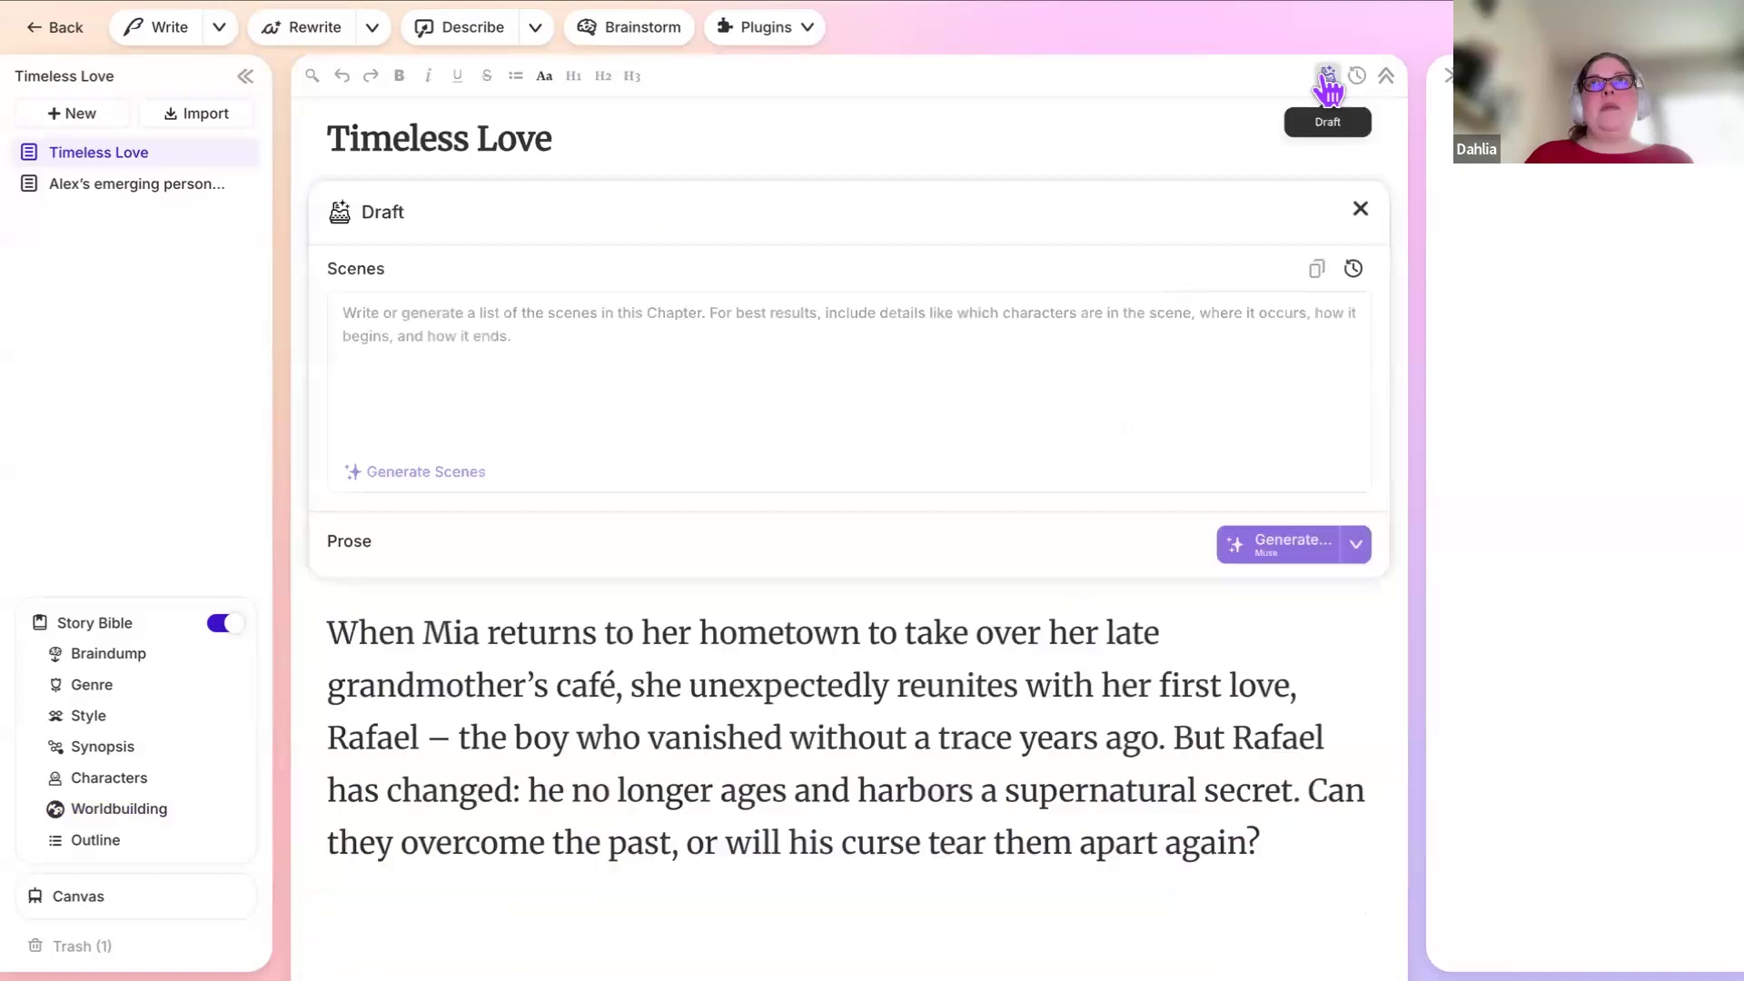
click(601, 368)
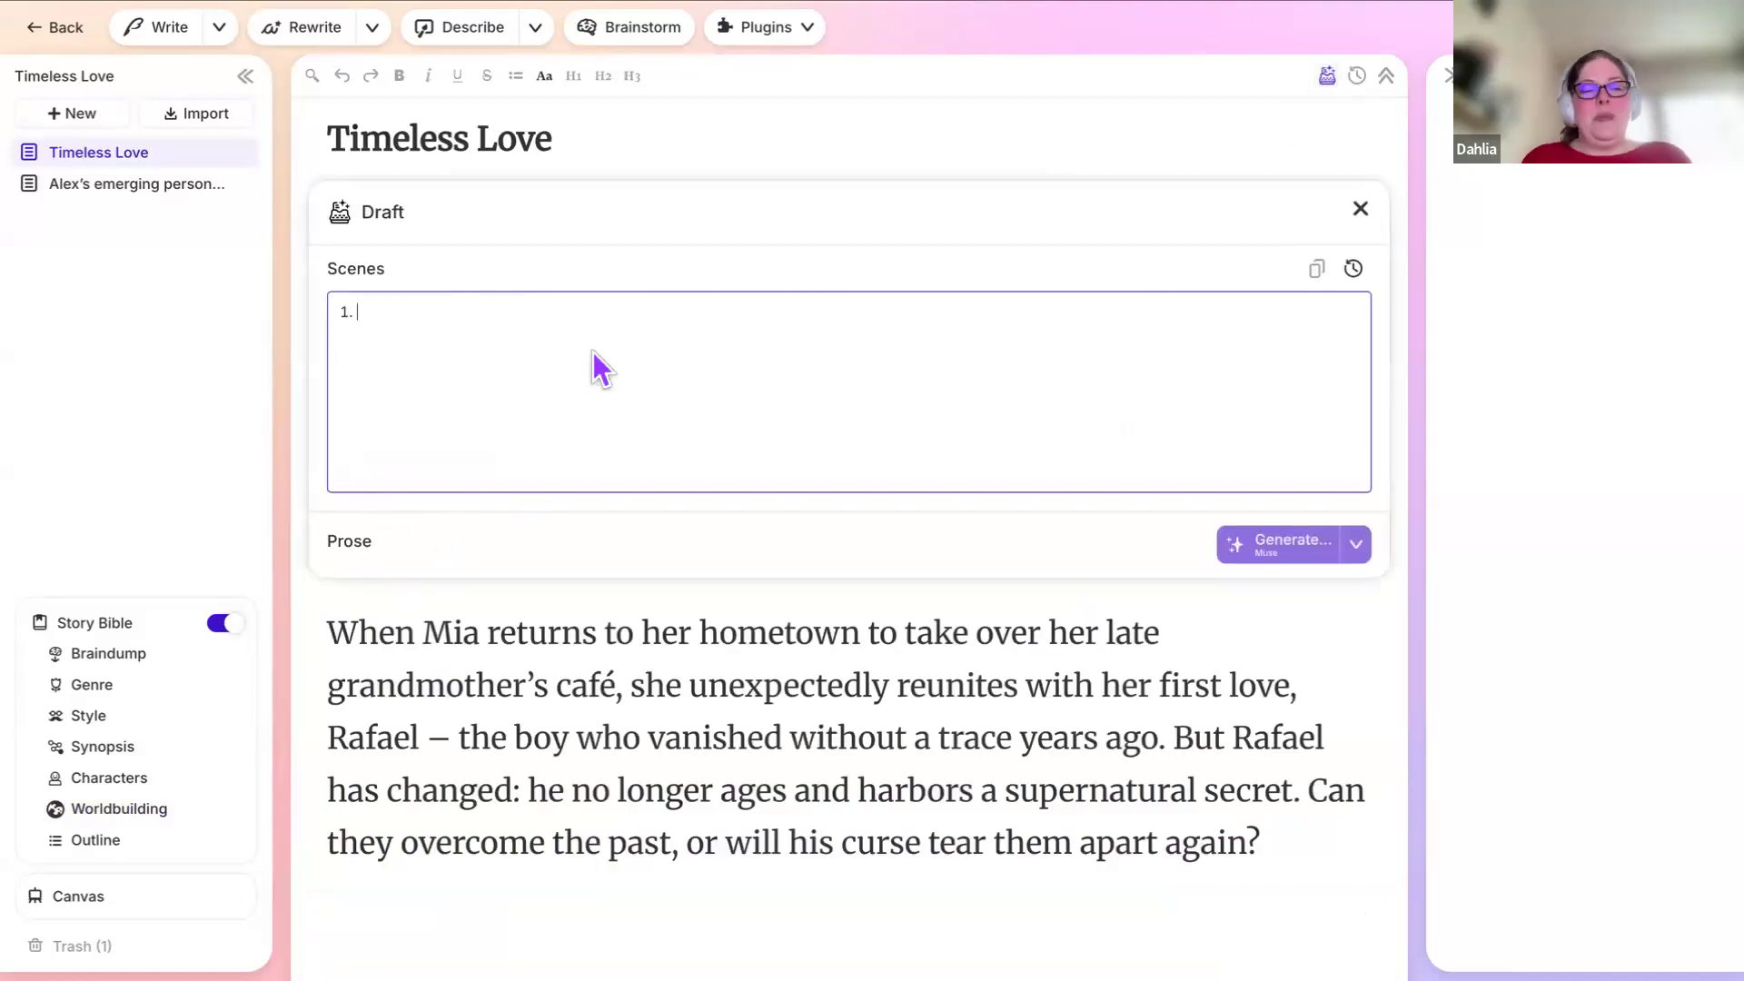
text(ddd)
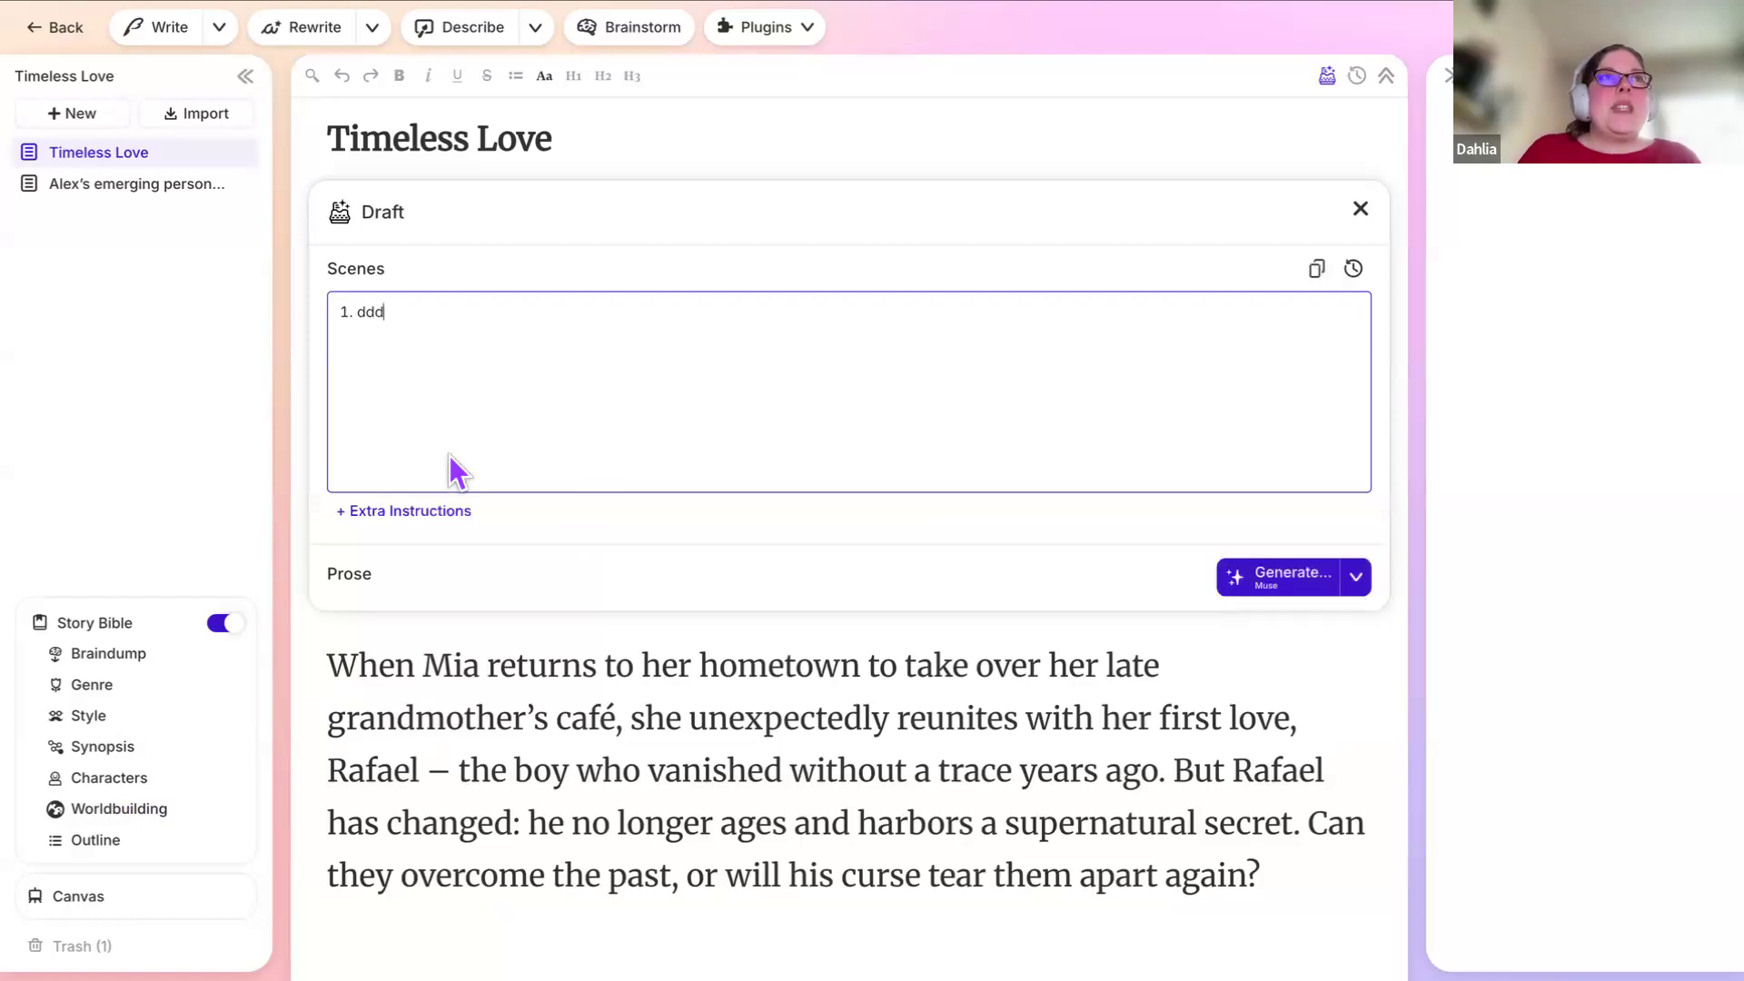
click(444, 511)
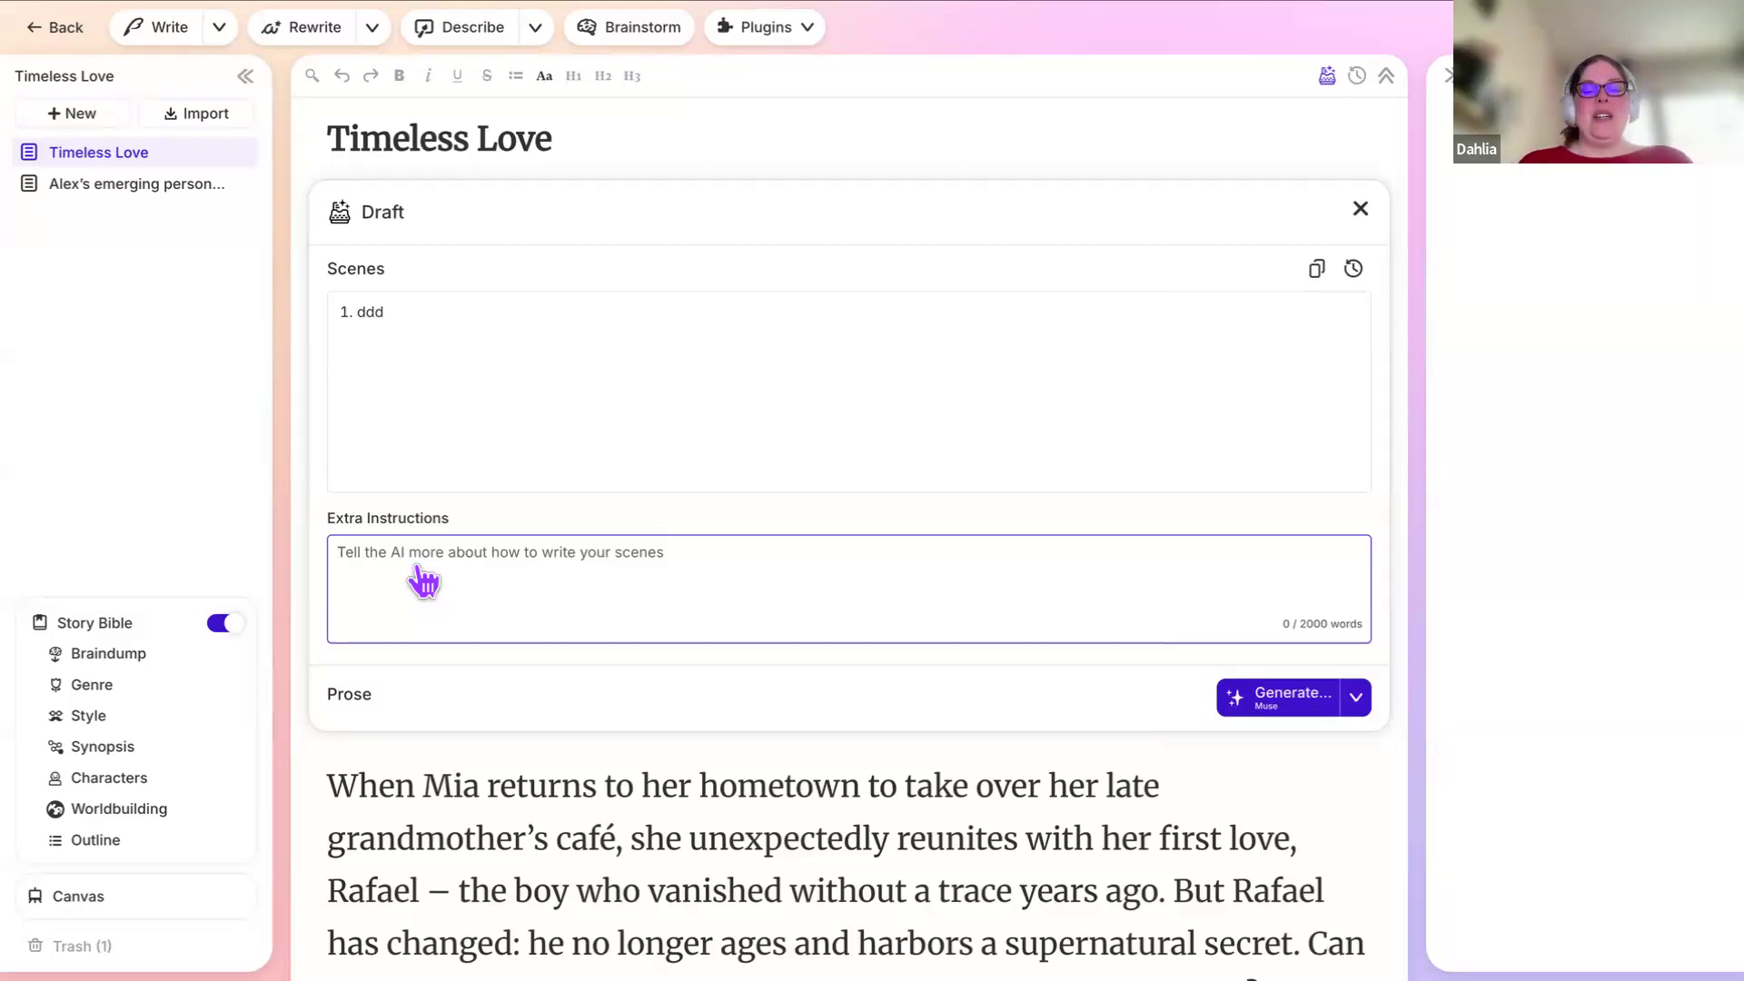
Step: Enter "What happened before: CG" as the draft's extra instructions
text(What hapen)
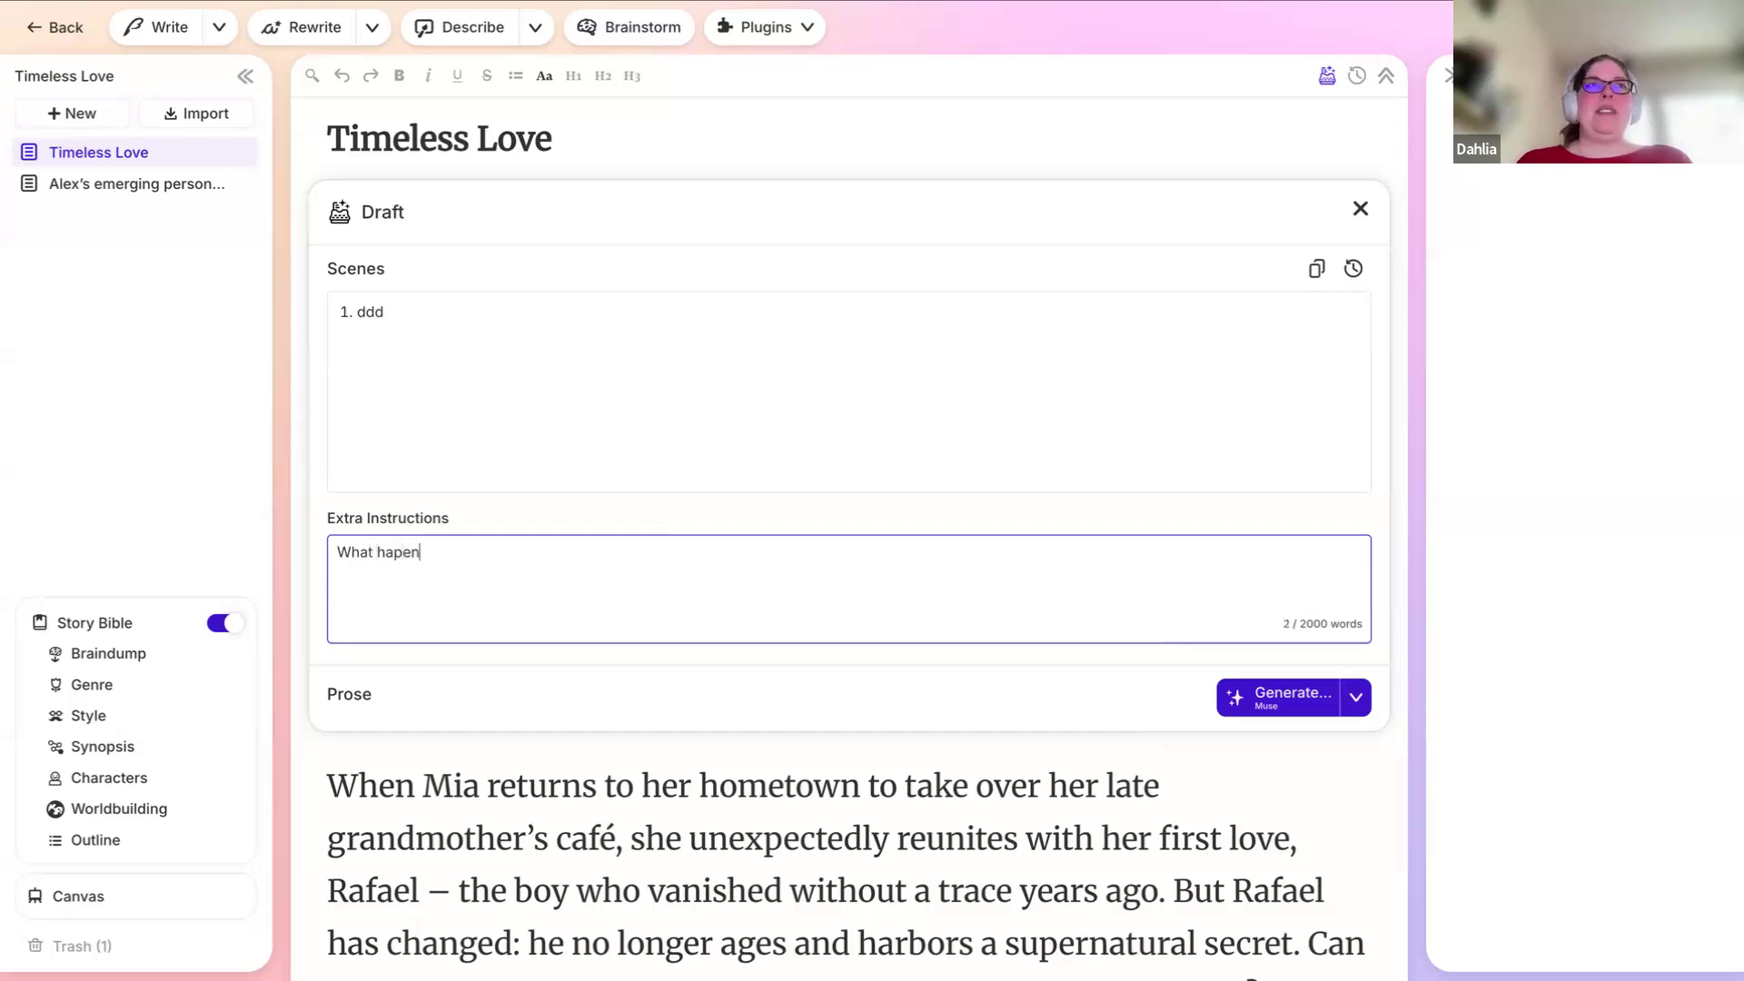
key(BackSpace)
key(BackSpace)
text(pened before: )
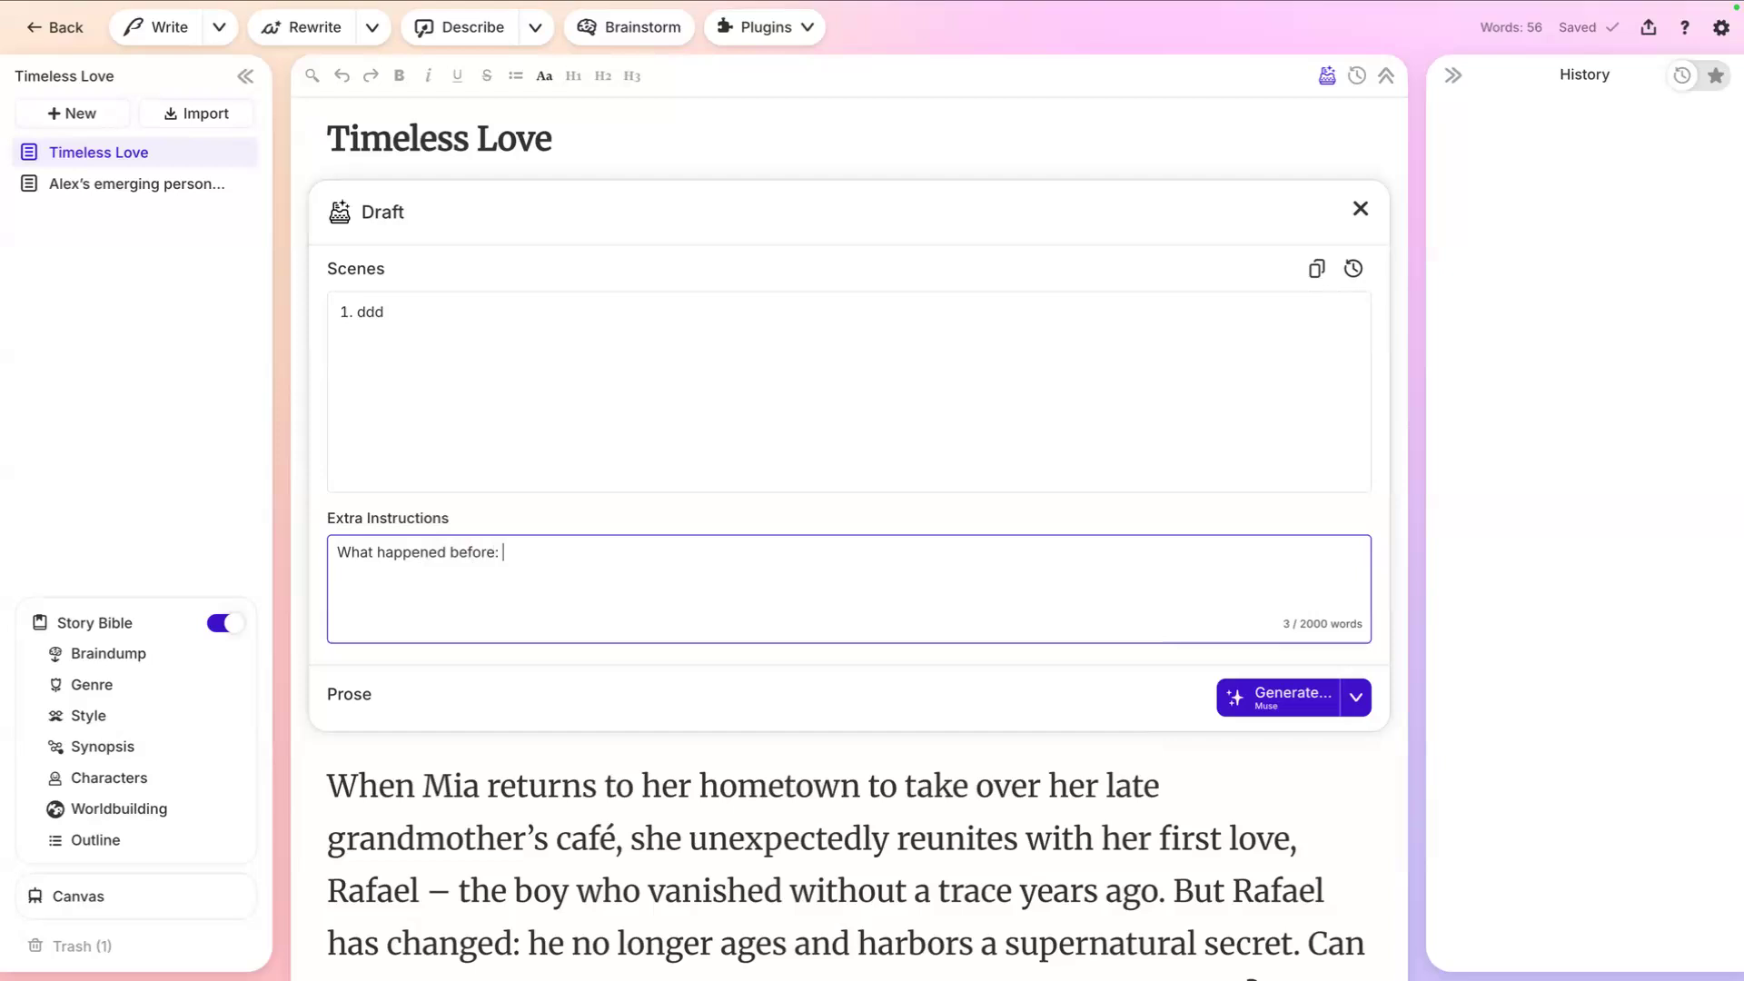
text(CG)
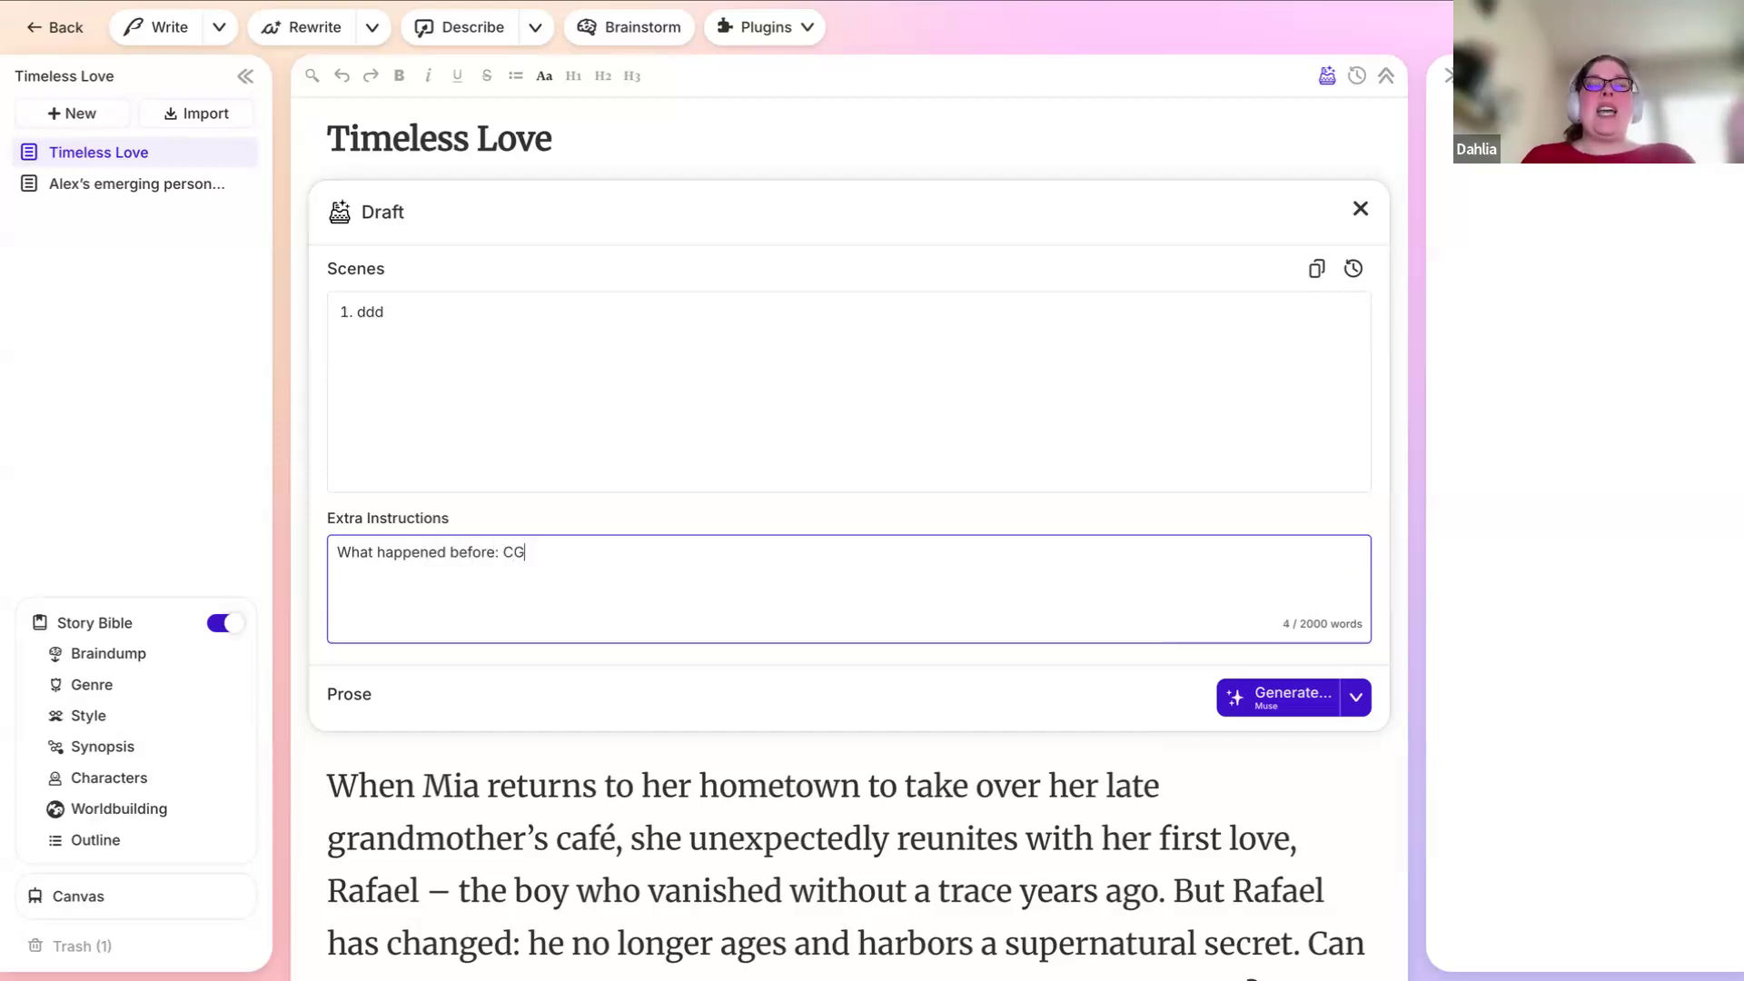
Step: Reword the draft's extra instructions to "Recap: CG"
key(shift+Home)
text(Recap)
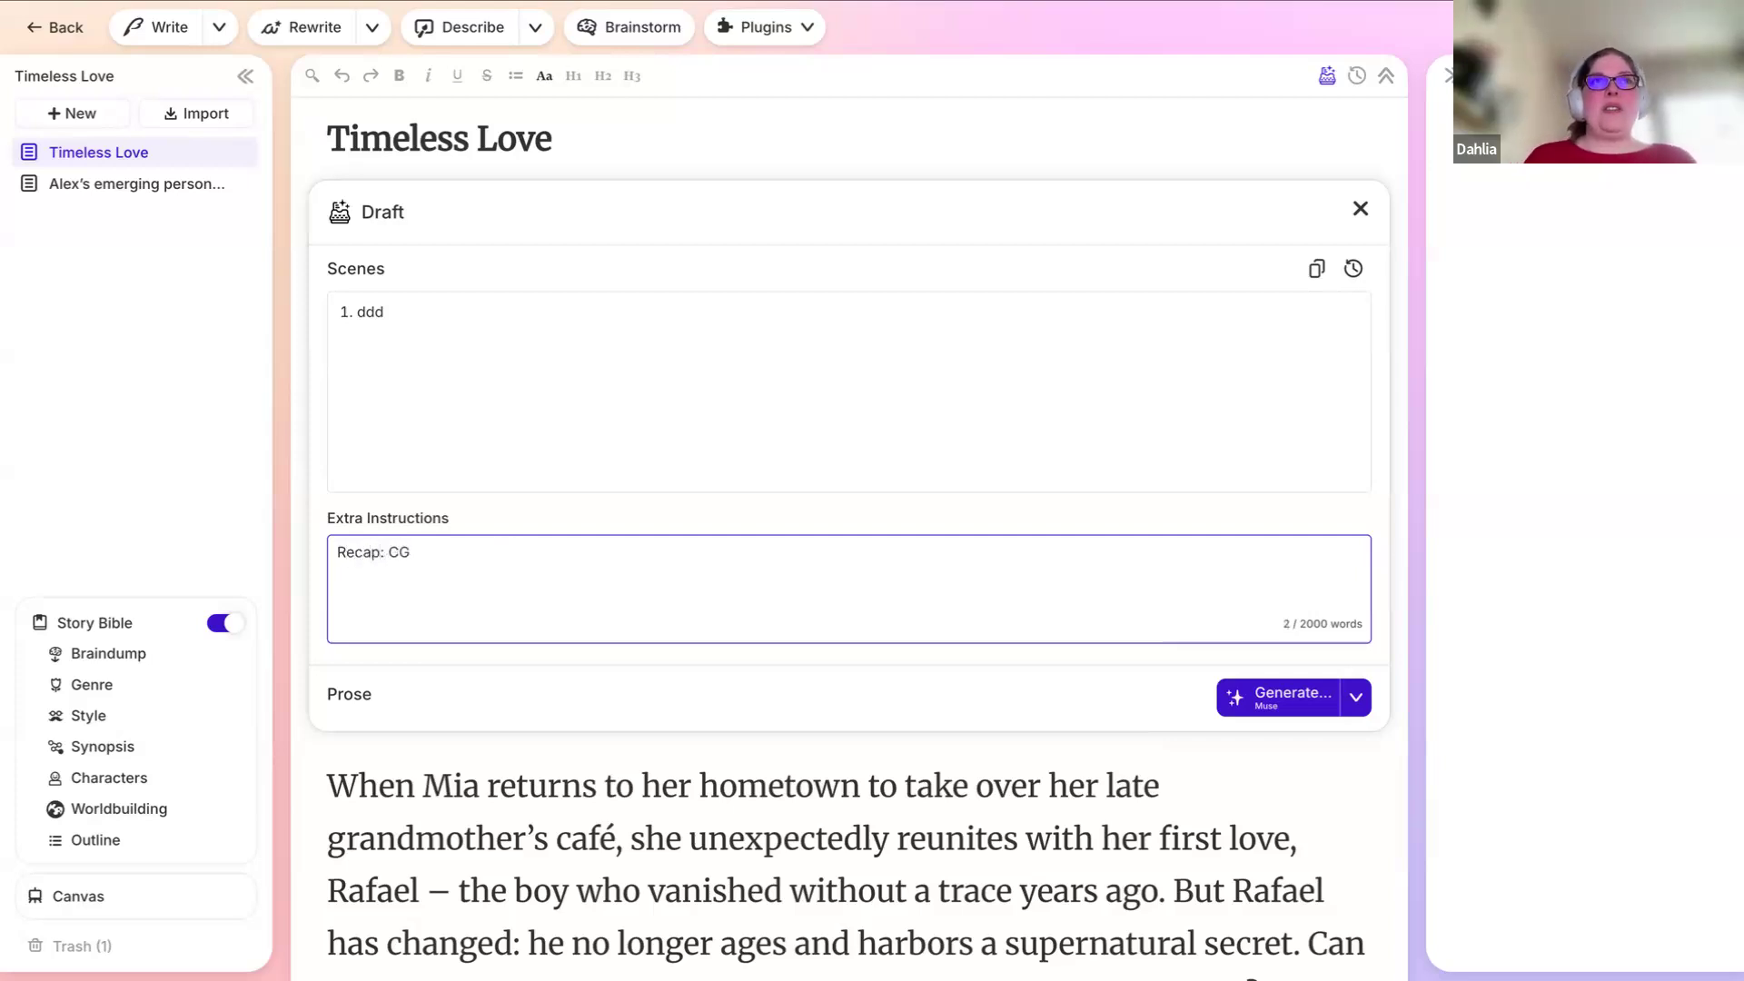
key(Right)
key(Right)
key(Right)
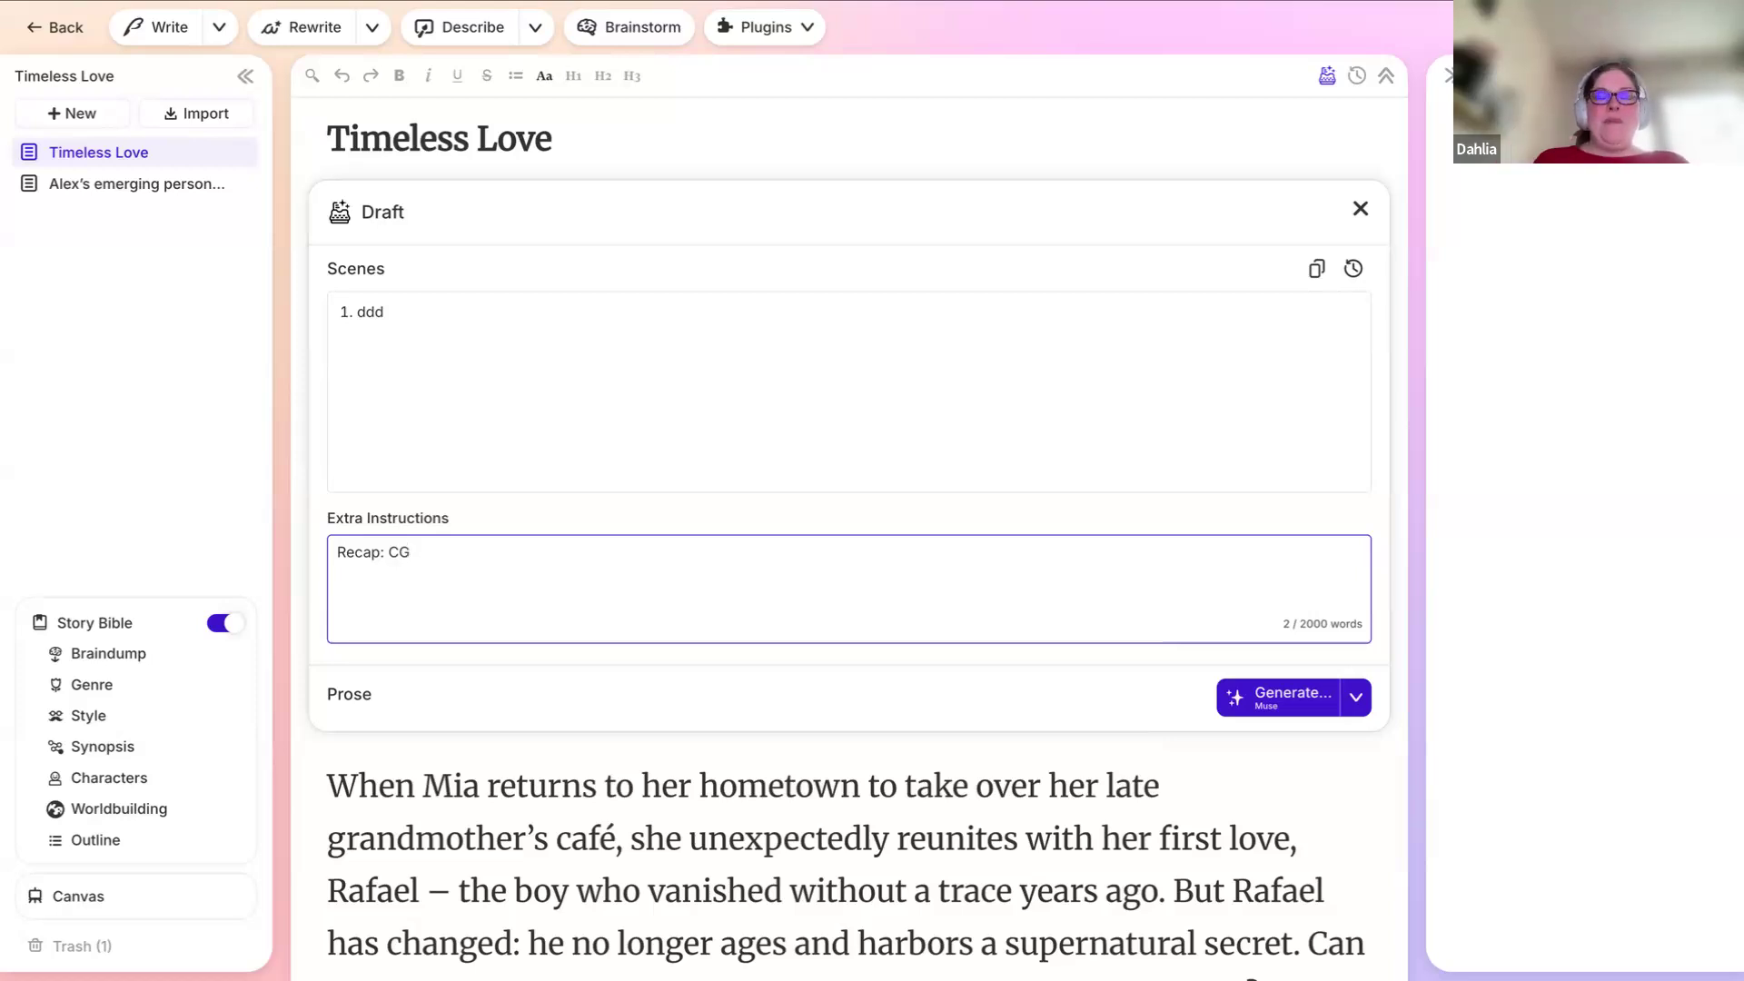
key(ctrl+a)
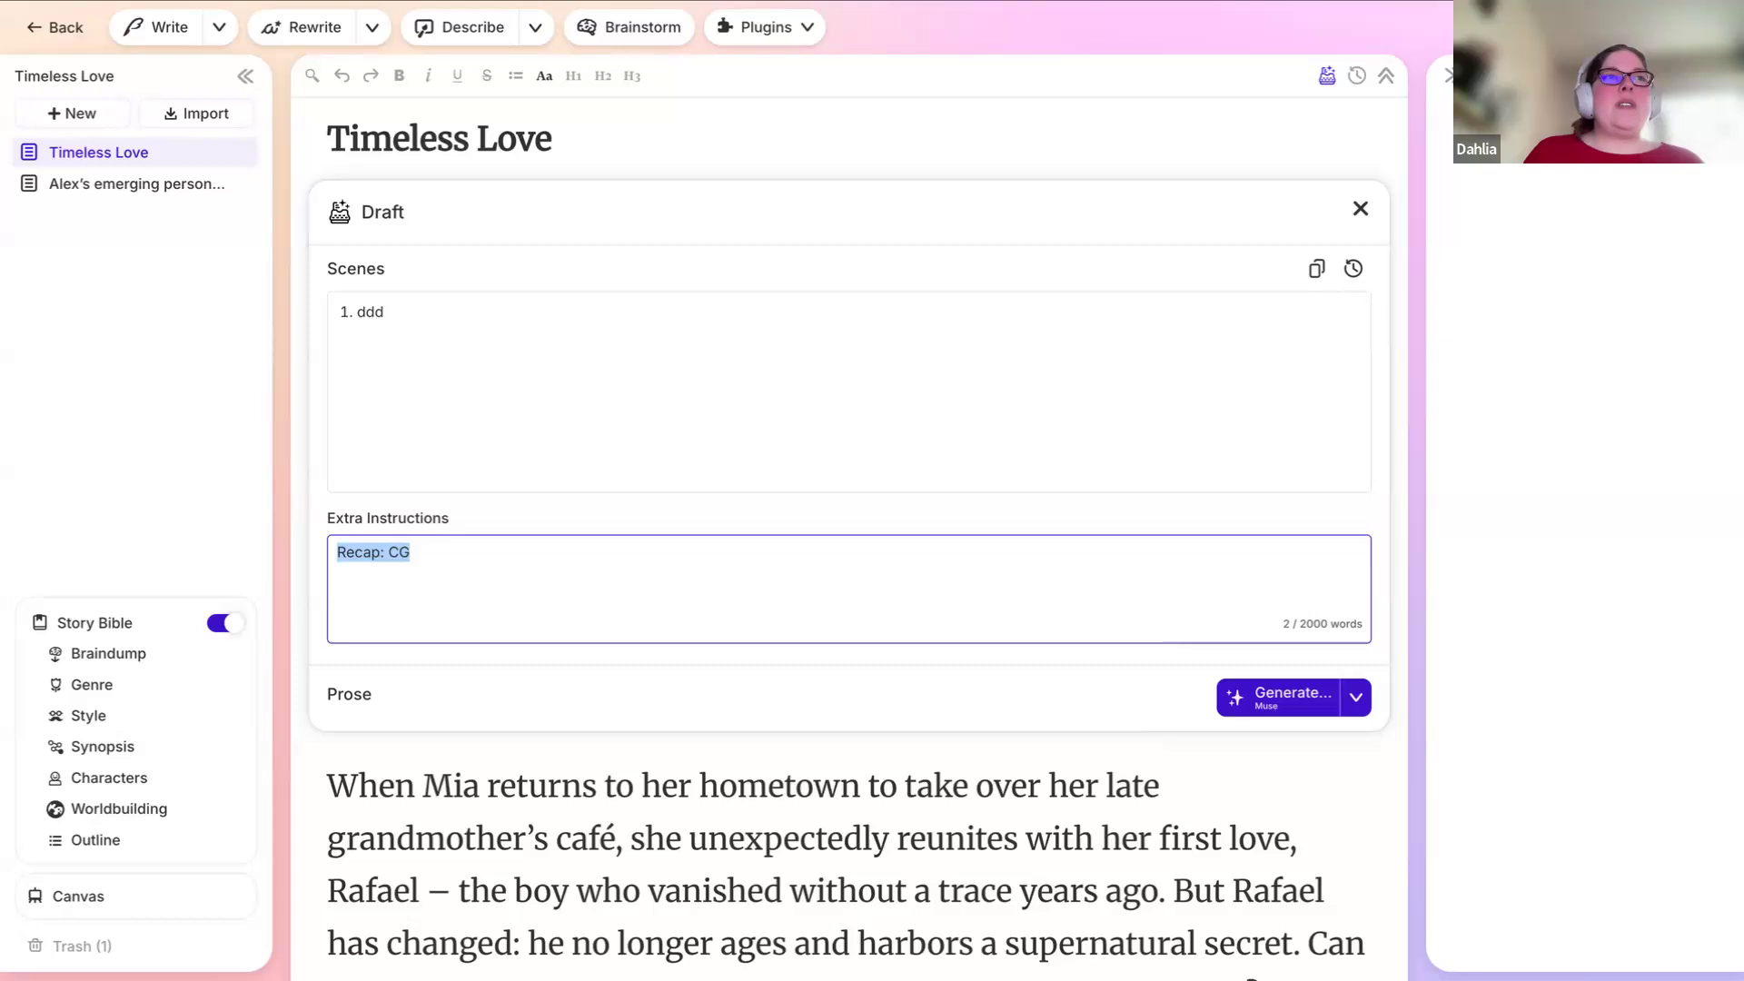
click(781, 698)
scroll(850, 698, down, 2)
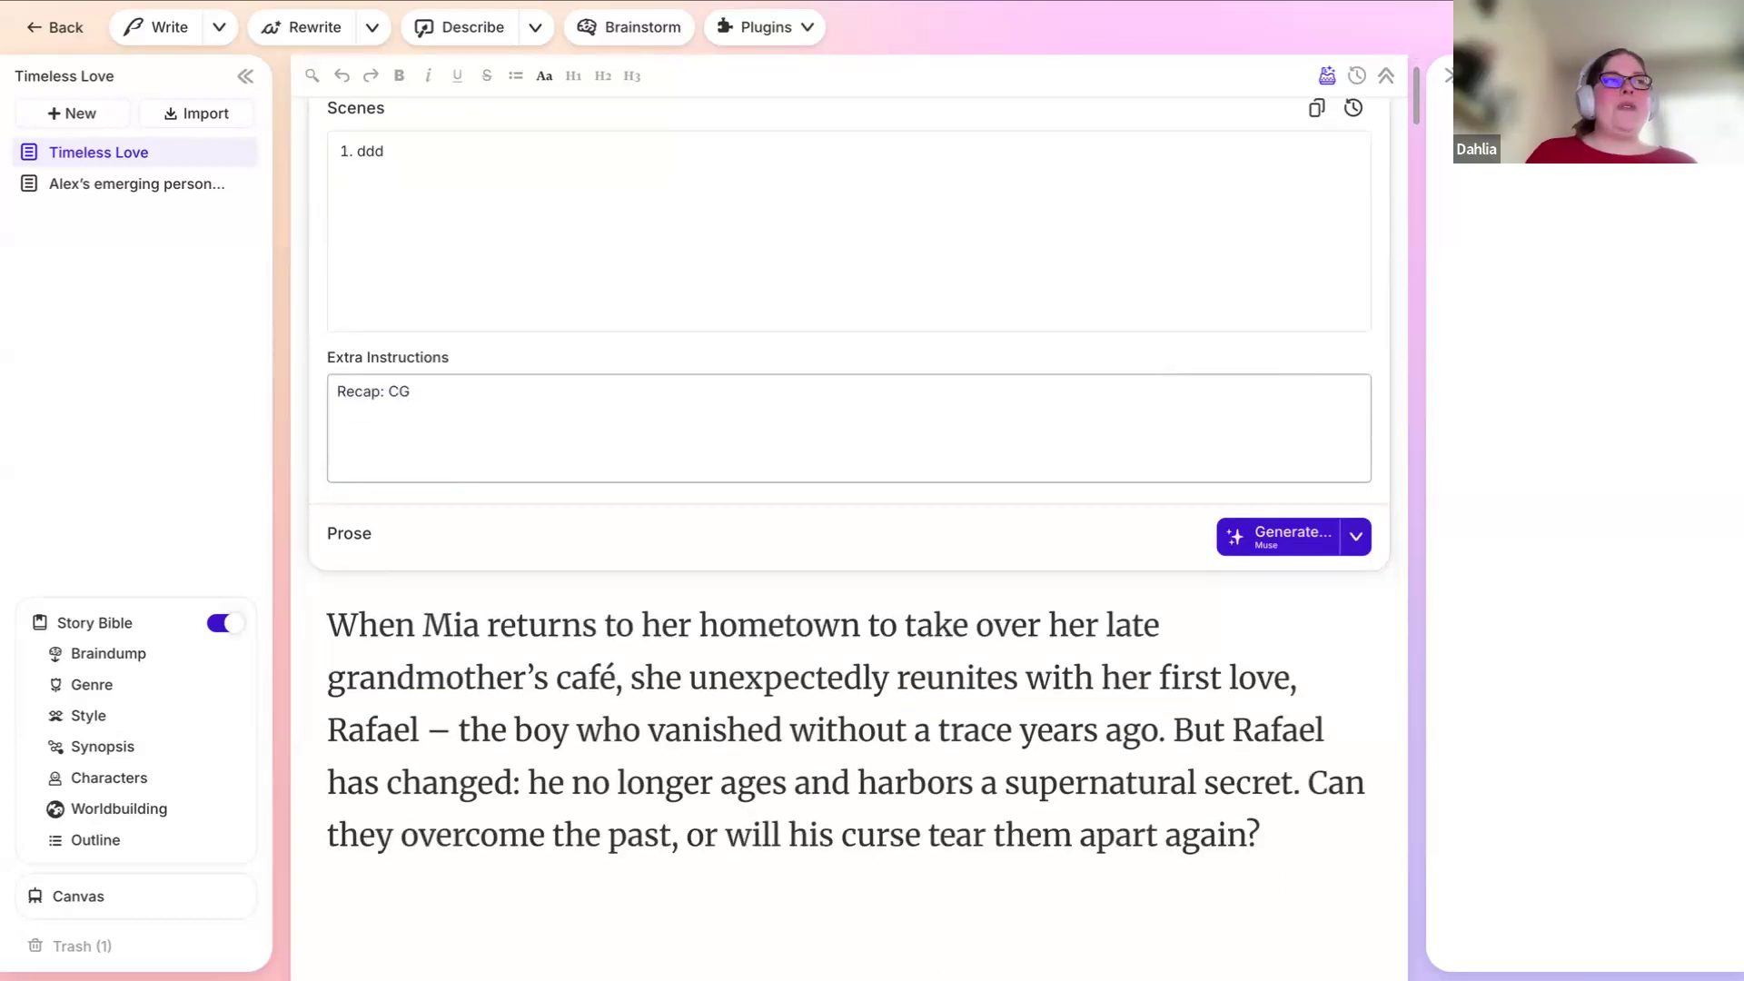
Step: Delete the CG chapter glue element from Worldbuilding
click(146, 811)
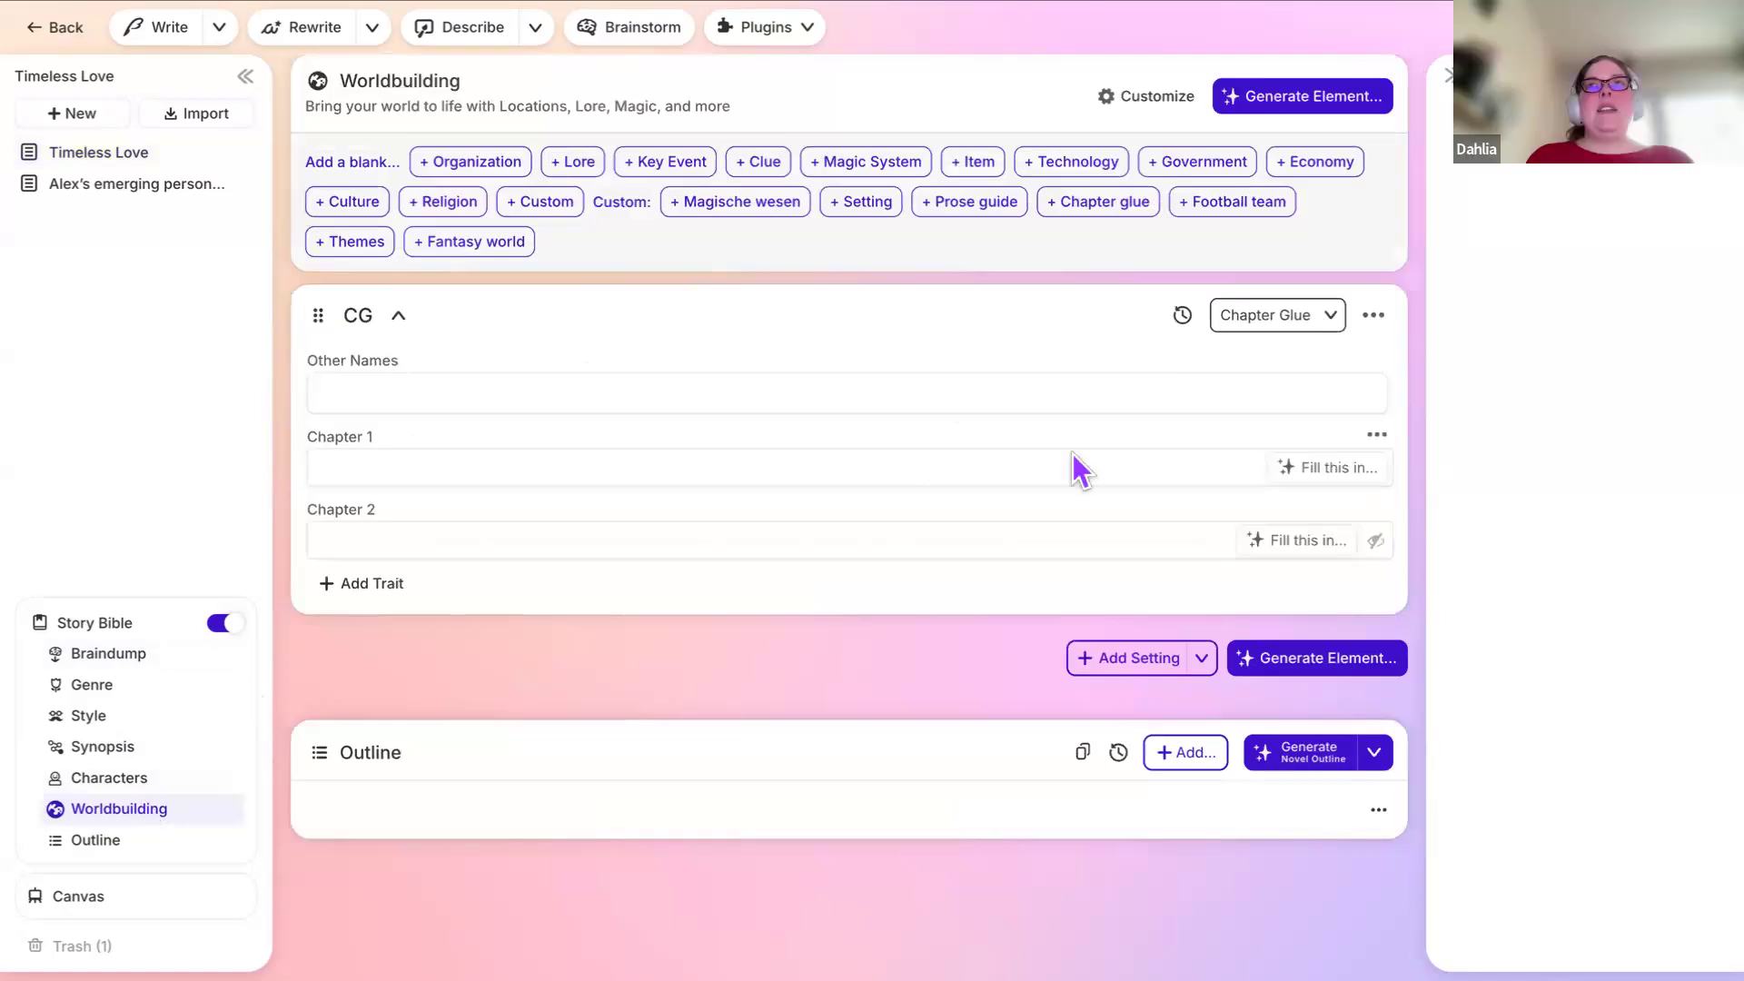
click(1376, 315)
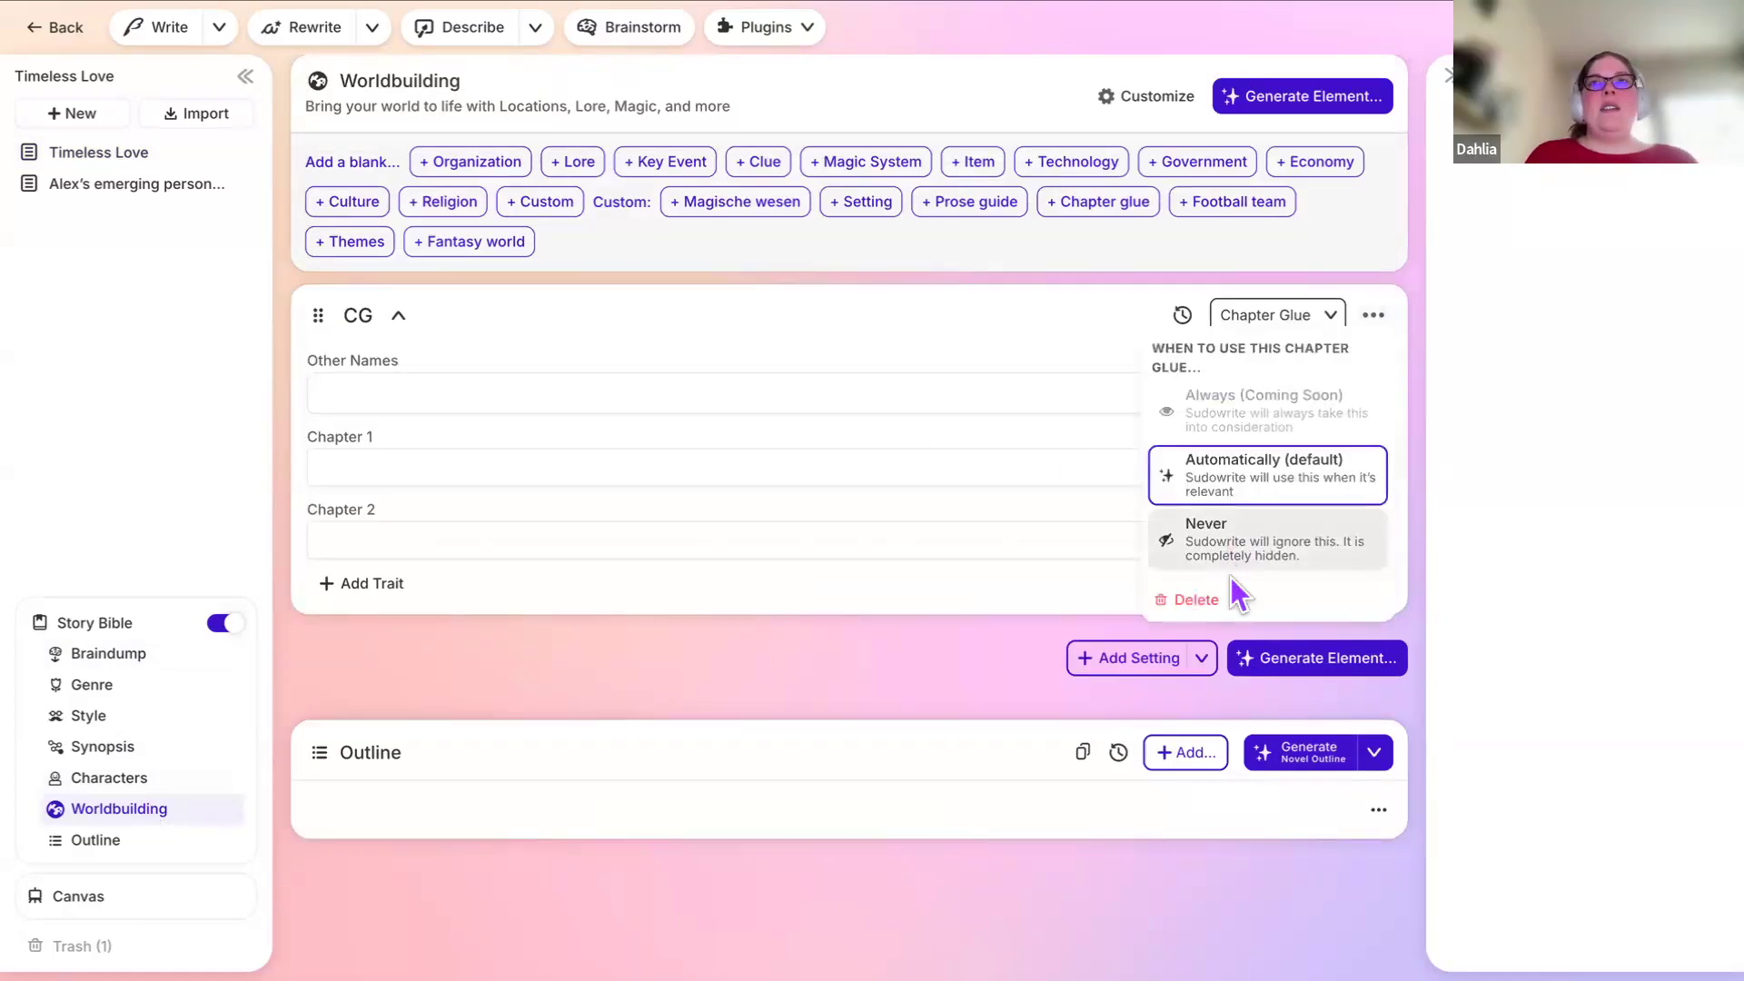
click(1152, 599)
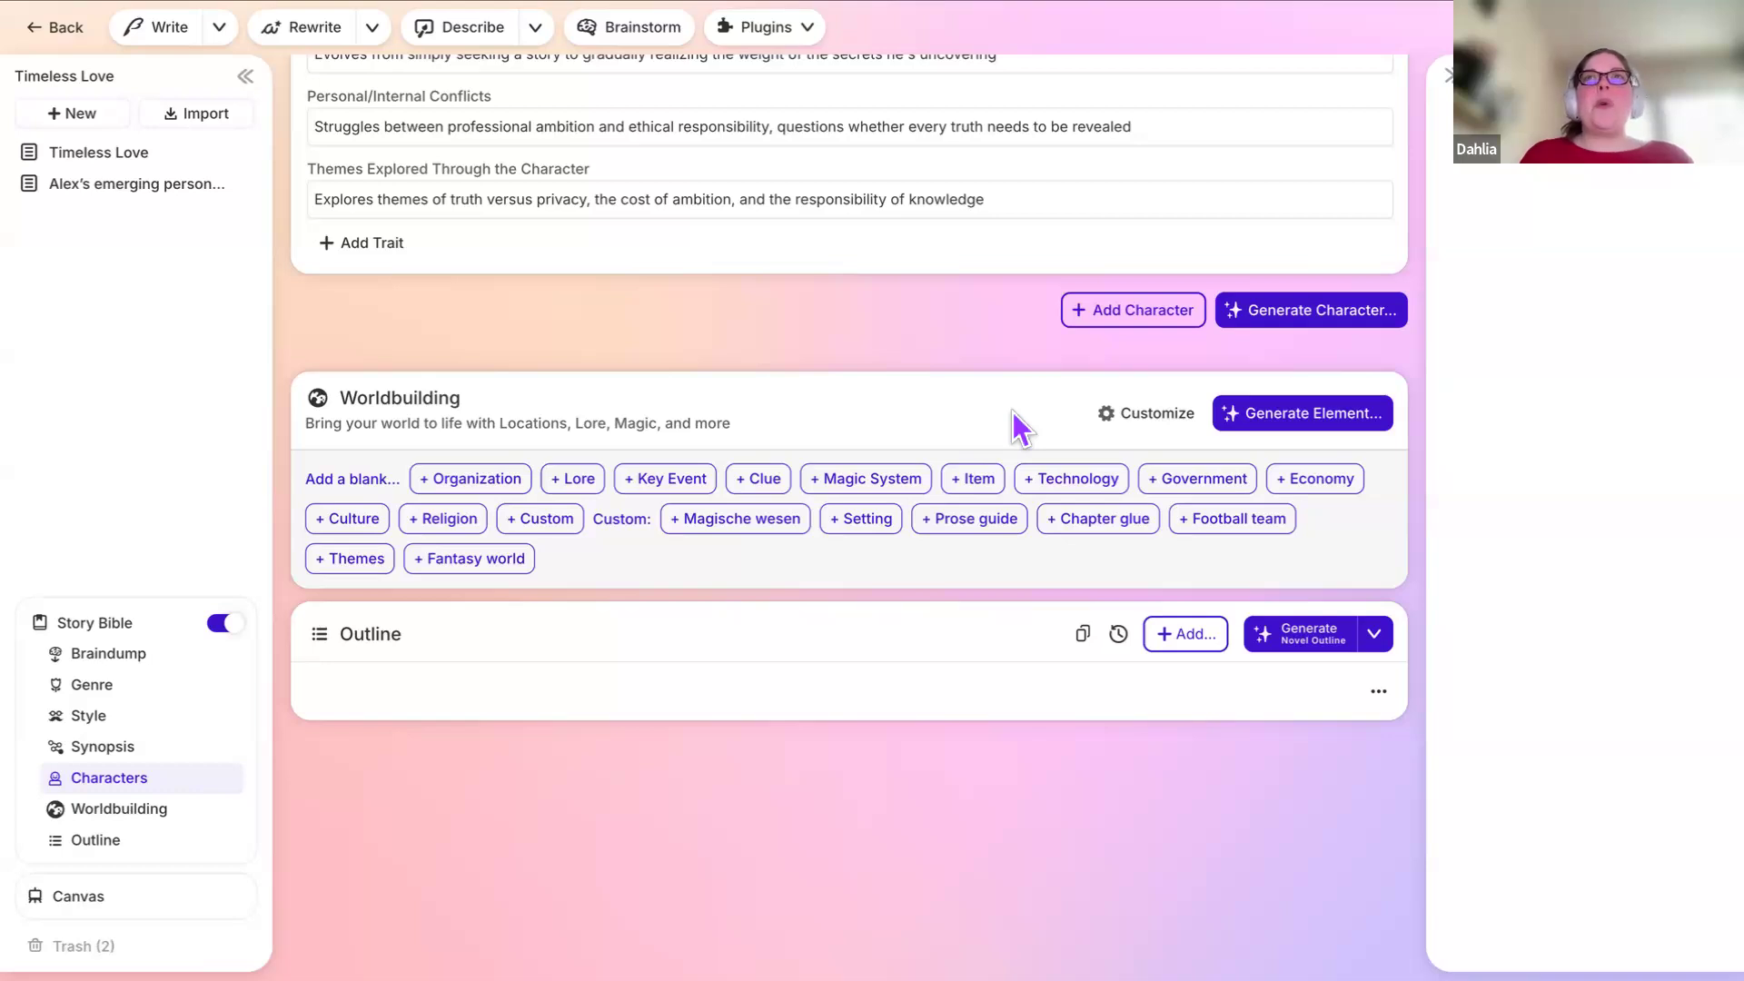
Step: Generate a Setting element in Worldbuilding from the custom instructions "Mia's hometown"
click(1319, 427)
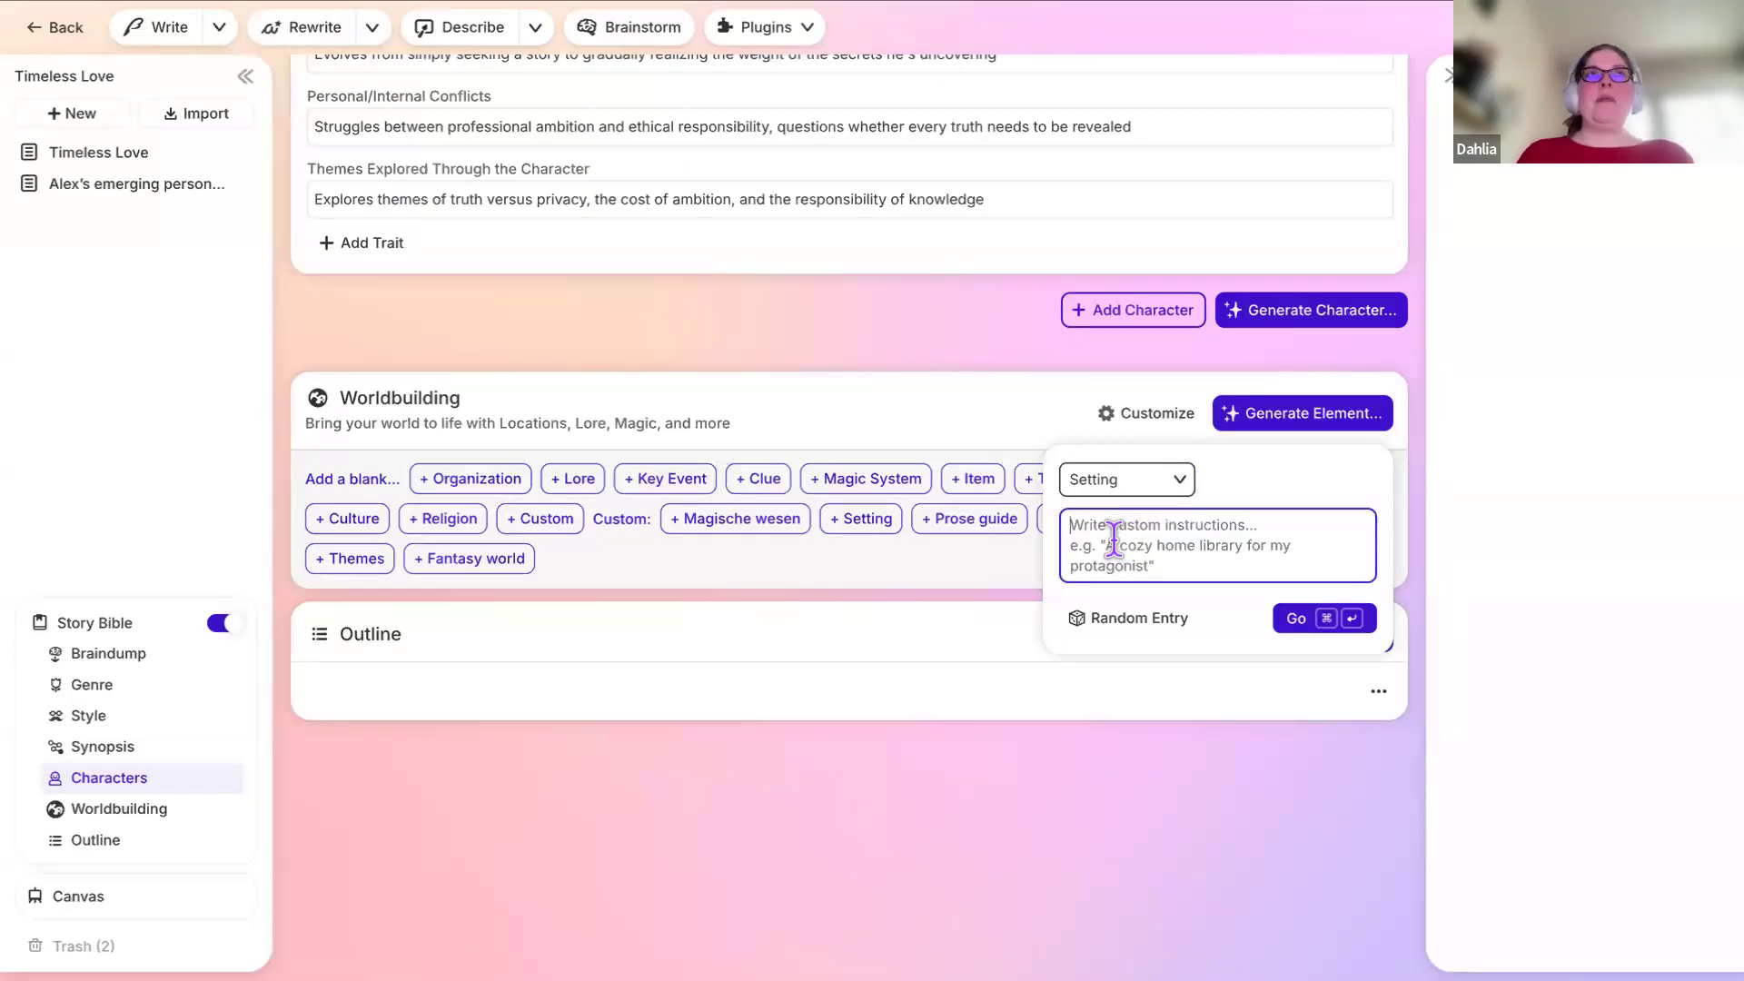
text(Mia')
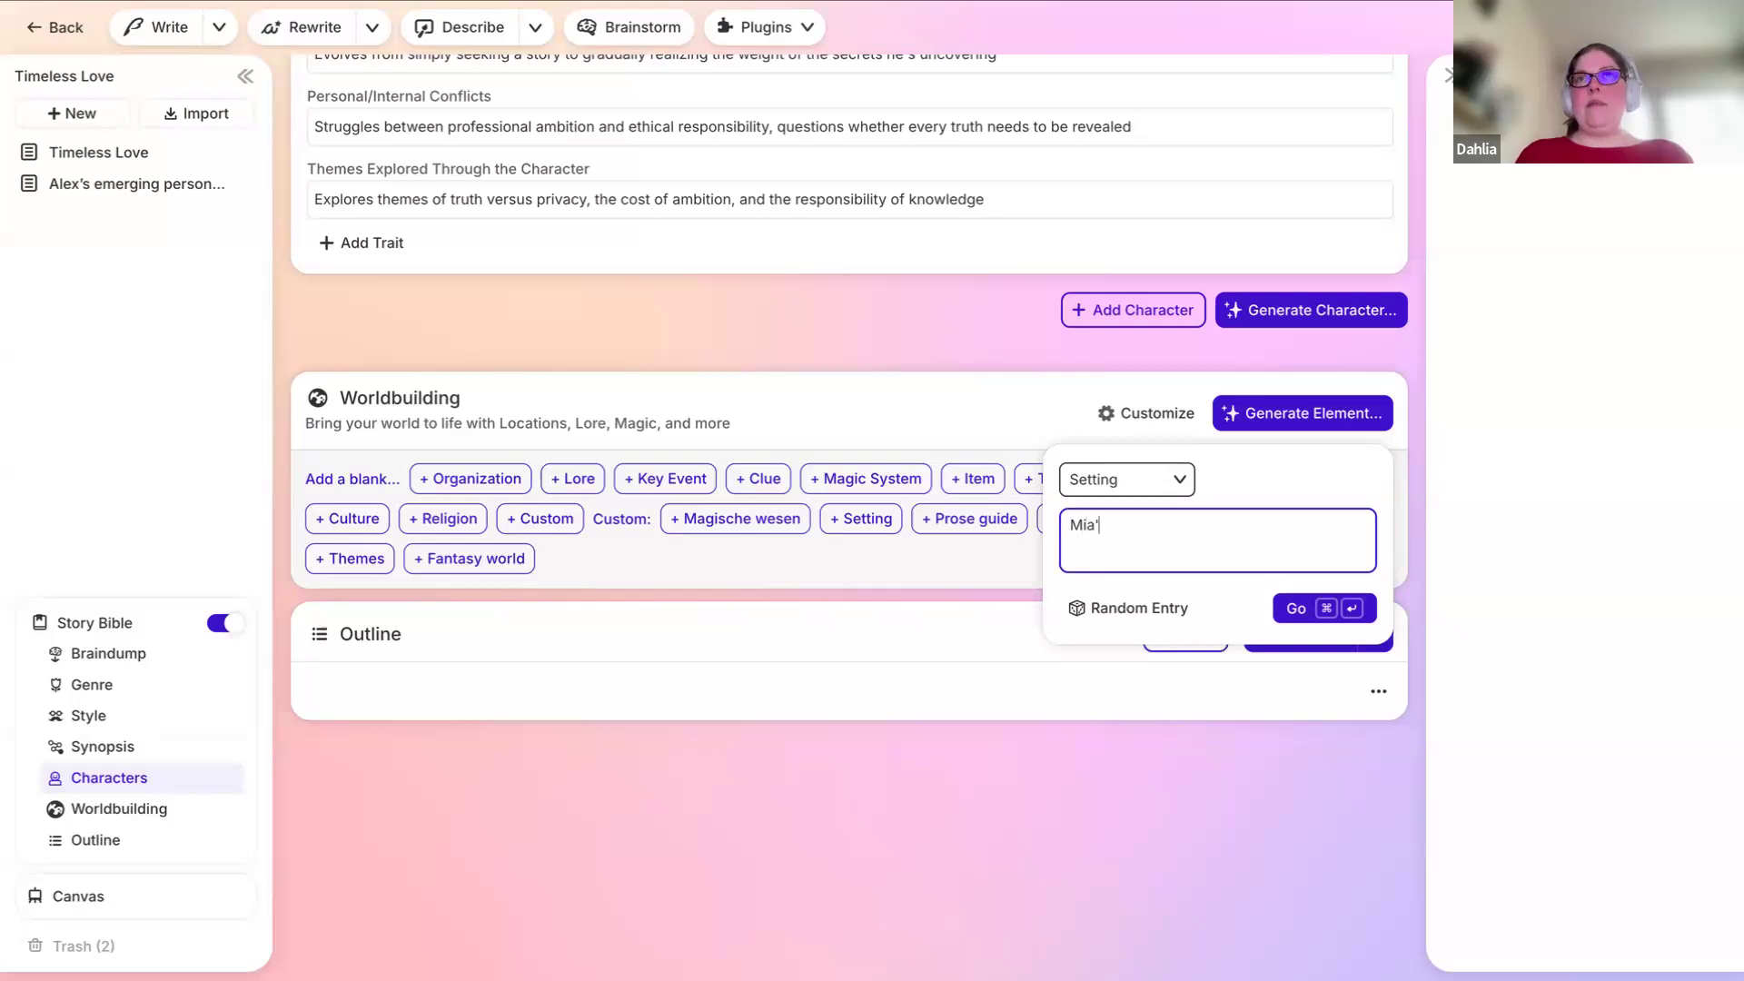
text(s hometown)
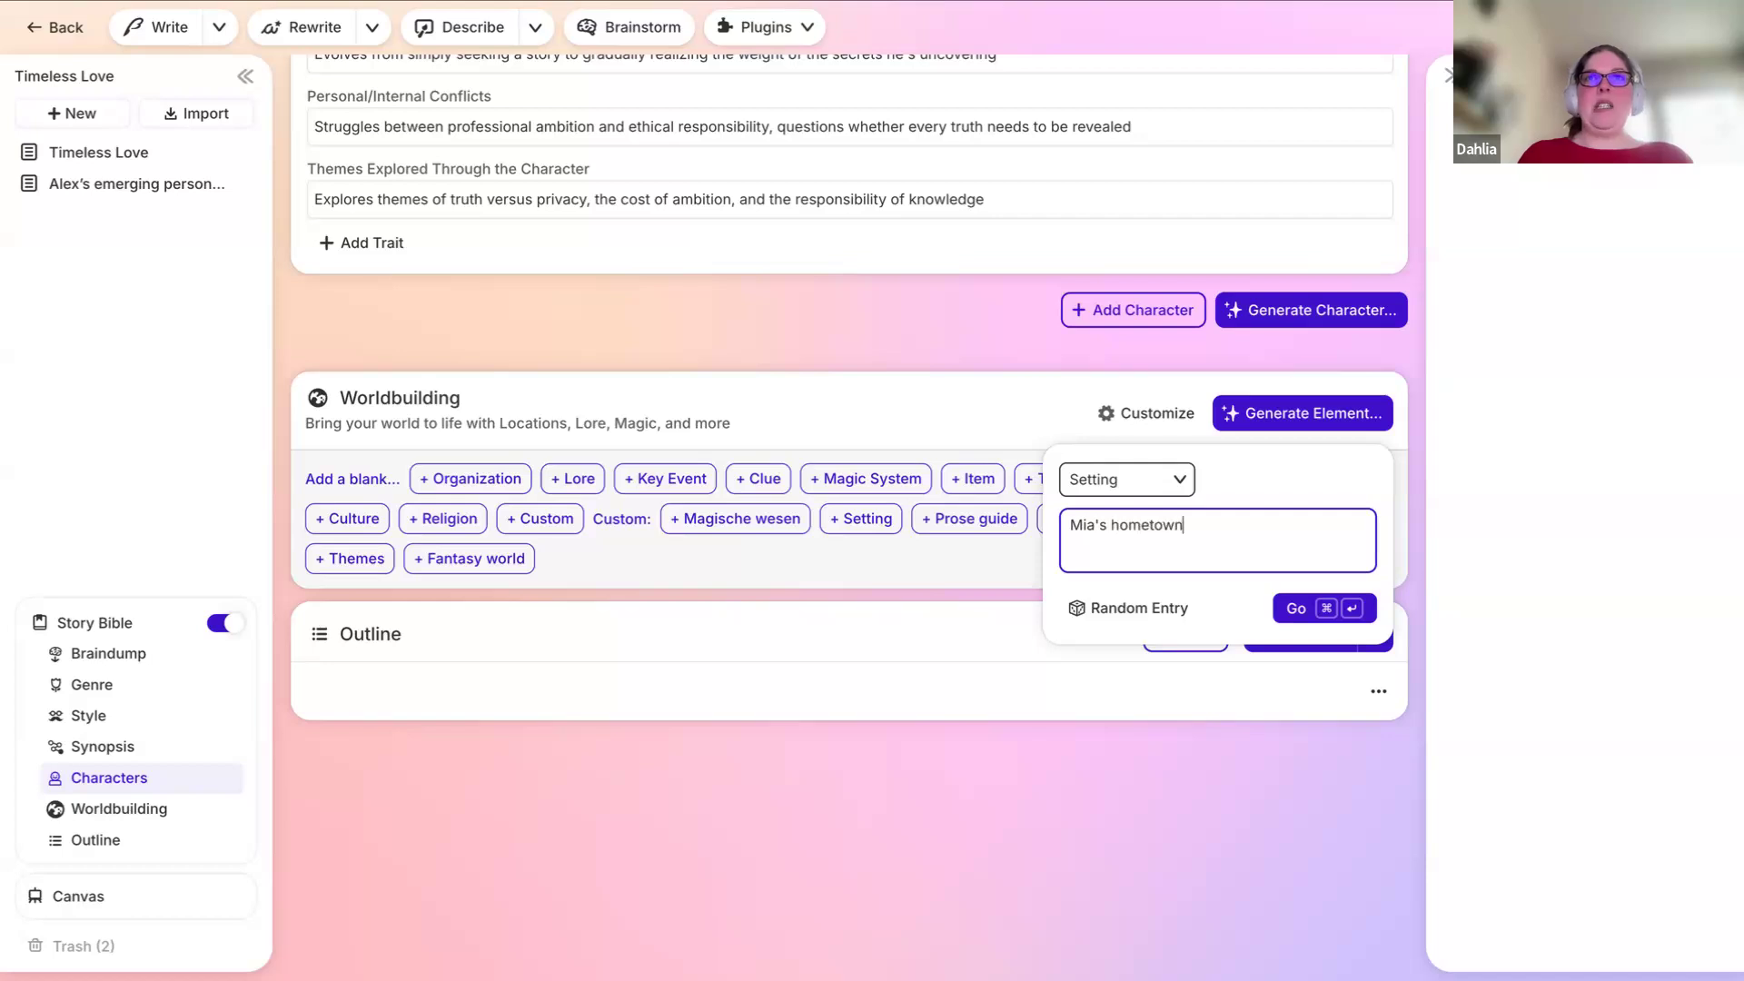
click(1294, 617)
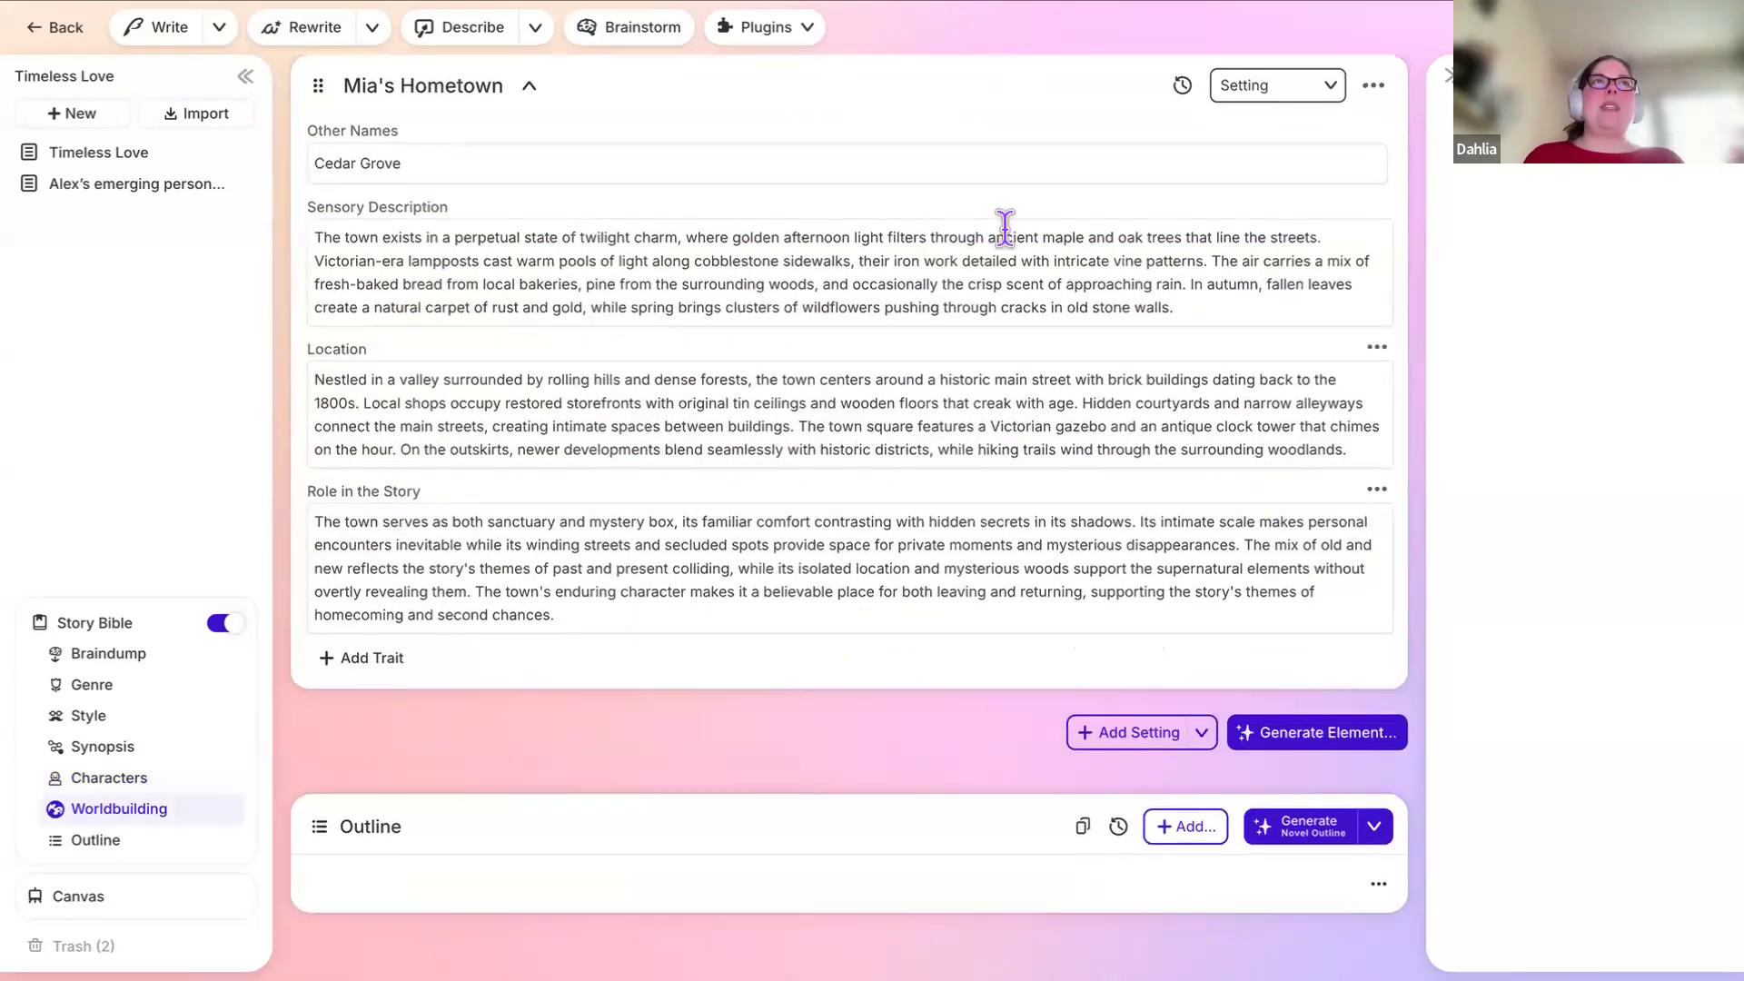
Step: Check the usage options of the Mia's Hometown setting and of its Sensory Description trait, leaving both on Automatically
click(1373, 85)
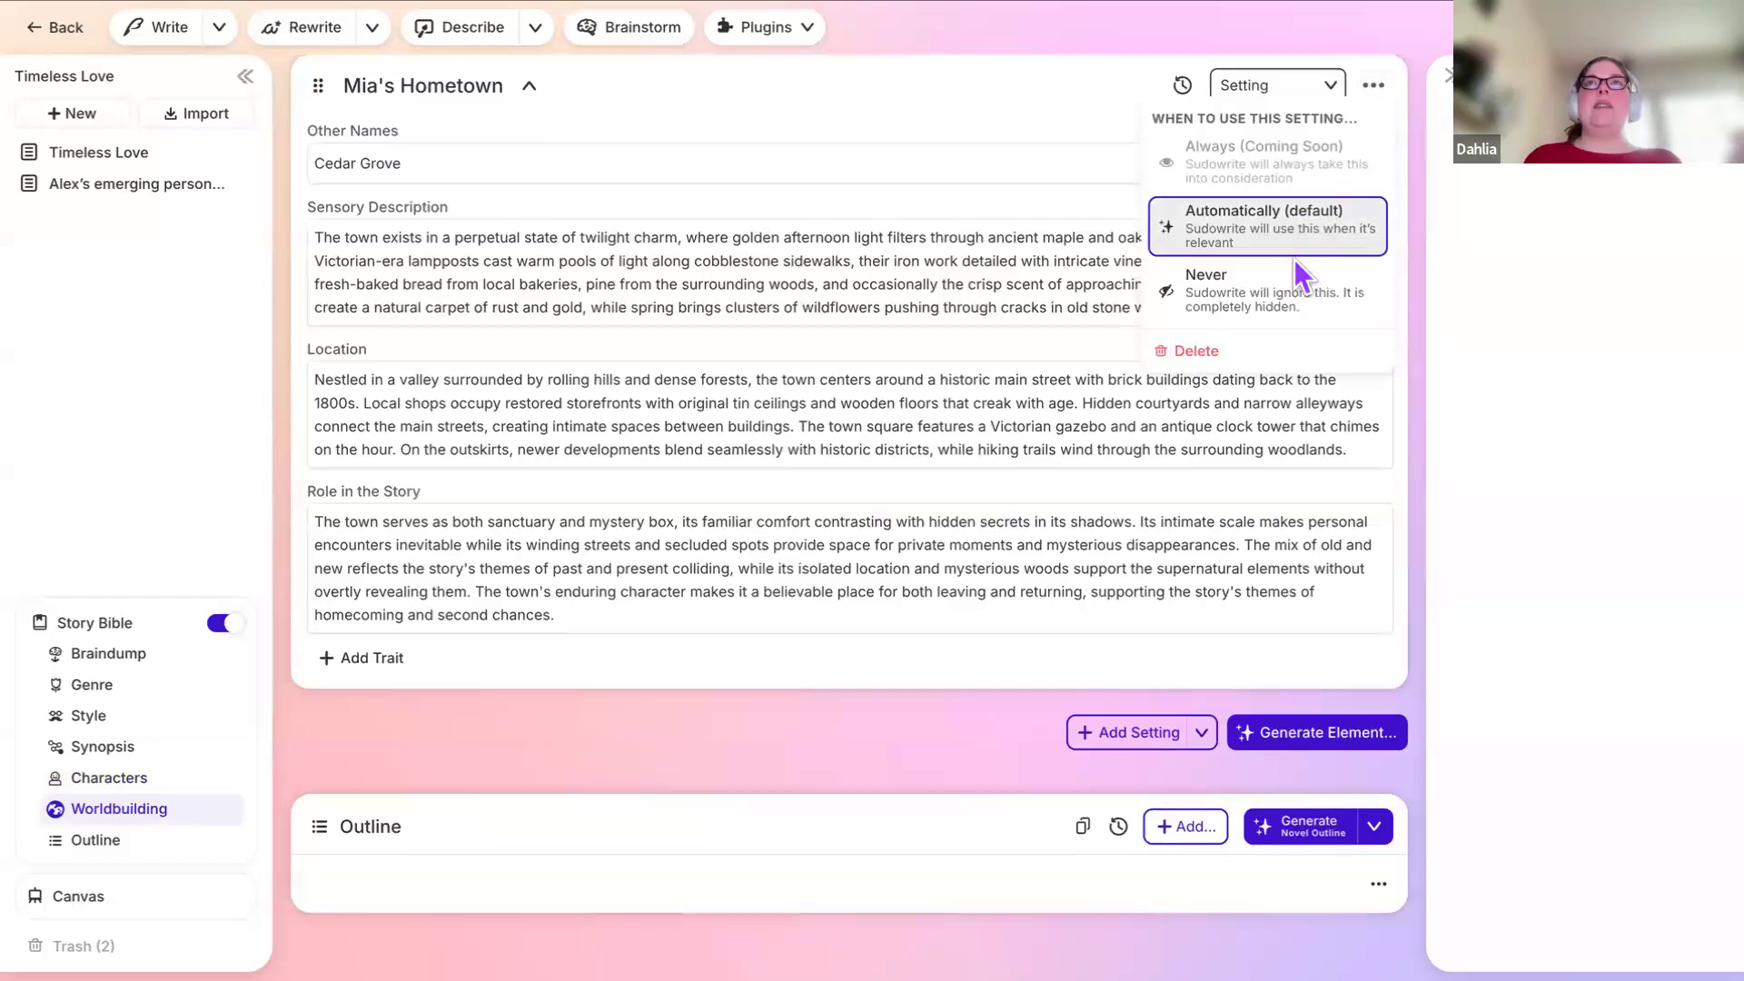
click(1066, 189)
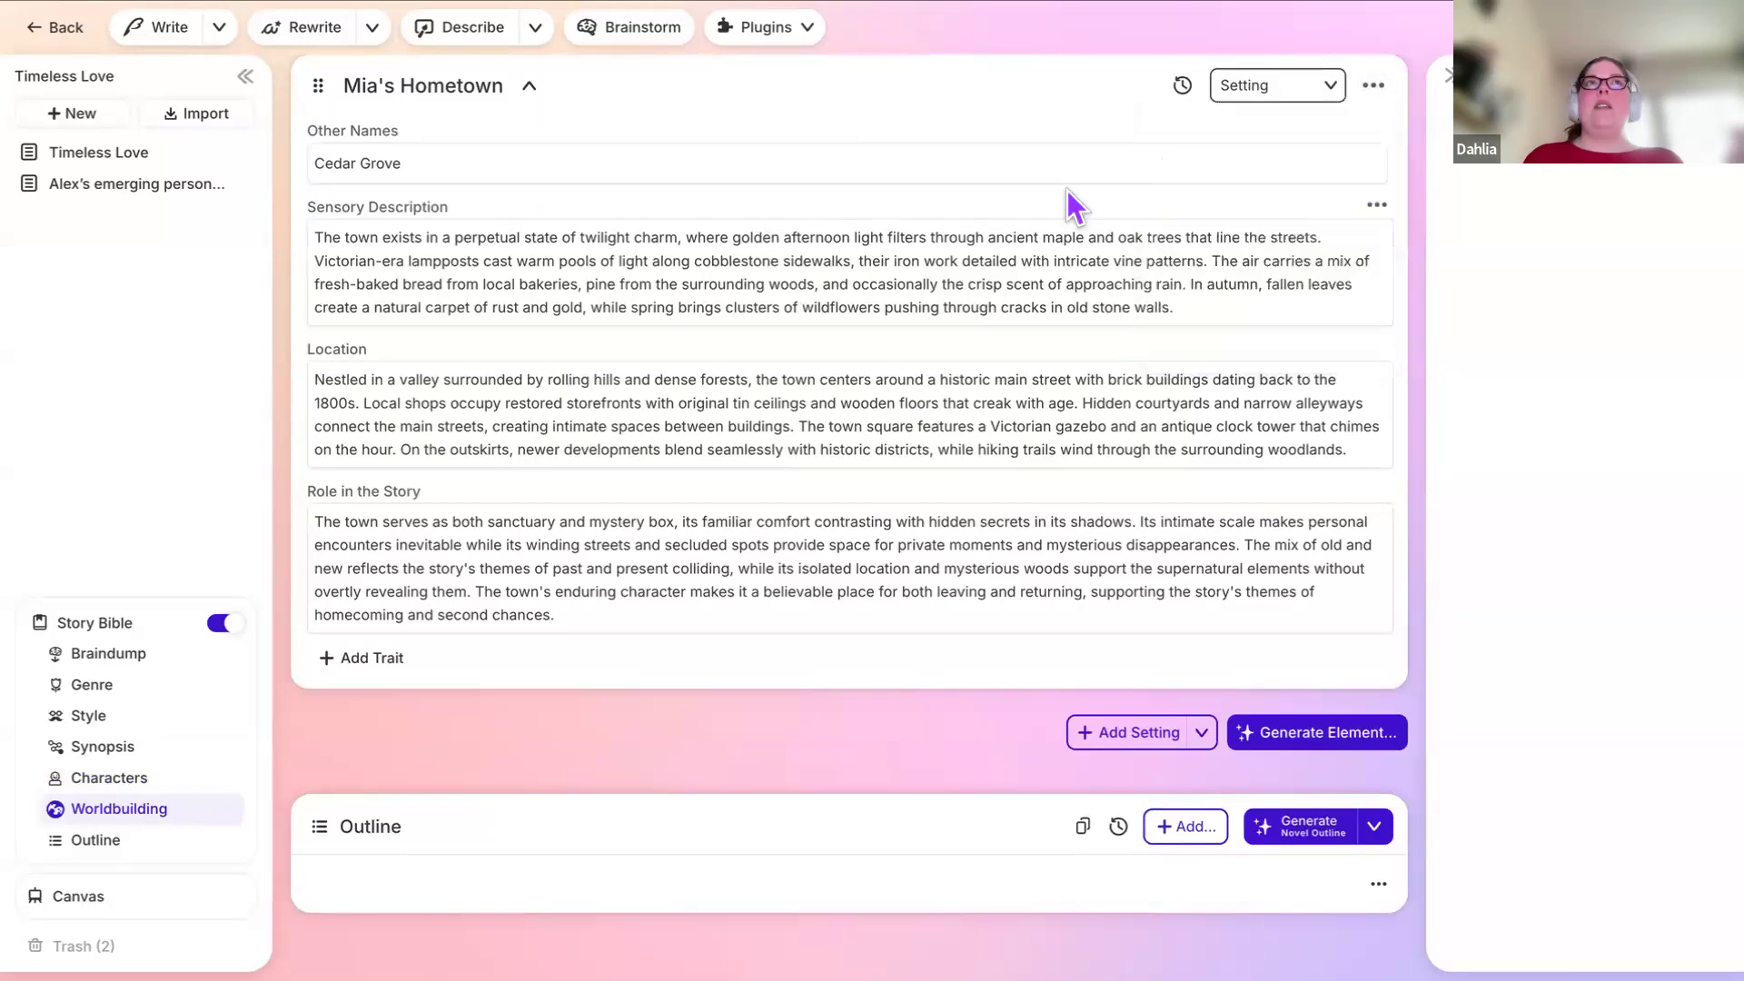
click(1377, 205)
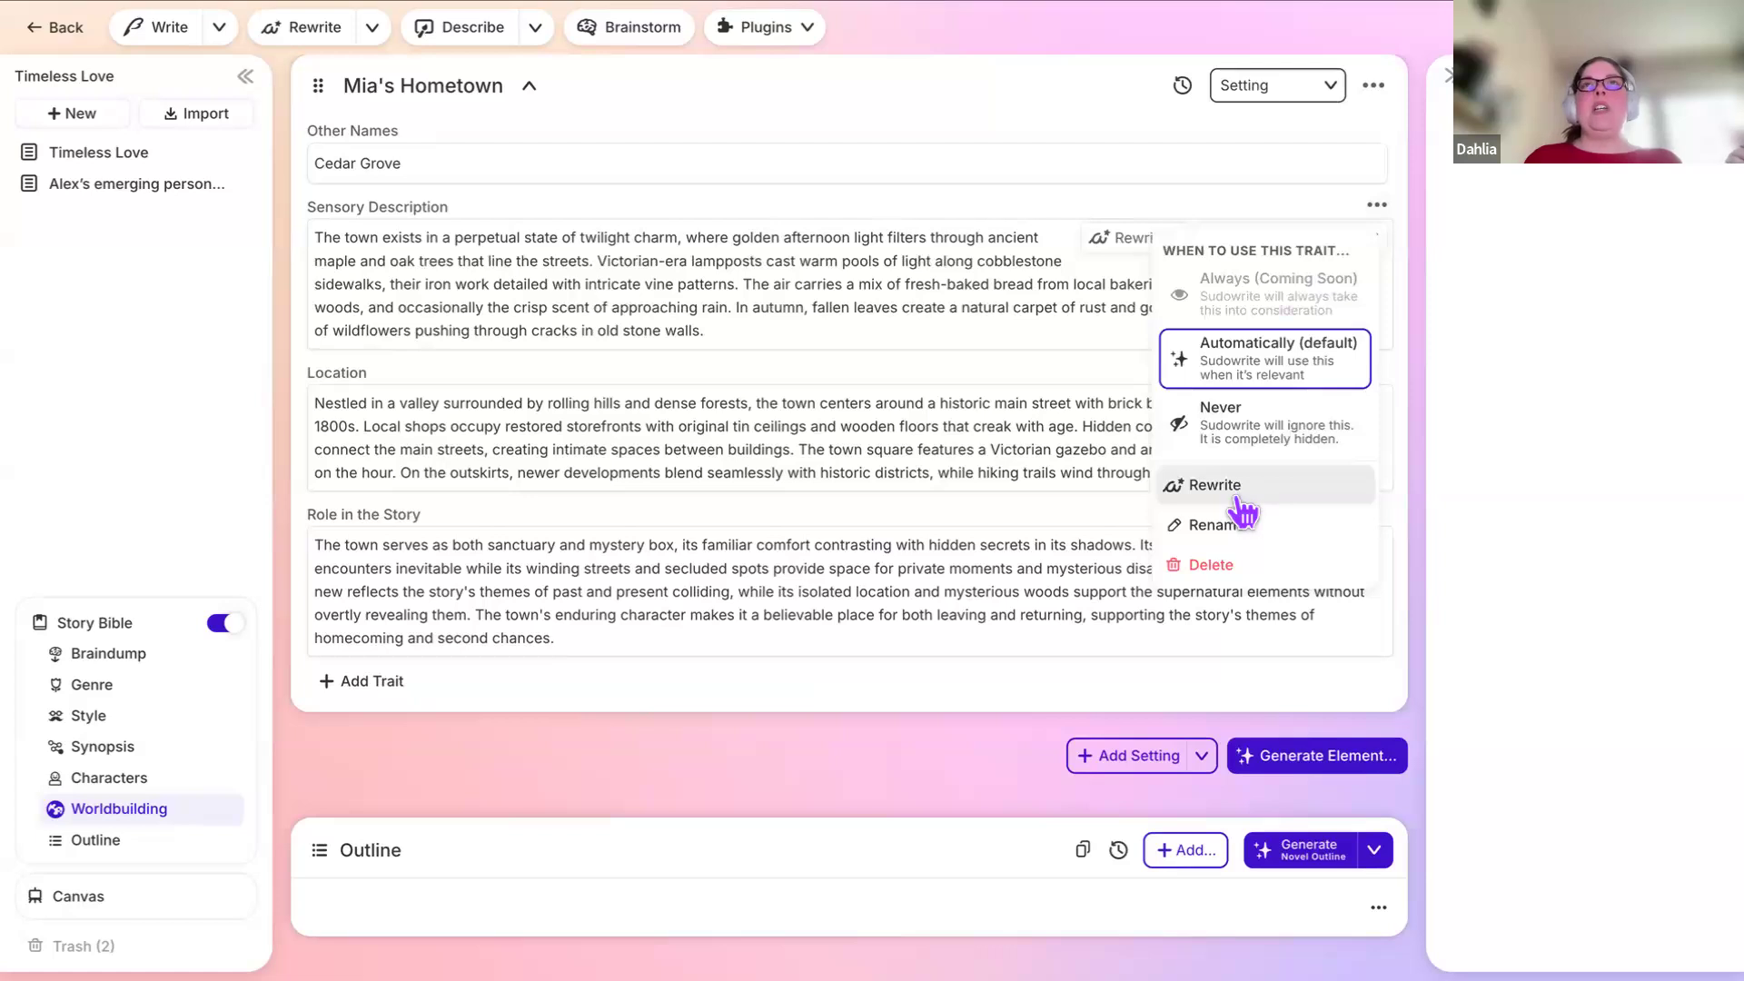
click(1024, 455)
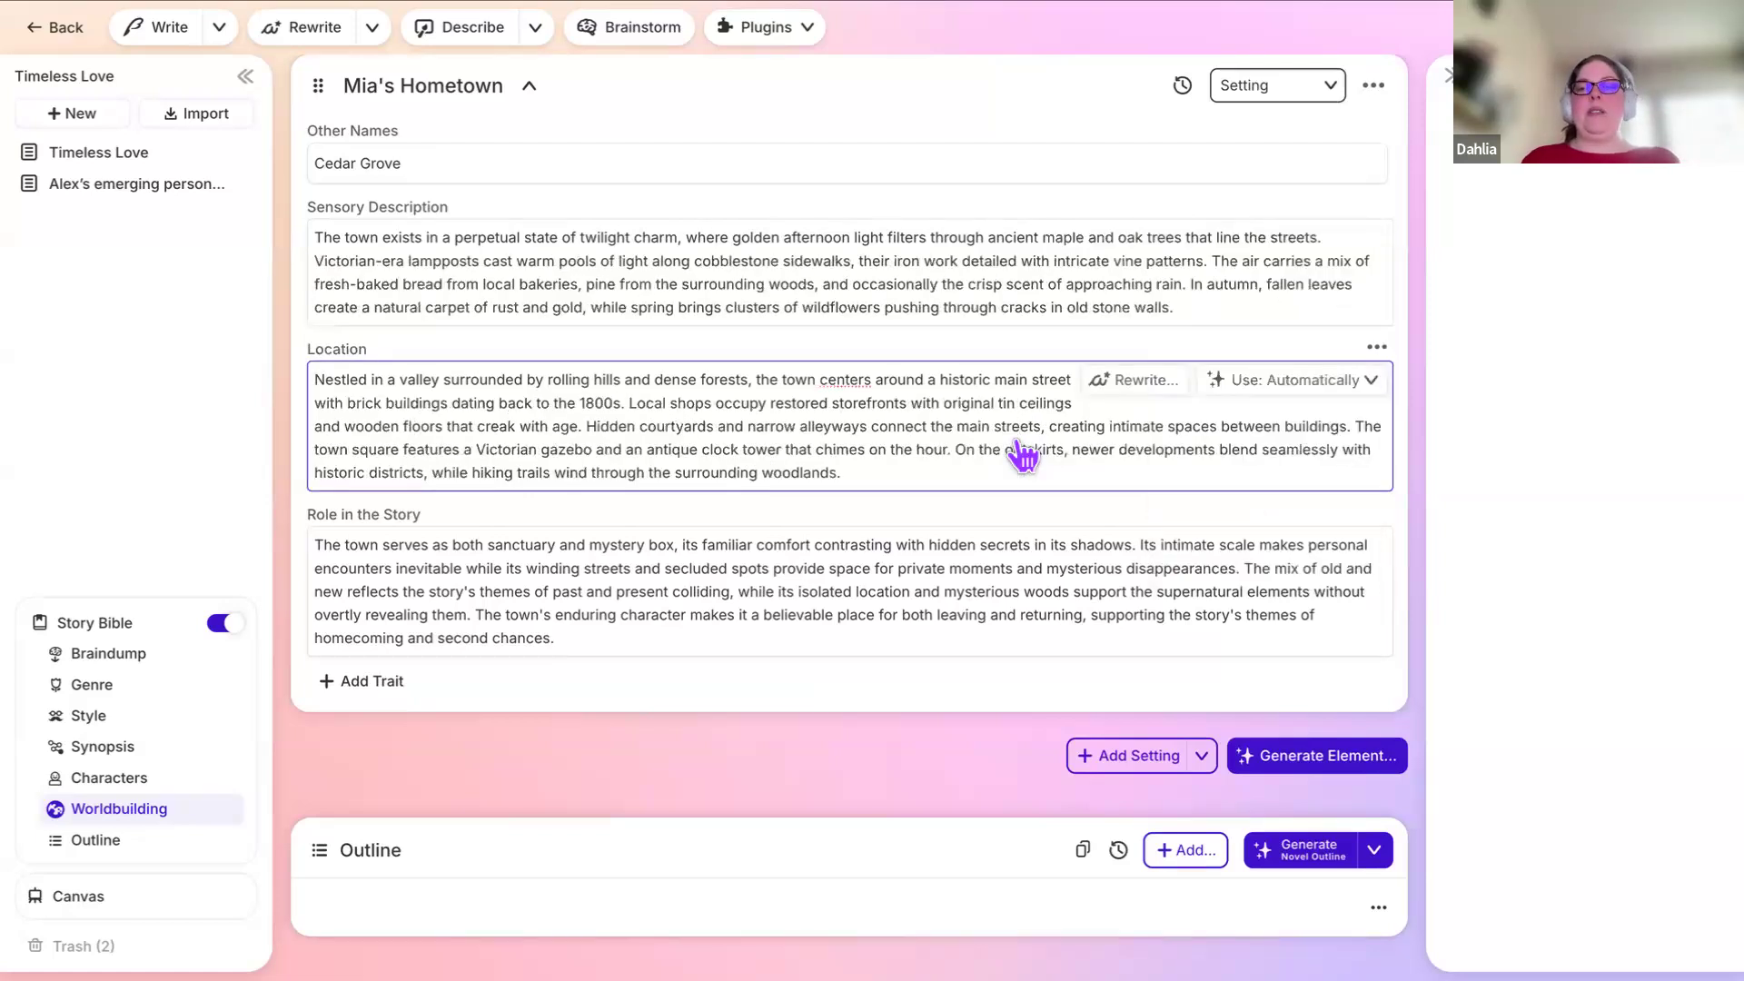
scroll(1024, 454, up, 3)
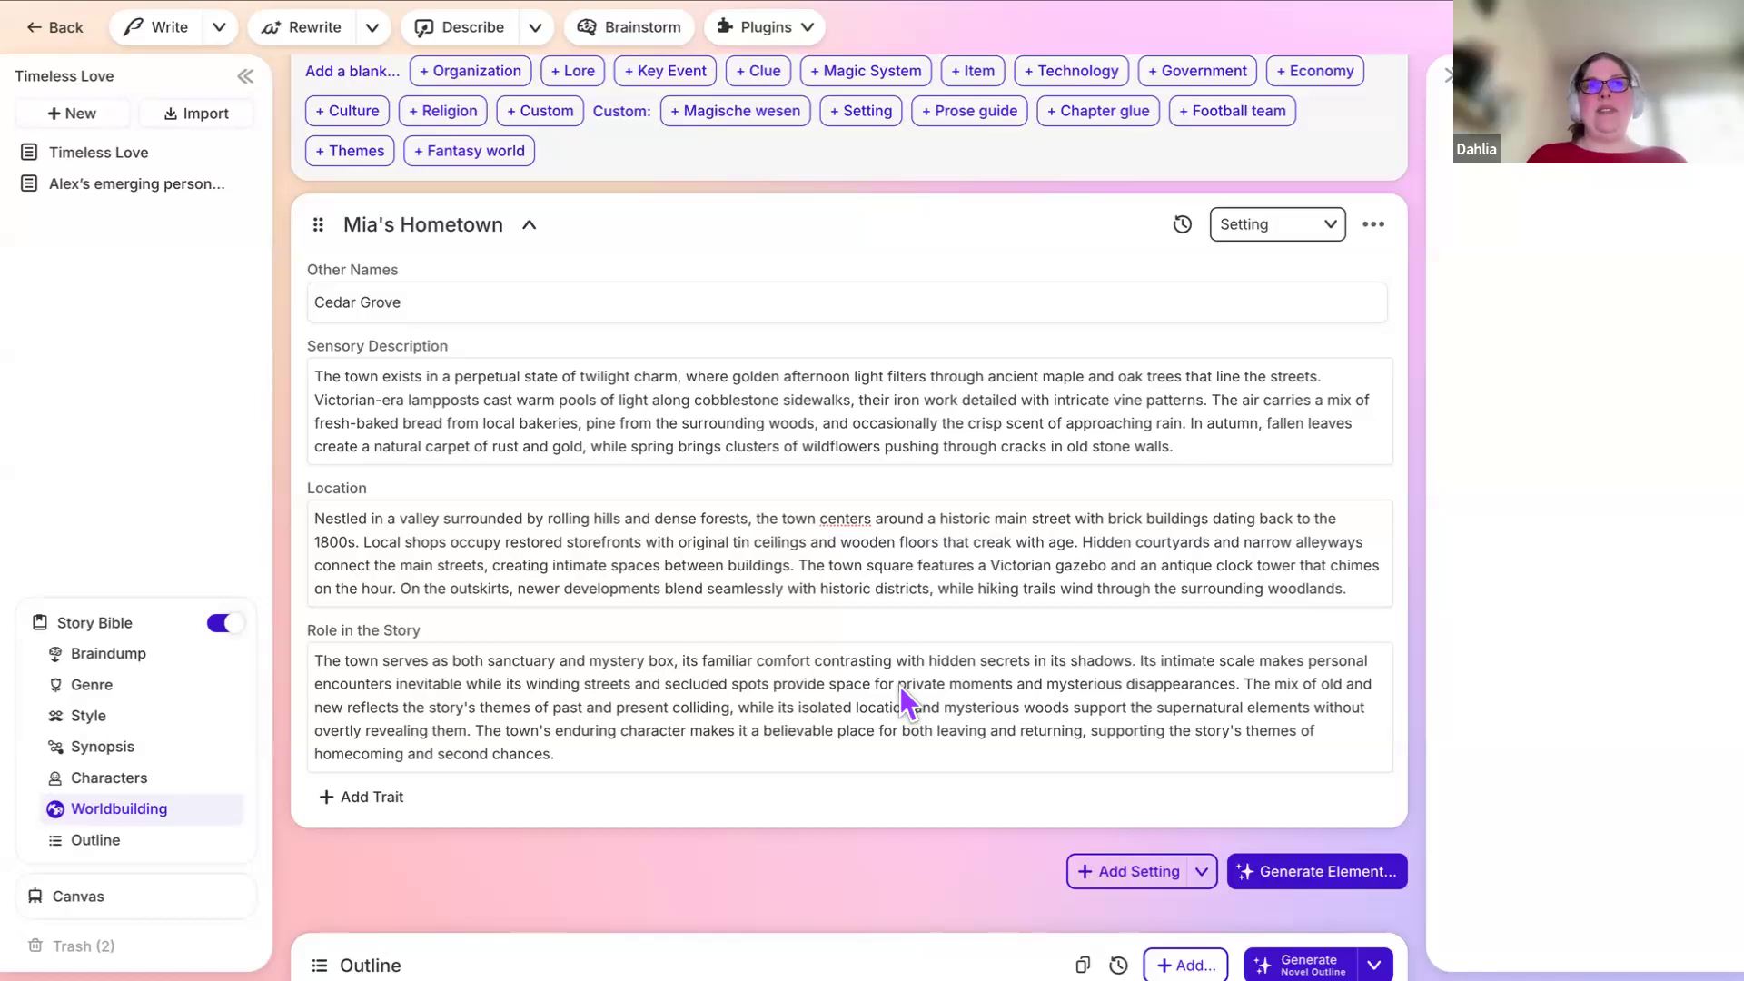
Step: Examine the Outline's extra options and its import dialog for files or pasted text, and close it without importing
scroll(872, 749, down, 5)
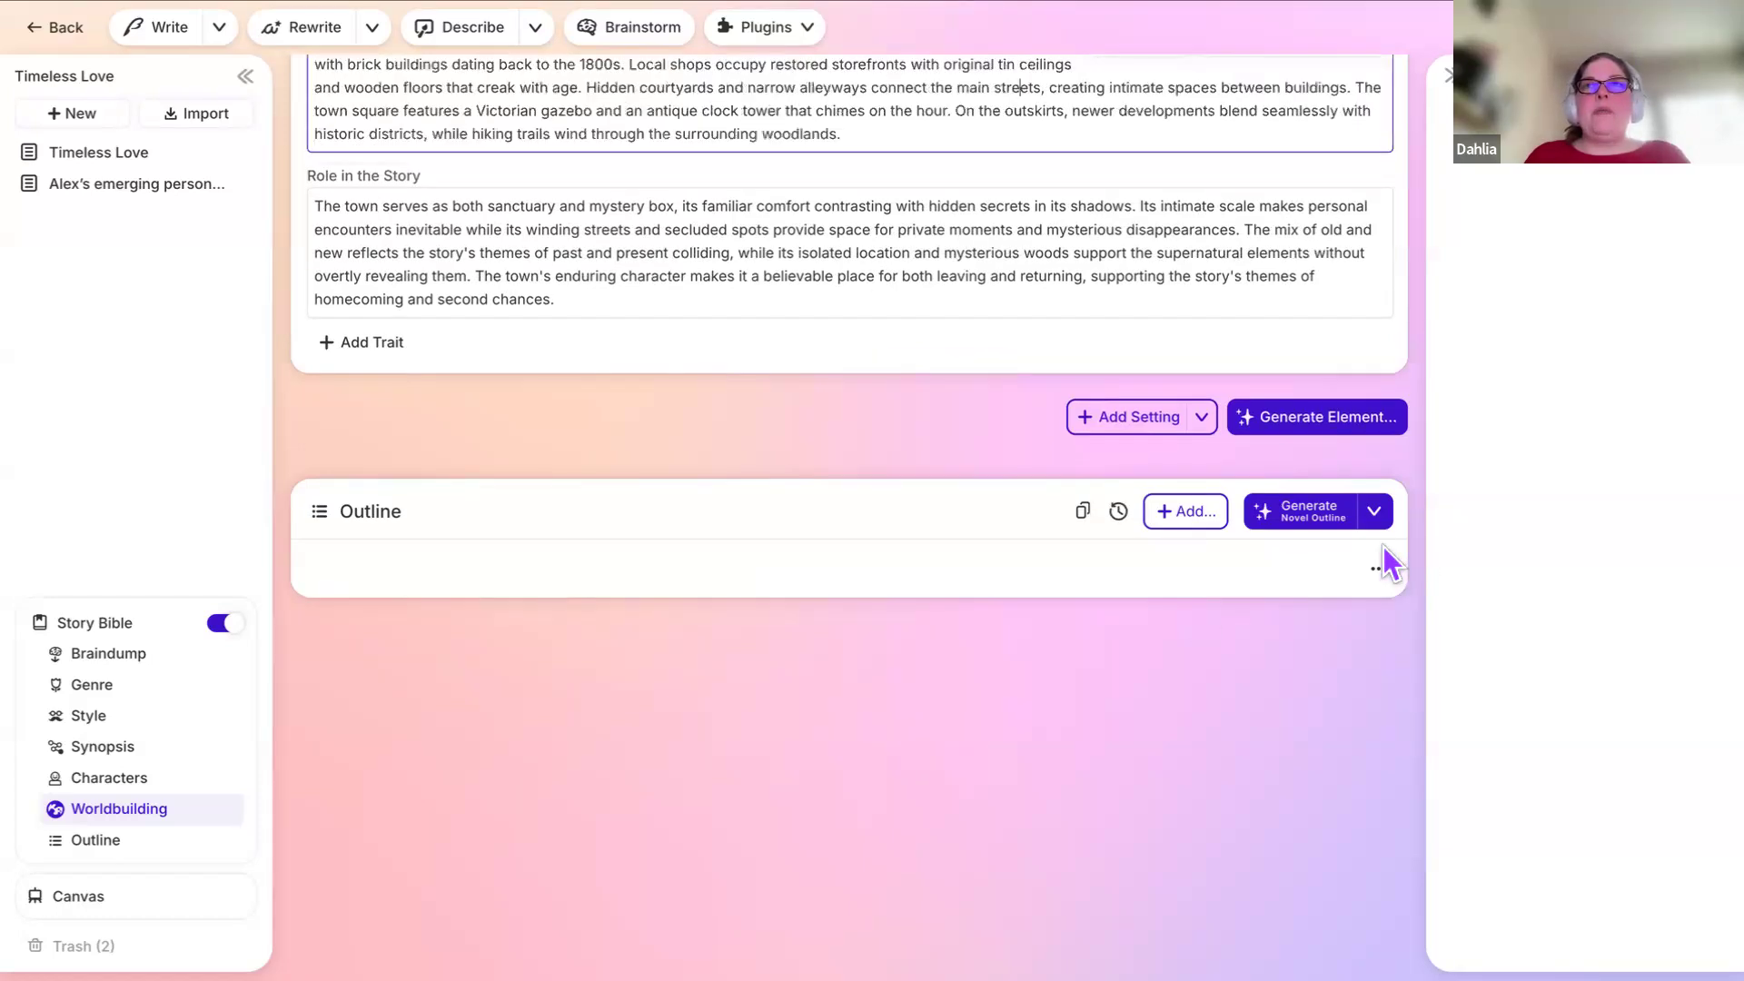
click(1379, 546)
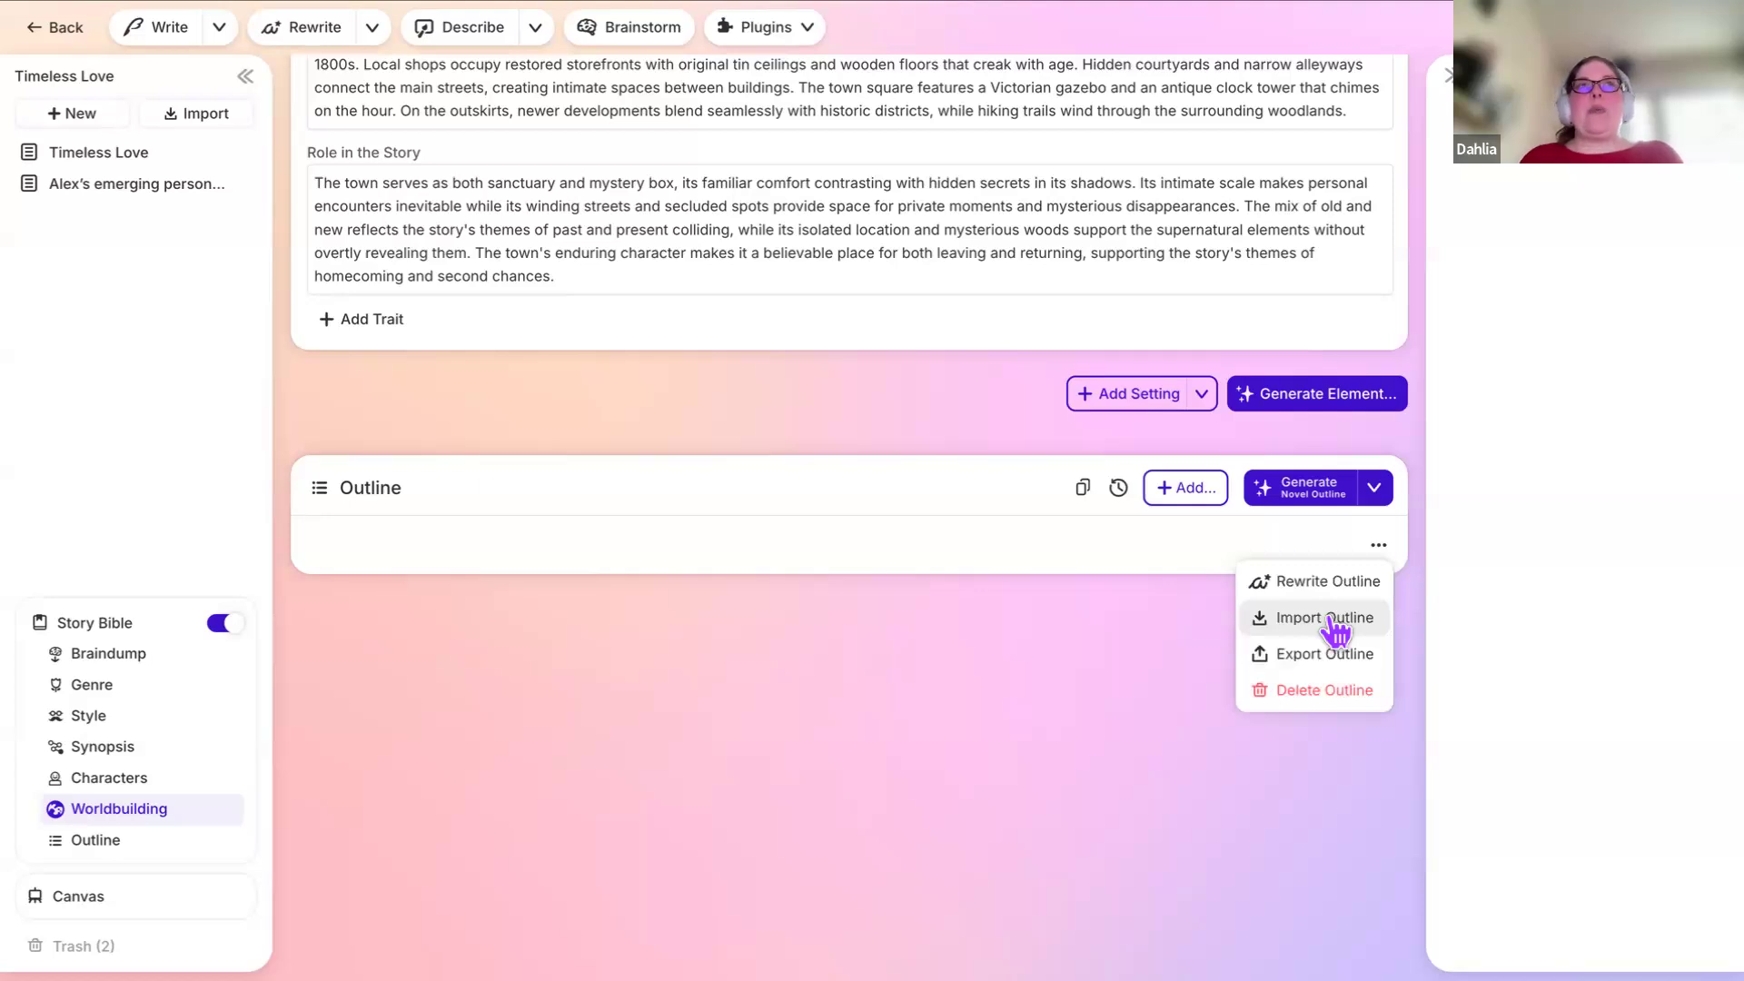
click(1011, 679)
scroll(1011, 679, up, 2)
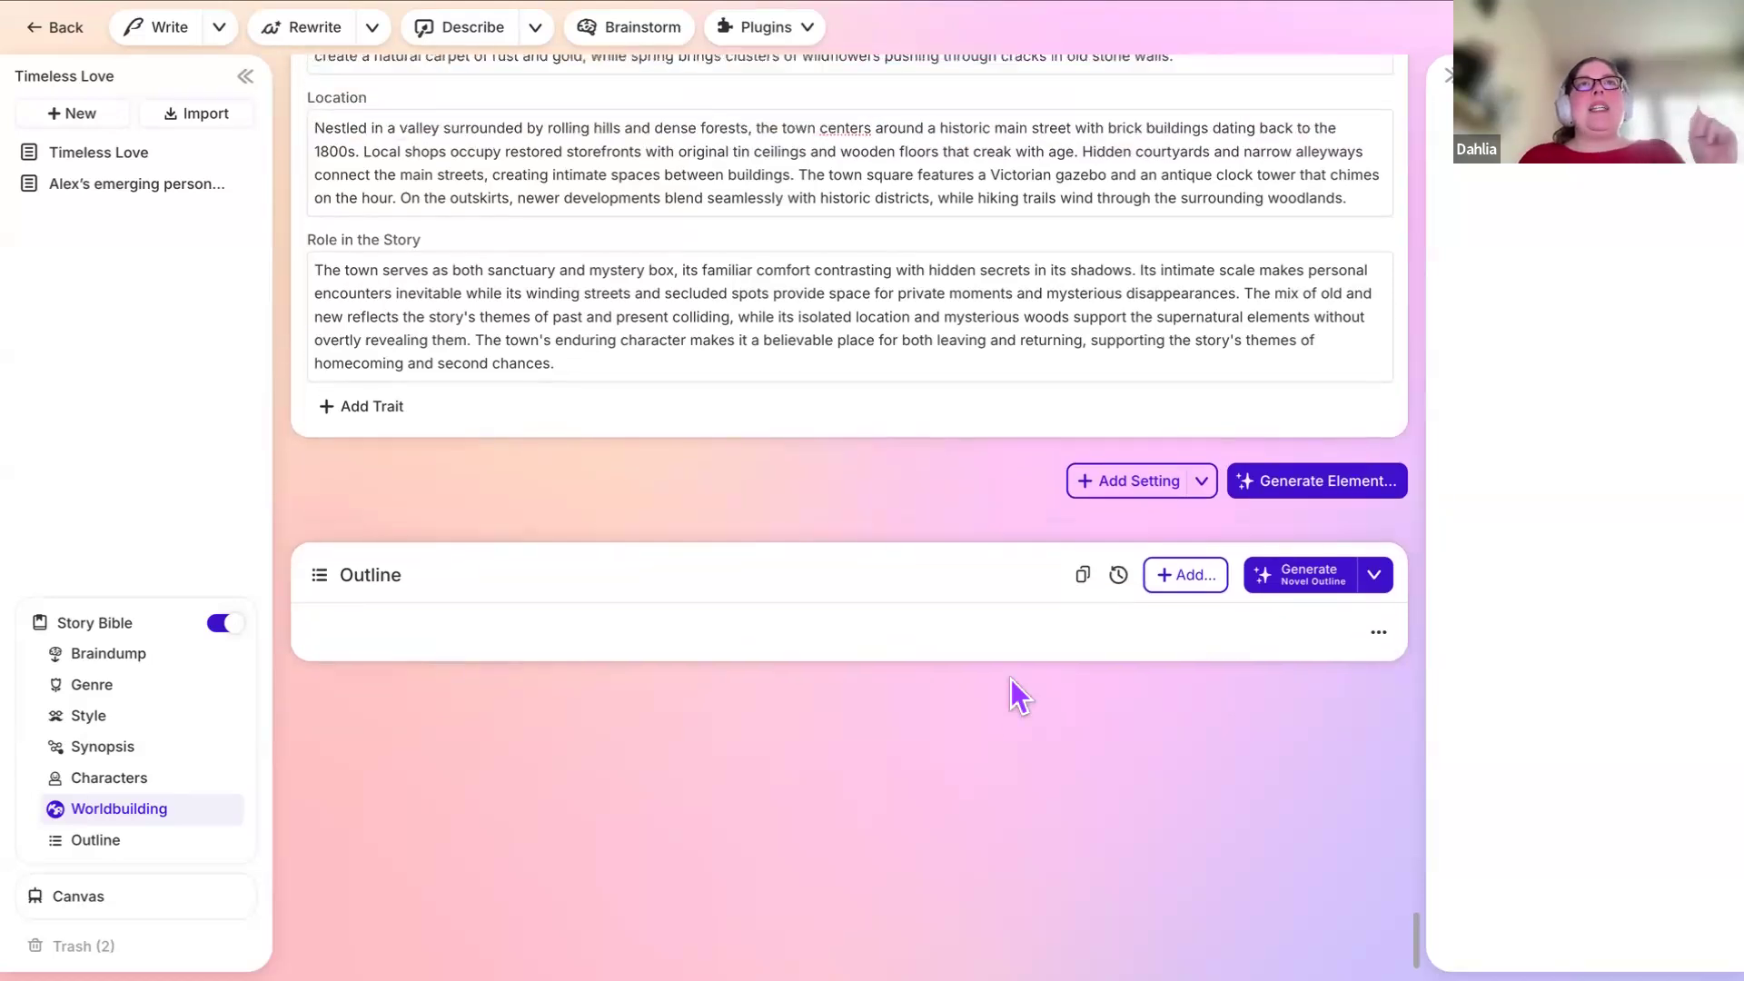
scroll(1012, 679, up, 9)
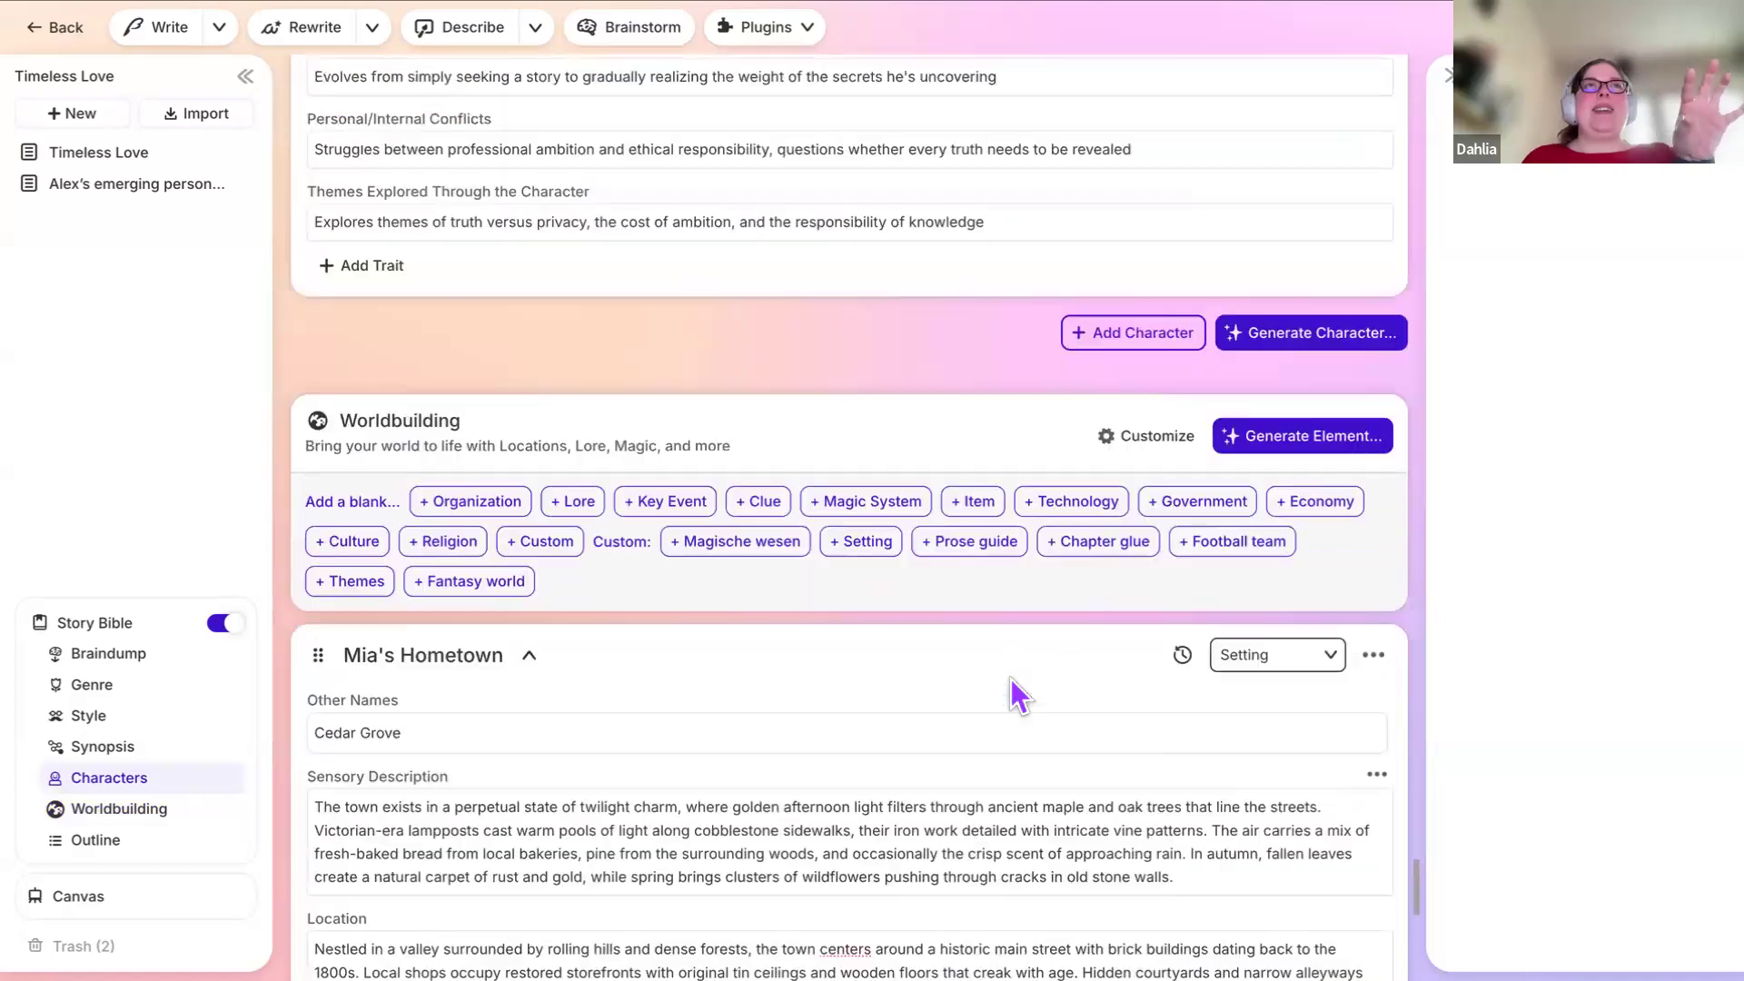
scroll(1013, 690, up, 7)
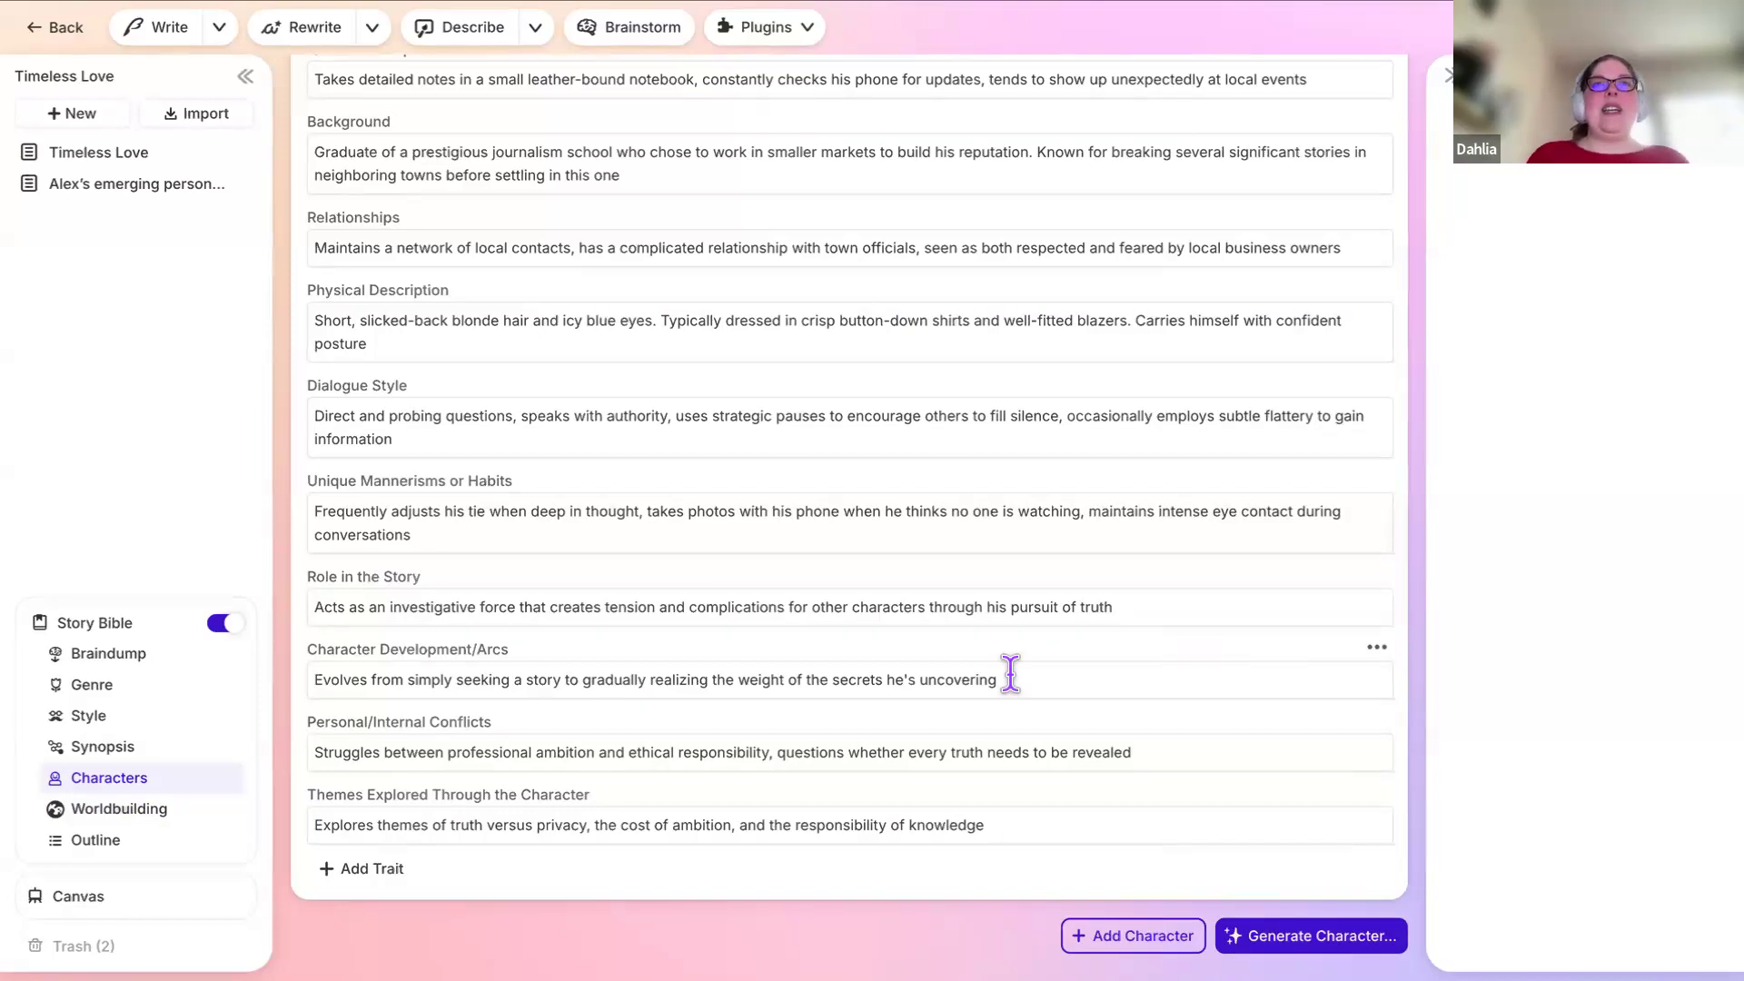
scroll(1010, 679, down, 7)
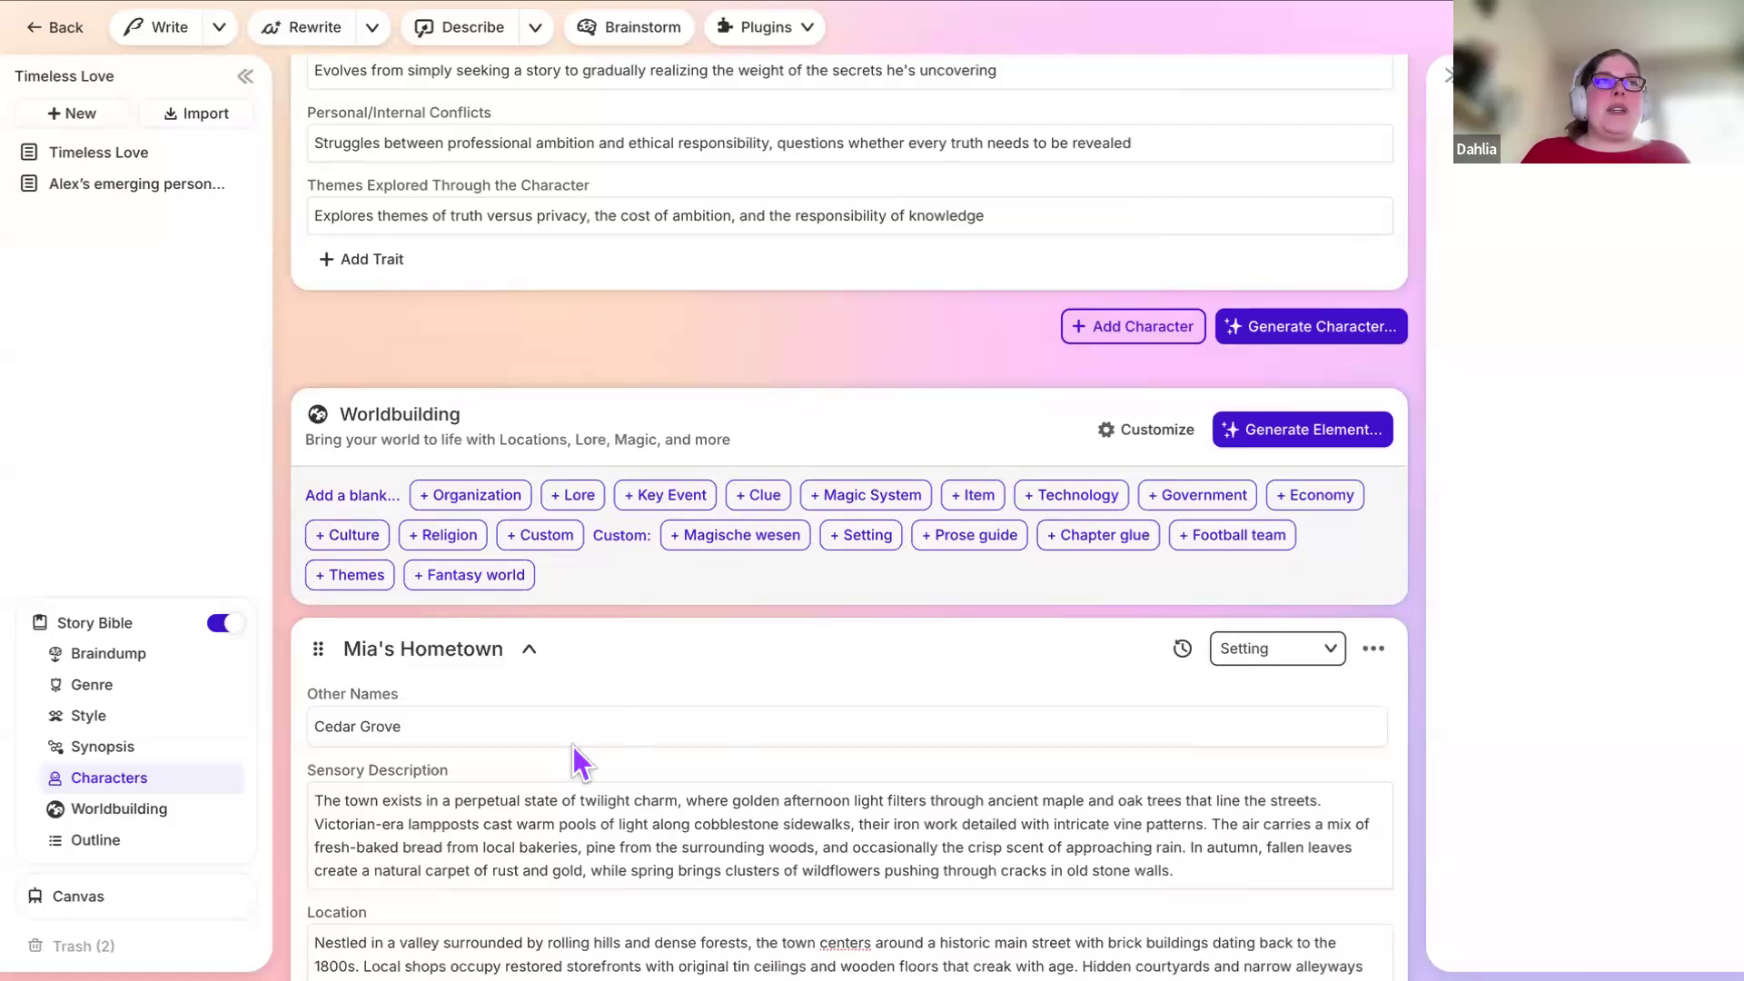
scroll(574, 747, down, 10)
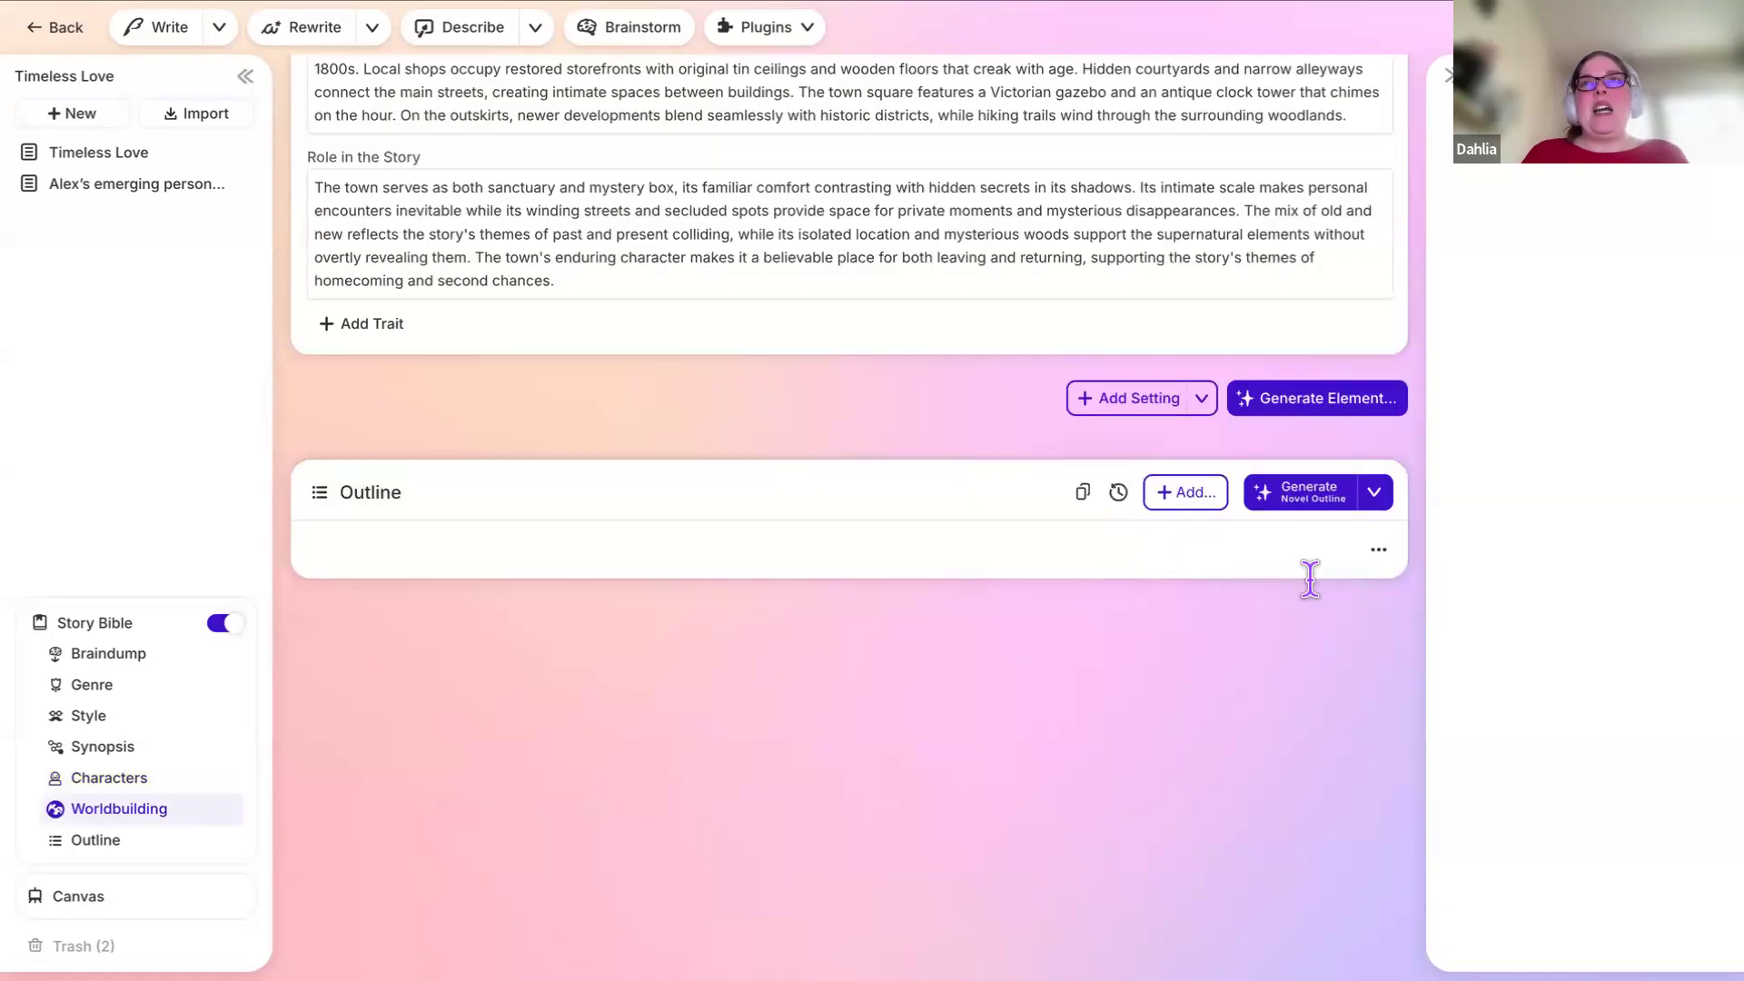
click(1378, 549)
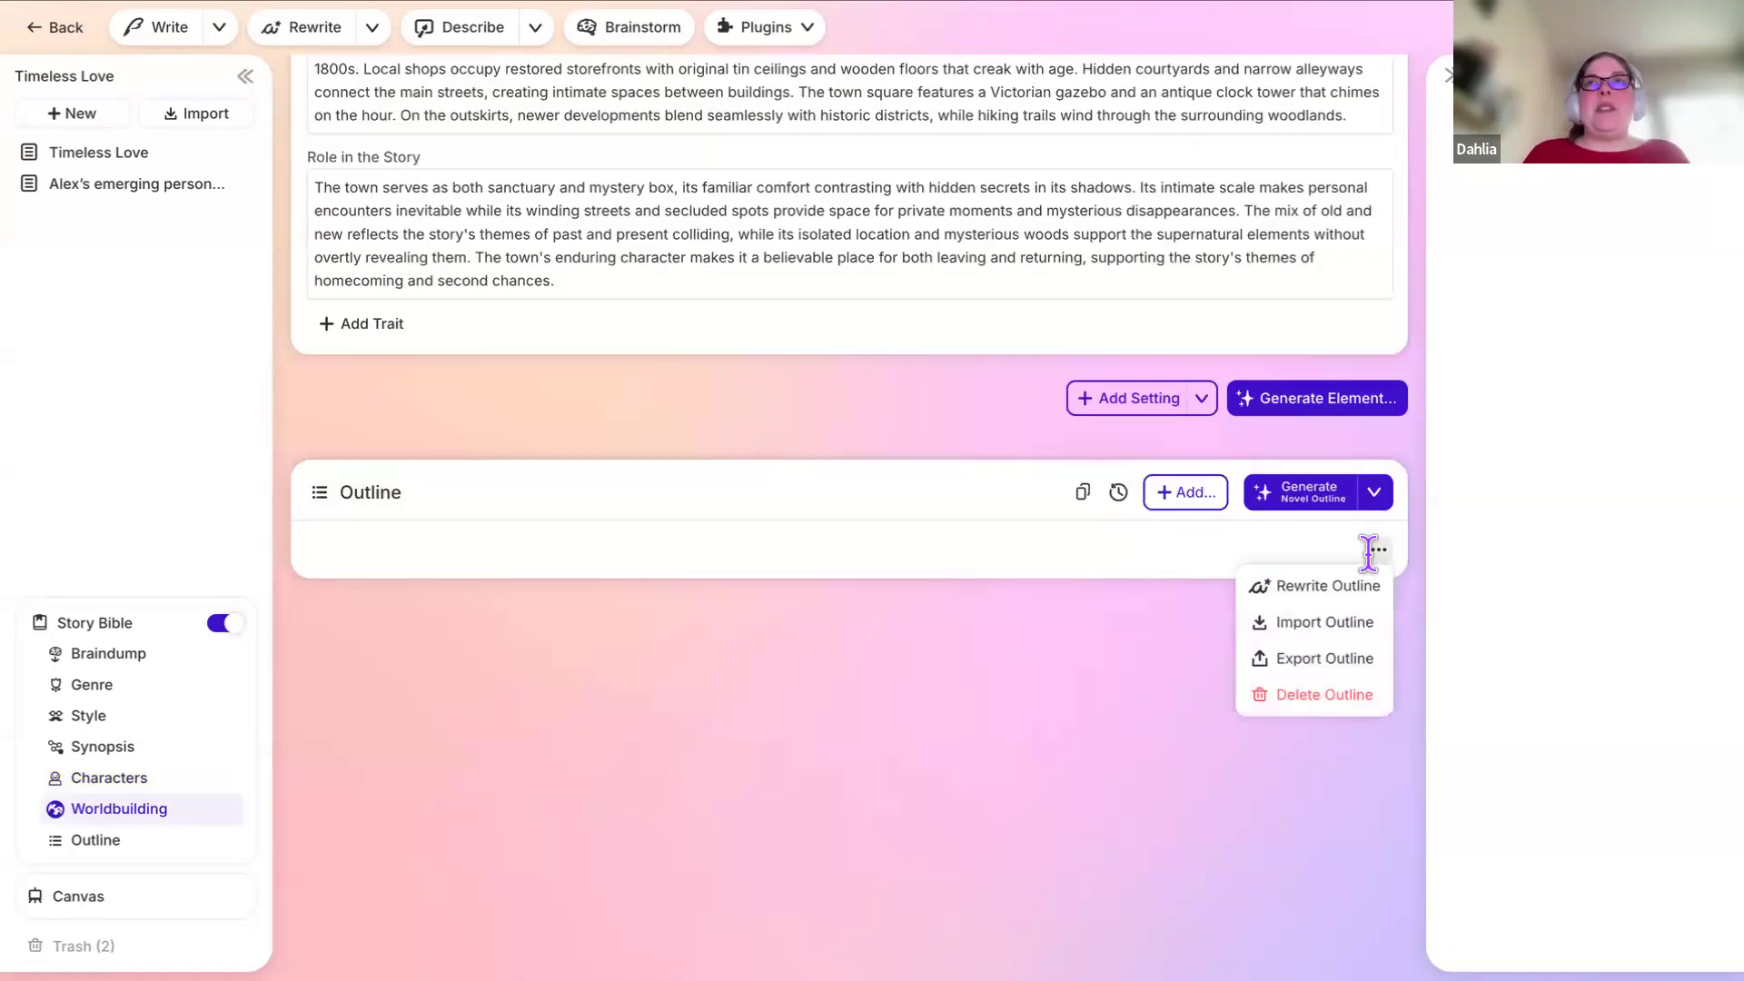
click(1322, 629)
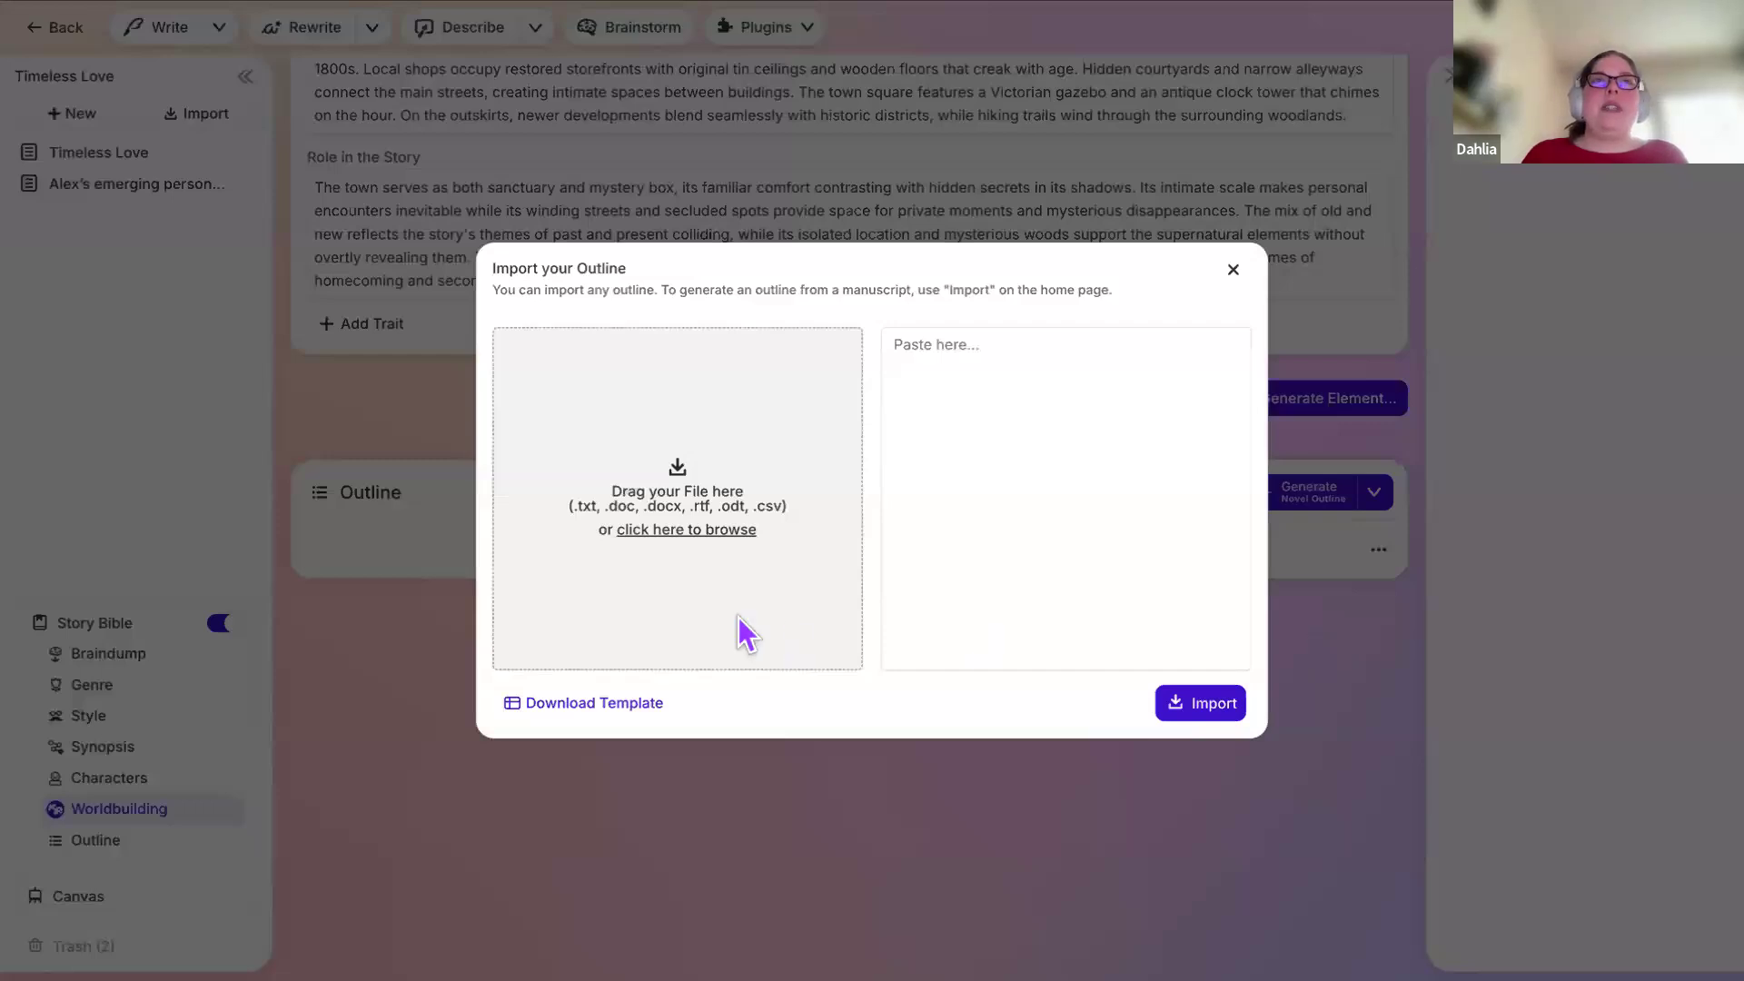
click(952, 502)
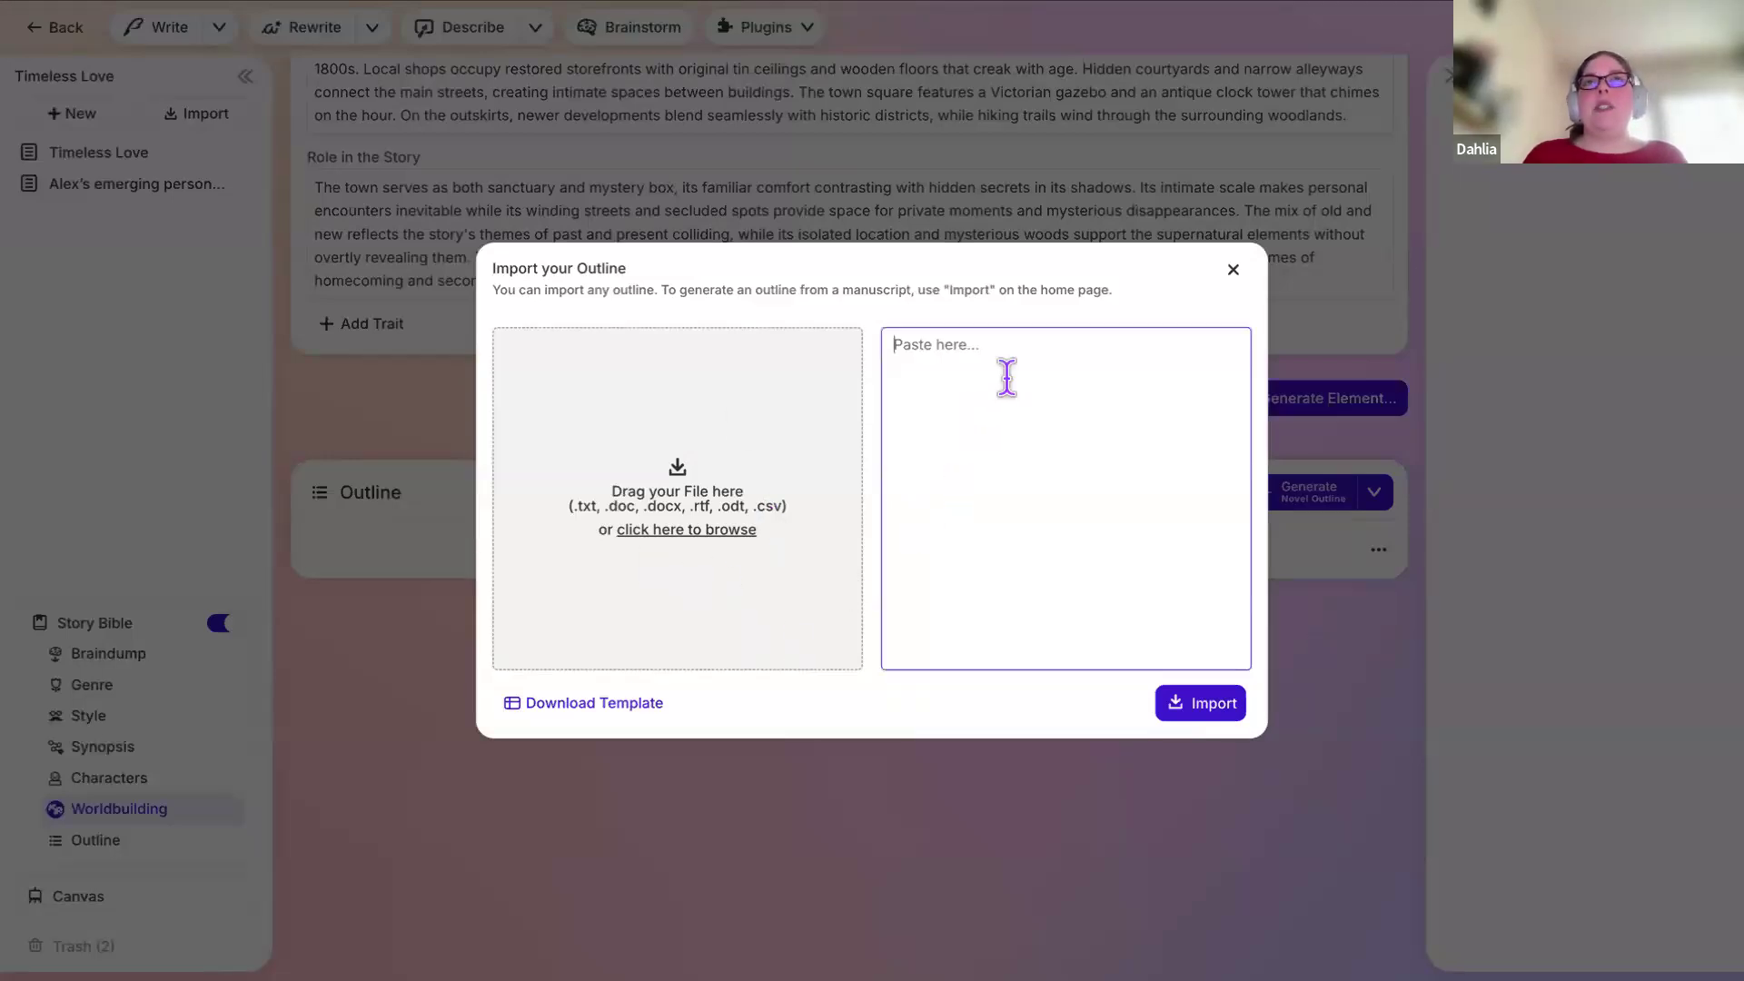
click(1234, 269)
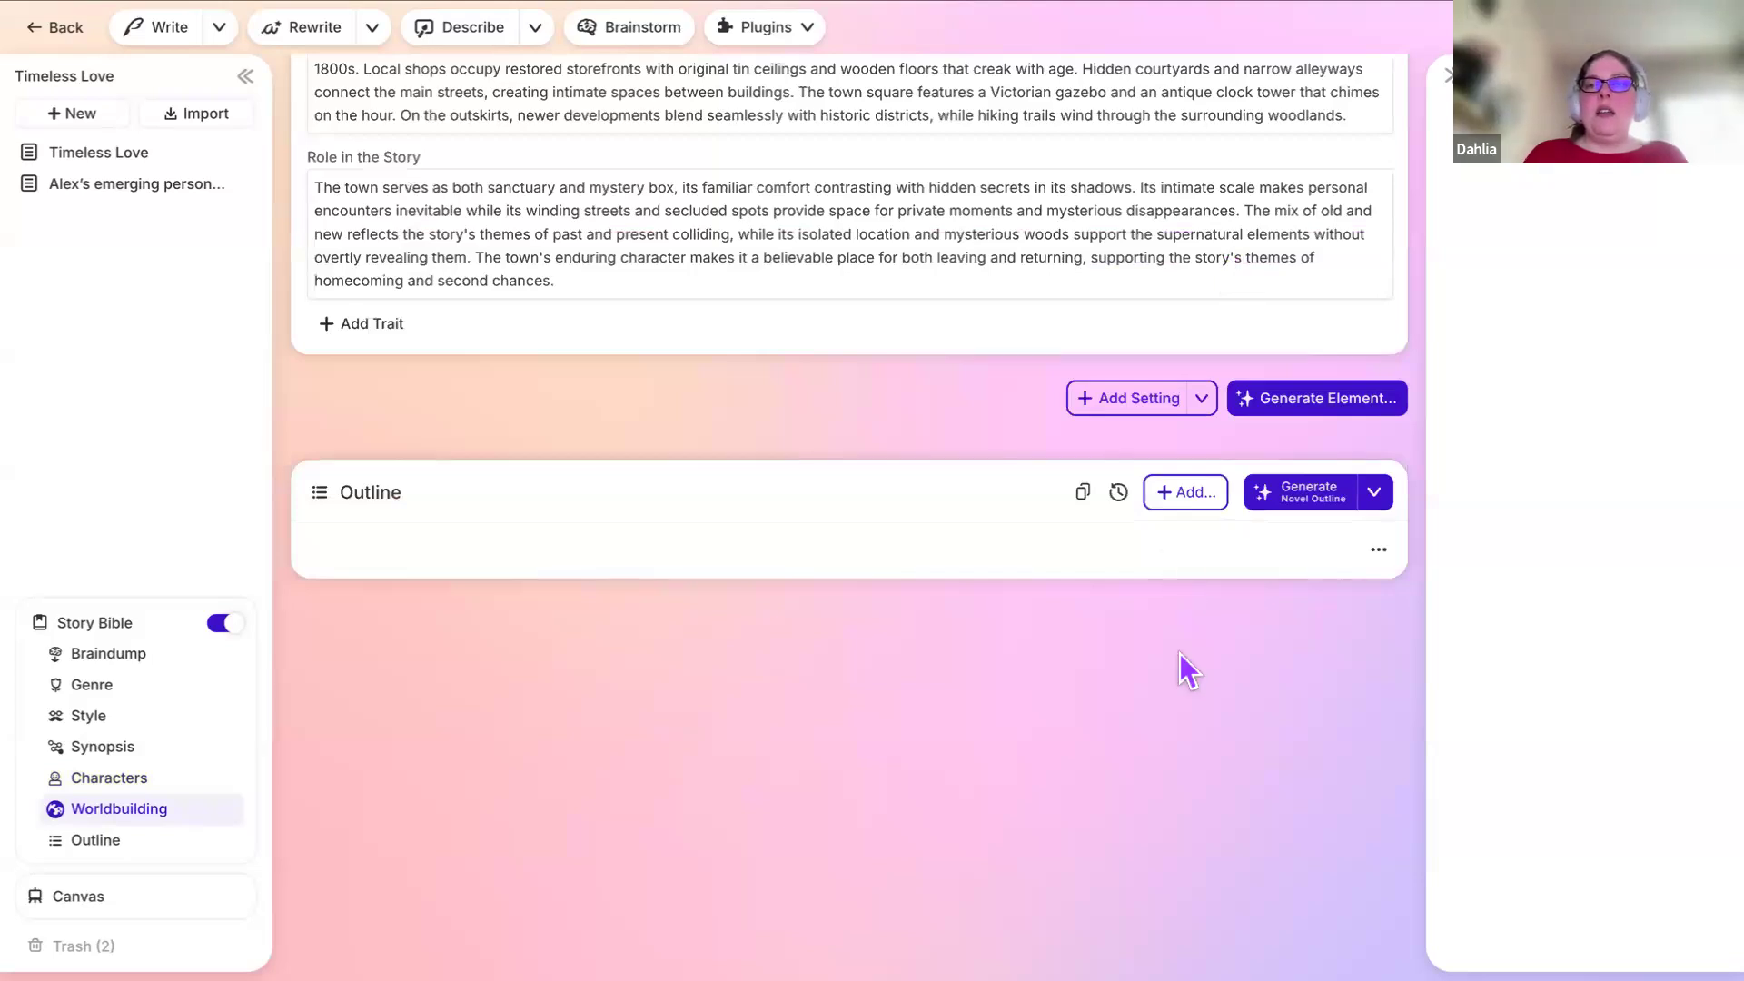
Step: View the options for adding a chapter or act at the beginning or end of the Outline, without adding one
click(1179, 495)
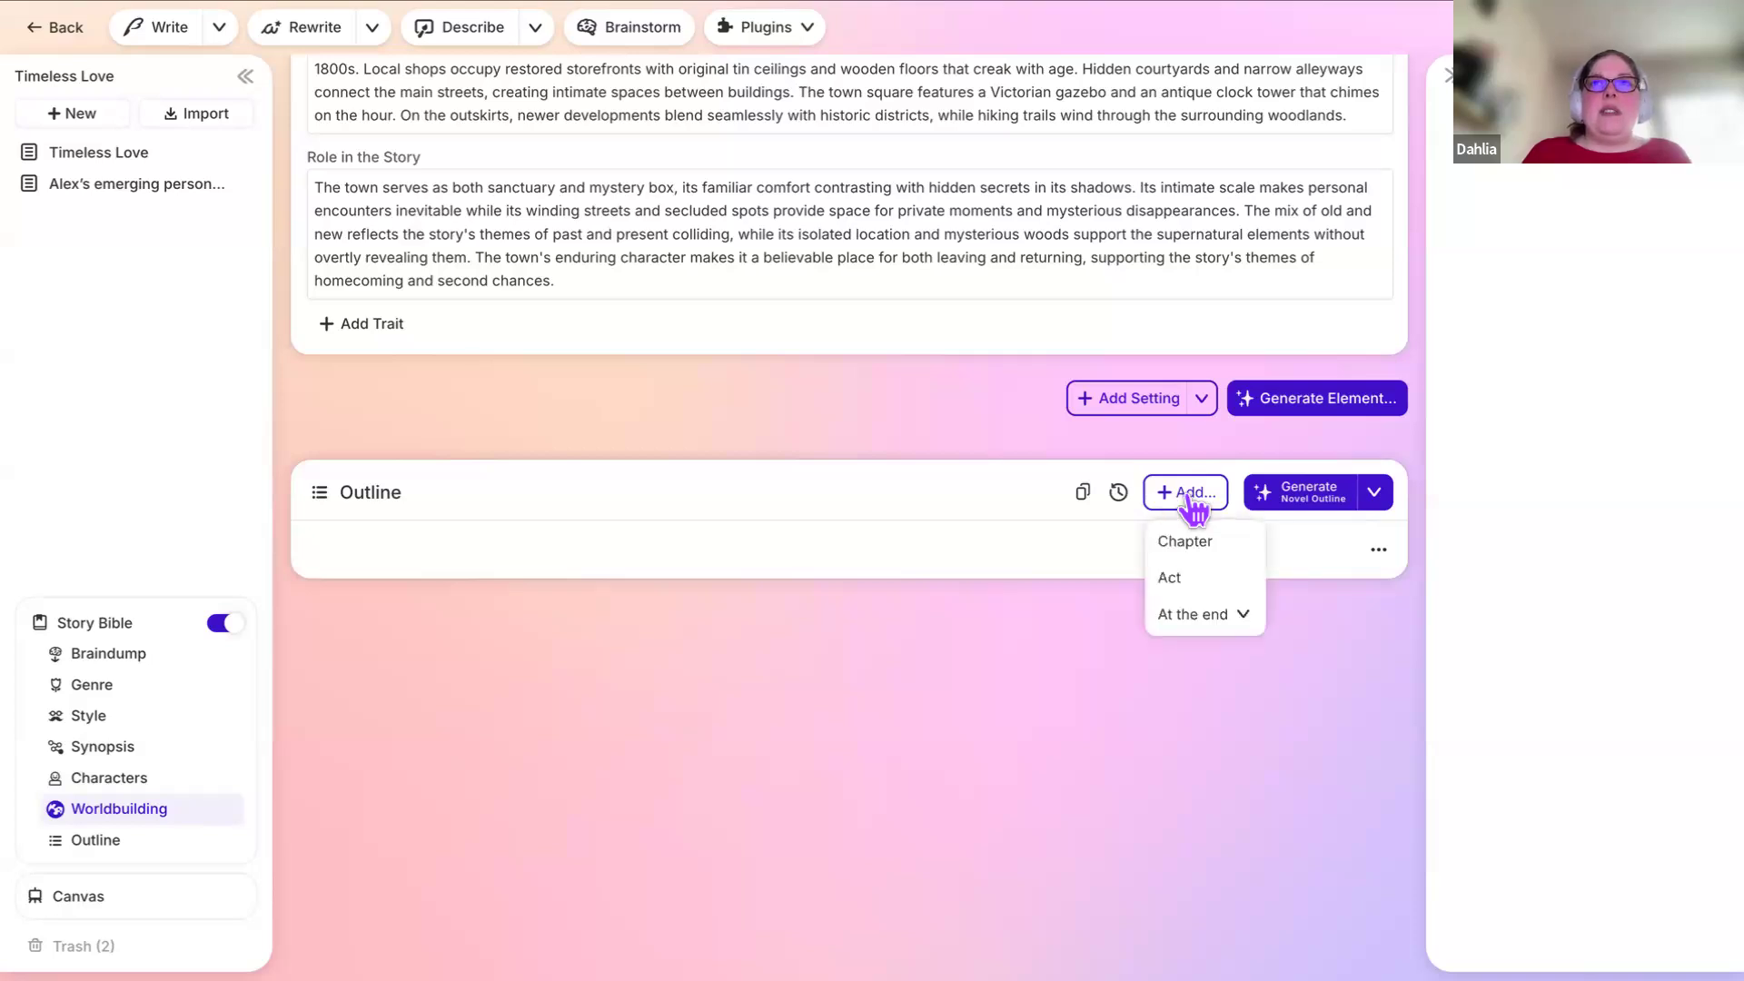
click(1250, 625)
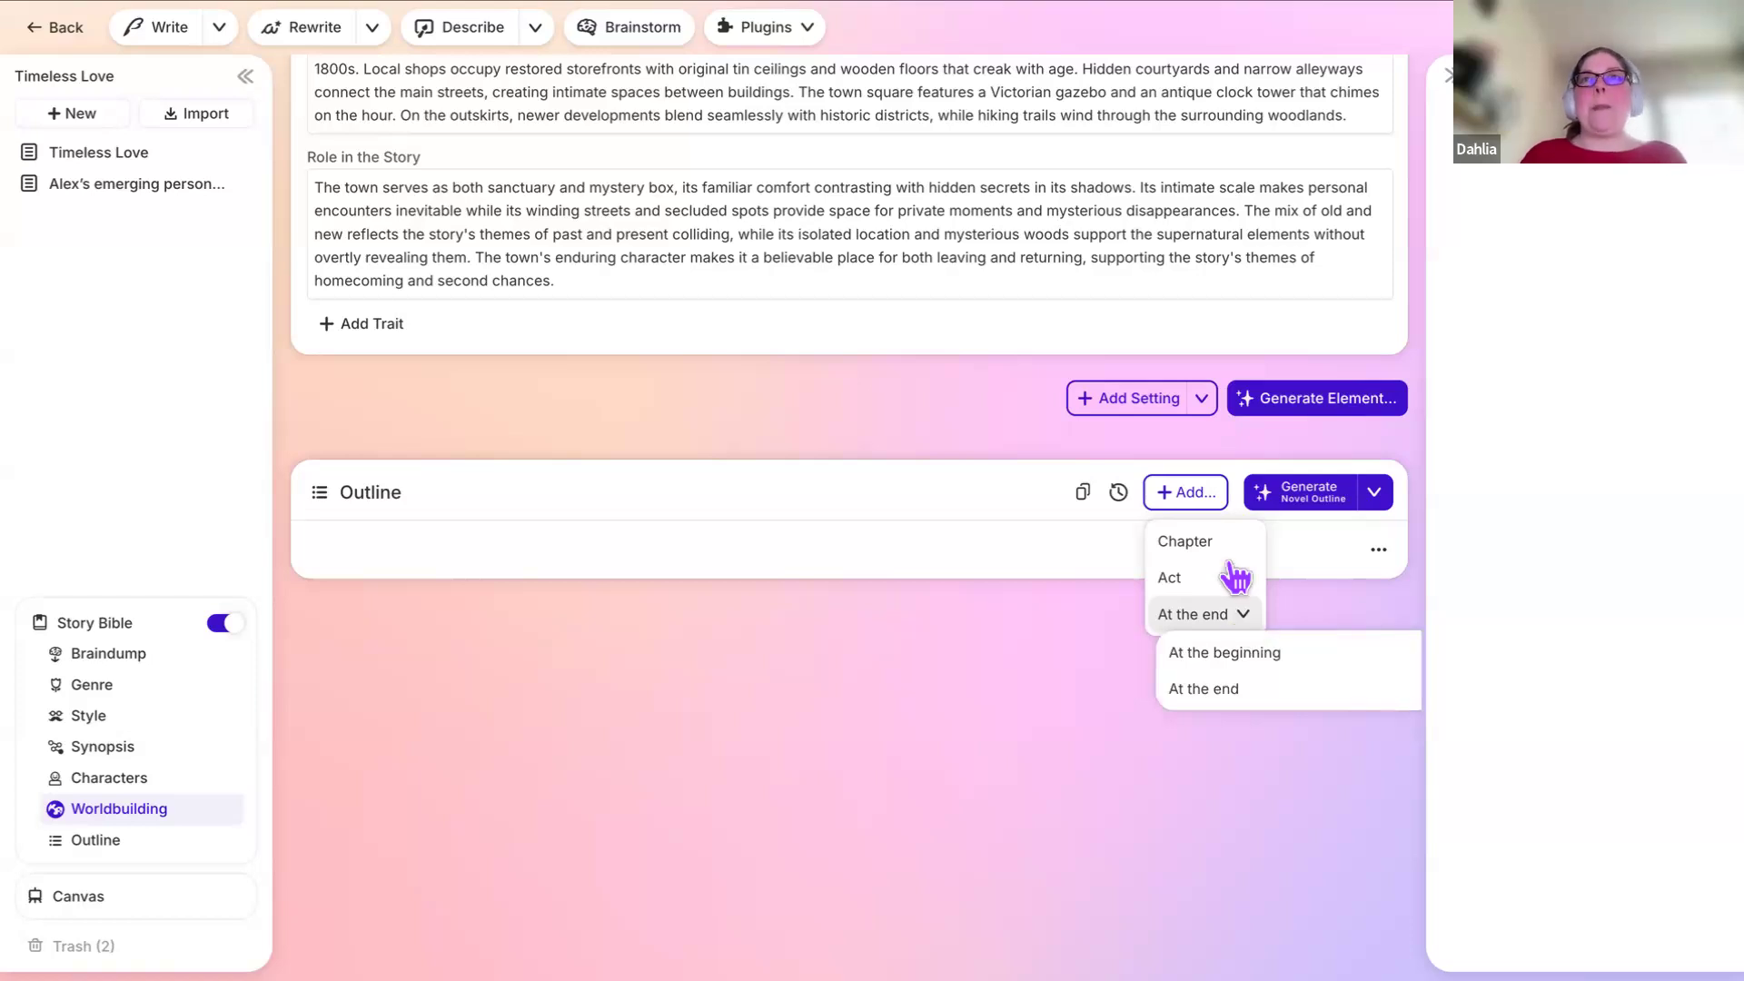
click(1087, 466)
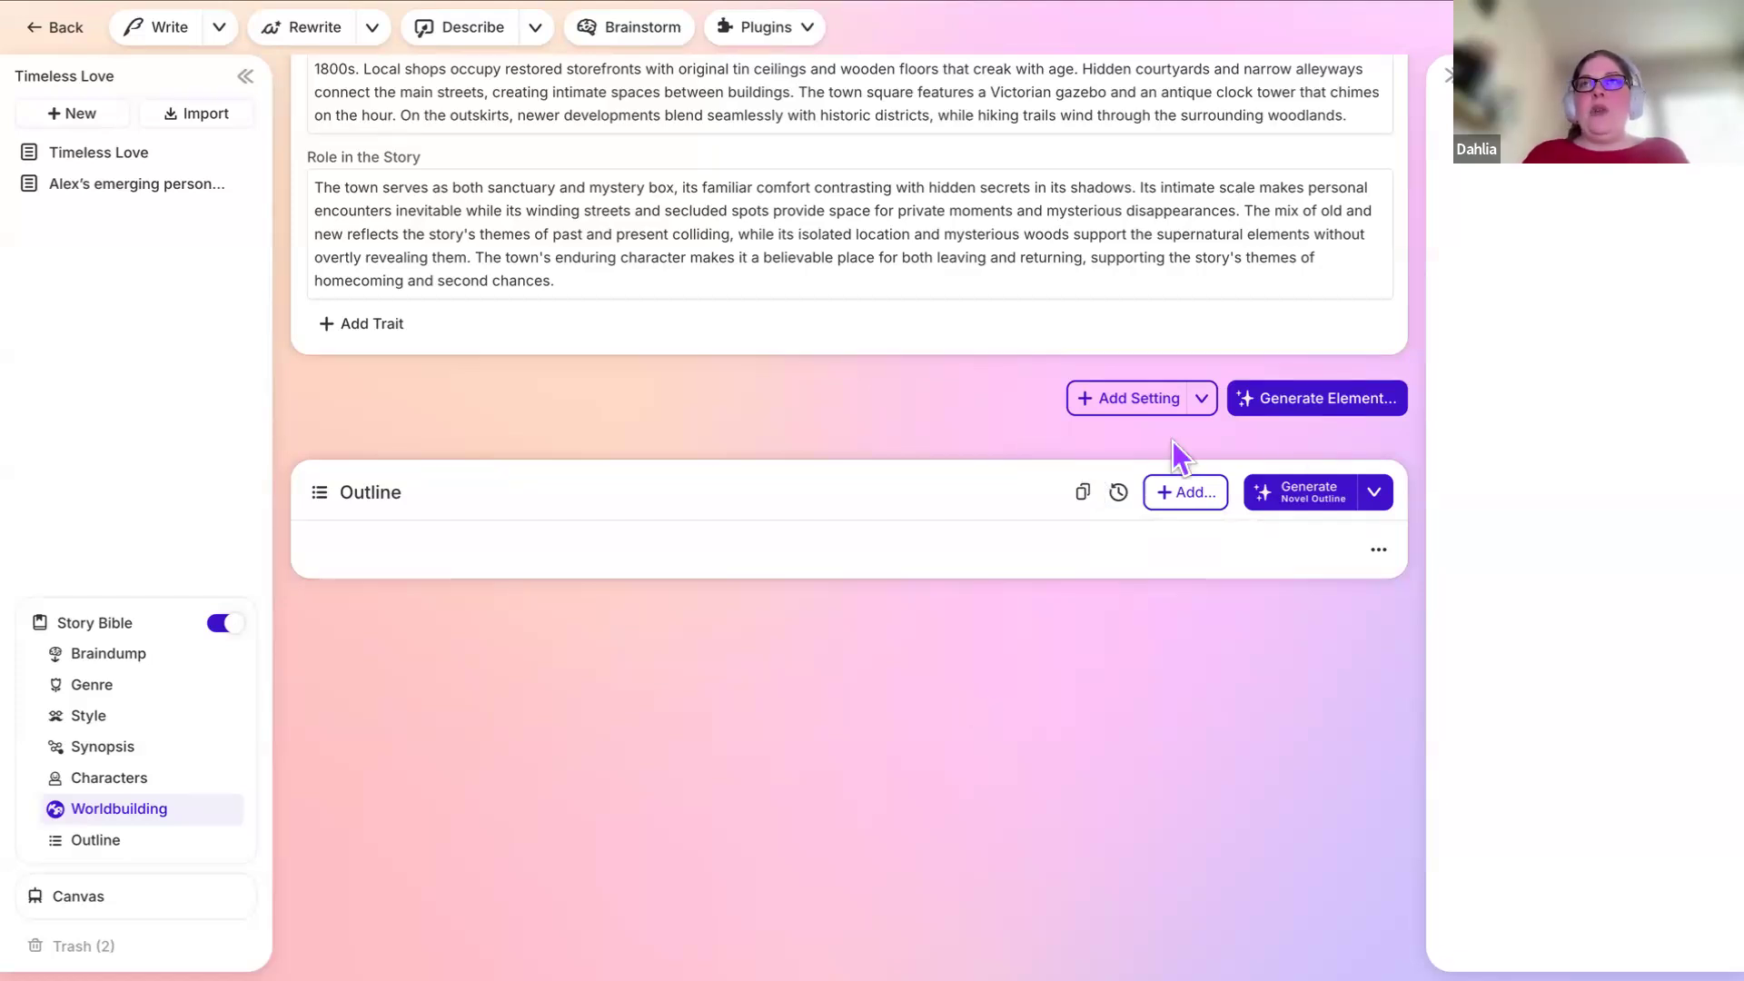
Step: Examine the Outline types Novel Outline, The Hero's Journey, Hollywood Beats, Story Circle and Romance Outline, and close the dialog without applying one
click(1376, 494)
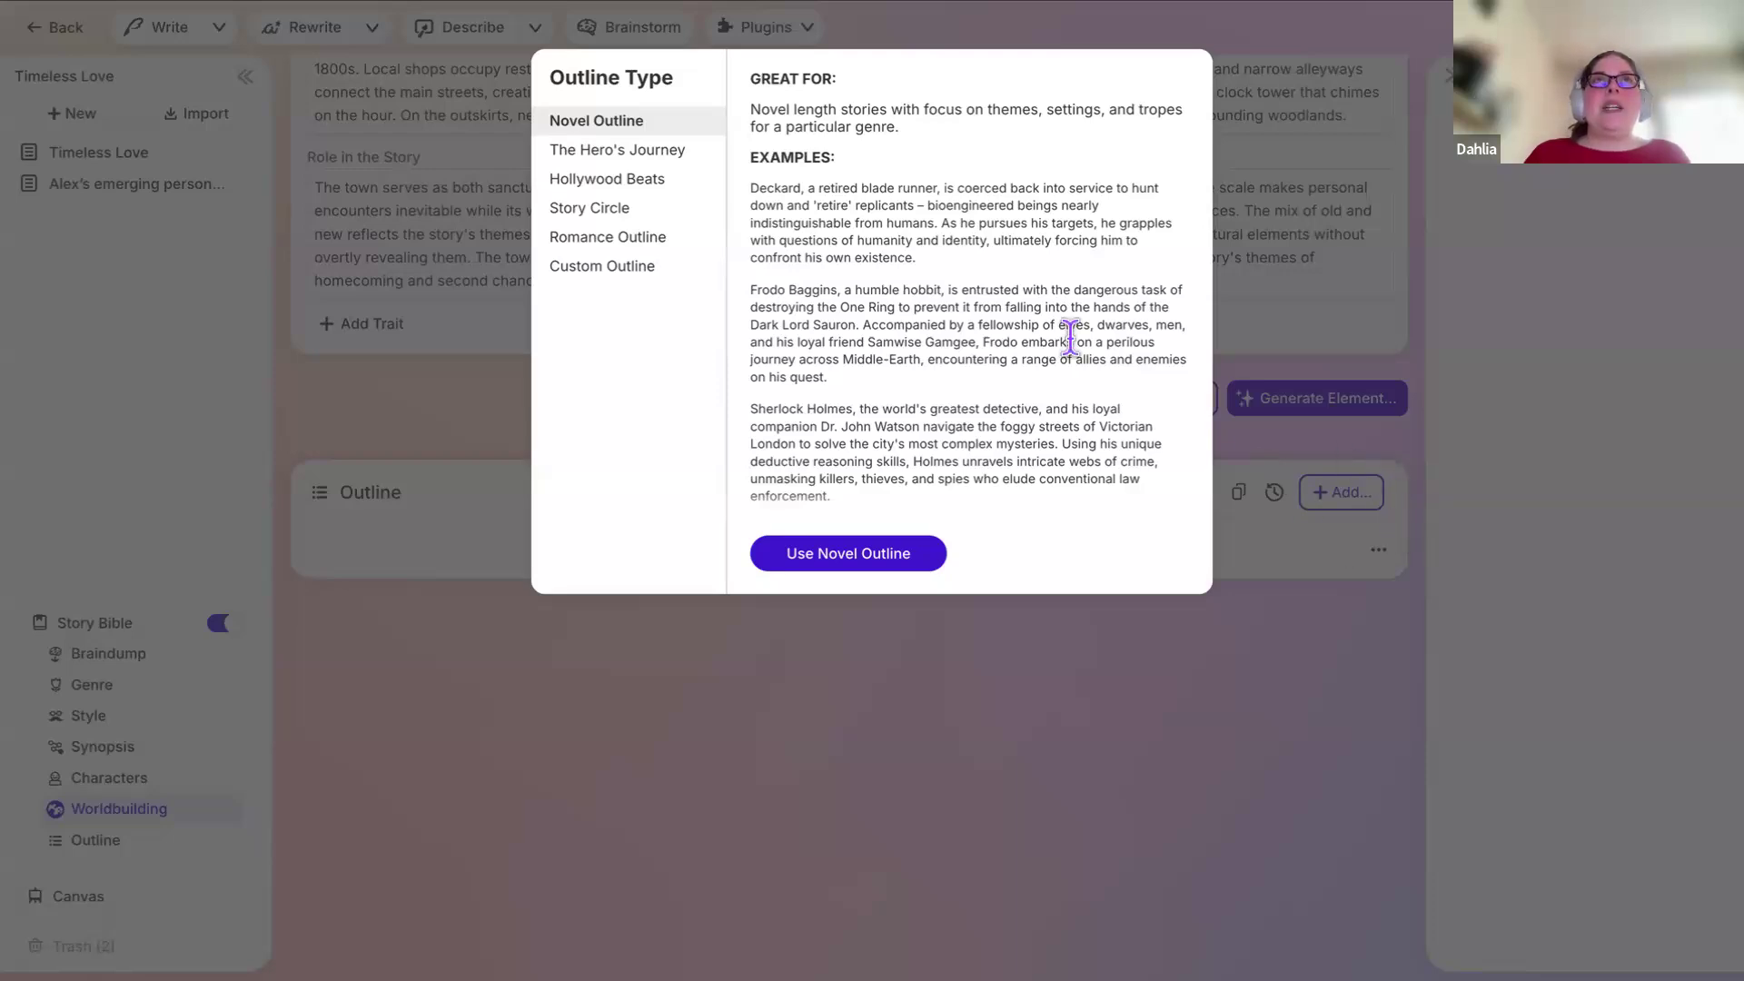
click(591, 153)
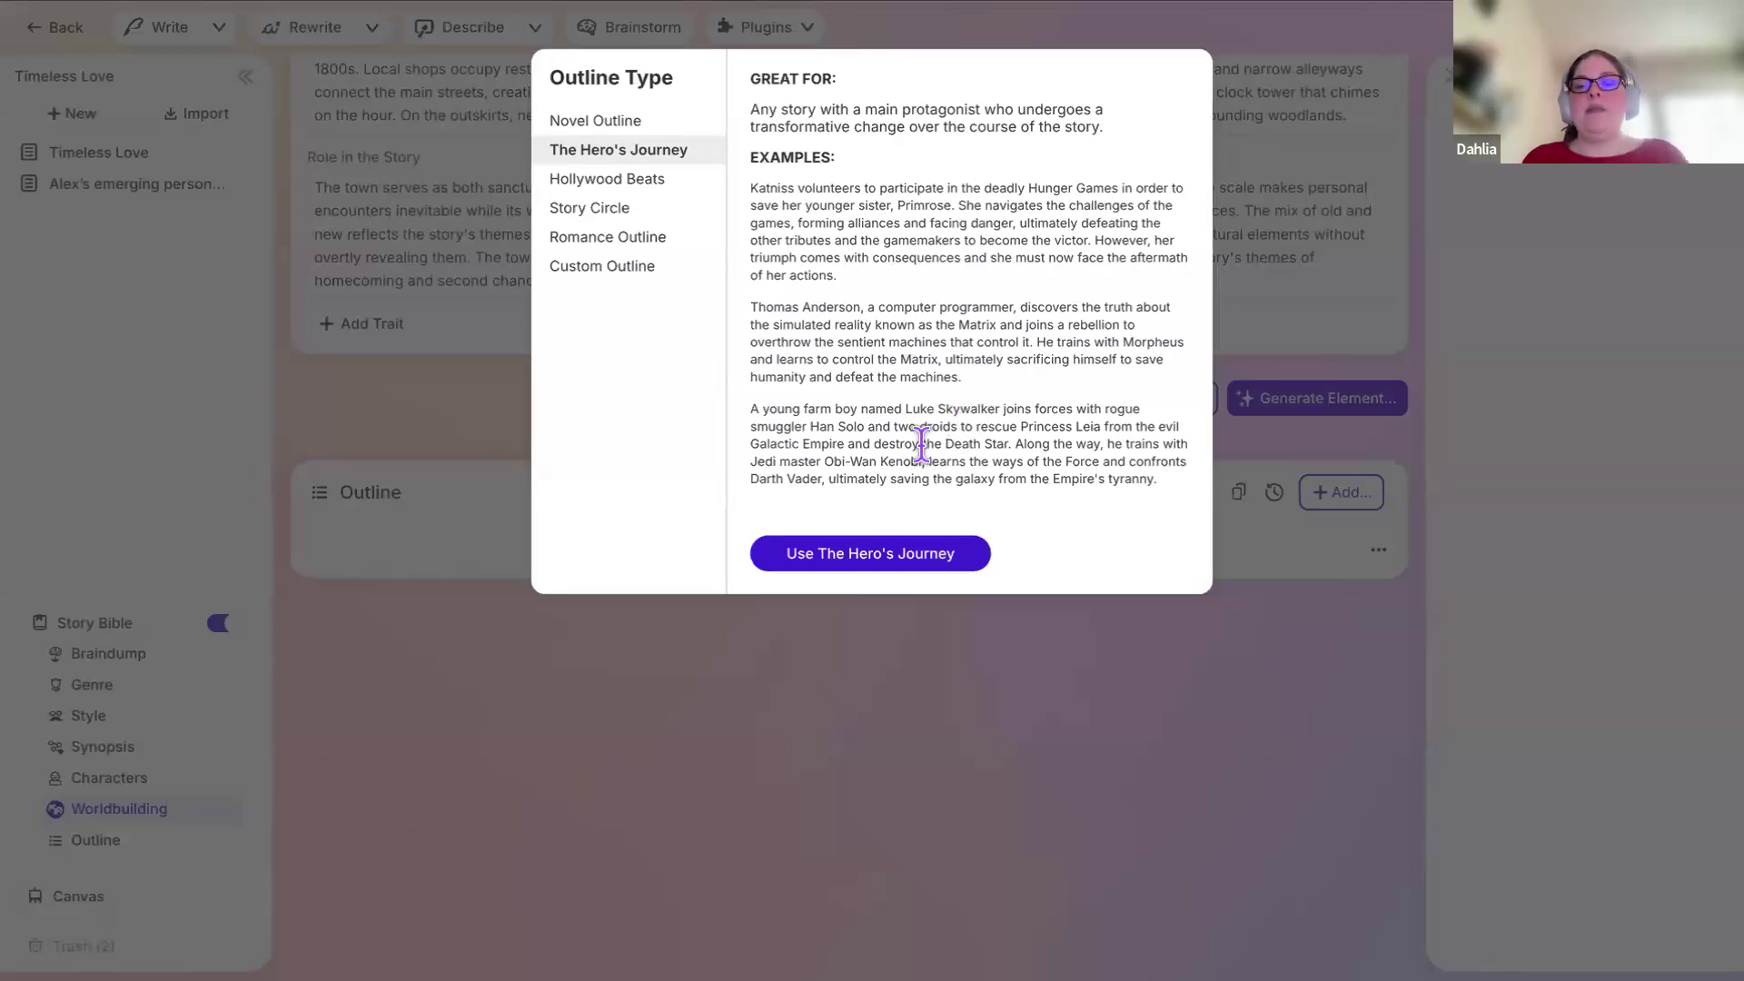
click(672, 186)
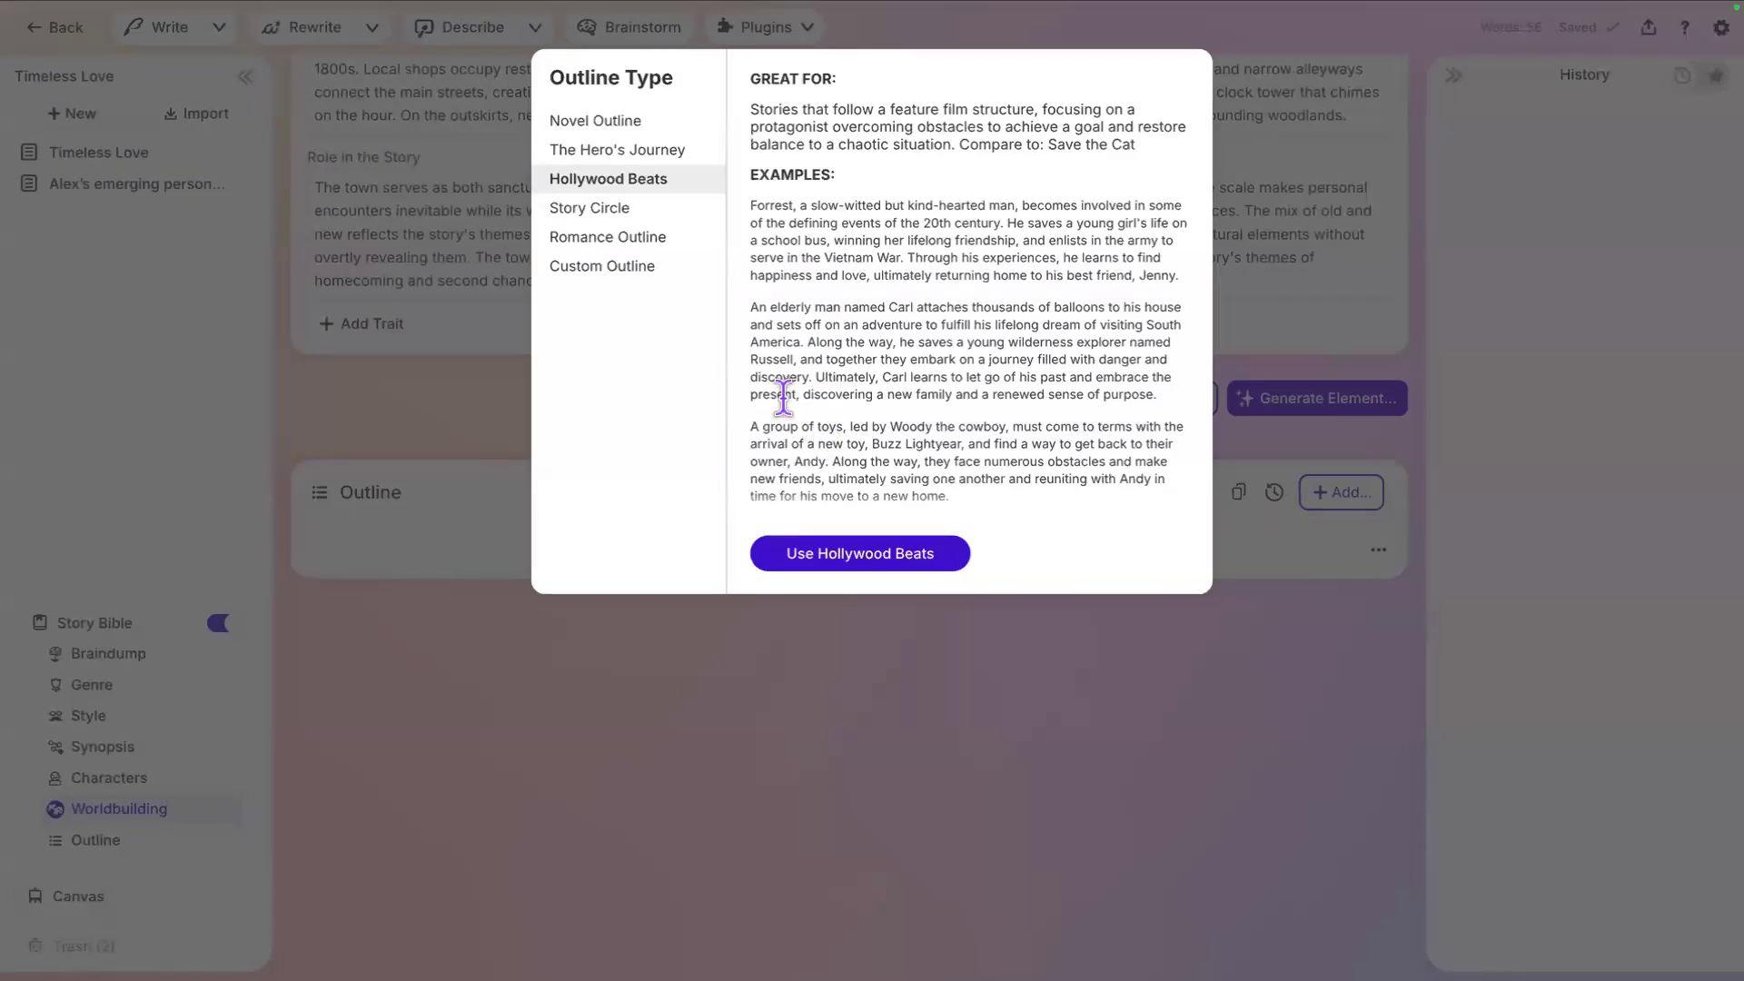
click(654, 207)
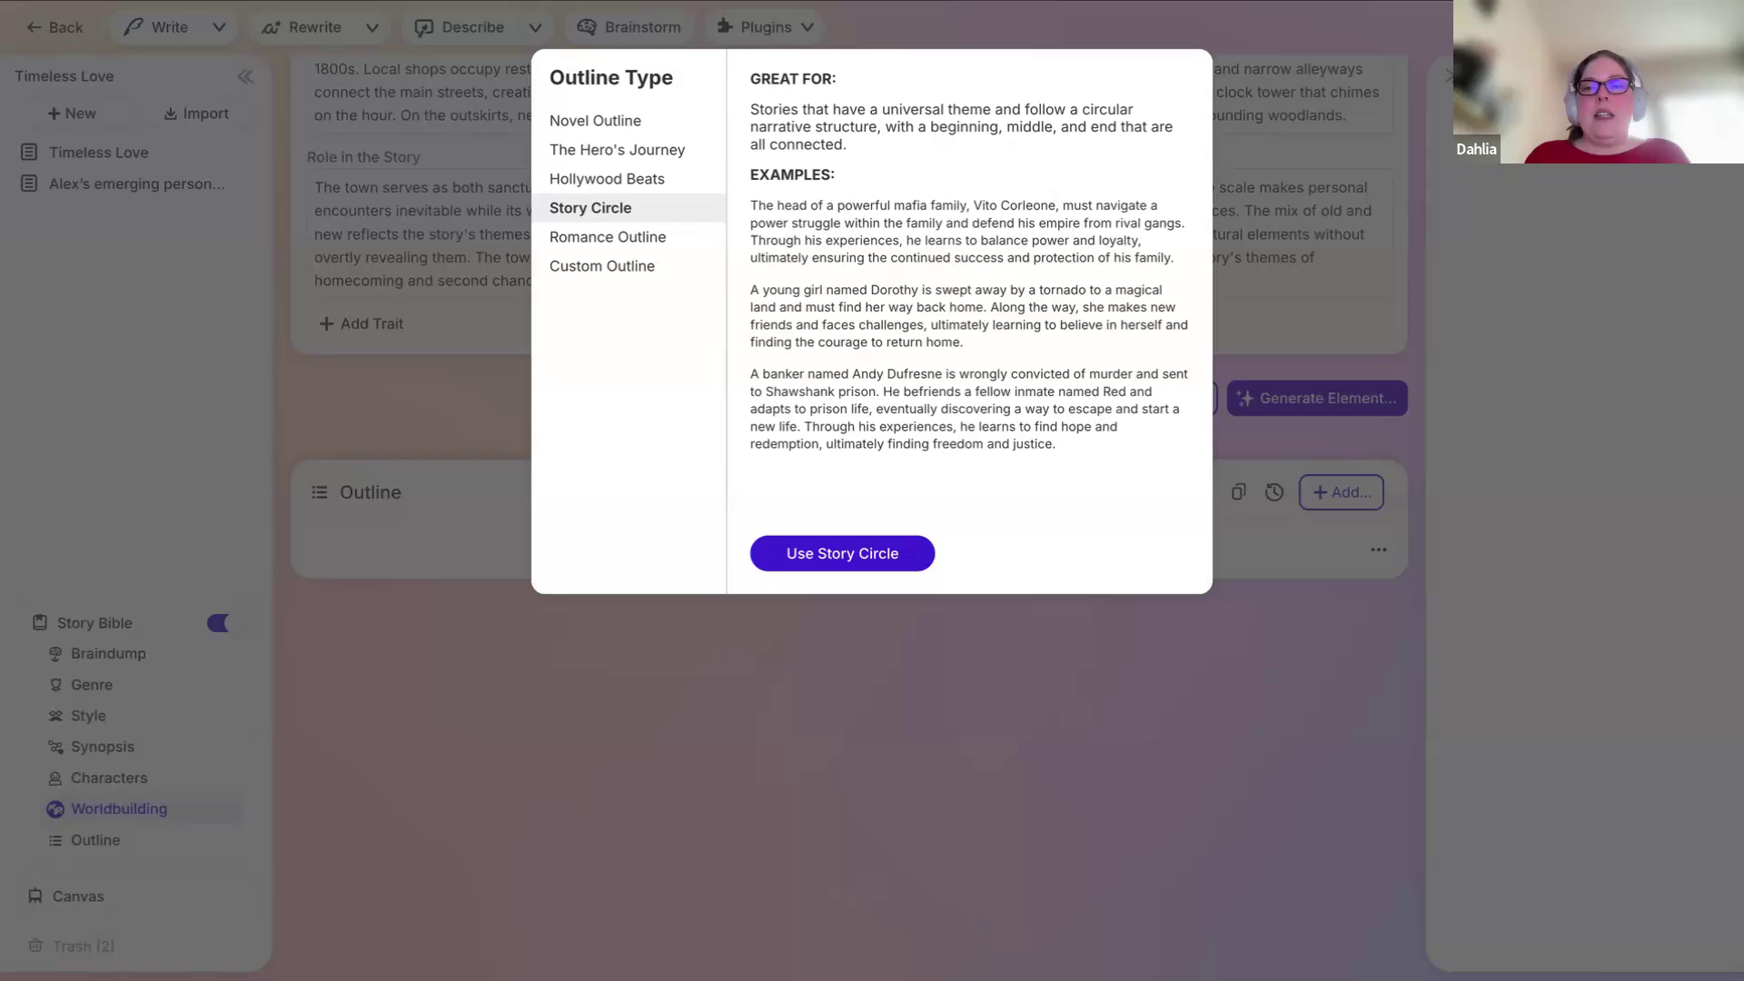
click(661, 242)
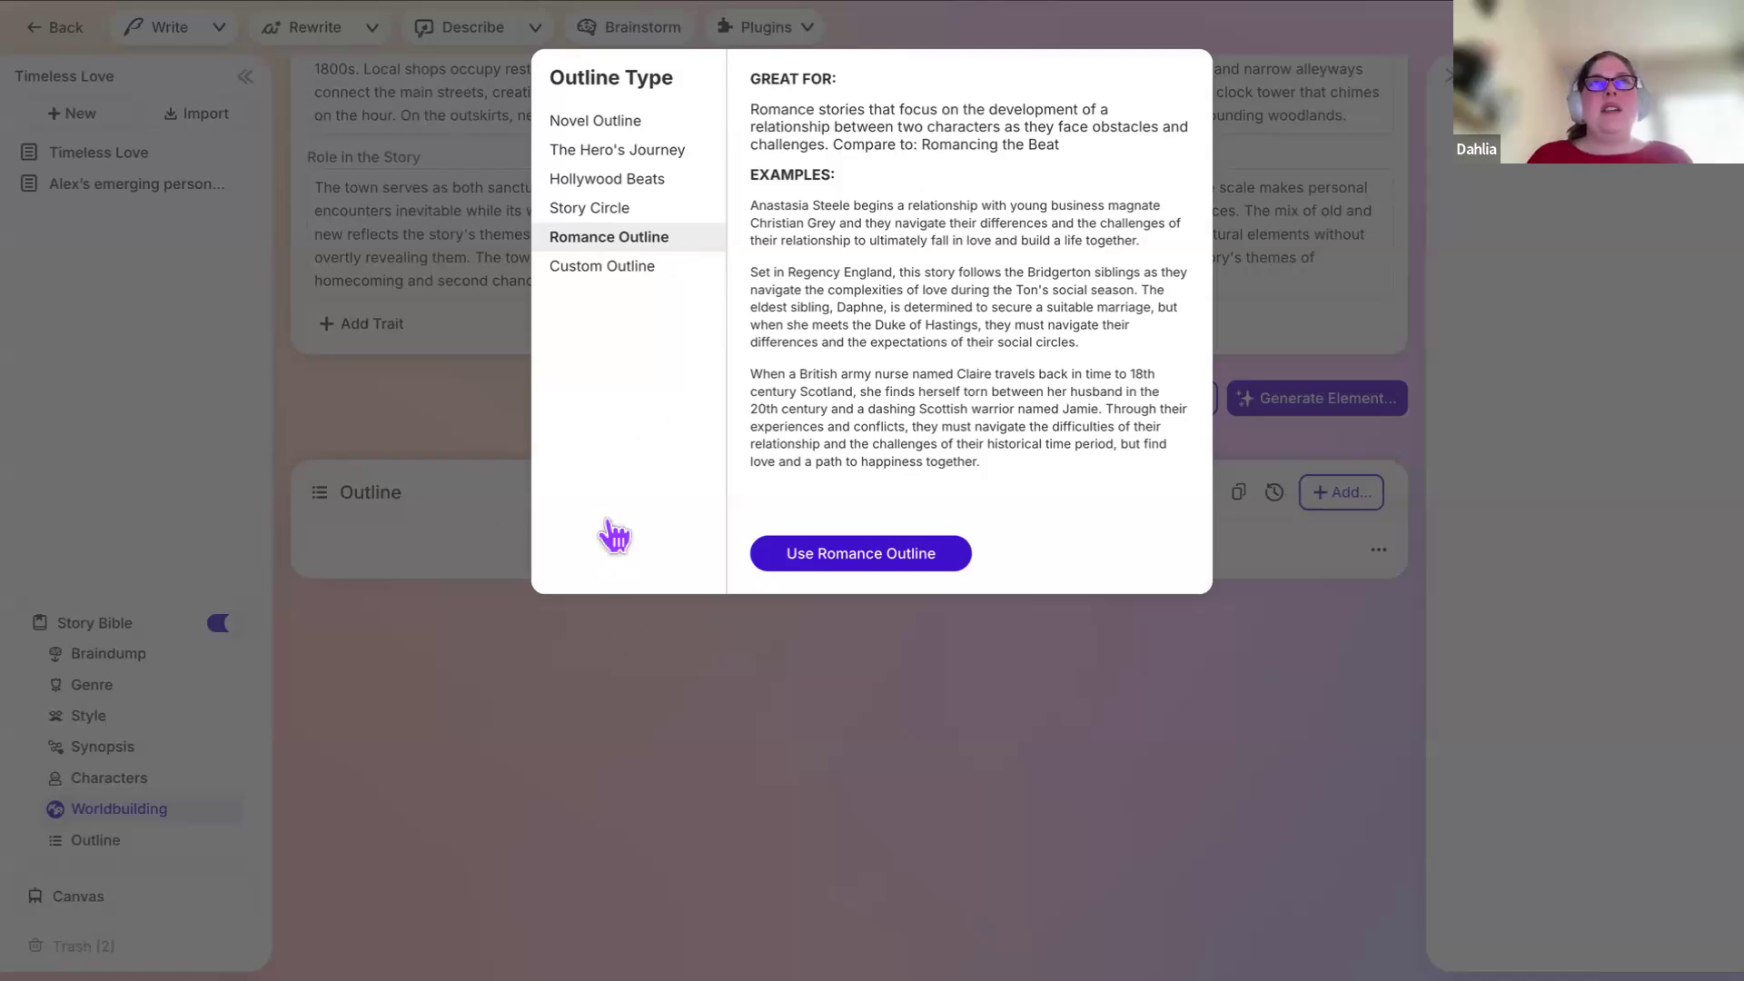
click(621, 646)
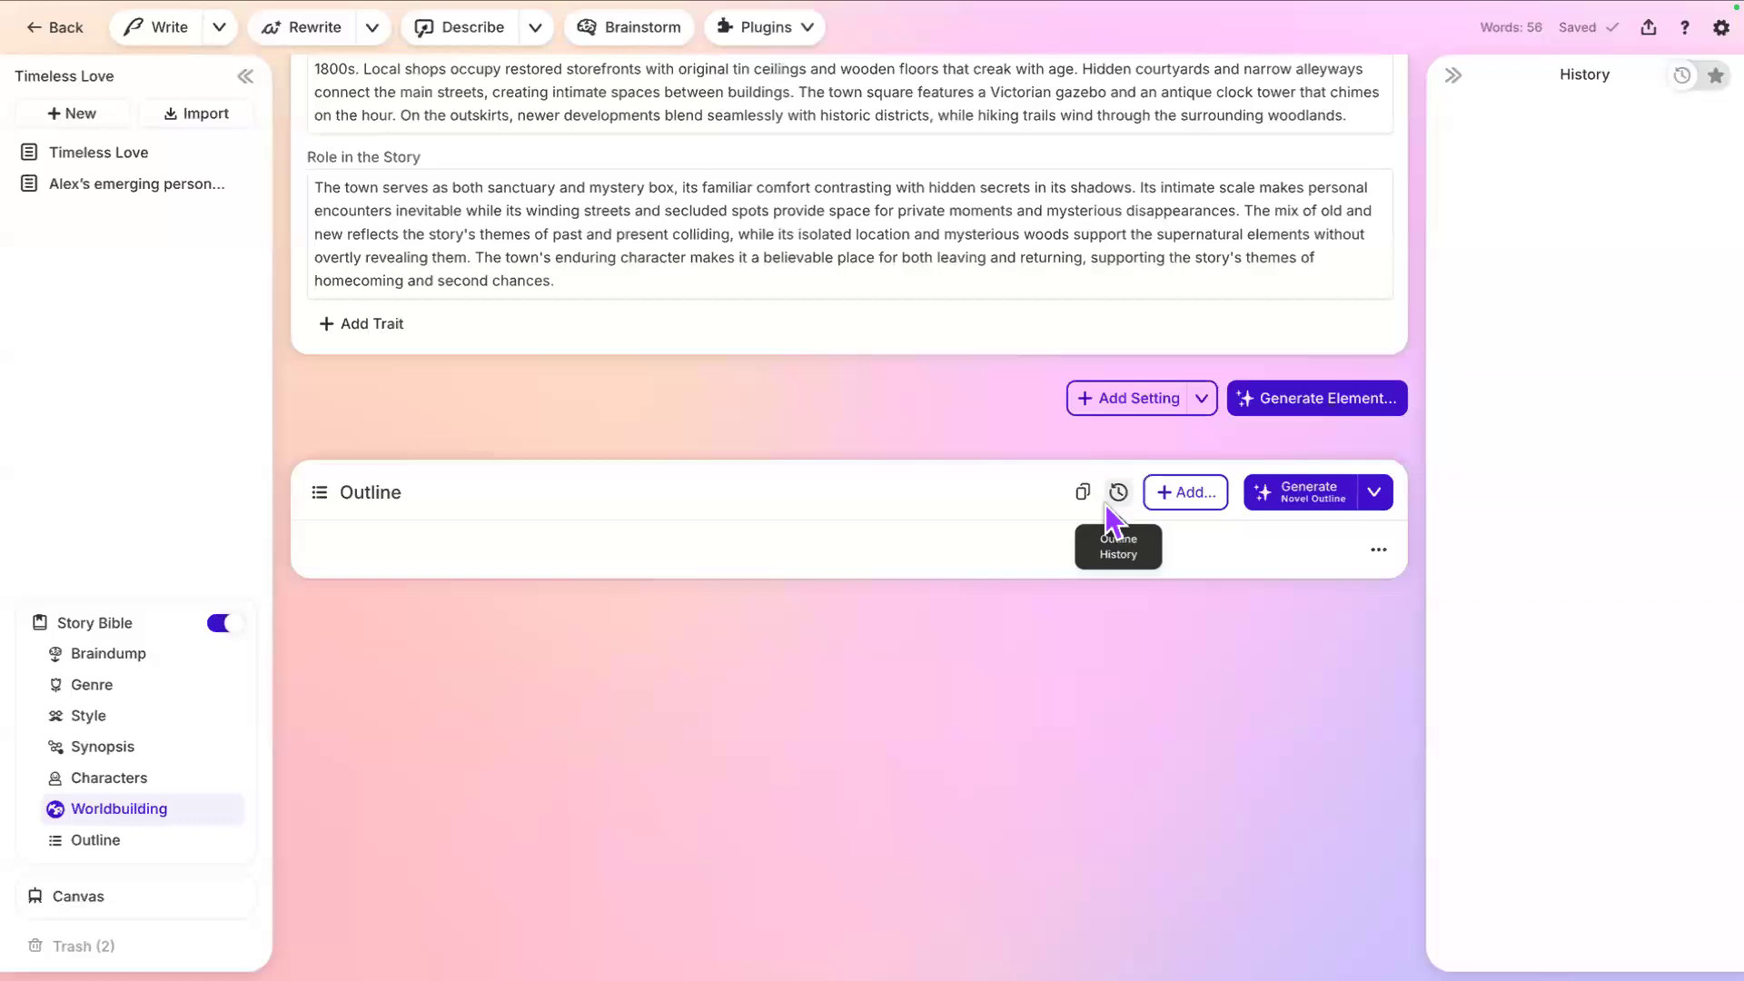
Step: Examine the Outline import dialog's accepted file formats, file browser and paste area, and close it without importing
click(1374, 552)
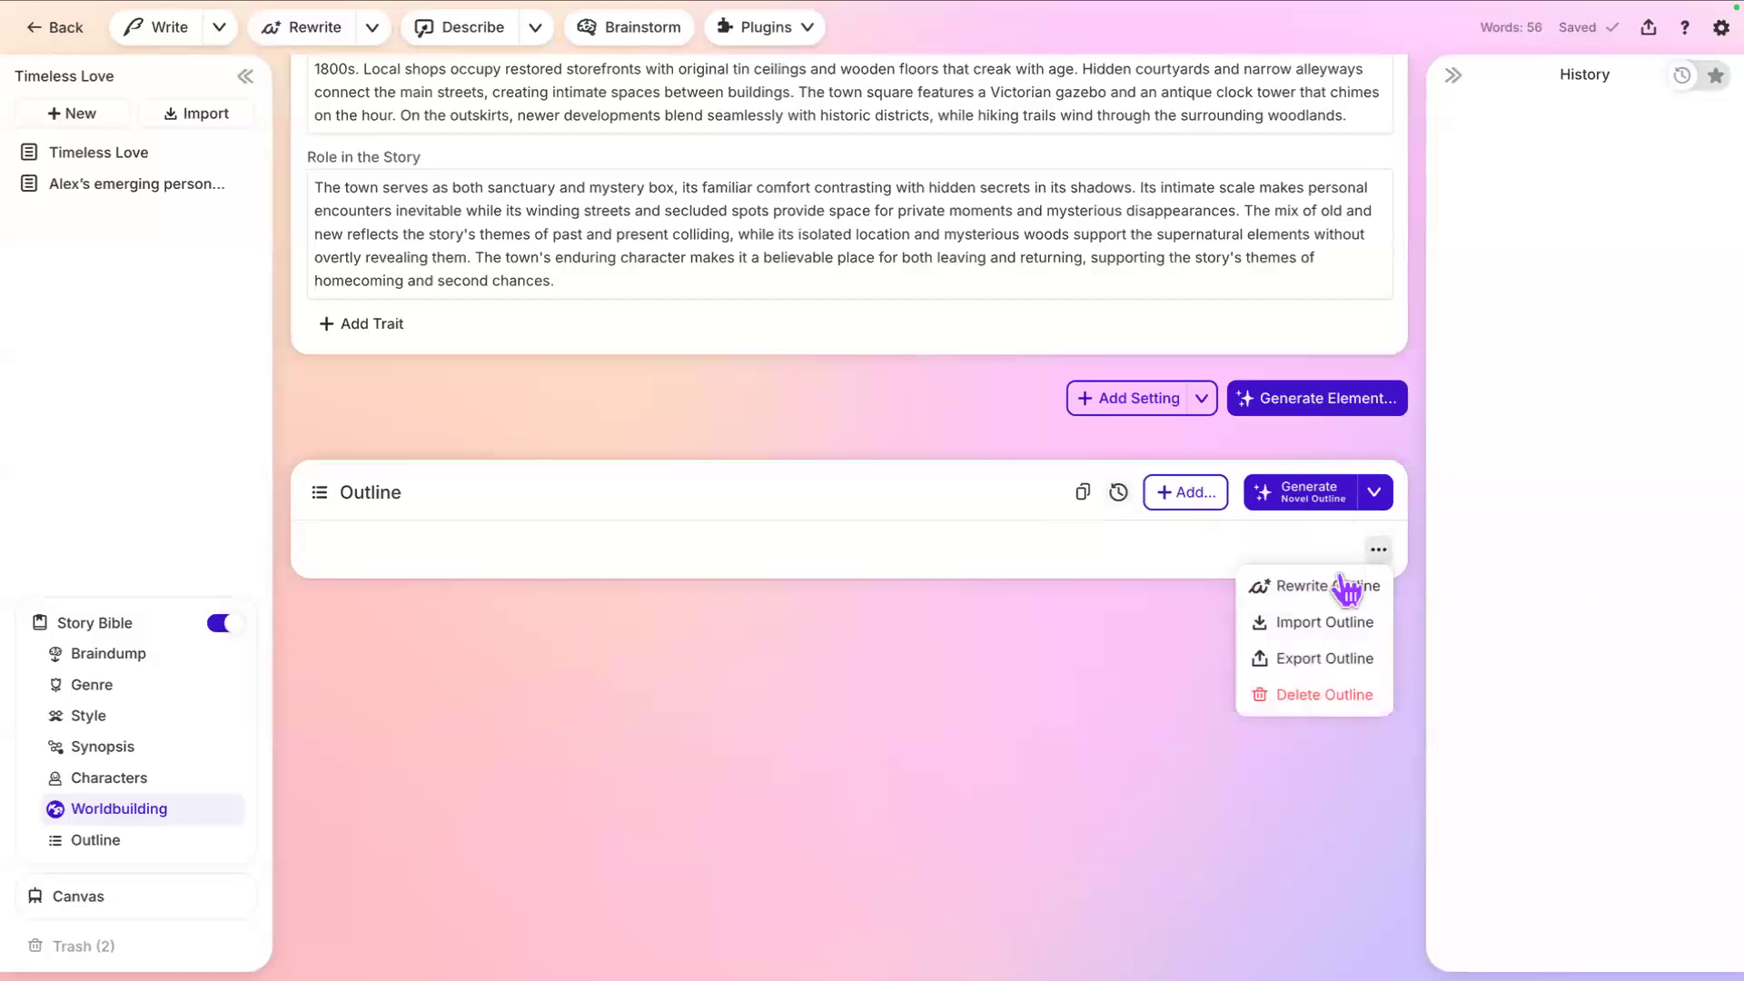
click(1327, 625)
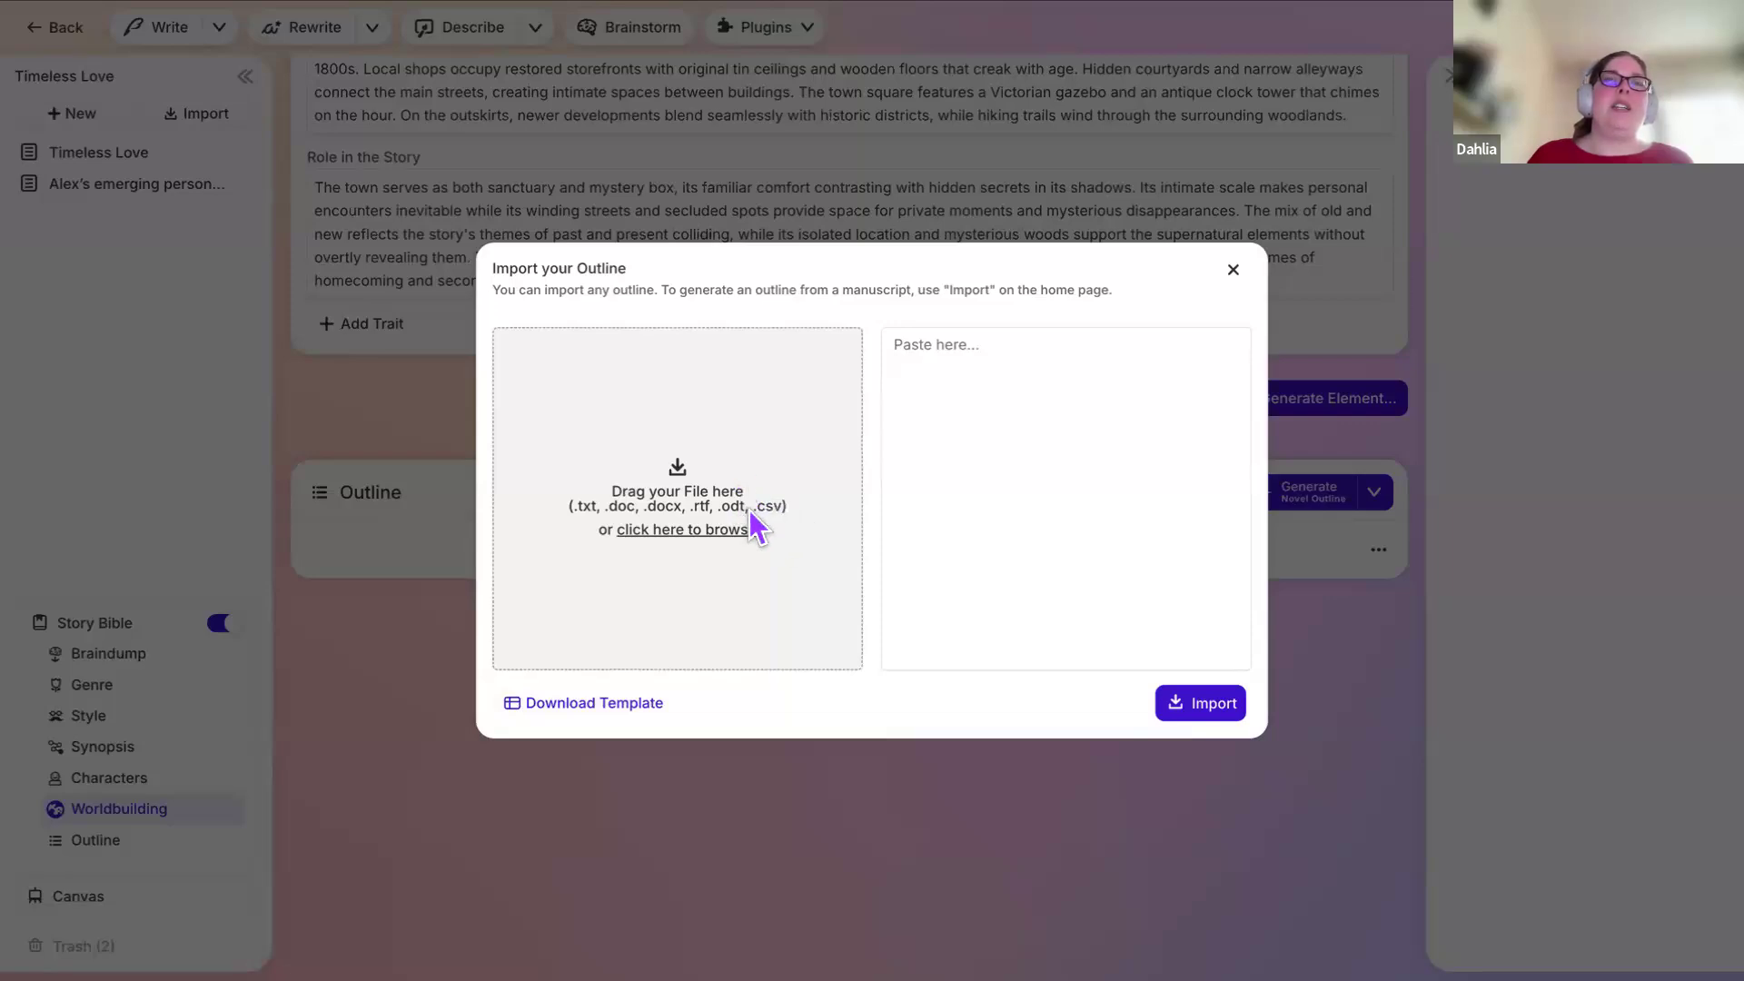
drag(751, 512, 800, 531)
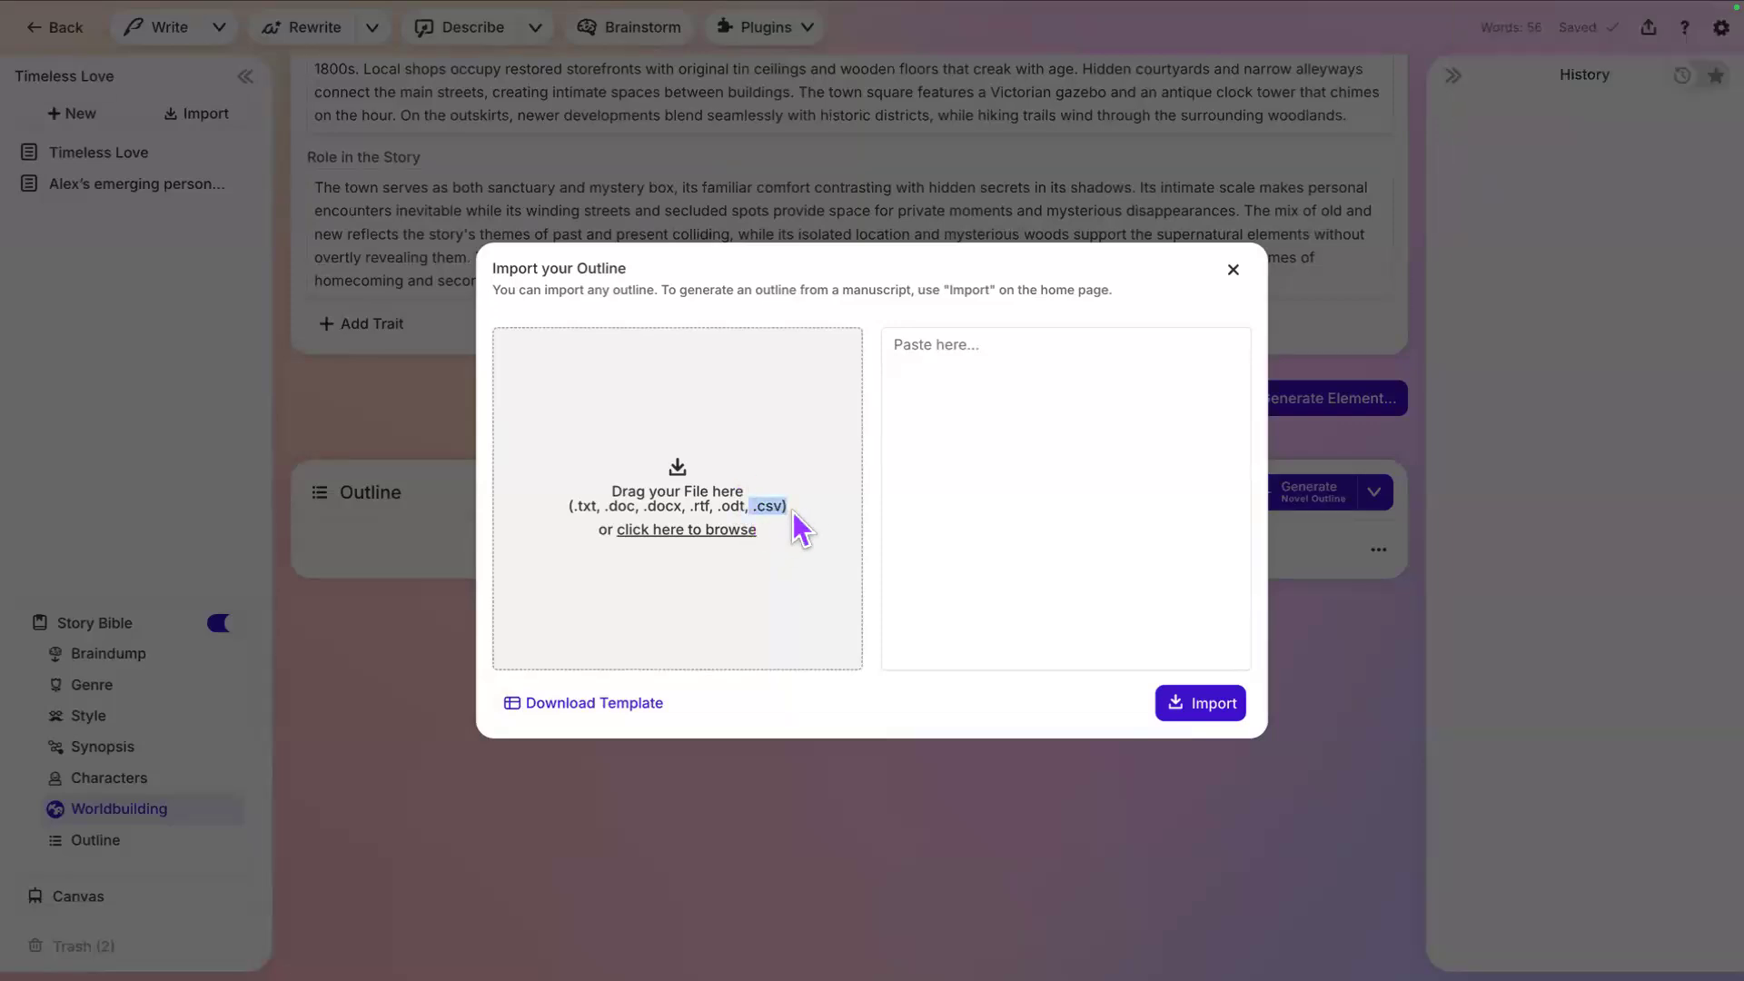
click(793, 513)
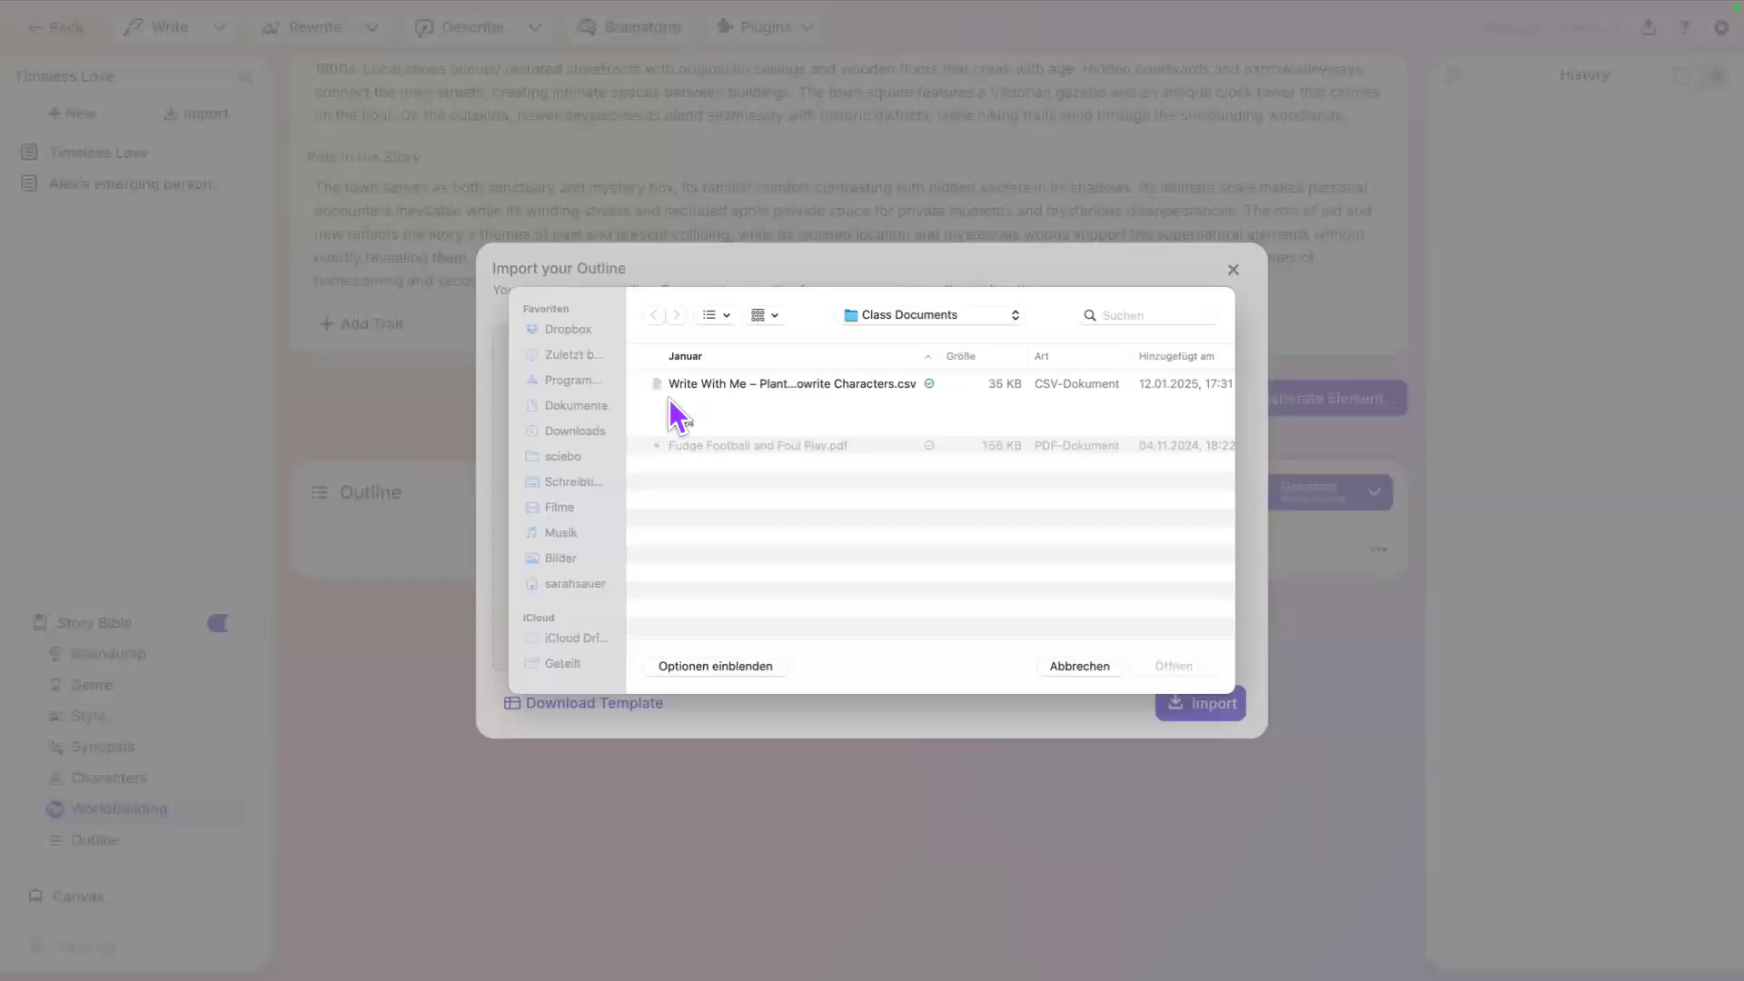
click(1059, 666)
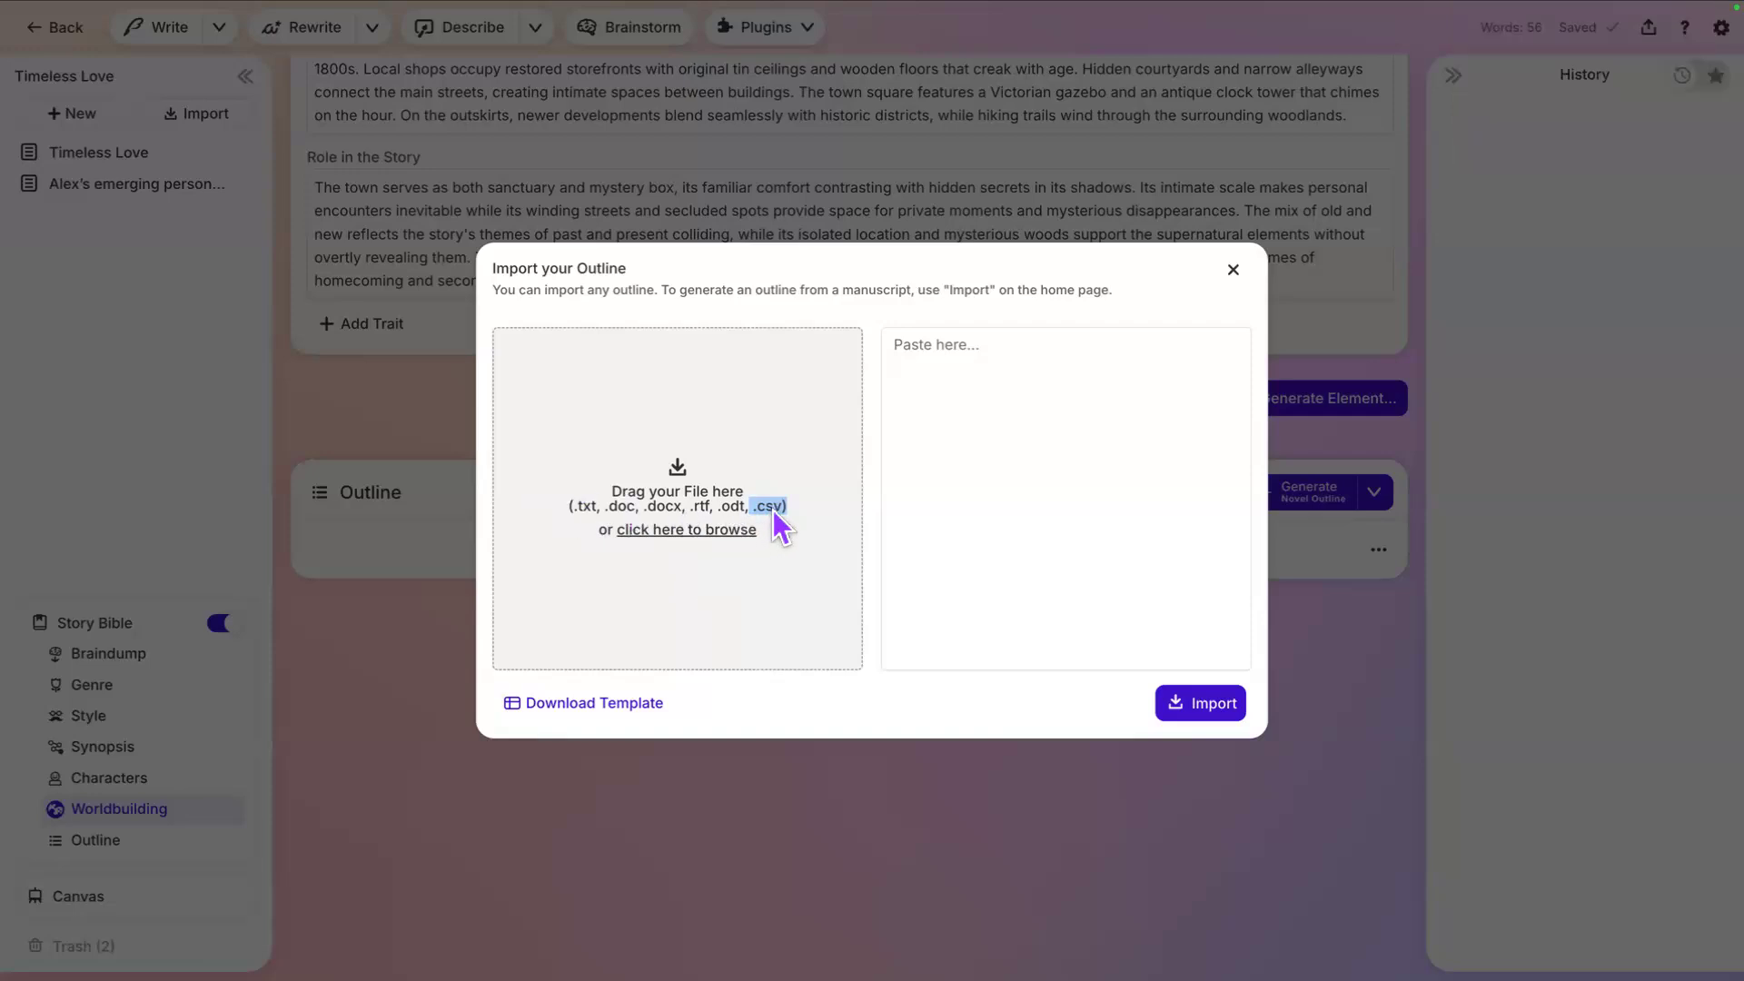
click(874, 520)
click(1018, 454)
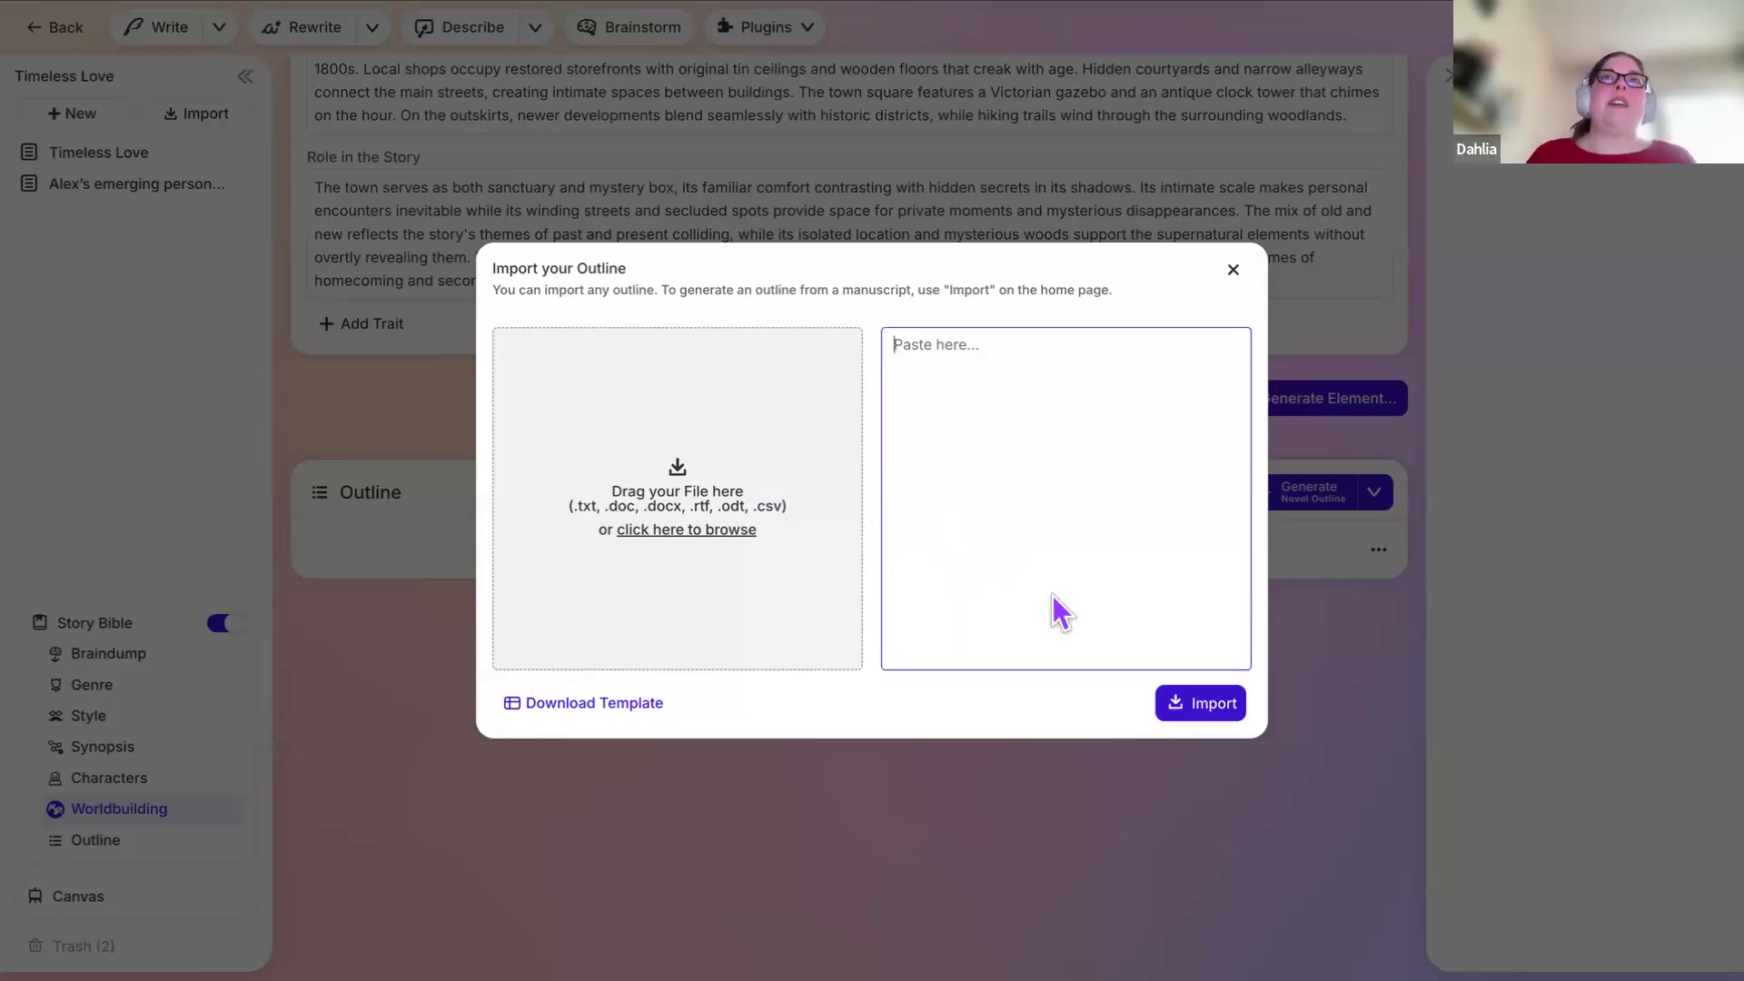
click(1234, 272)
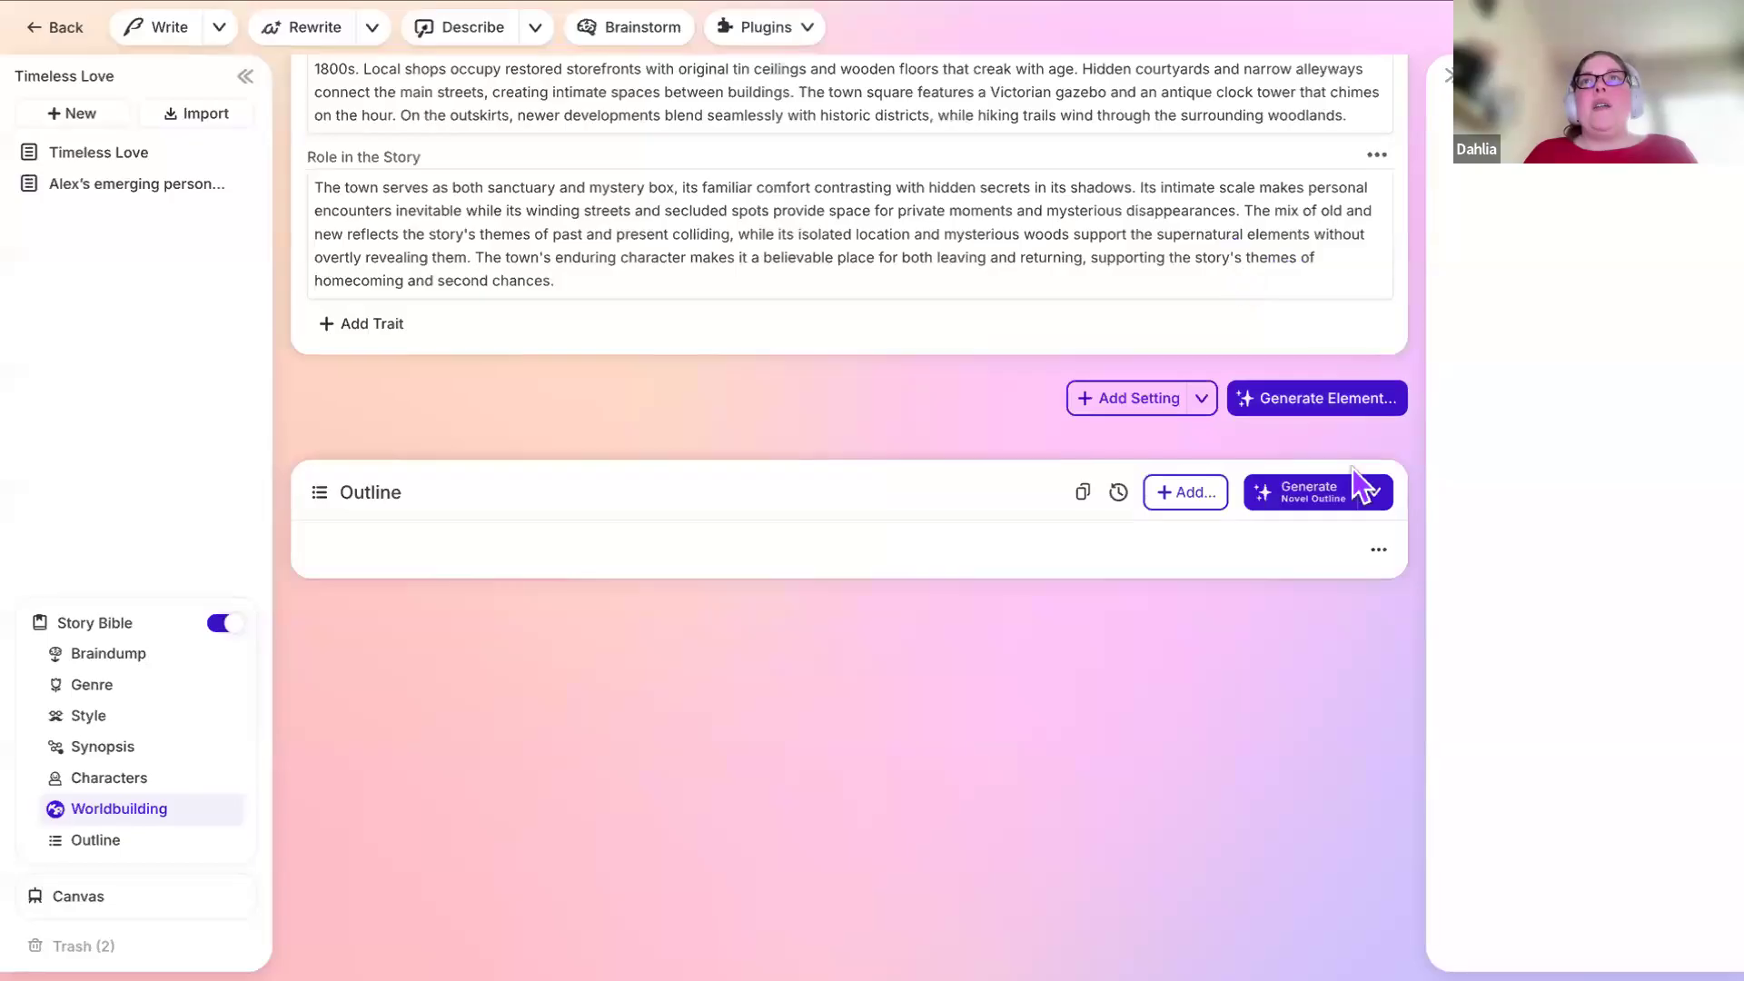
Step: Compare the Romance Outline and Custom Outline types, and set the Outline to use Romance Outline
click(1373, 492)
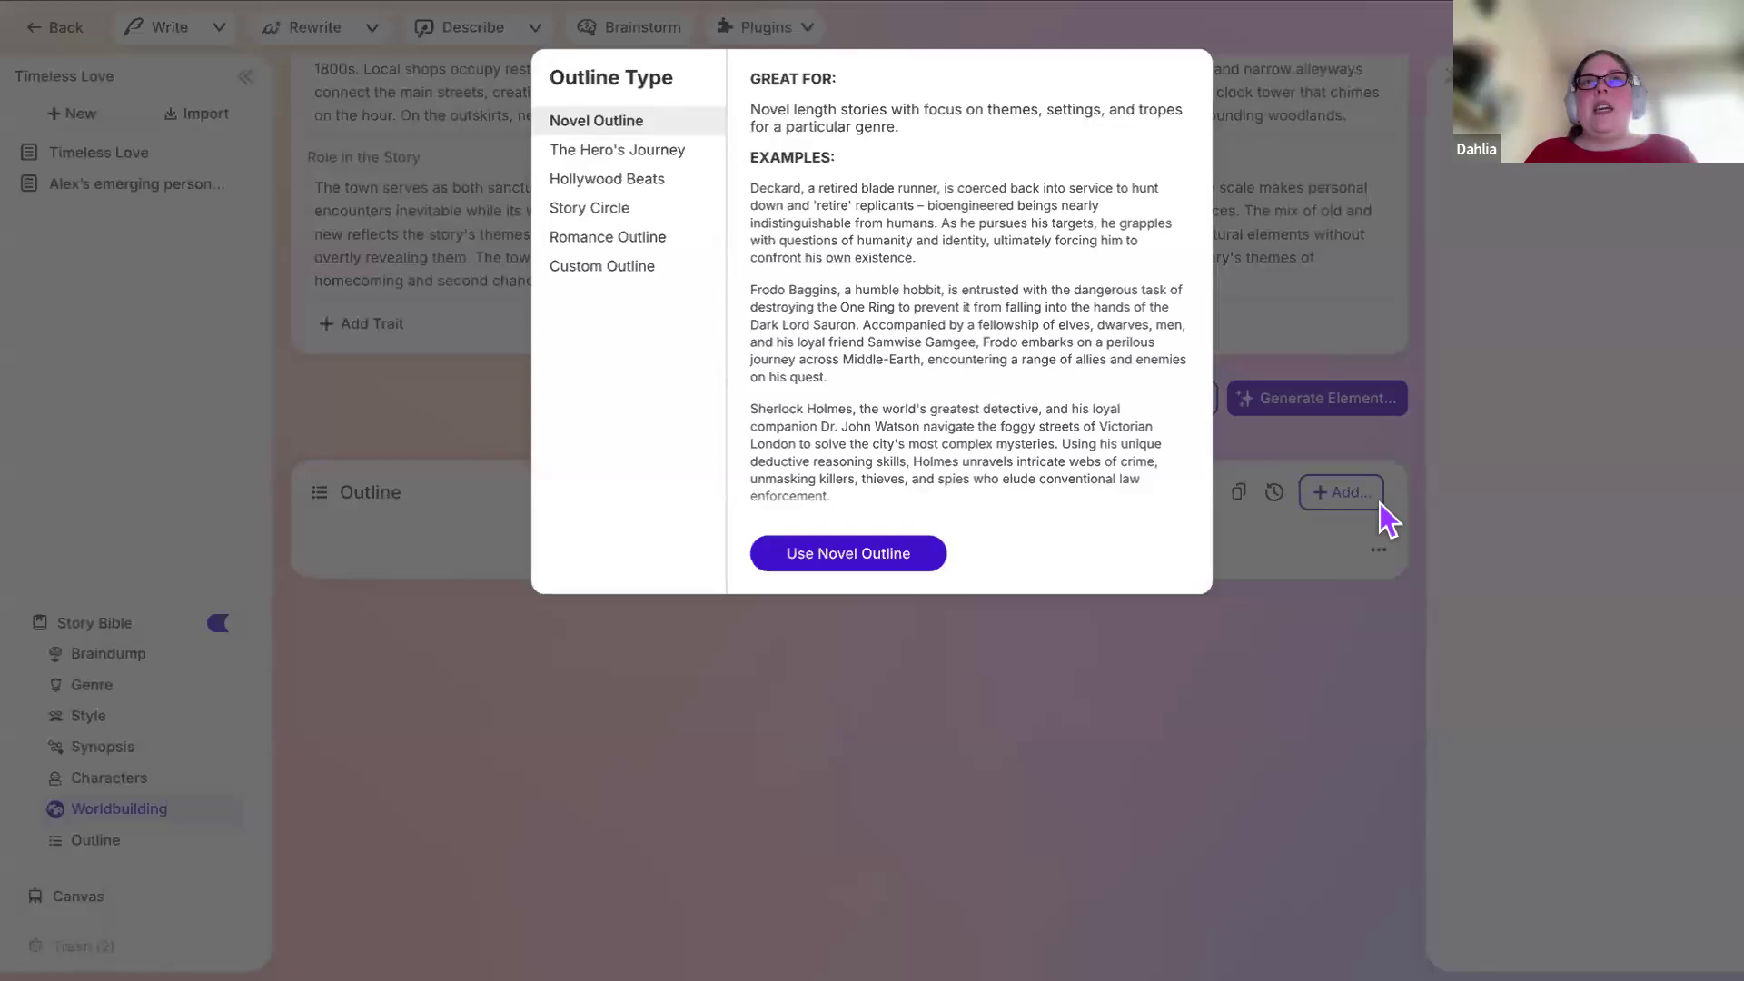
click(586, 239)
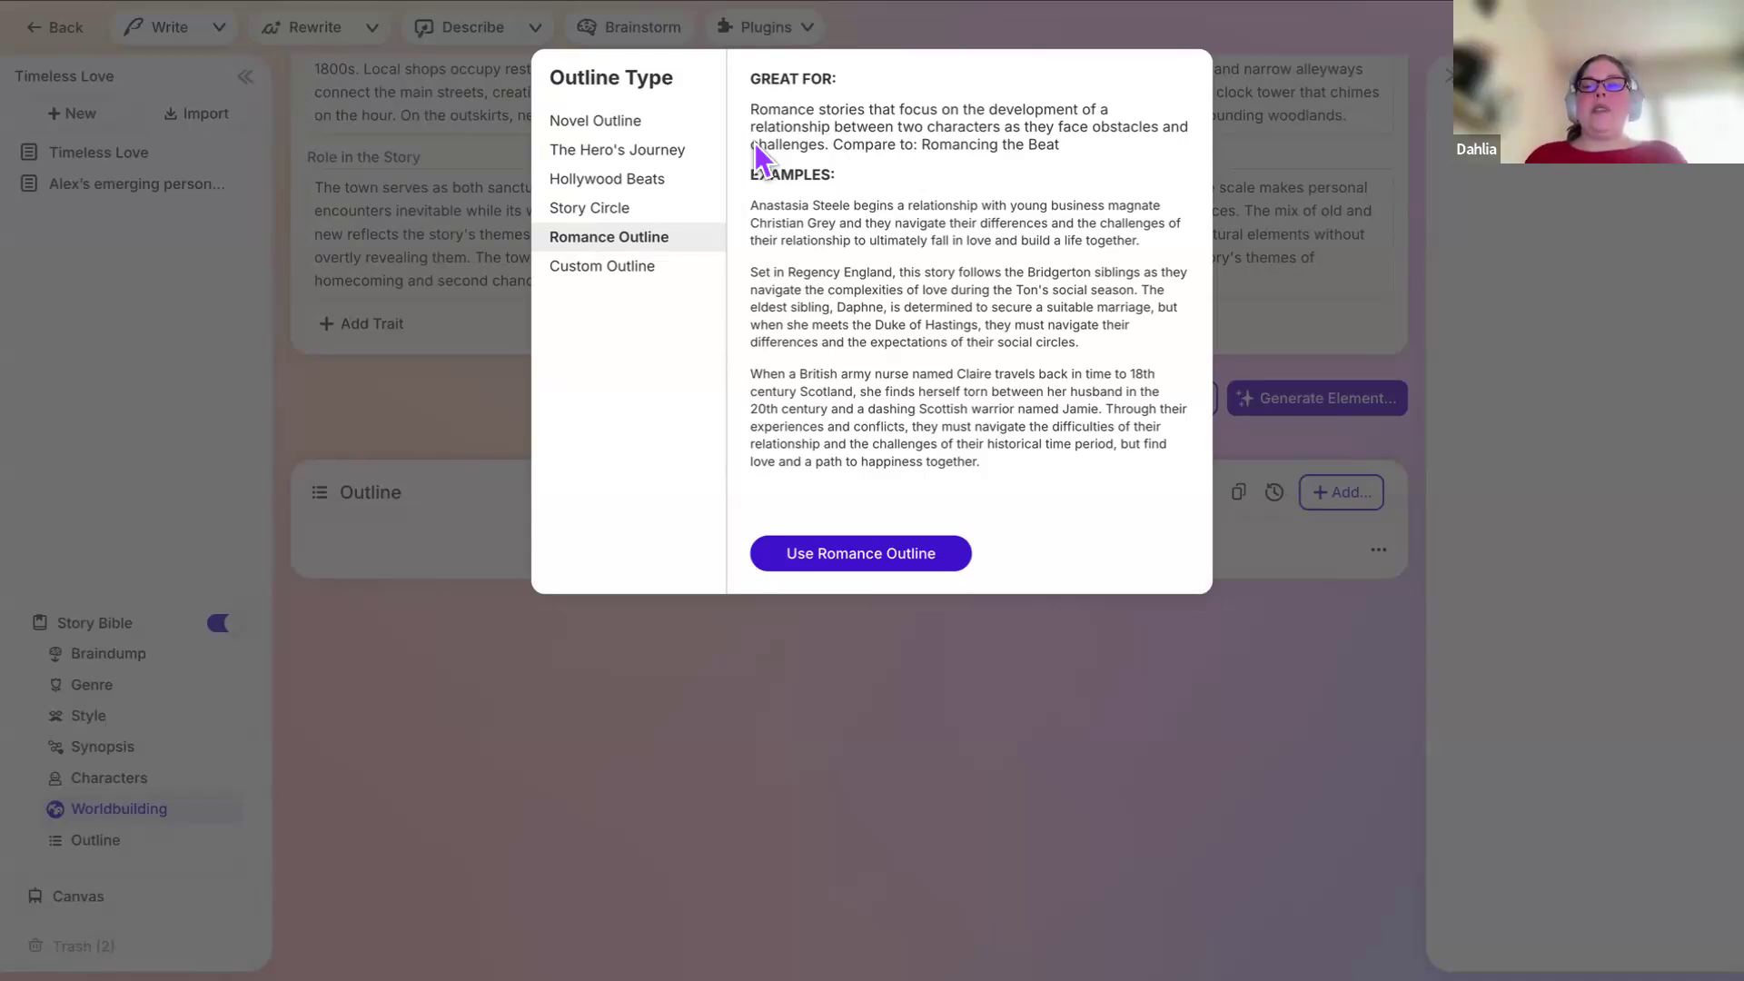
click(650, 272)
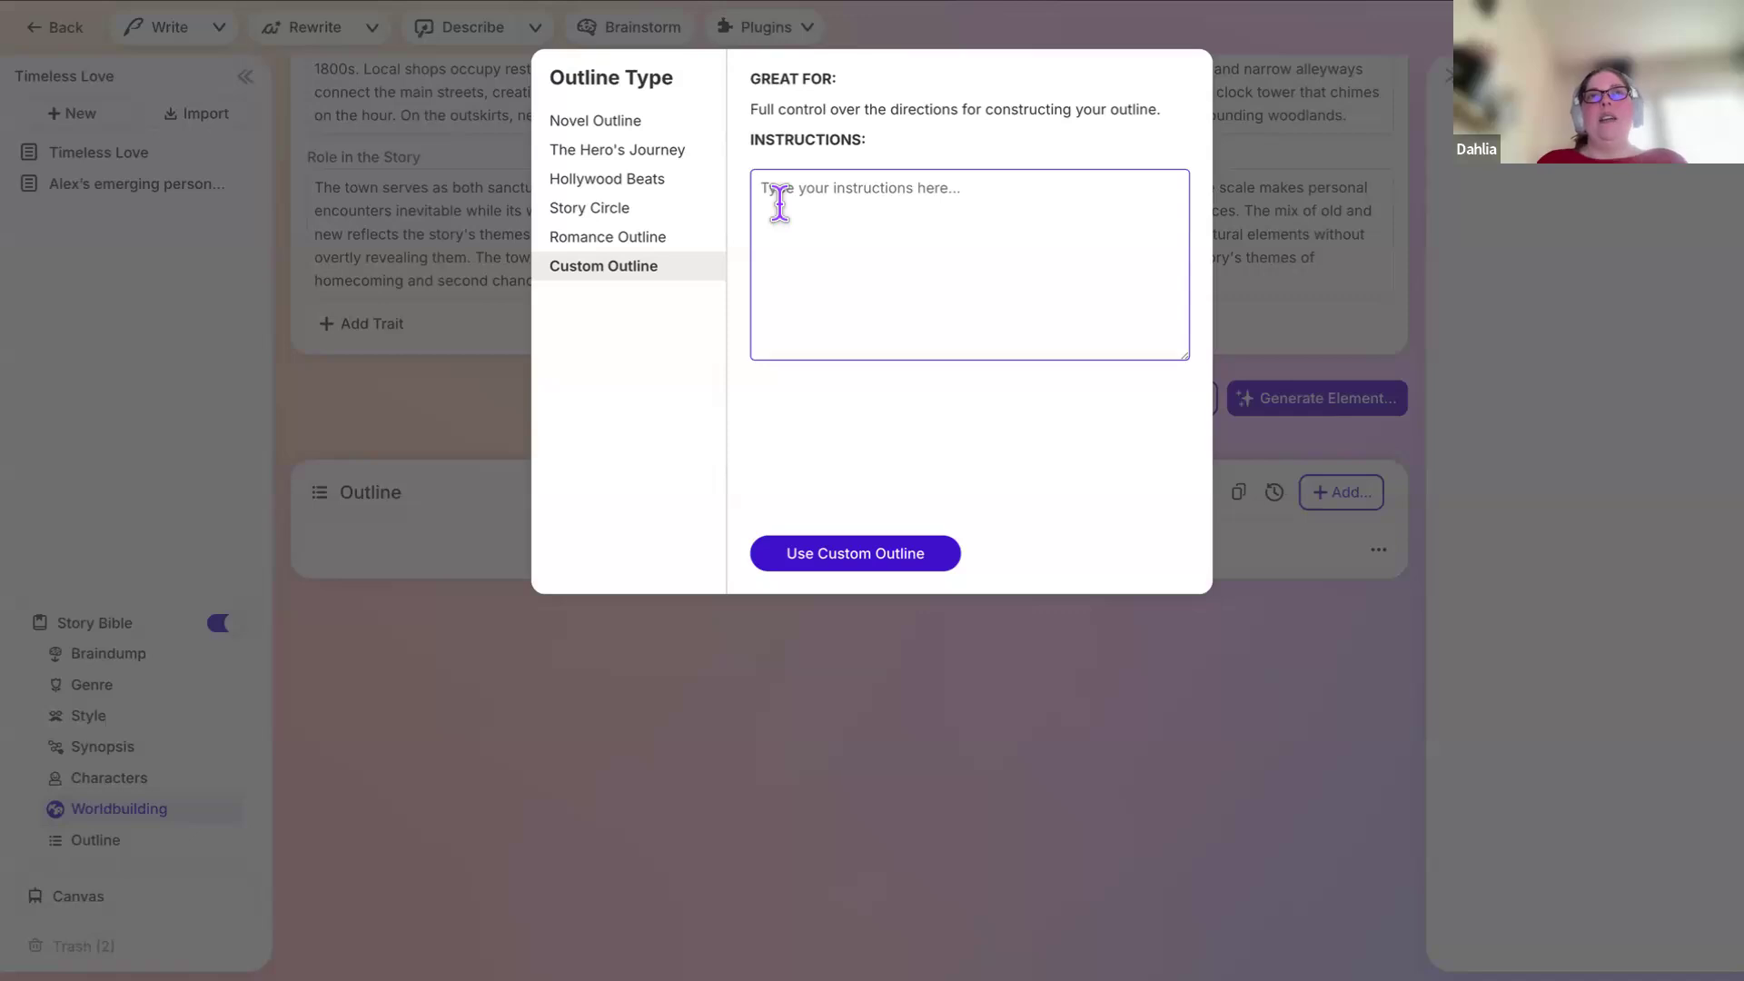
click(636, 238)
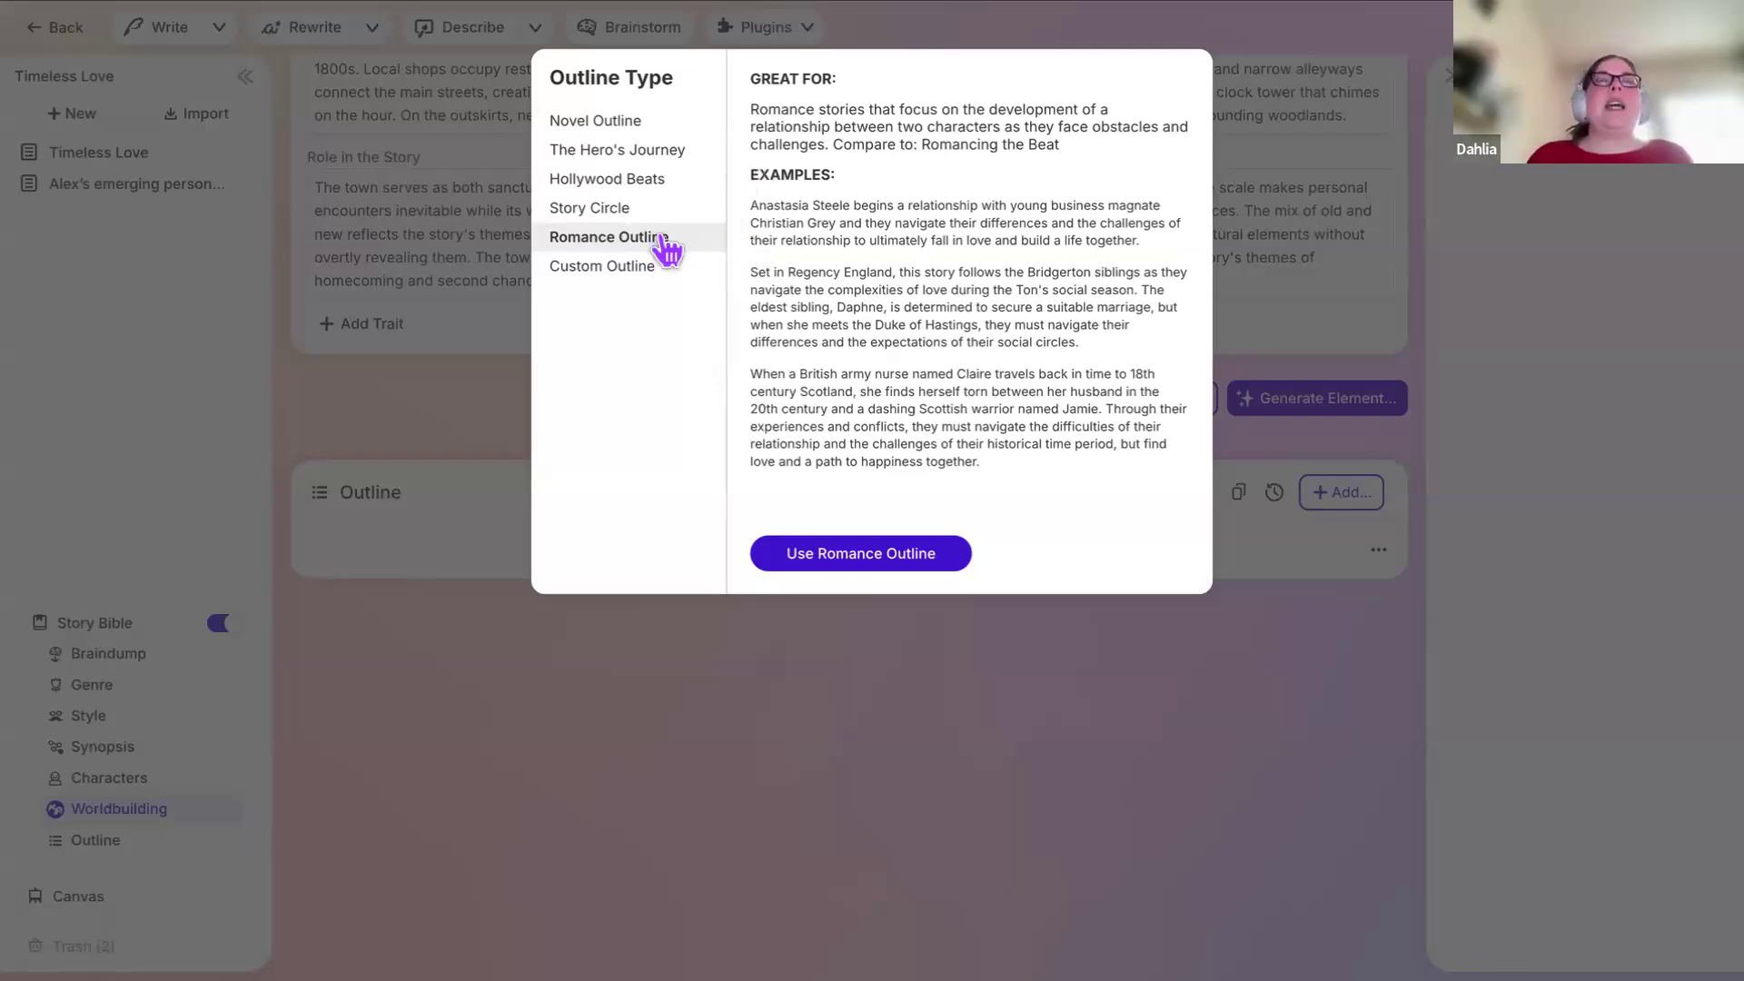
click(643, 267)
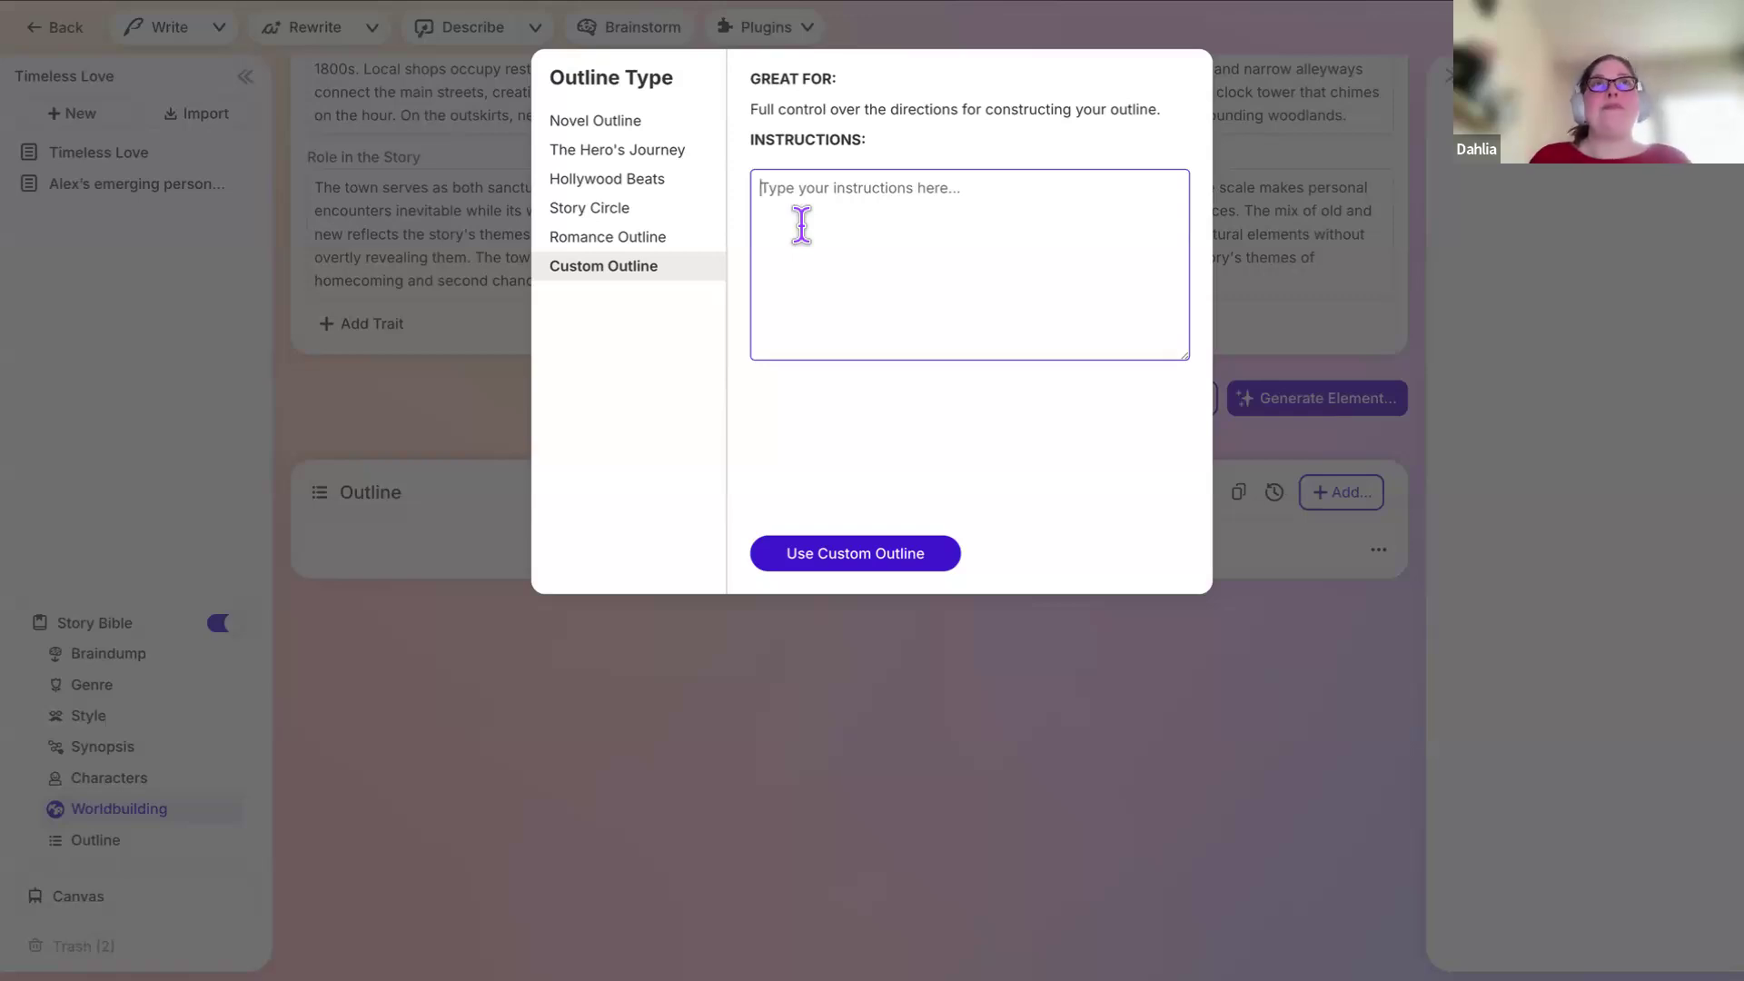
click(680, 244)
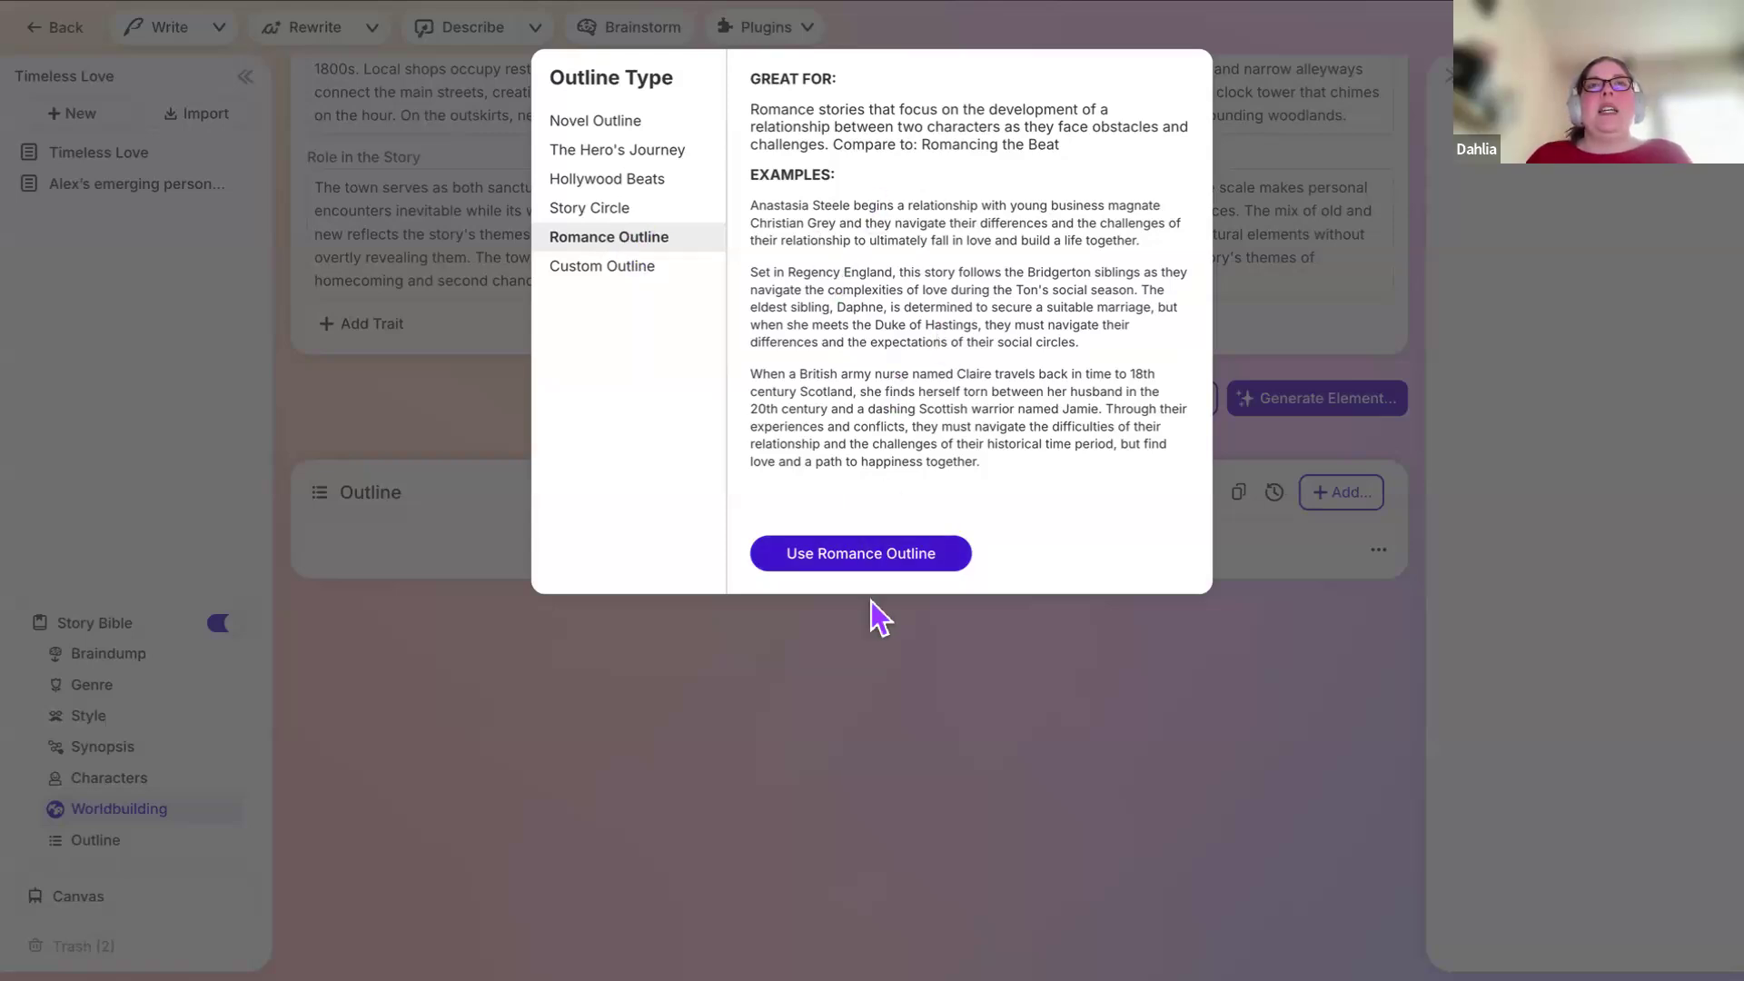
click(874, 563)
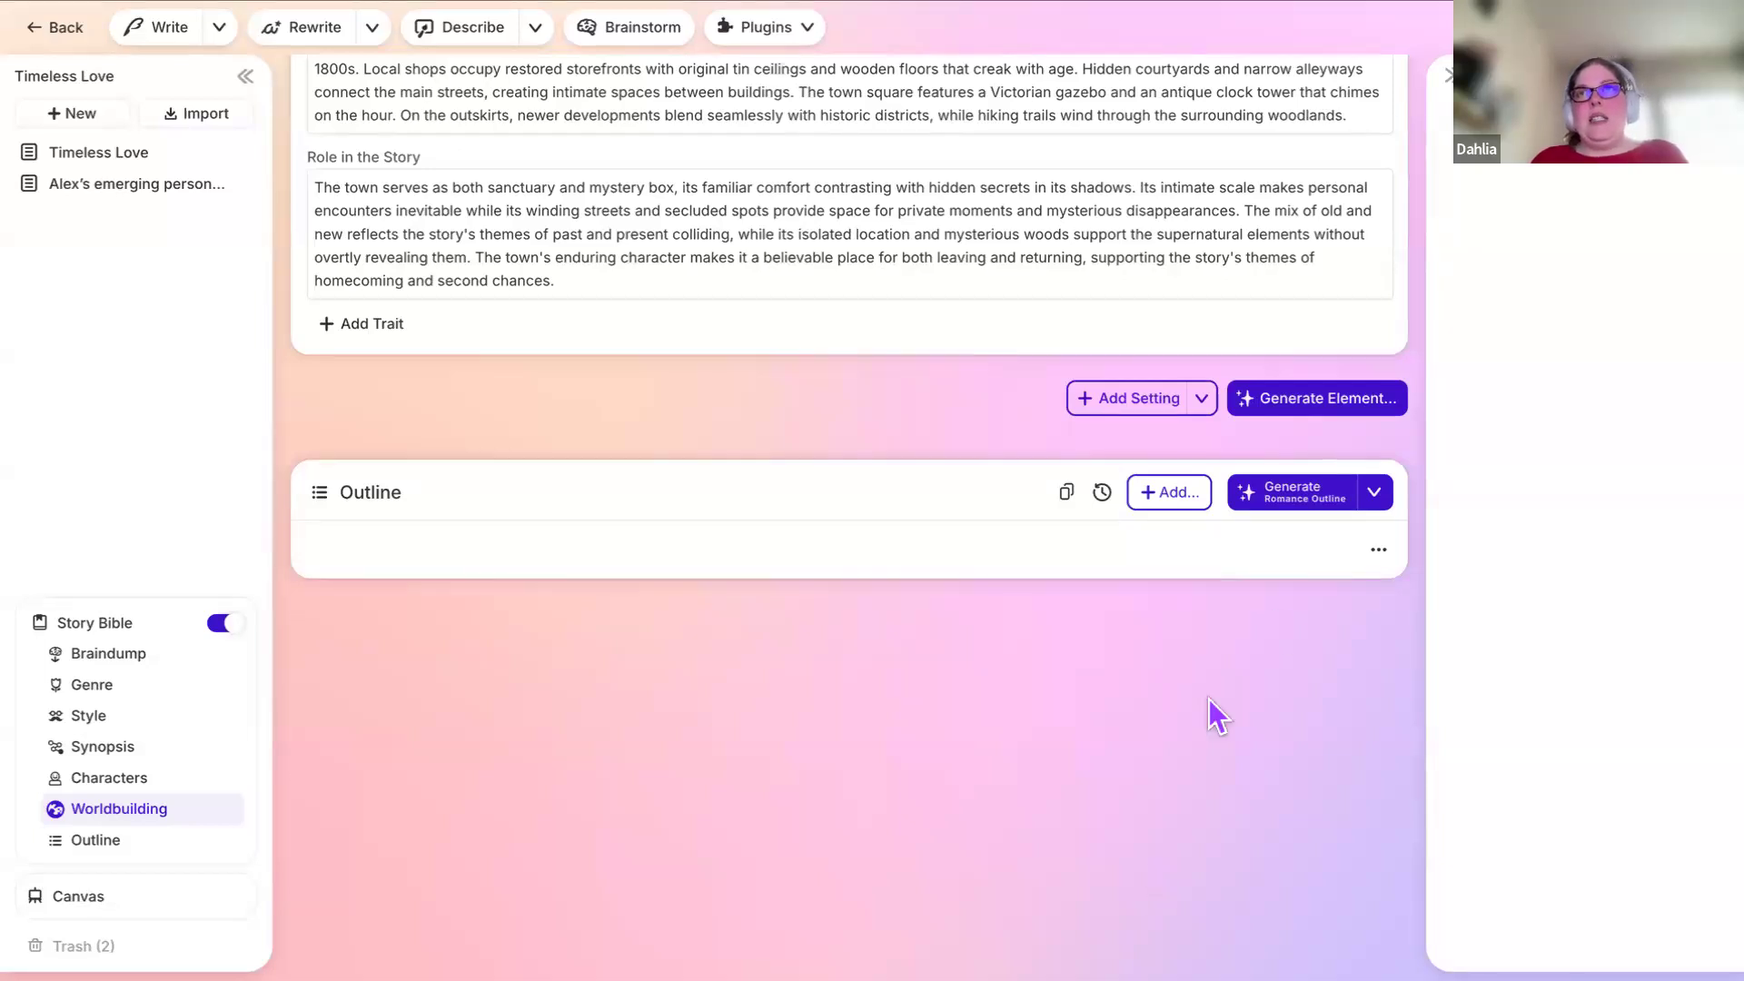
Step: Try to generate the Romance Outline, and switch to the presentation slide "Outline: Structuring Your Story"
click(1304, 505)
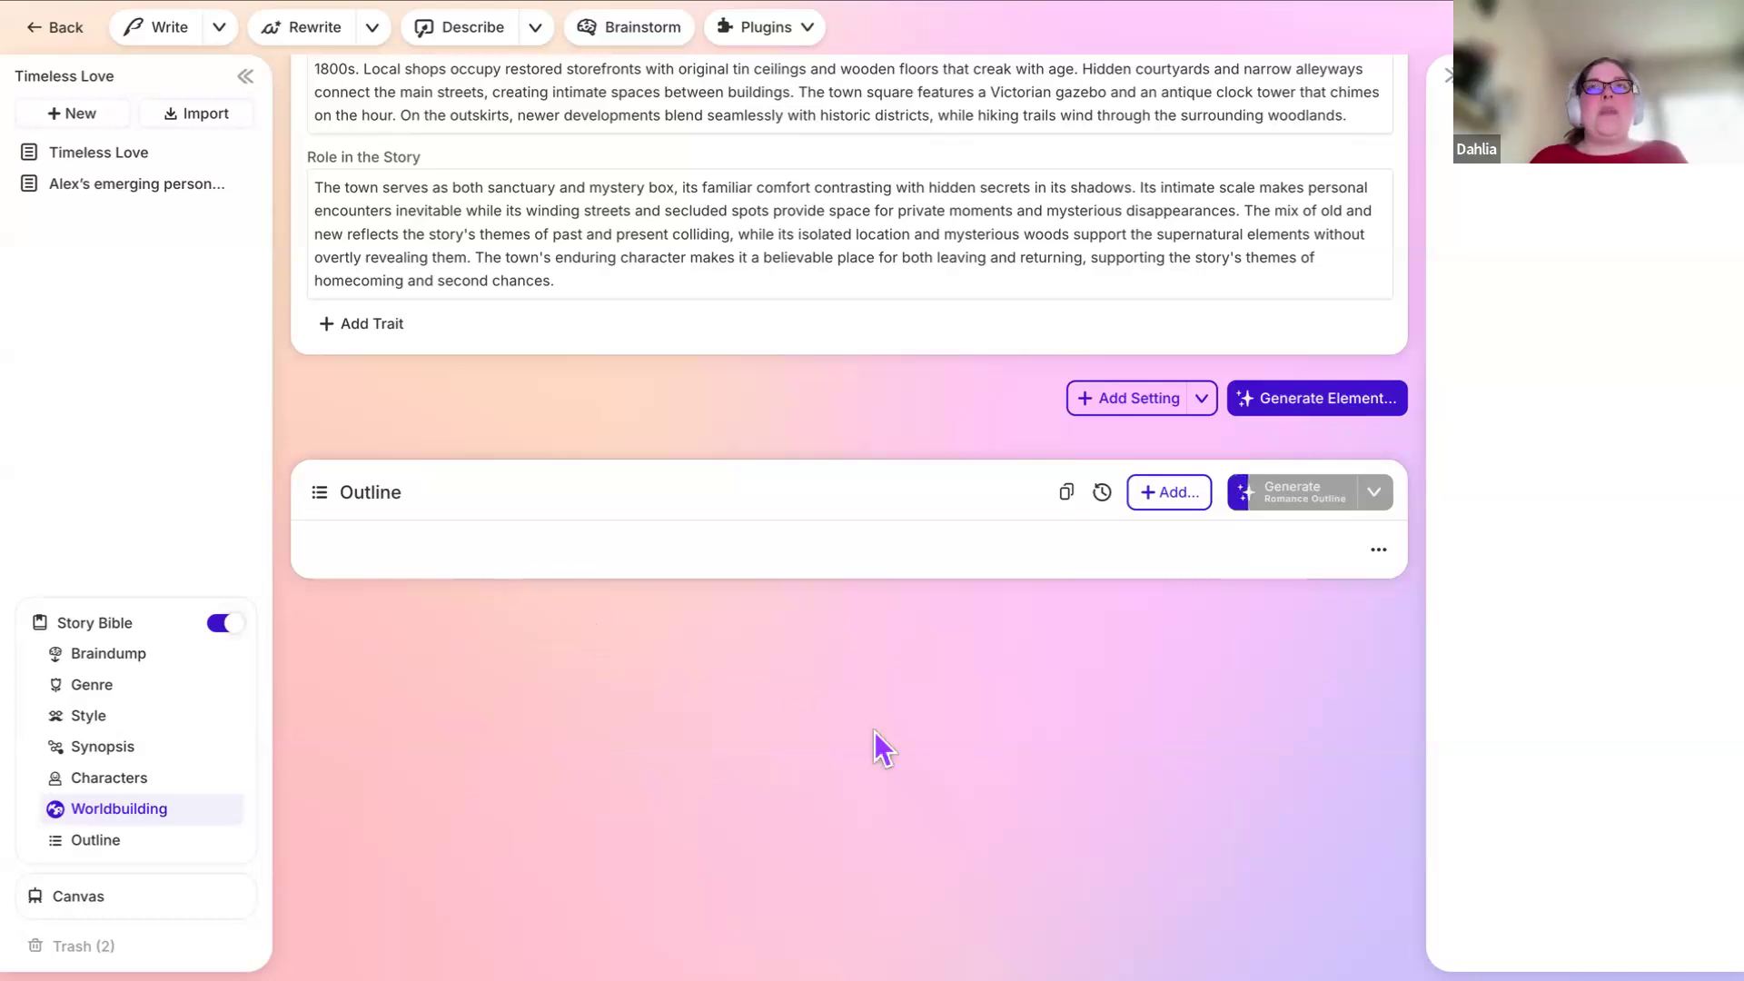
key(ctrl+Right)
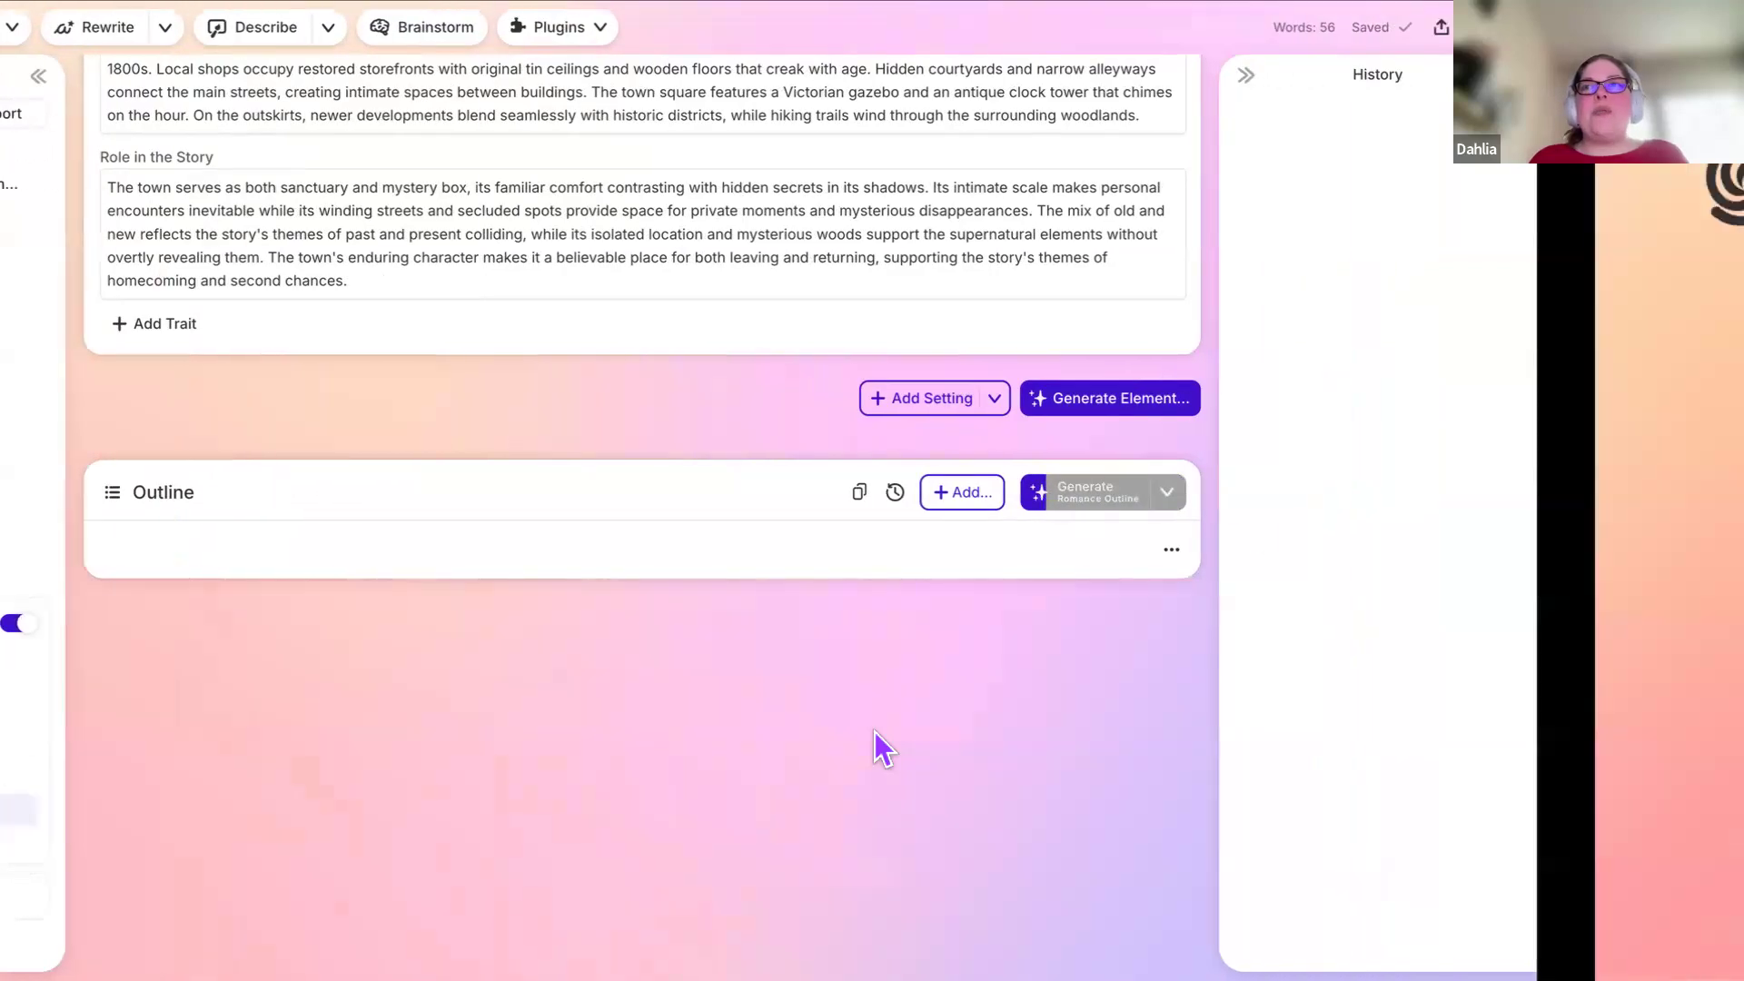
key(Right)
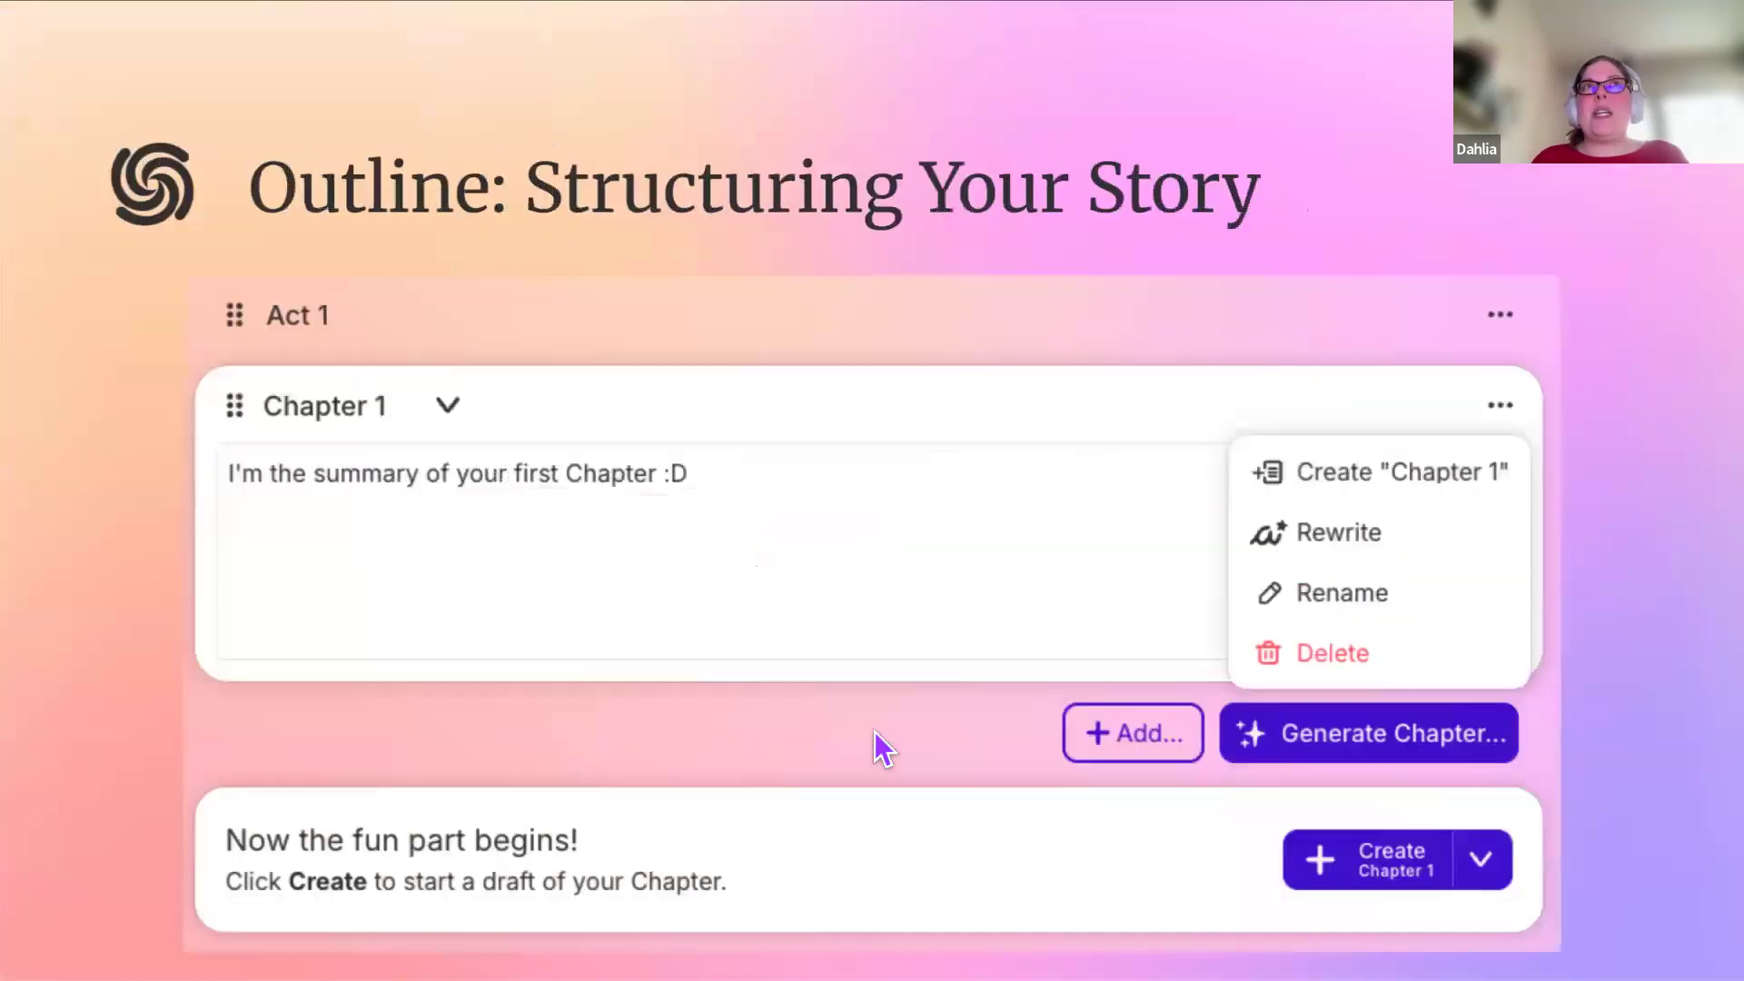
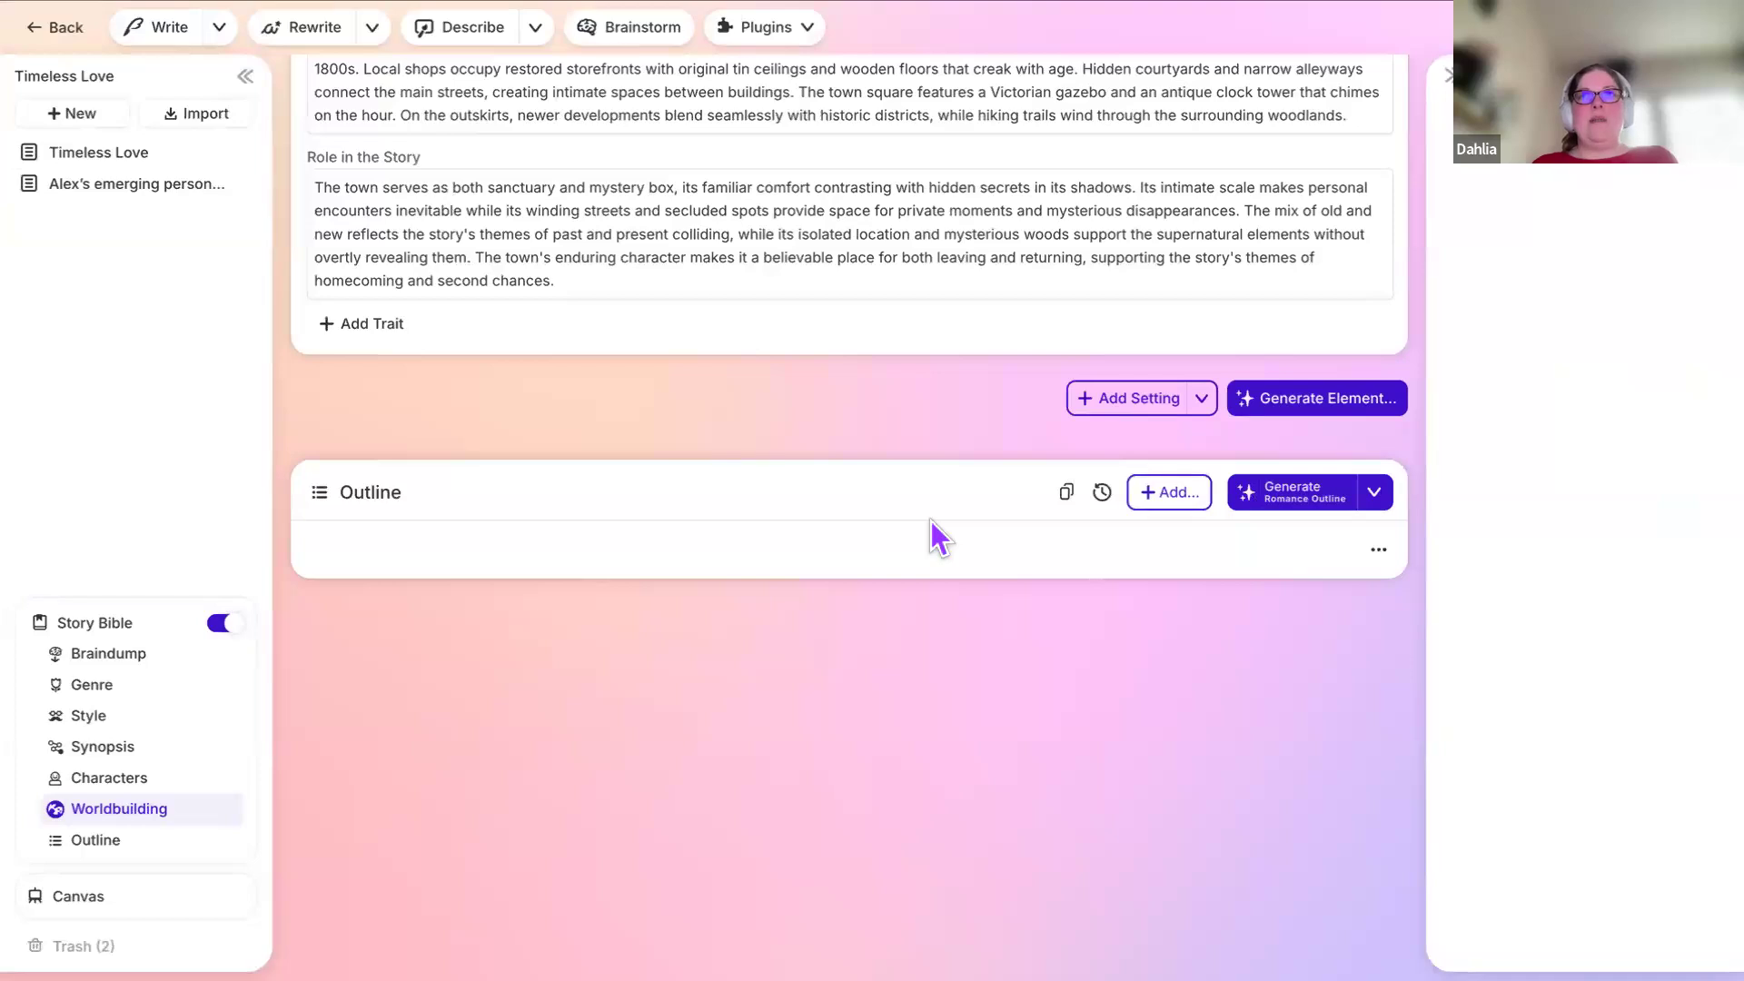
Step: Check the empty Outline section, view the account's recent credit activity in the settings, and close the settings
scroll(907, 749, down, 1)
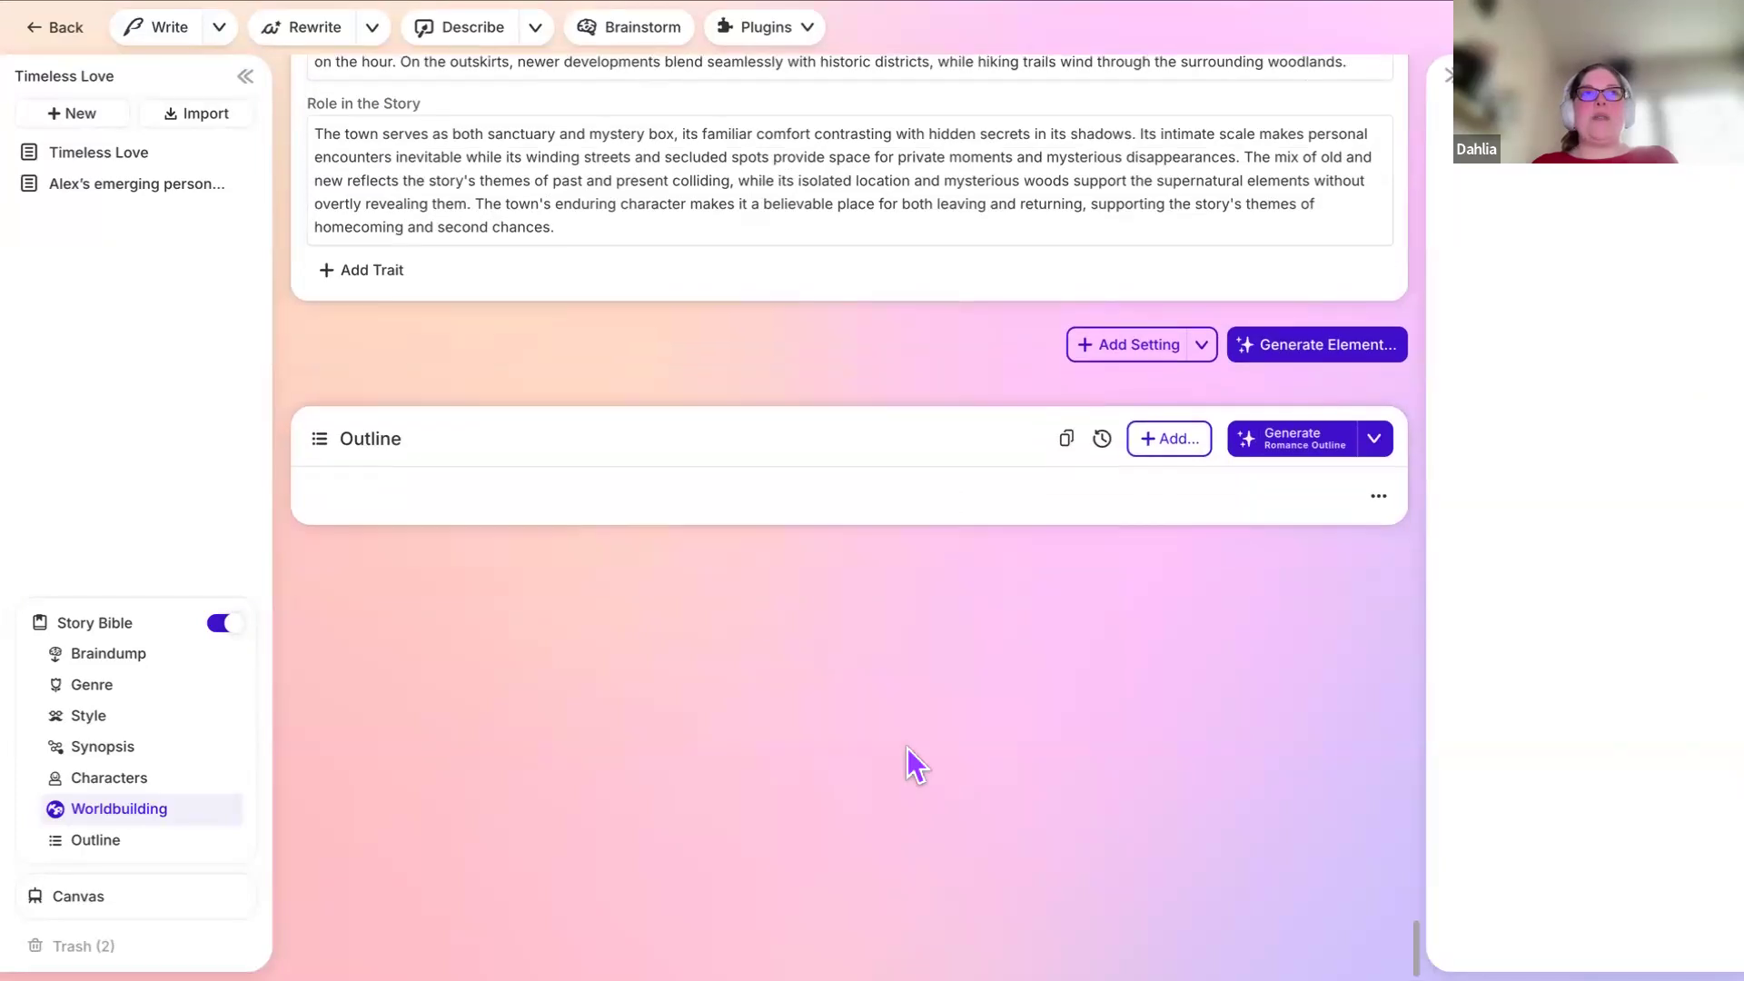
scroll(907, 749, up, 3)
scroll(907, 754, down, 3)
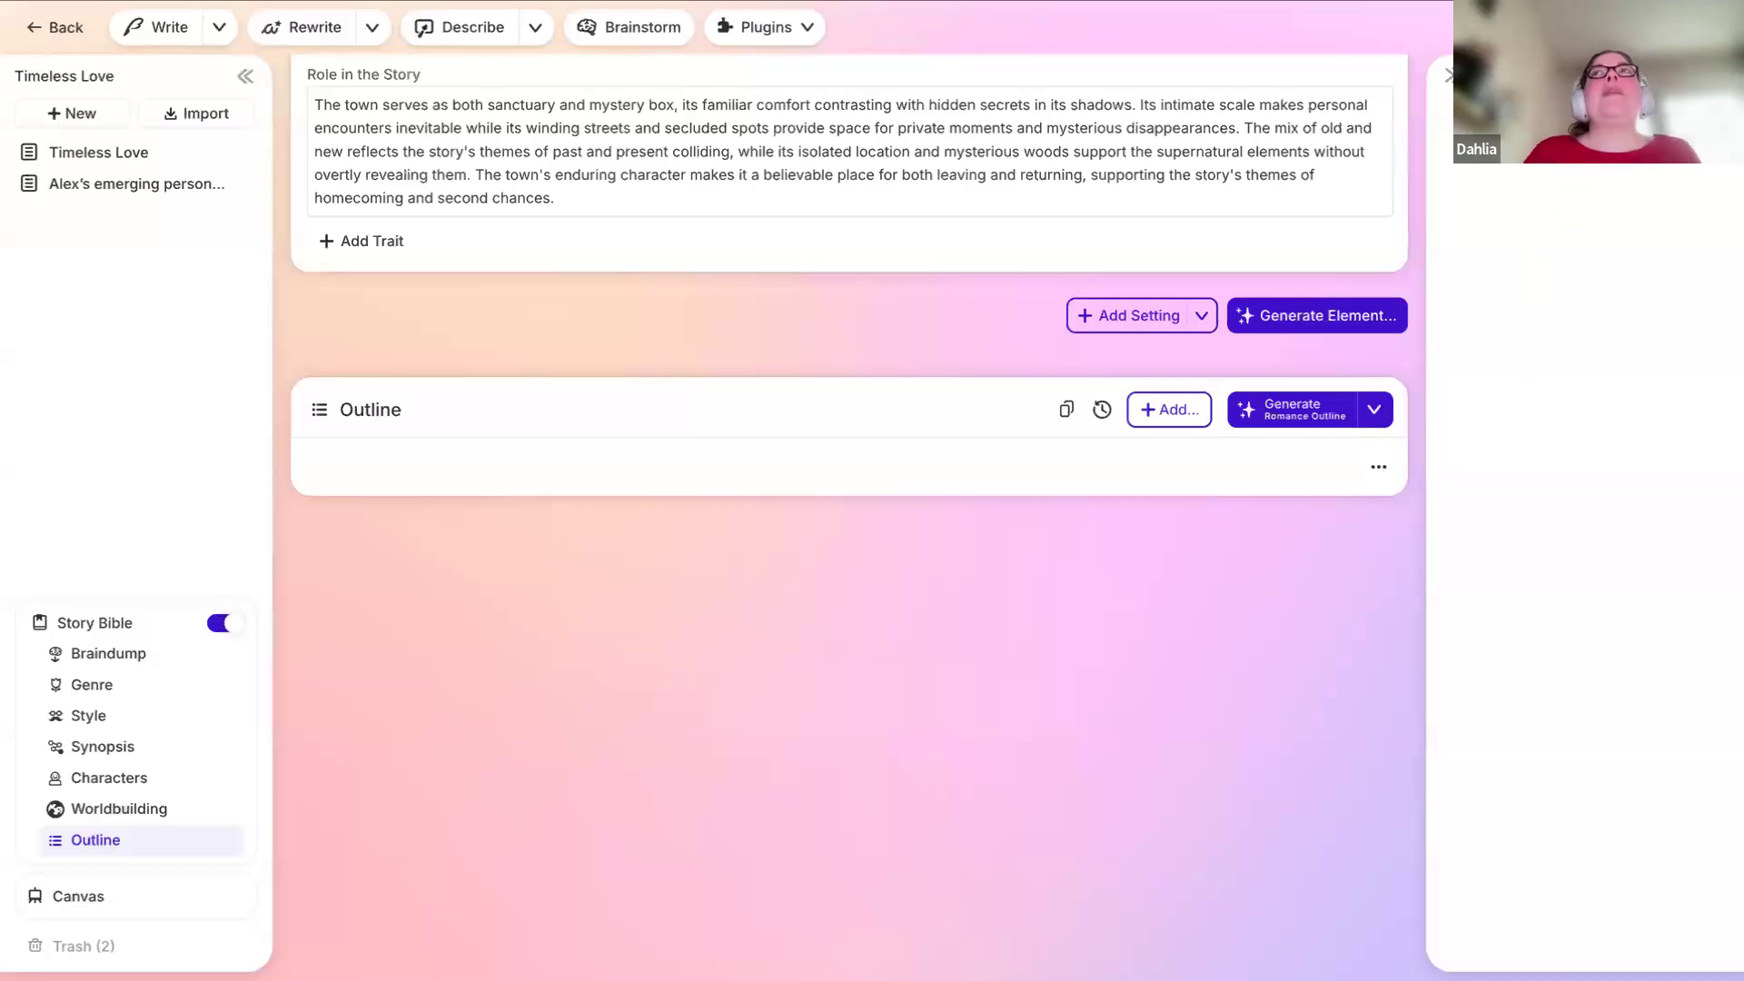
click(1722, 27)
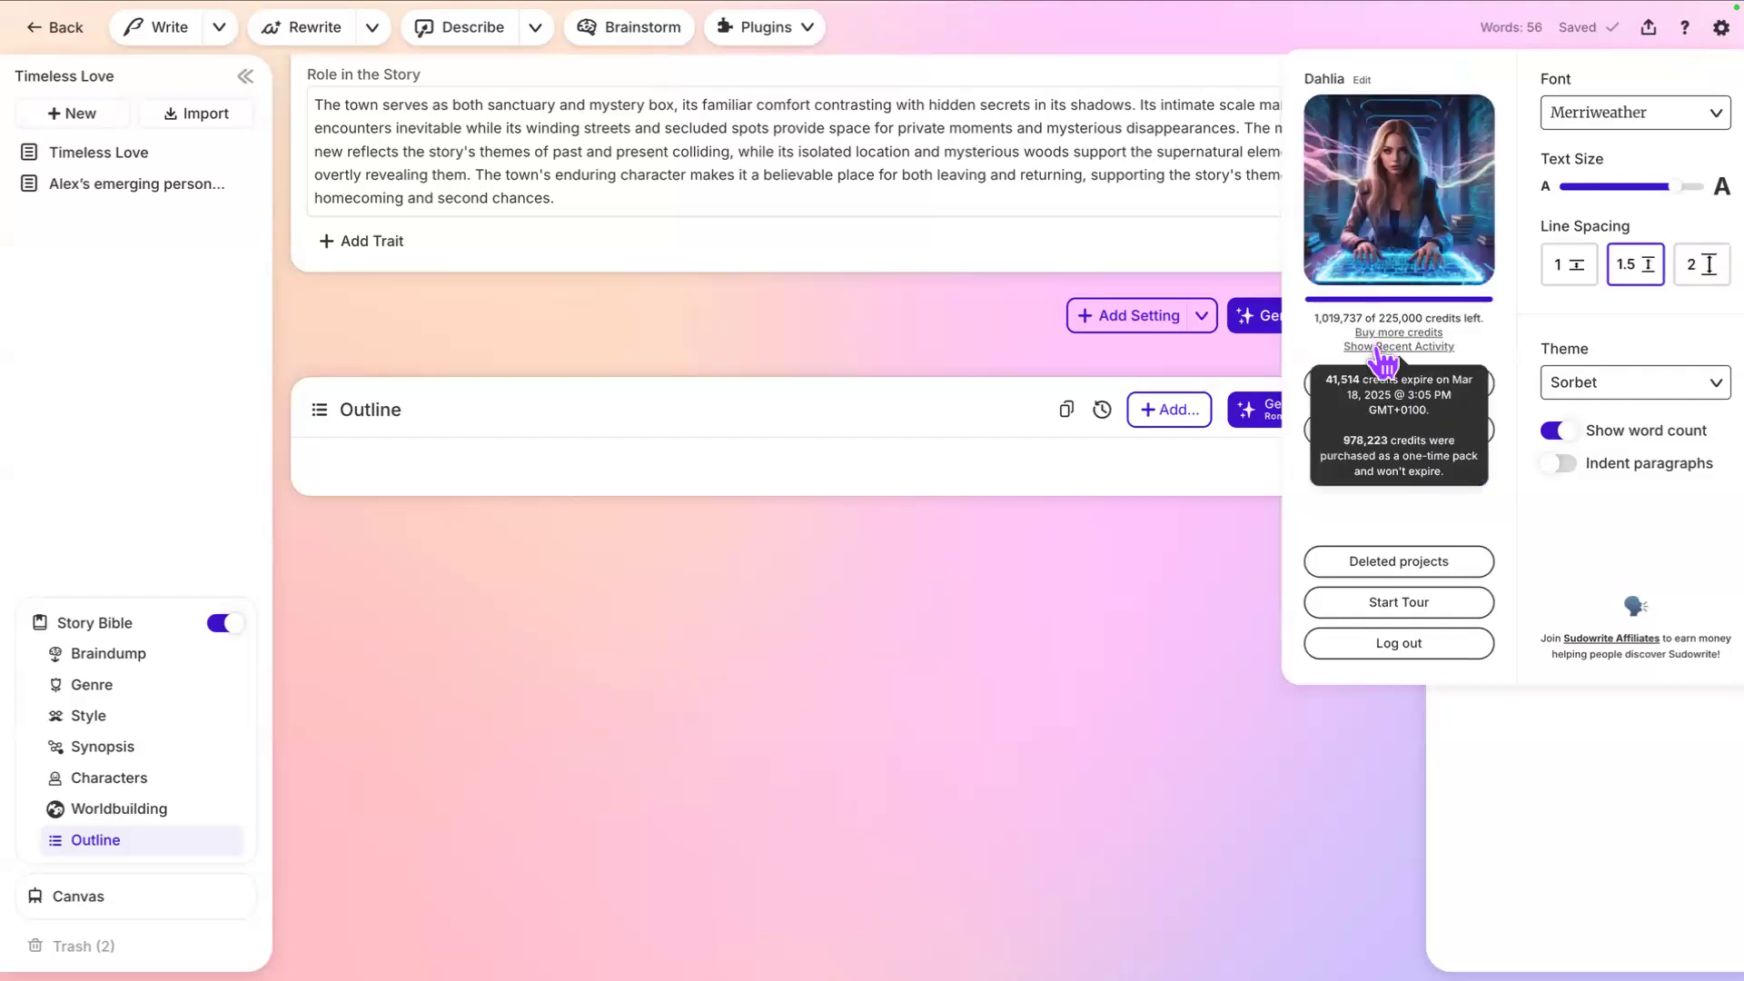
click(1382, 346)
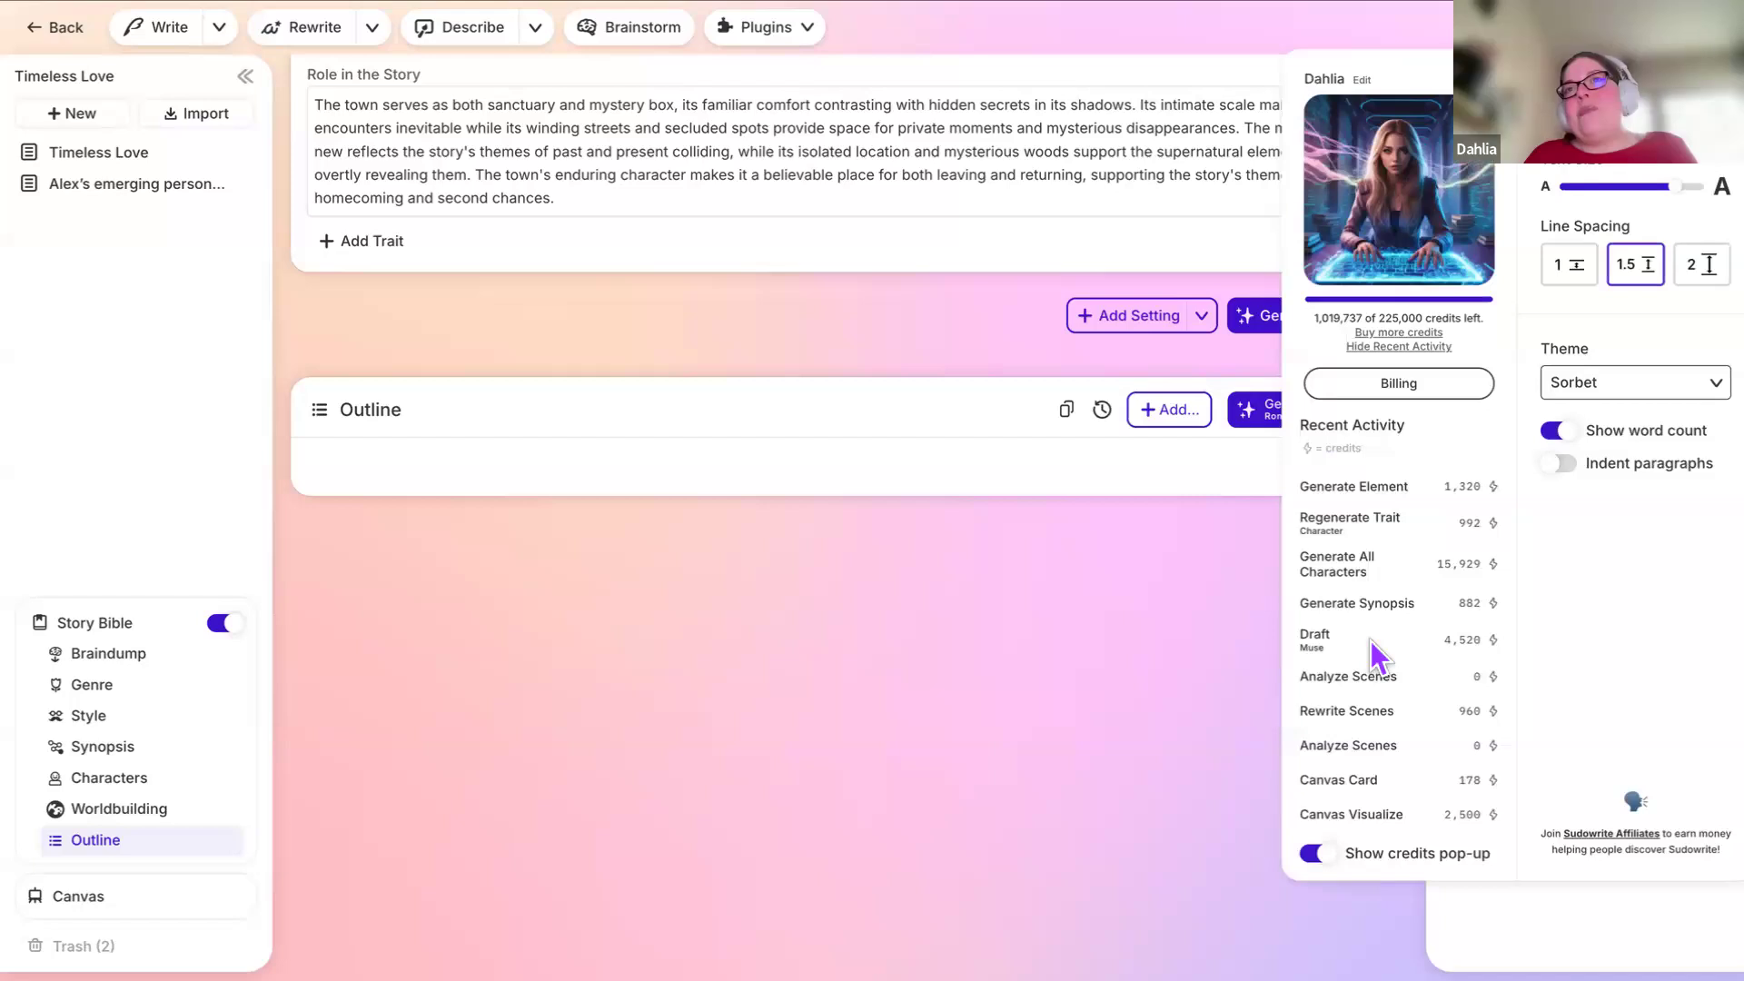
click(1181, 680)
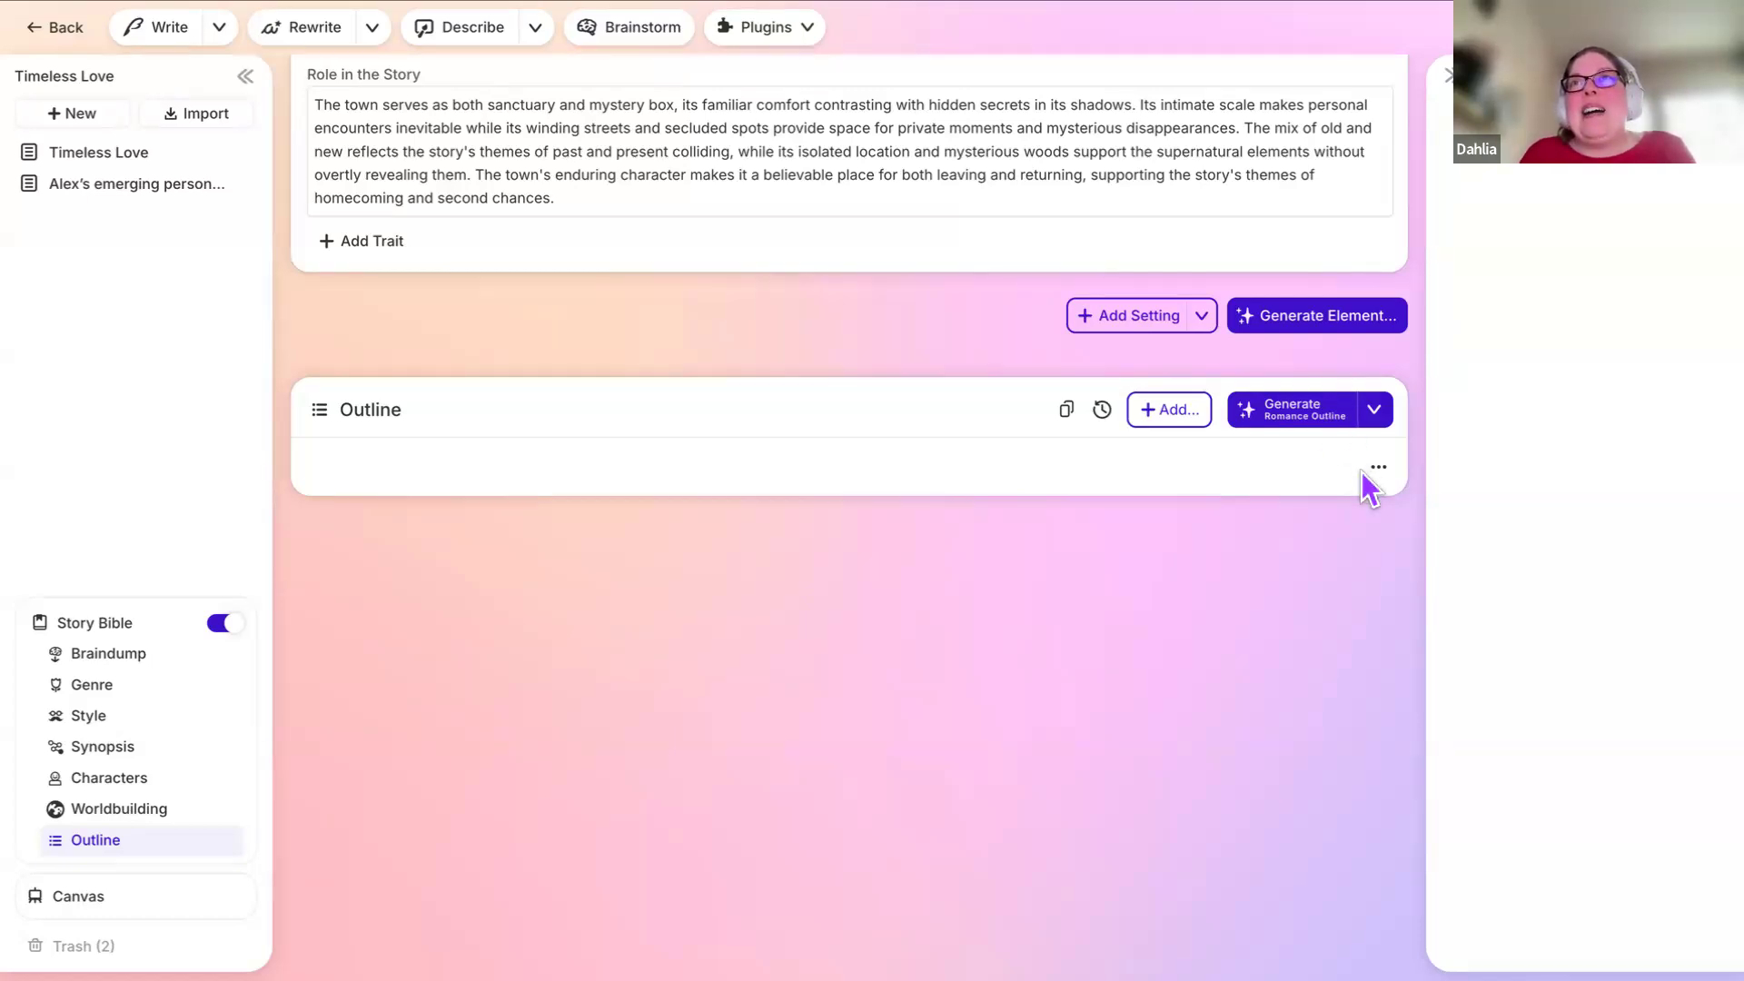
Step: Generate the story's Outline again using the Romance Outline type
click(1308, 422)
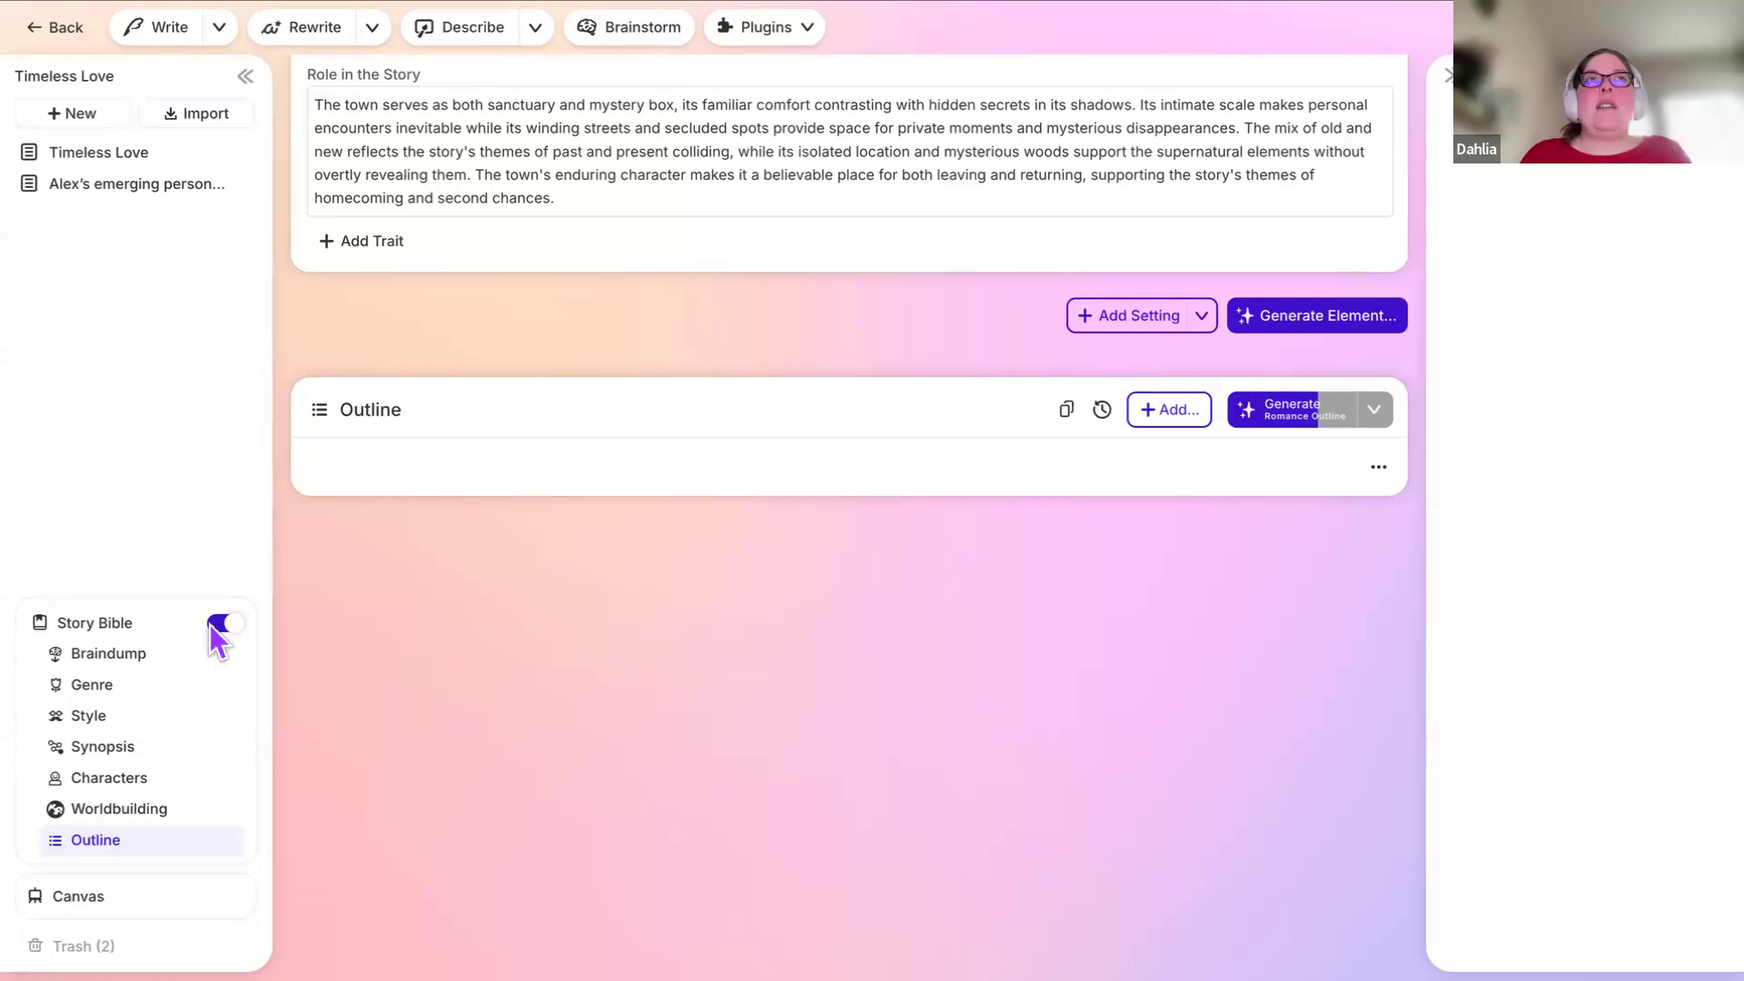
scroll(545, 618, up, 2)
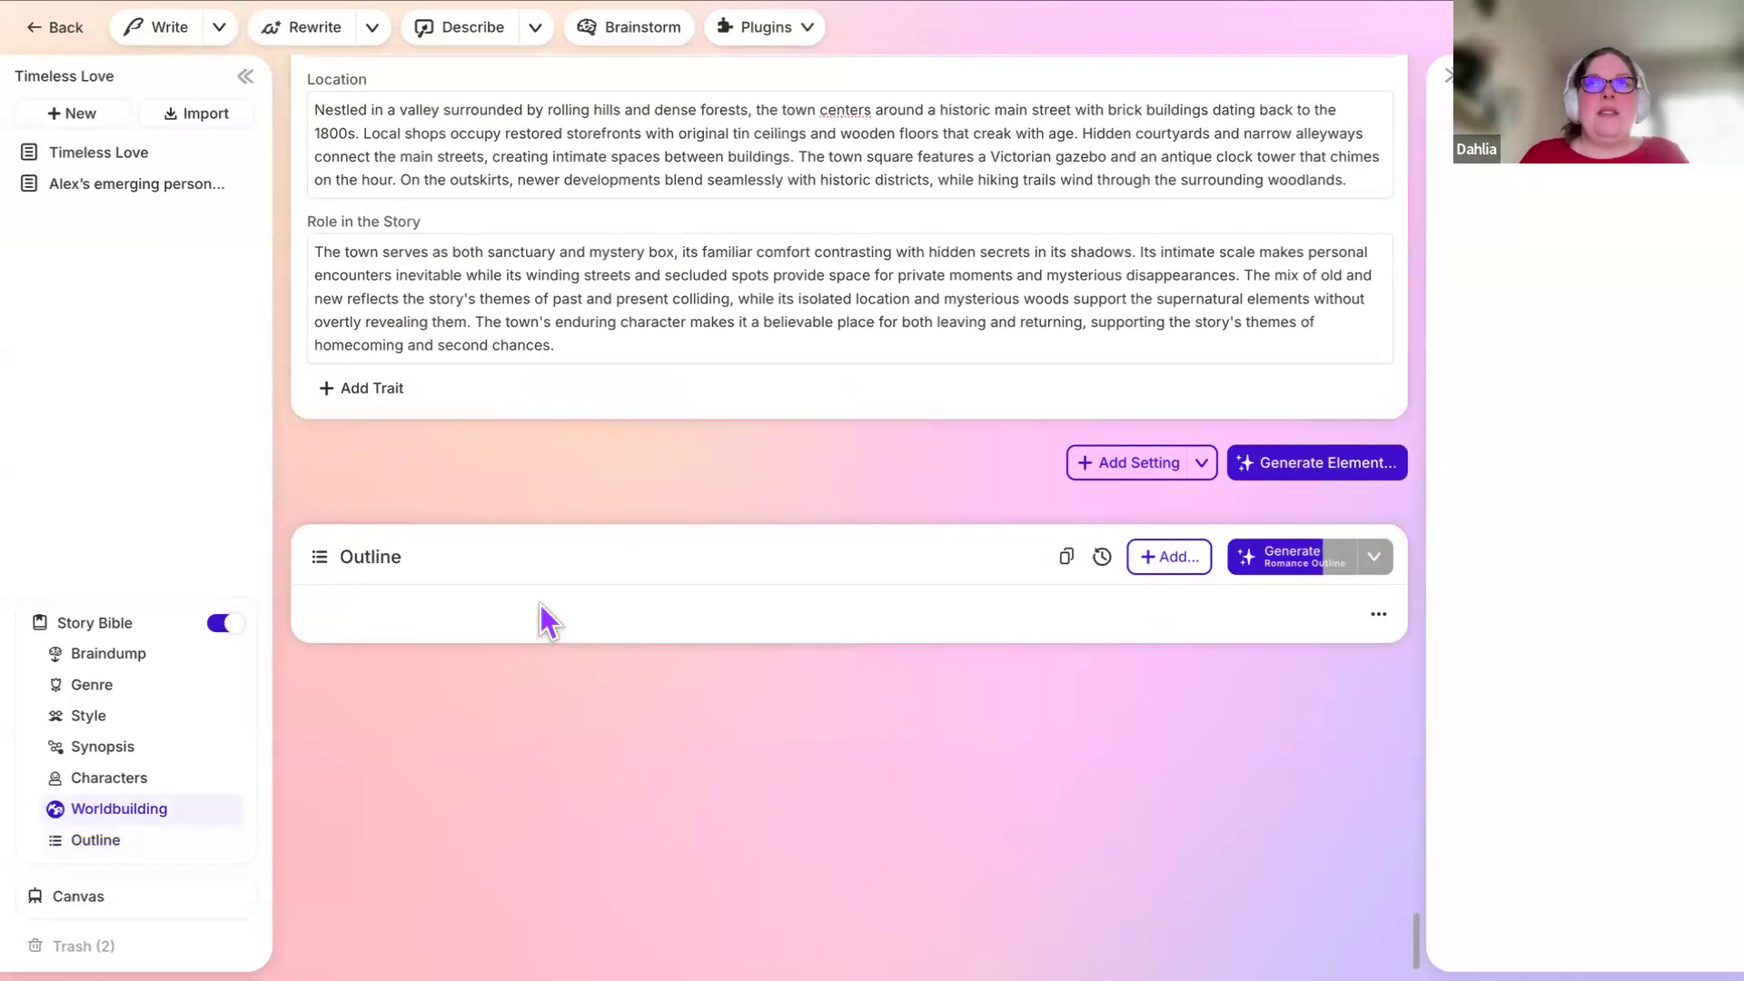
scroll(541, 607, down, 1)
scroll(542, 607, up, 2)
scroll(541, 607, up, 5)
scroll(541, 606, down, 6)
Step: Go back to the start of the Characters section and show its import and export options
scroll(541, 607, up, 5)
scroll(541, 623, up, 10)
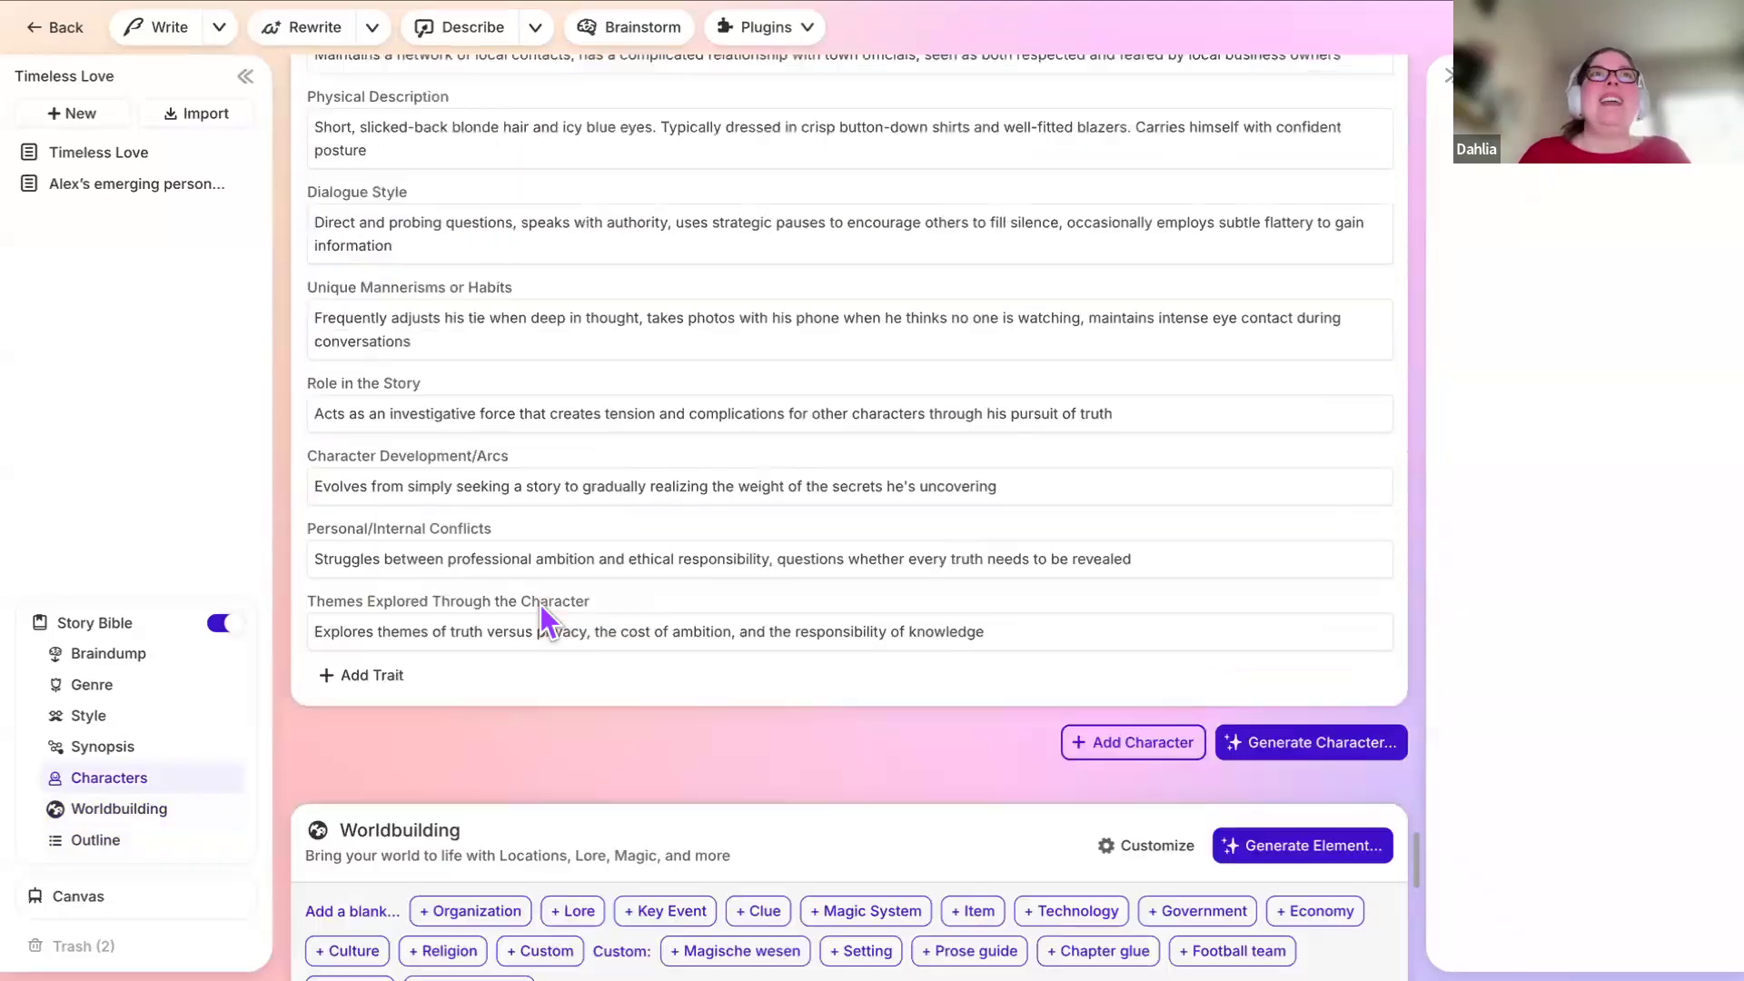
scroll(532, 353, down, 12)
scroll(532, 352, up, 9)
scroll(531, 351, up, 15)
scroll(531, 350, up, 15)
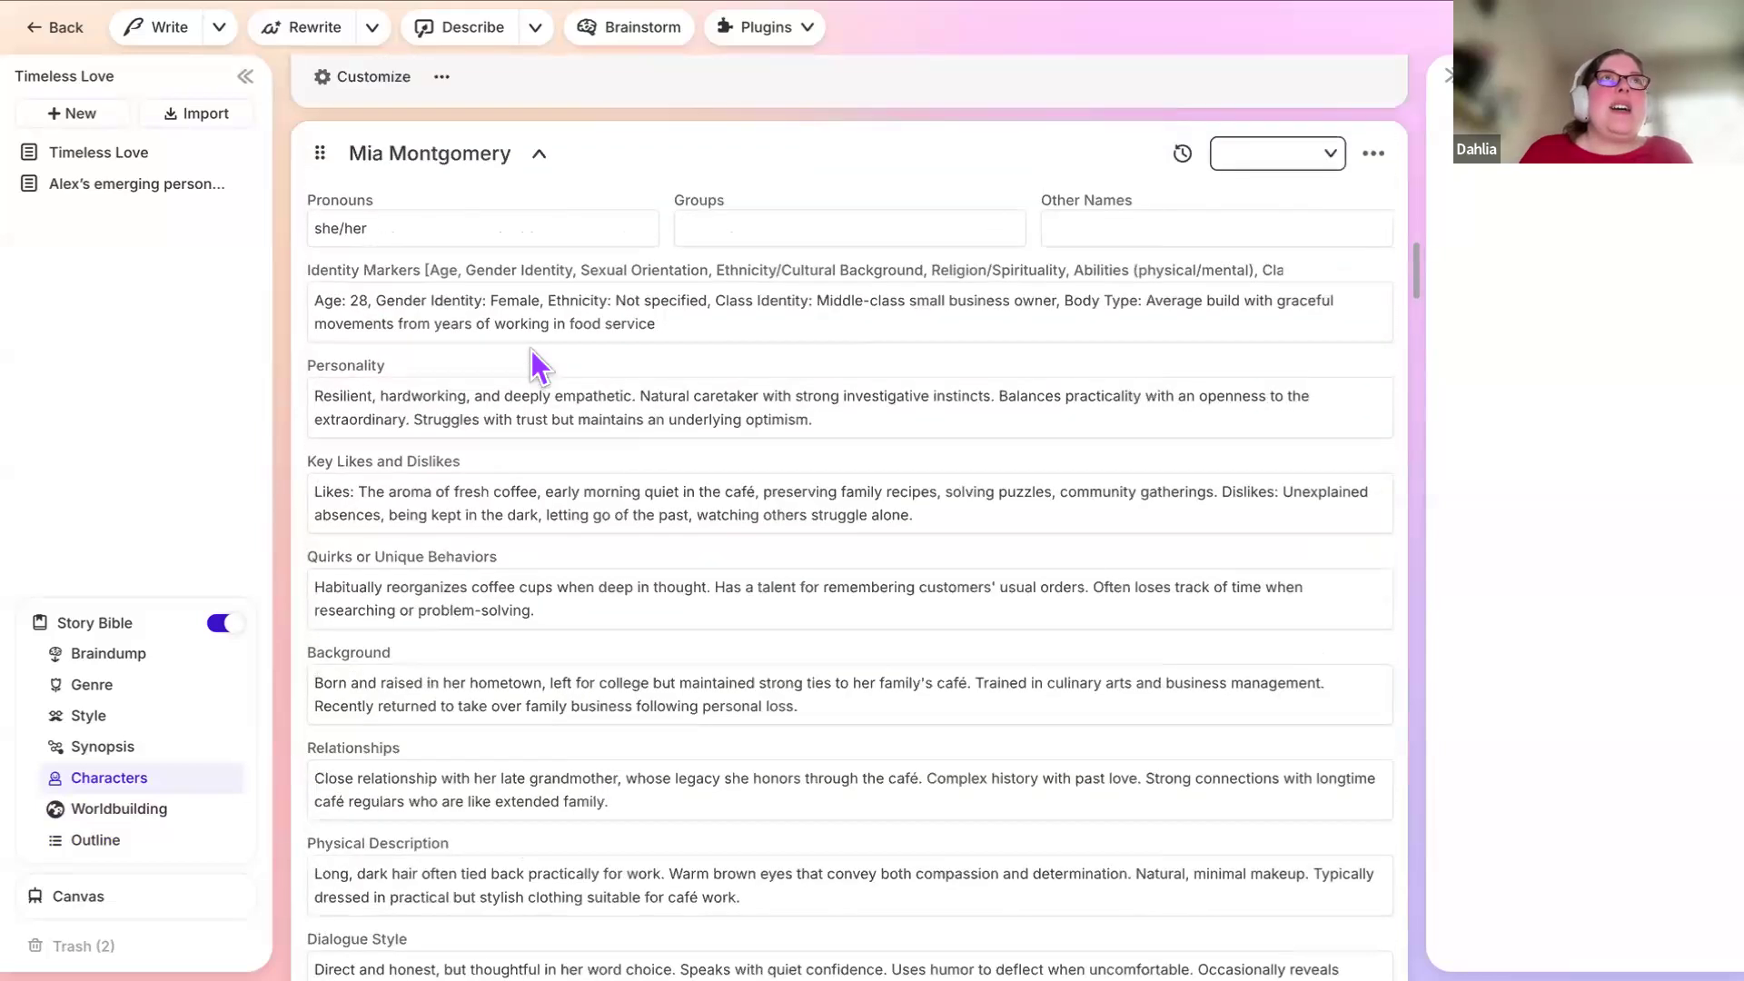
scroll(531, 351, up, 8)
scroll(425, 631, down, 2)
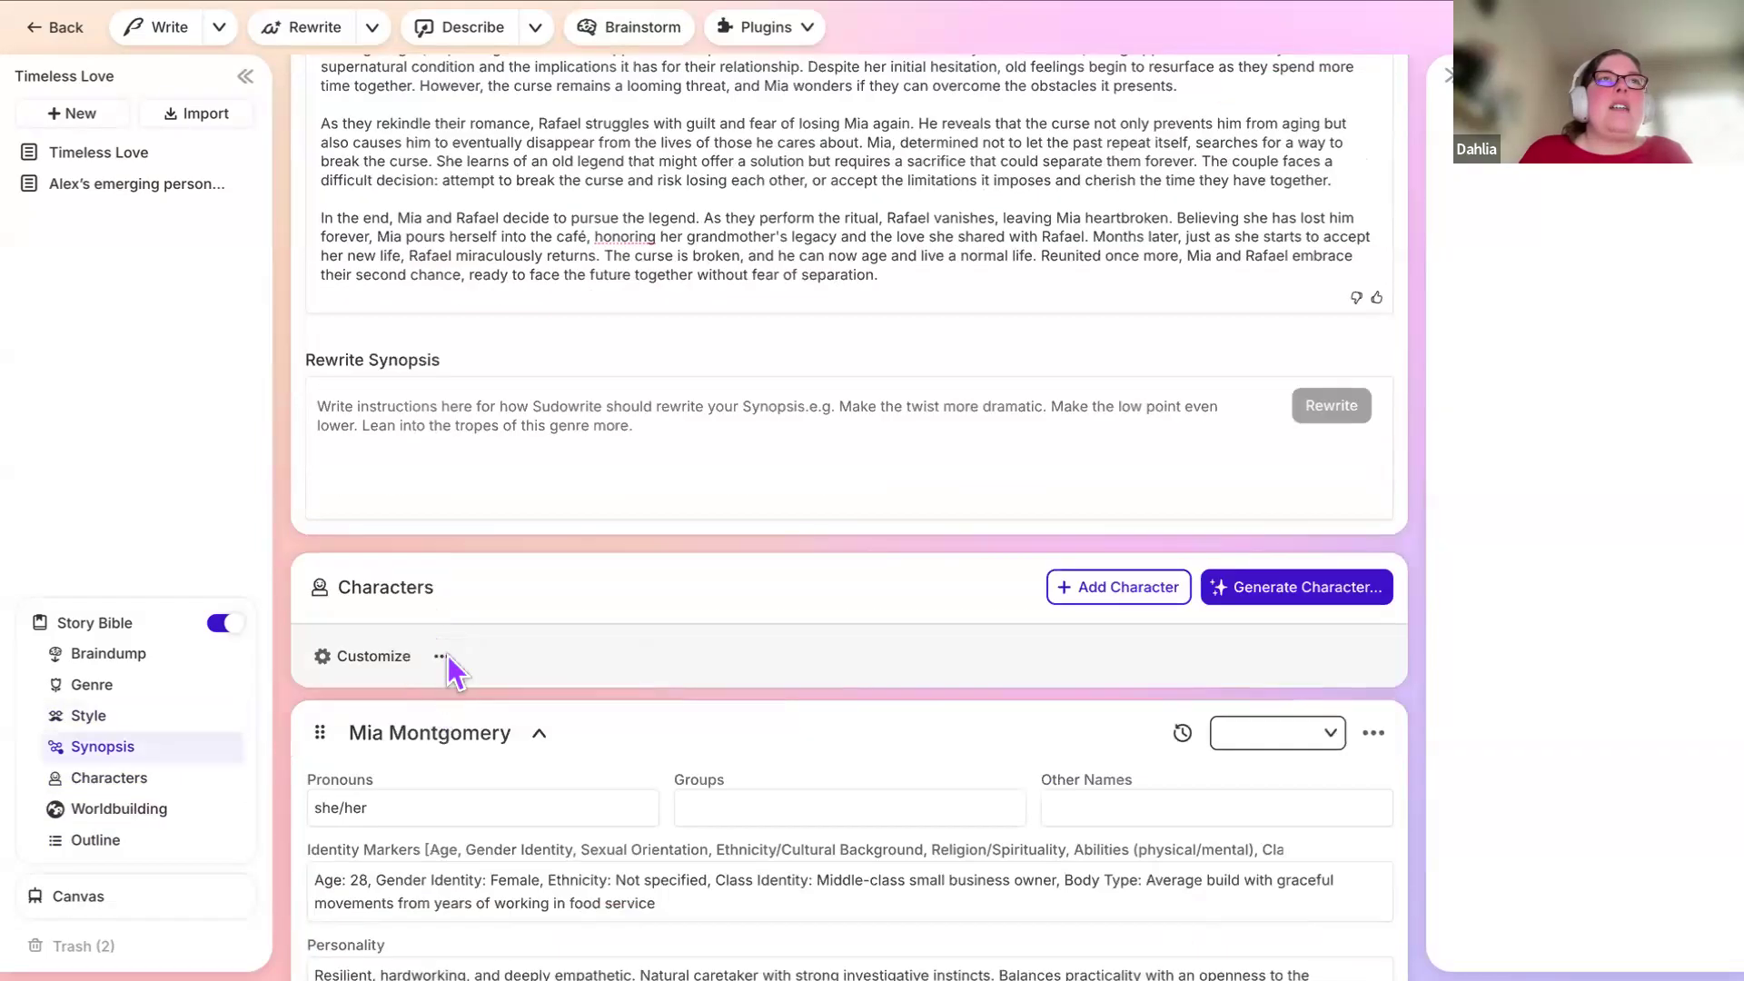
click(442, 657)
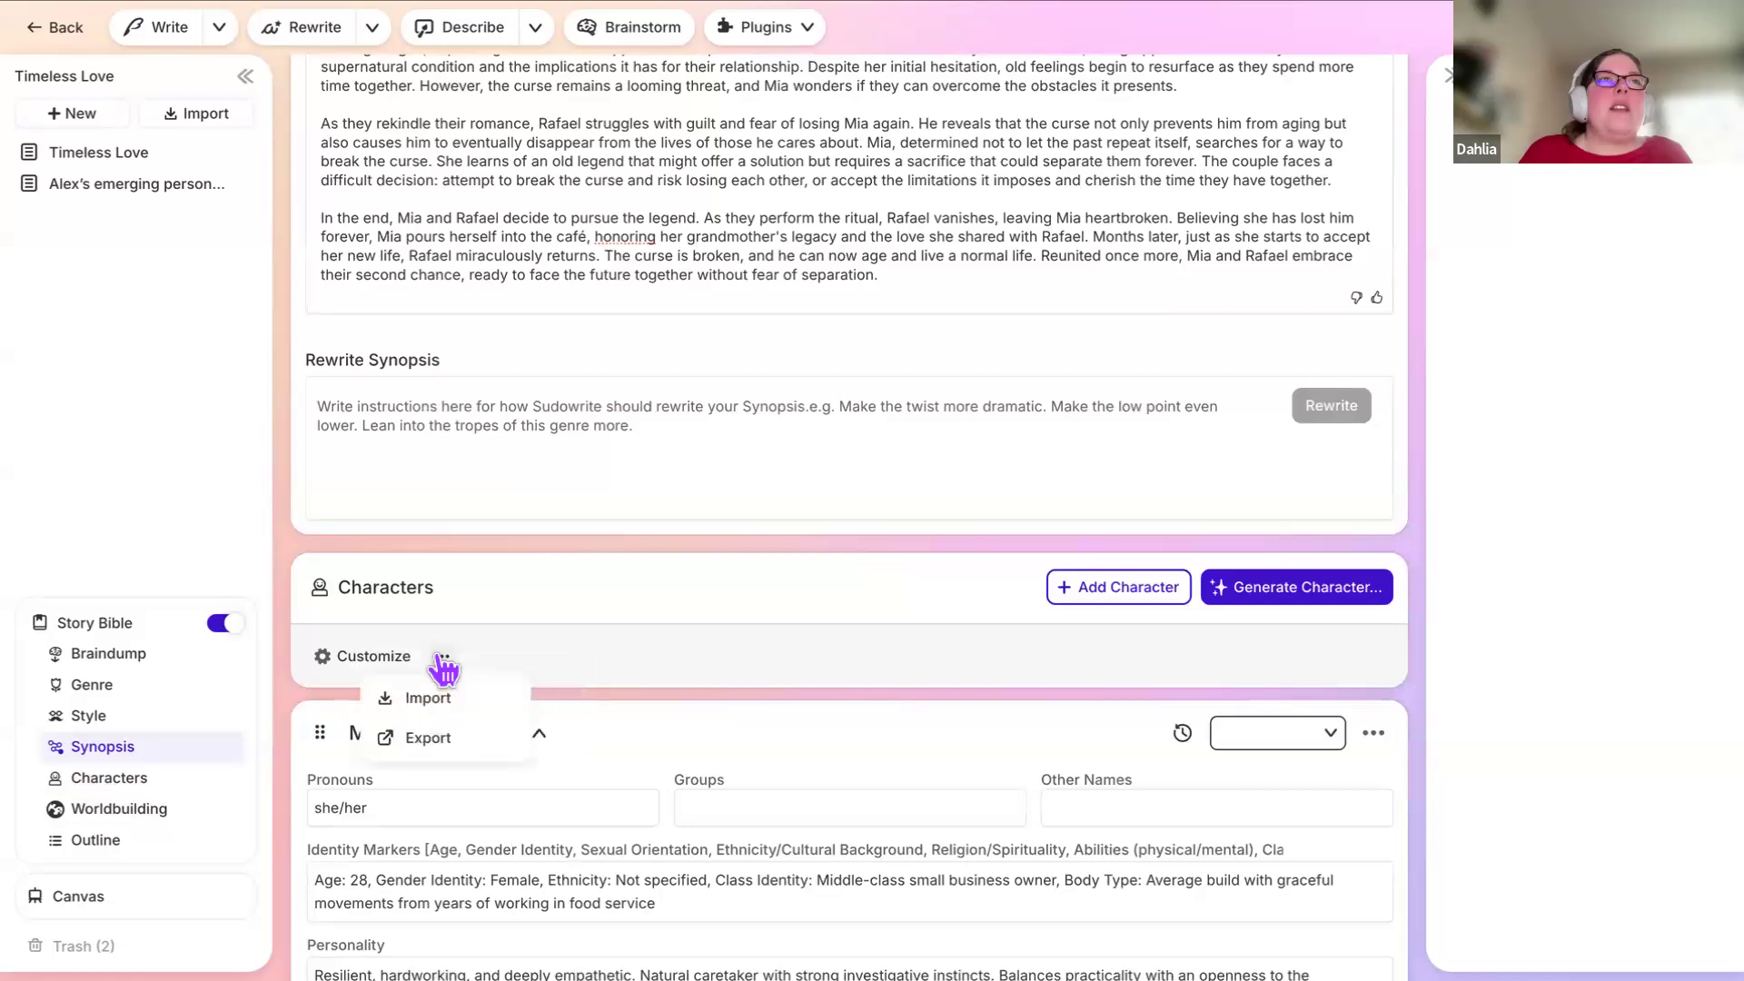
Step: Open the import options for Characters, check the file upload and paste areas, and close them without importing
click(465, 699)
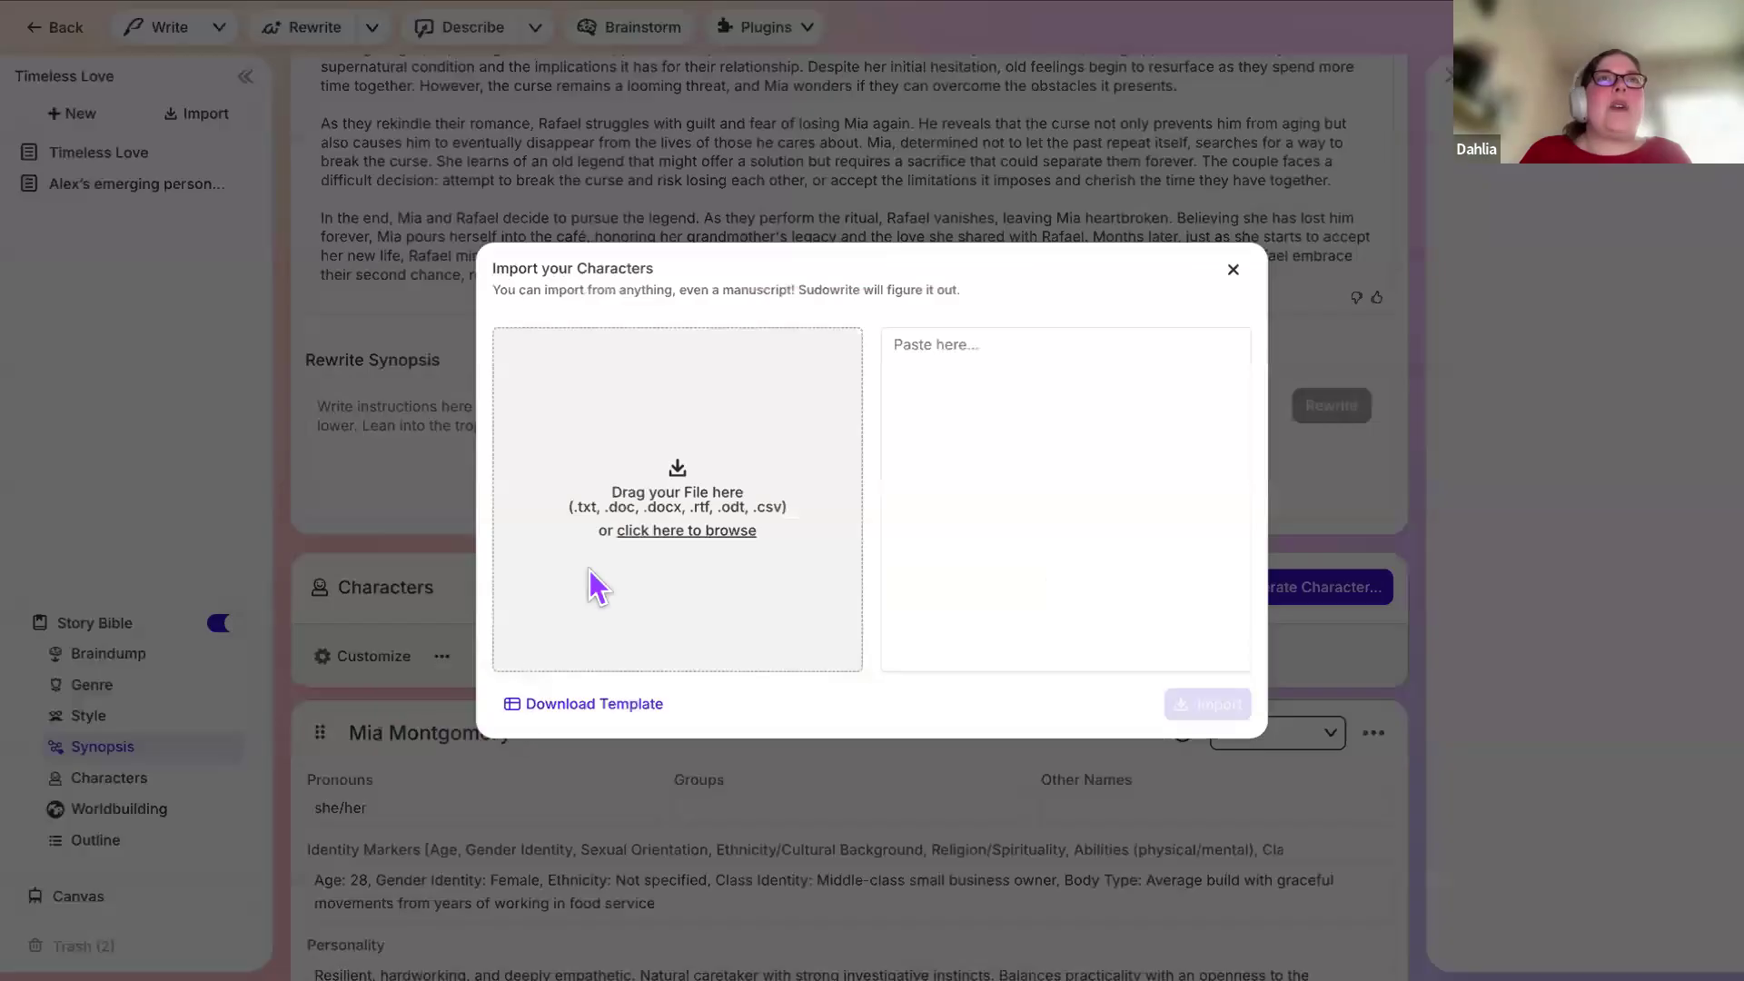
click(933, 462)
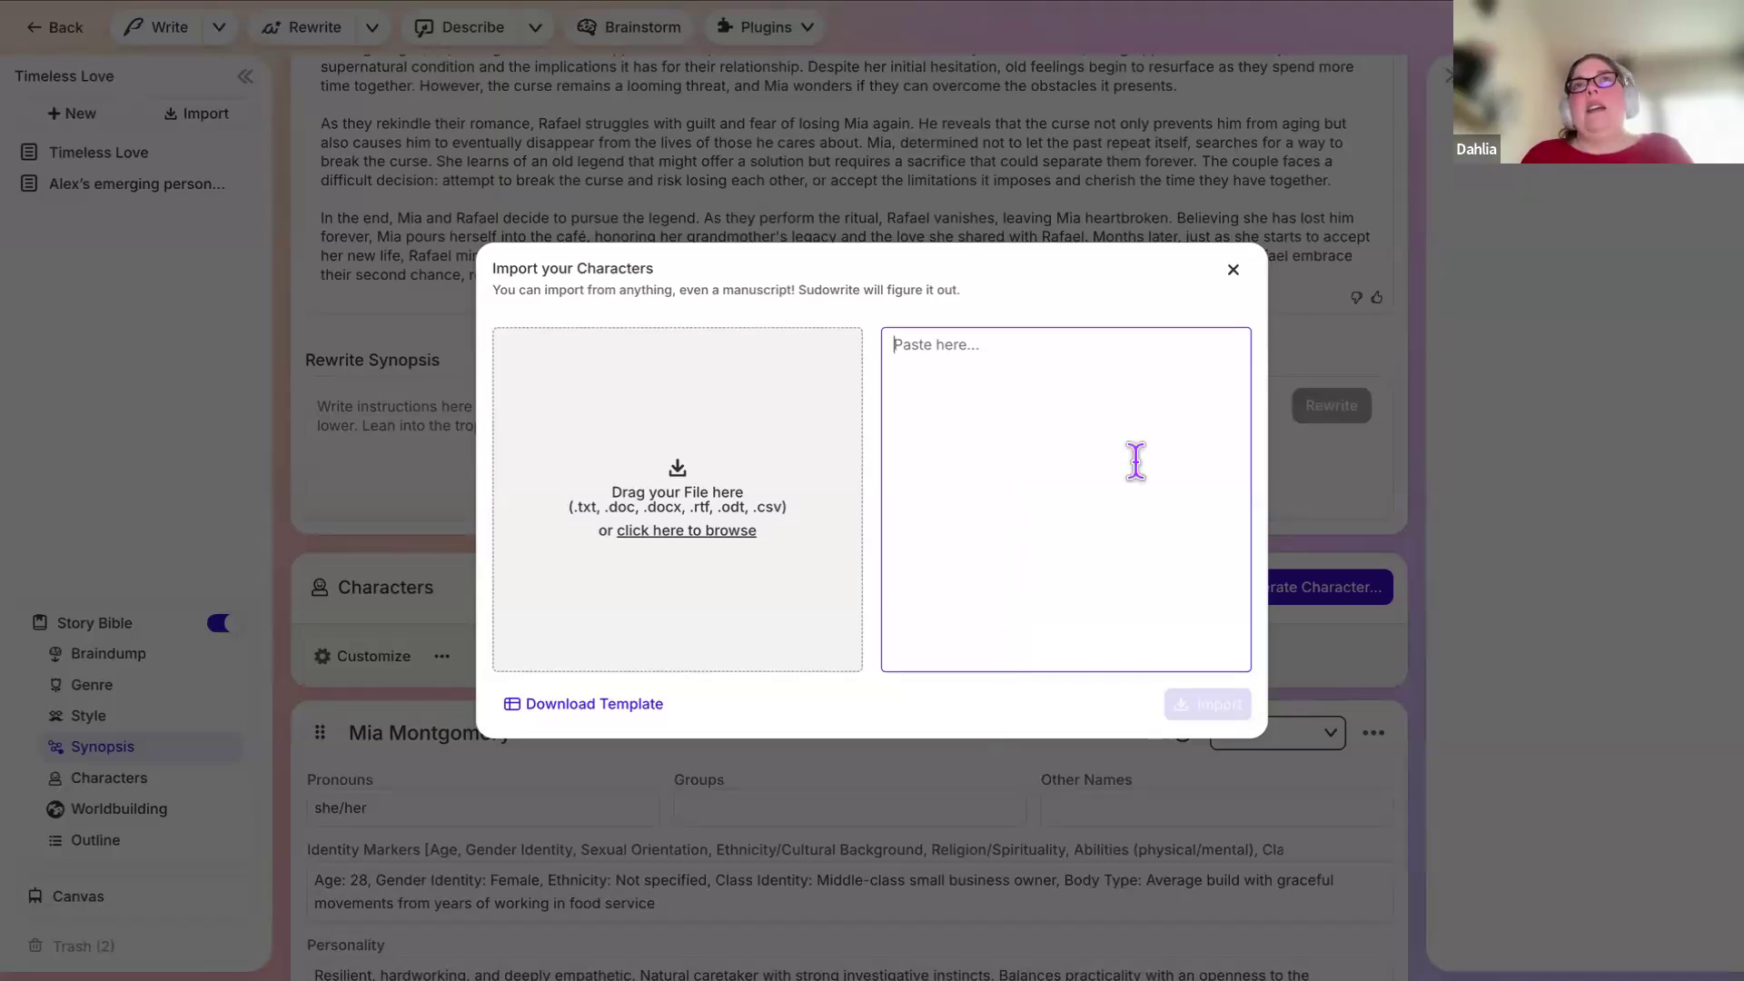
click(1234, 269)
Step: Look through the character cards and the Worldbuilding section down to the Outline to check on its generation
scroll(954, 677, down, 6)
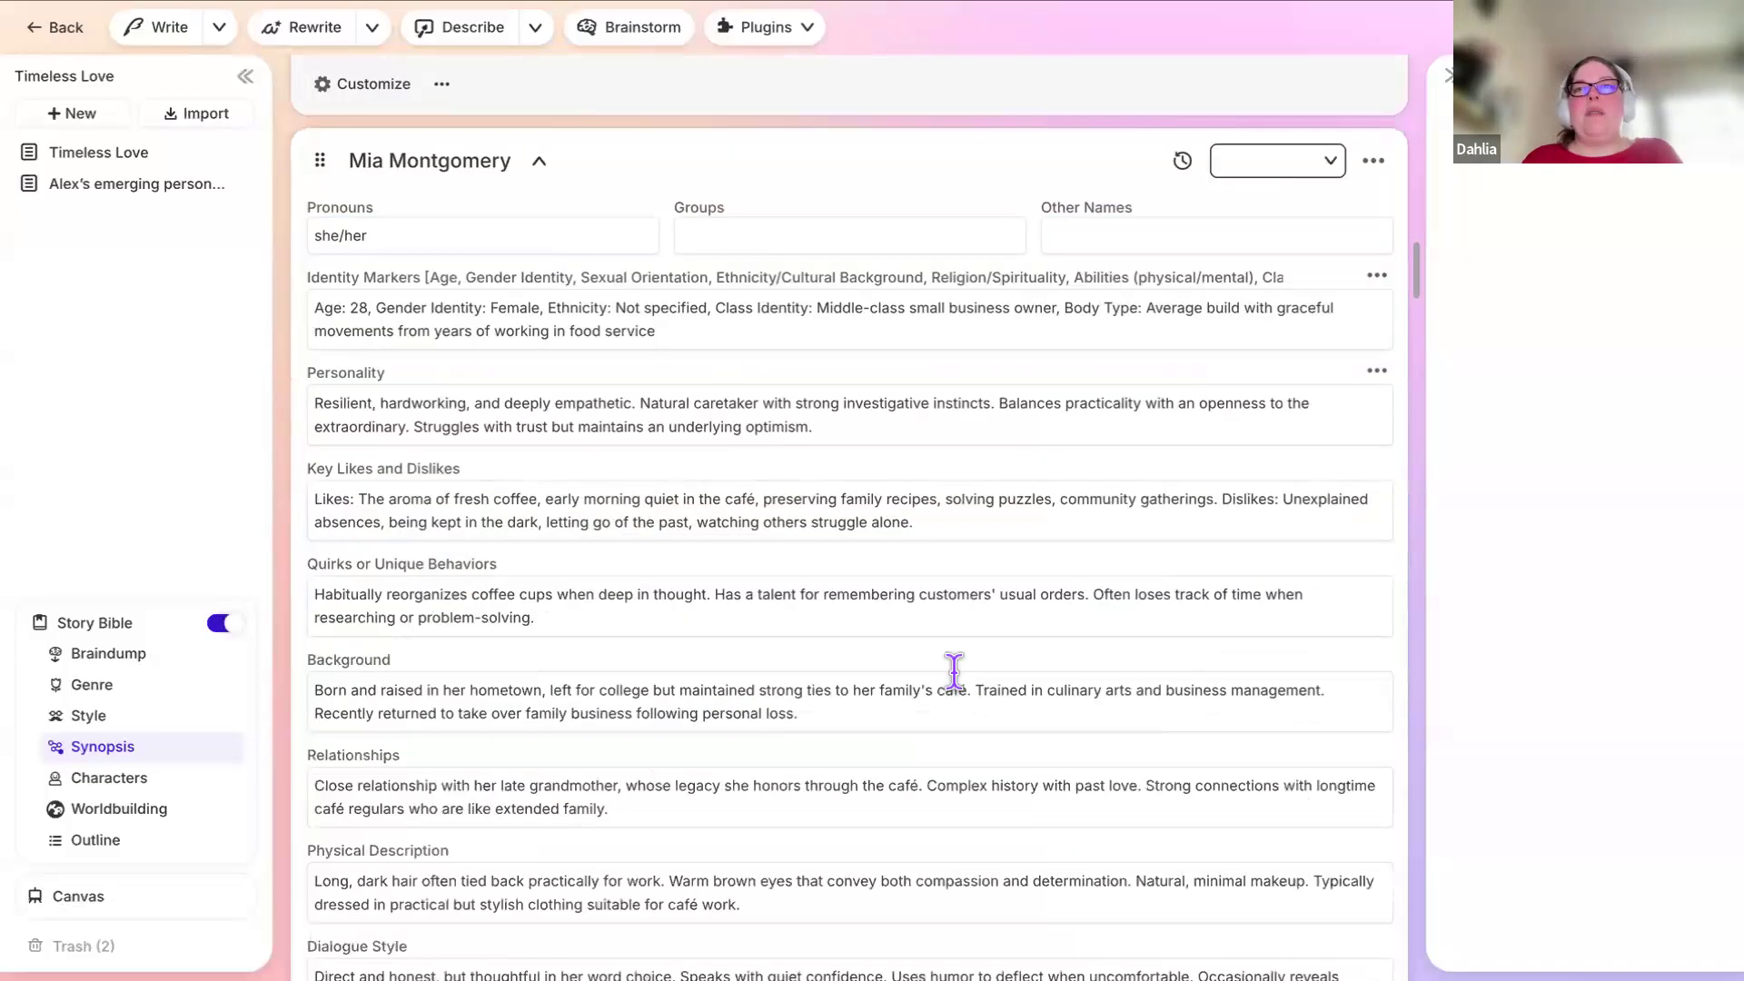
scroll(954, 673, down, 20)
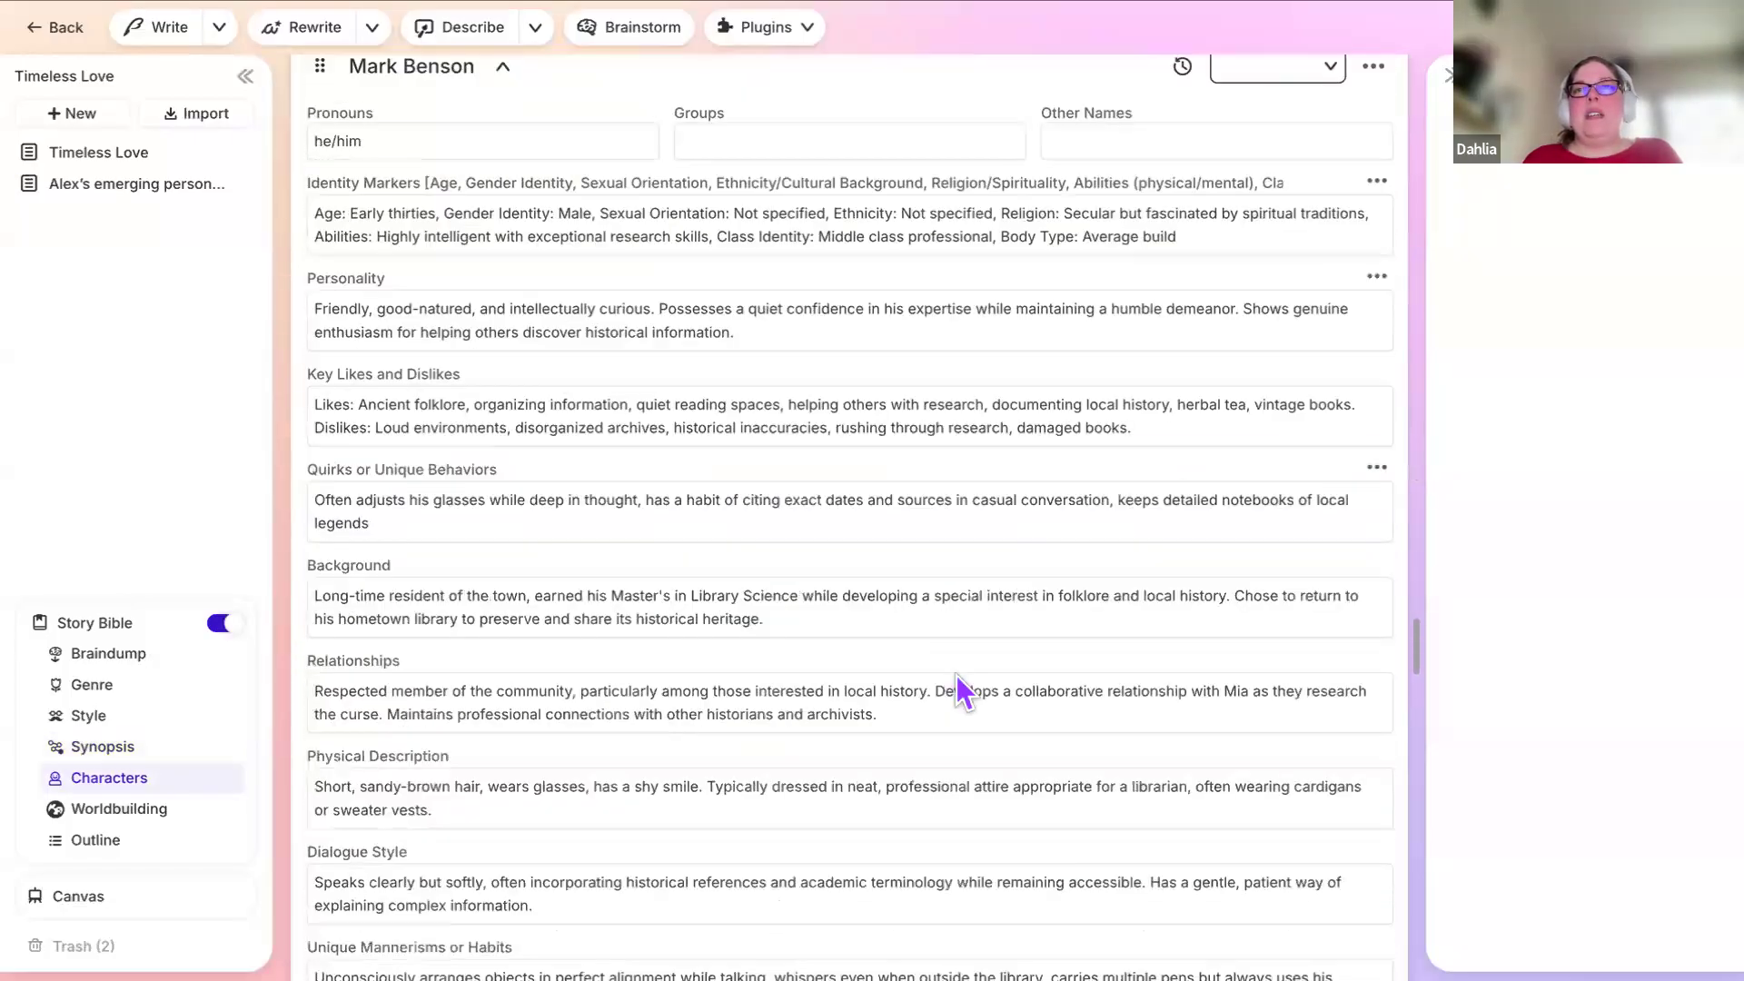
scroll(961, 690, down, 20)
scroll(962, 690, down, 15)
scroll(956, 674, down, 10)
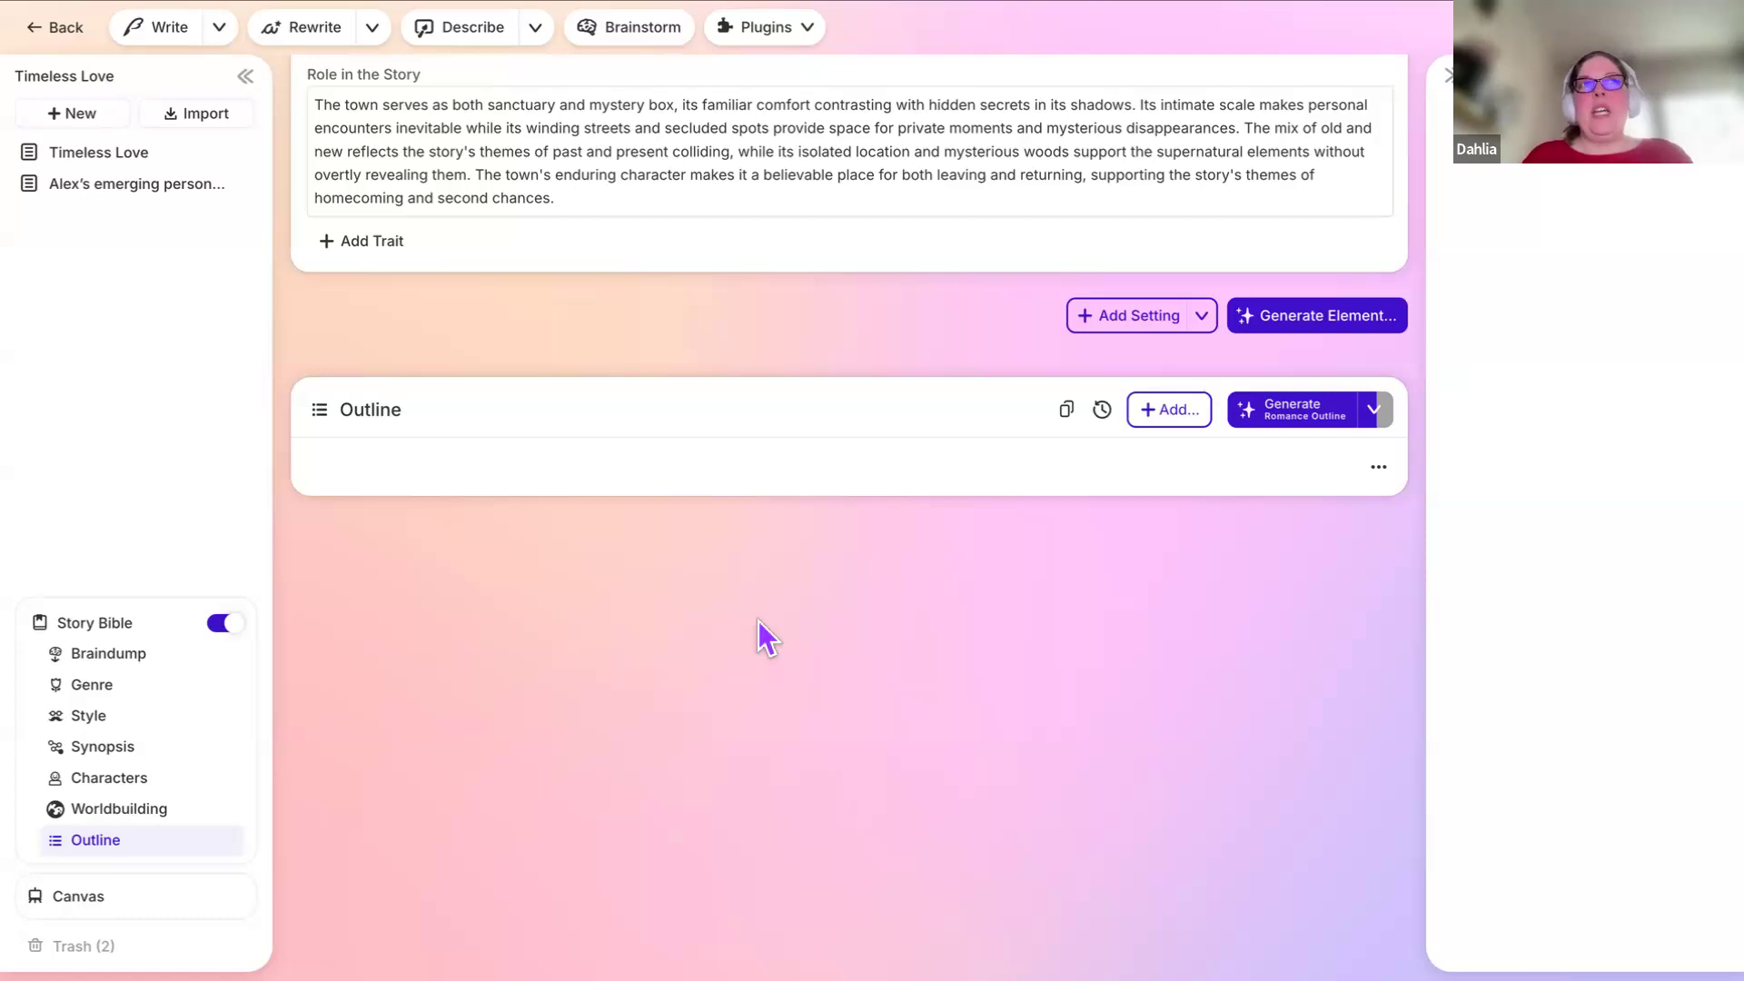
scroll(768, 638, up, 10)
scroll(760, 621, up, 15)
scroll(758, 620, down, 8)
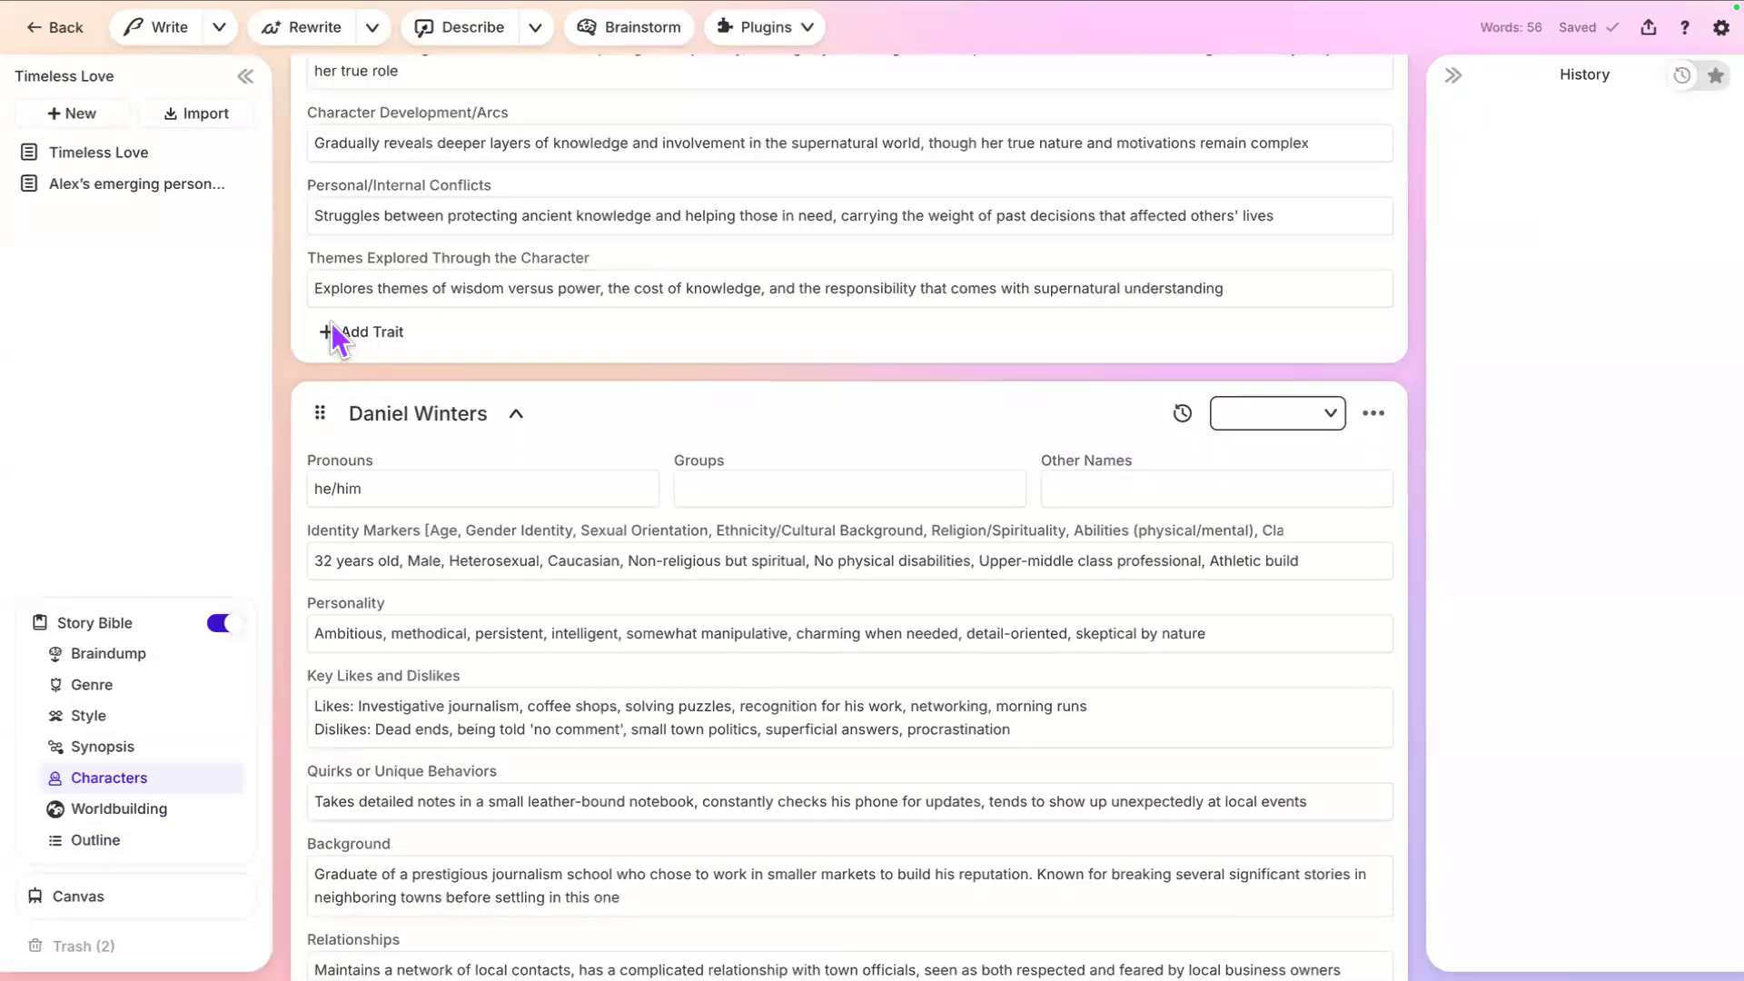
scroll(362, 493, down, 15)
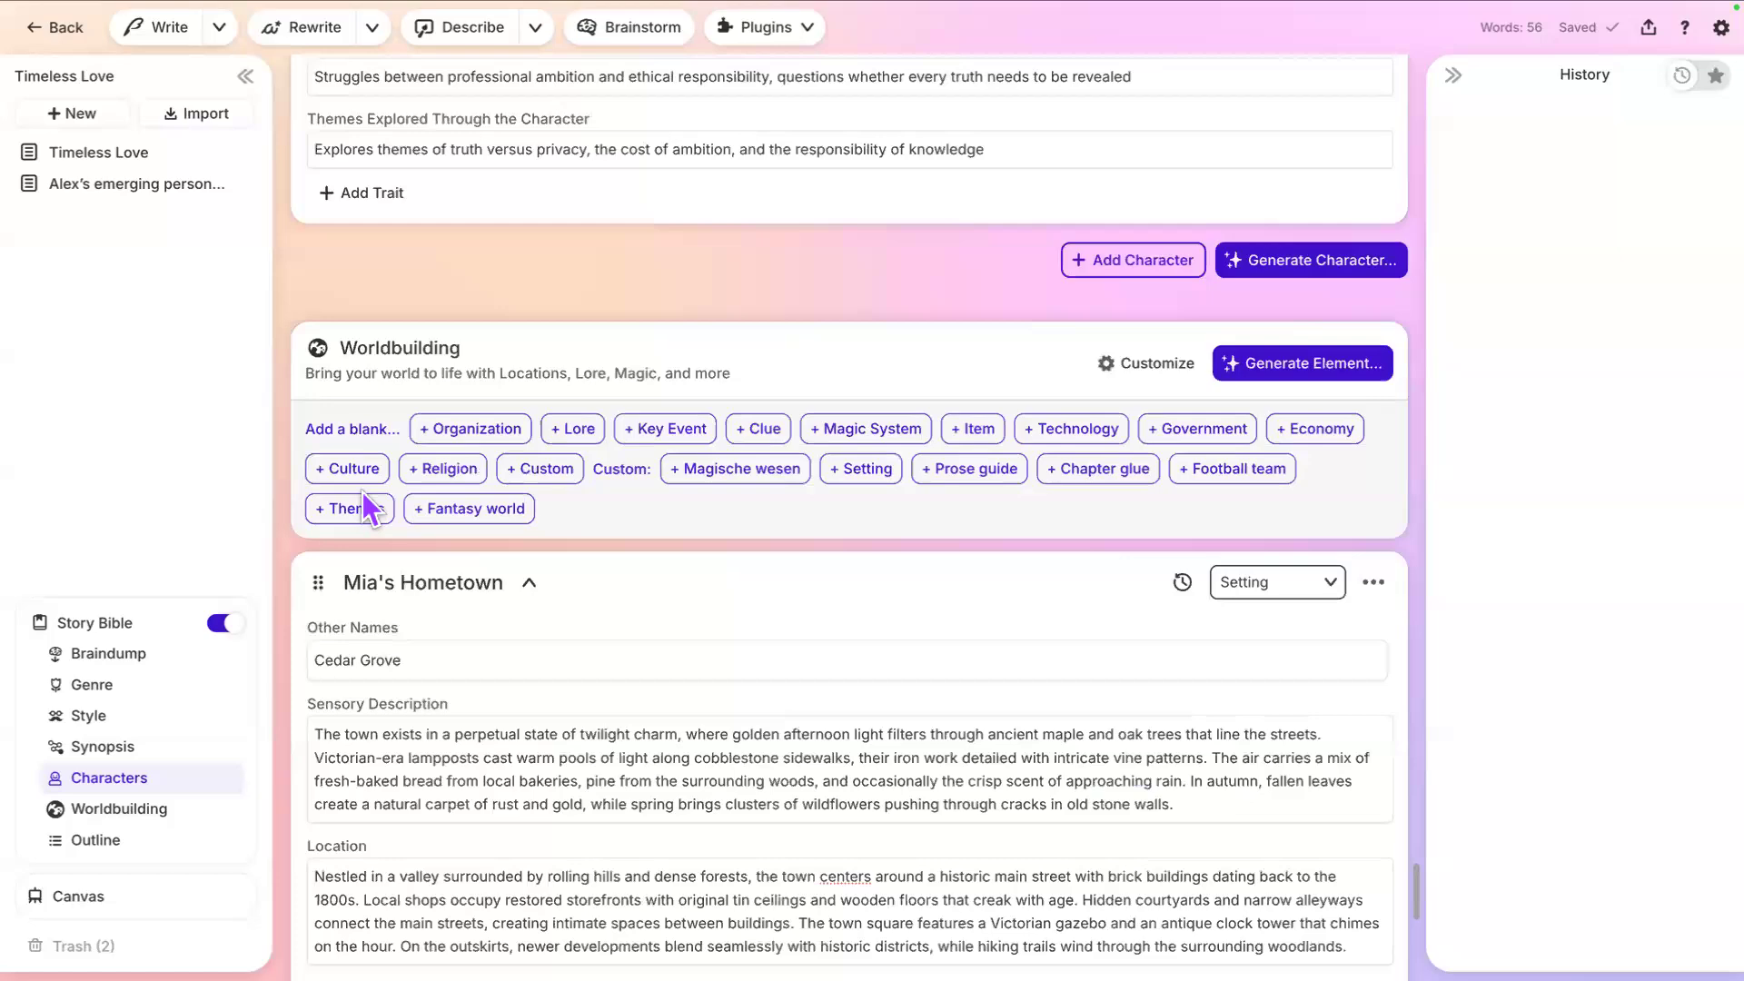
scroll(362, 493, down, 8)
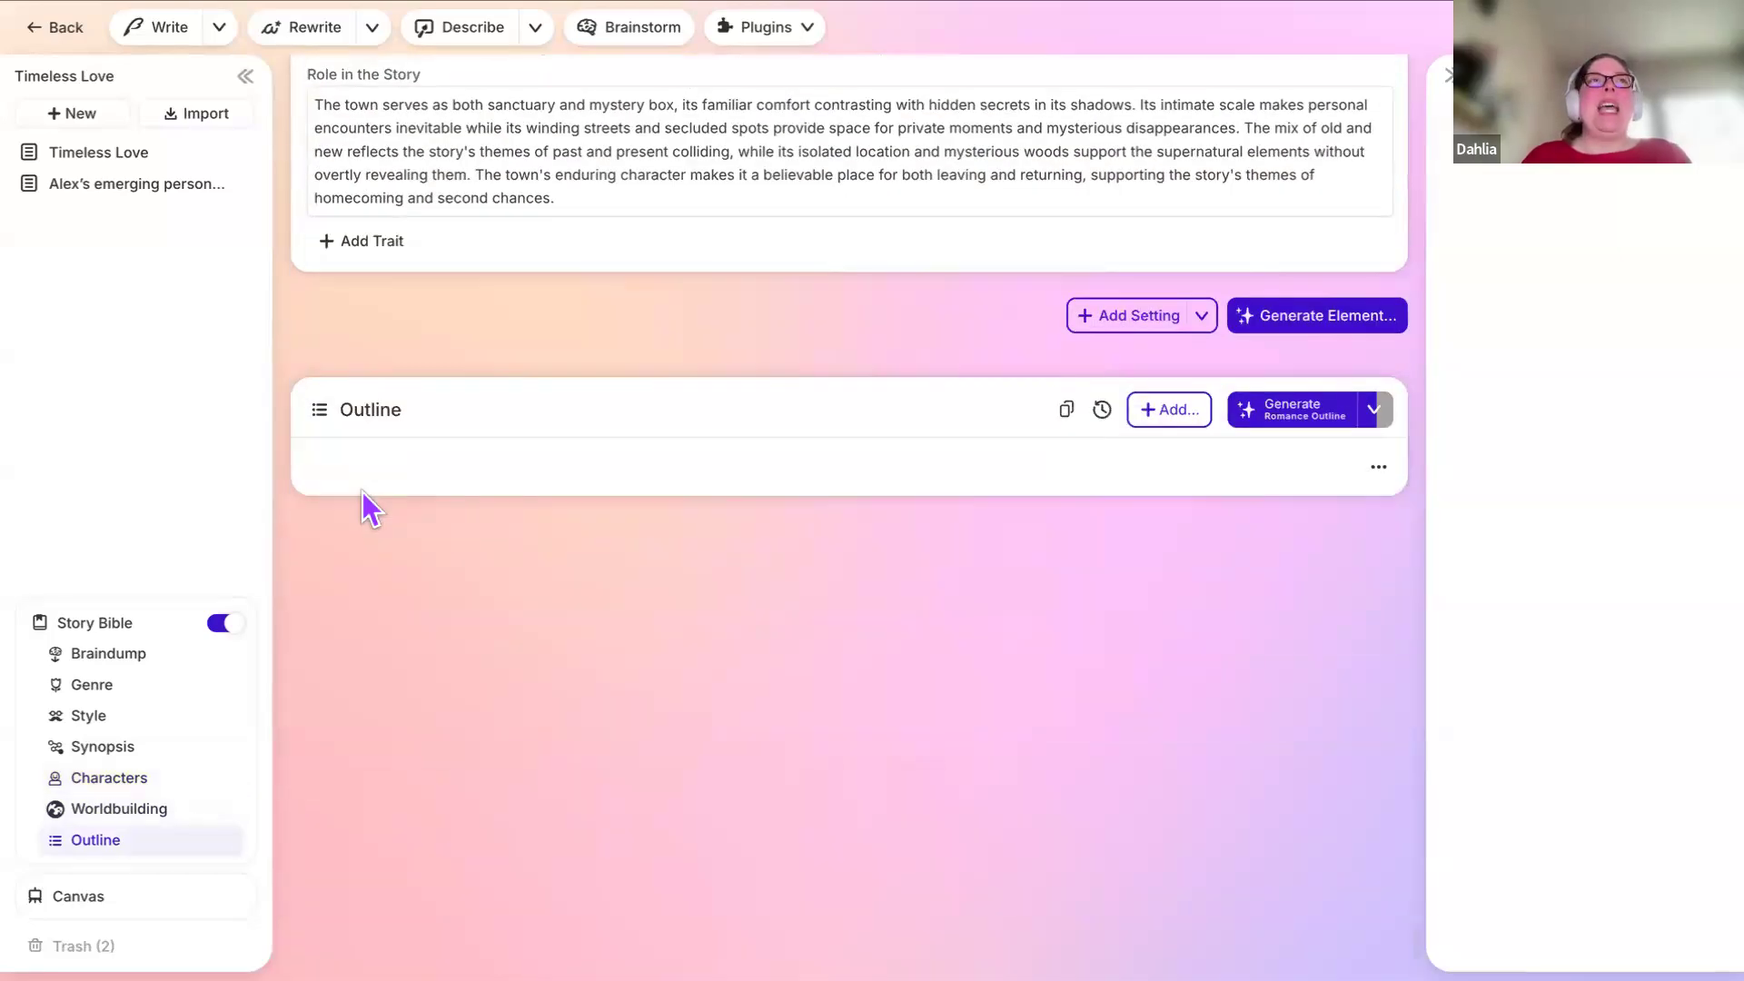
Step: Check the Outline's acts and opening chapters, and go back over the Worldbuilding section above it
scroll(361, 493, up, 3)
scroll(363, 495, up, 12)
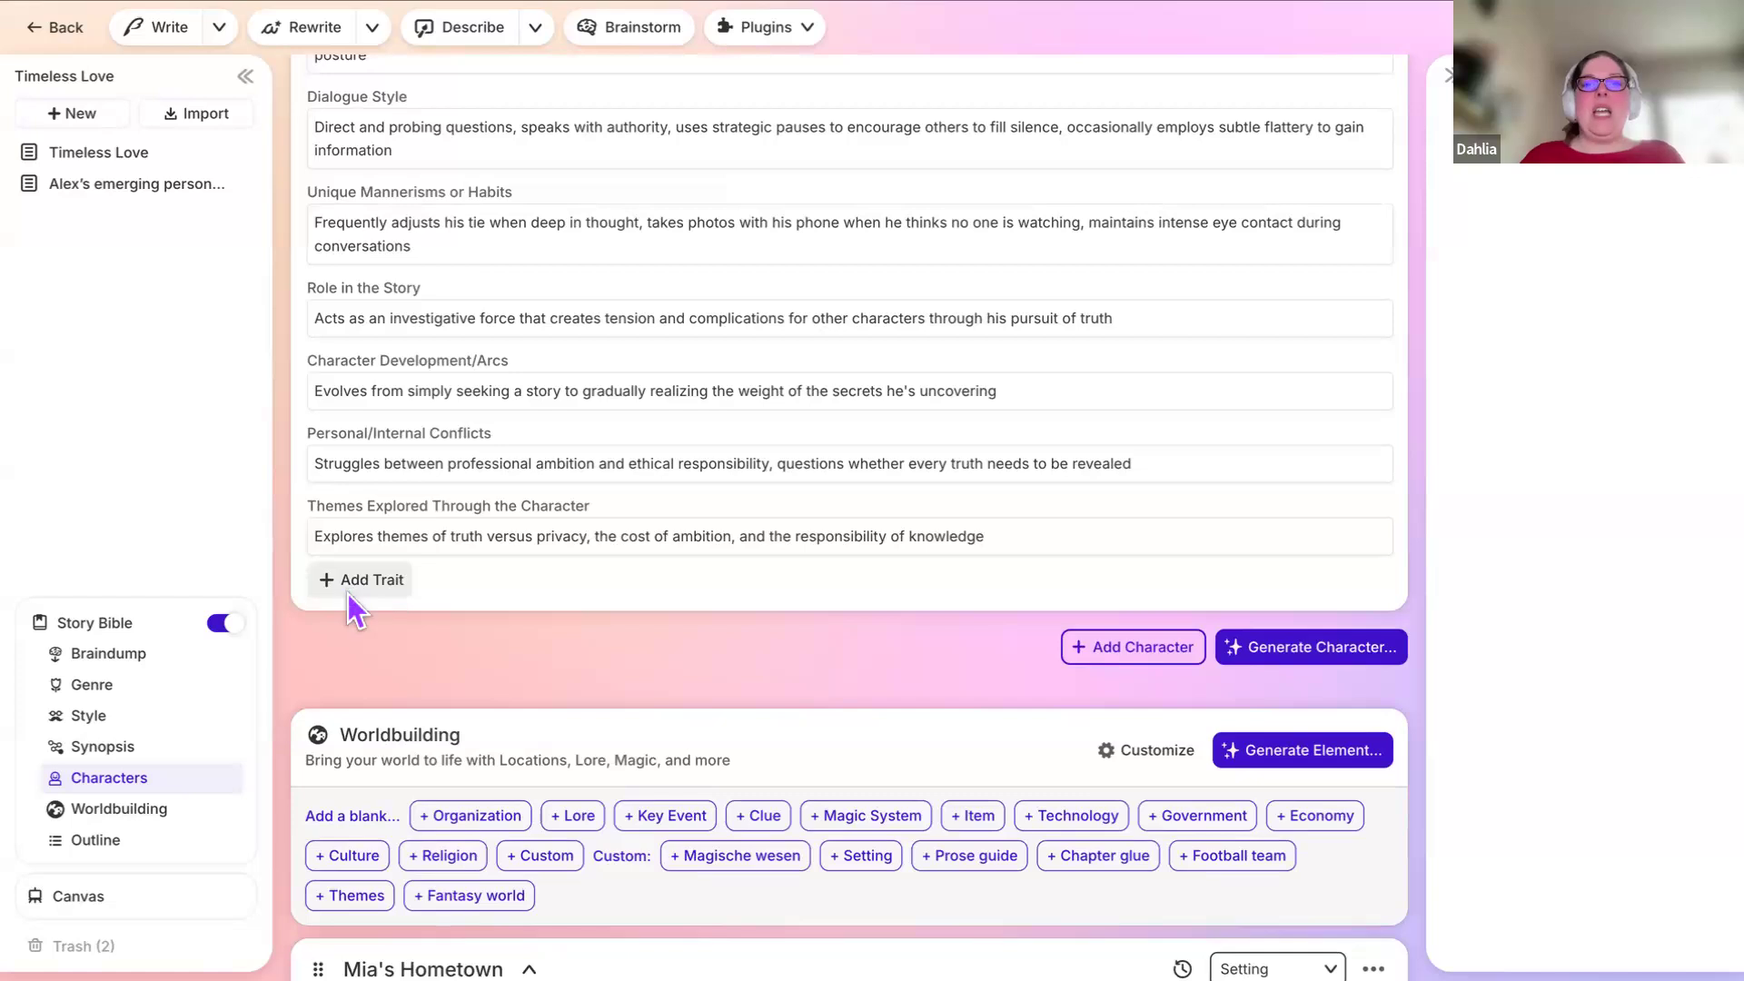
scroll(347, 592, down, 15)
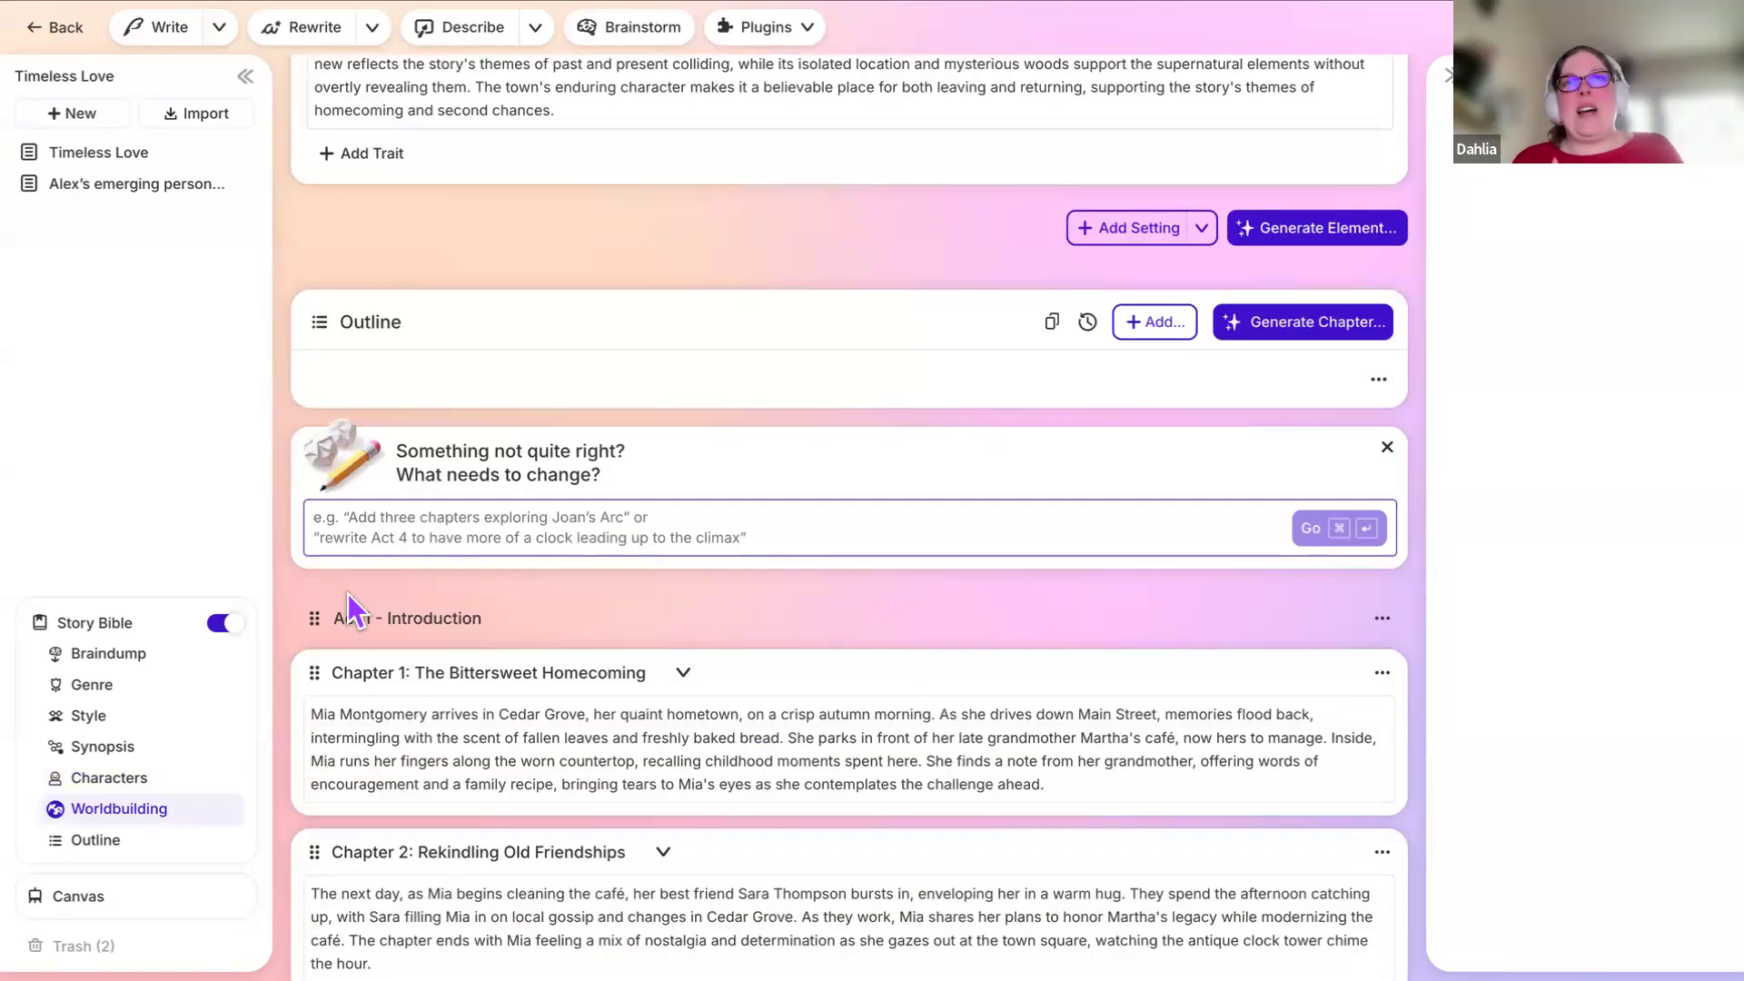
scroll(347, 600, up, 2)
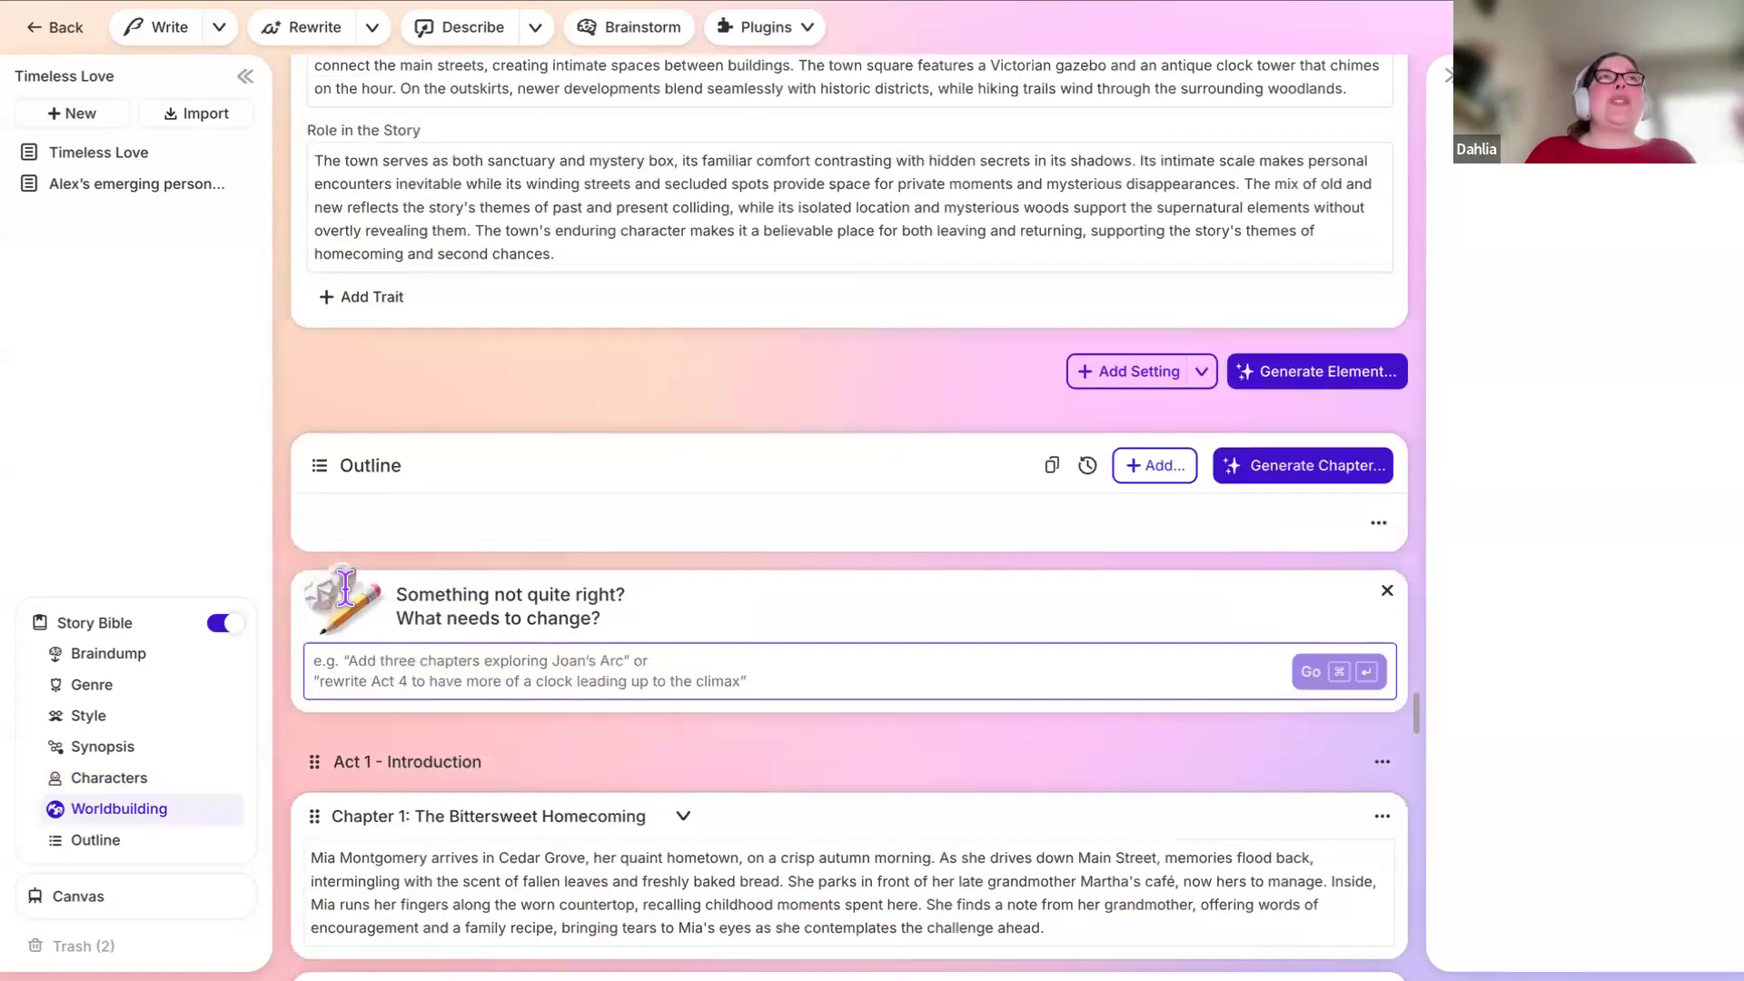
scroll(346, 586, up, 2)
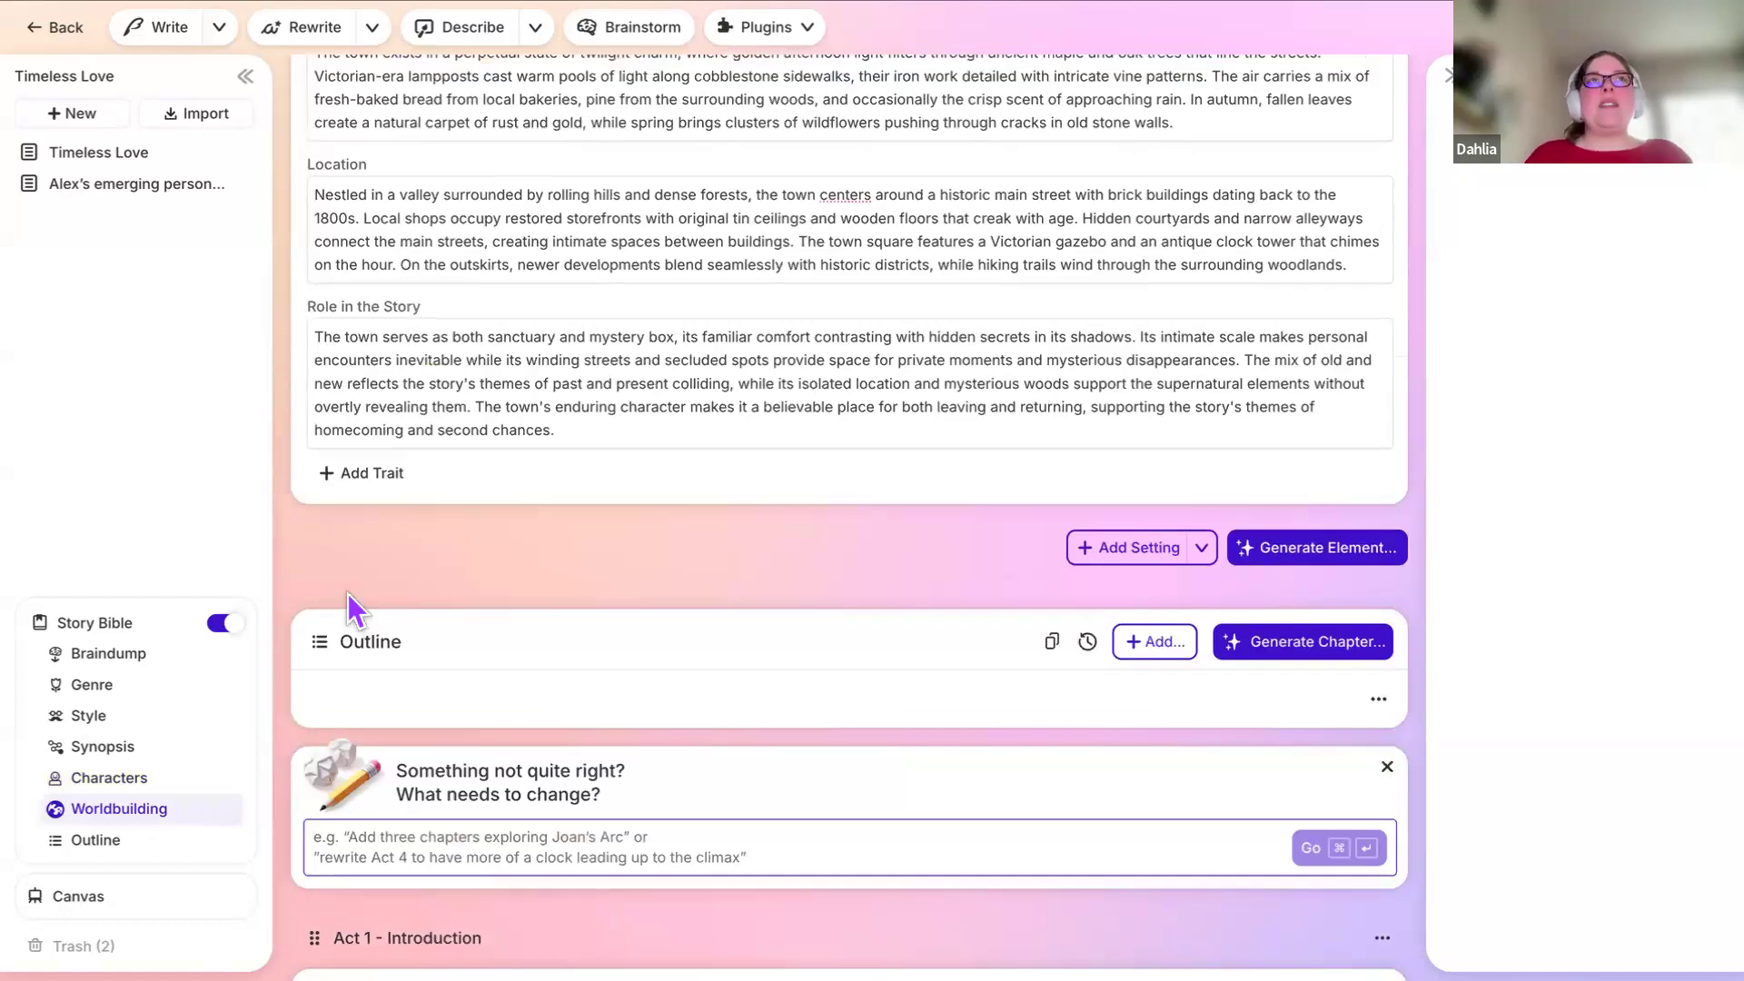
scroll(347, 592, up, 7)
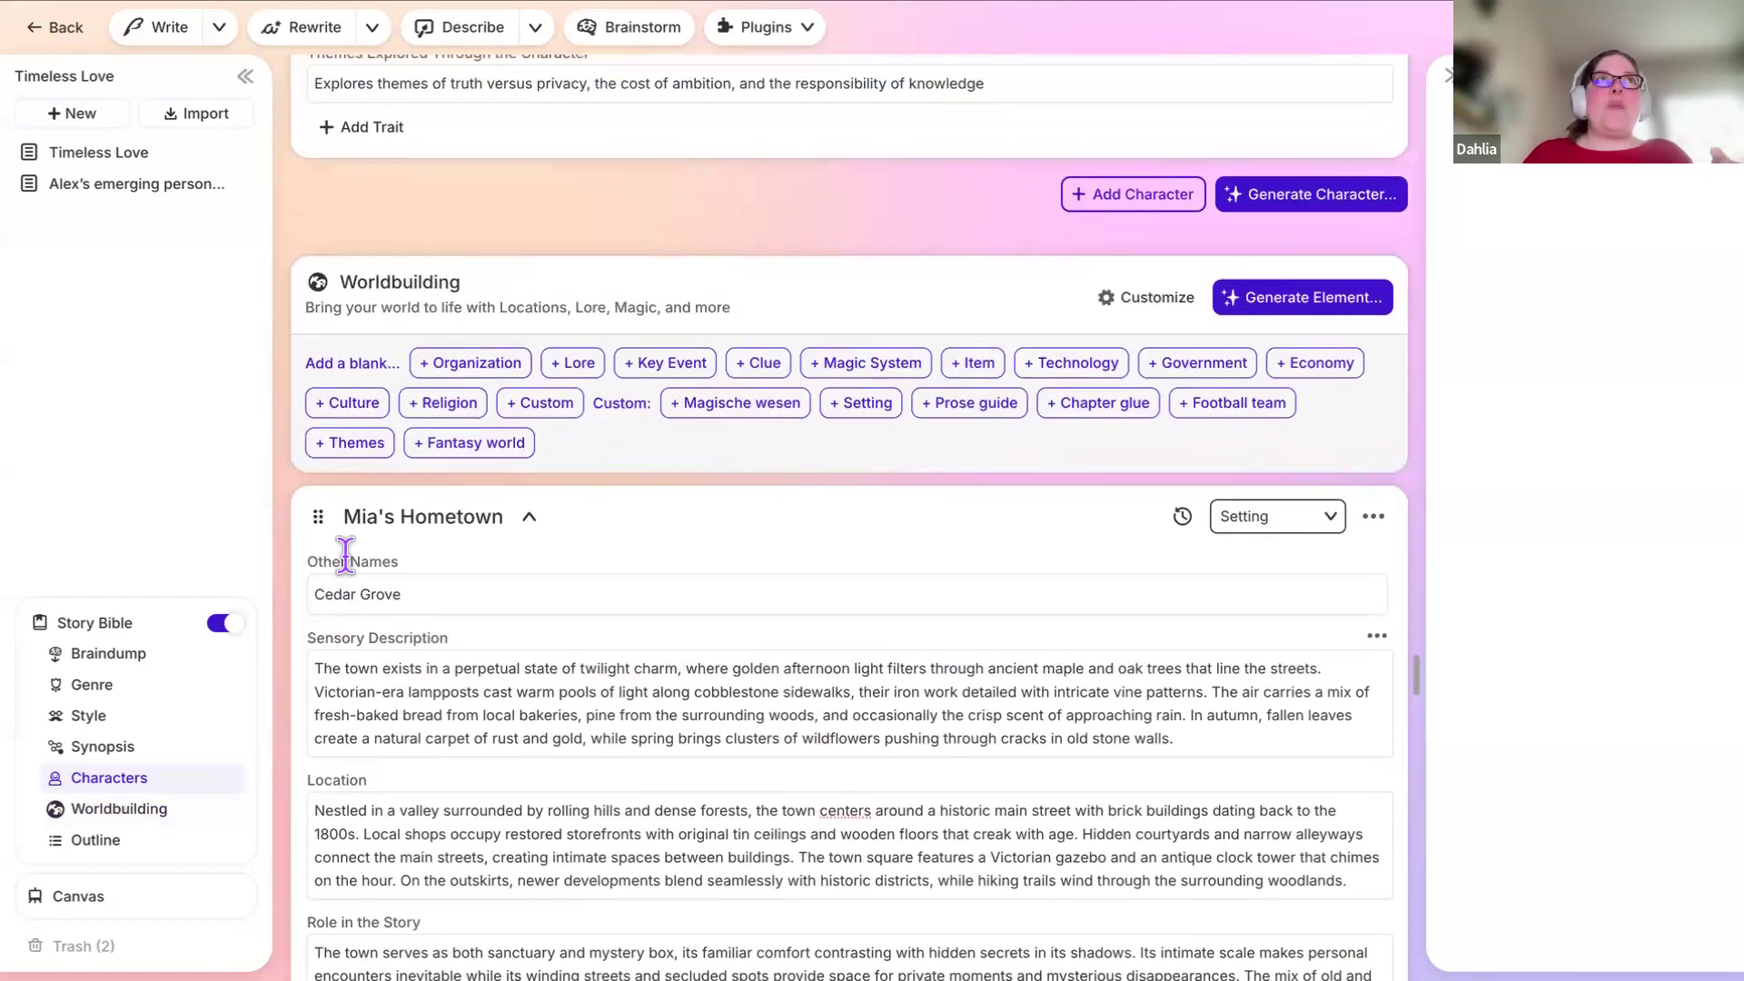
scroll(417, 168, up, 3)
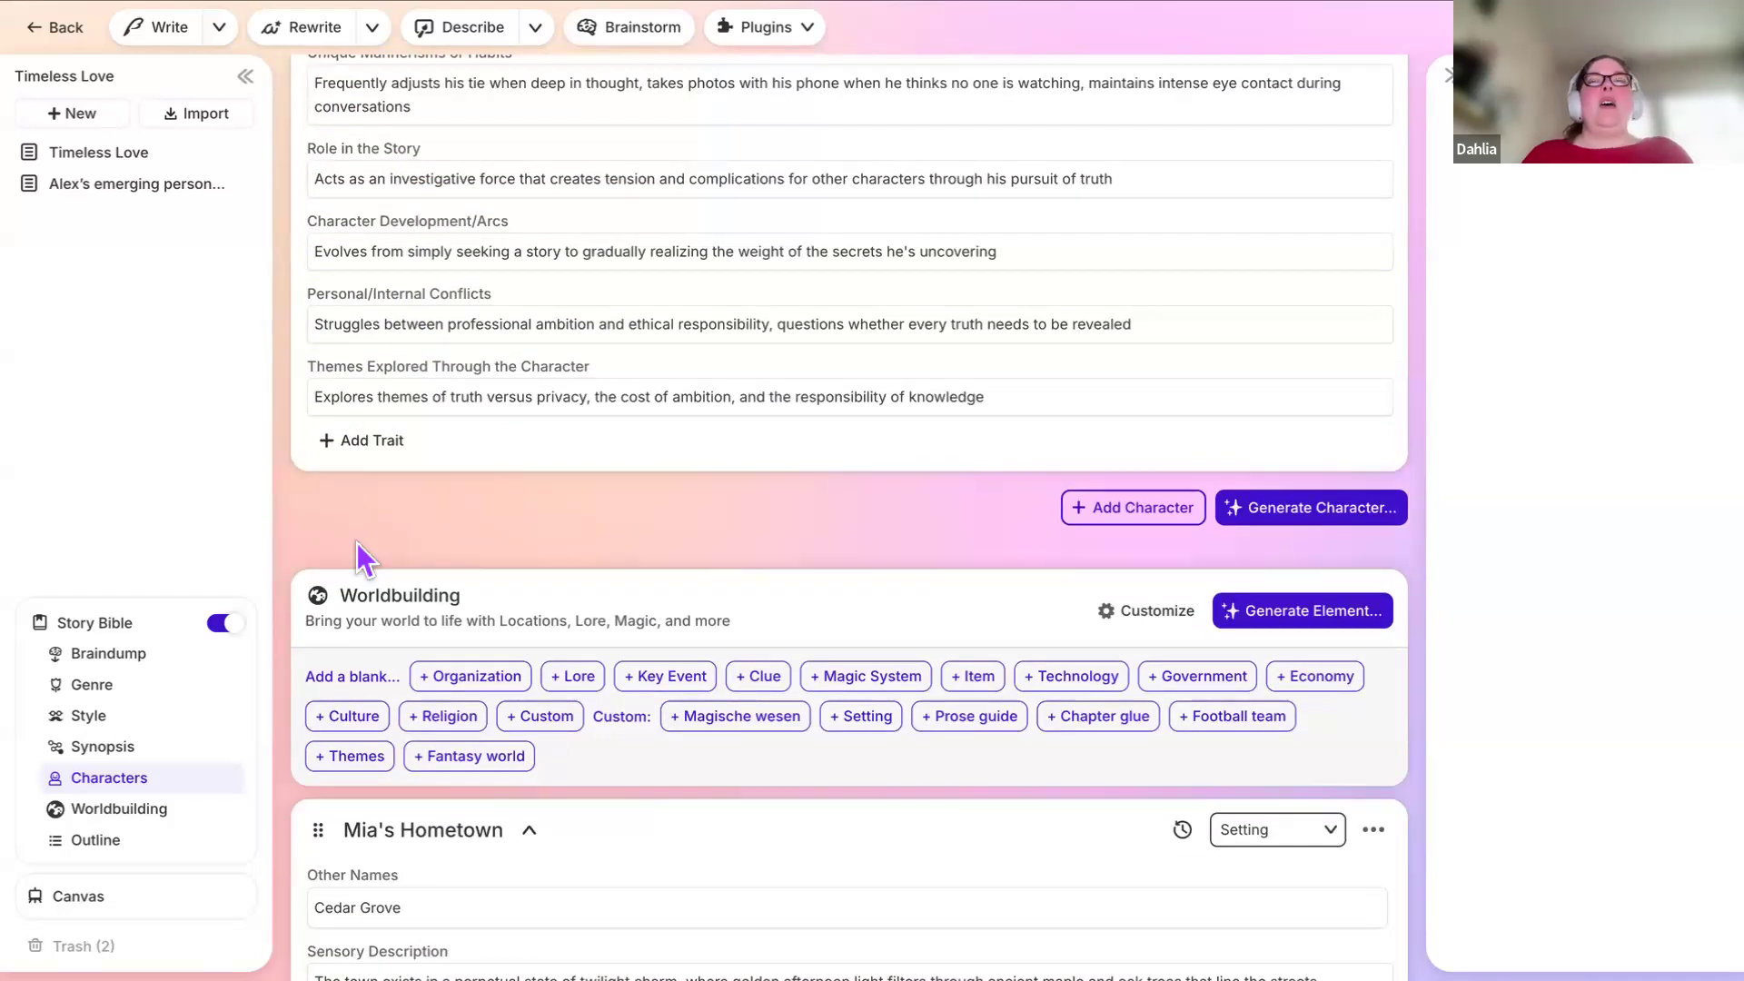
Step: Return to the start of the Characters section and collapse the first four character cards
scroll(361, 557, up, 20)
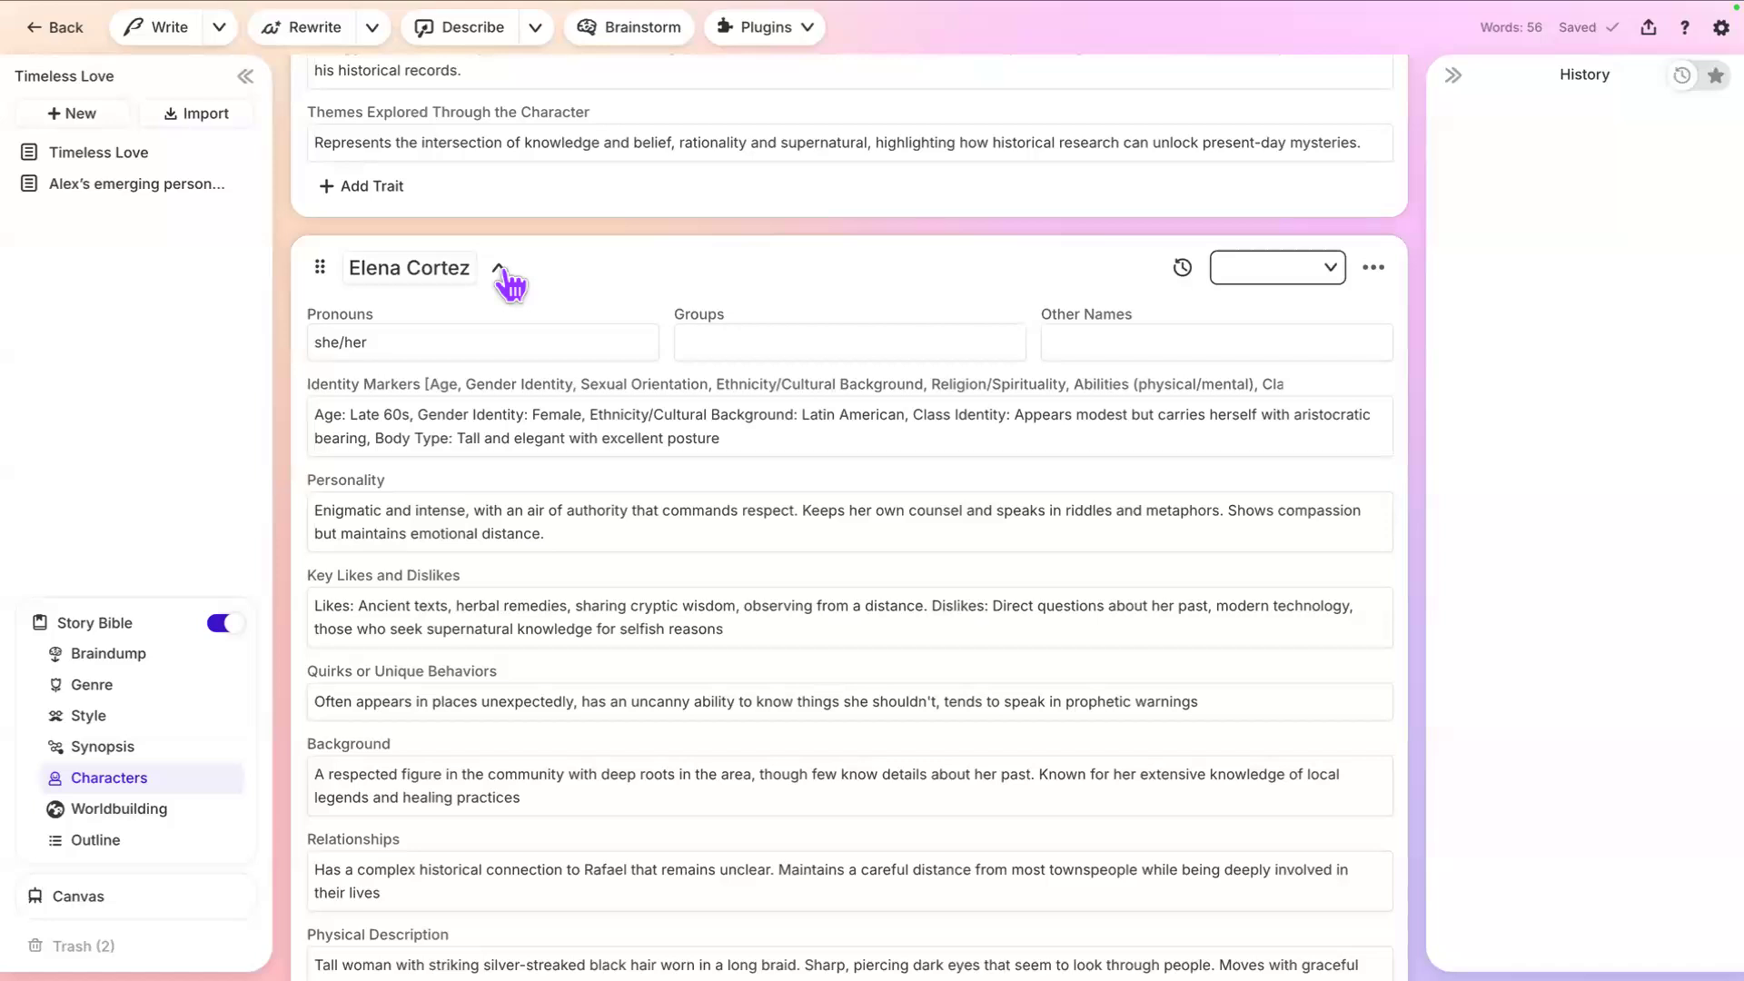
scroll(504, 273, up, 15)
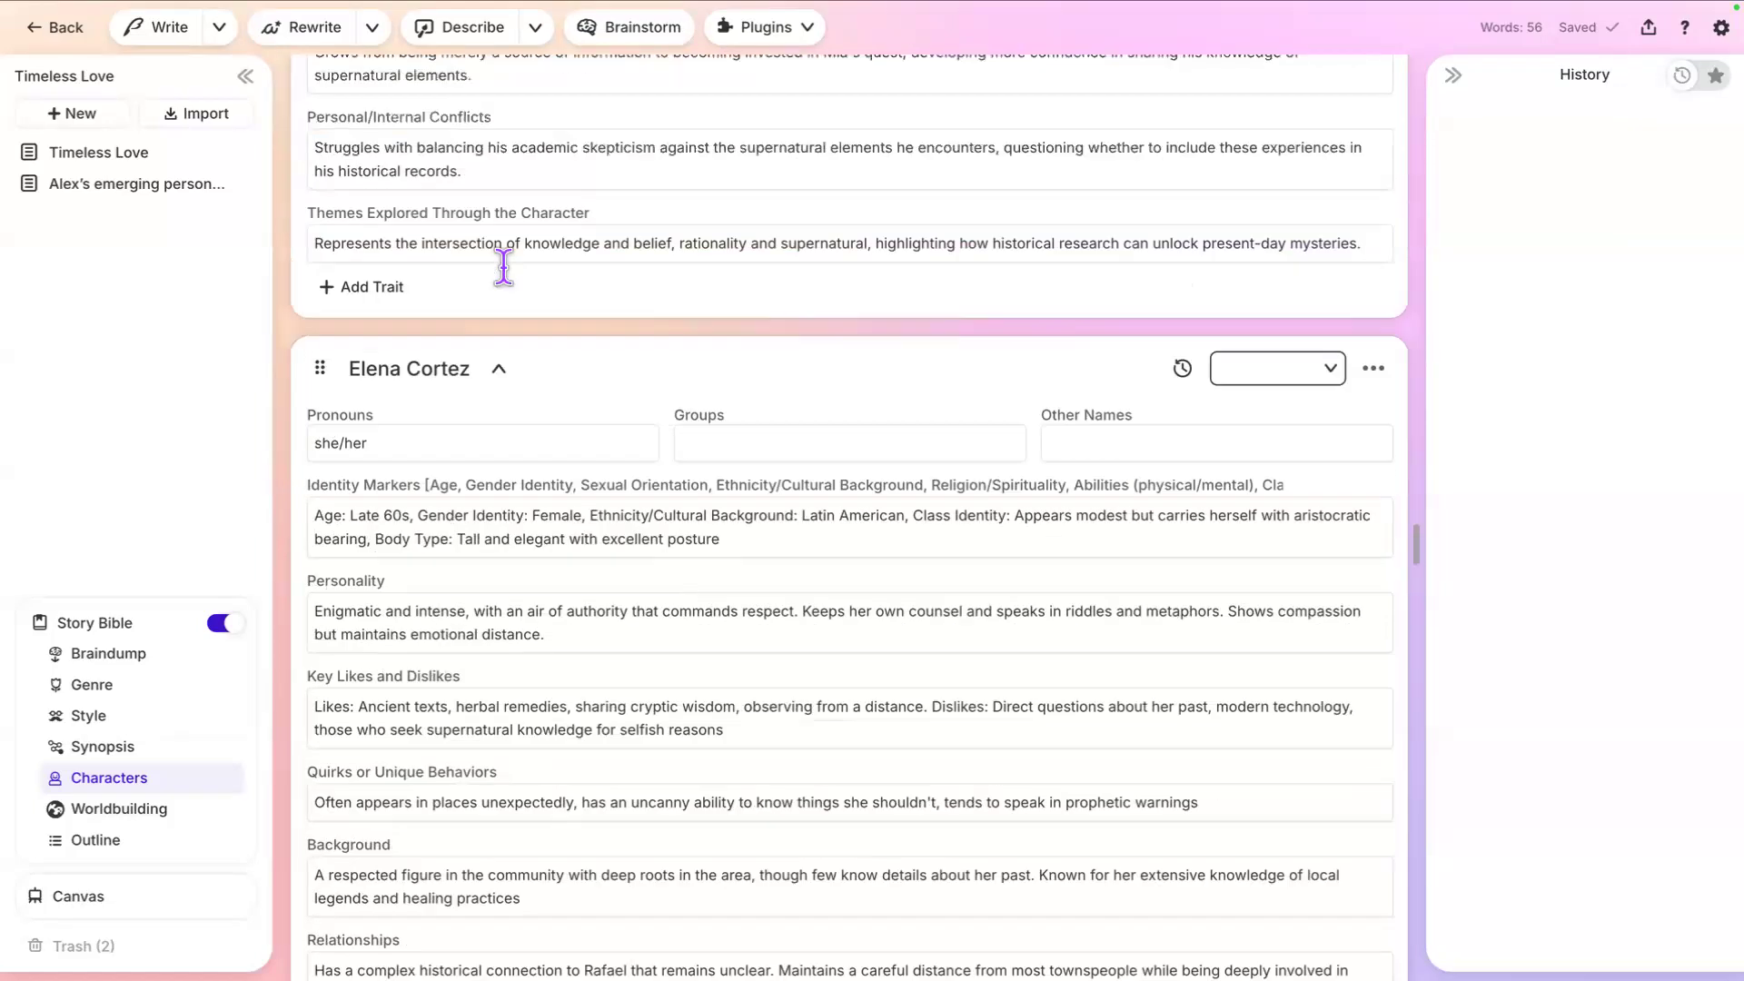
scroll(503, 270, up, 20)
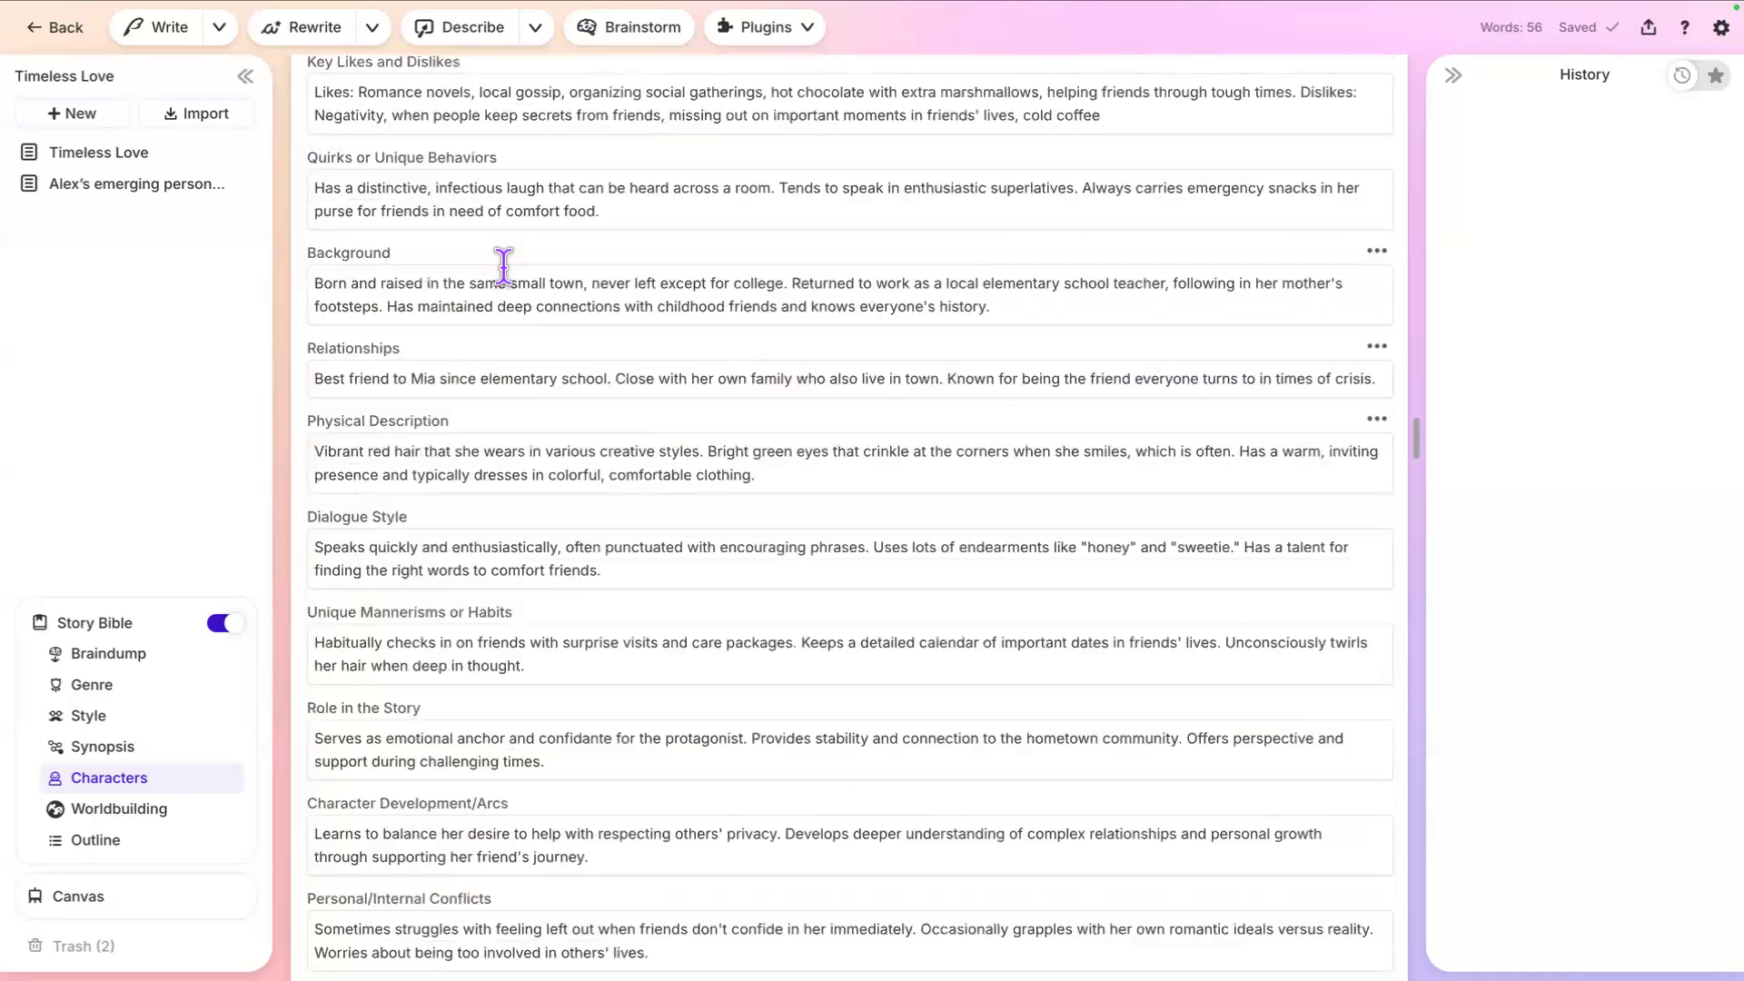
scroll(503, 266, up, 20)
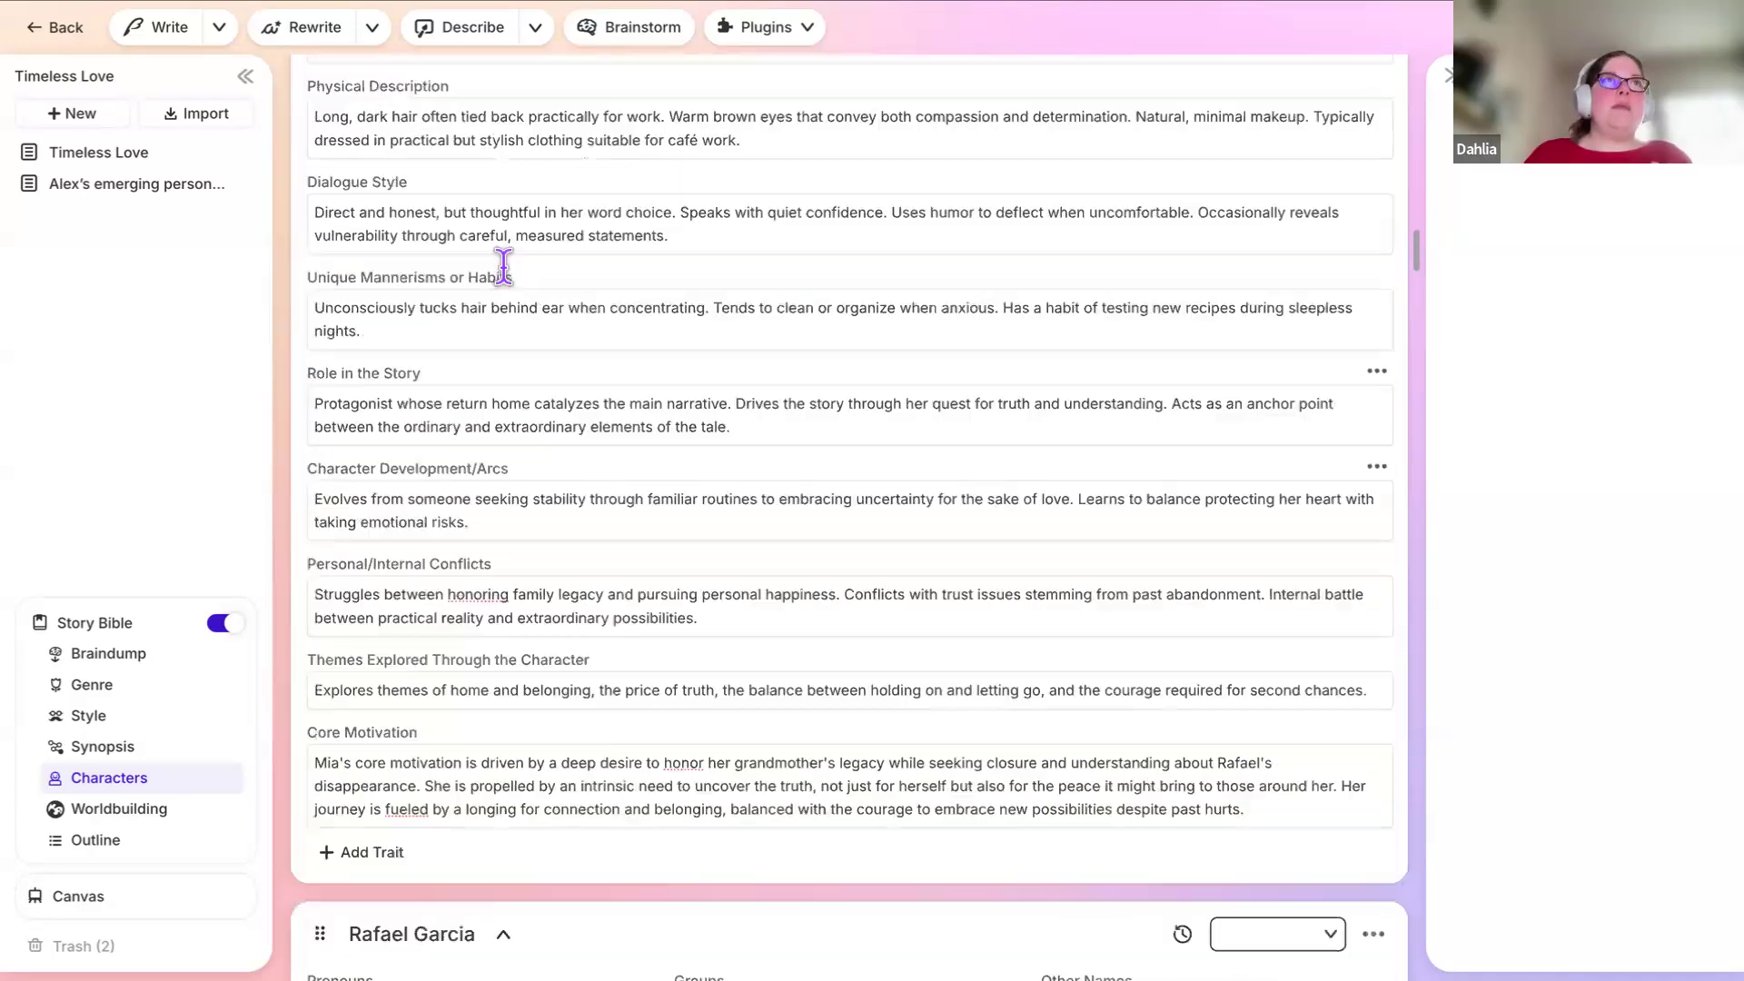
scroll(460, 545, down, 5)
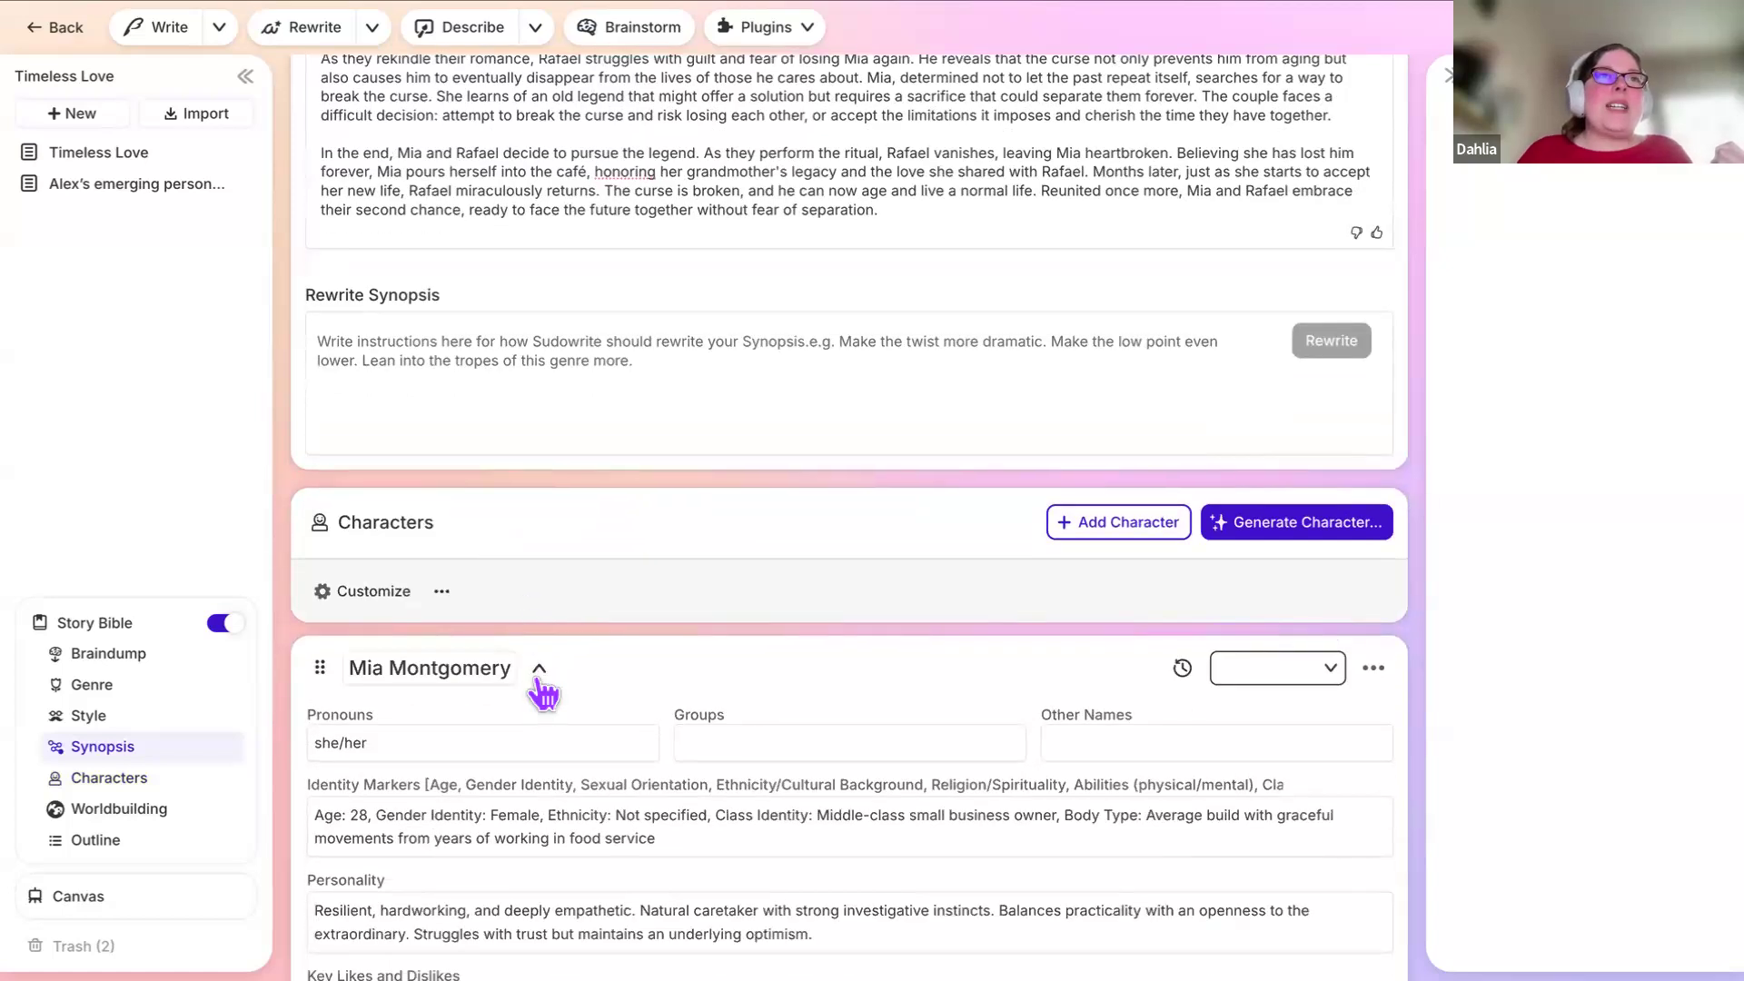
click(539, 672)
click(503, 755)
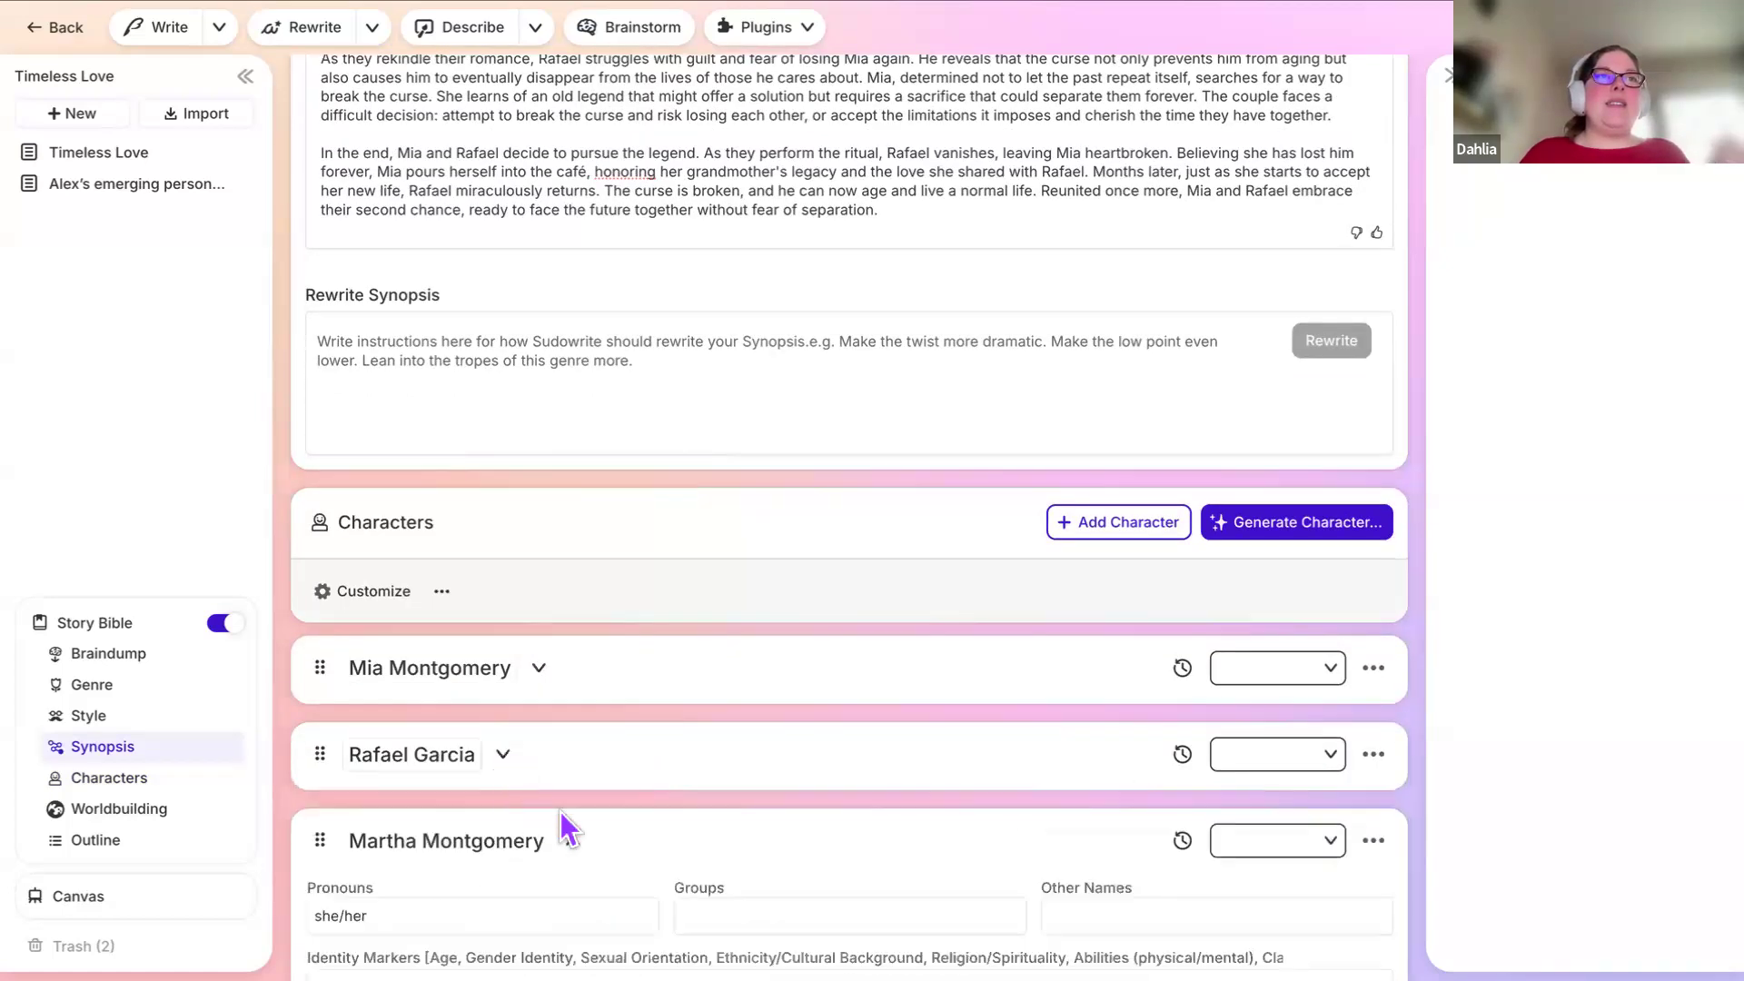
click(576, 843)
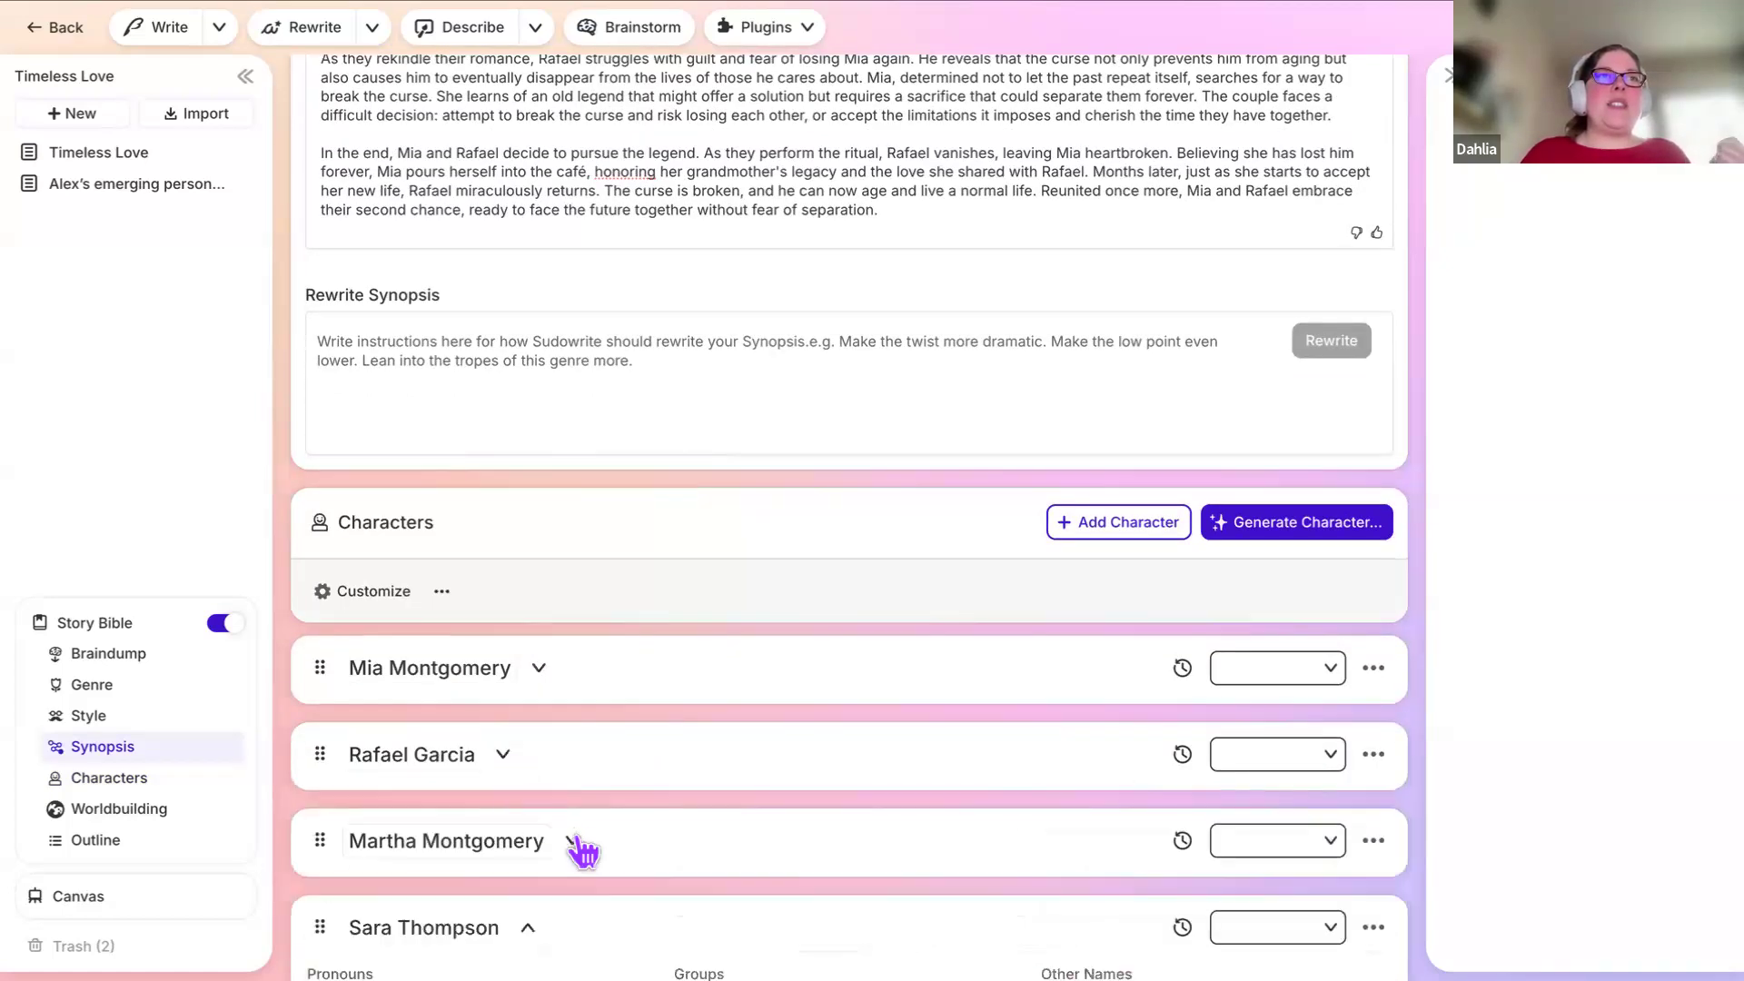
click(528, 927)
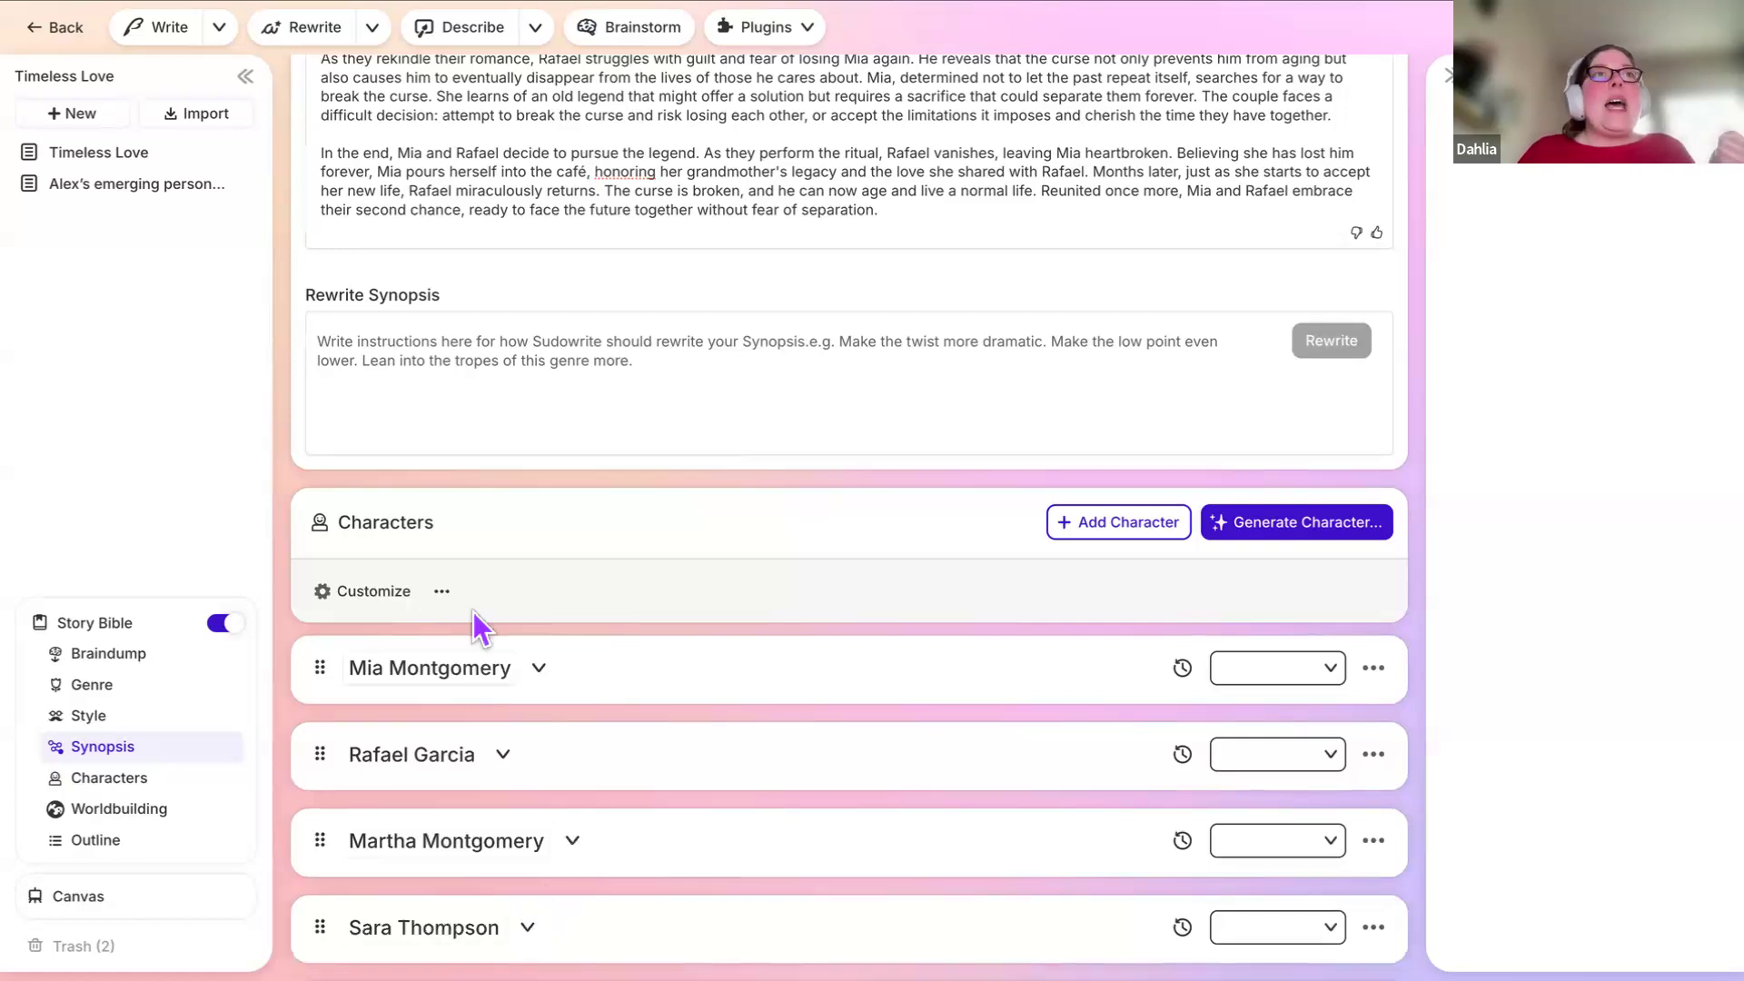
Step: Customize the Characters with an additional trait named "Eye Color" and add it to the current characters
click(371, 598)
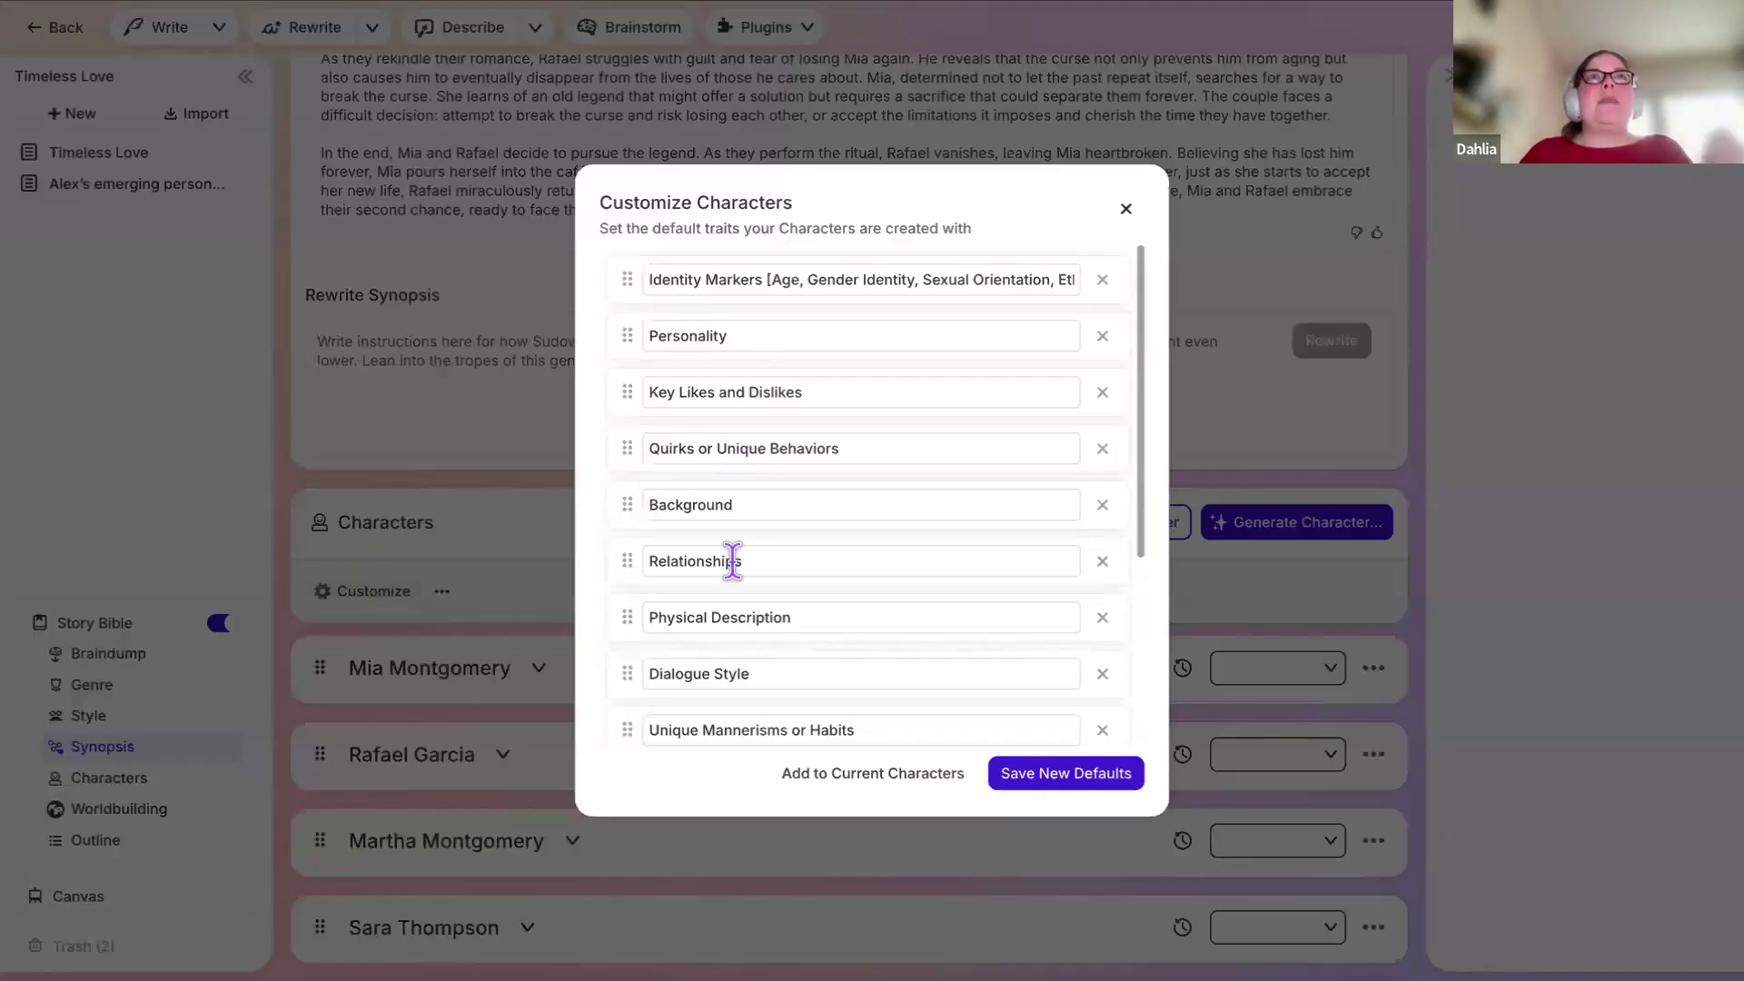
scroll(730, 557, down, 4)
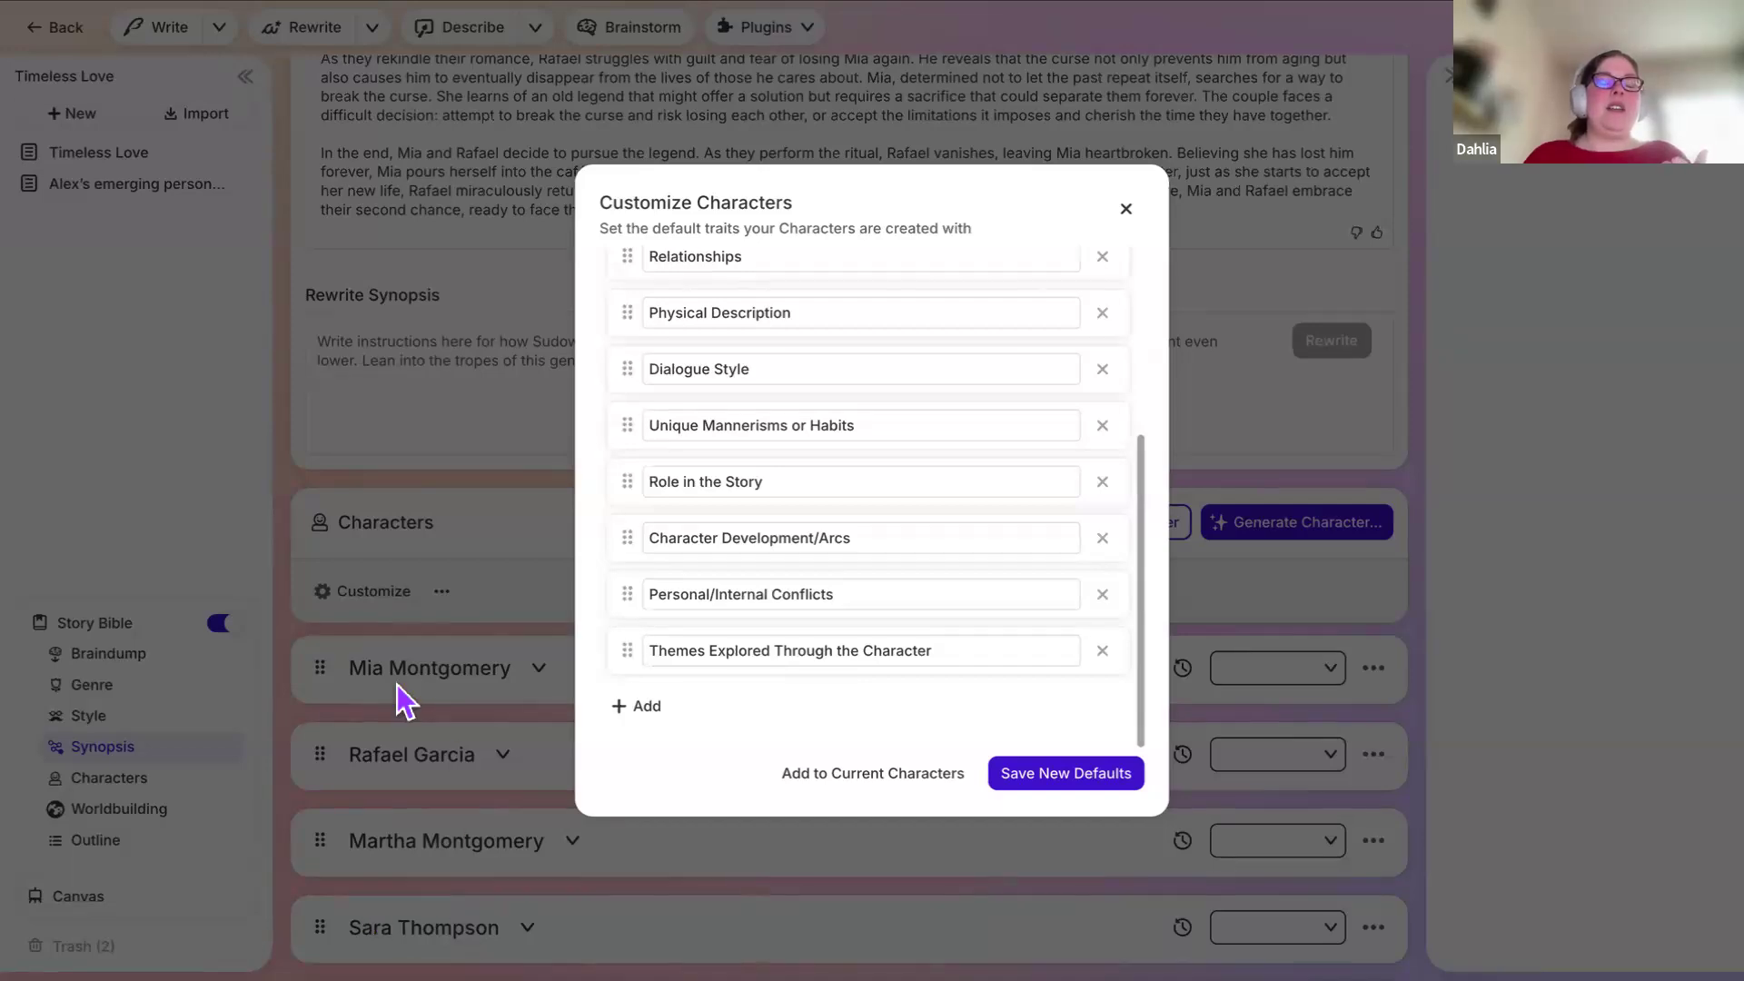
click(636, 708)
click(683, 708)
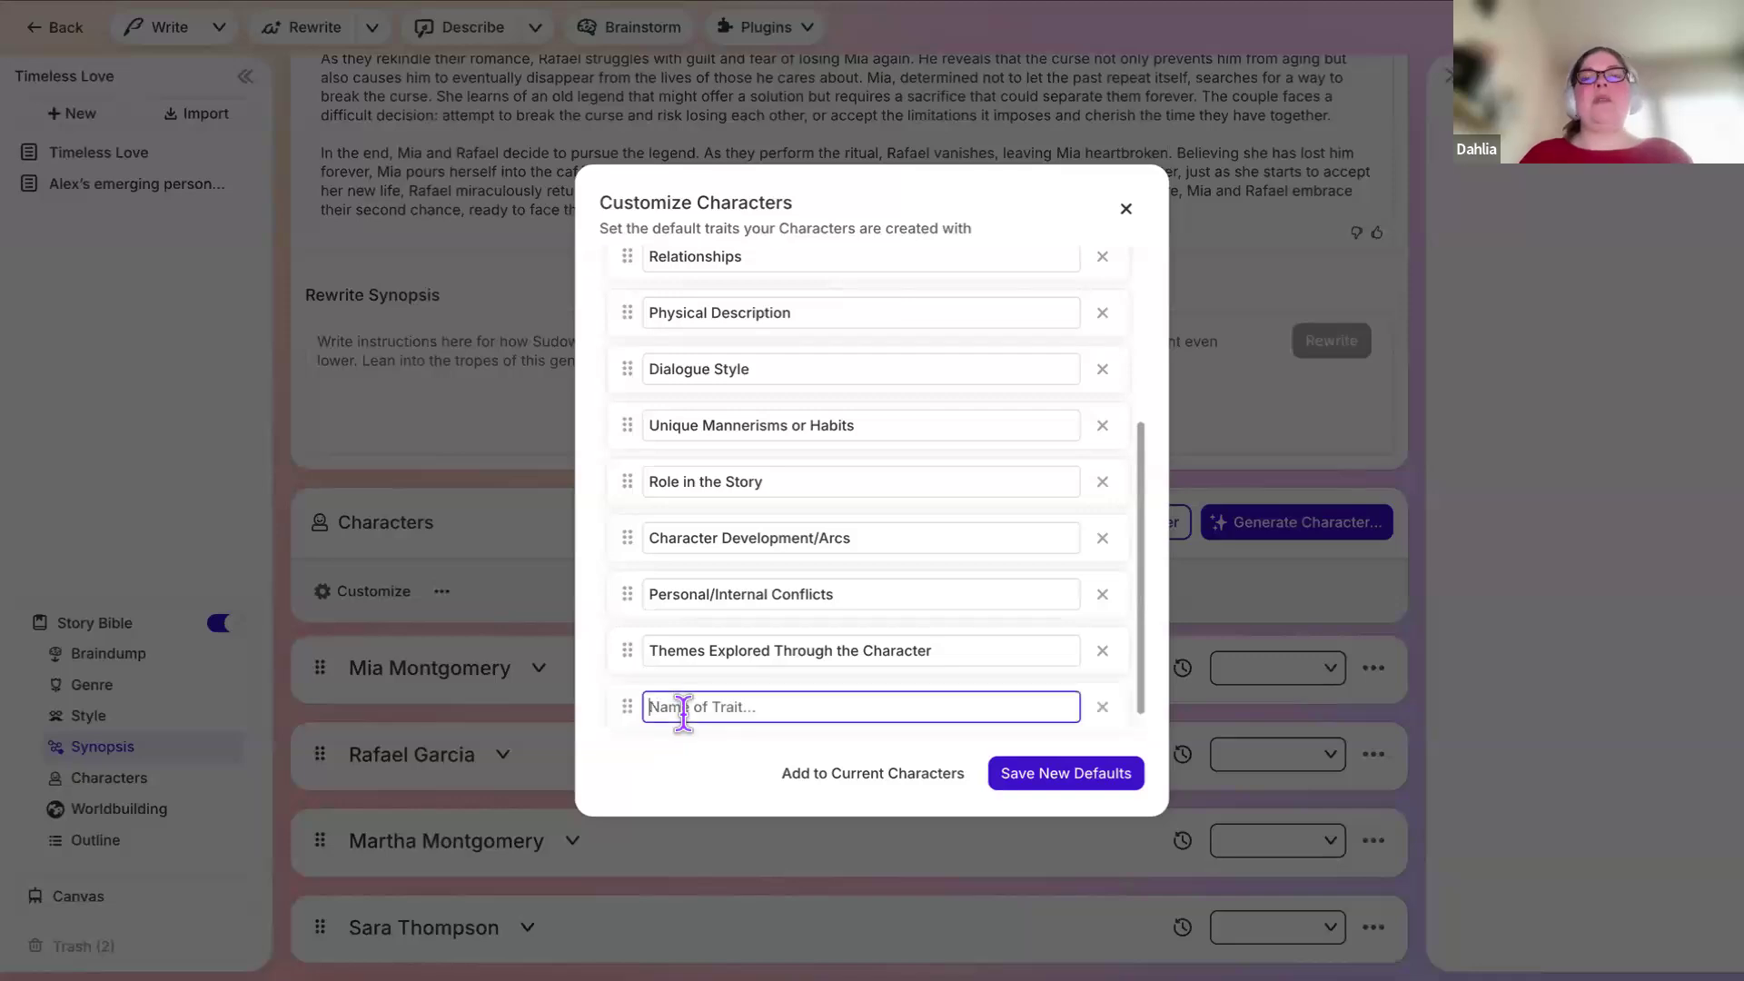
text(Eye Color)
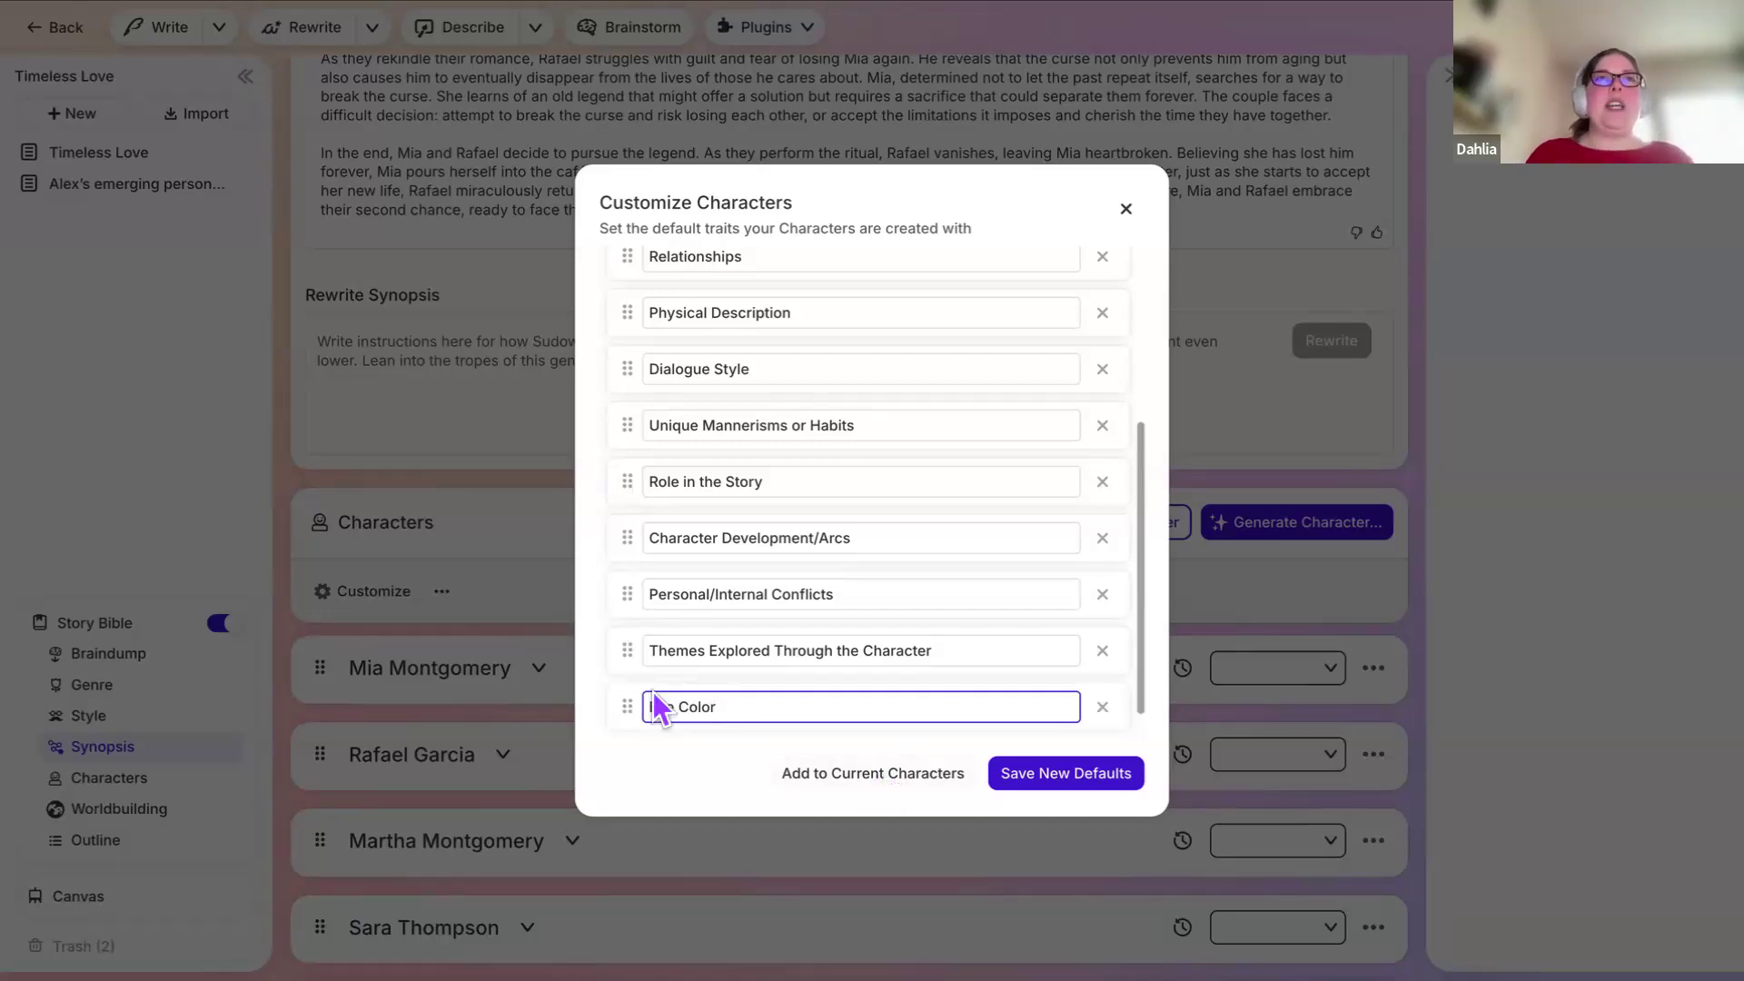
click(850, 786)
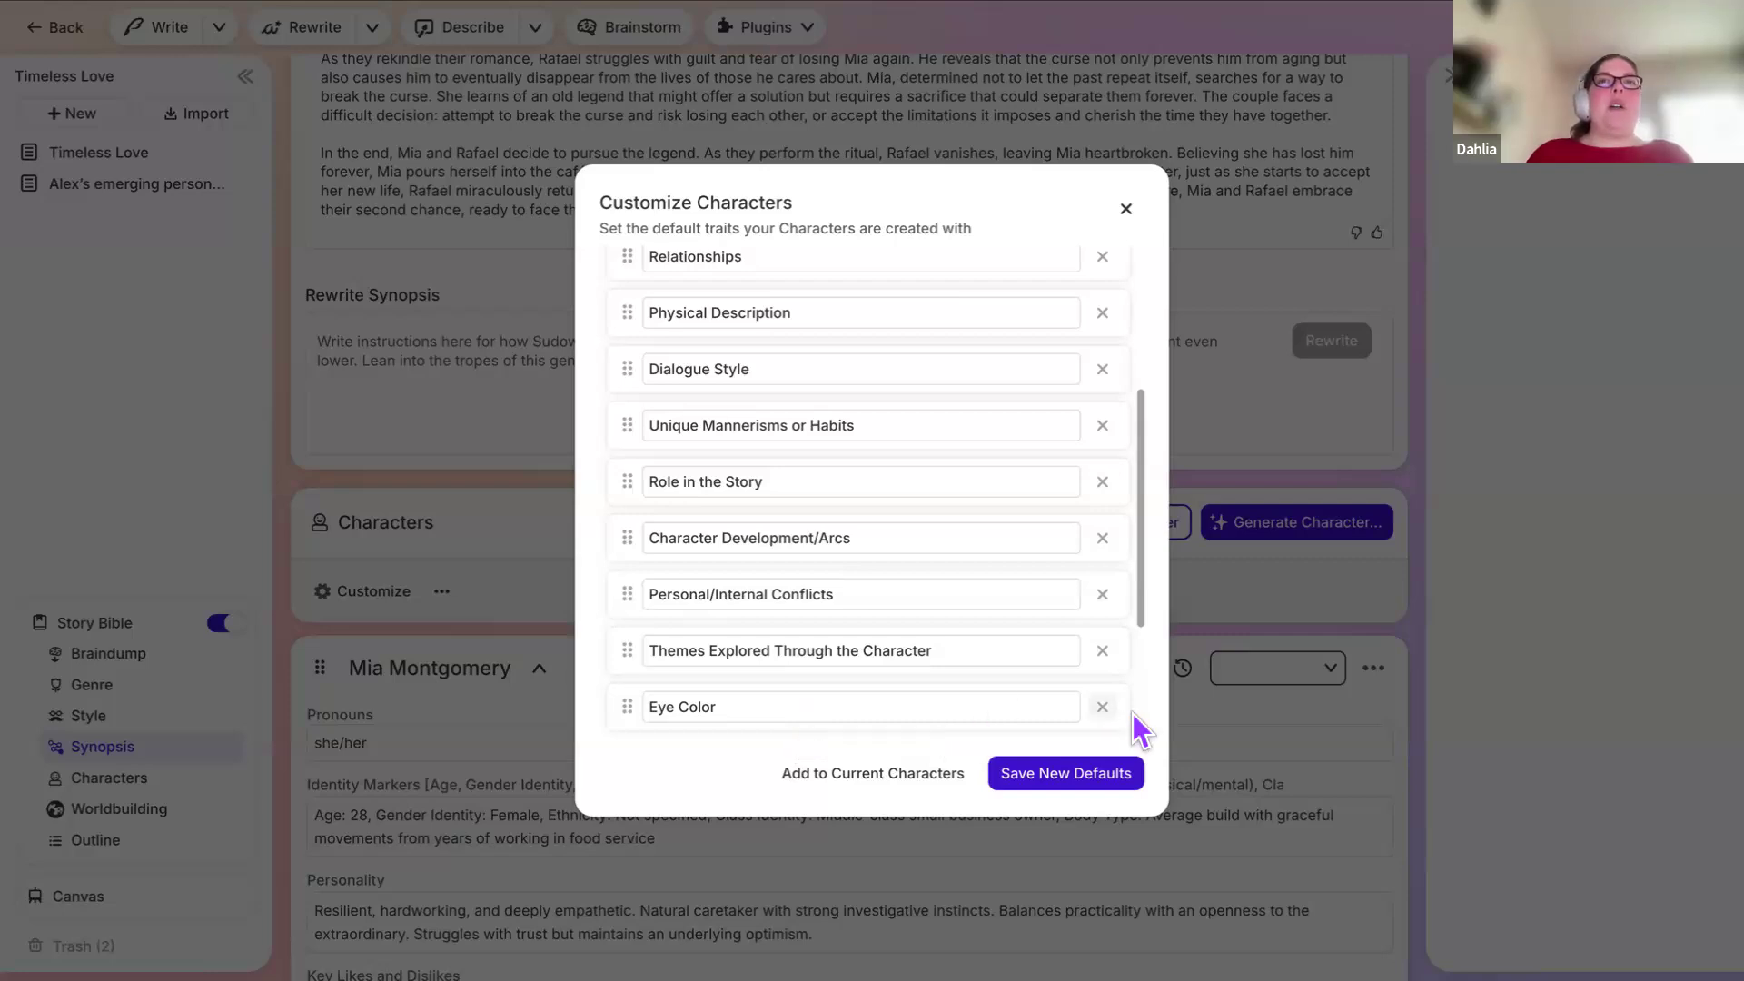
click(1123, 216)
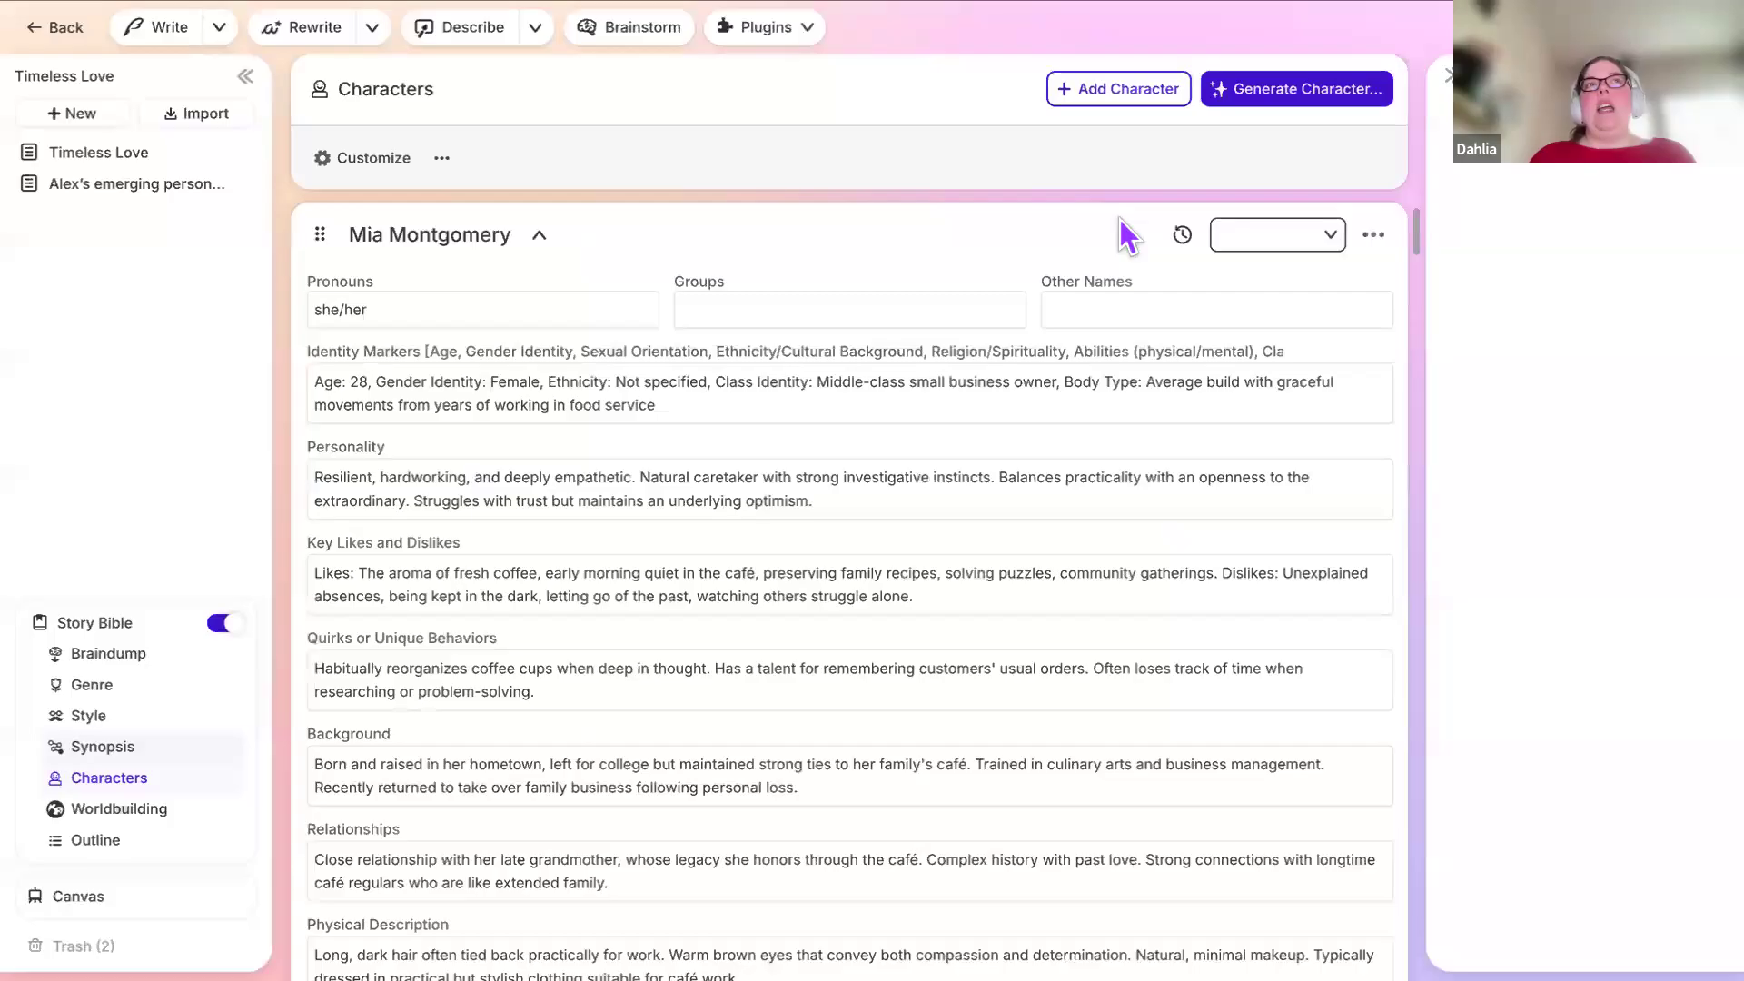
Step: Check the end of the first character's card for the Eye Color trait
click(541, 236)
click(542, 238)
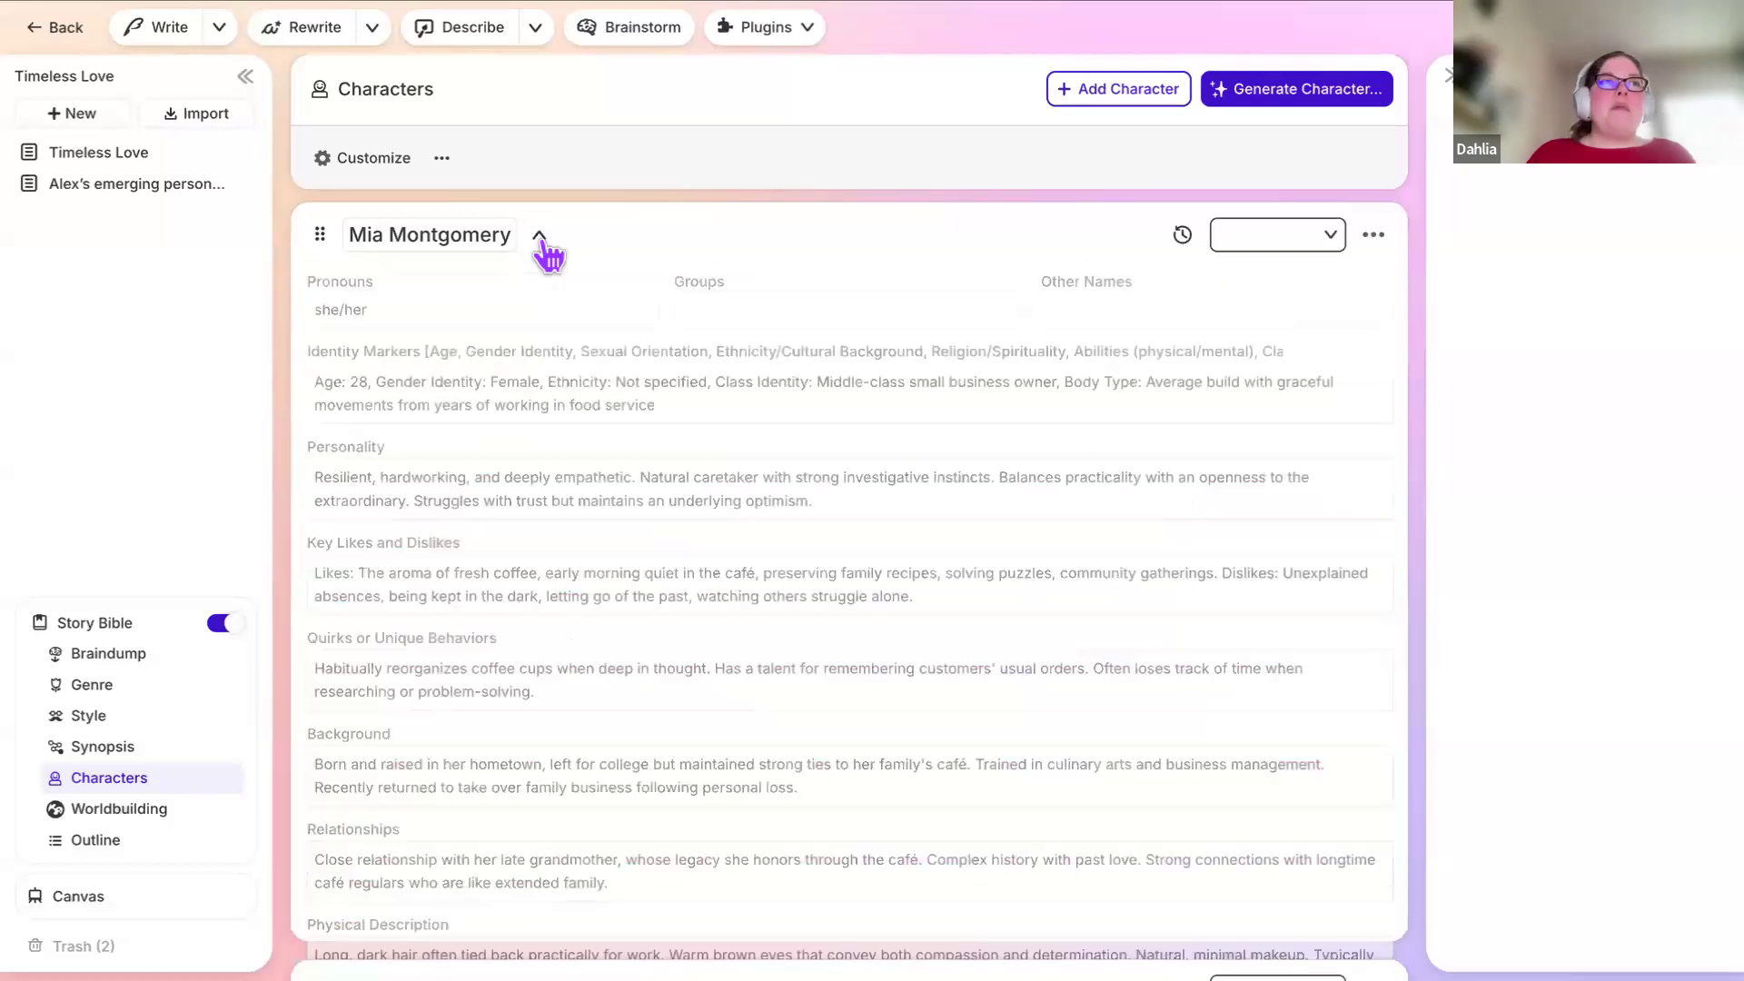
scroll(490, 615, down, 10)
scroll(493, 623, down, 2)
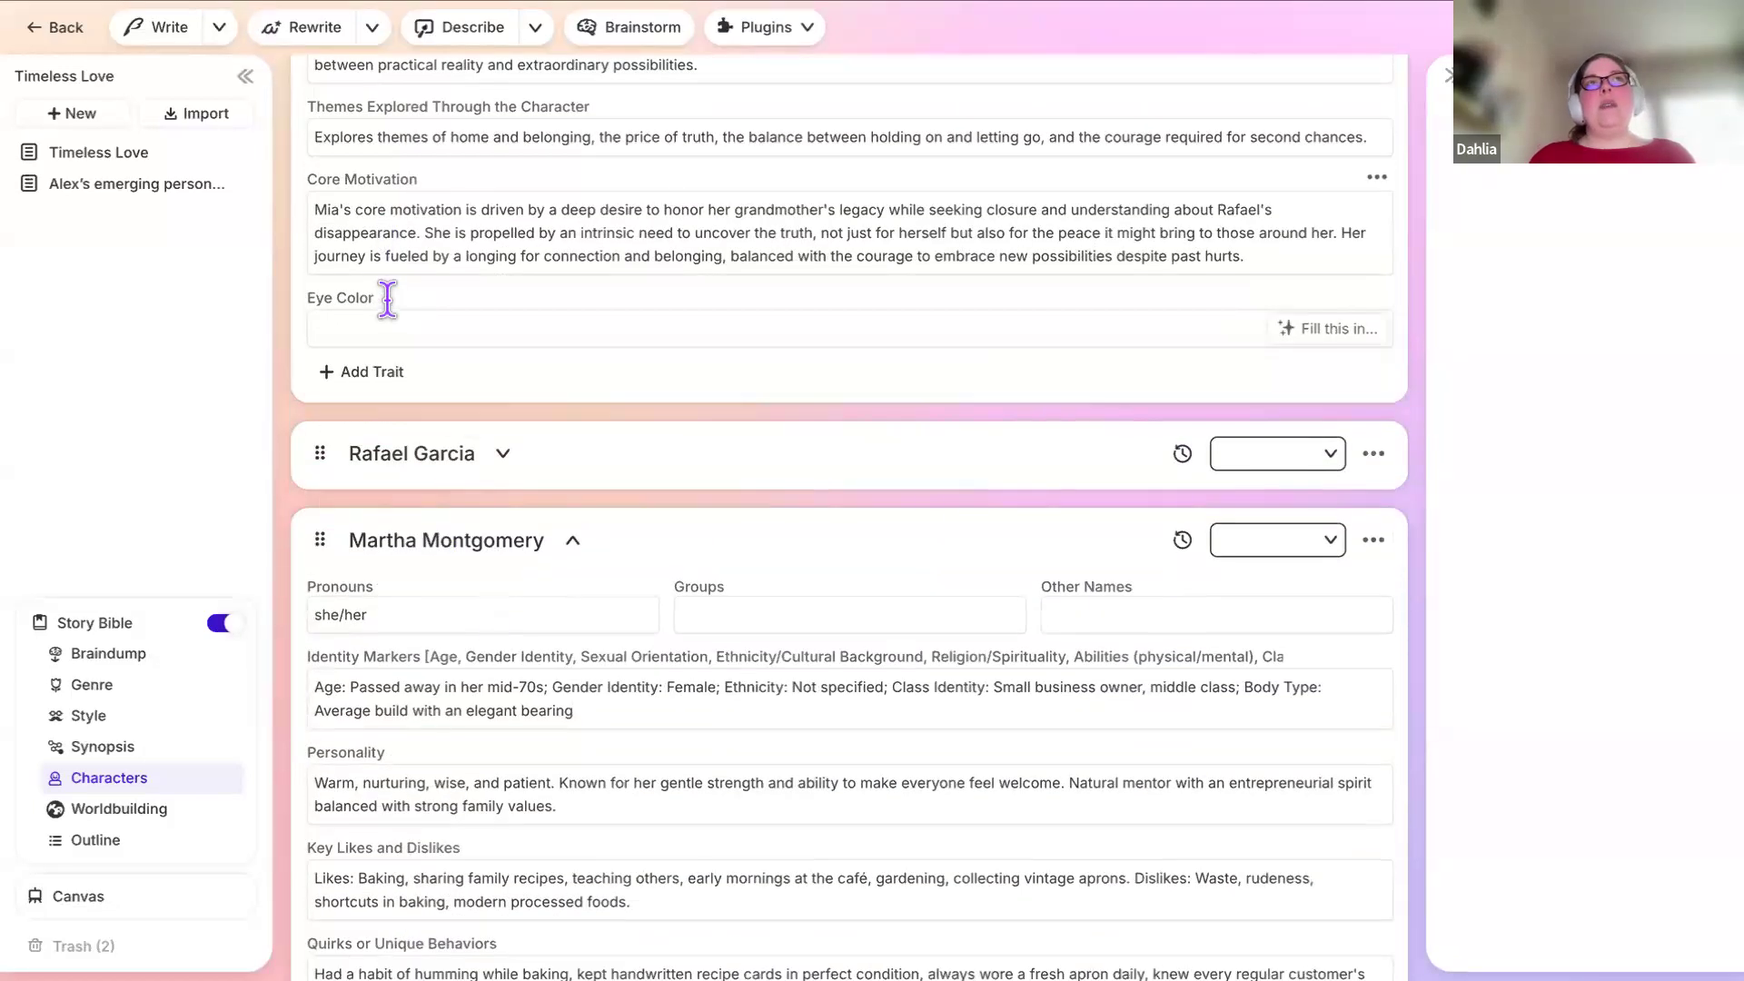
Step: Review the first character's traits from the top of the card and select the empty Eye Color field
scroll(389, 320, up, 10)
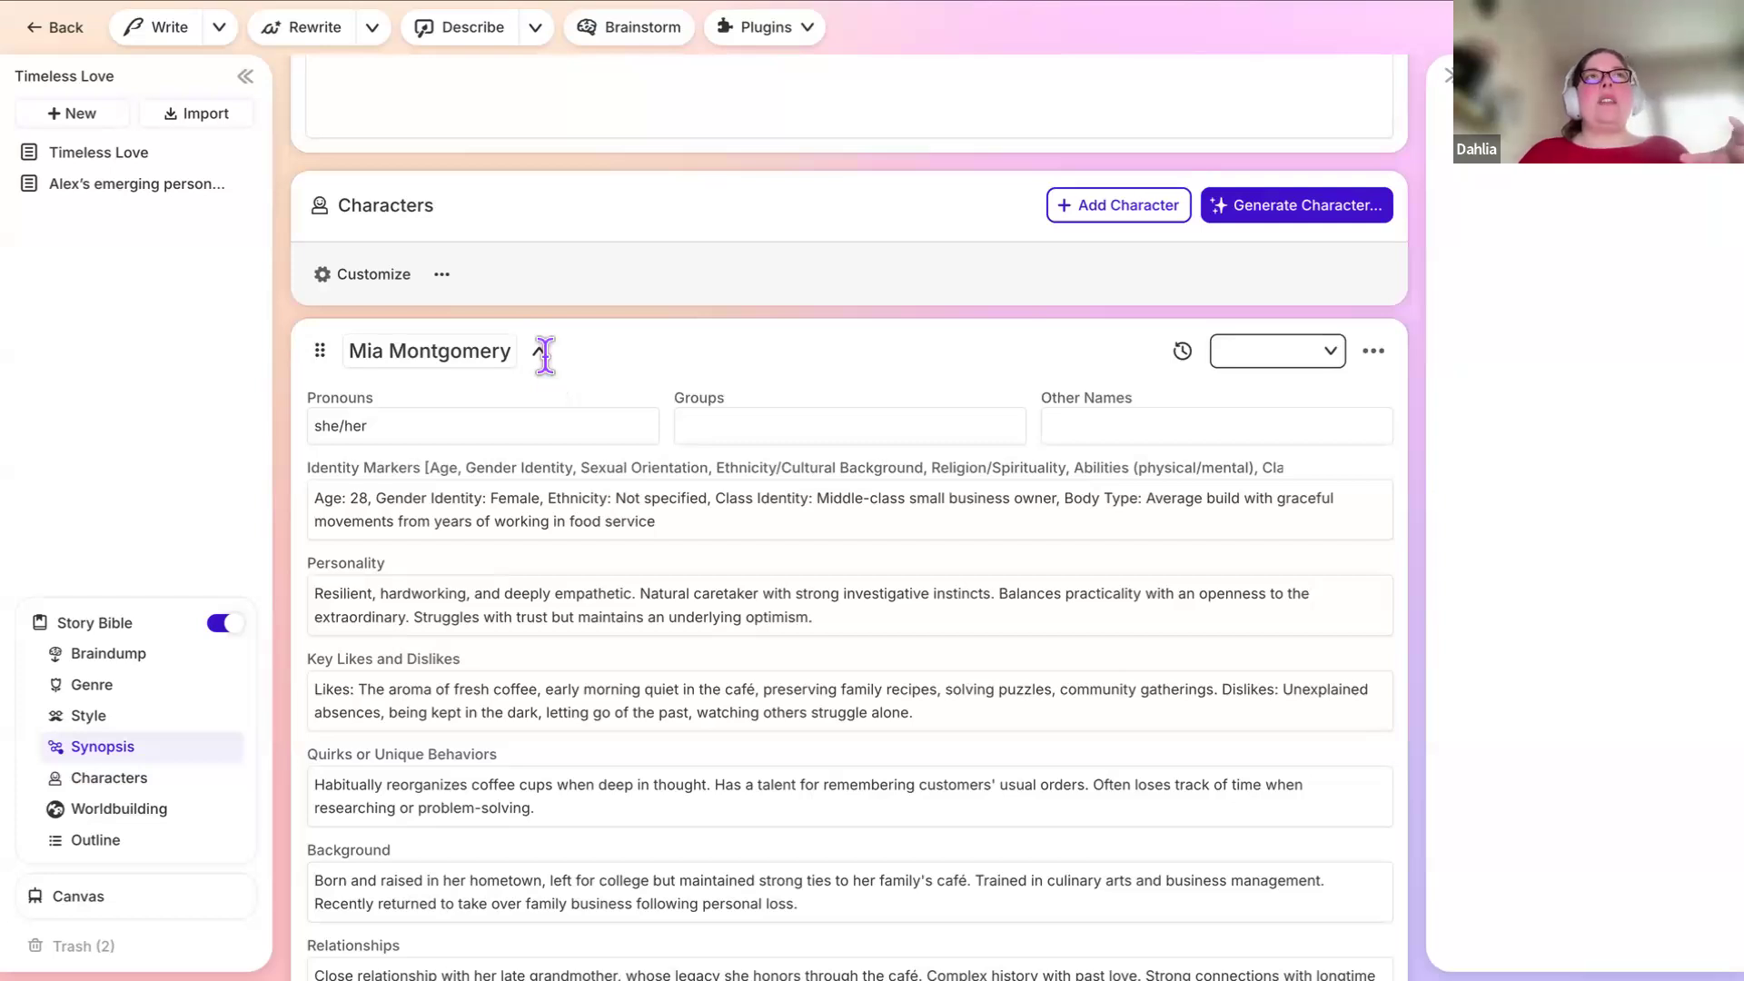
scroll(548, 362, down, 5)
scroll(357, 238, up, 5)
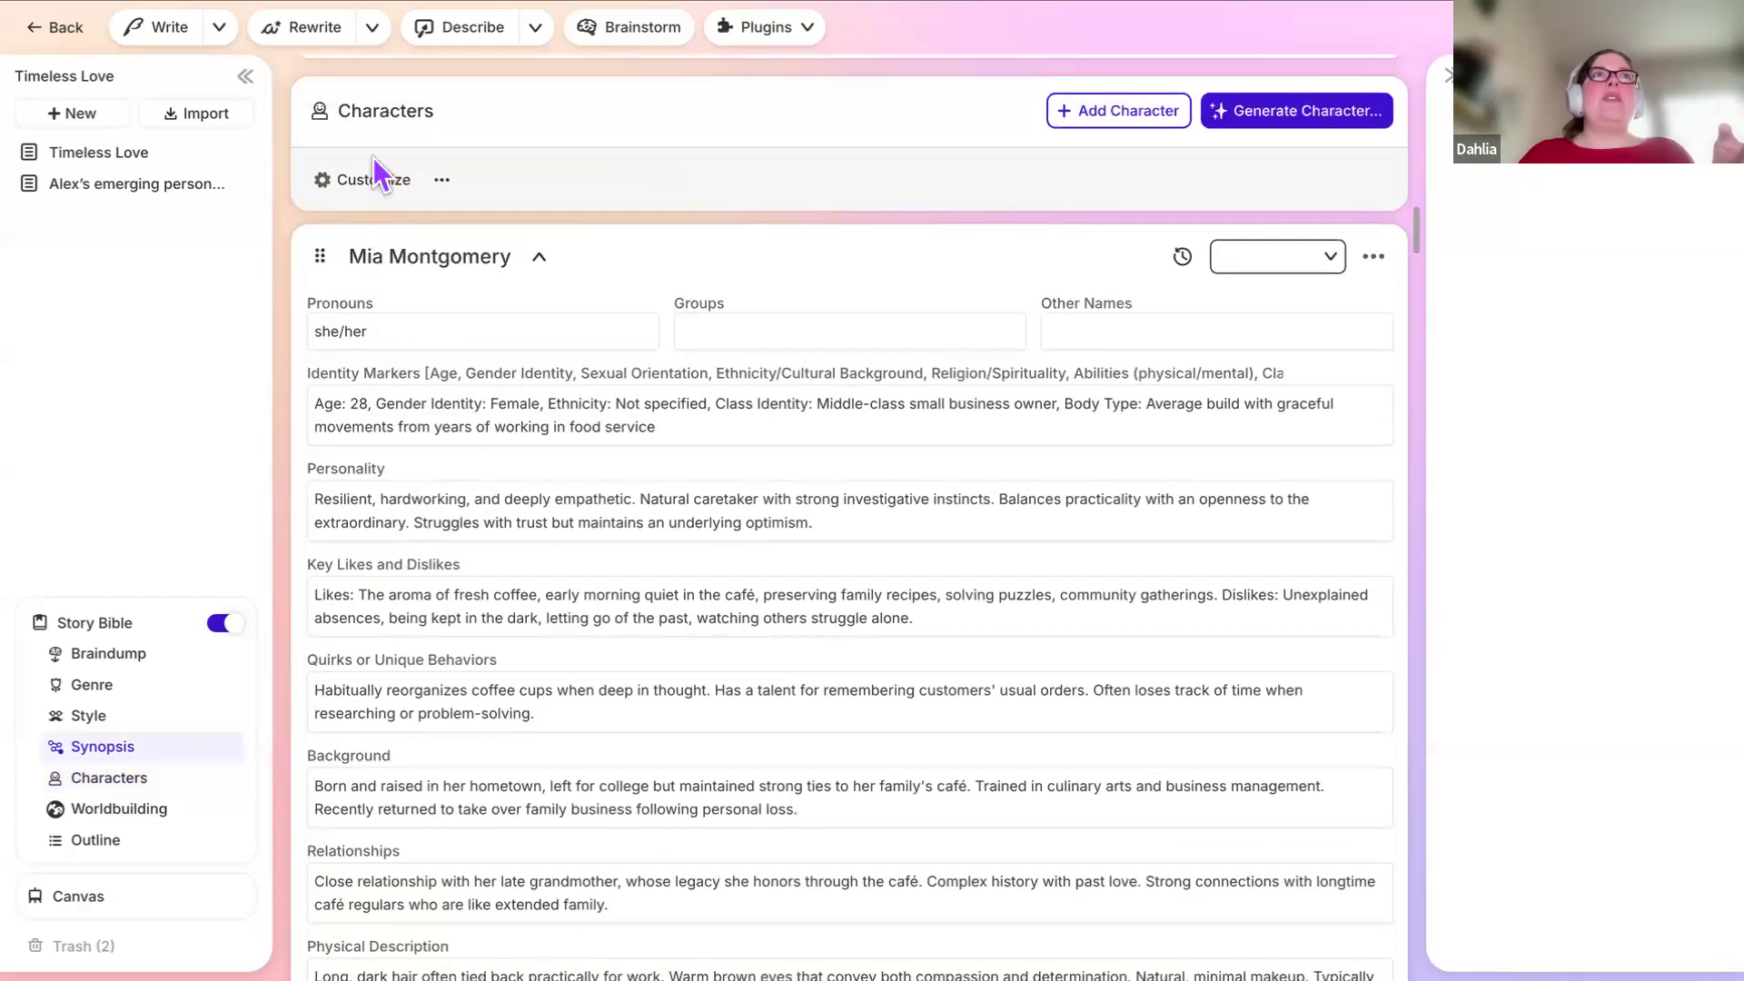
scroll(408, 417, down, 15)
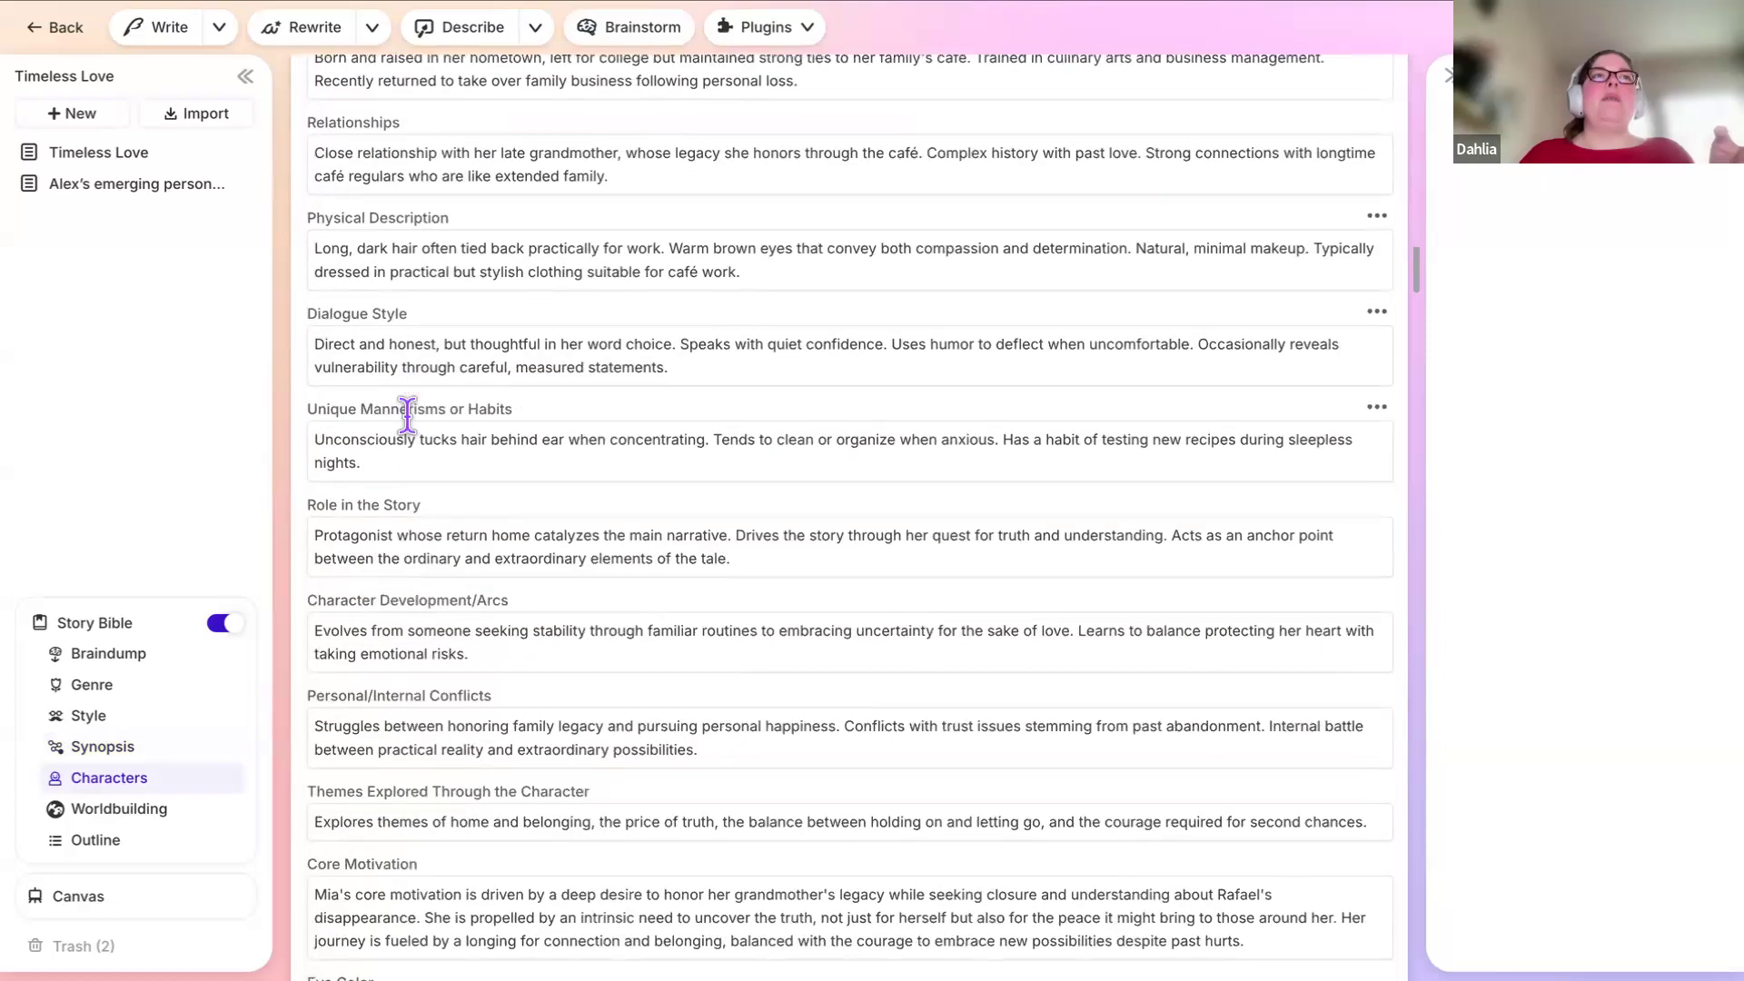
click(365, 546)
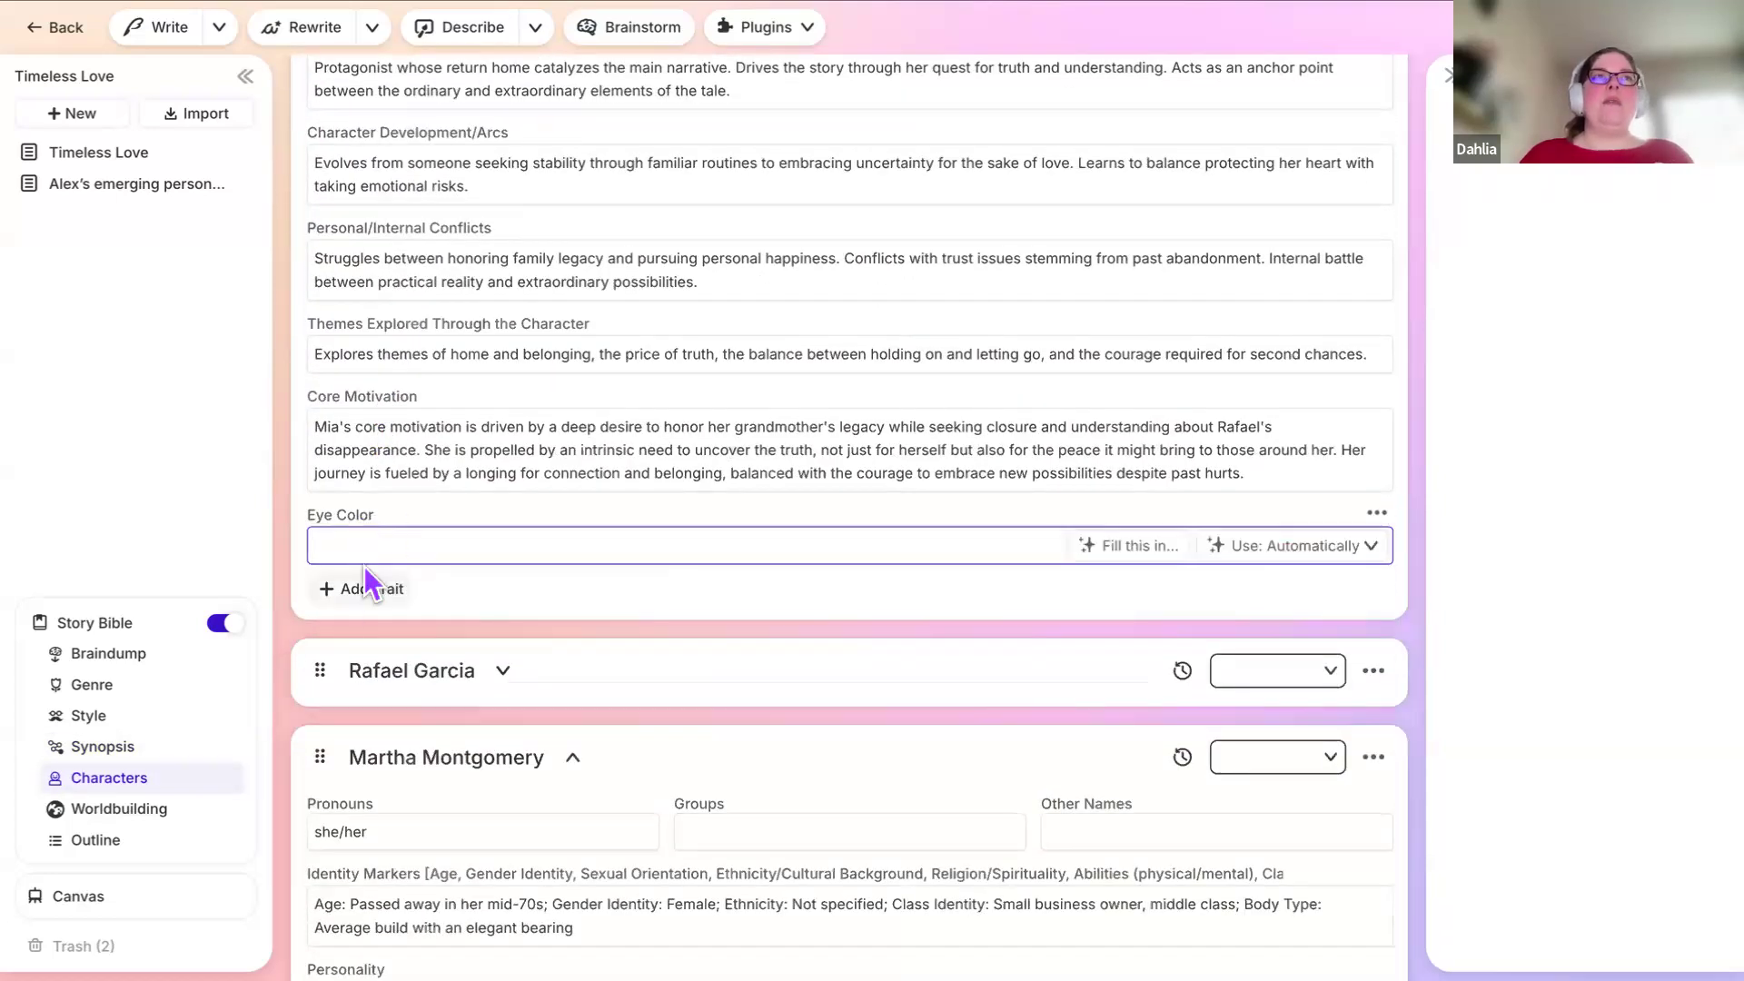
scroll(392, 659, down, 1)
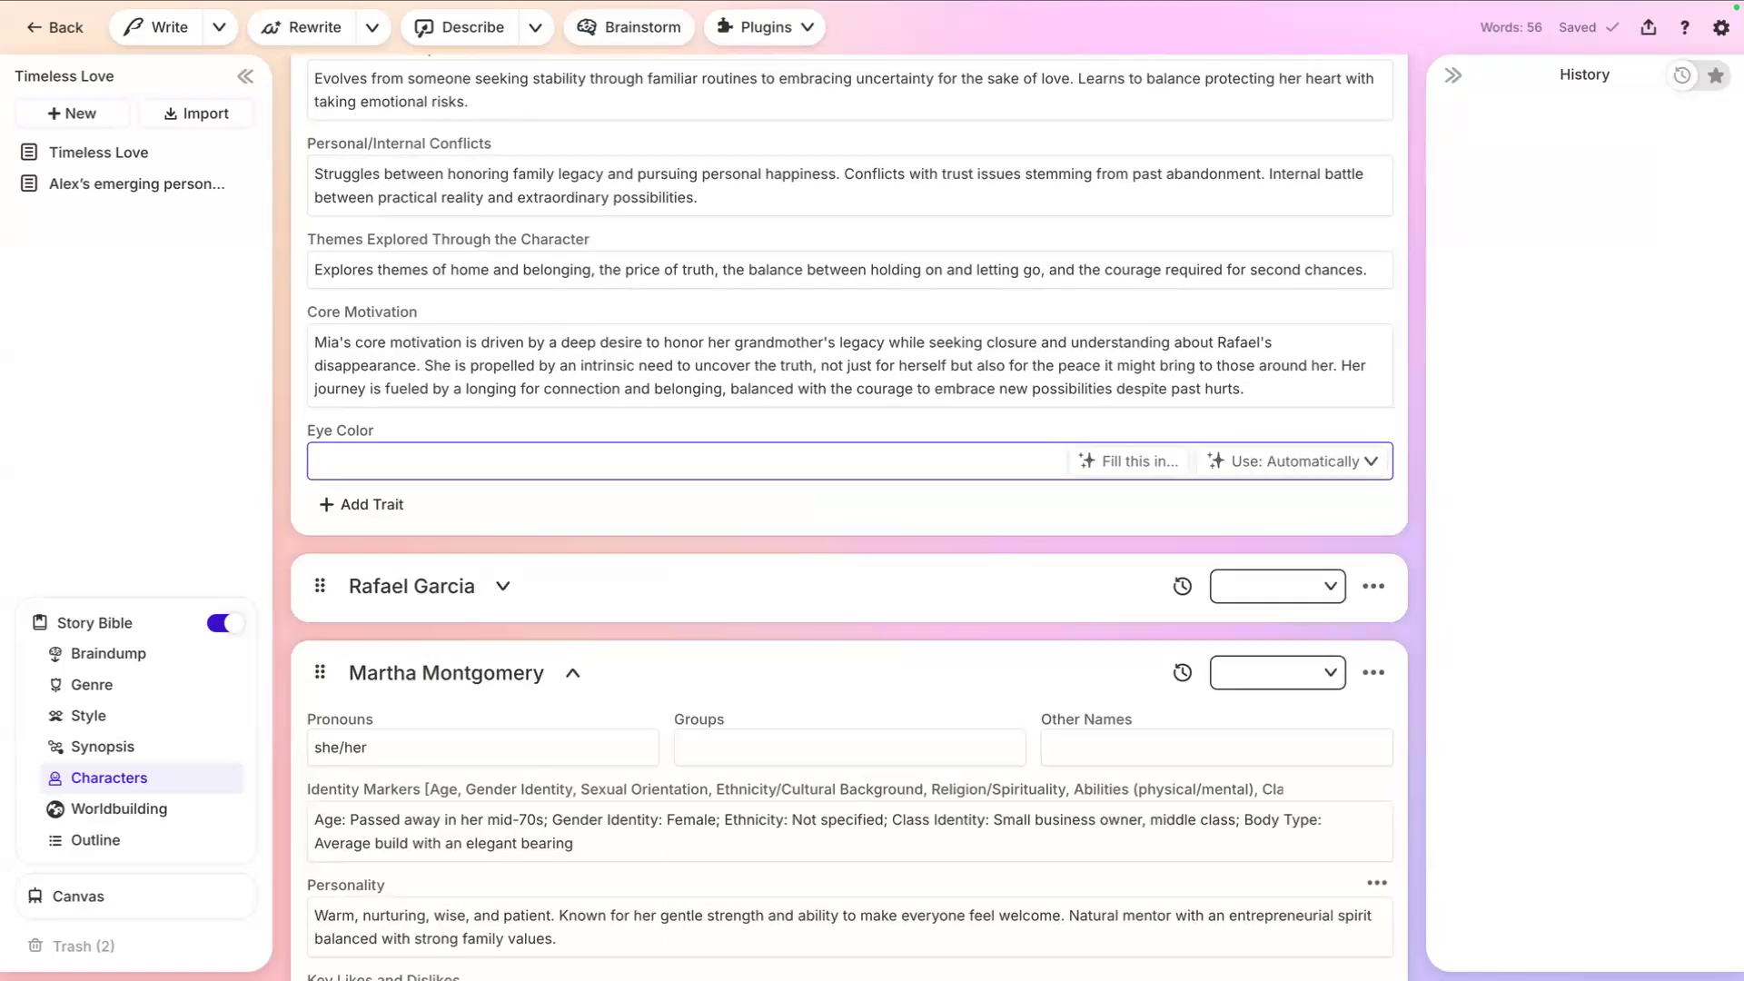
Step: Look over the Mia's Hometown worldbuilding entry and the beginning of the Outline section
scroll(672, 895, down, 20)
scroll(672, 895, down, 20)
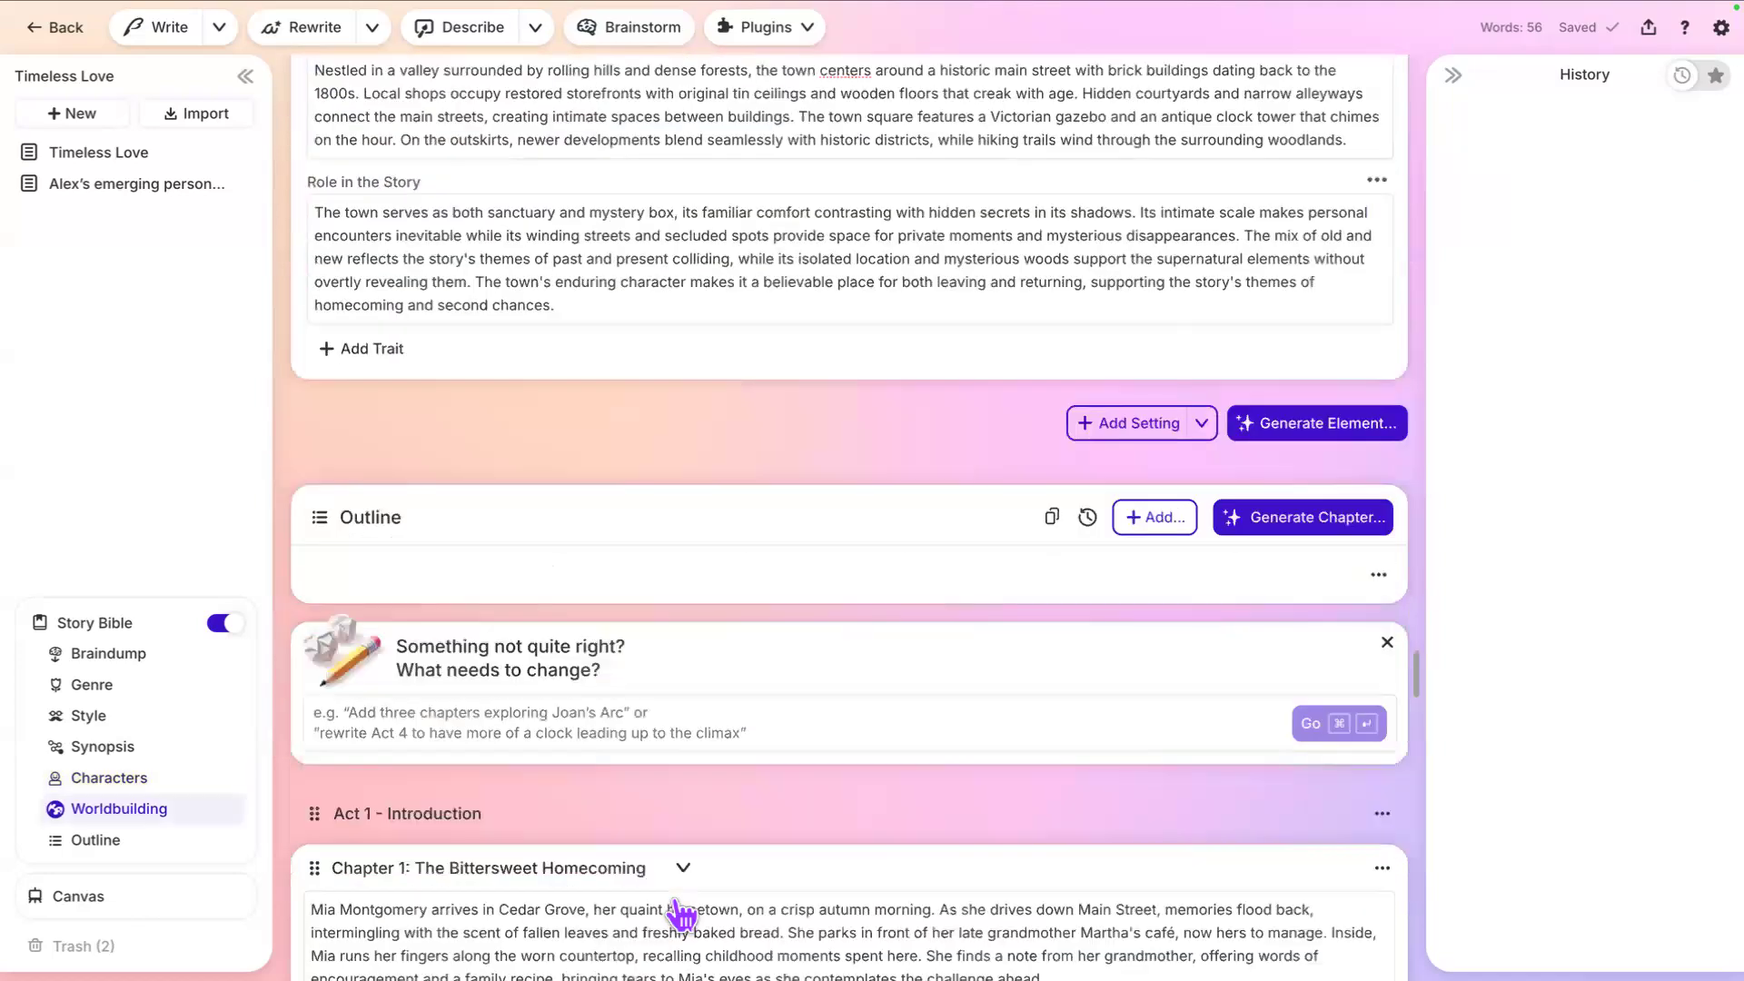
scroll(679, 913, down, 2)
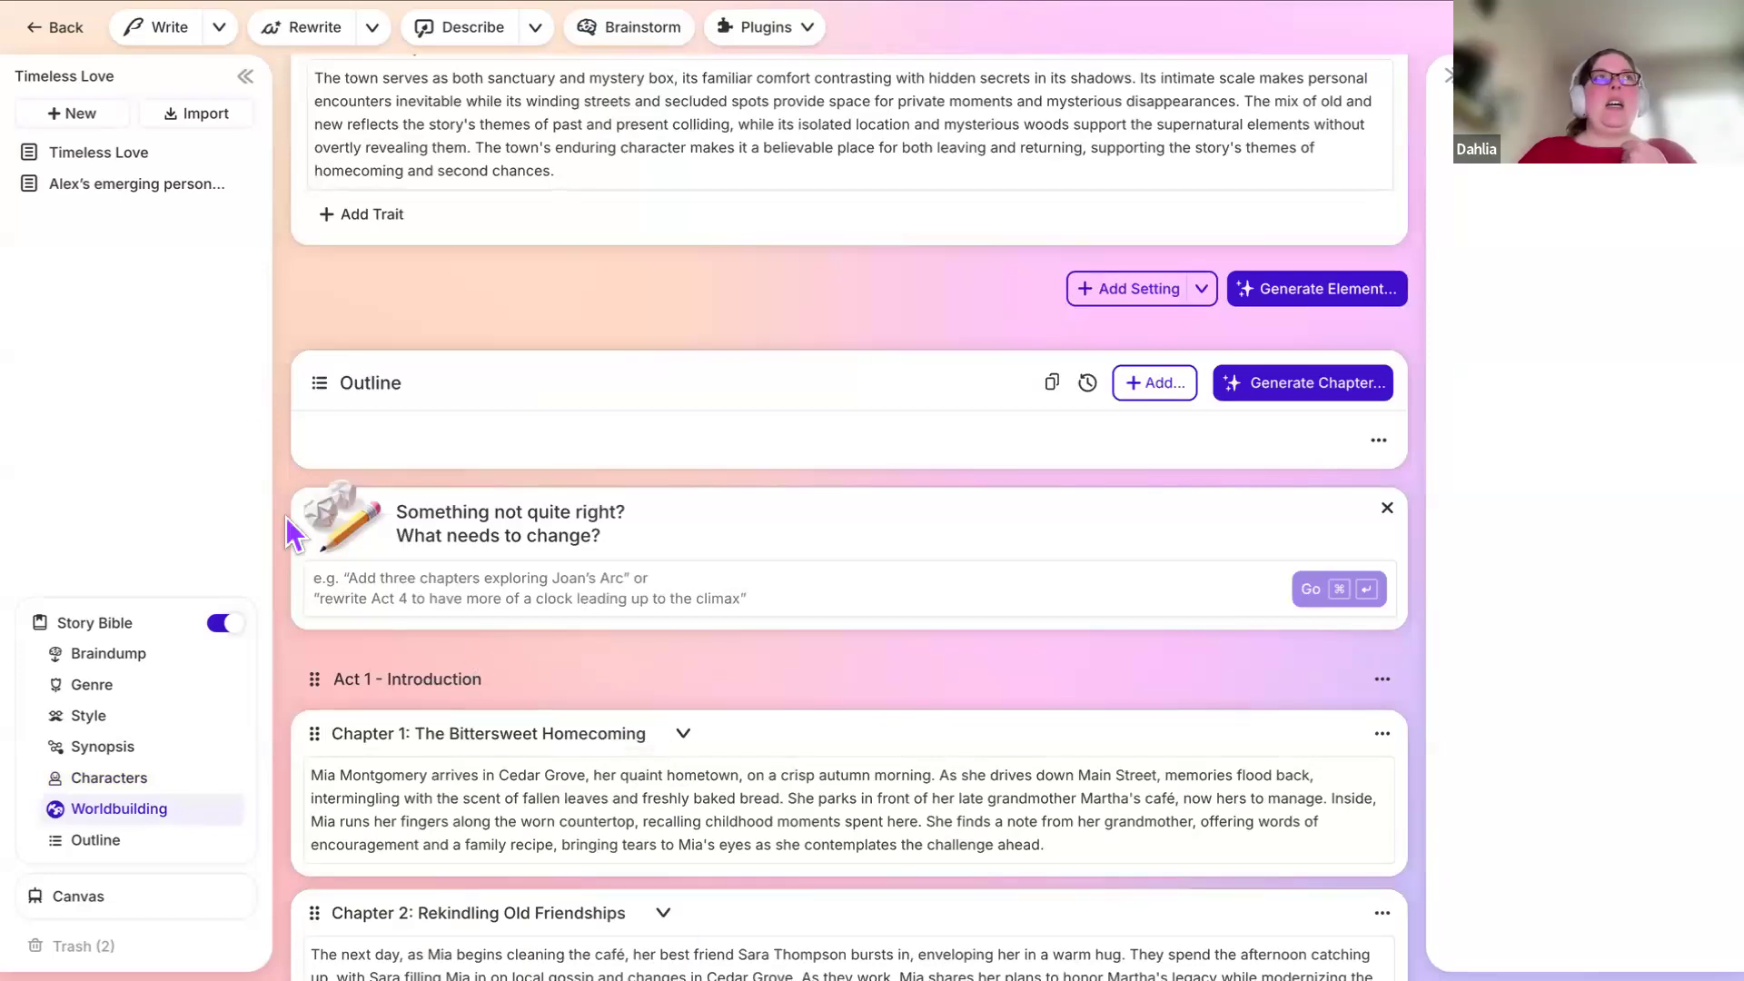
scroll(460, 529, up, 10)
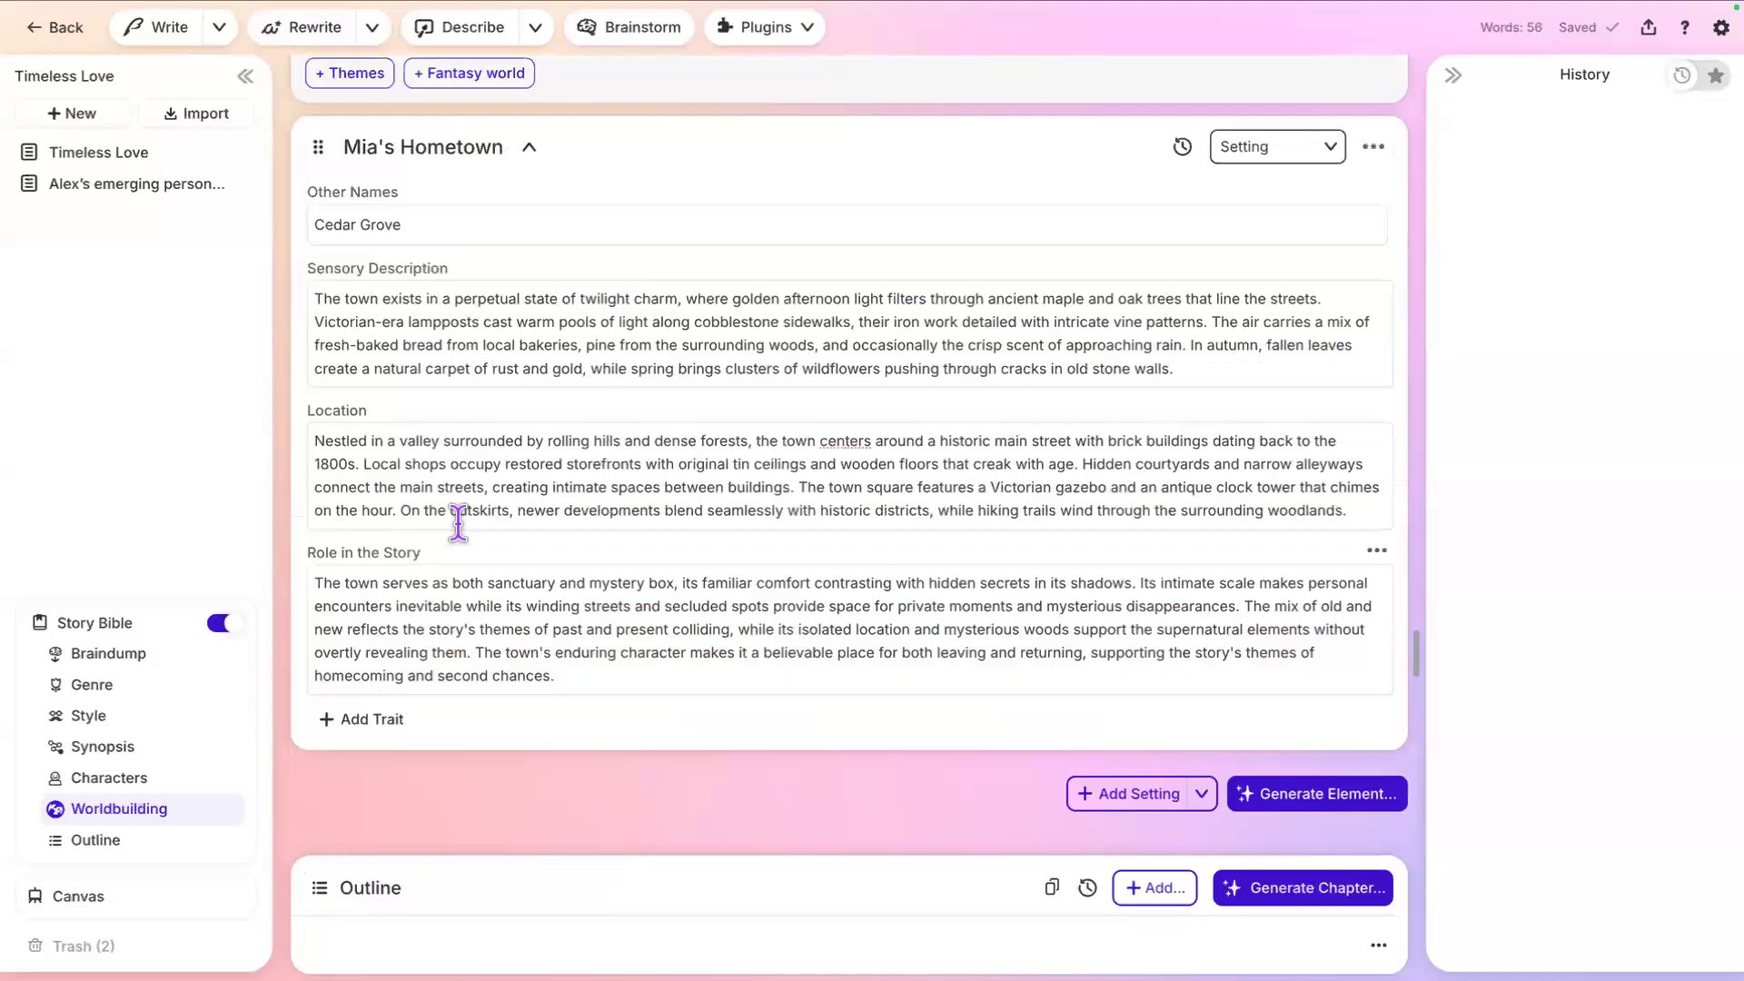
scroll(458, 523, down, 15)
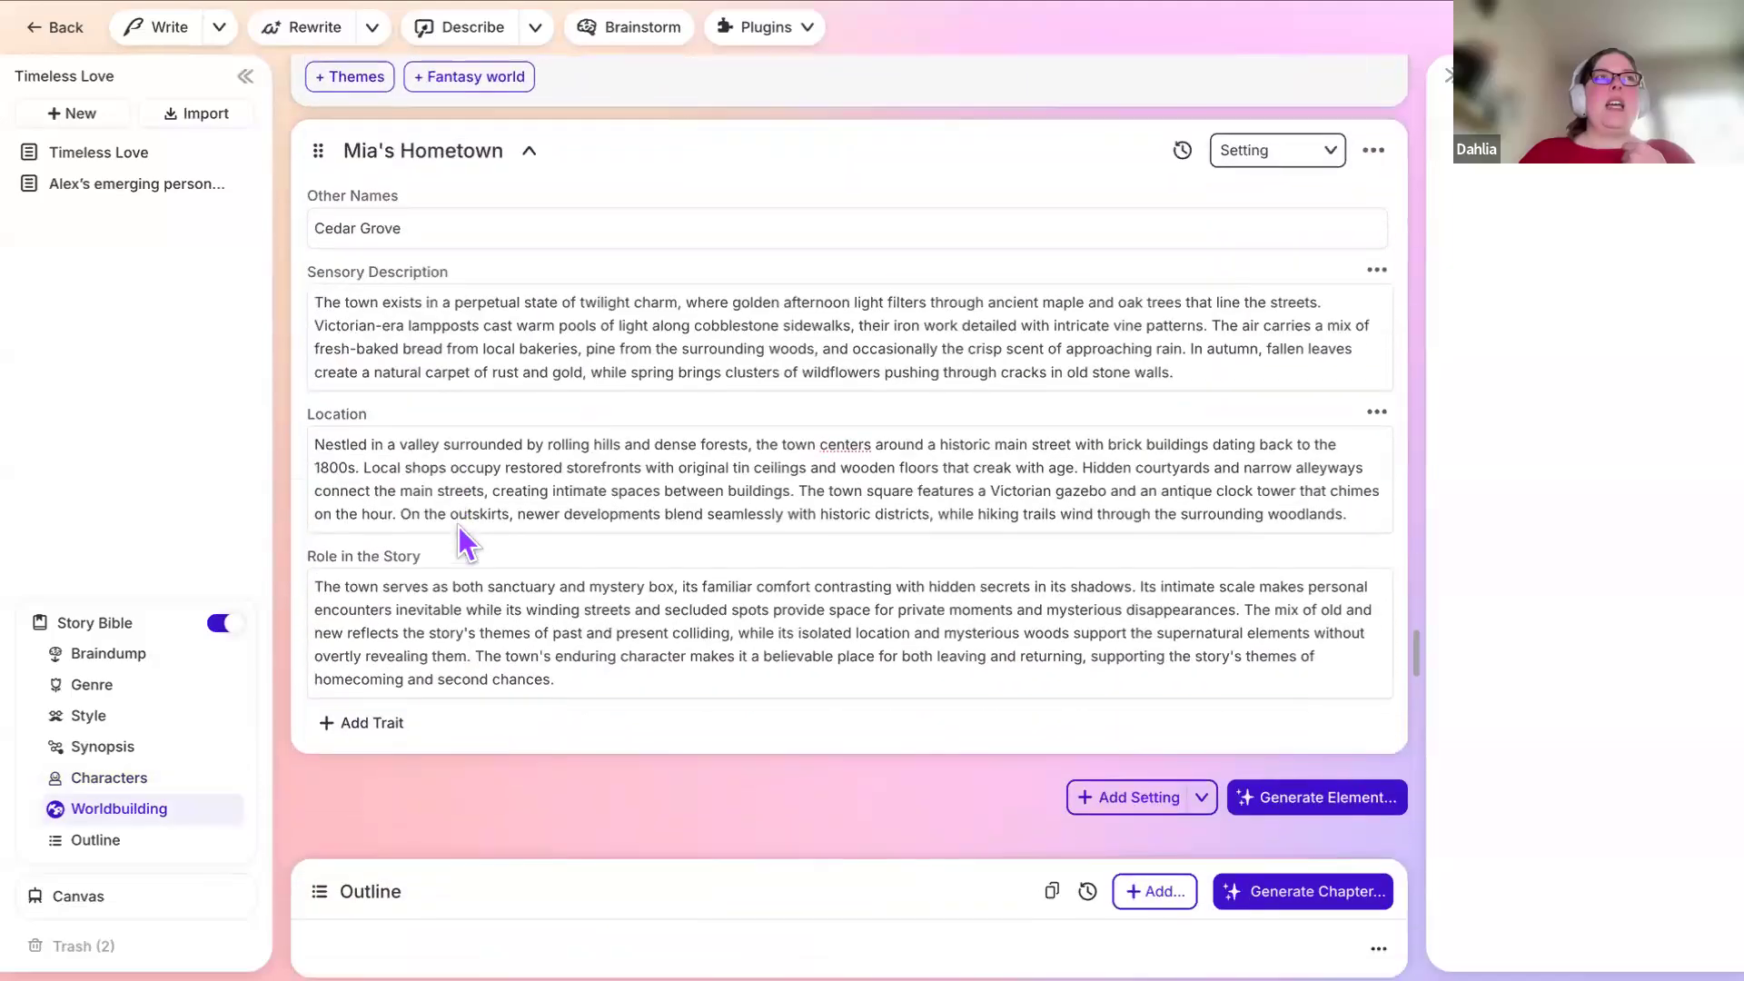
scroll(459, 529, up, 4)
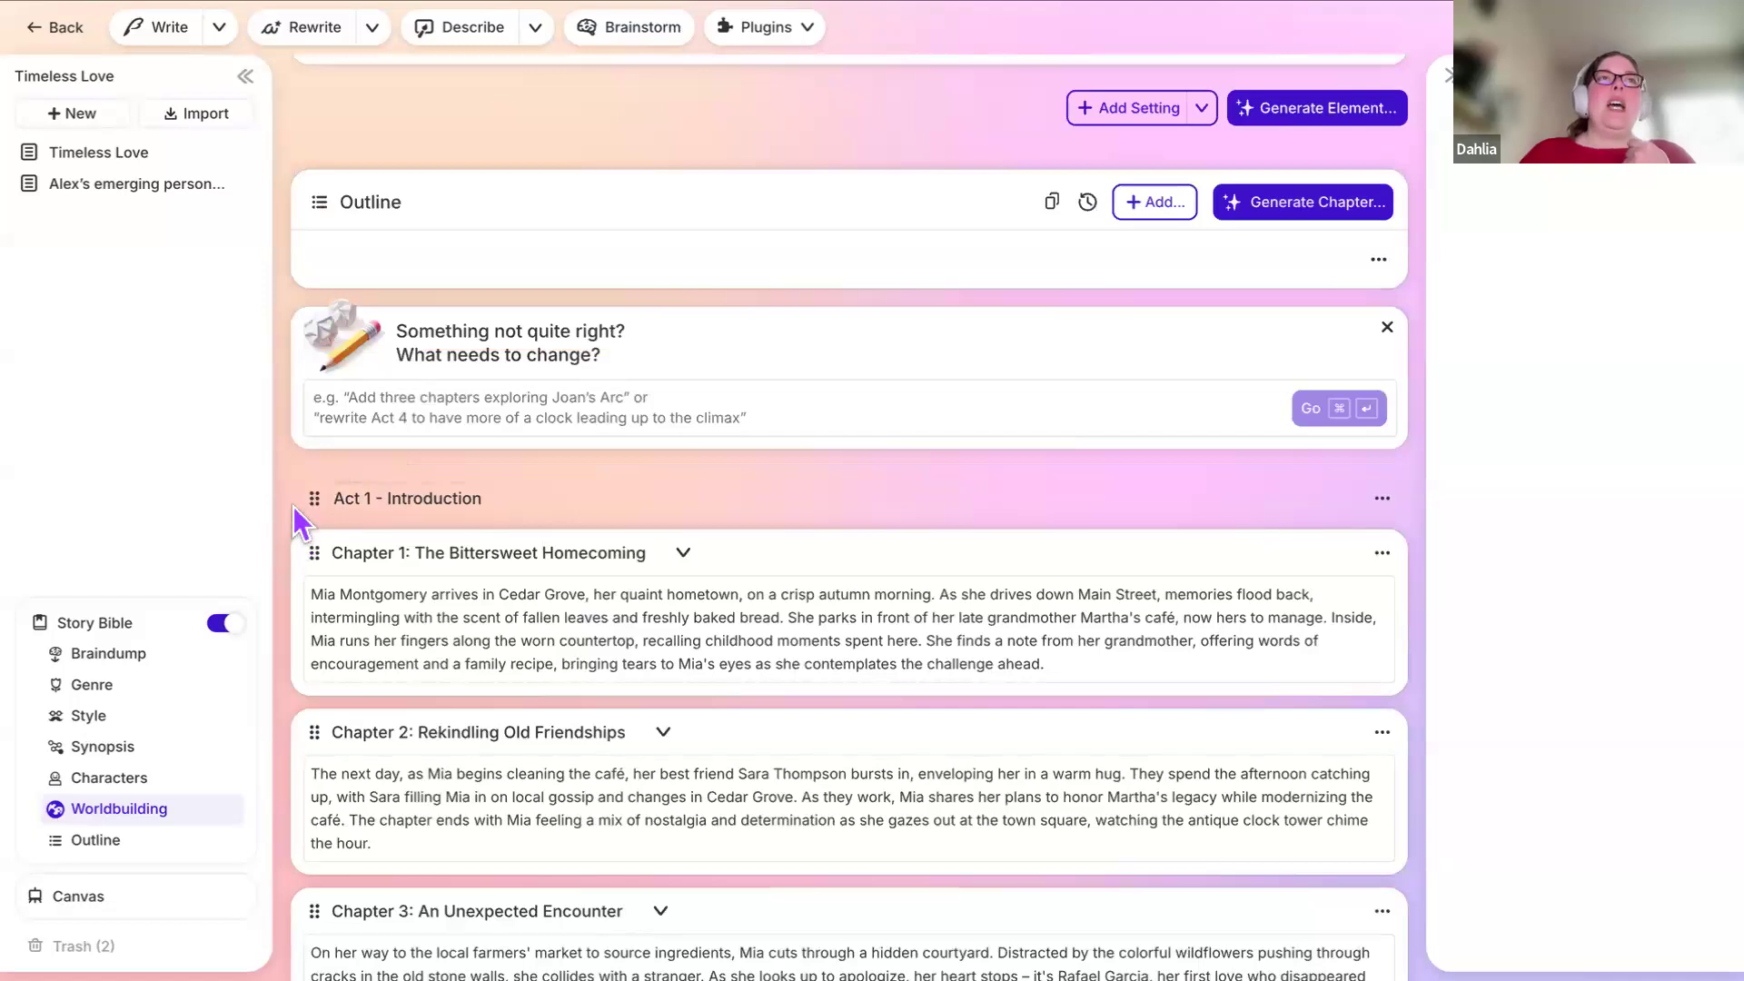
Step: Leave the project, create a new series in the Teaching English folder and open it
click(33, 38)
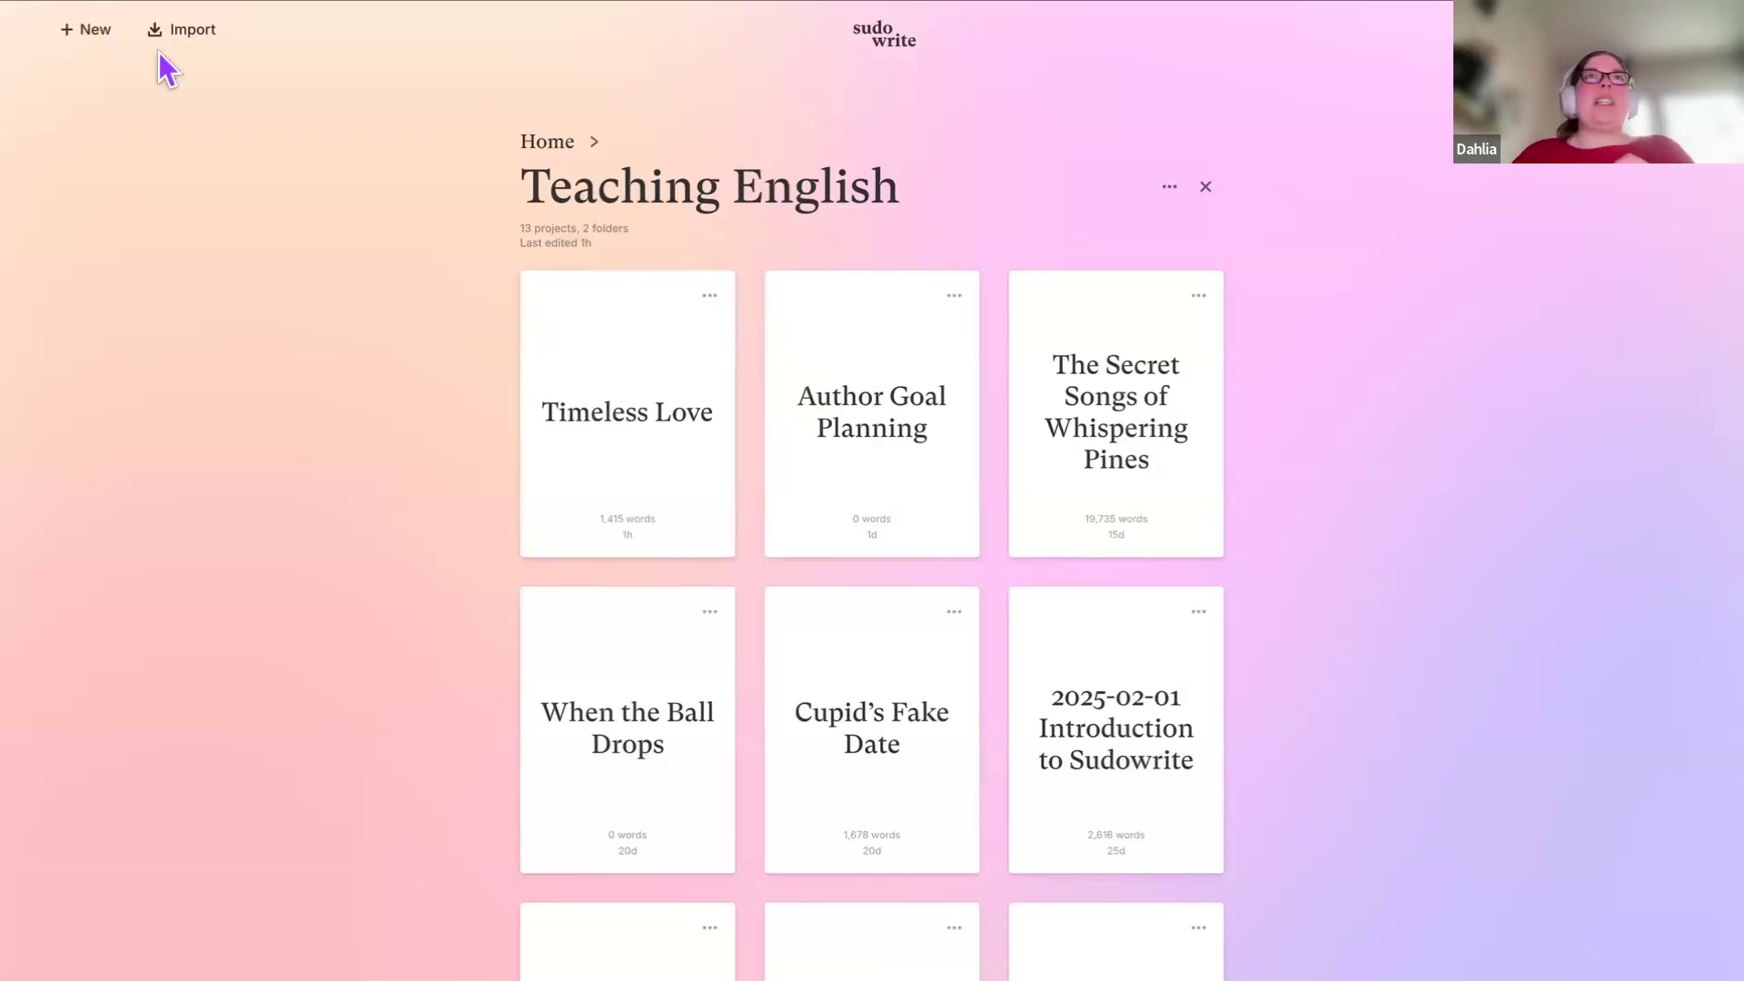
click(91, 35)
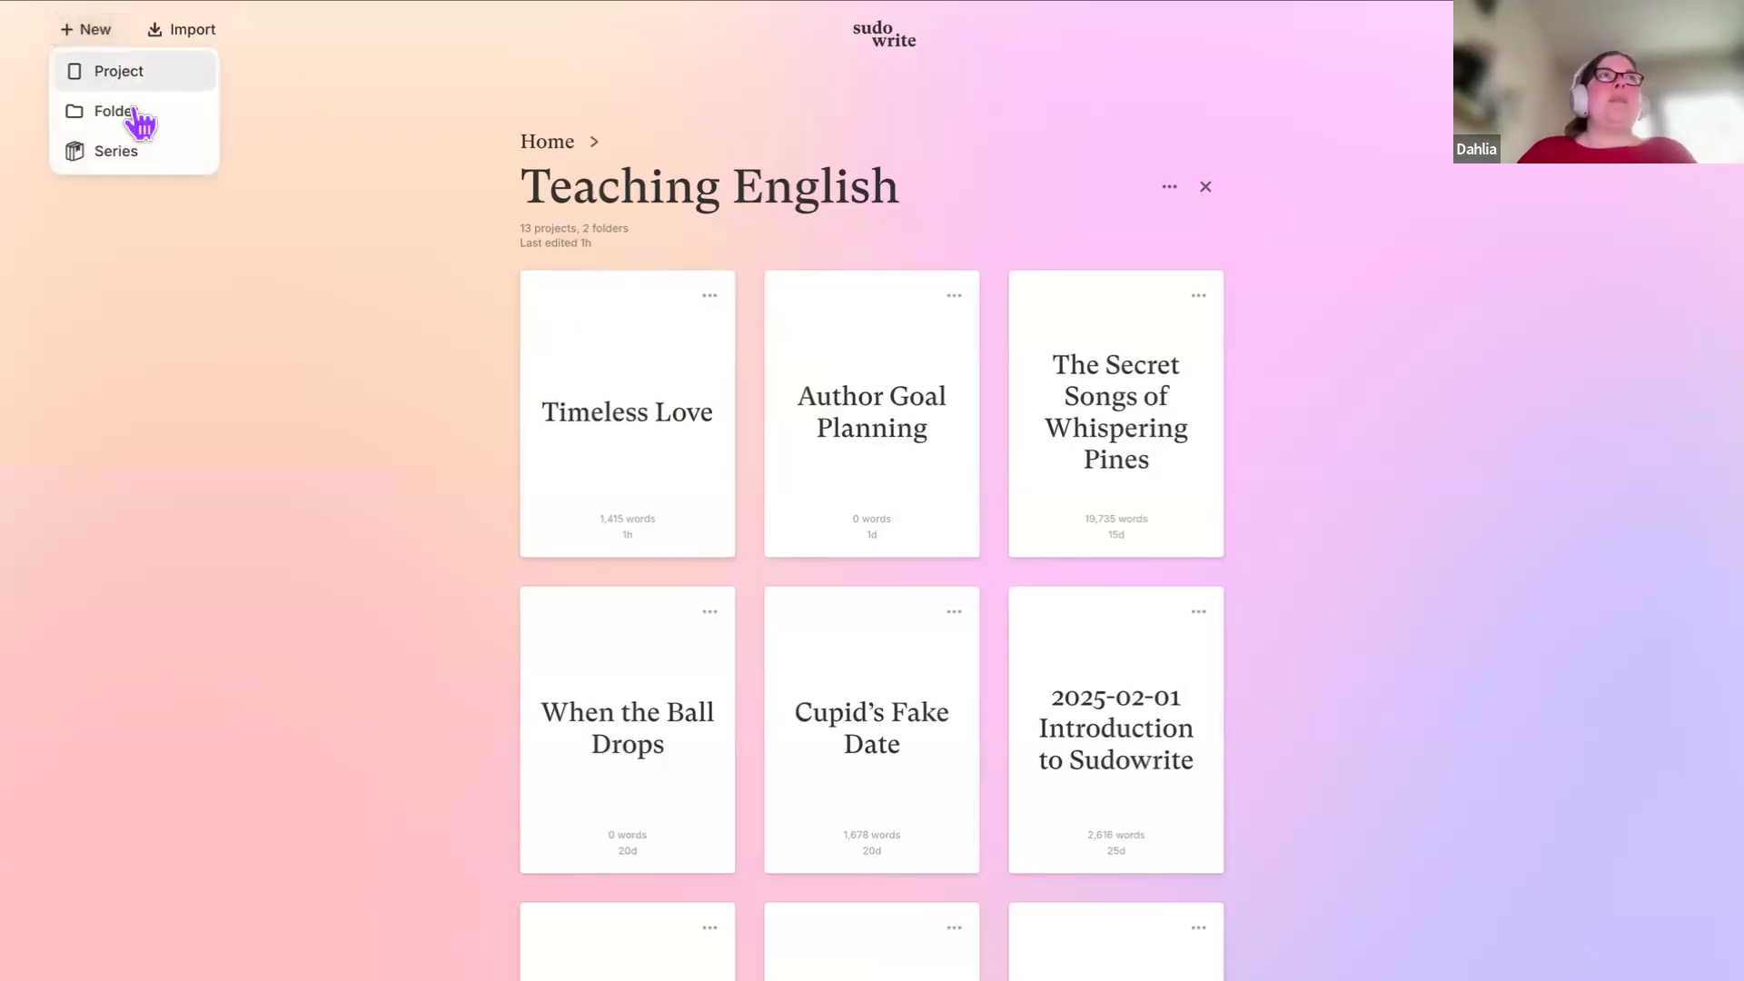
click(130, 152)
click(623, 442)
click(618, 533)
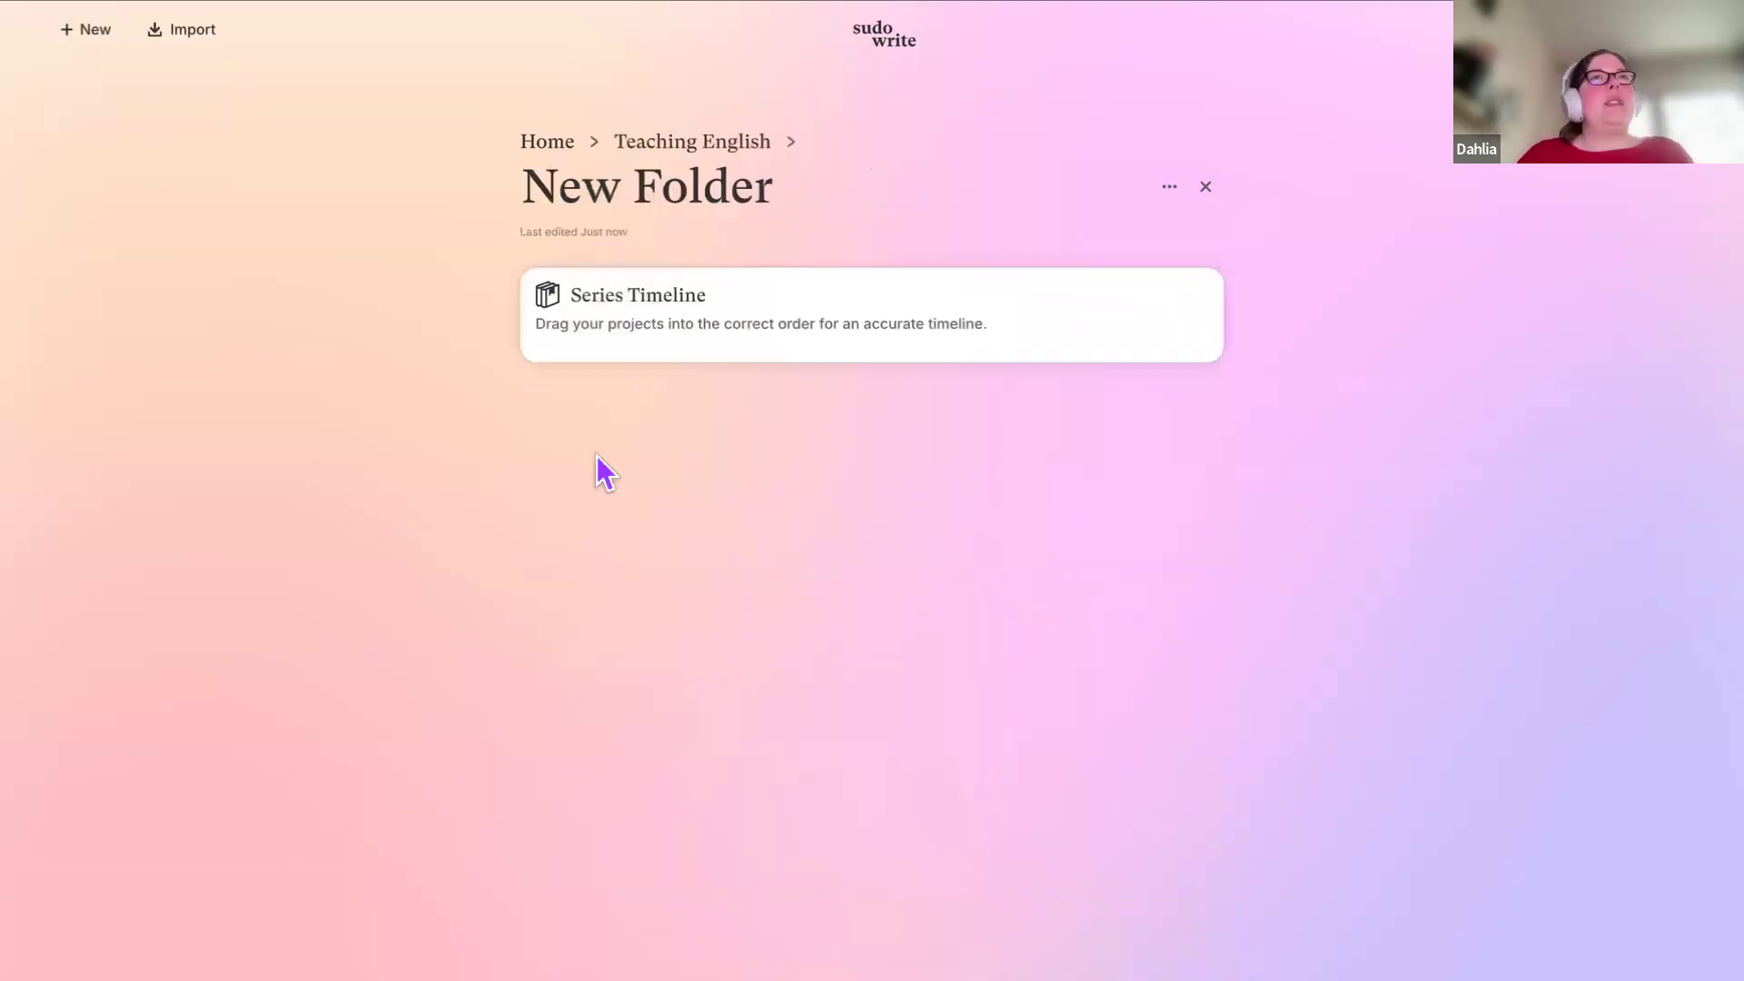
Step: Rename the new series as "Timeless"
double_click(632, 185)
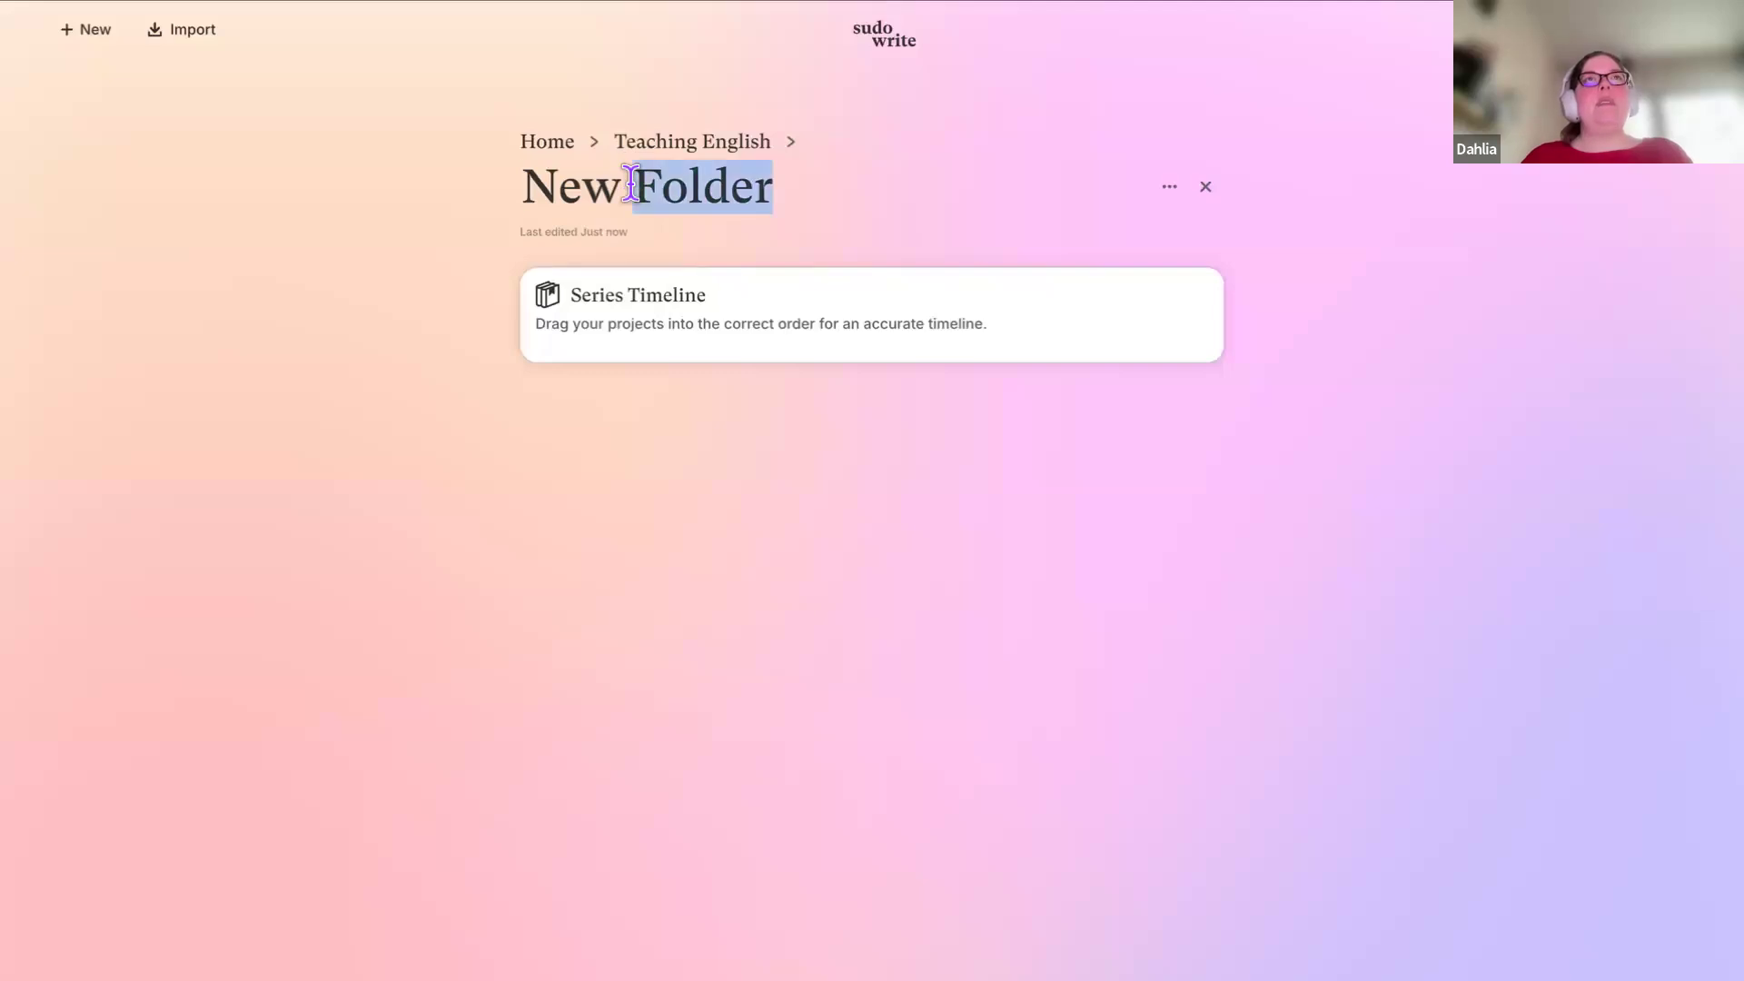
key(BackSpace)
key(BackSpace)
key(BackSpace)
key(BackSpace)
key(BackSpace)
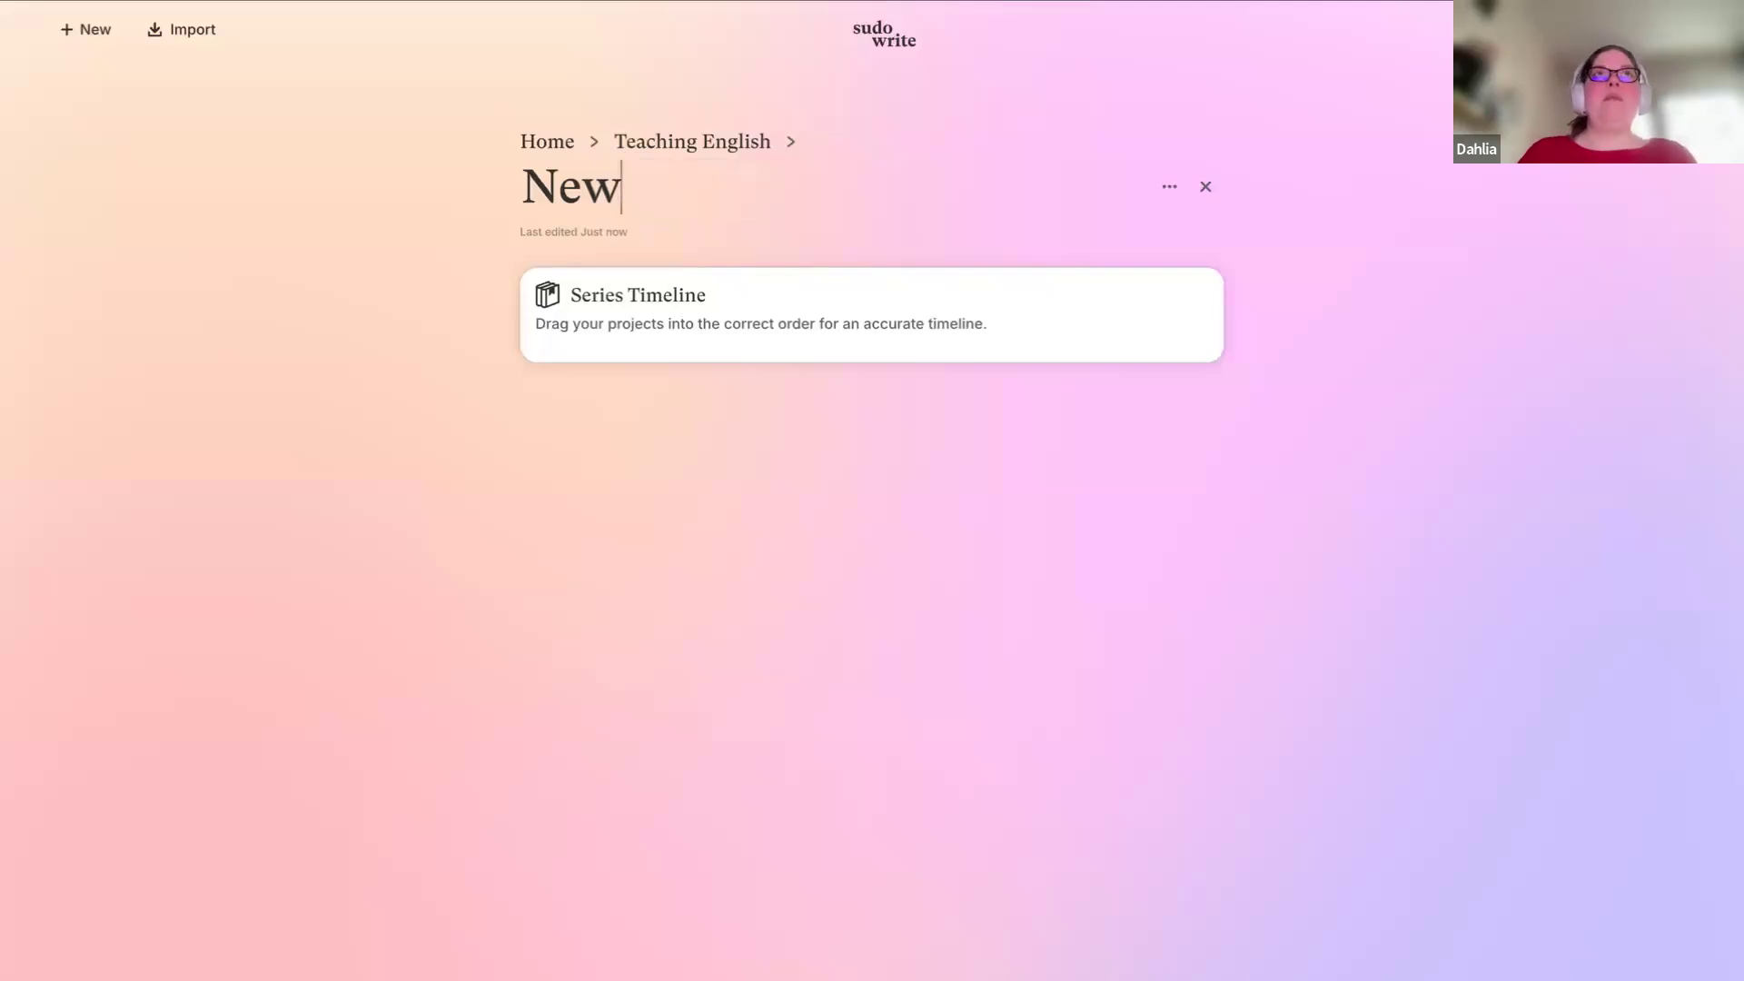
text(Timeless)
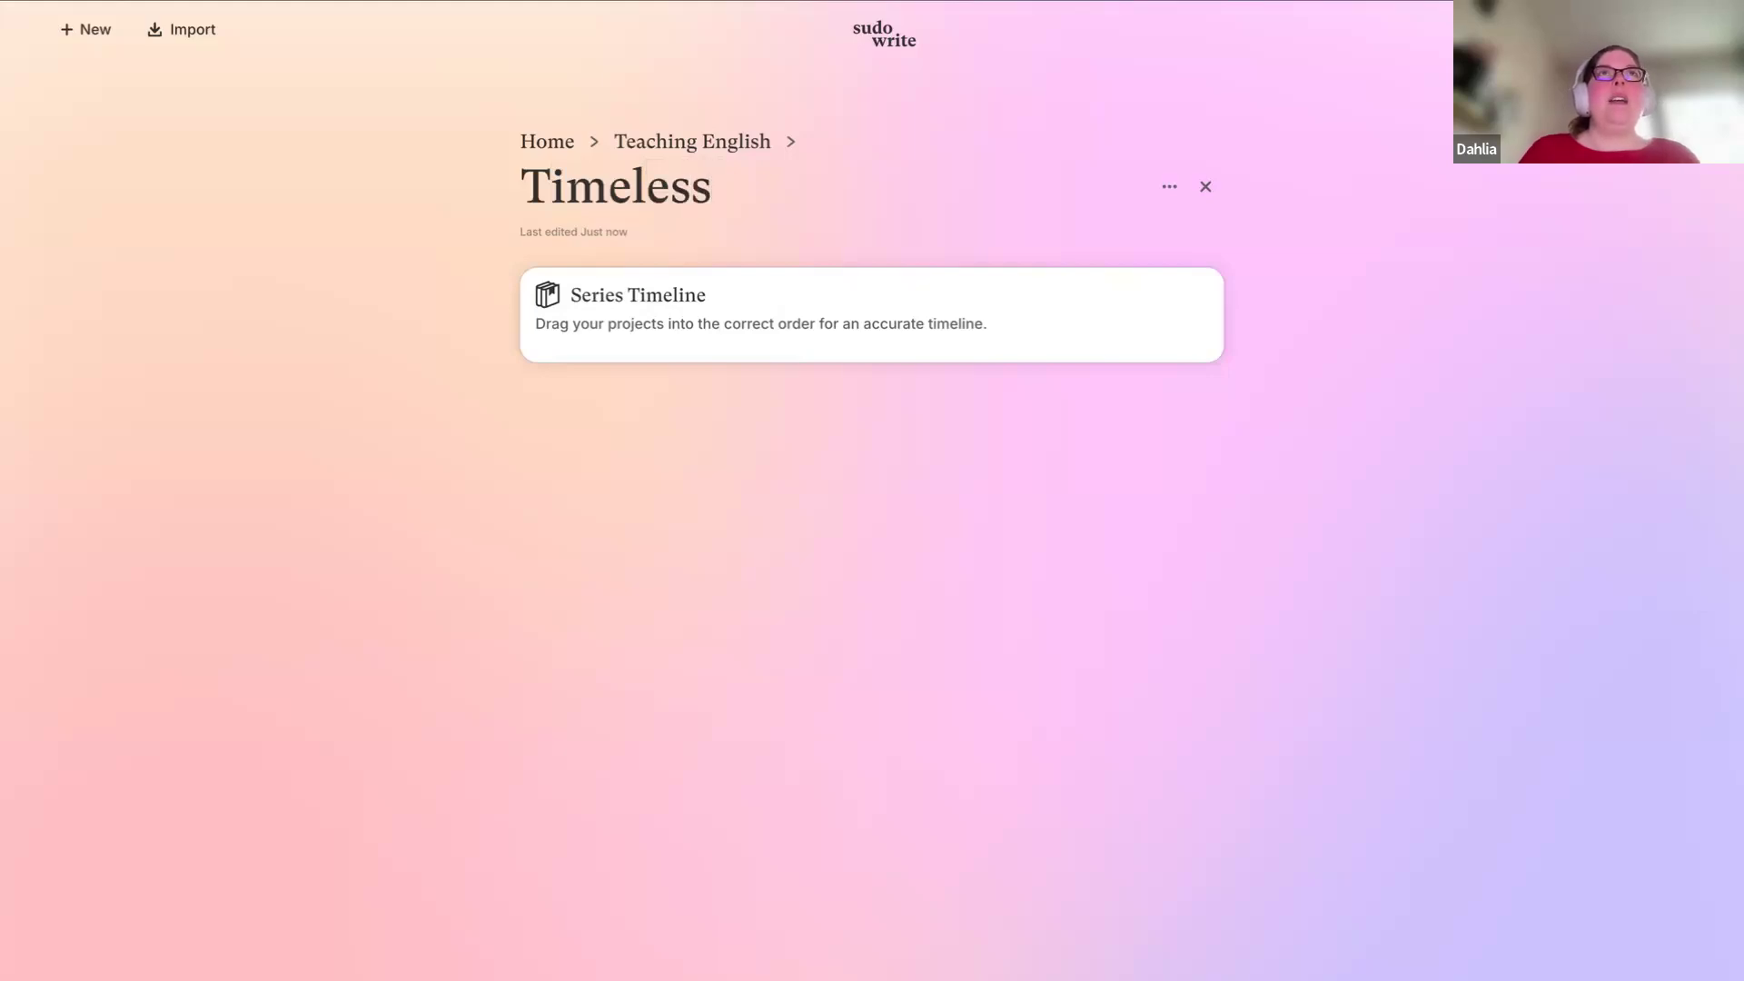
Step: Move the Timeless Love project from the Teaching English folder into the Timeless series and open the series
click(694, 145)
drag(840, 423, 634, 525)
click(634, 525)
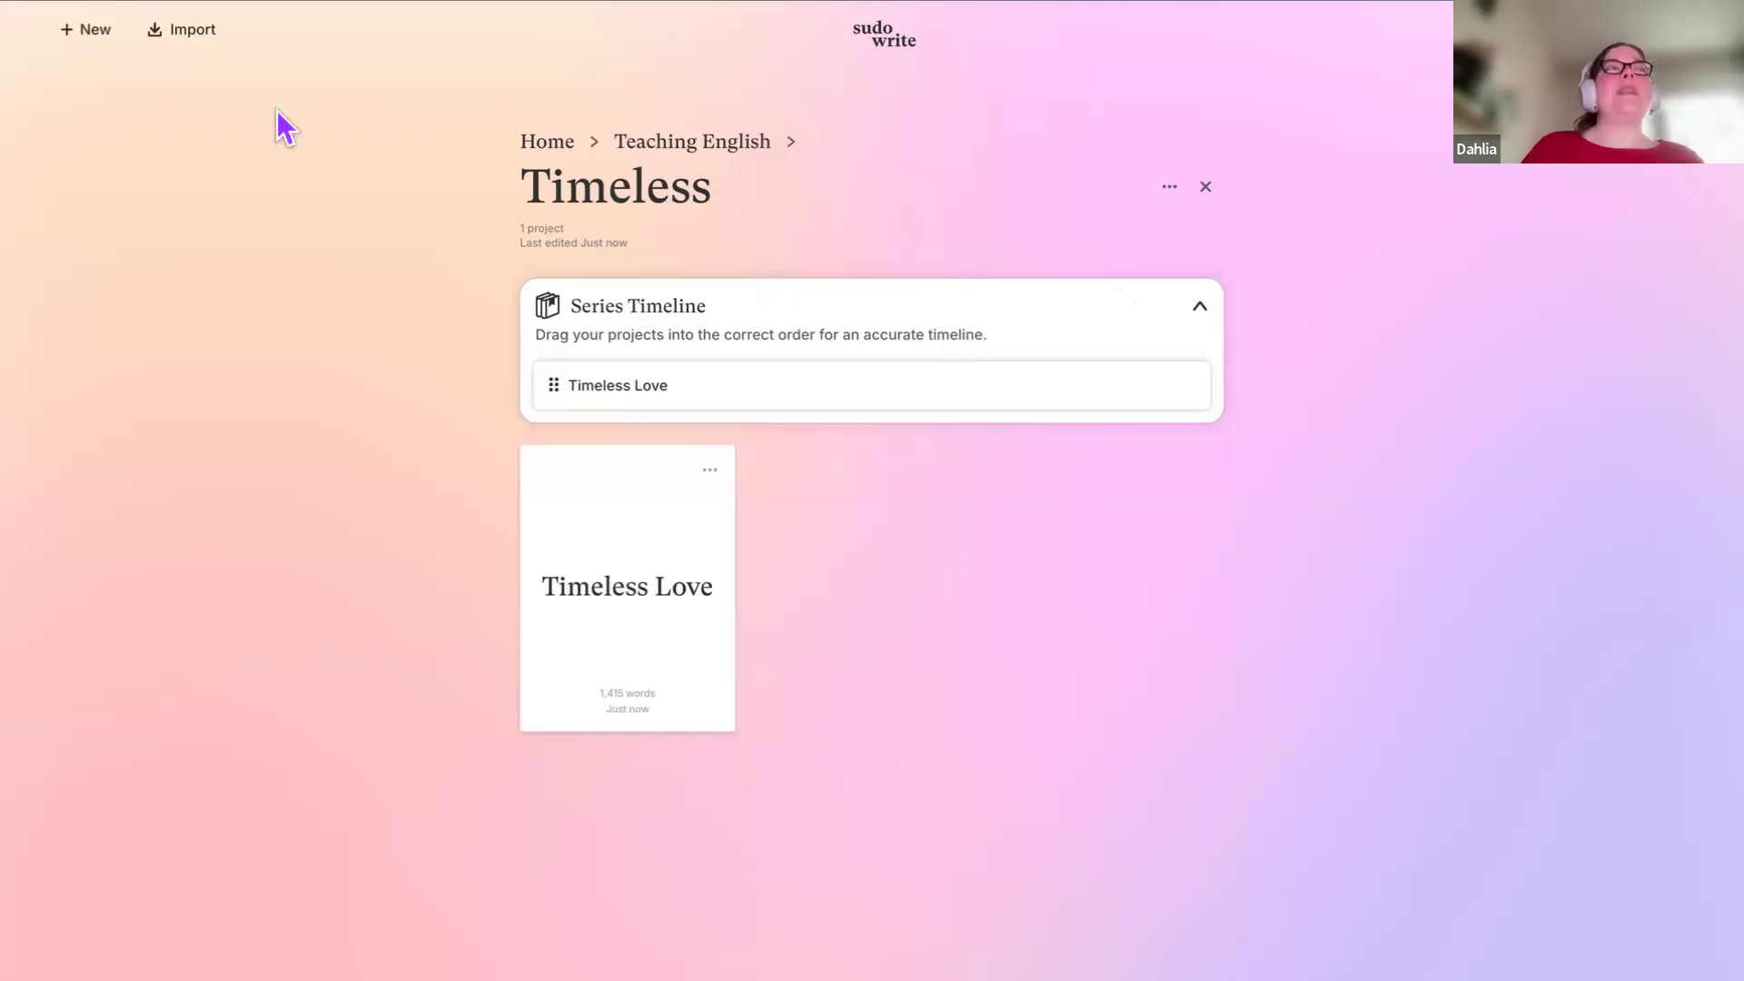
Step: Create a new project inside the Timeless series and name it "Book 2"
click(102, 41)
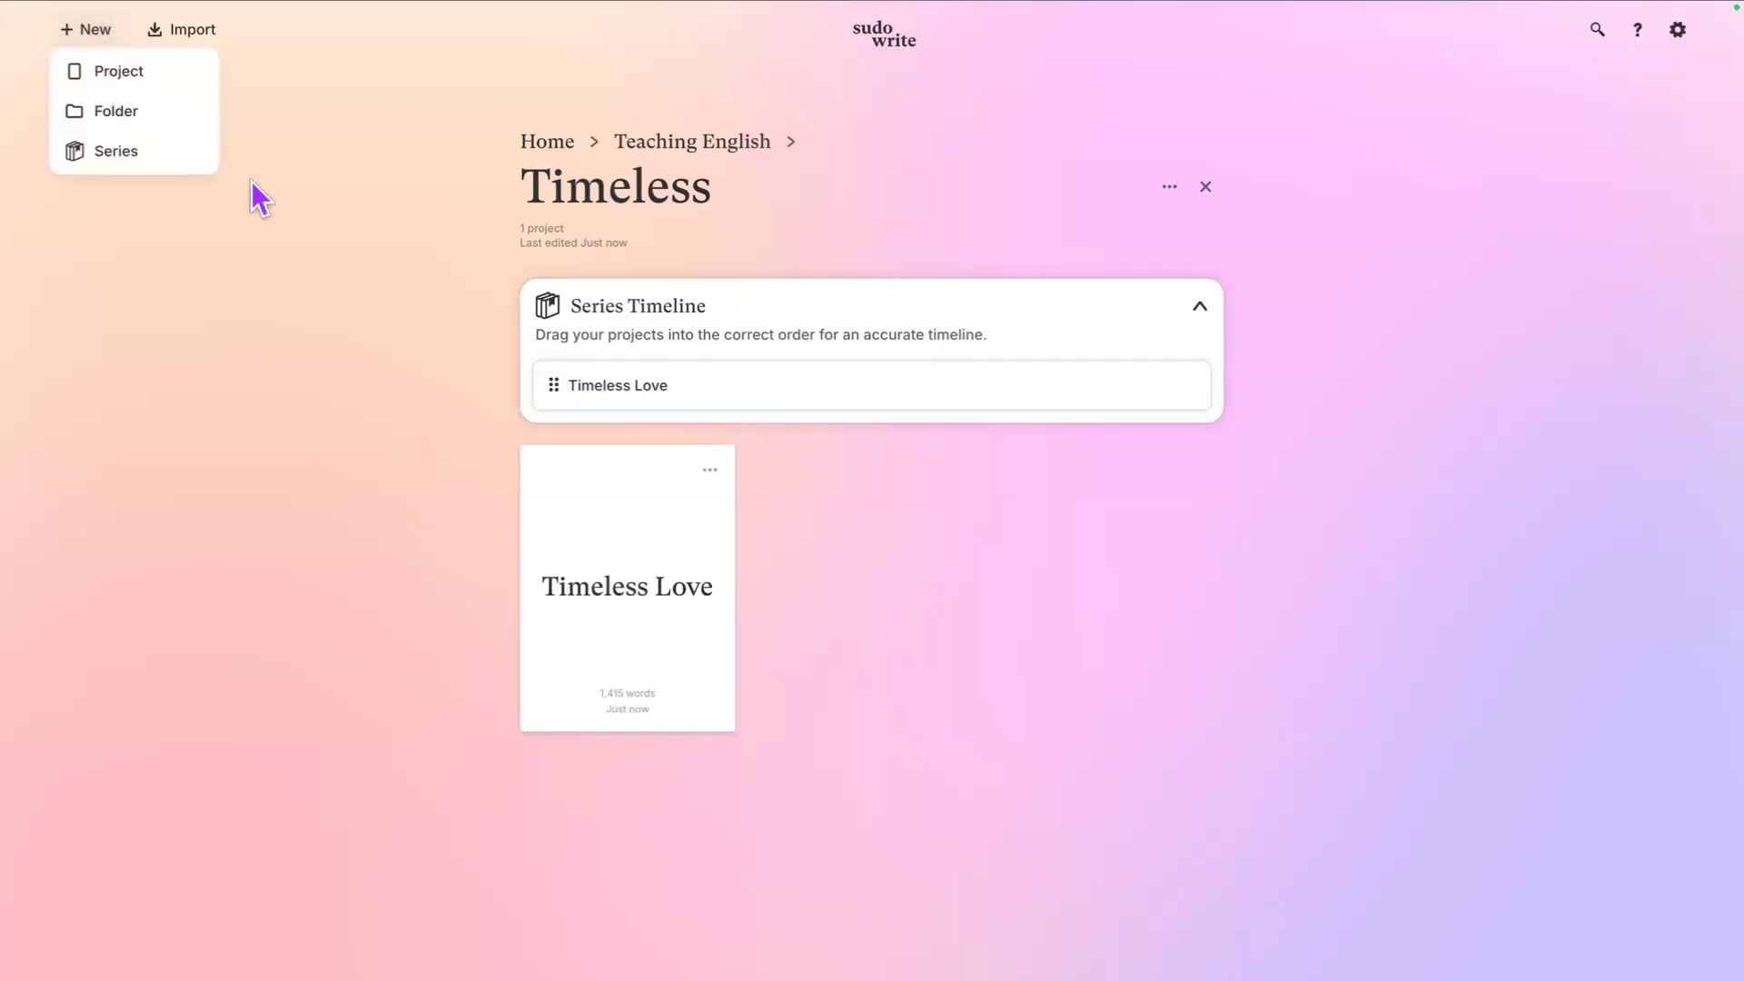
click(156, 87)
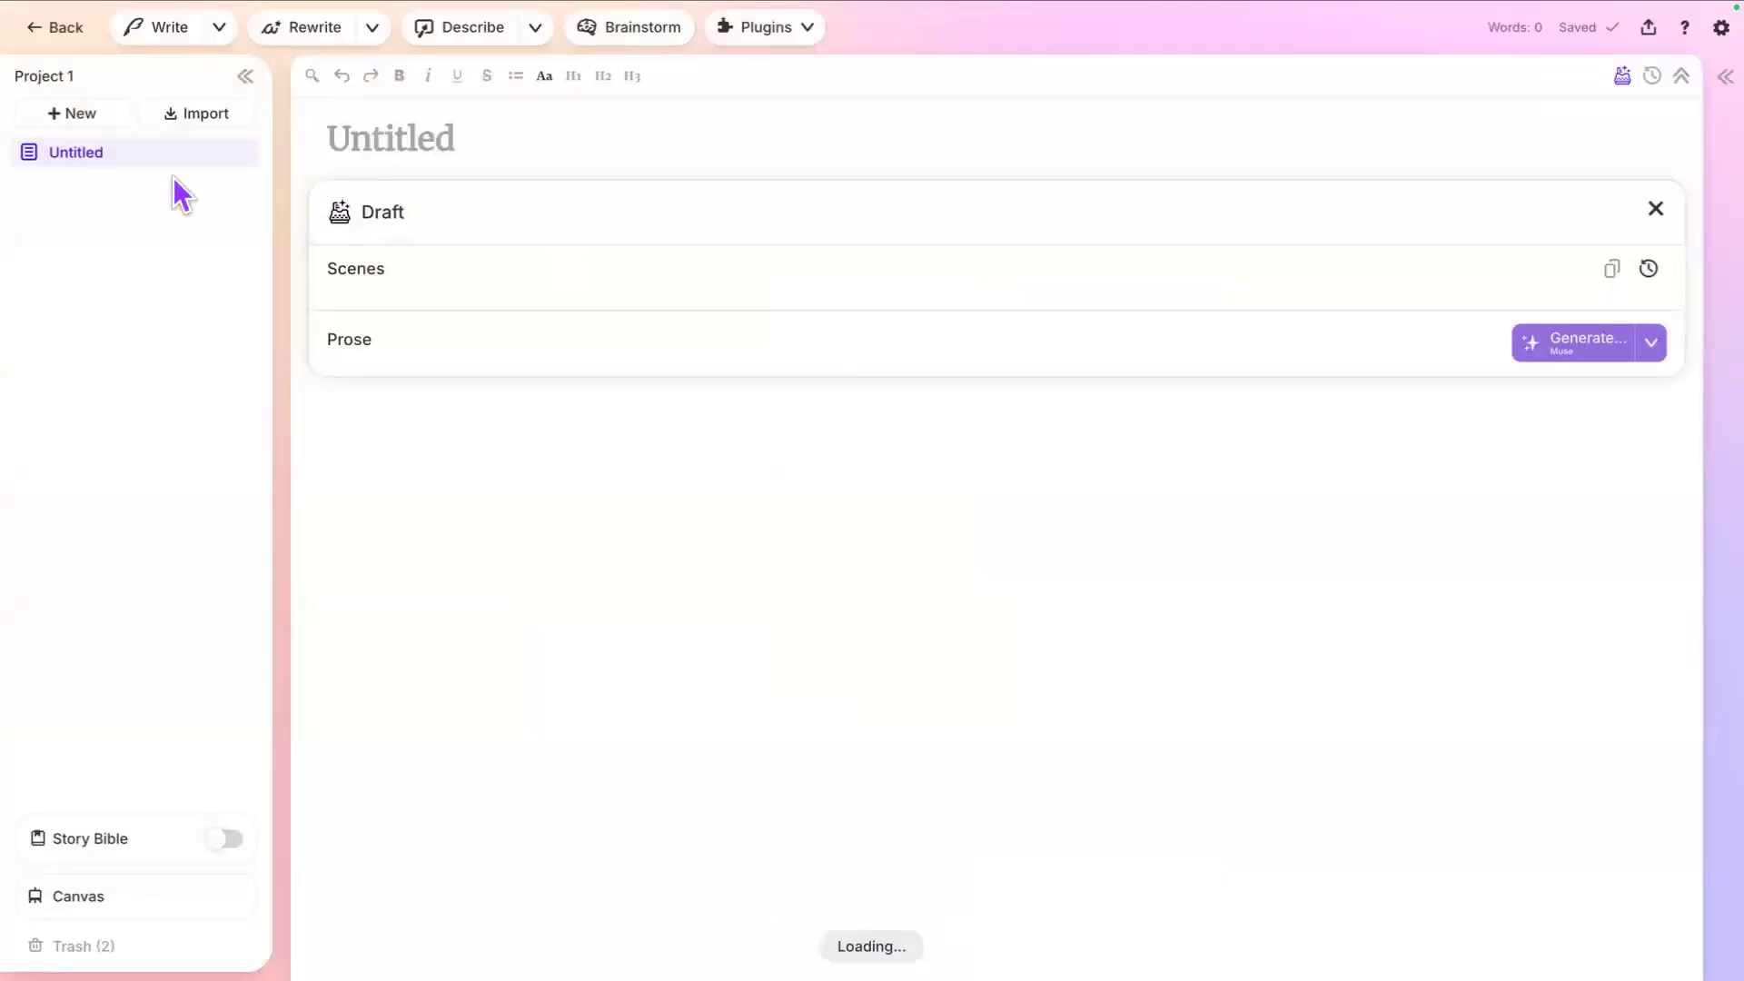
click(69, 81)
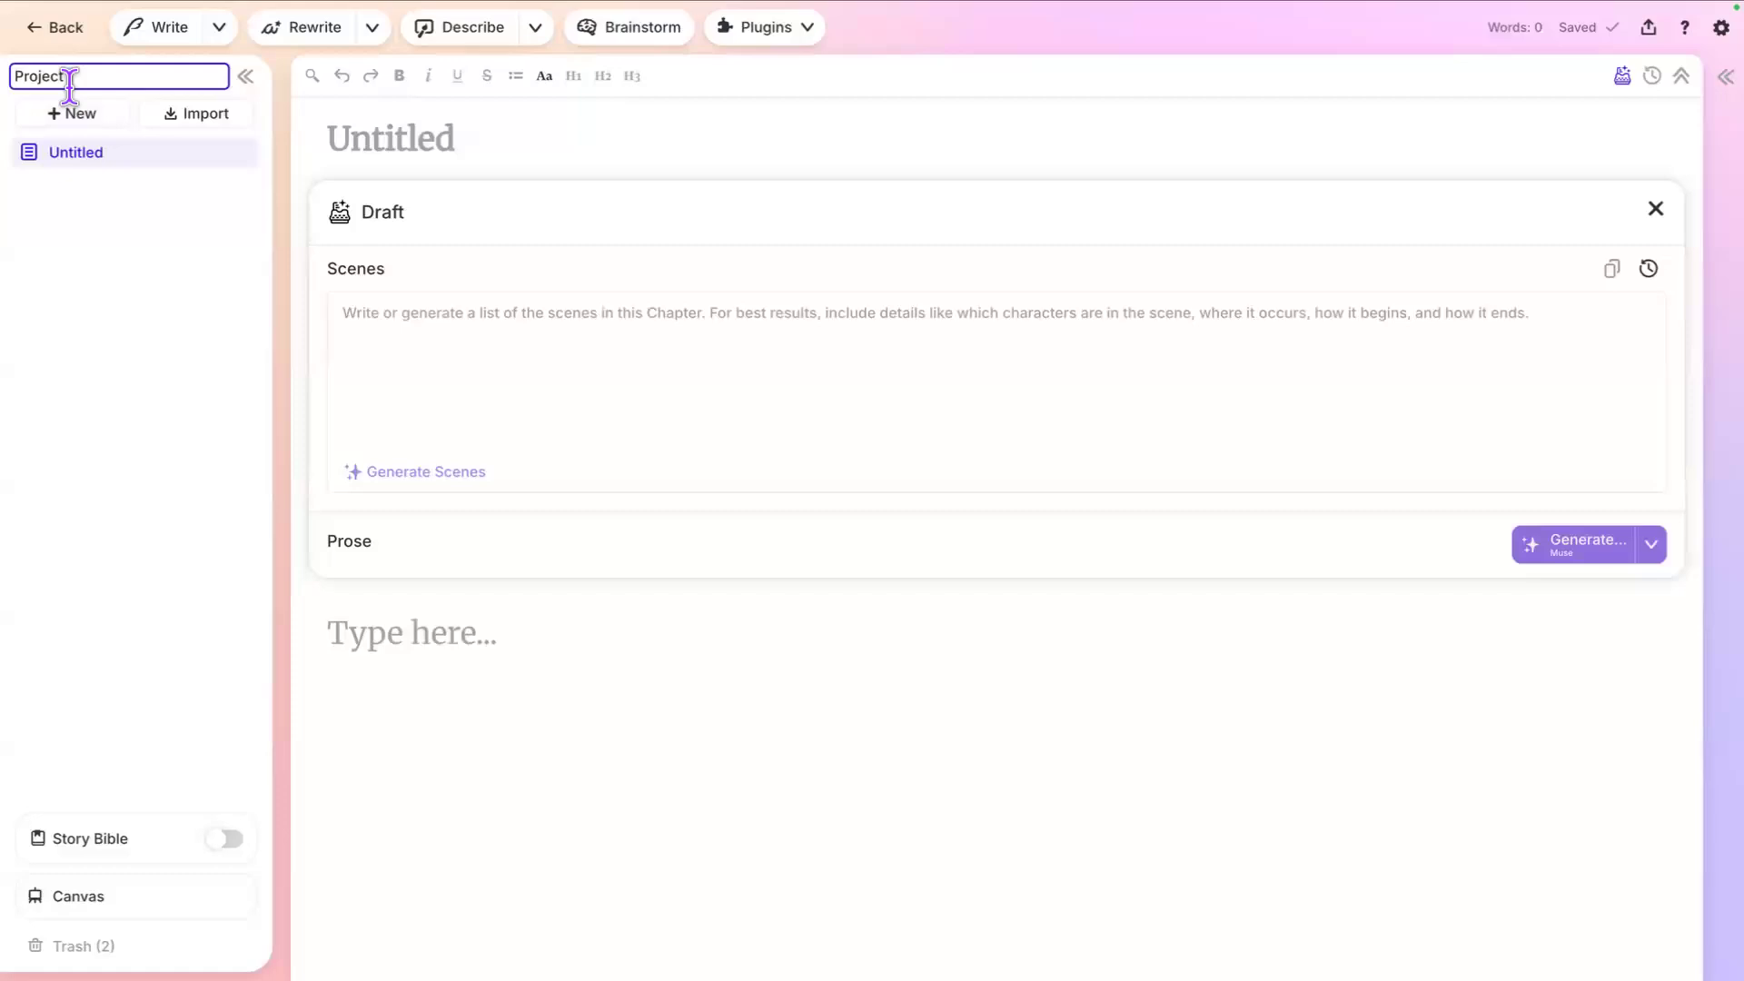
key(ctrl+a)
text(B)
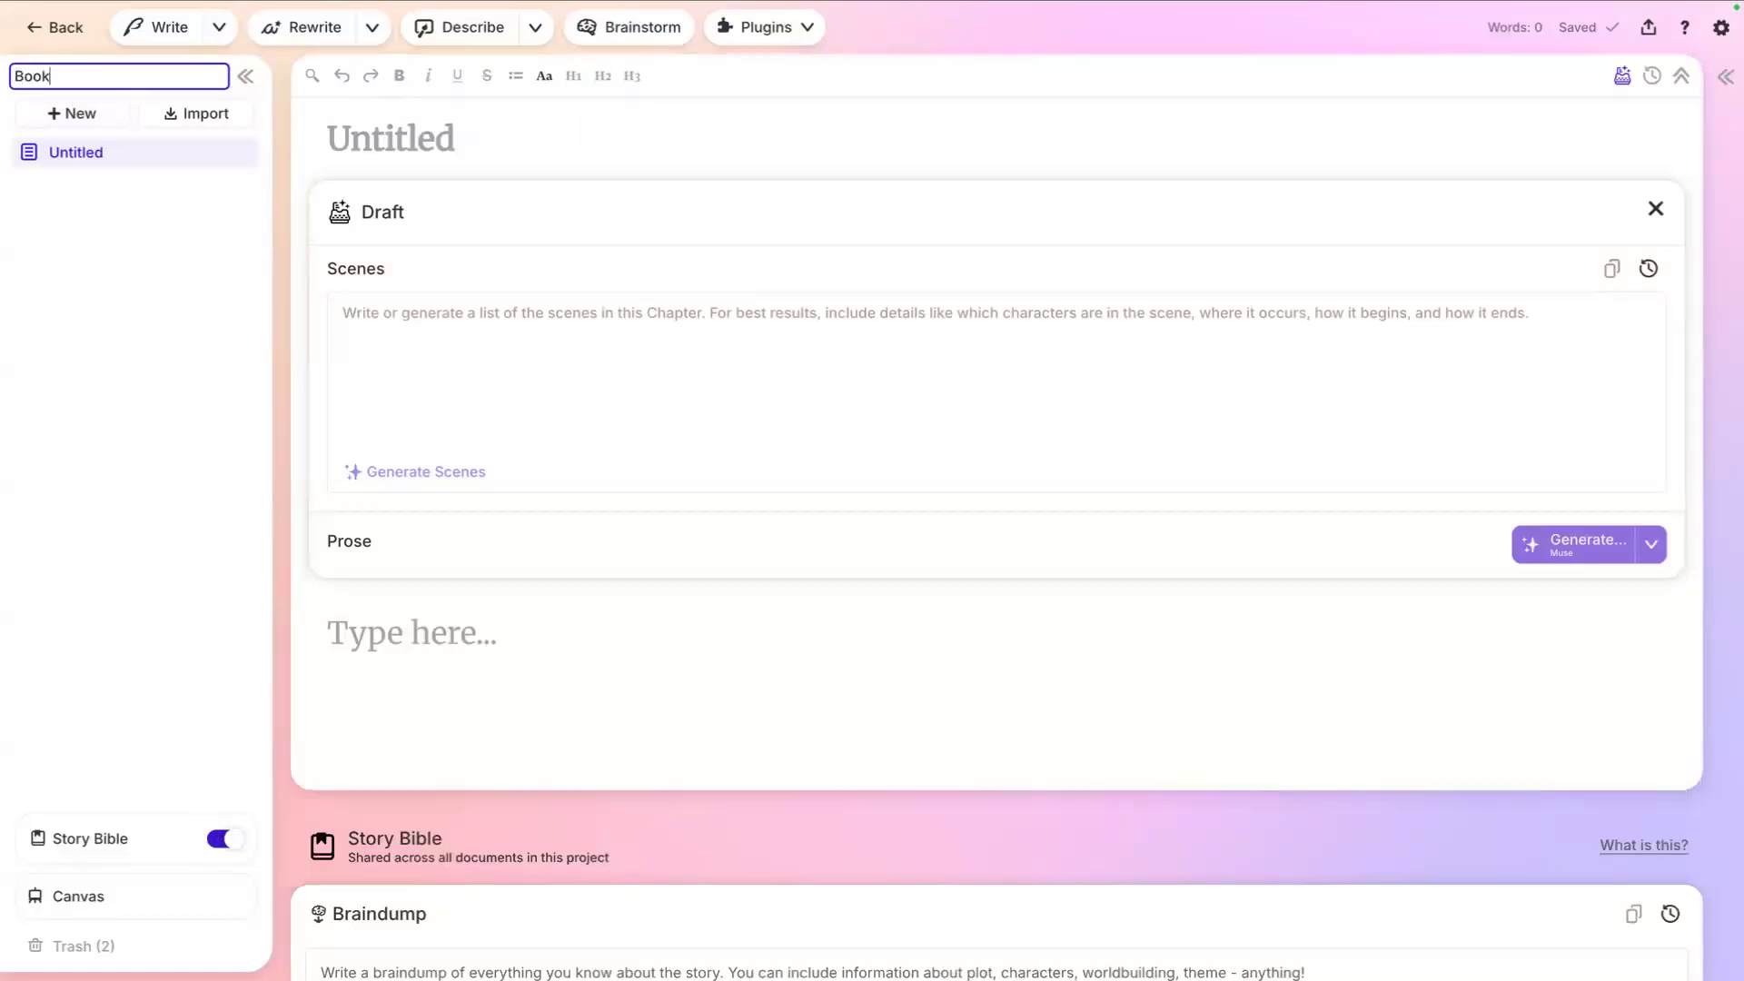
text(ook 2)
Step: Review the series-wide Characters and Worldbuilding entries in Book 2's Story Bible, down to its Outline section
scroll(559, 657, down, 15)
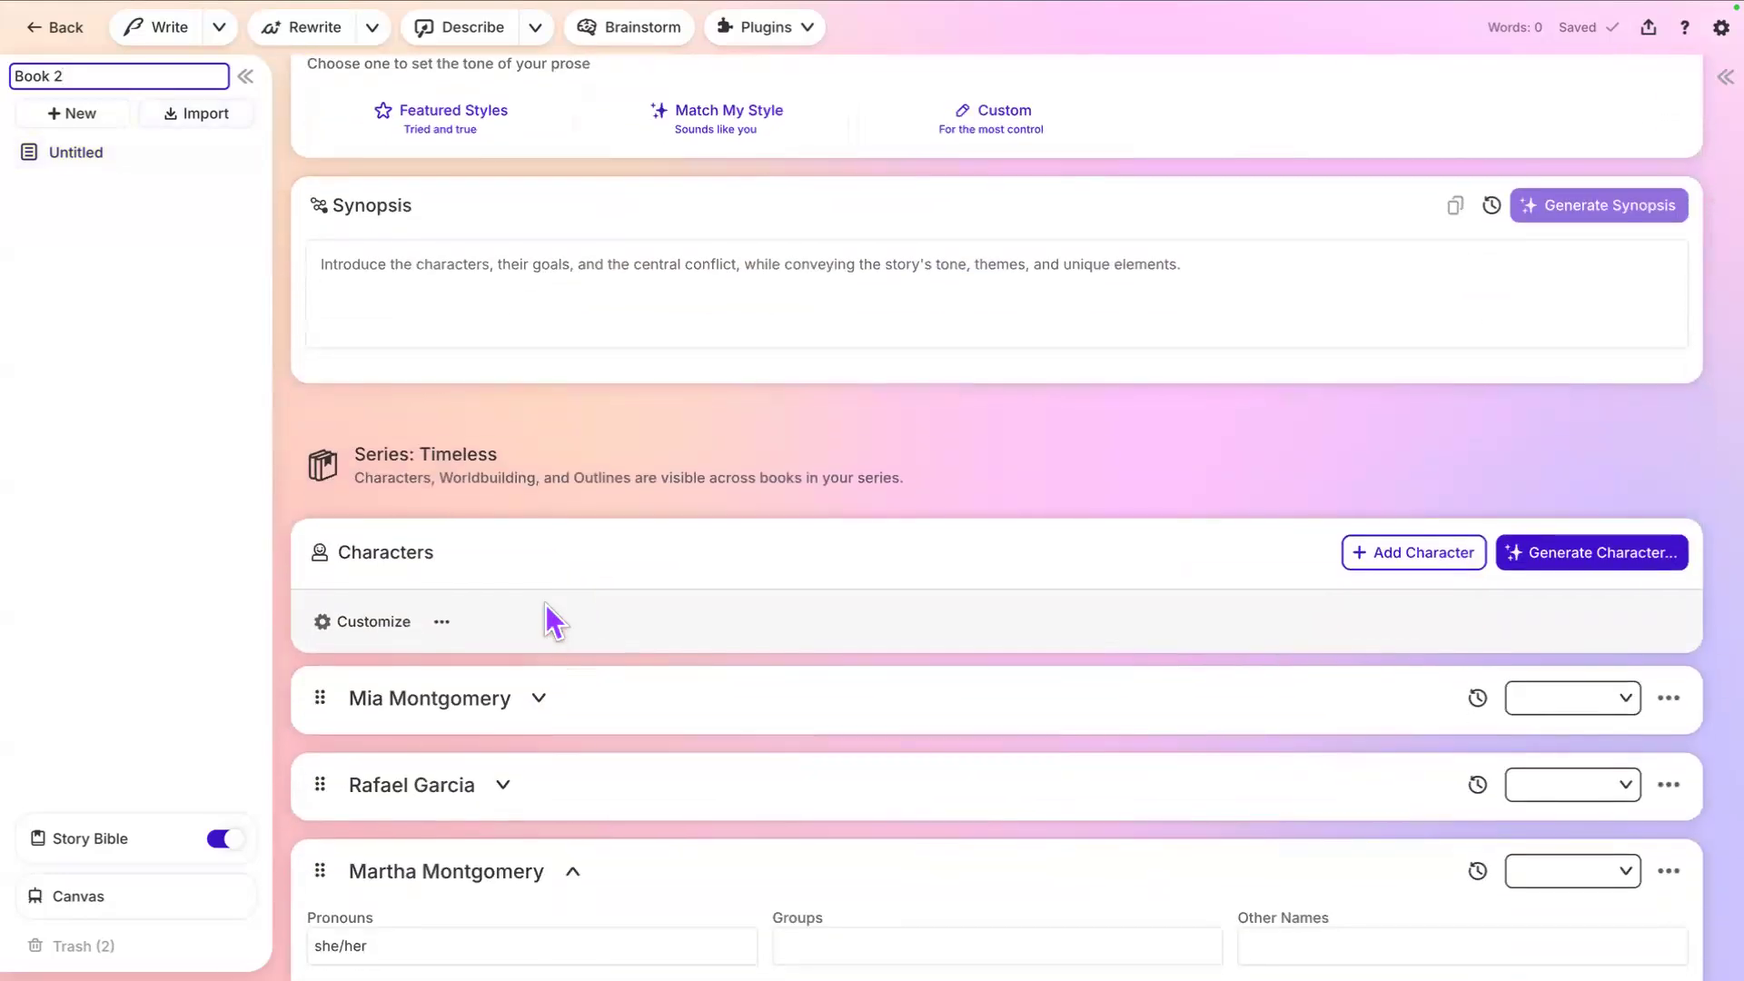
scroll(547, 607, down, 3)
scroll(545, 602, down, 12)
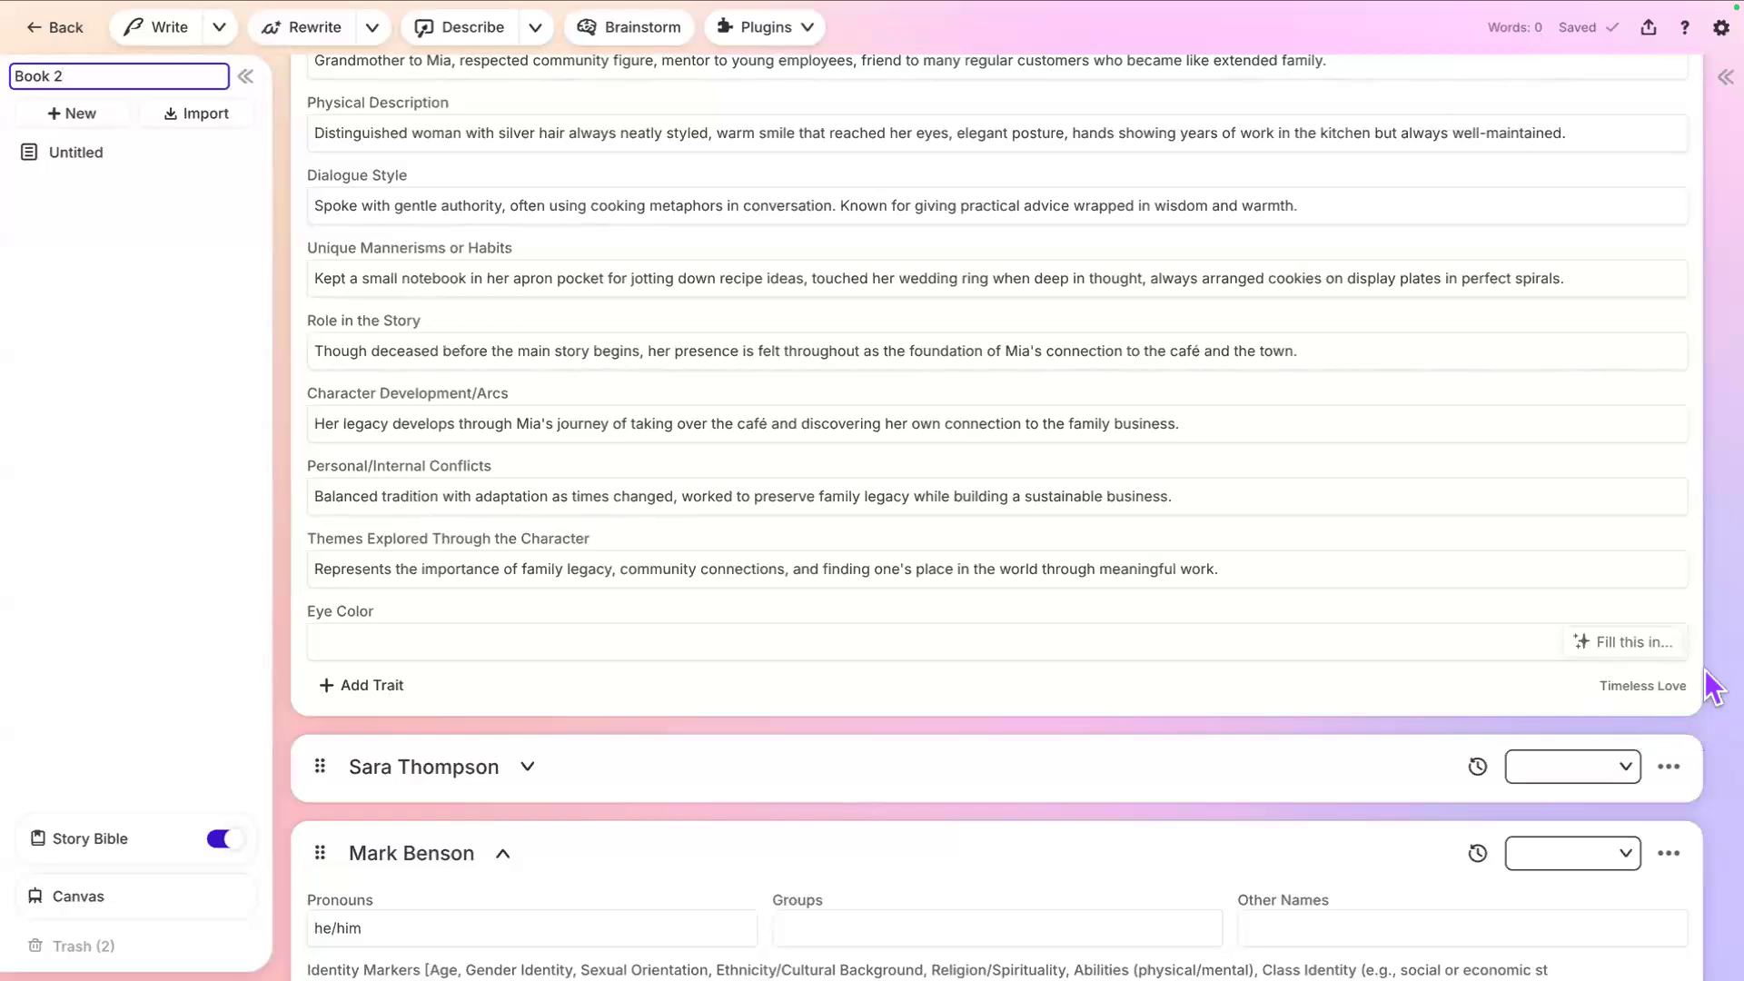
scroll(1590, 700, down, 20)
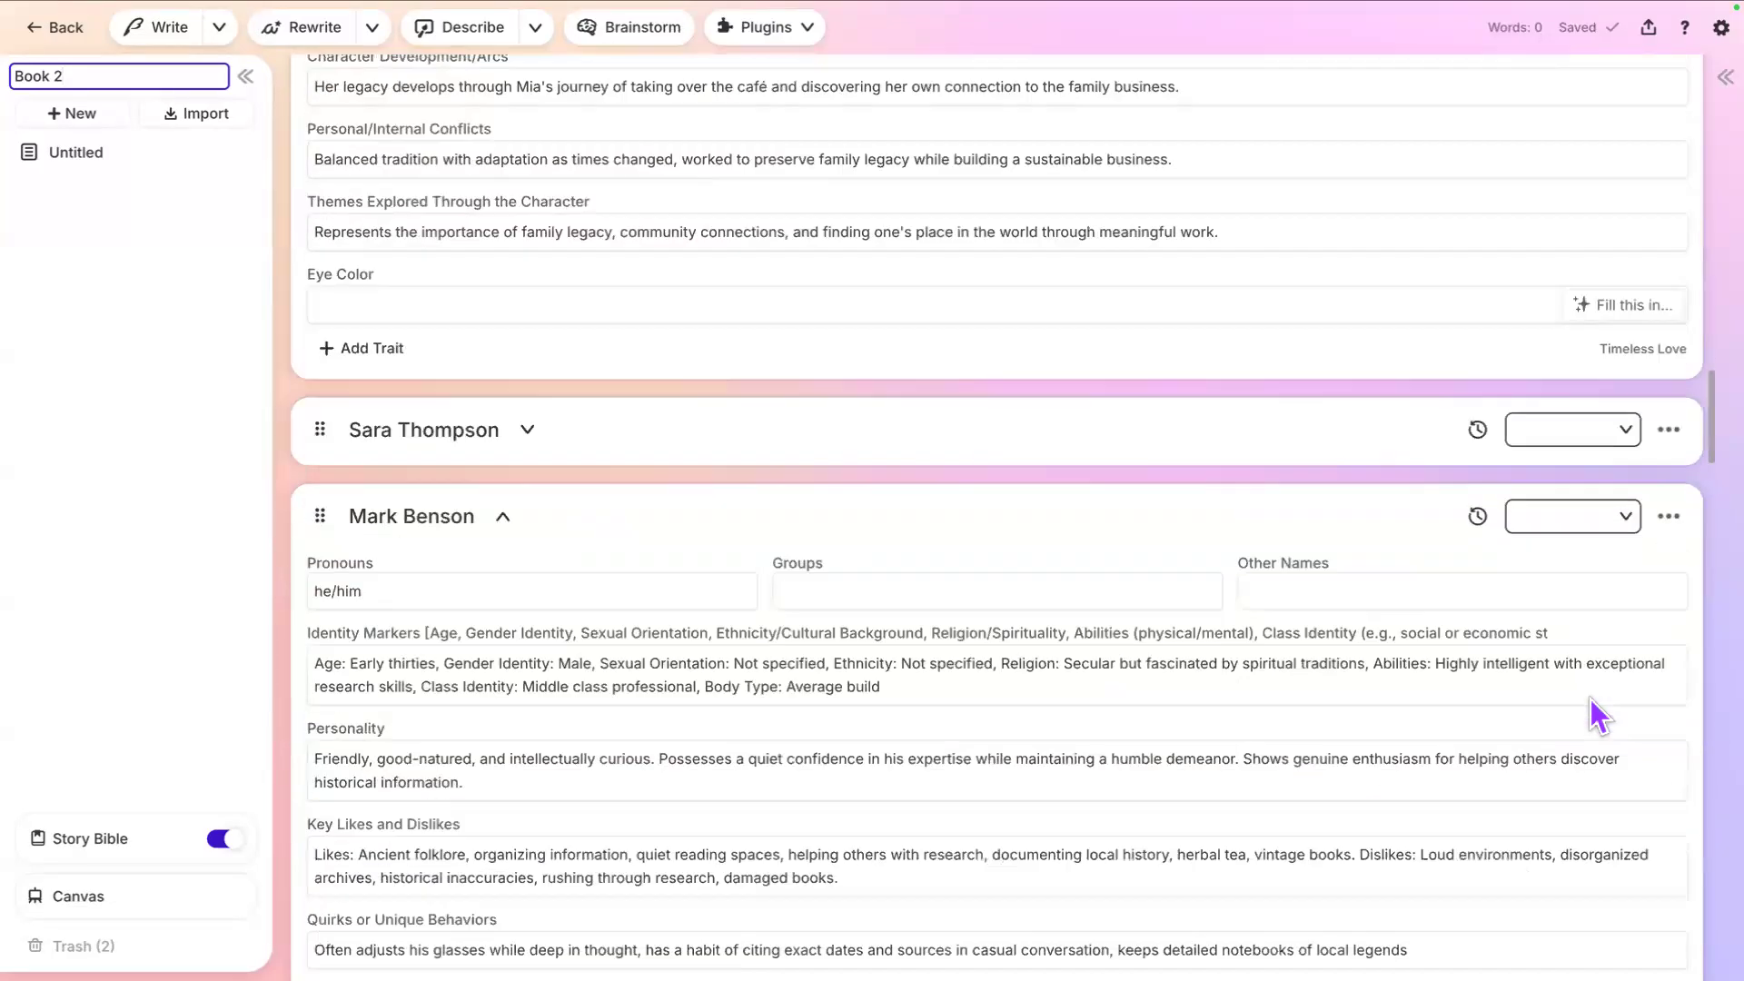
scroll(1591, 698, down, 20)
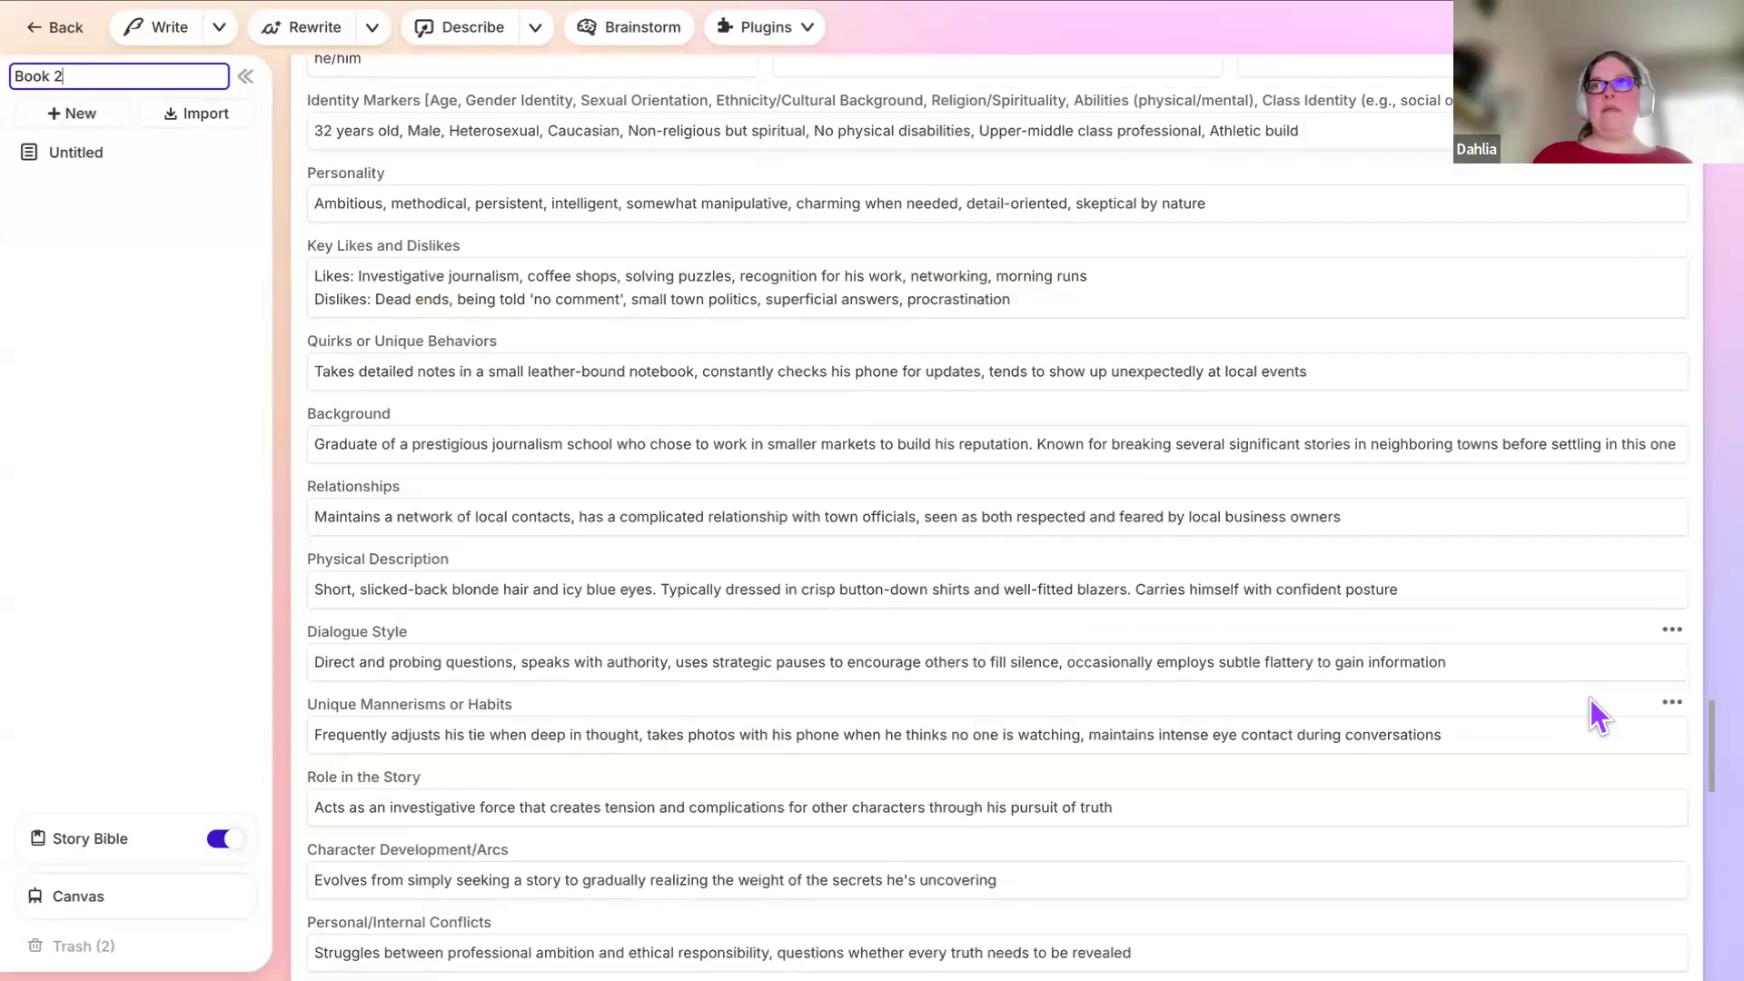
scroll(1590, 699, down, 1)
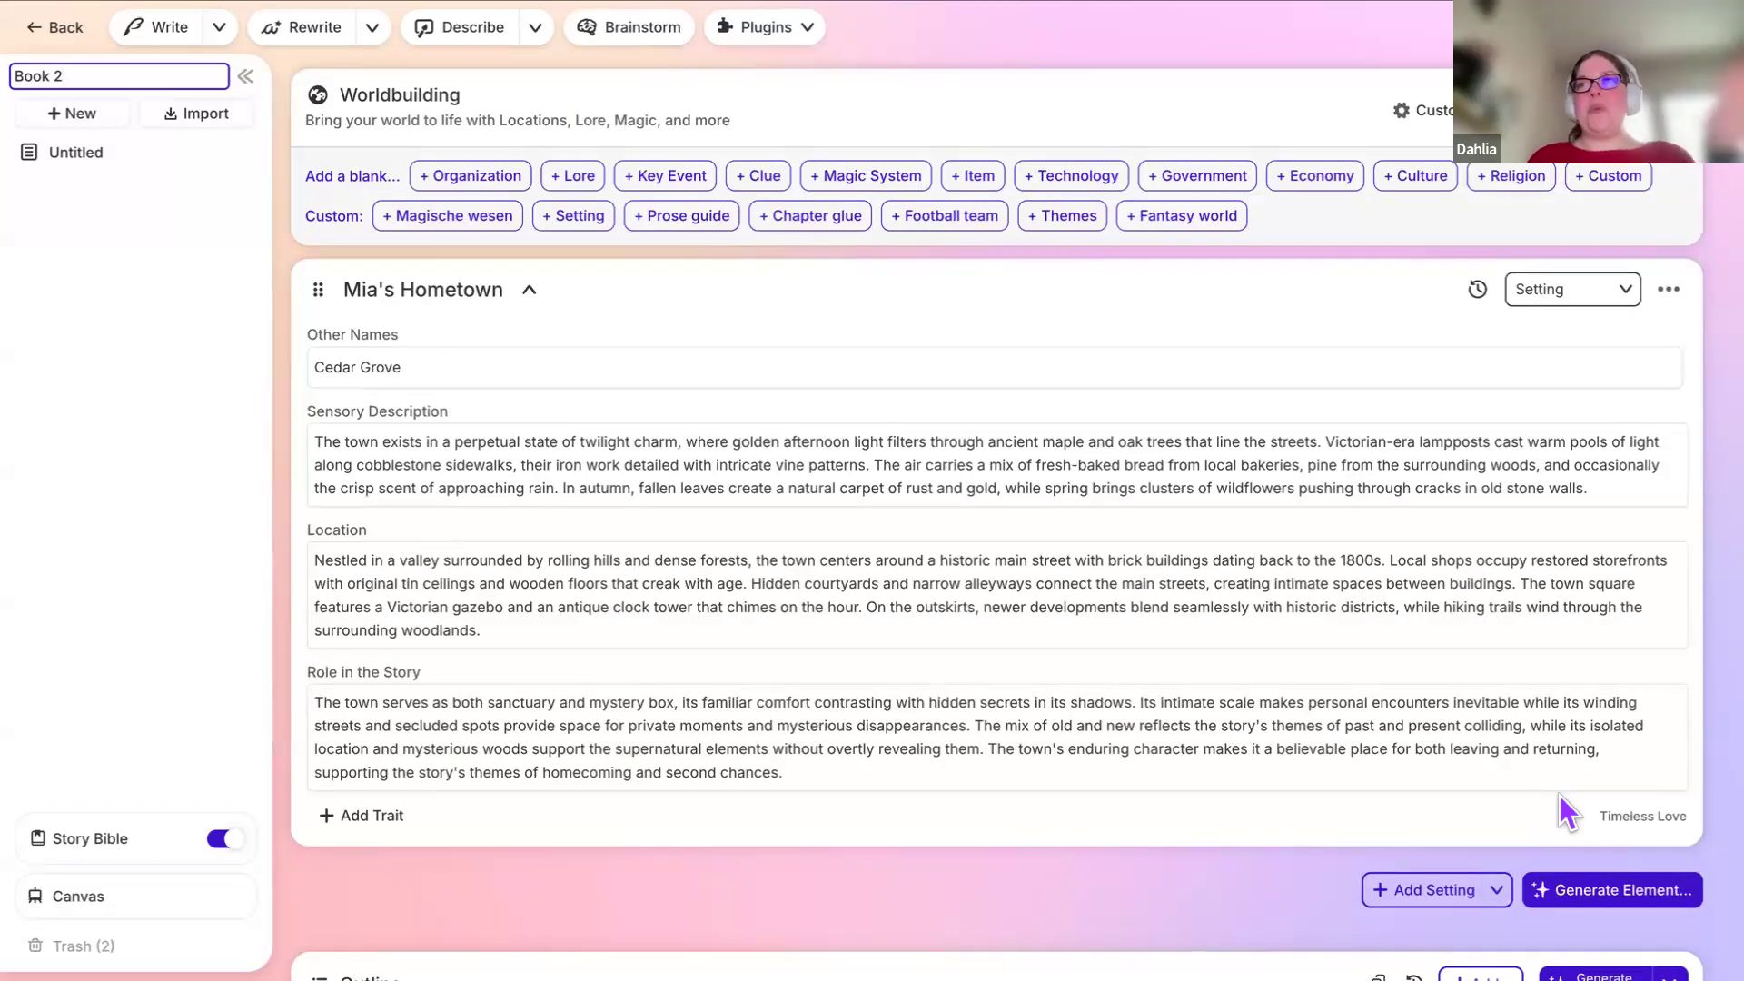
scroll(1561, 796, down, 7)
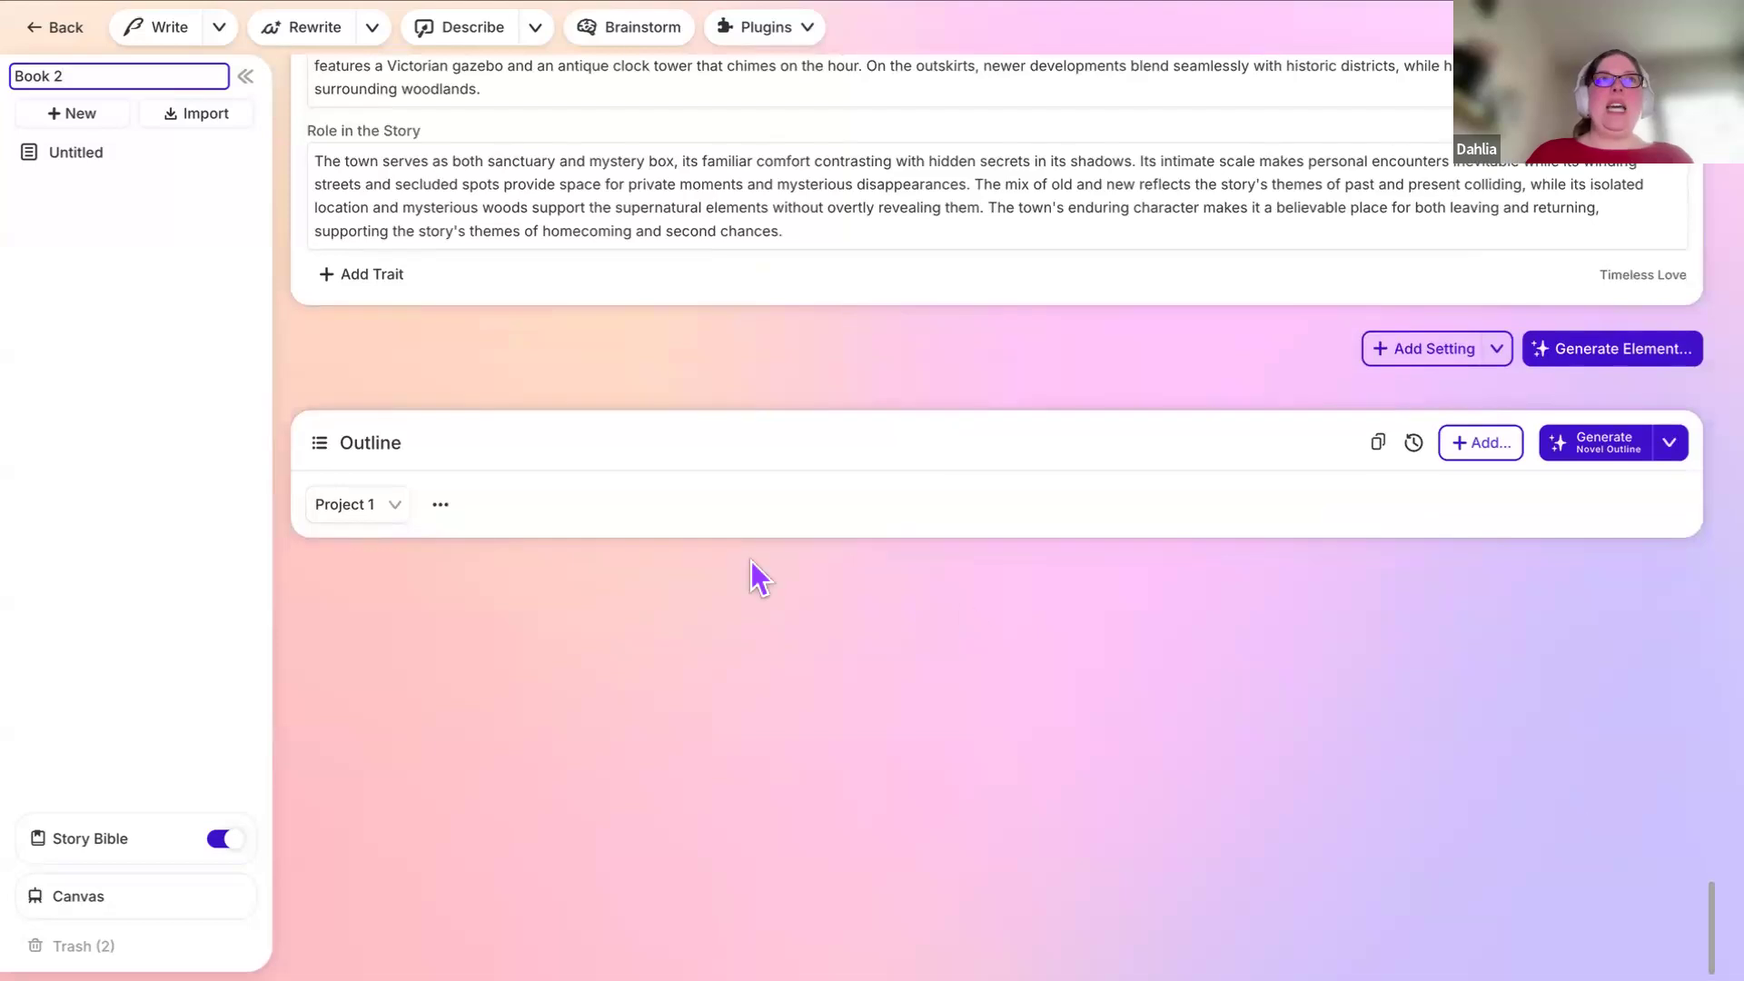
Step: Display the Timeless Love outline within Book 2 and look through its chapters
click(398, 507)
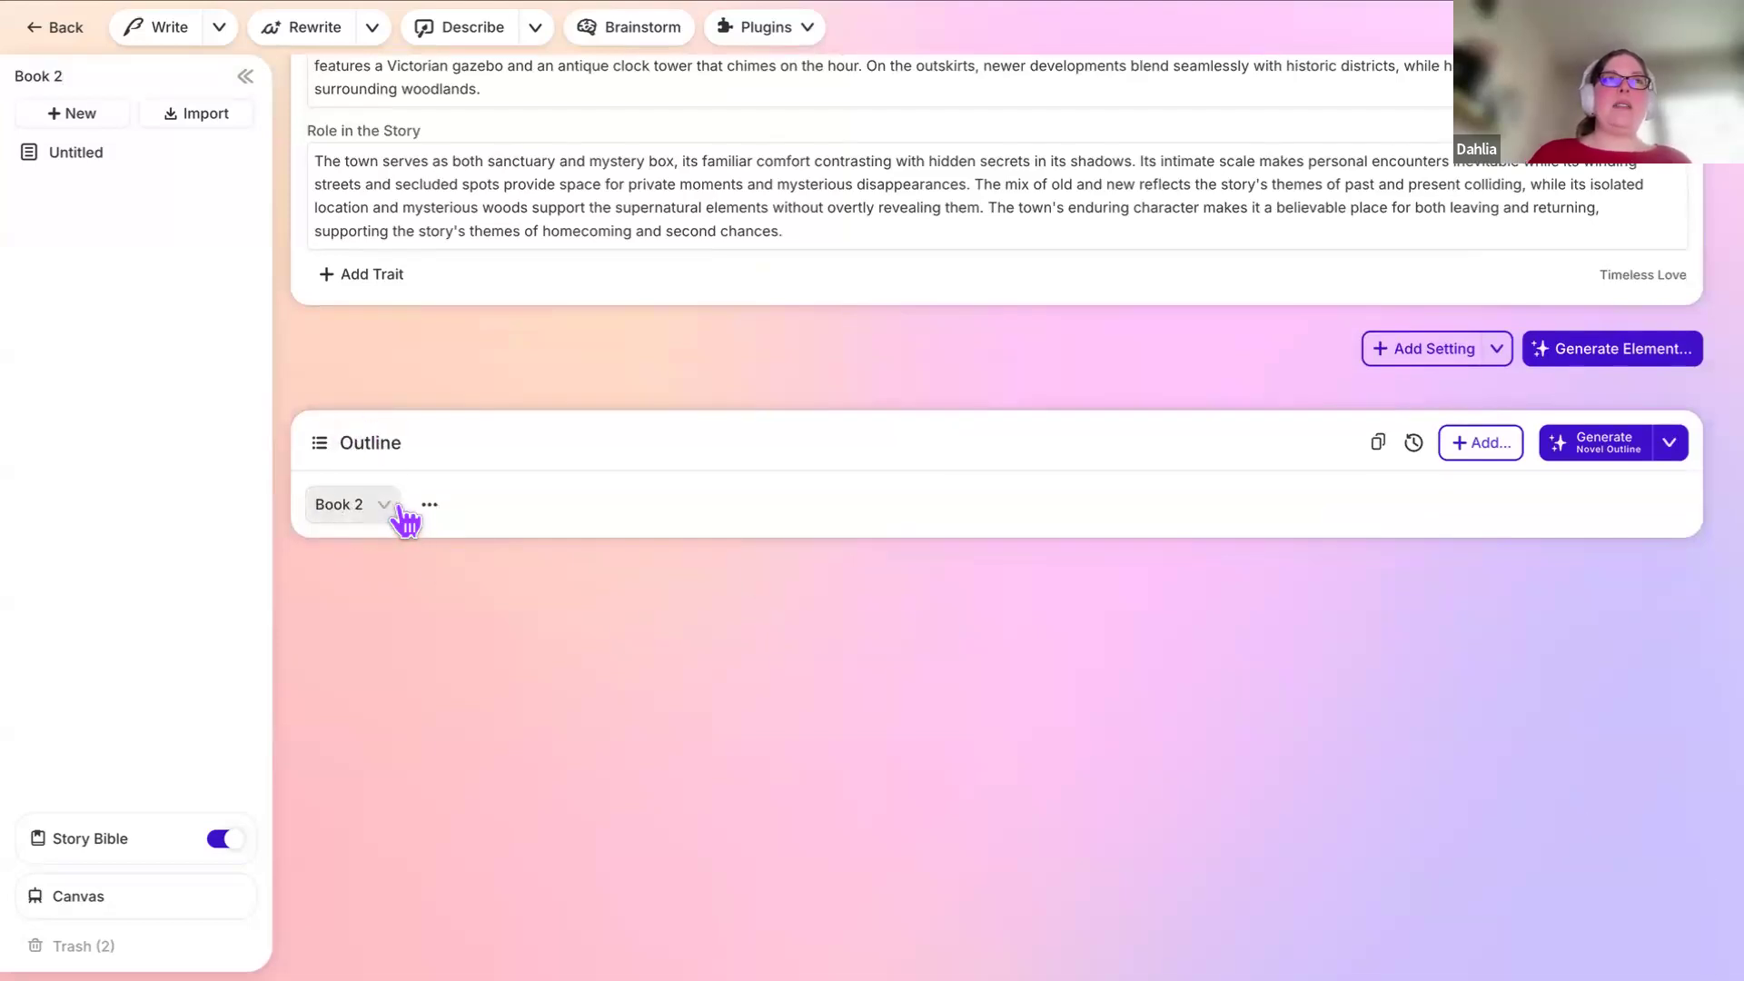
click(391, 506)
click(383, 558)
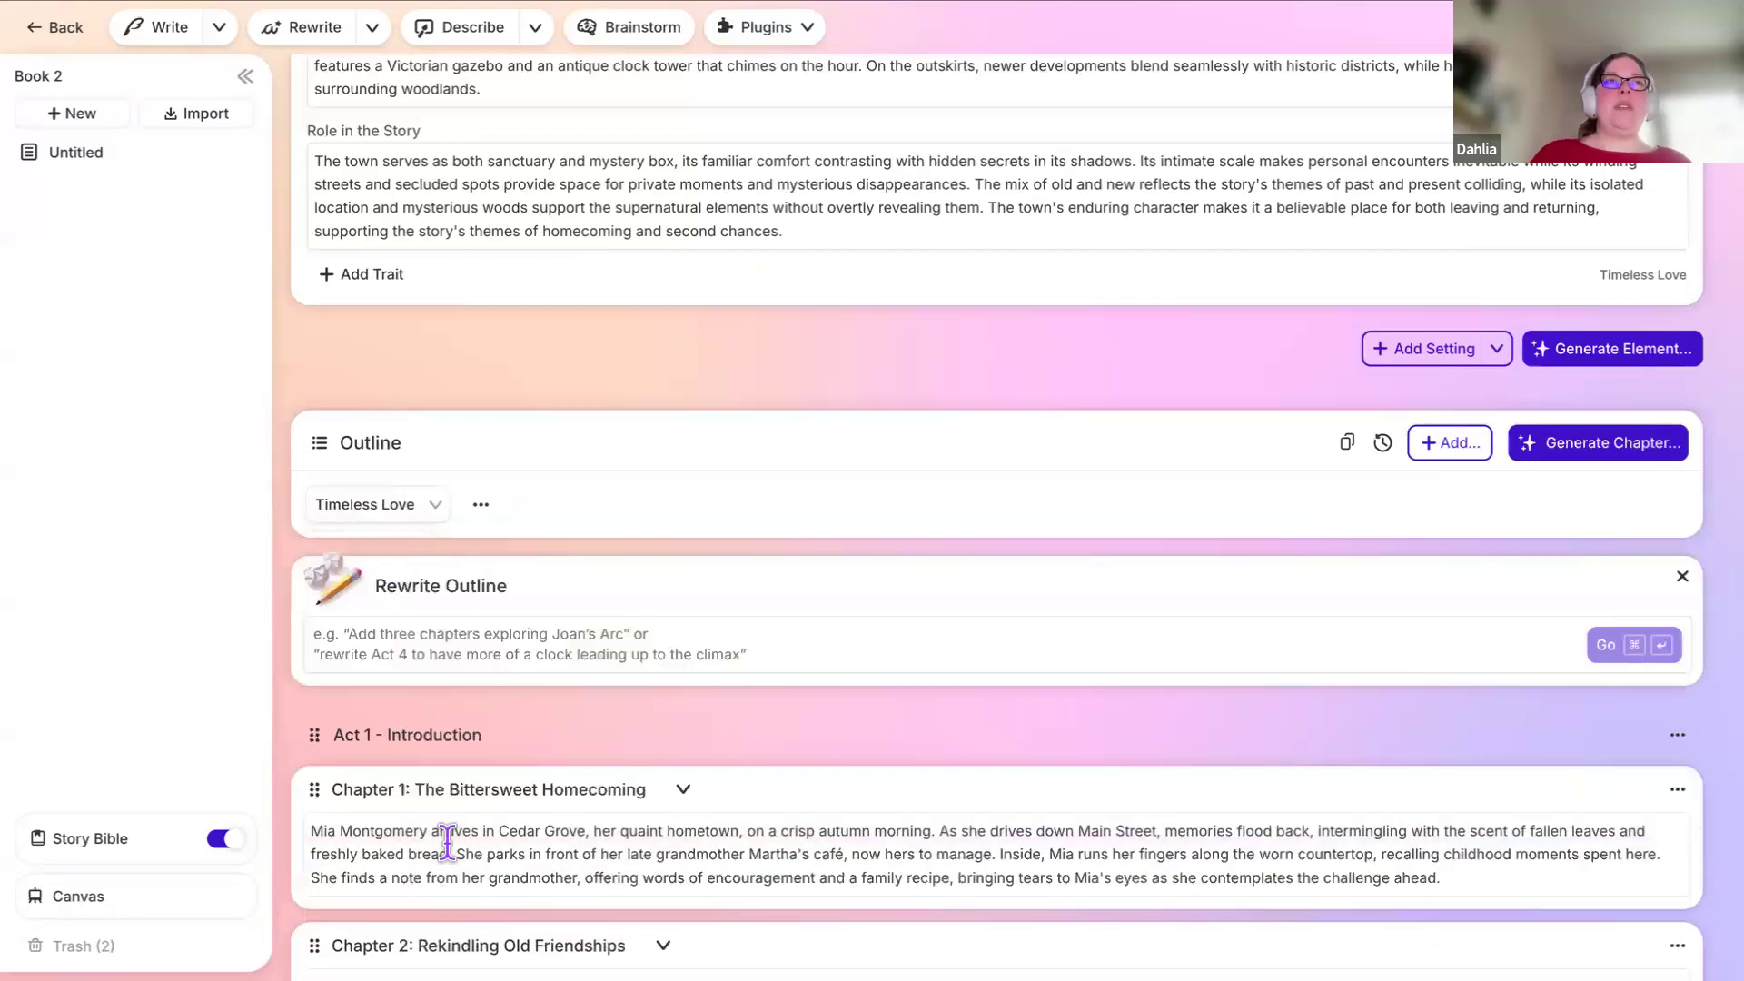
scroll(444, 840, down, 10)
scroll(449, 849, down, 15)
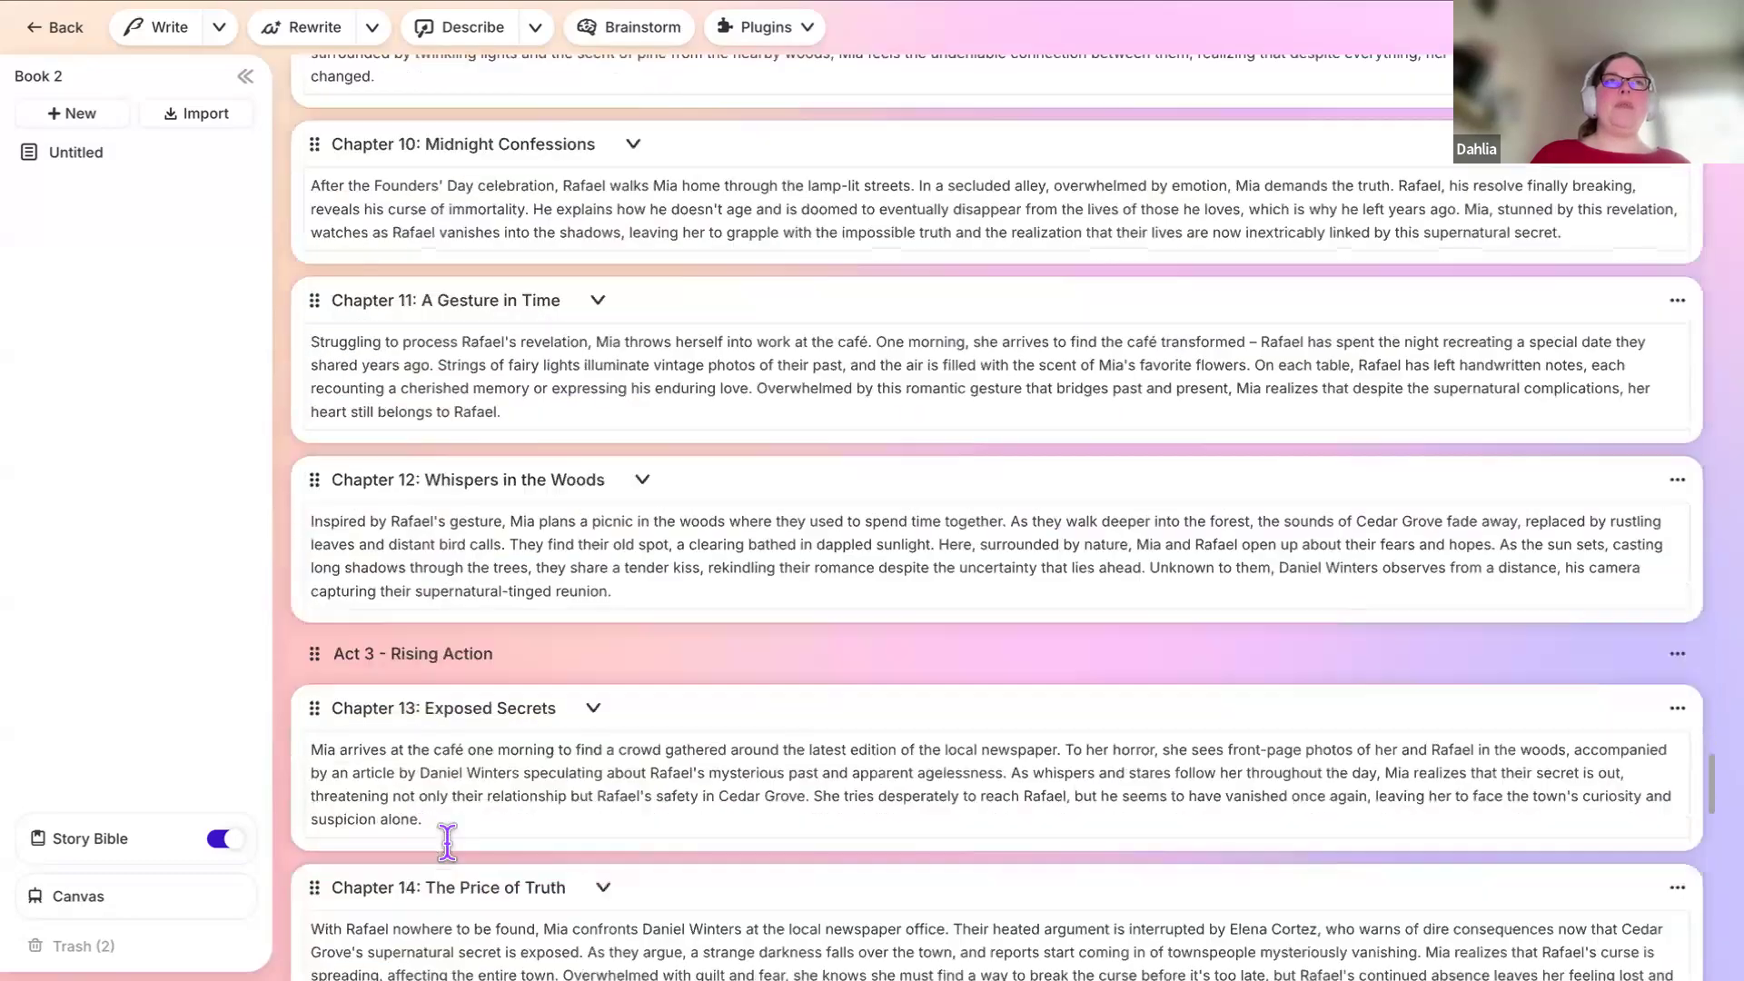
scroll(447, 843, up, 20)
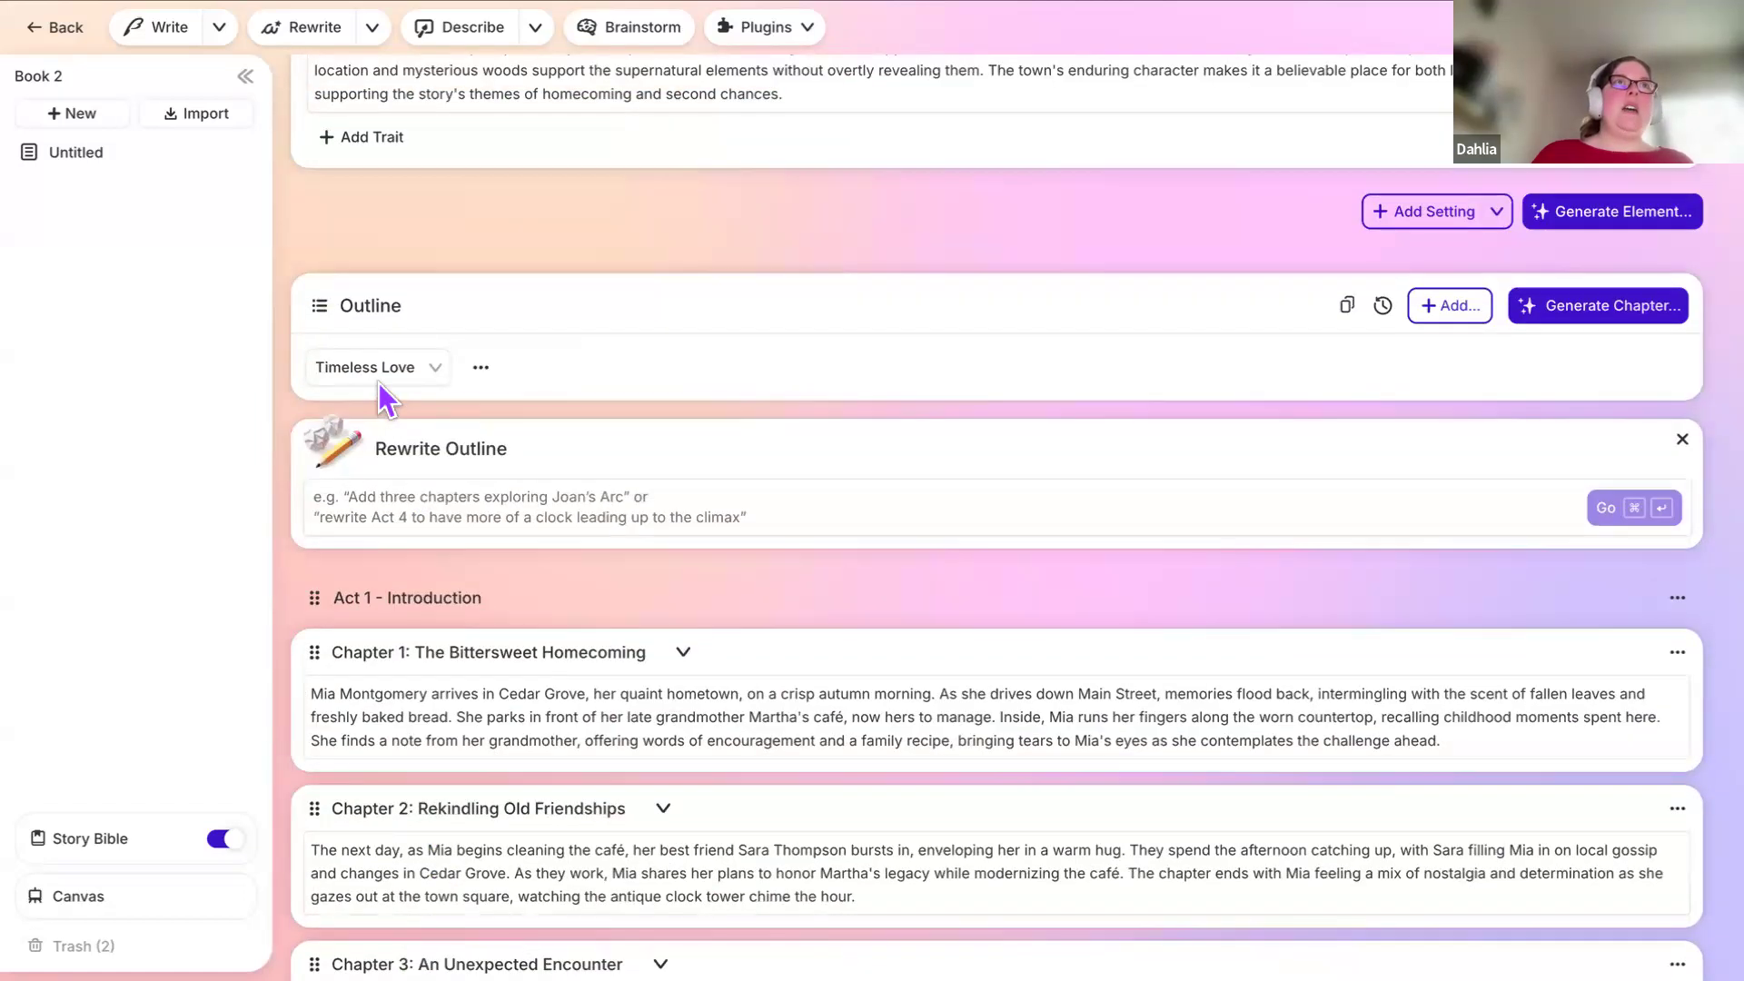
Step: Switch the displayed outline back to Book 2 and return to the Timeless series
click(434, 365)
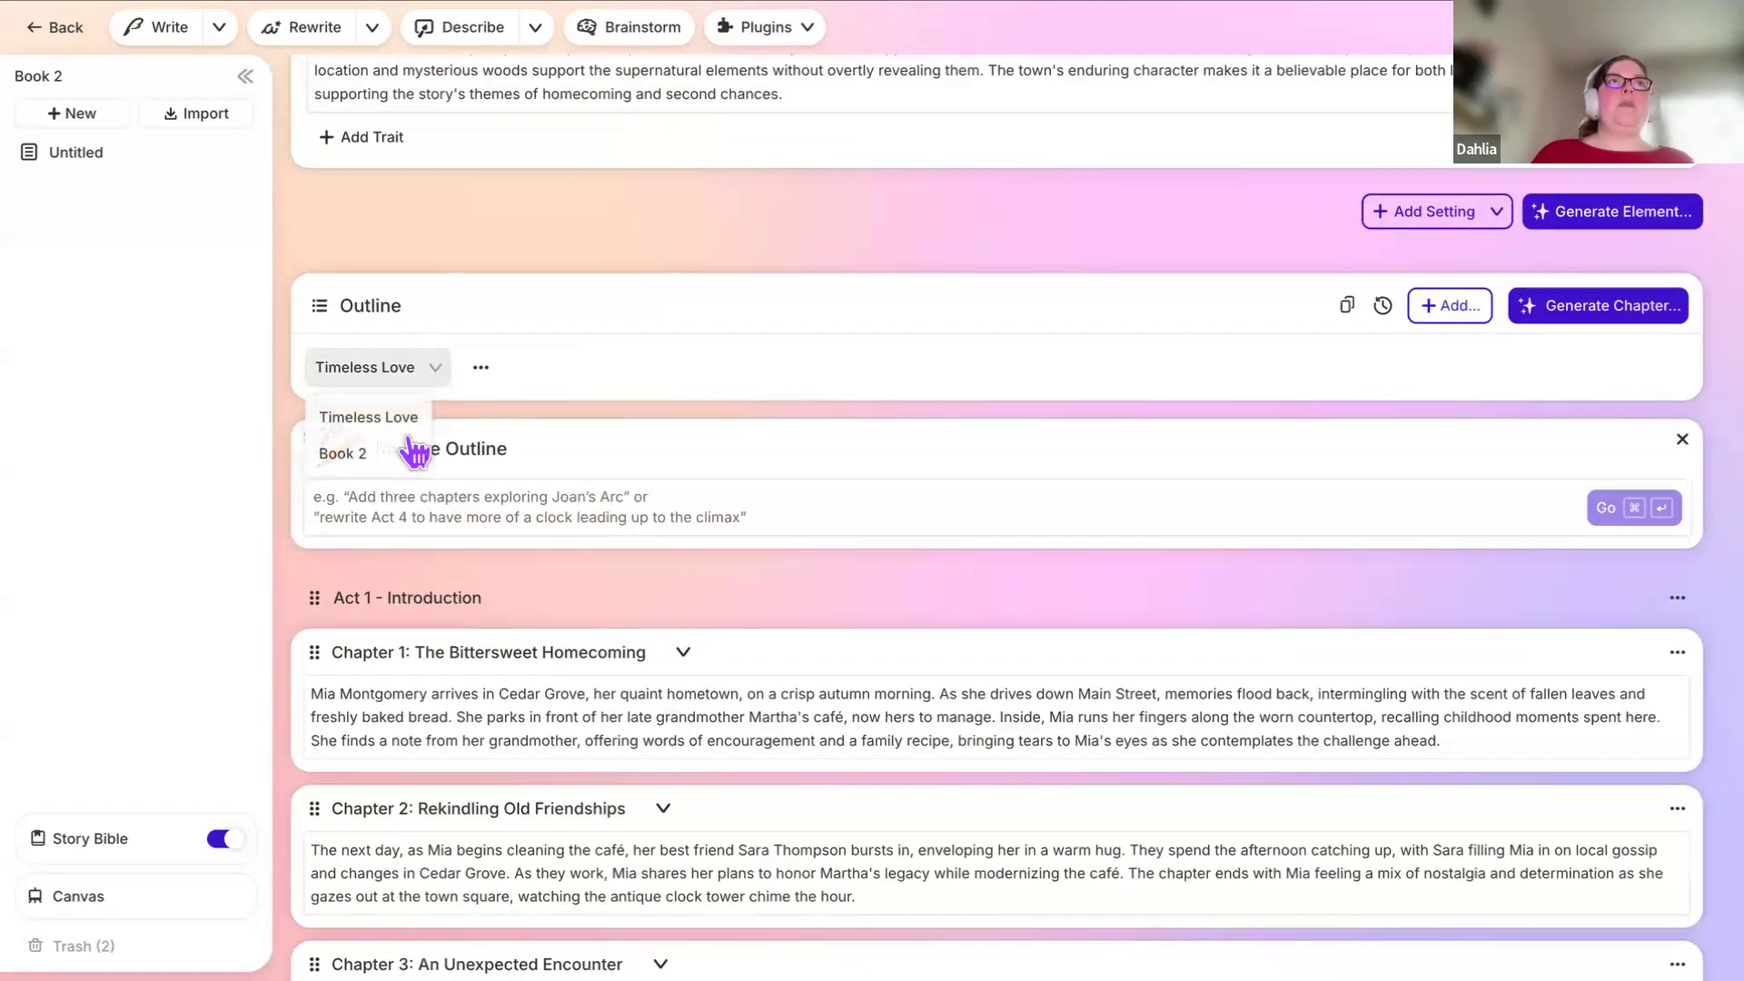
click(395, 454)
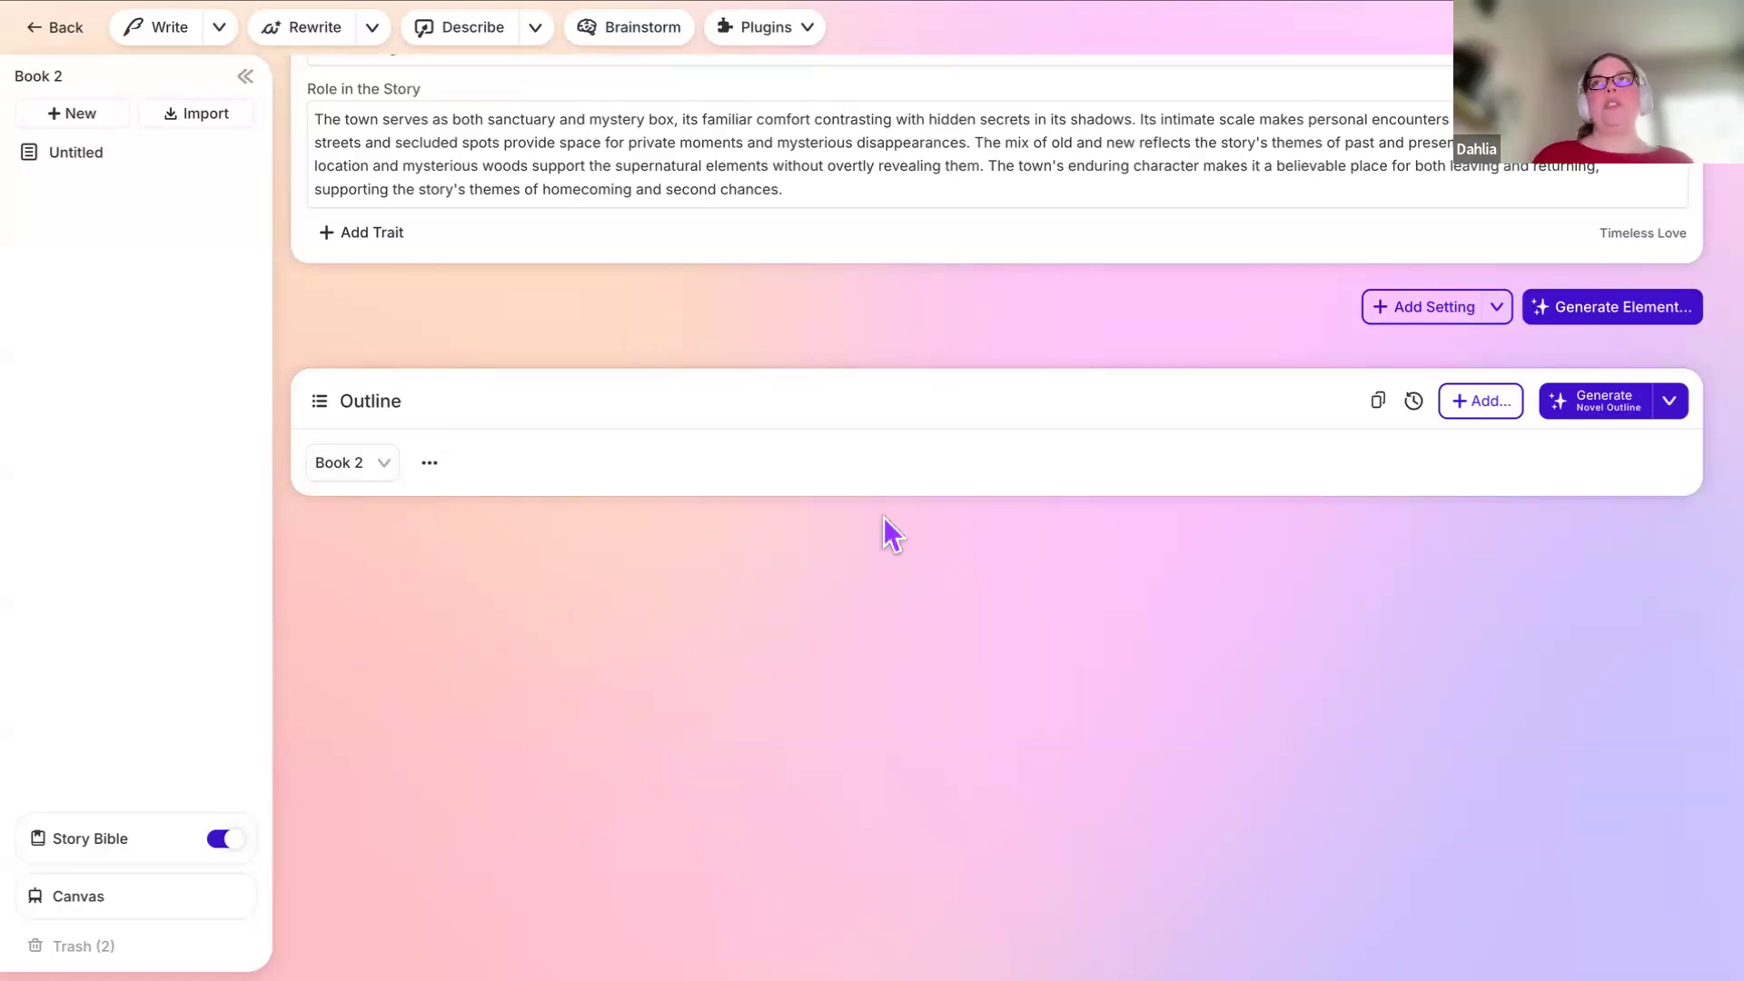
click(41, 40)
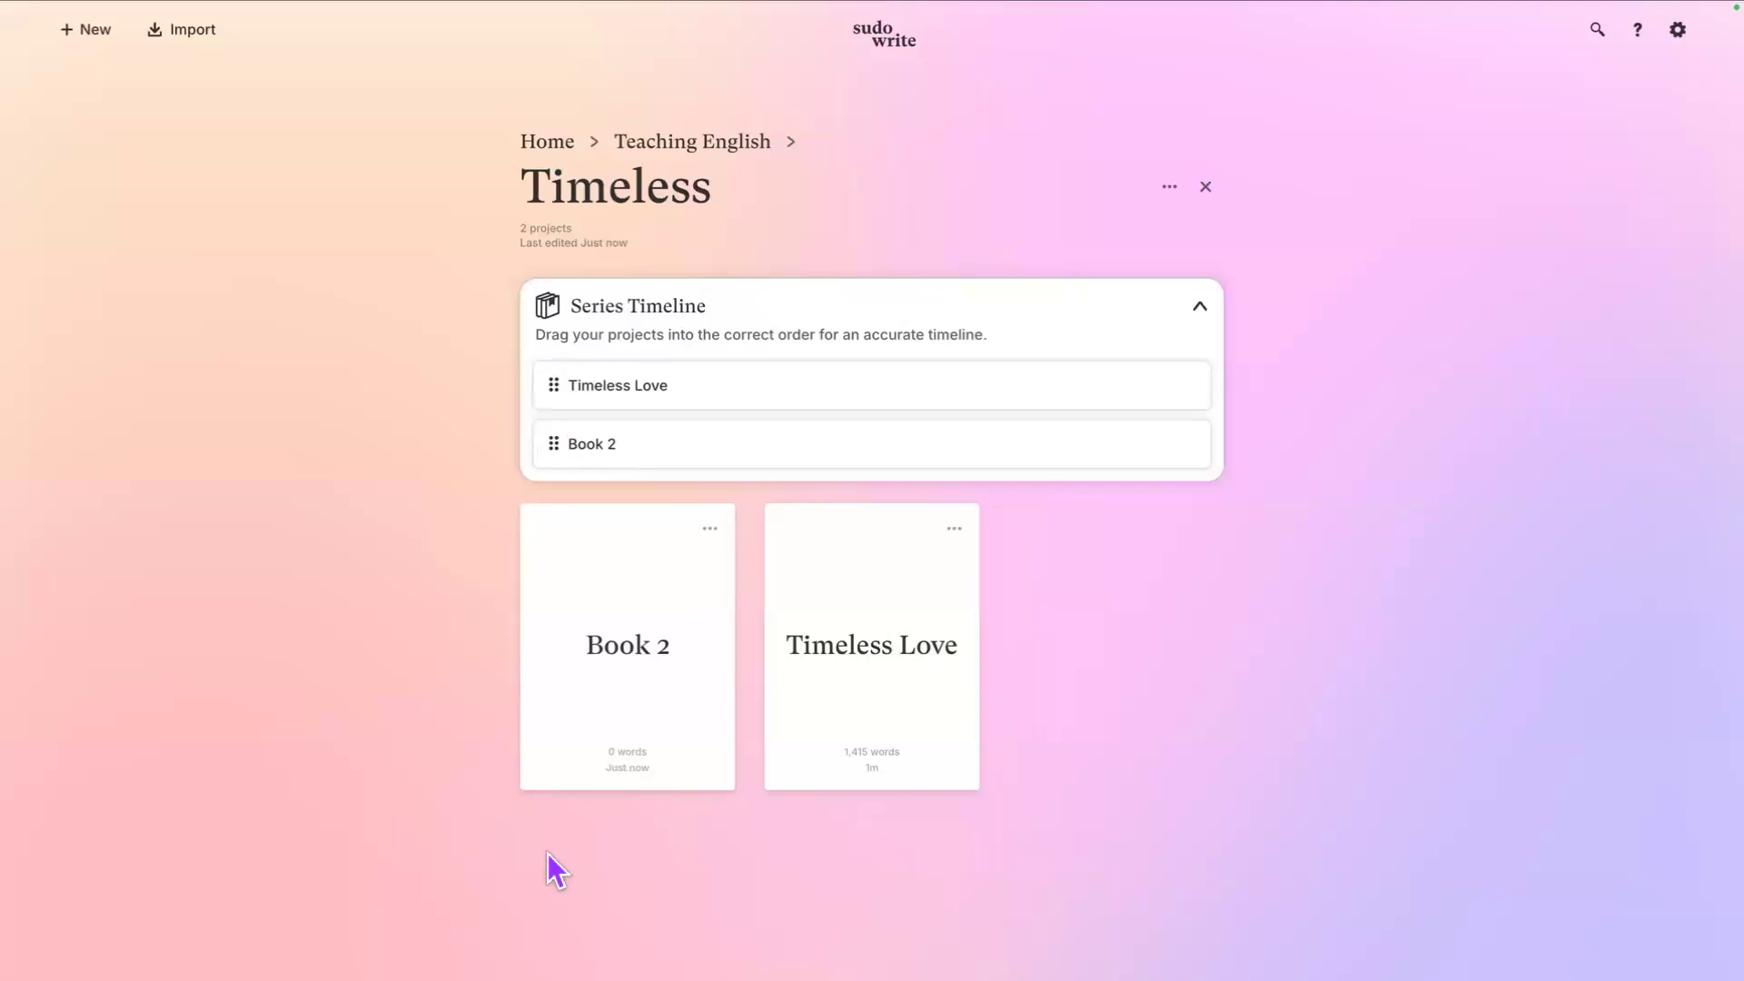
Step: Open the Timeless Love project and create a linked document from "Chapter 1: The Bittersweet Homecoming" in its outline
click(847, 716)
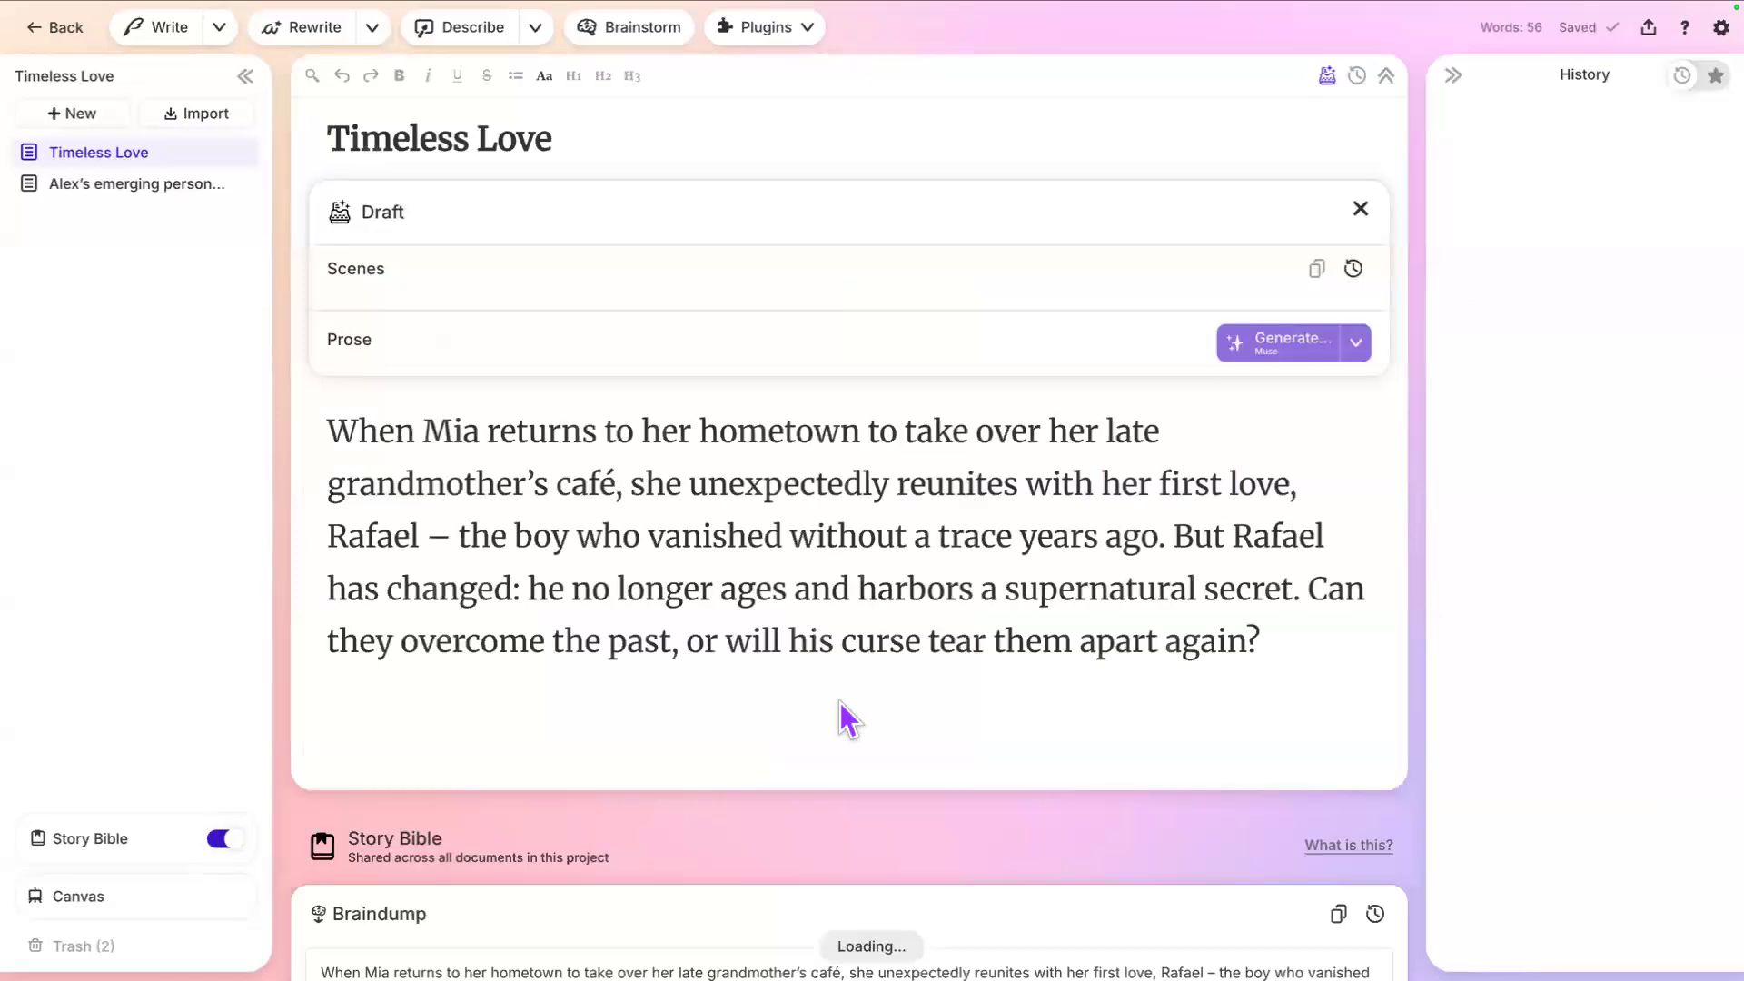
scroll(492, 849, down, 6)
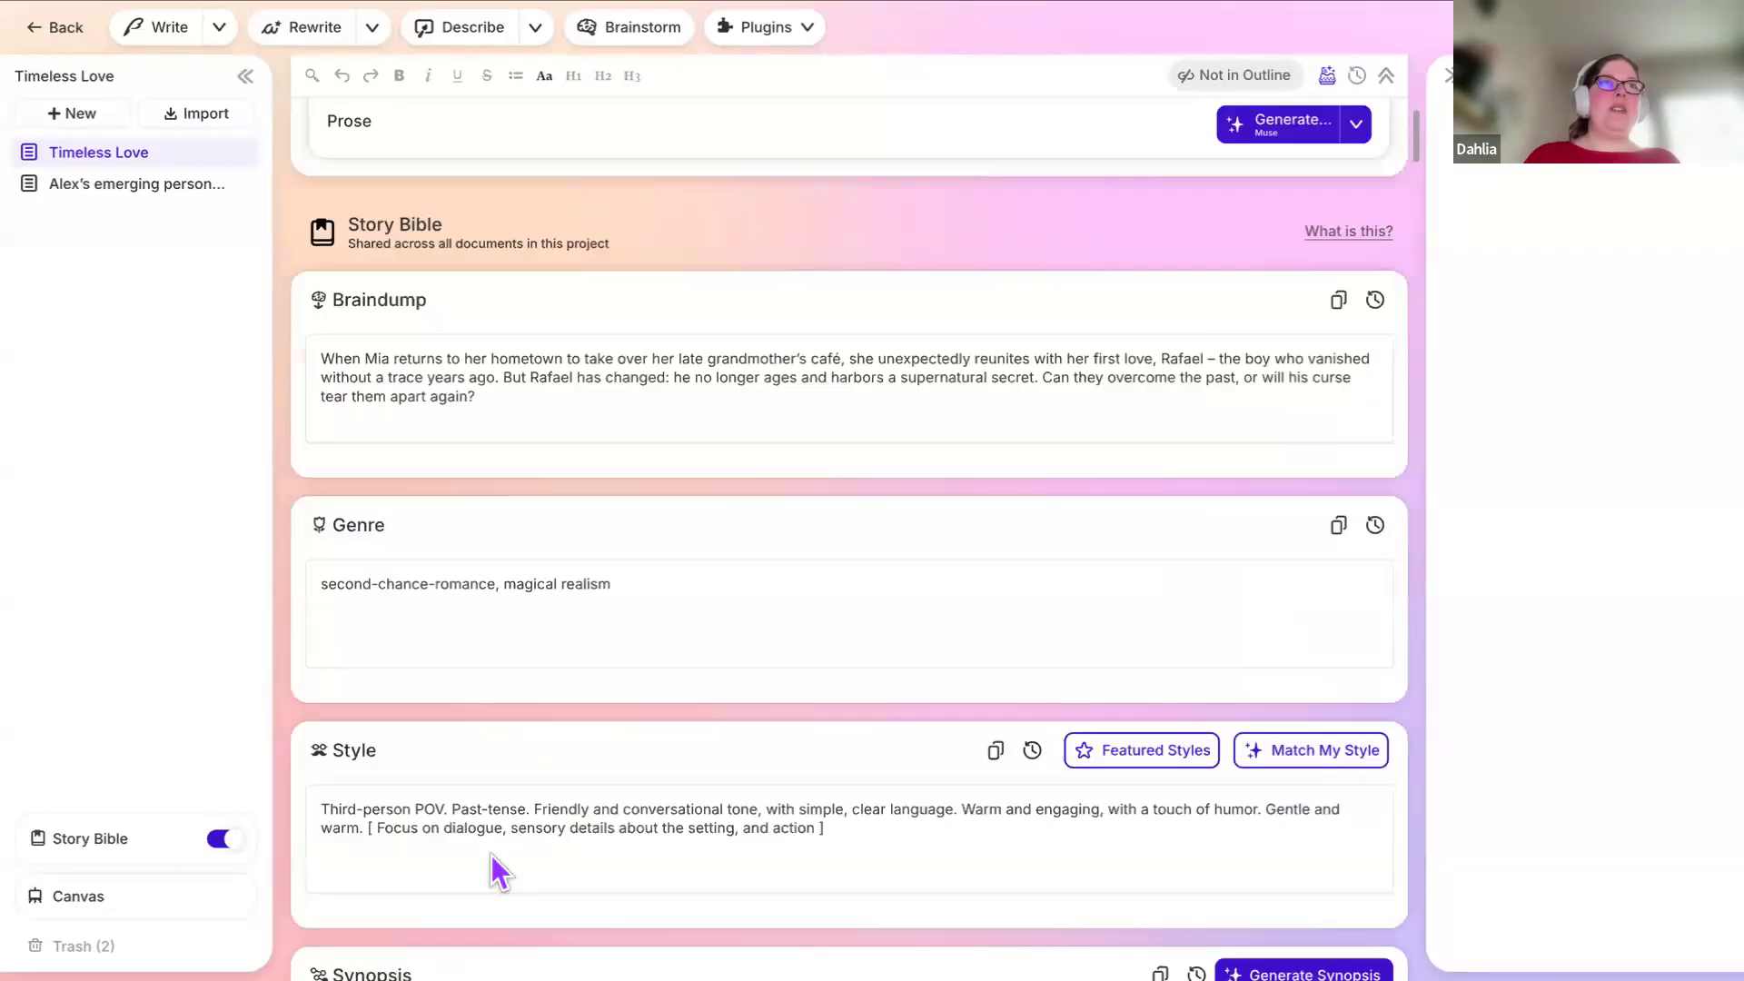
scroll(491, 855, down, 20)
scroll(490, 859, down, 15)
scroll(491, 850, up, 7)
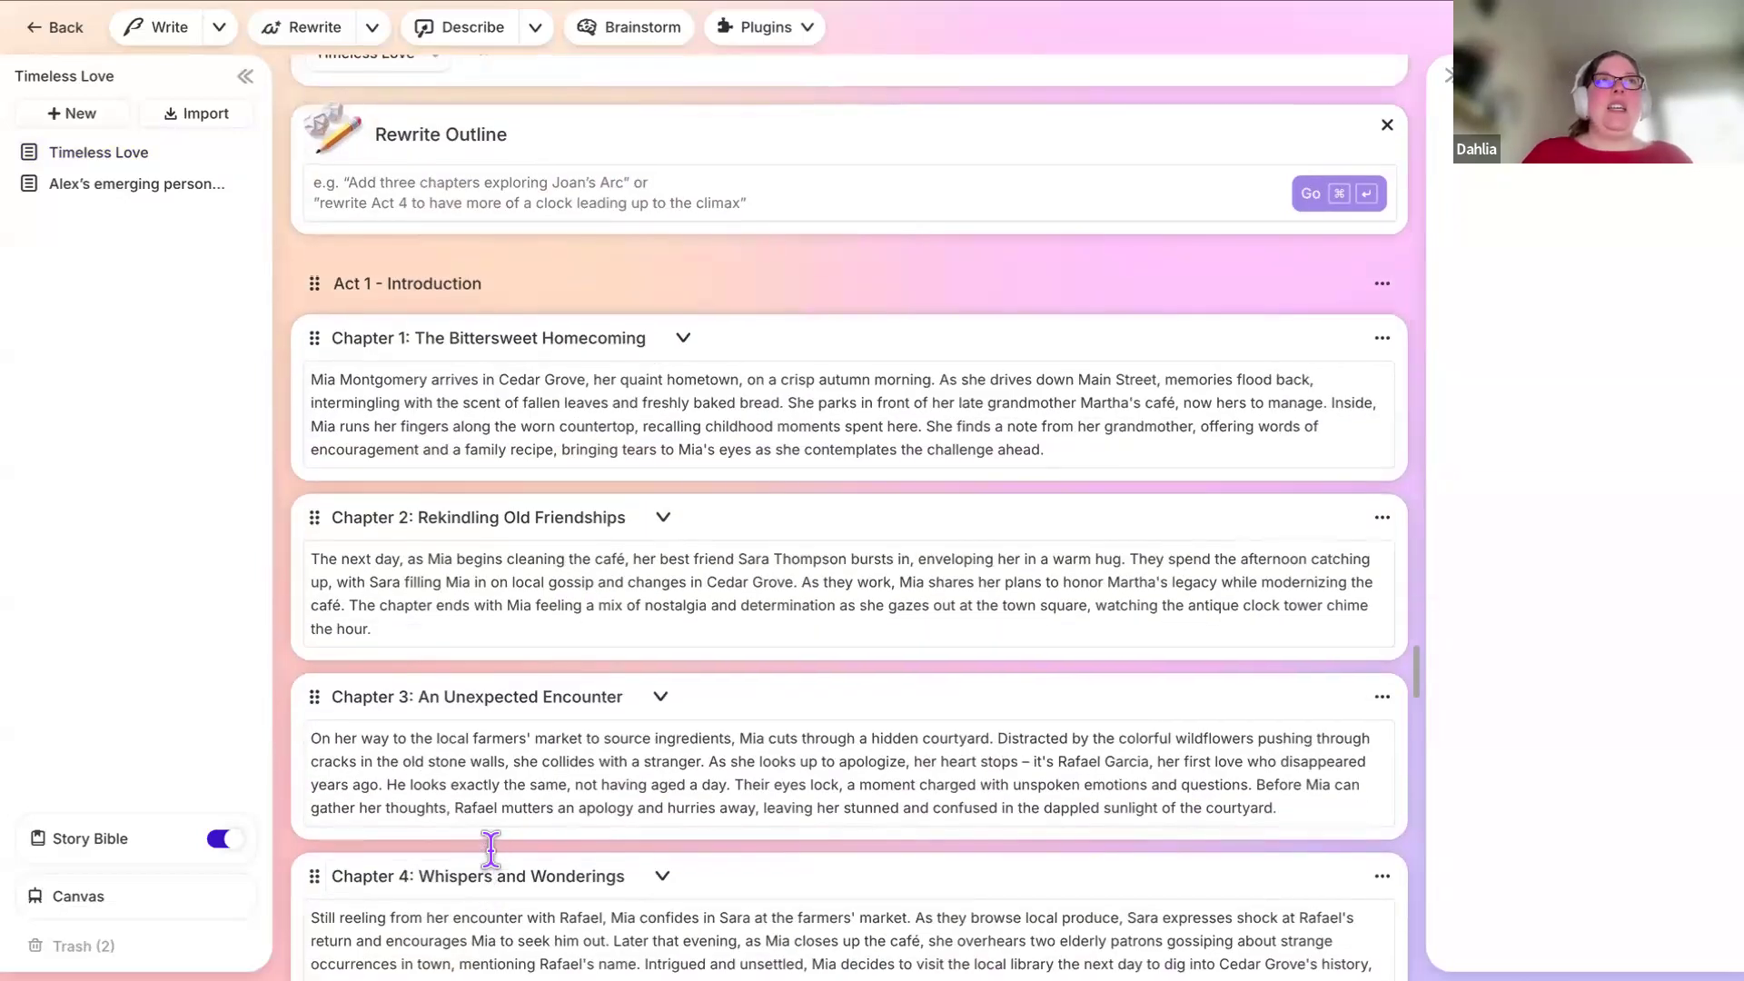
scroll(490, 854, up, 2)
scroll(491, 854, down, 1)
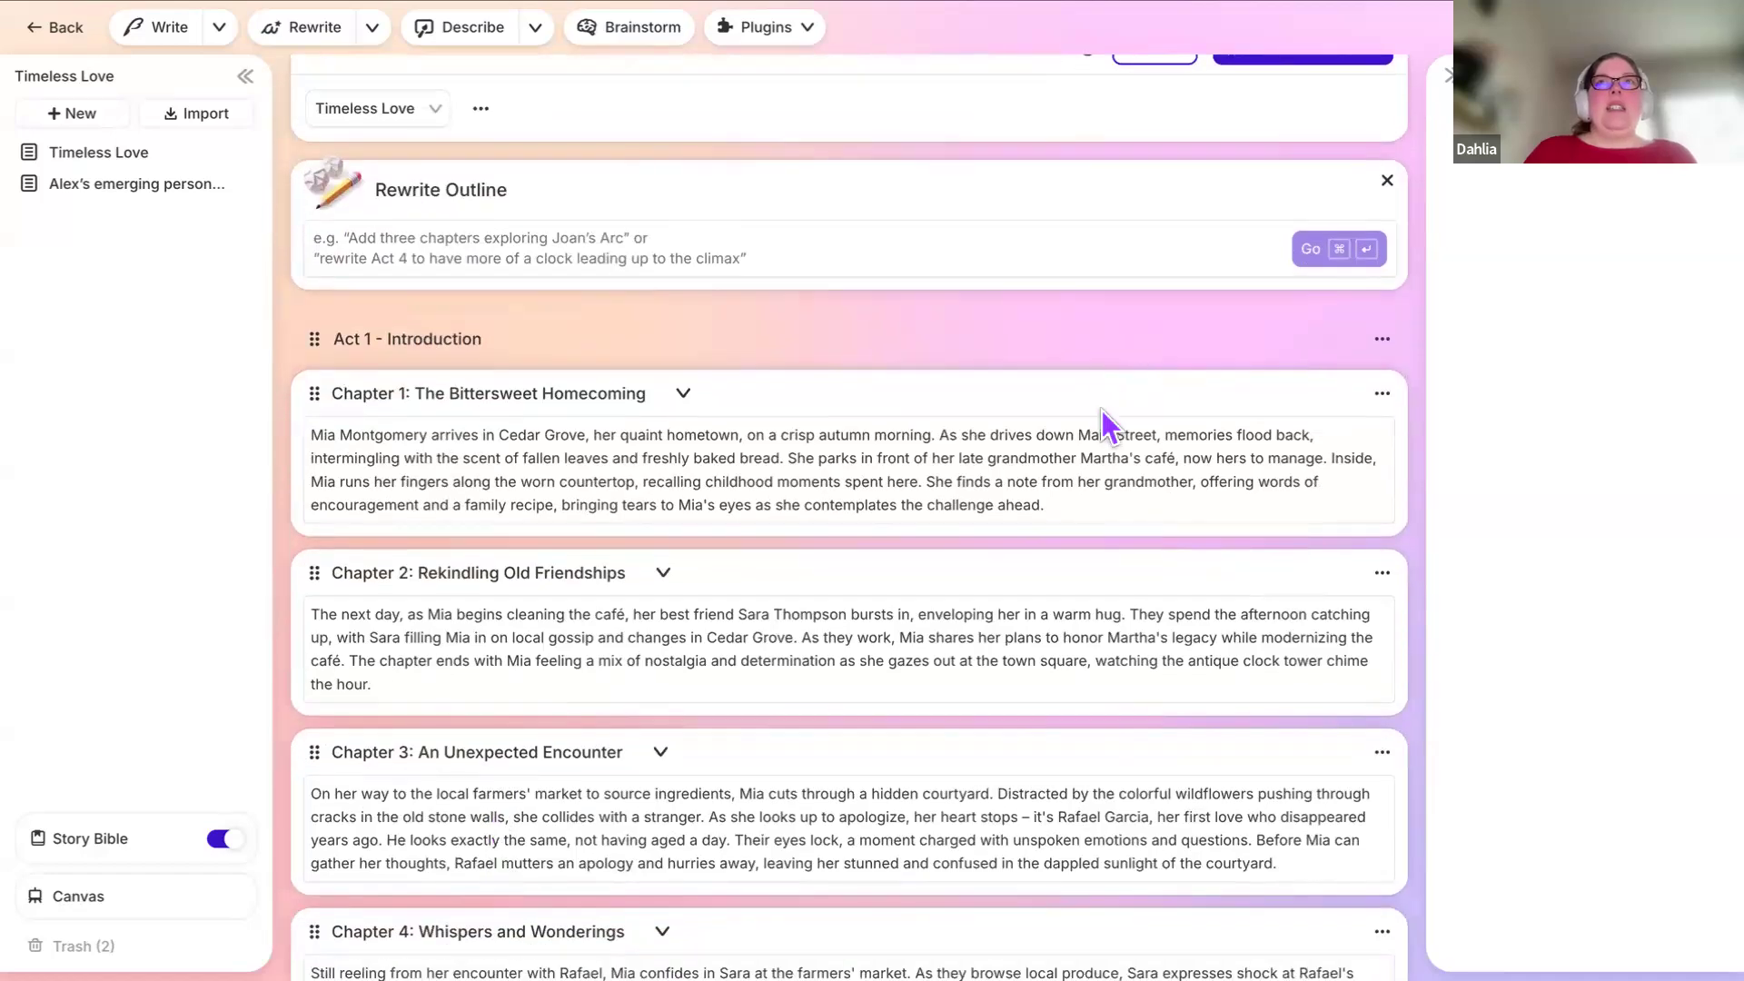
scroll(1096, 381, down, 1)
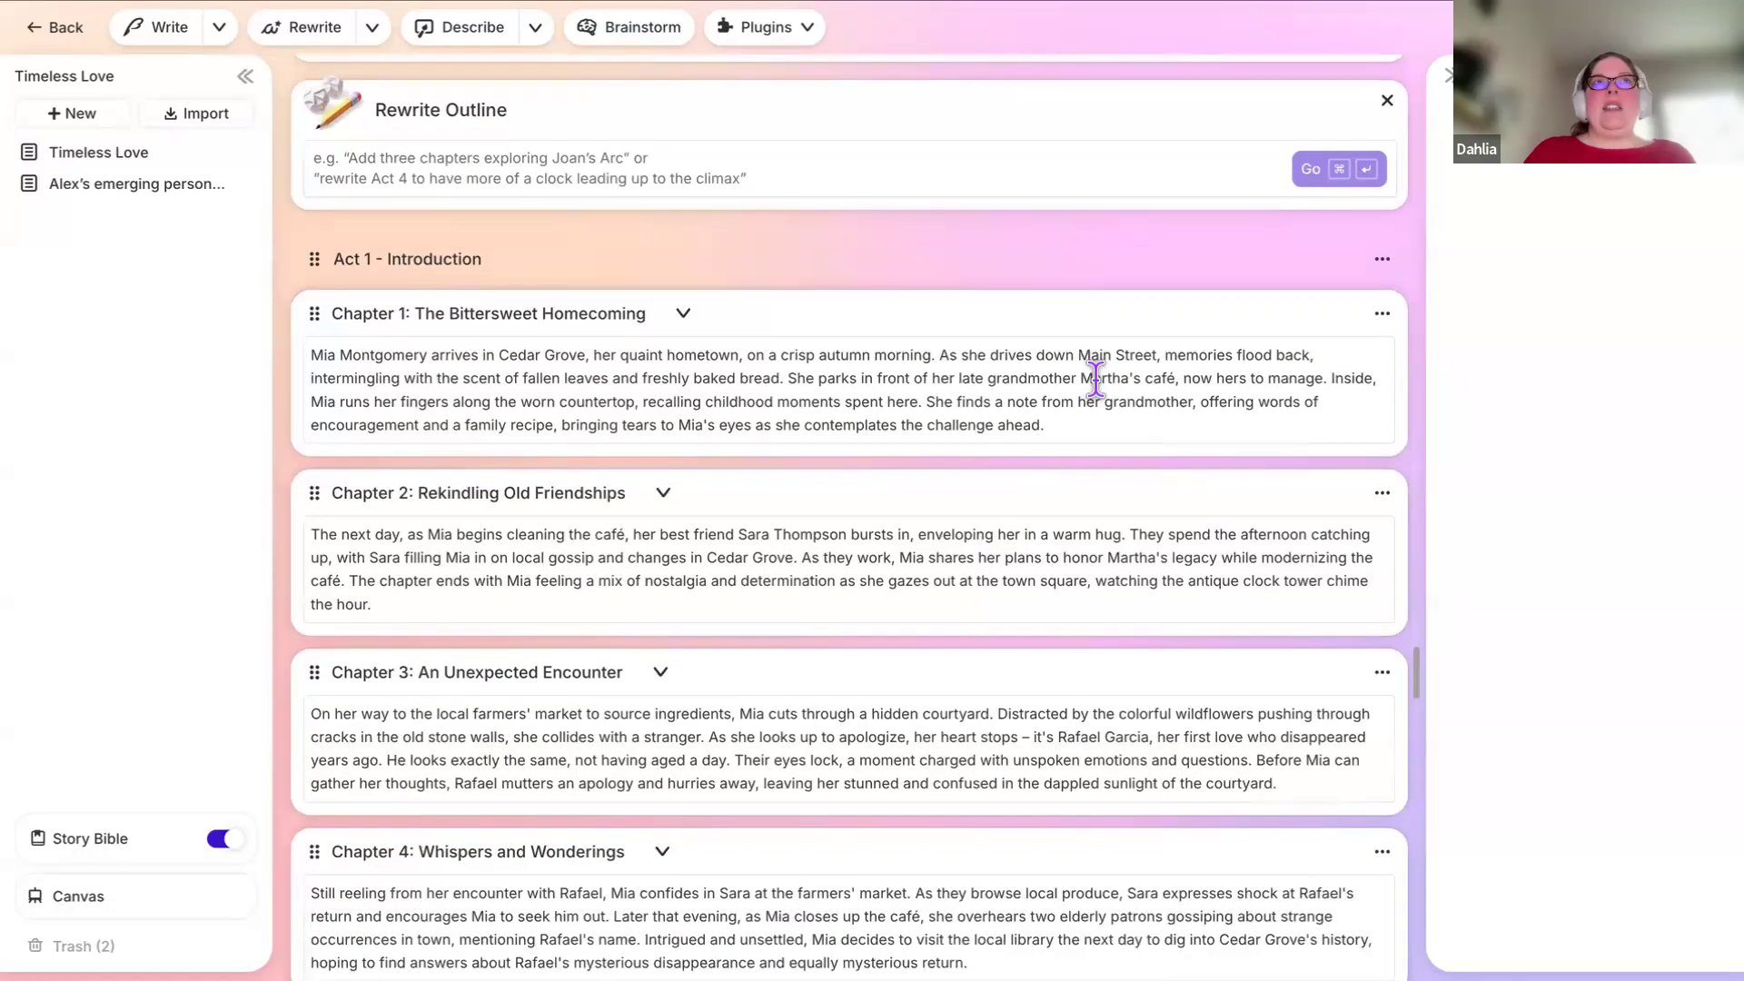
click(1383, 316)
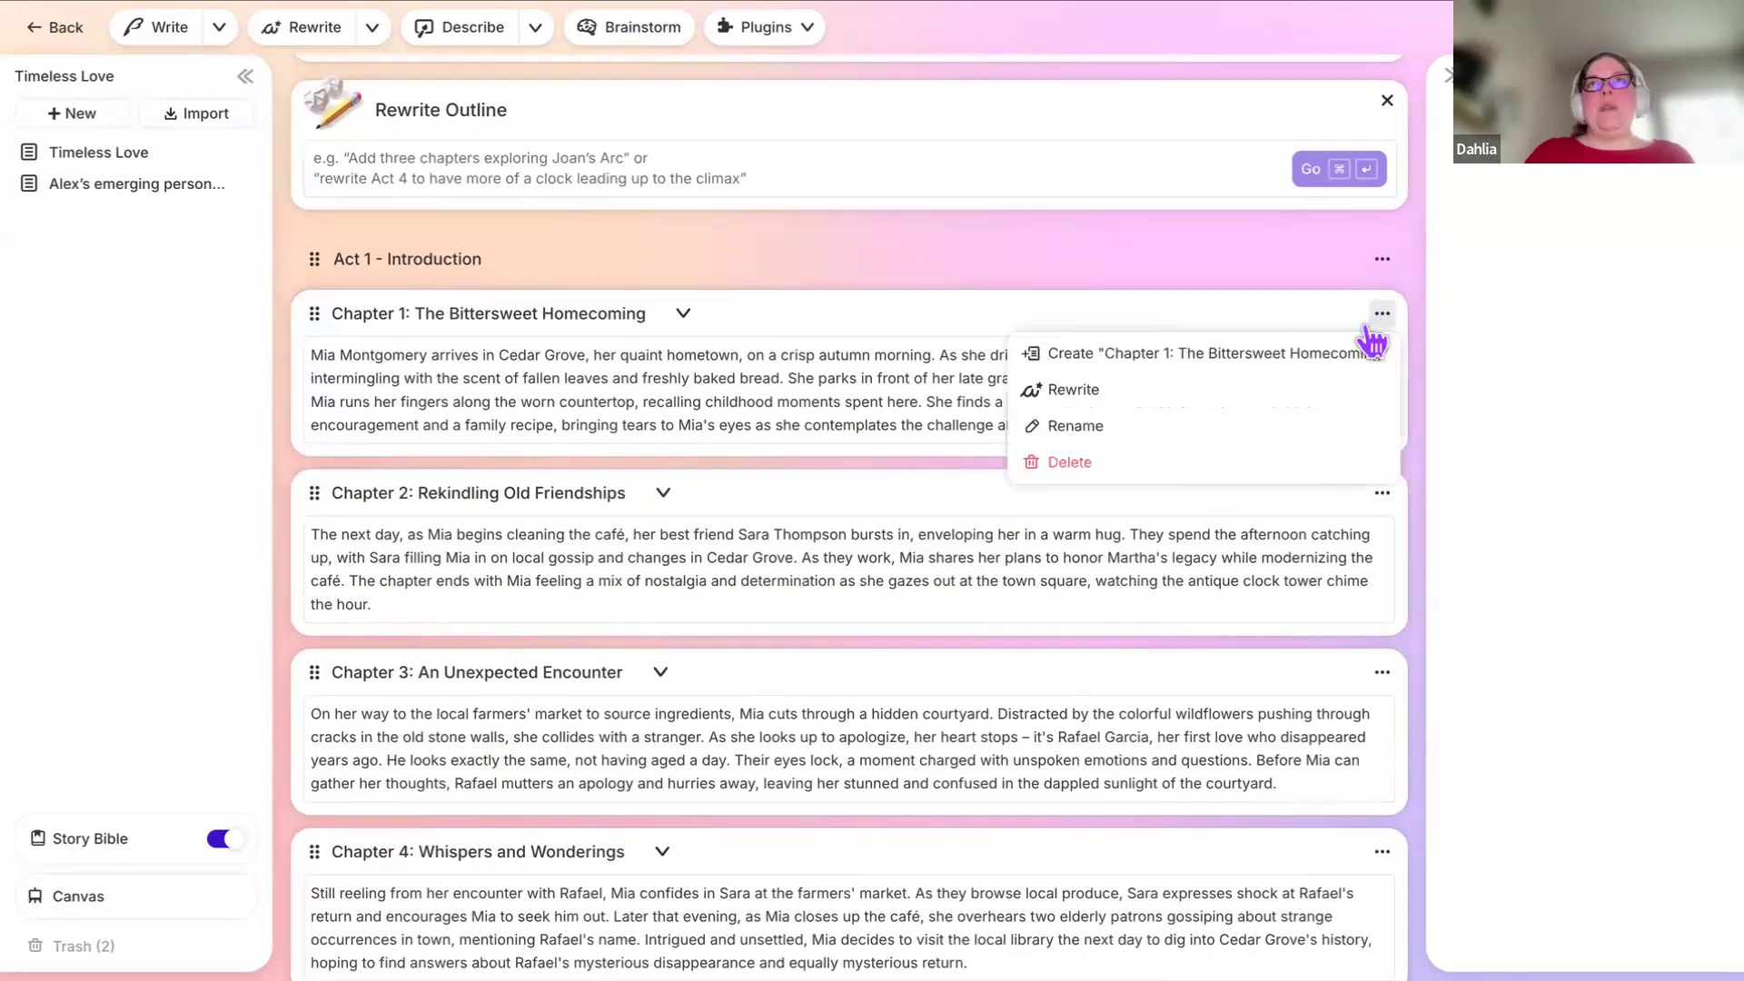
click(1289, 359)
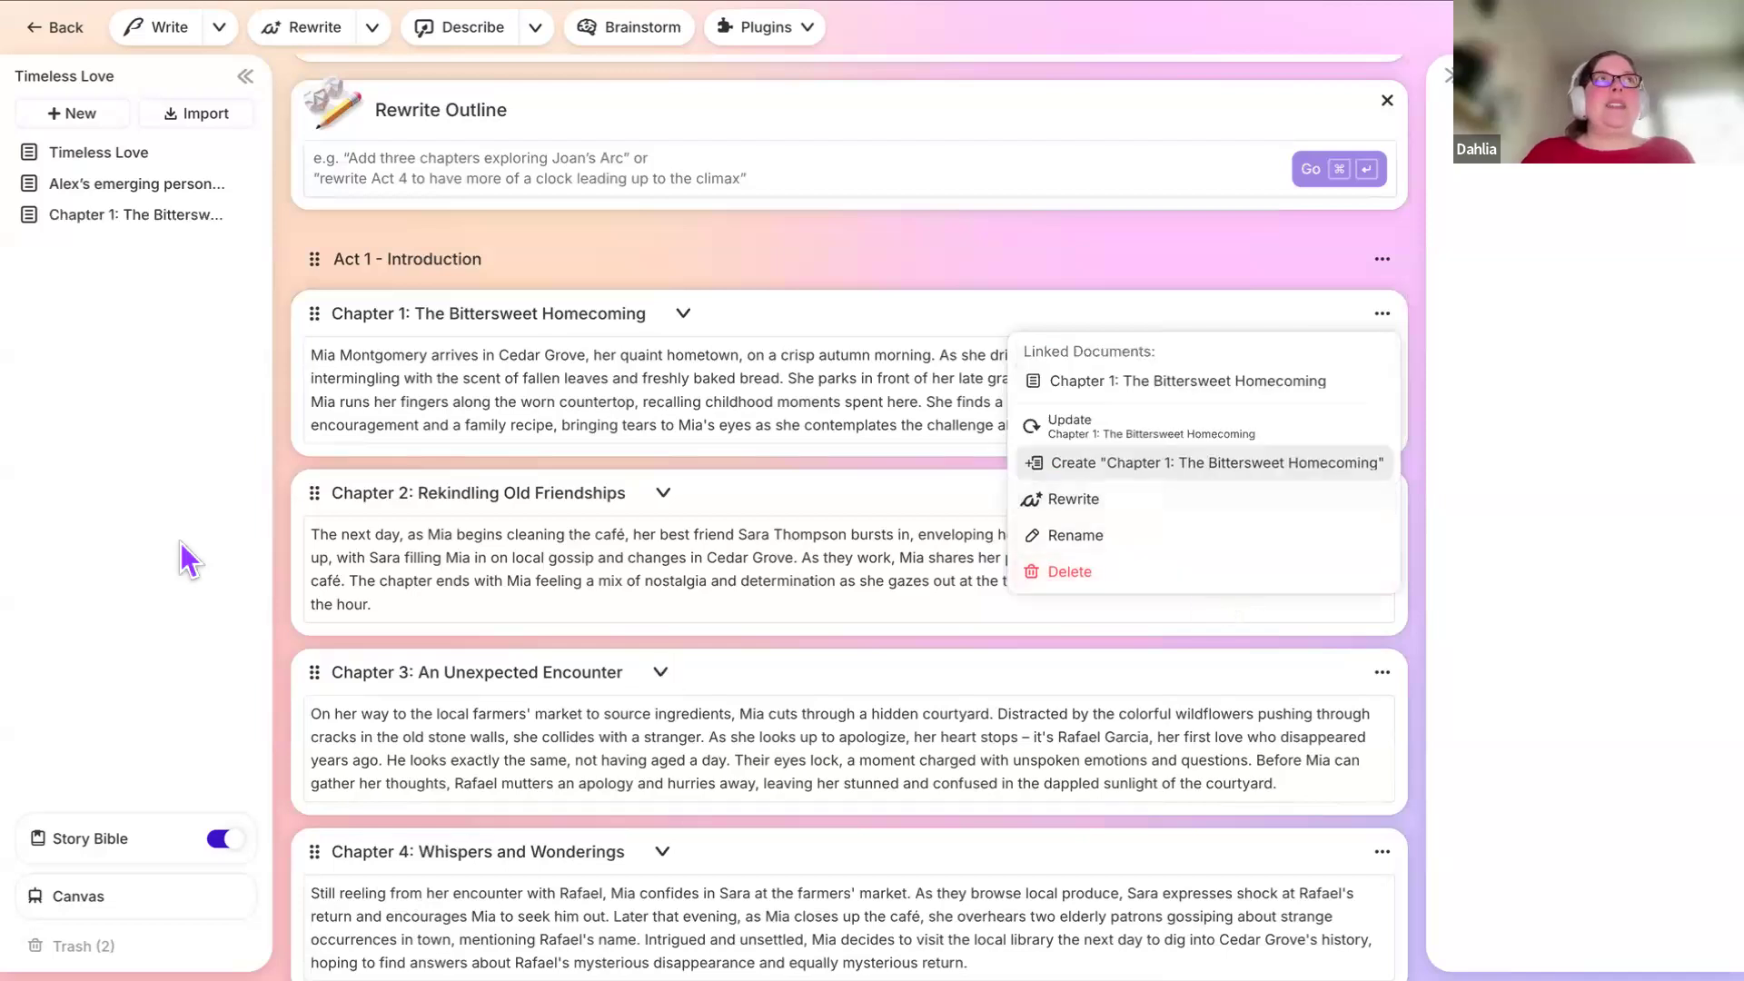
Step: Open the new Chapter 1 document and generate its list of scenes from the outline summary
click(144, 220)
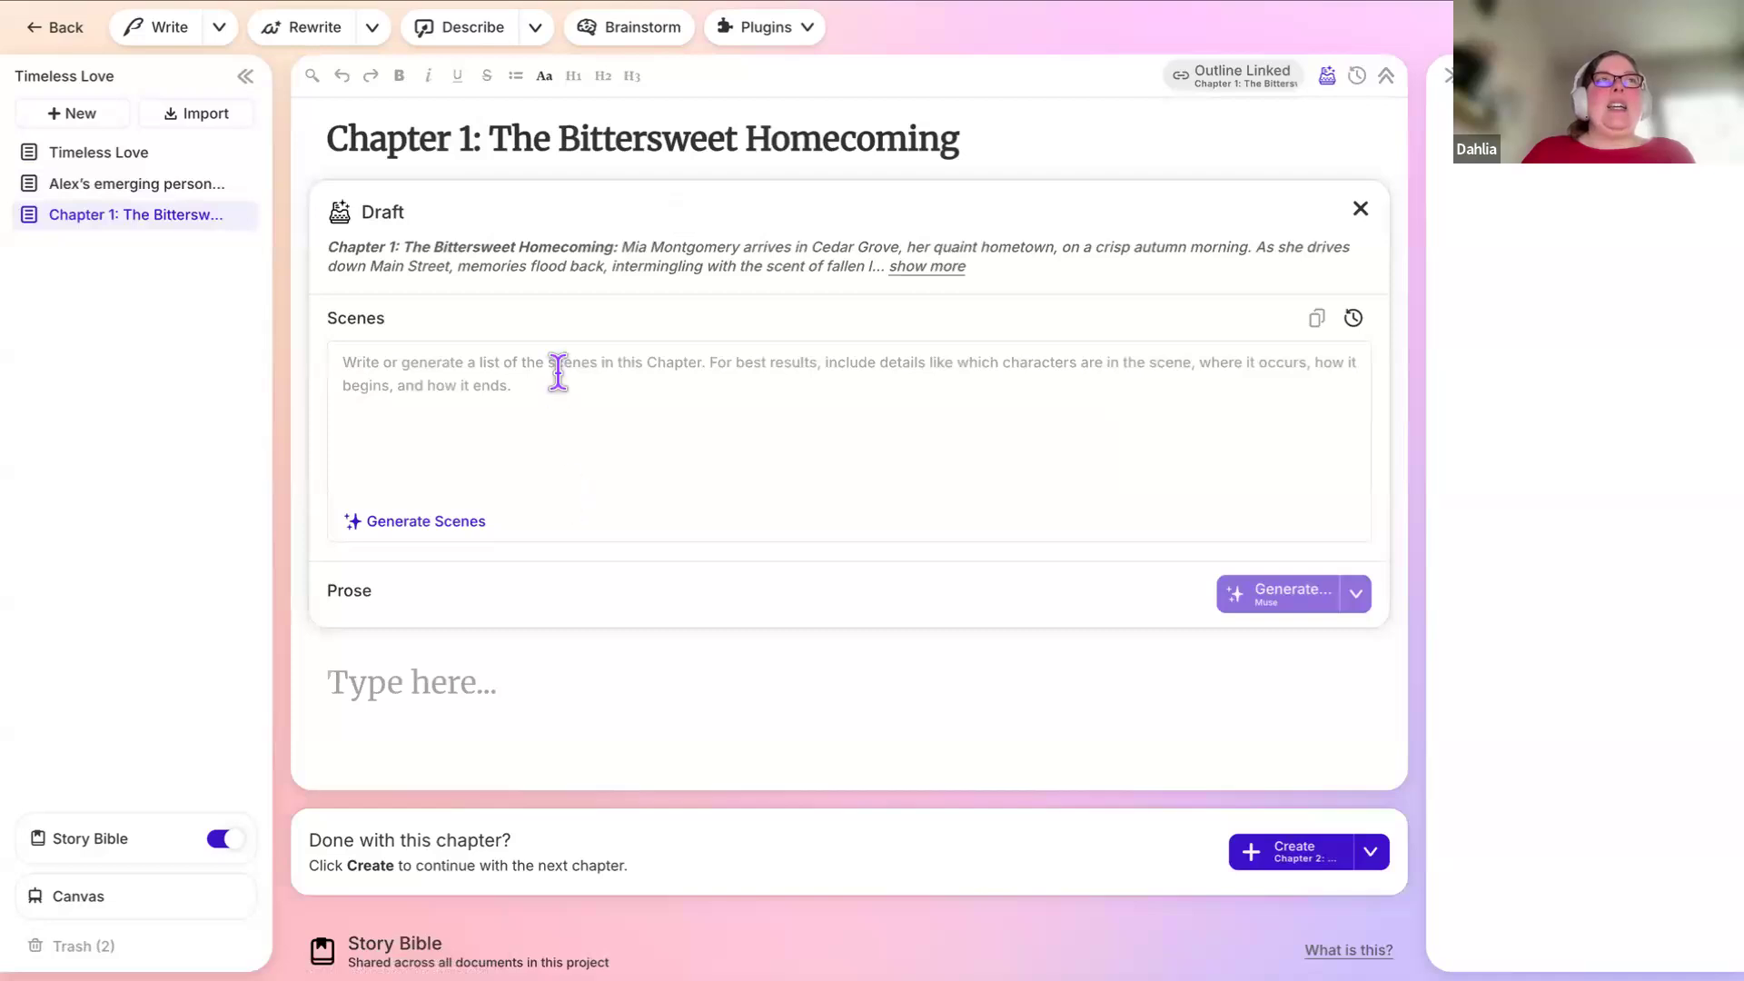
click(442, 366)
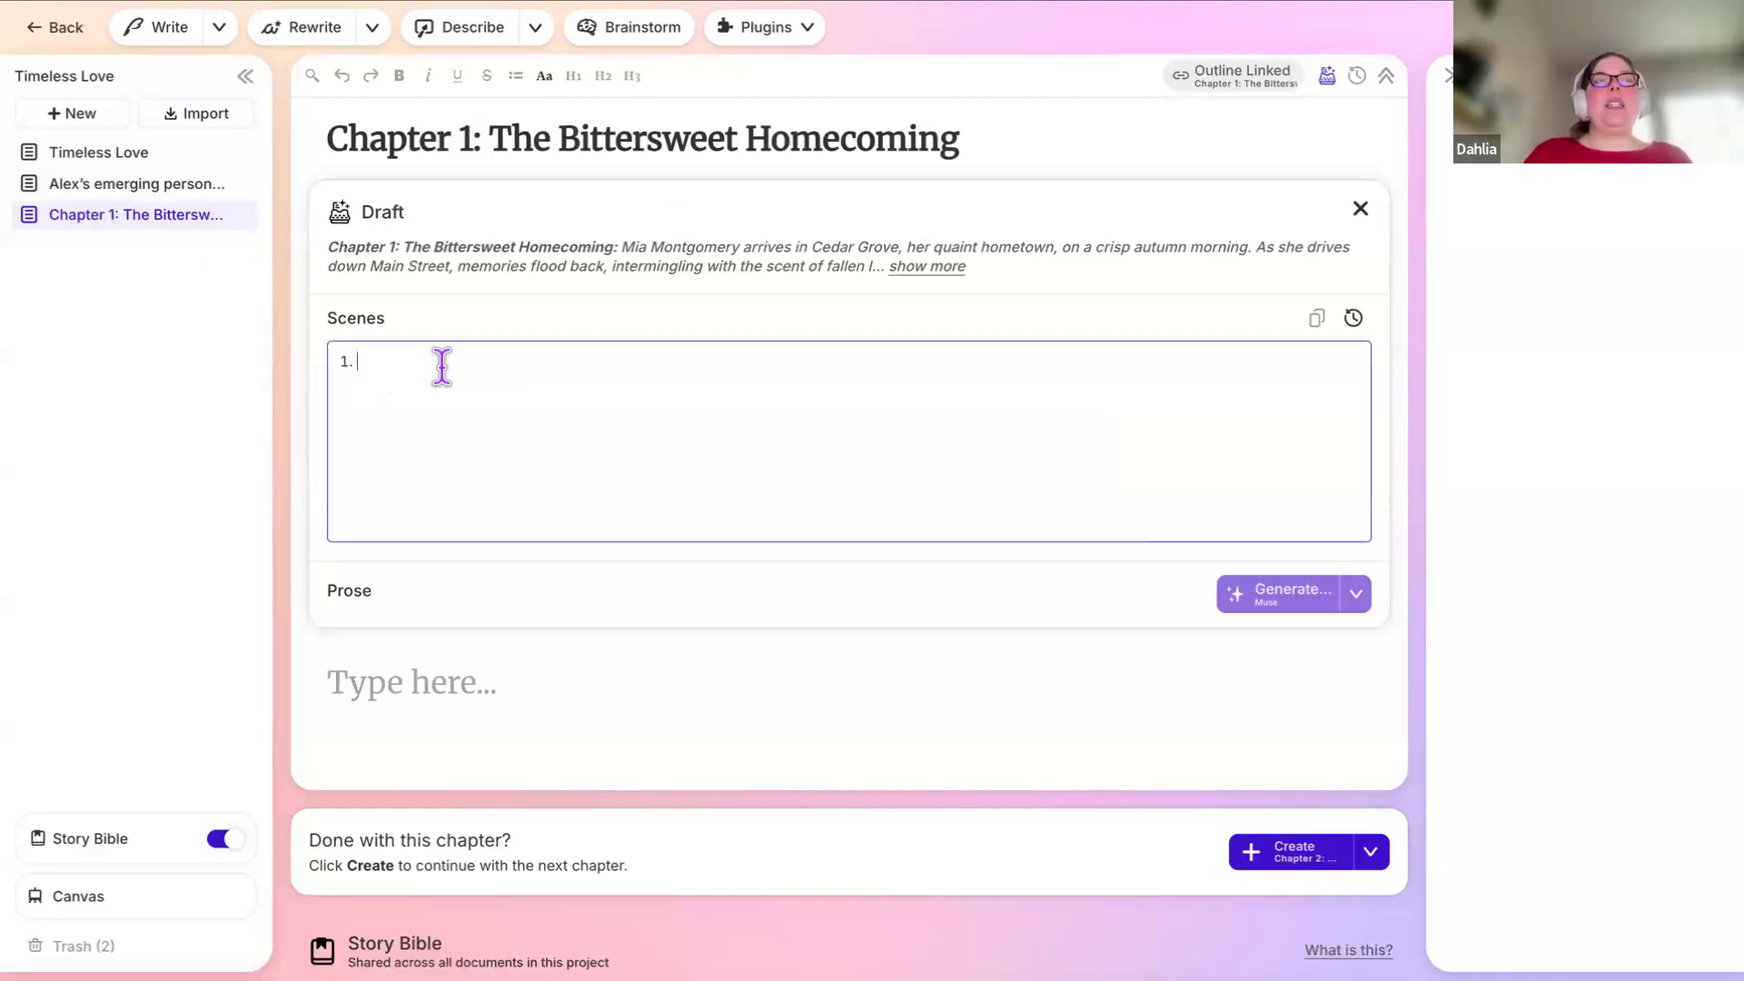
click(412, 286)
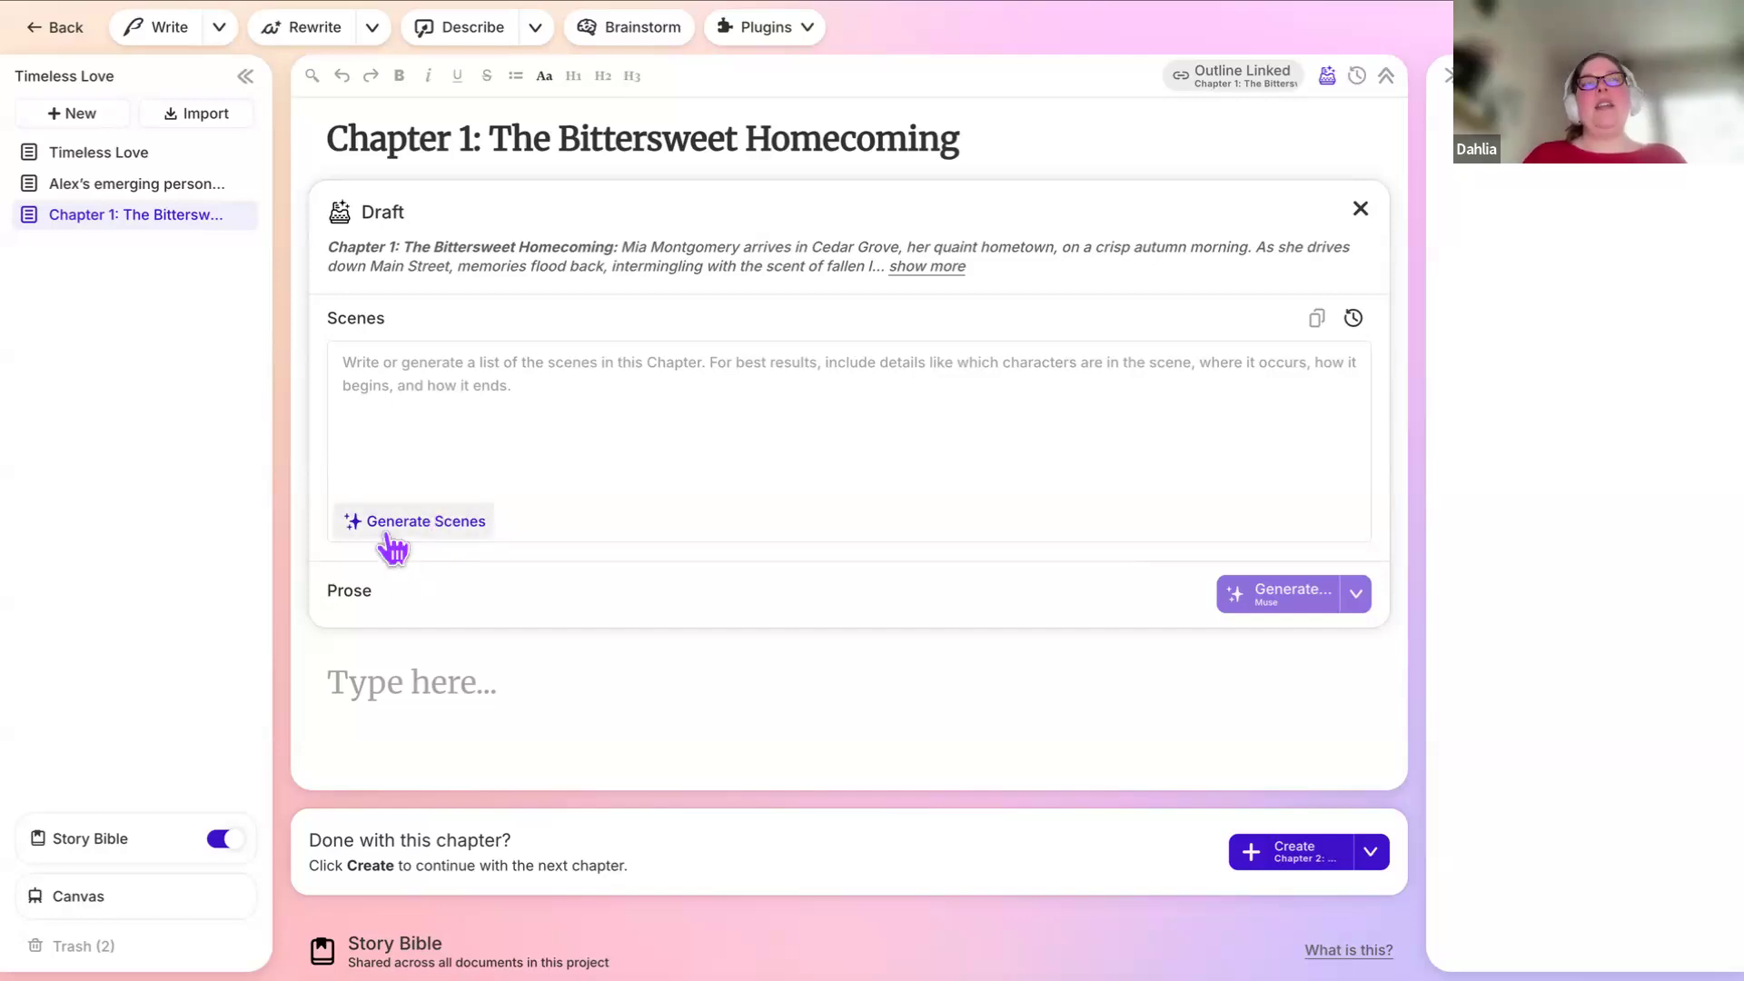
click(447, 523)
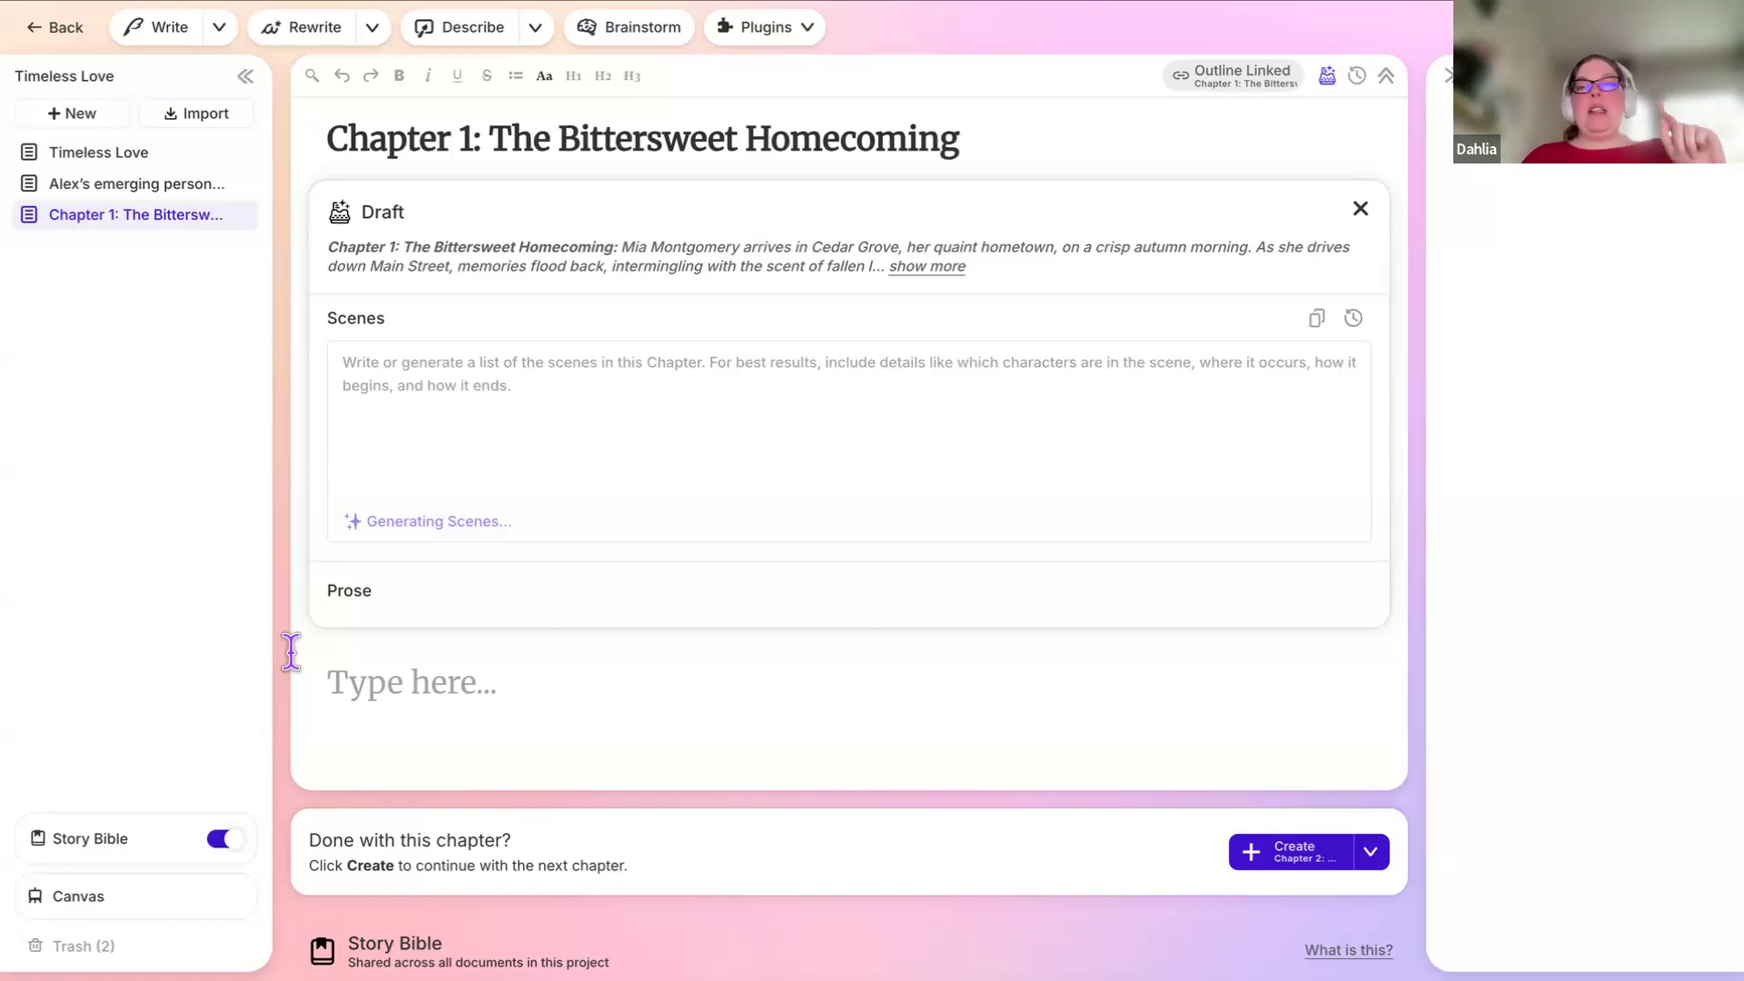
mouse_move(15, 923)
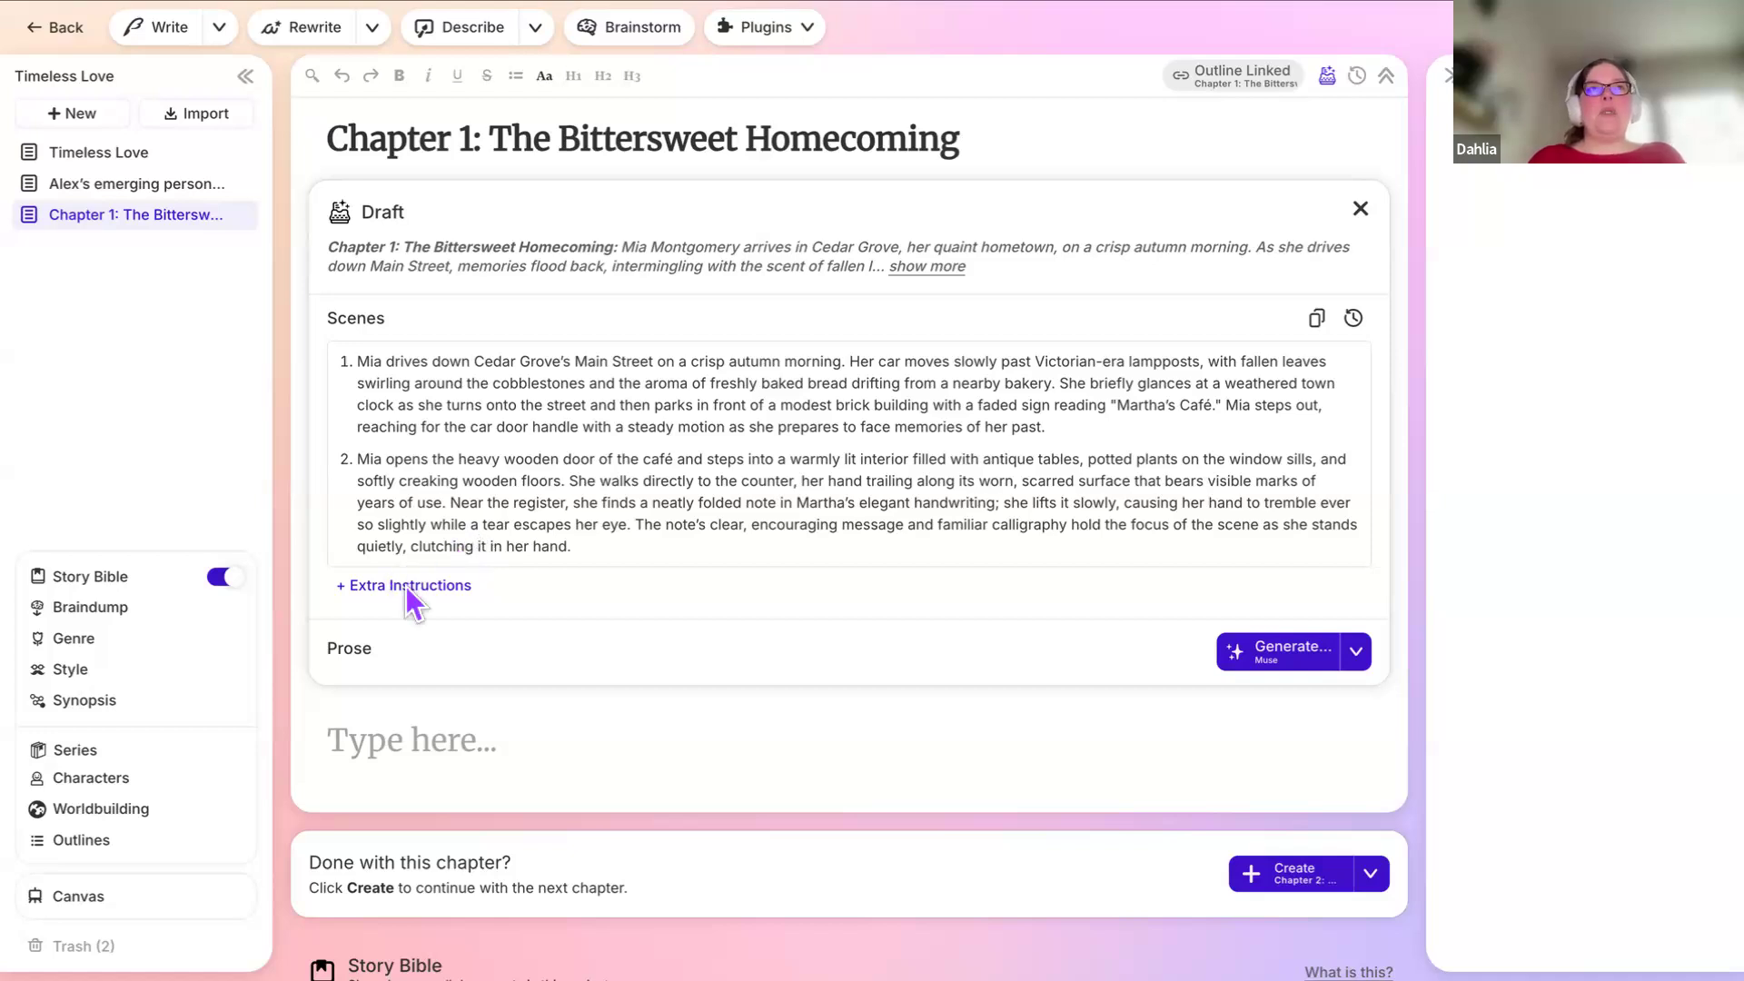
click(373, 589)
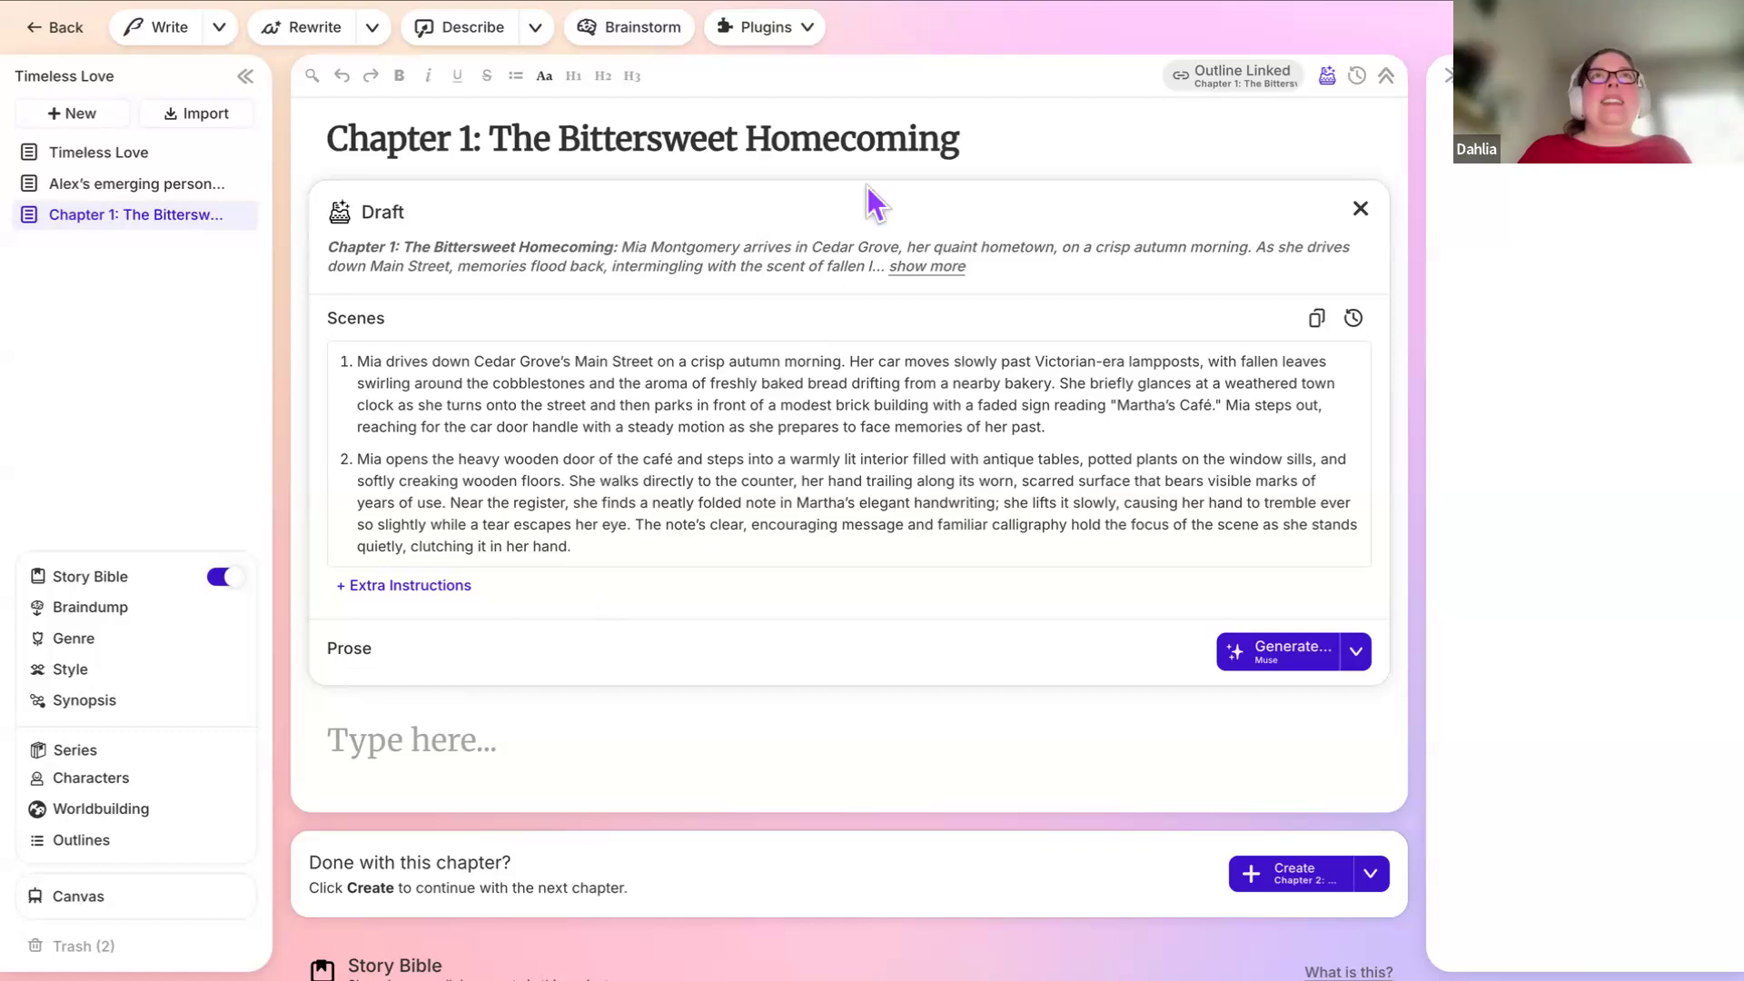
Step: Open the Sudowrite Classes & Author Hours calendar at lu.ma/sudowrite in a new browser tab
mouse_move(954, 11)
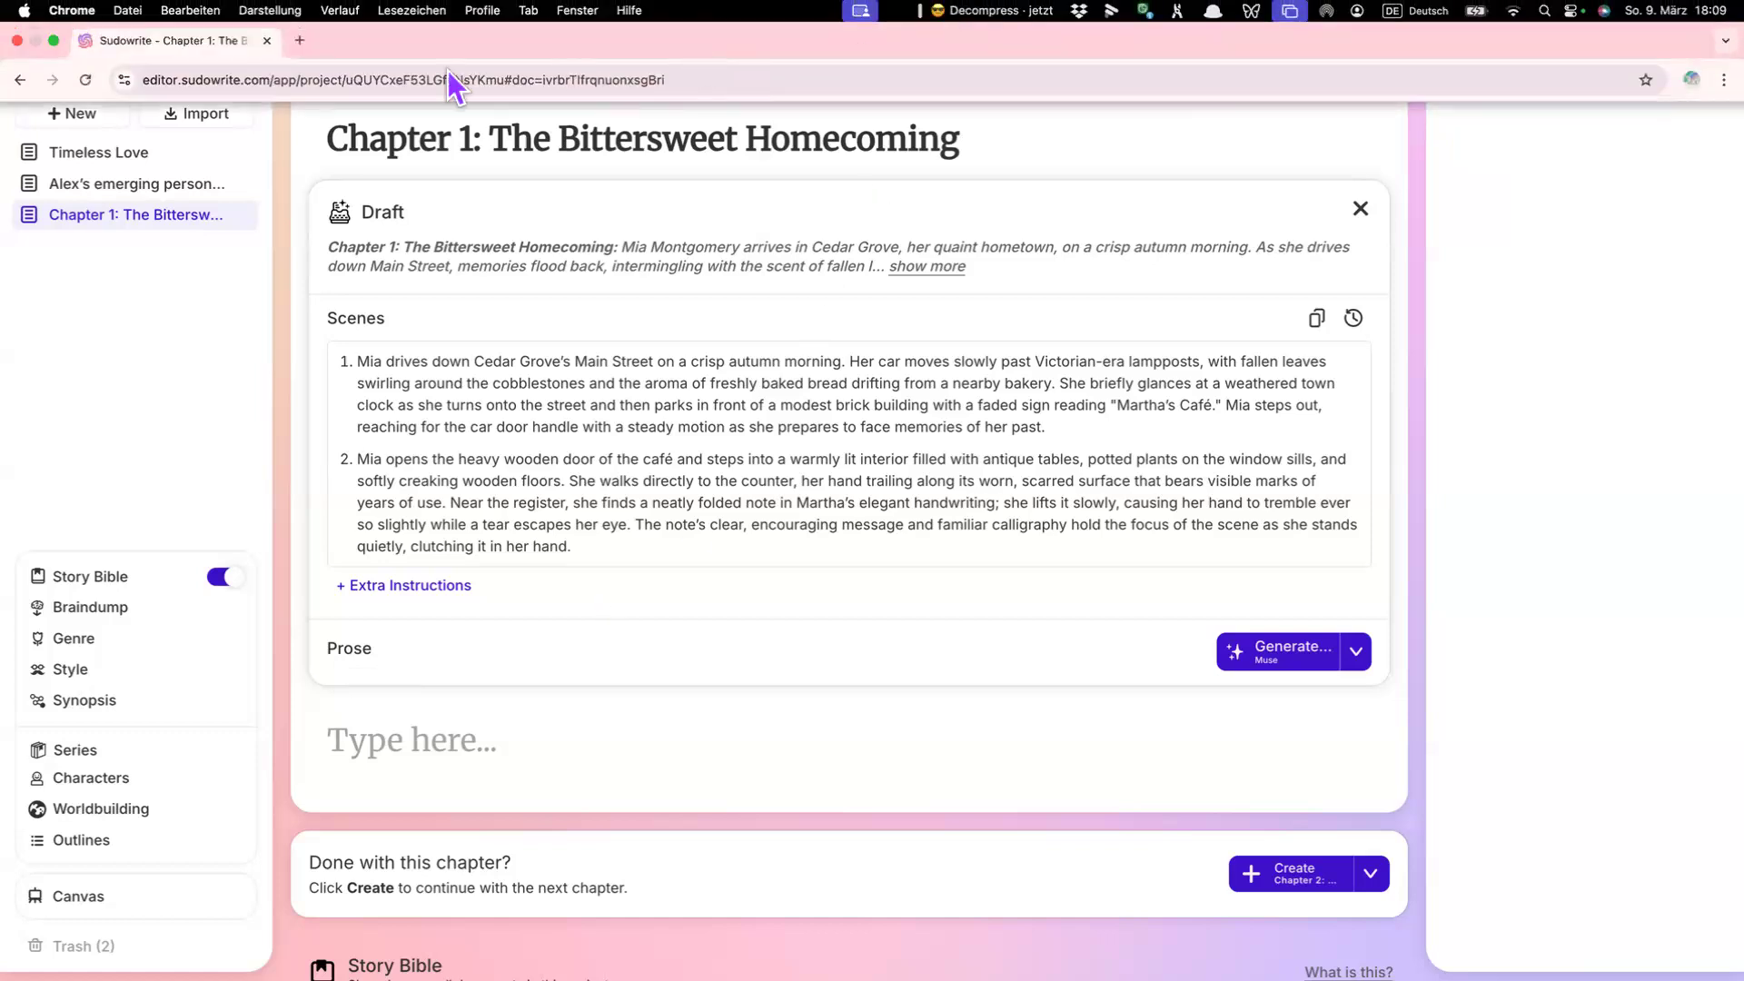
click(300, 40)
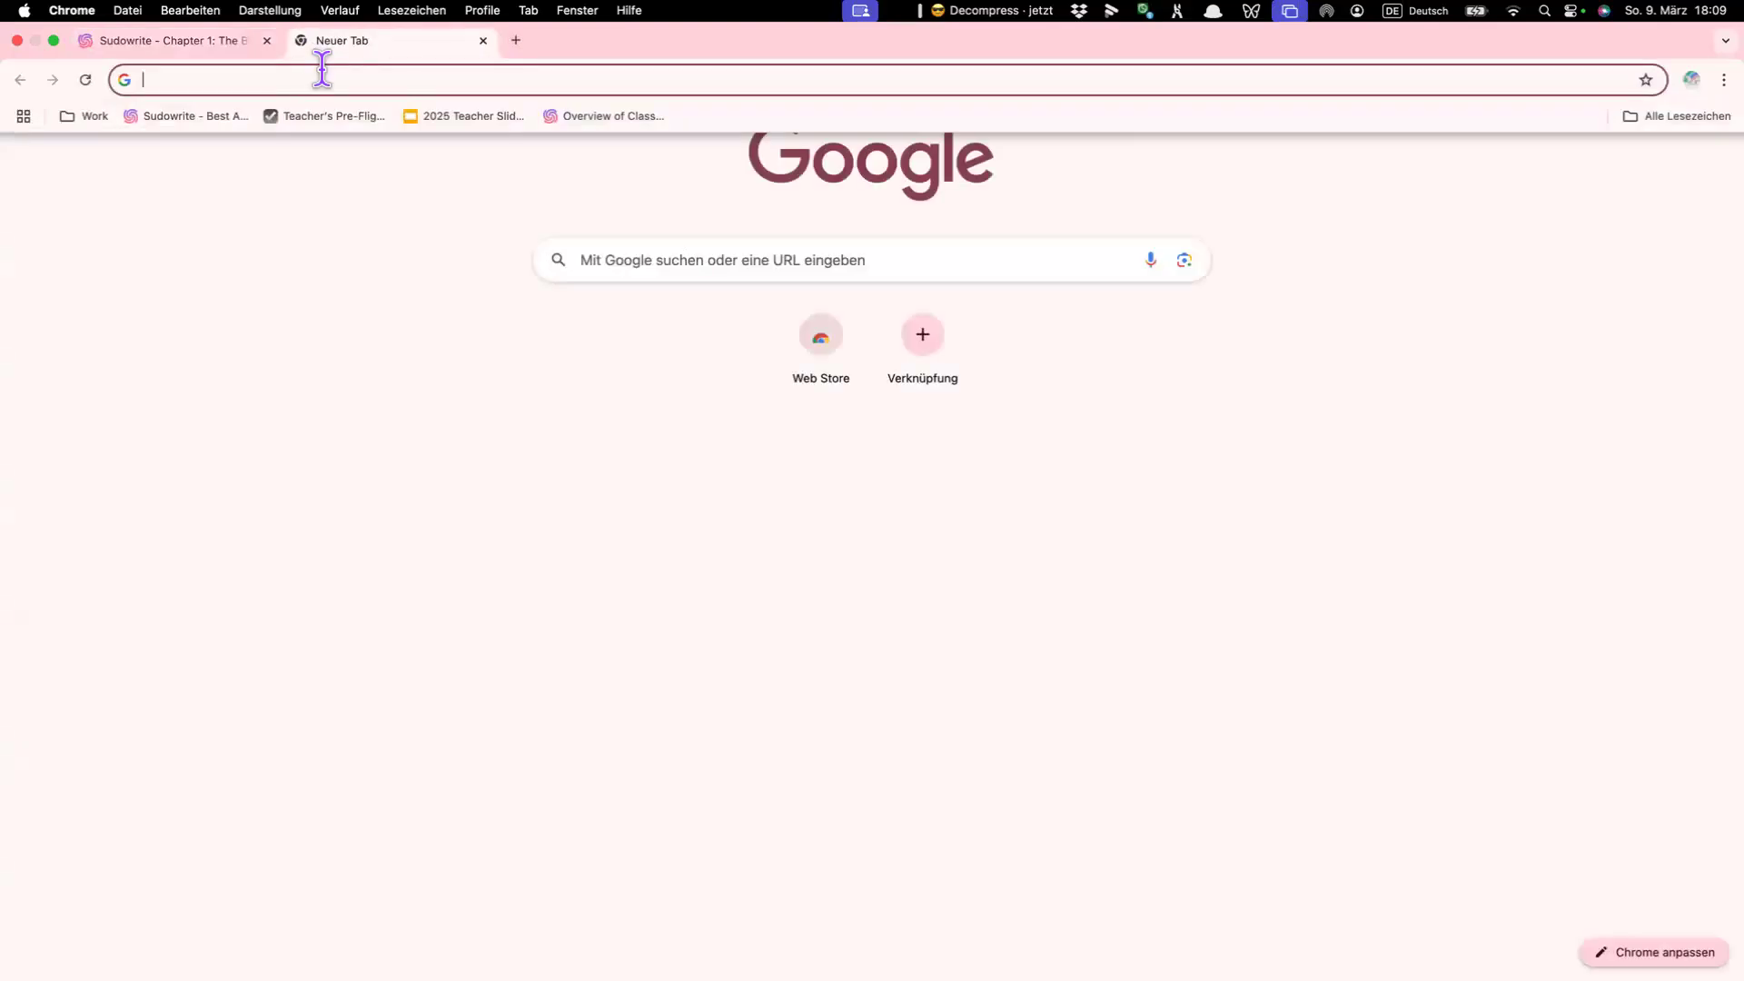
text(lu.)
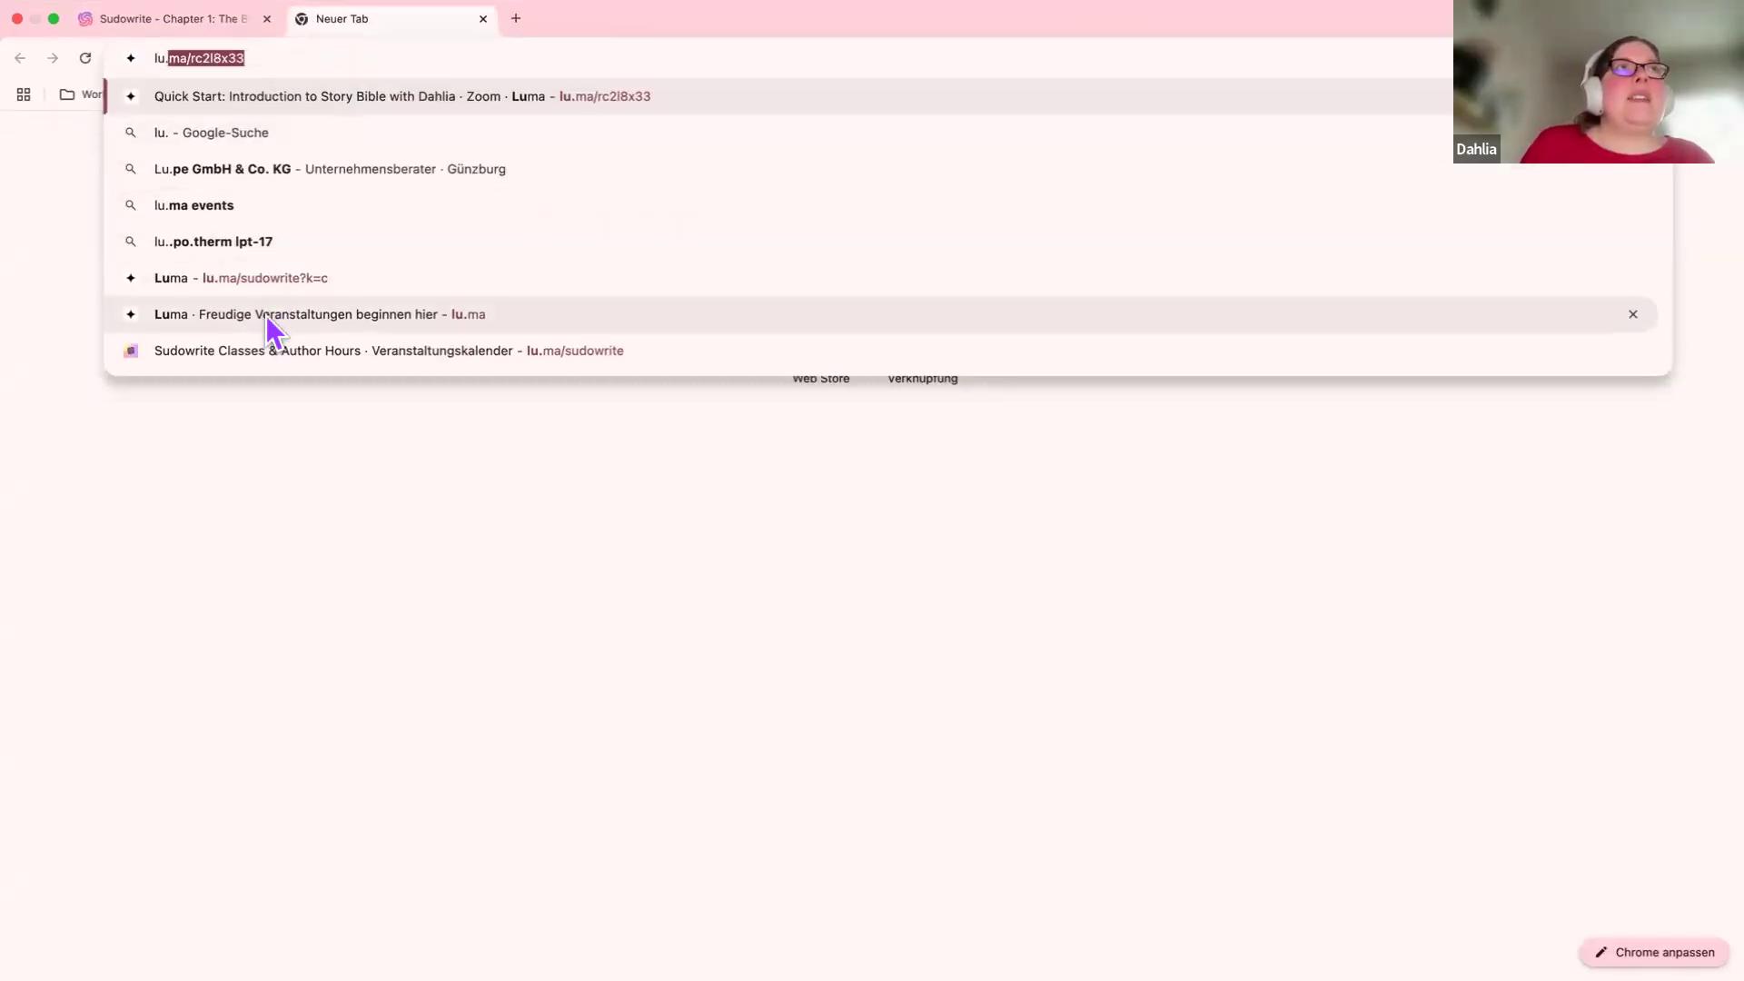
key(Escape)
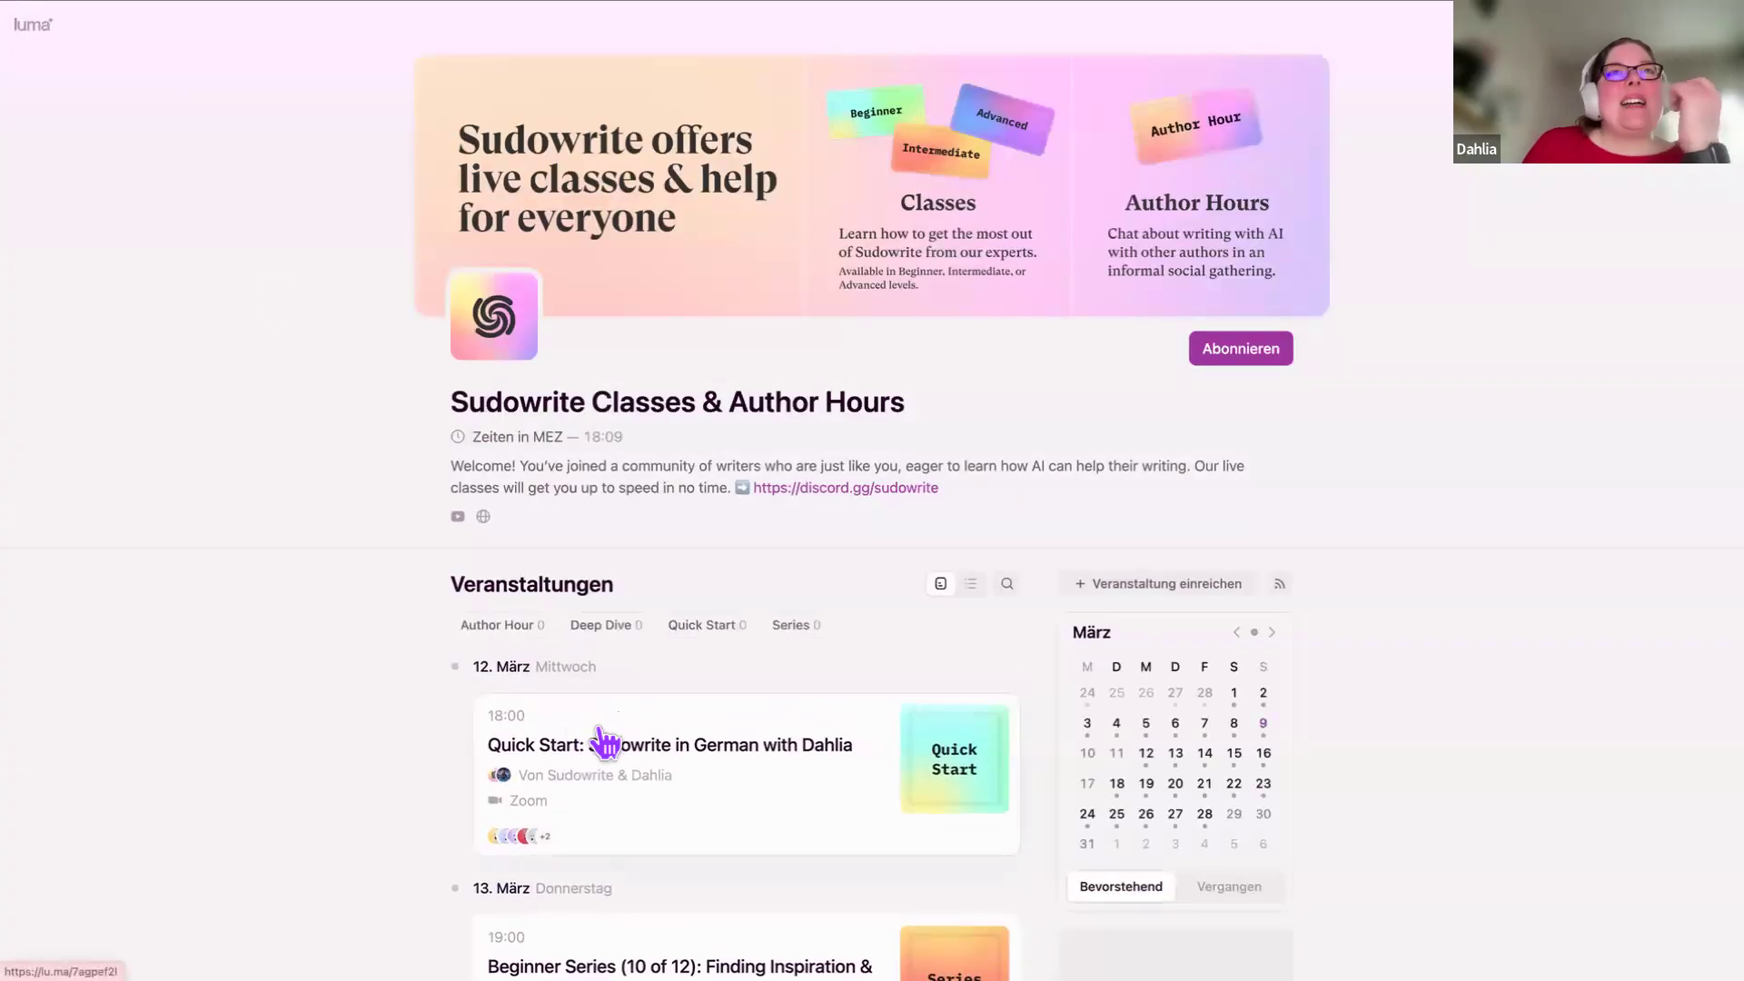
Step: Look through the upcoming classes in the event calendar, down to the sessions on 23 and 24 March
scroll(604, 743, down, 5)
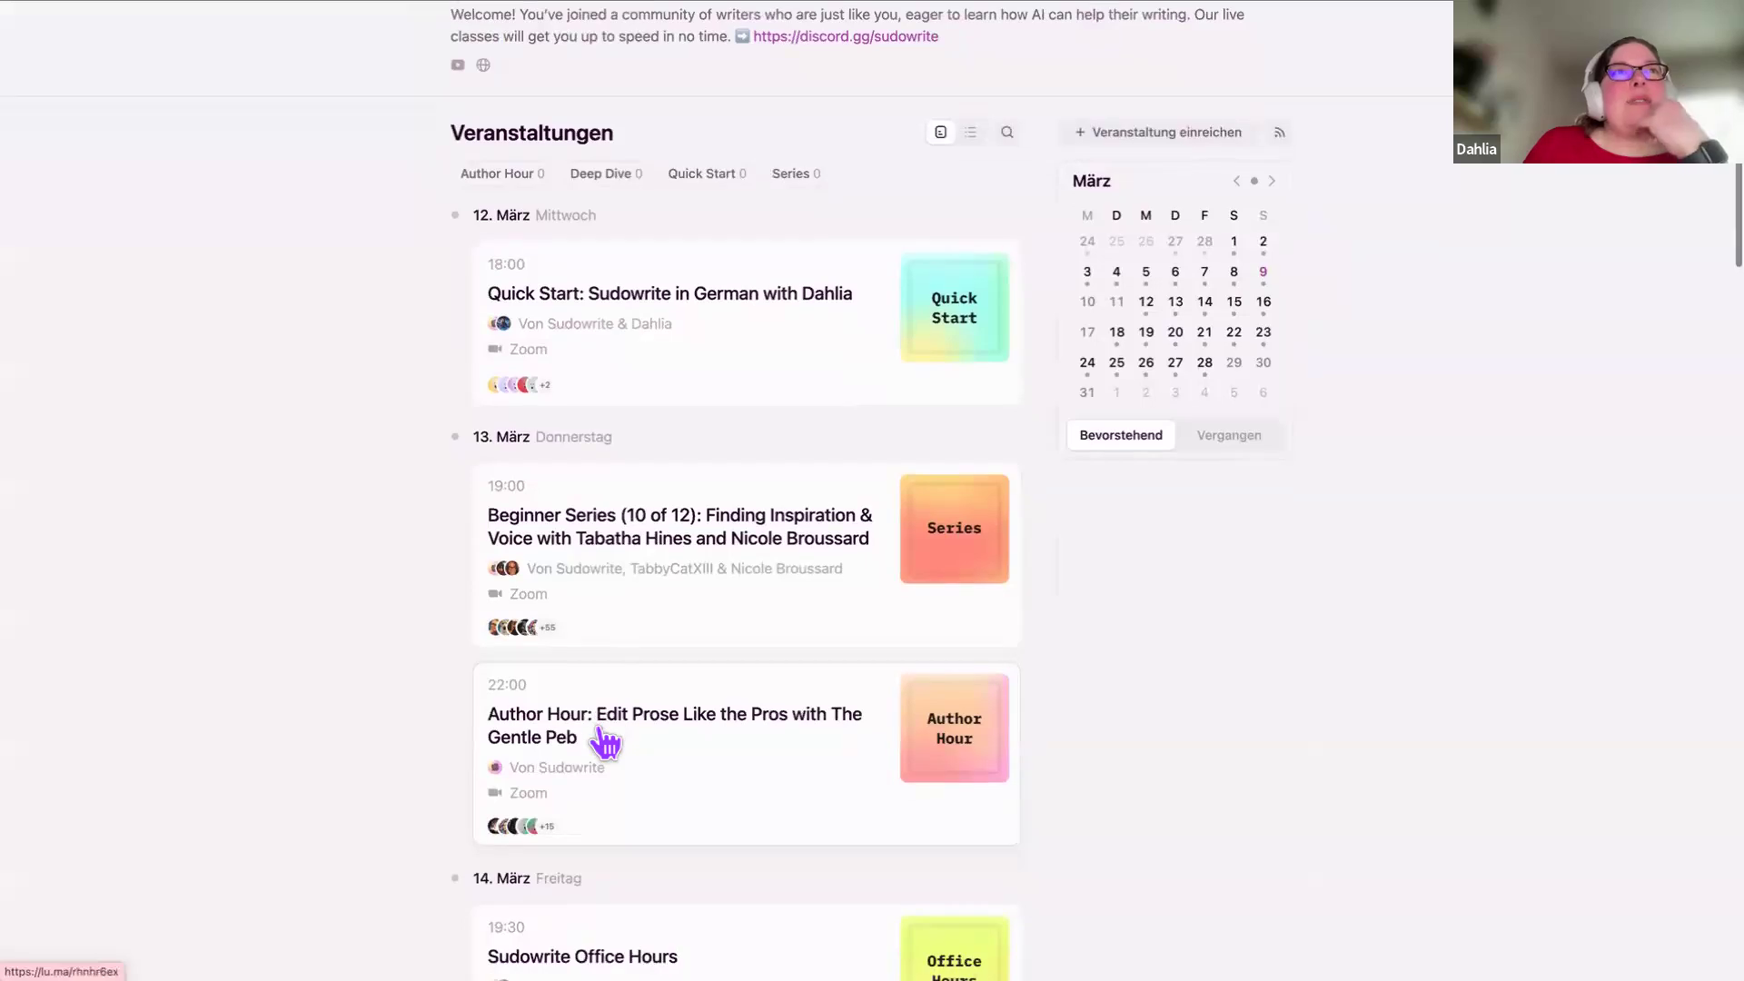
scroll(604, 743, down, 1)
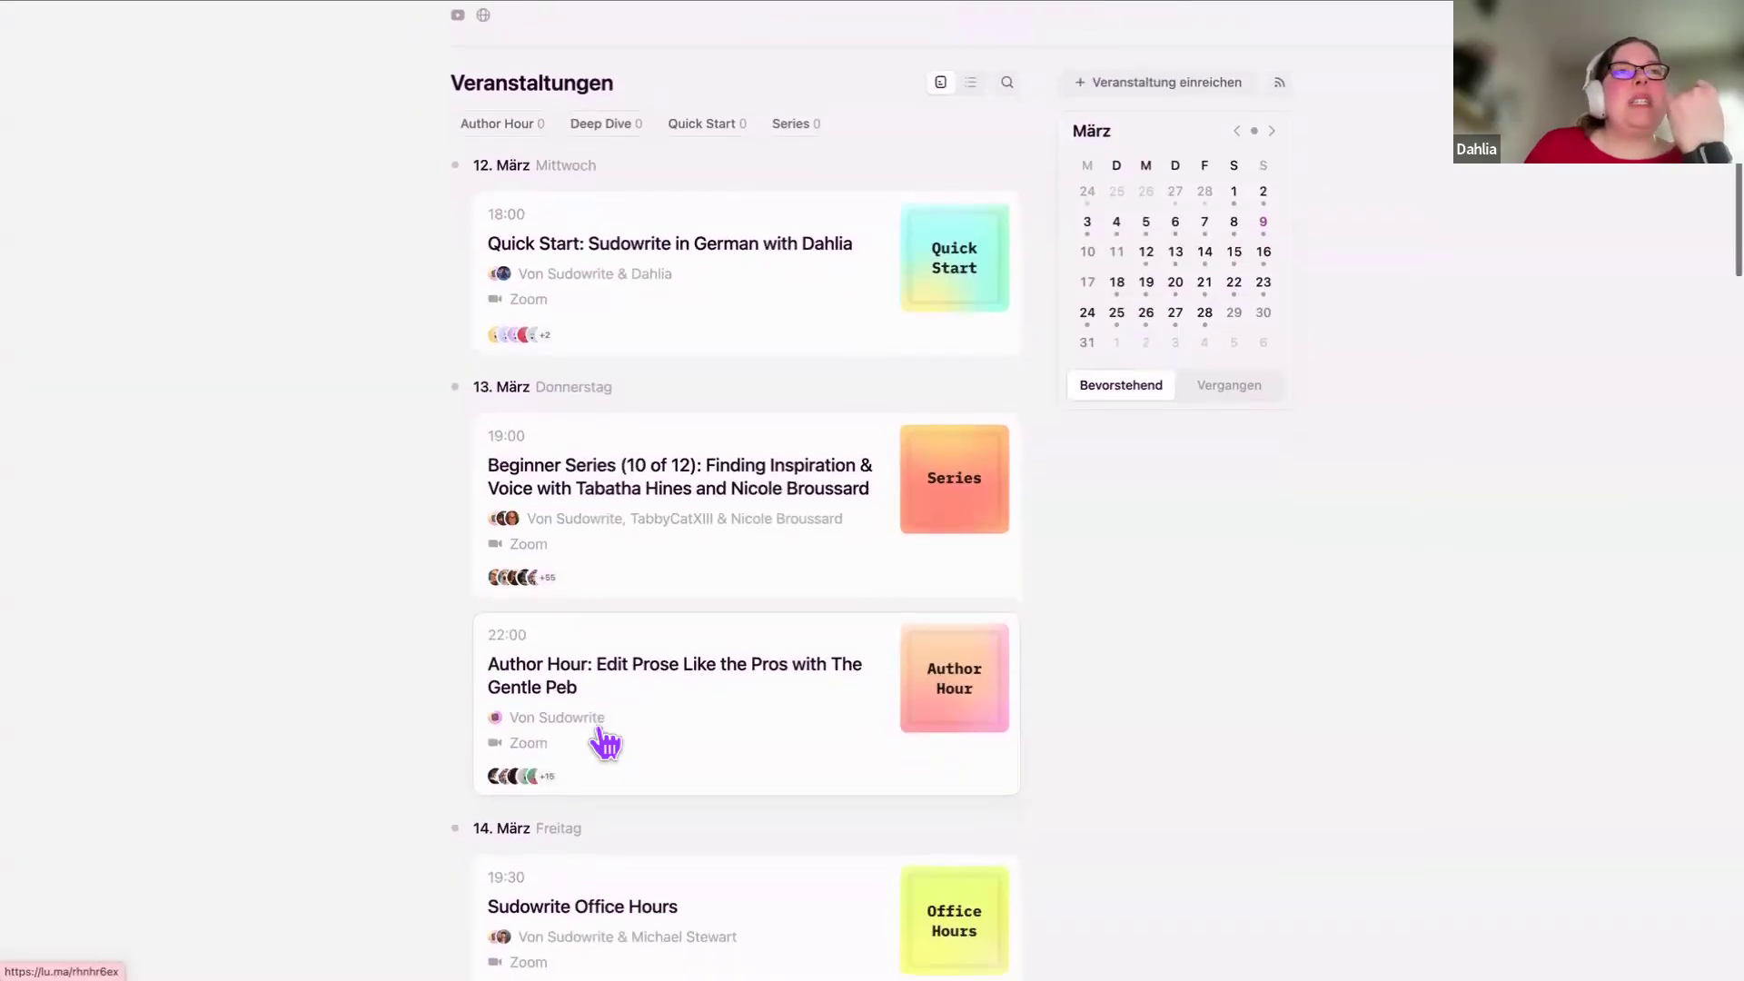
scroll(604, 743, down, 3)
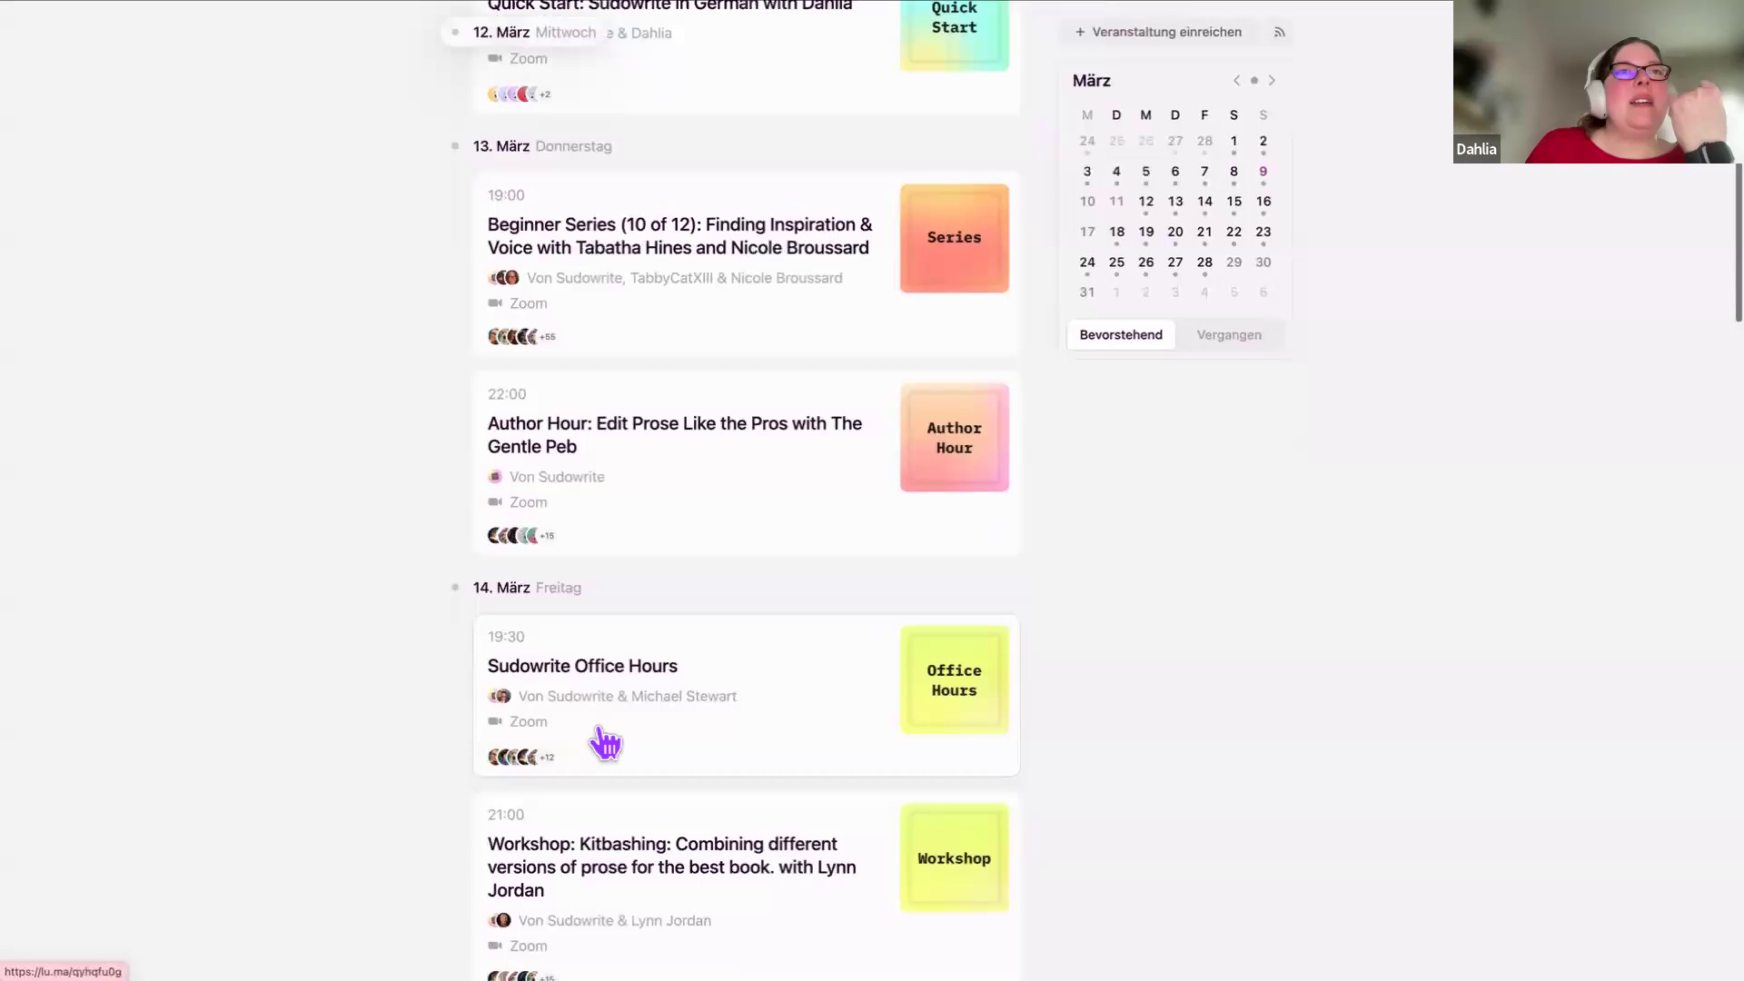
scroll(604, 743, down, 10)
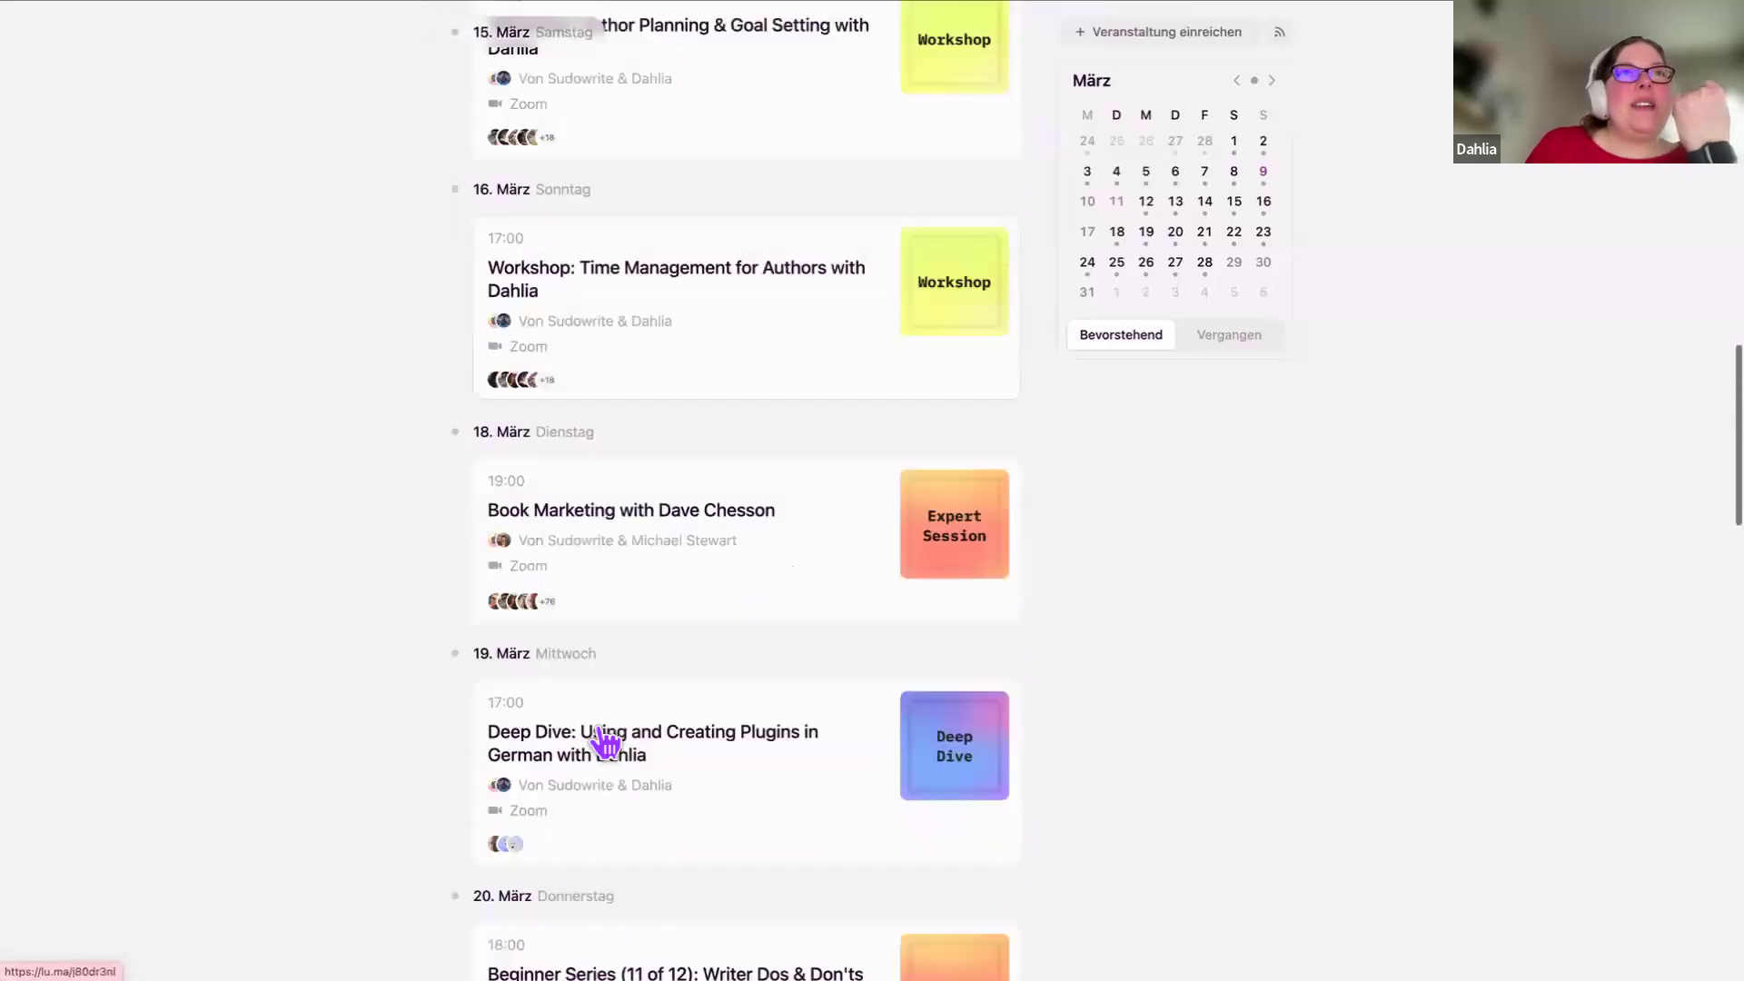
scroll(604, 743, down, 3)
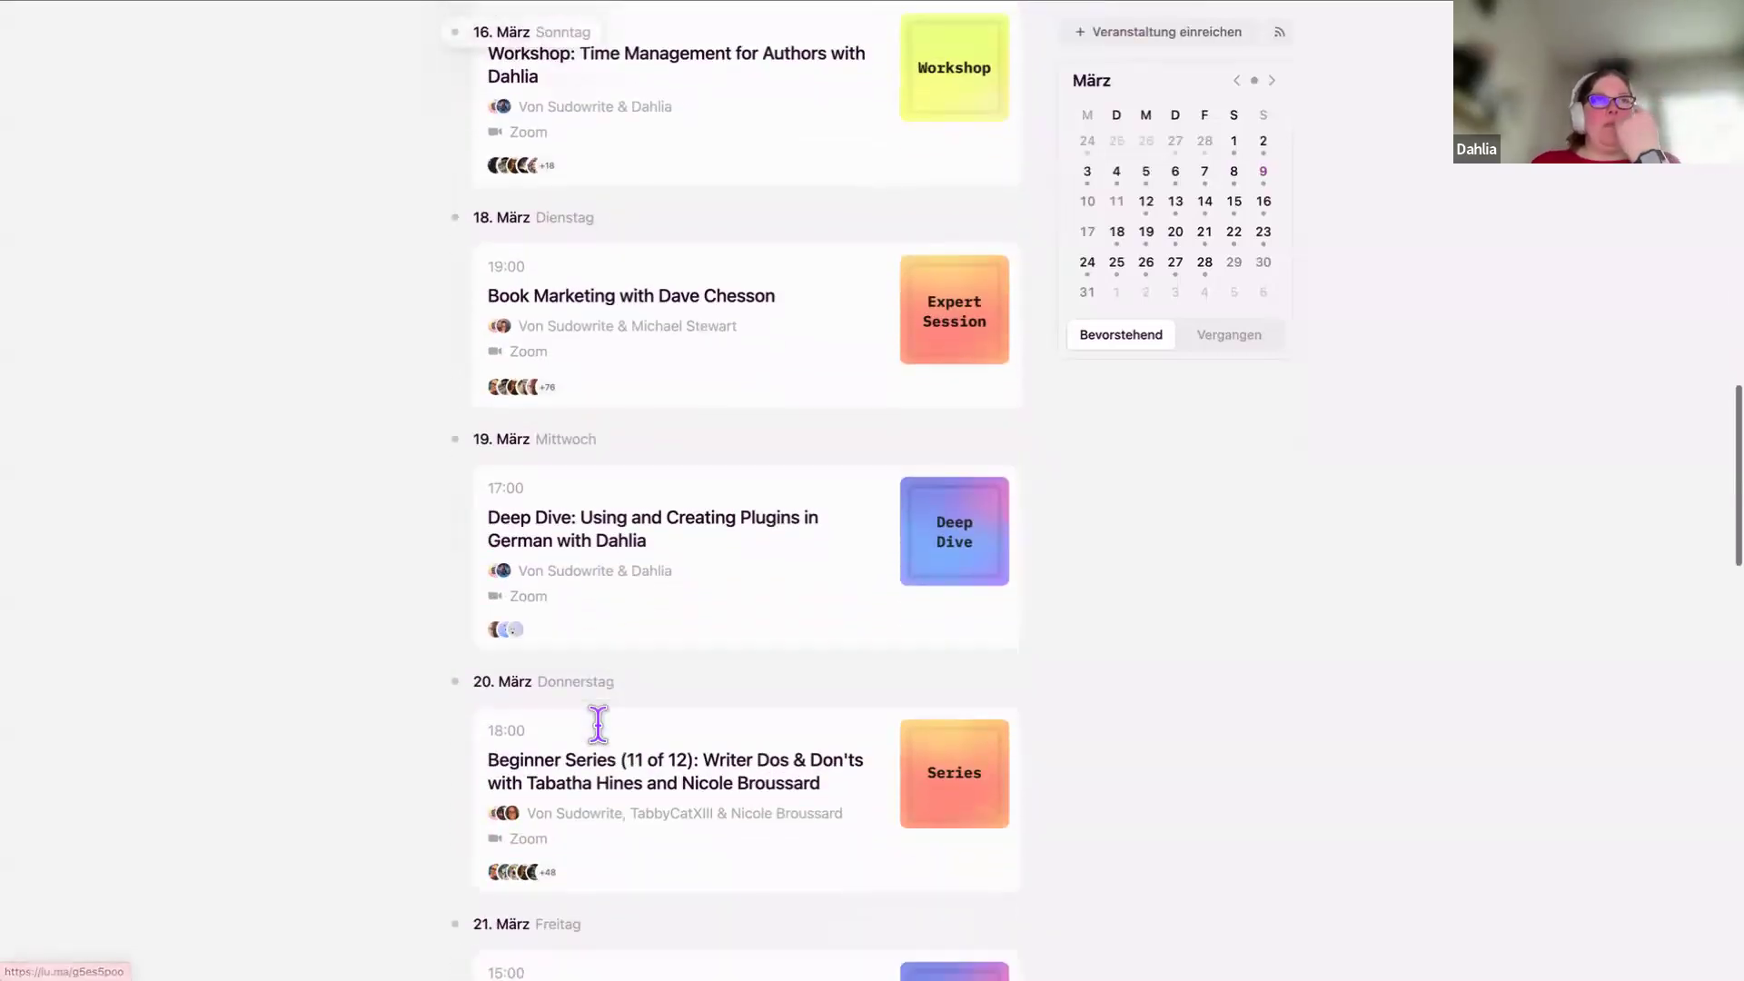
scroll(600, 731, down, 2)
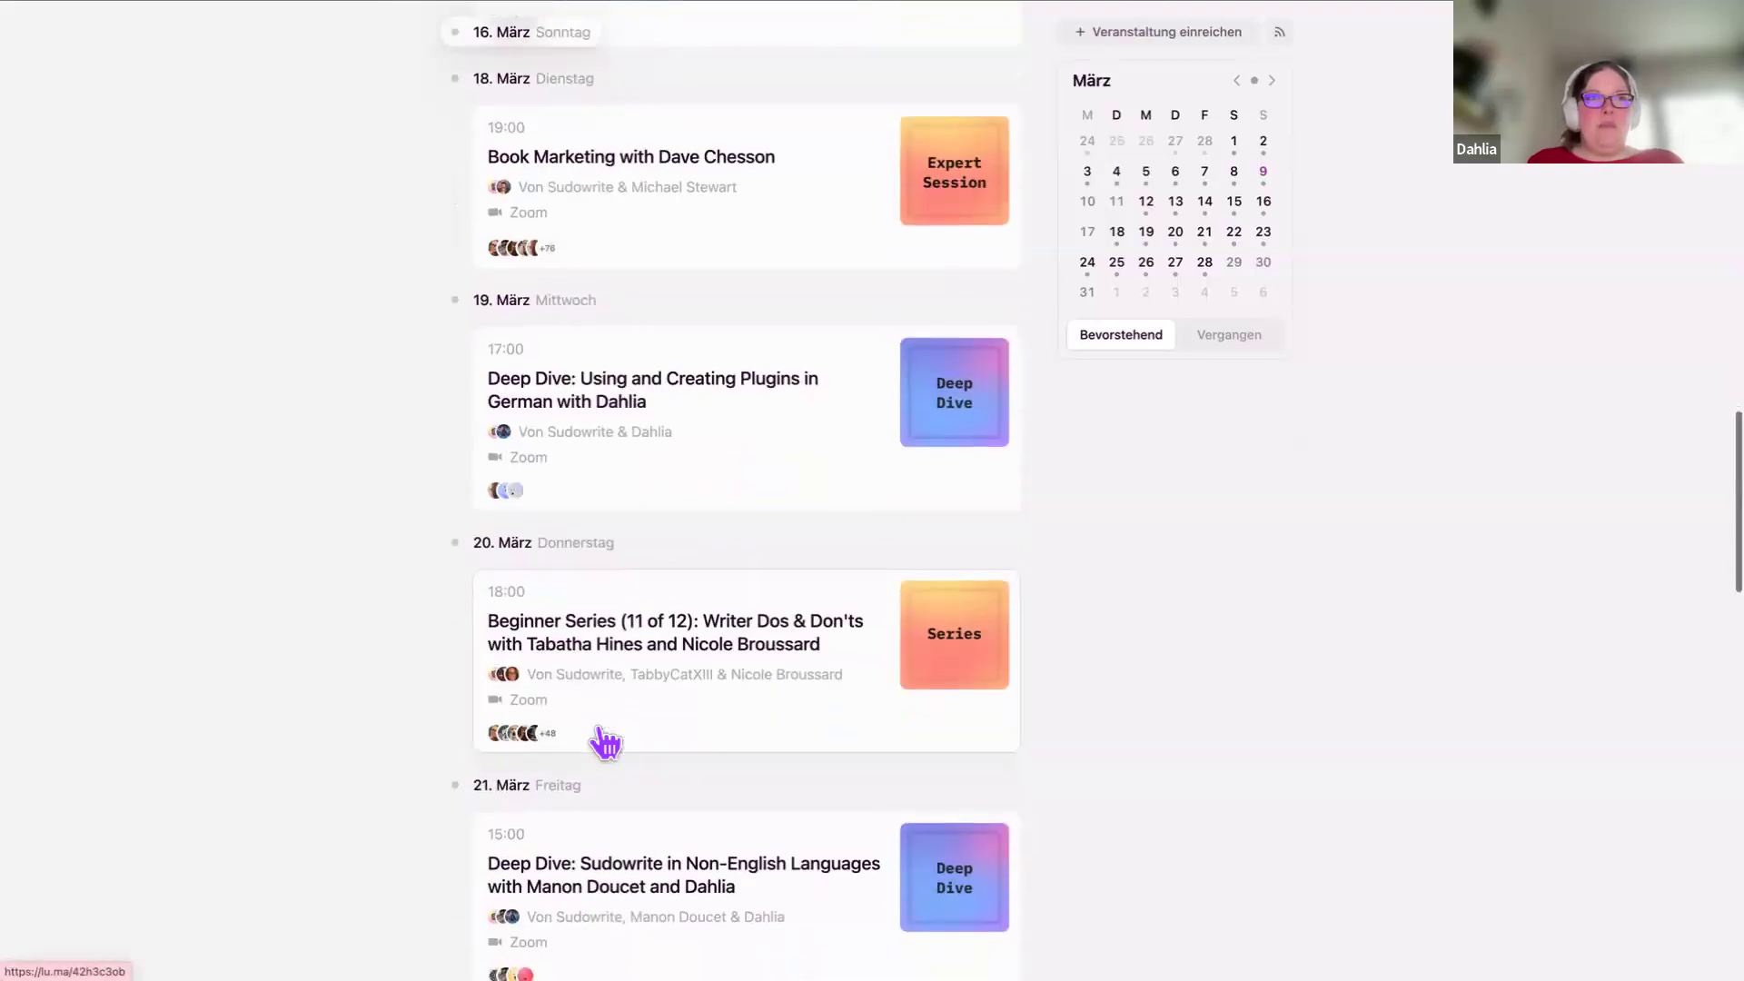
scroll(599, 729, down, 7)
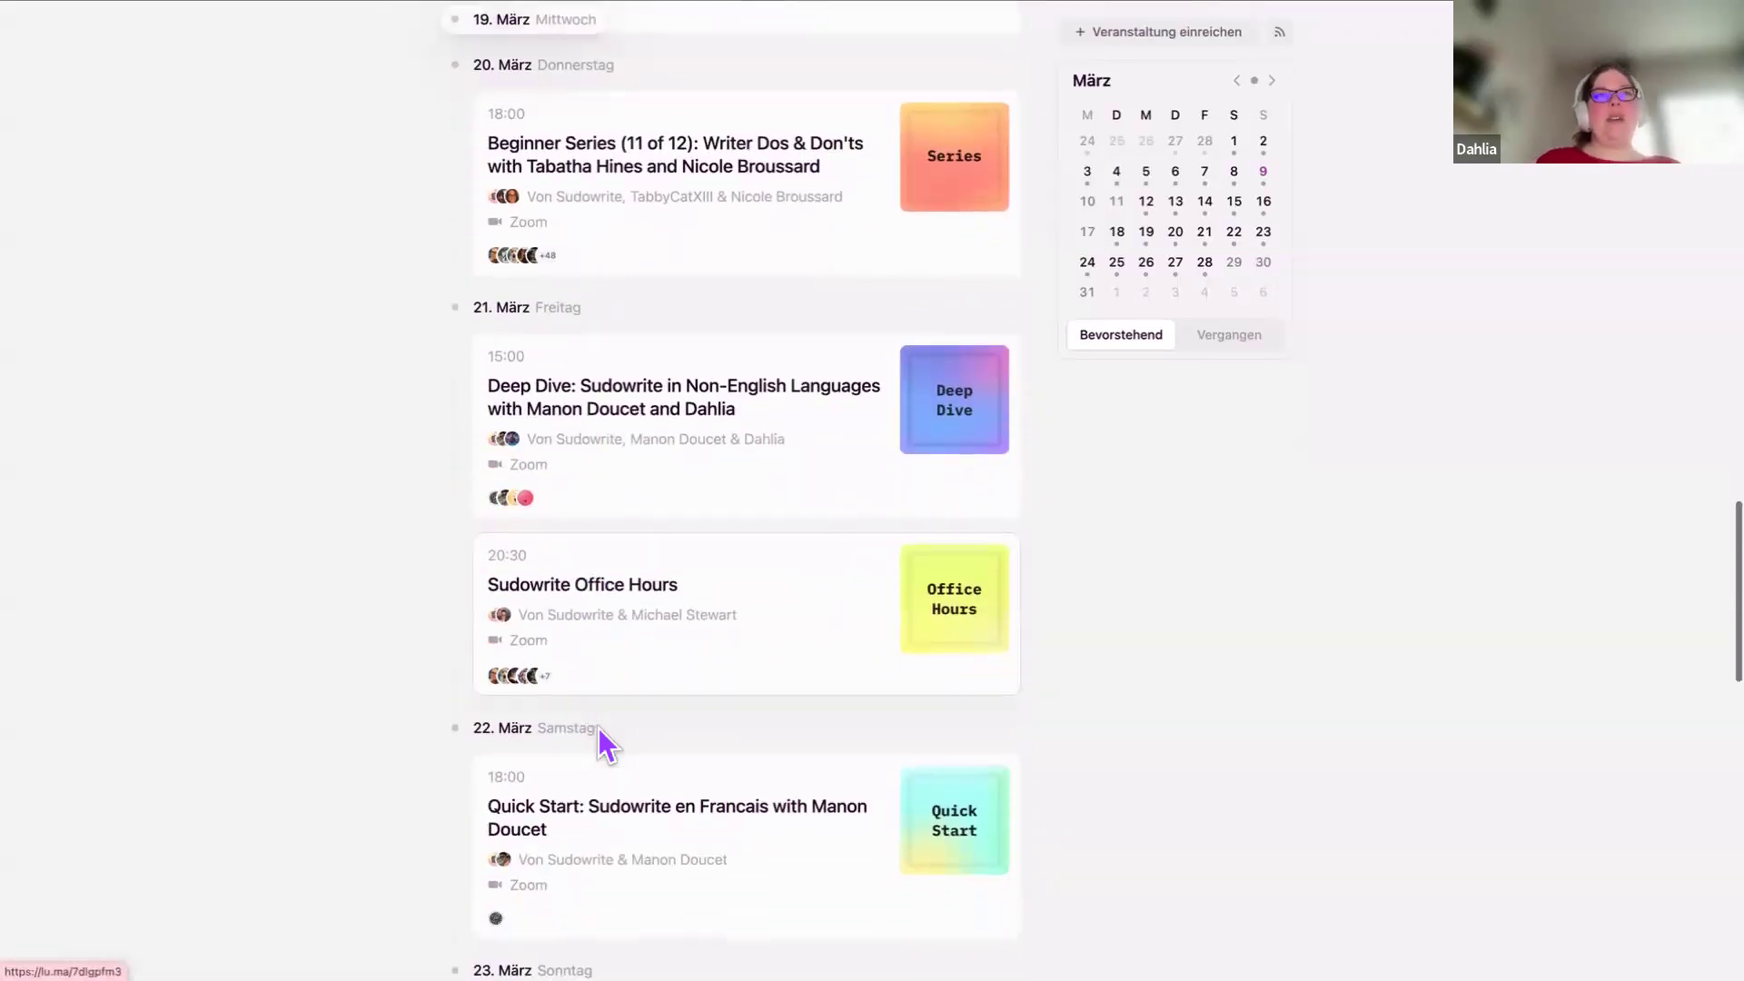
scroll(598, 727, down, 5)
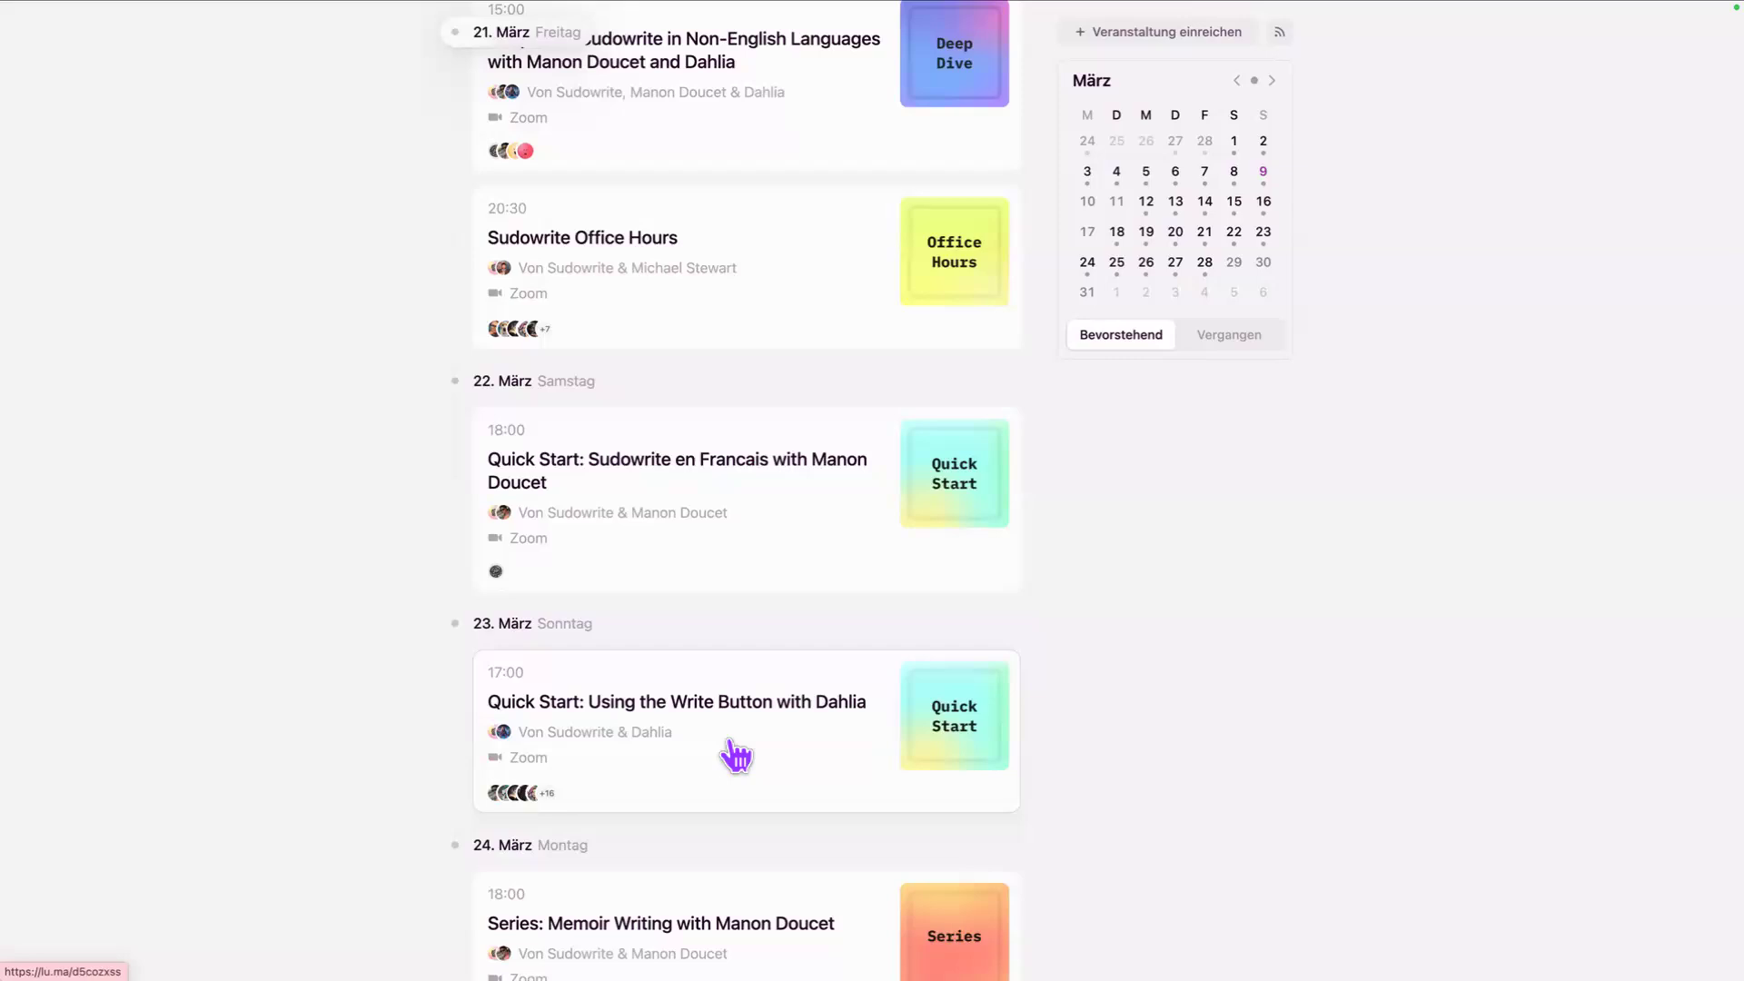
scroll(736, 756, down, 1)
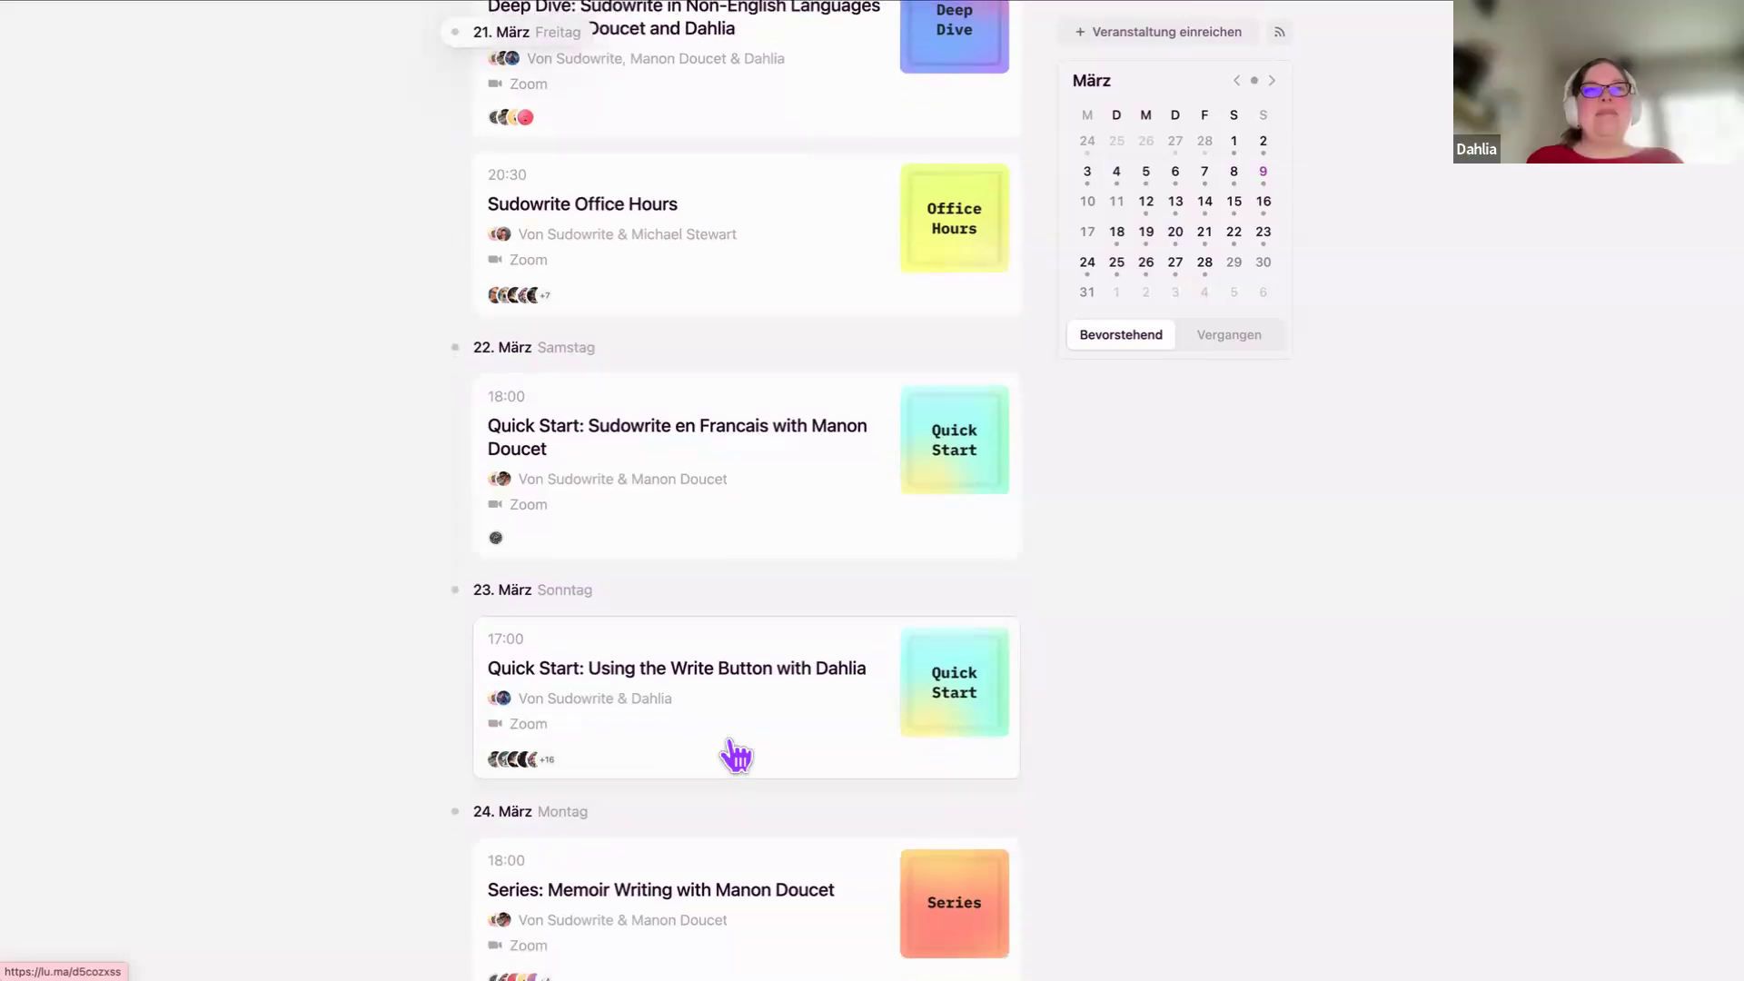
scroll(736, 755, down, 1)
scroll(732, 752, up, 1)
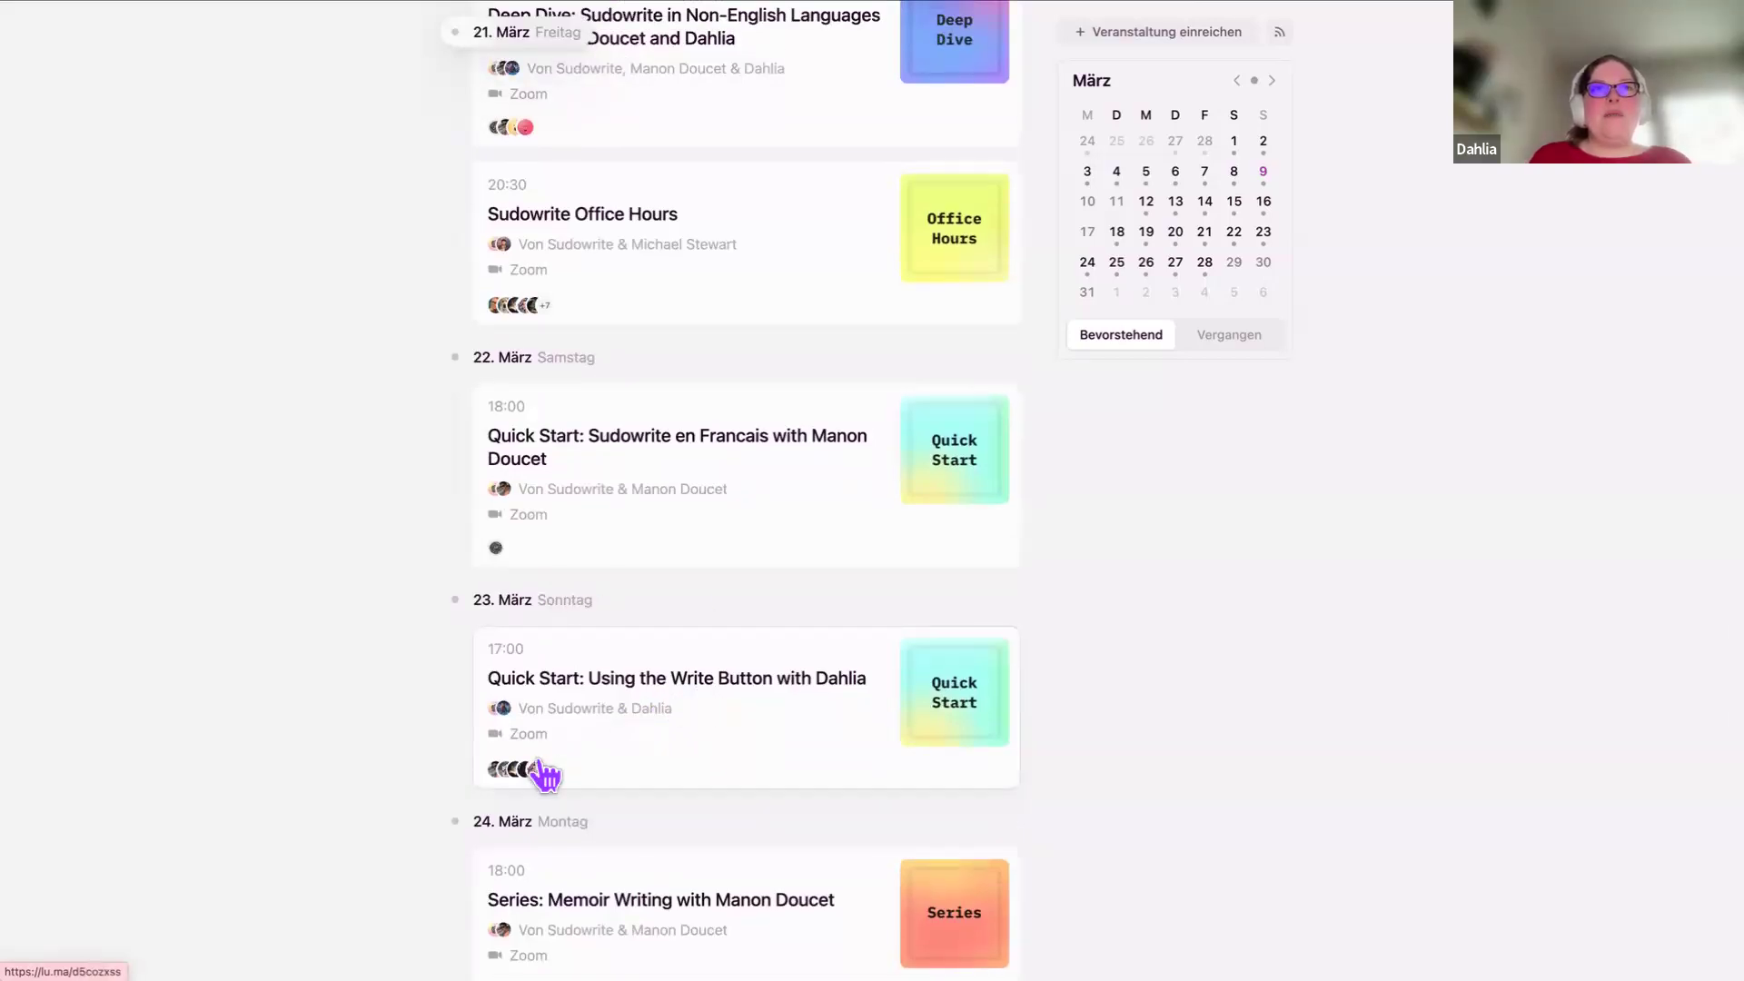
Step: Copy the link of the 23 March event "Quick Start: Using the Write Button" and close its details
click(671, 683)
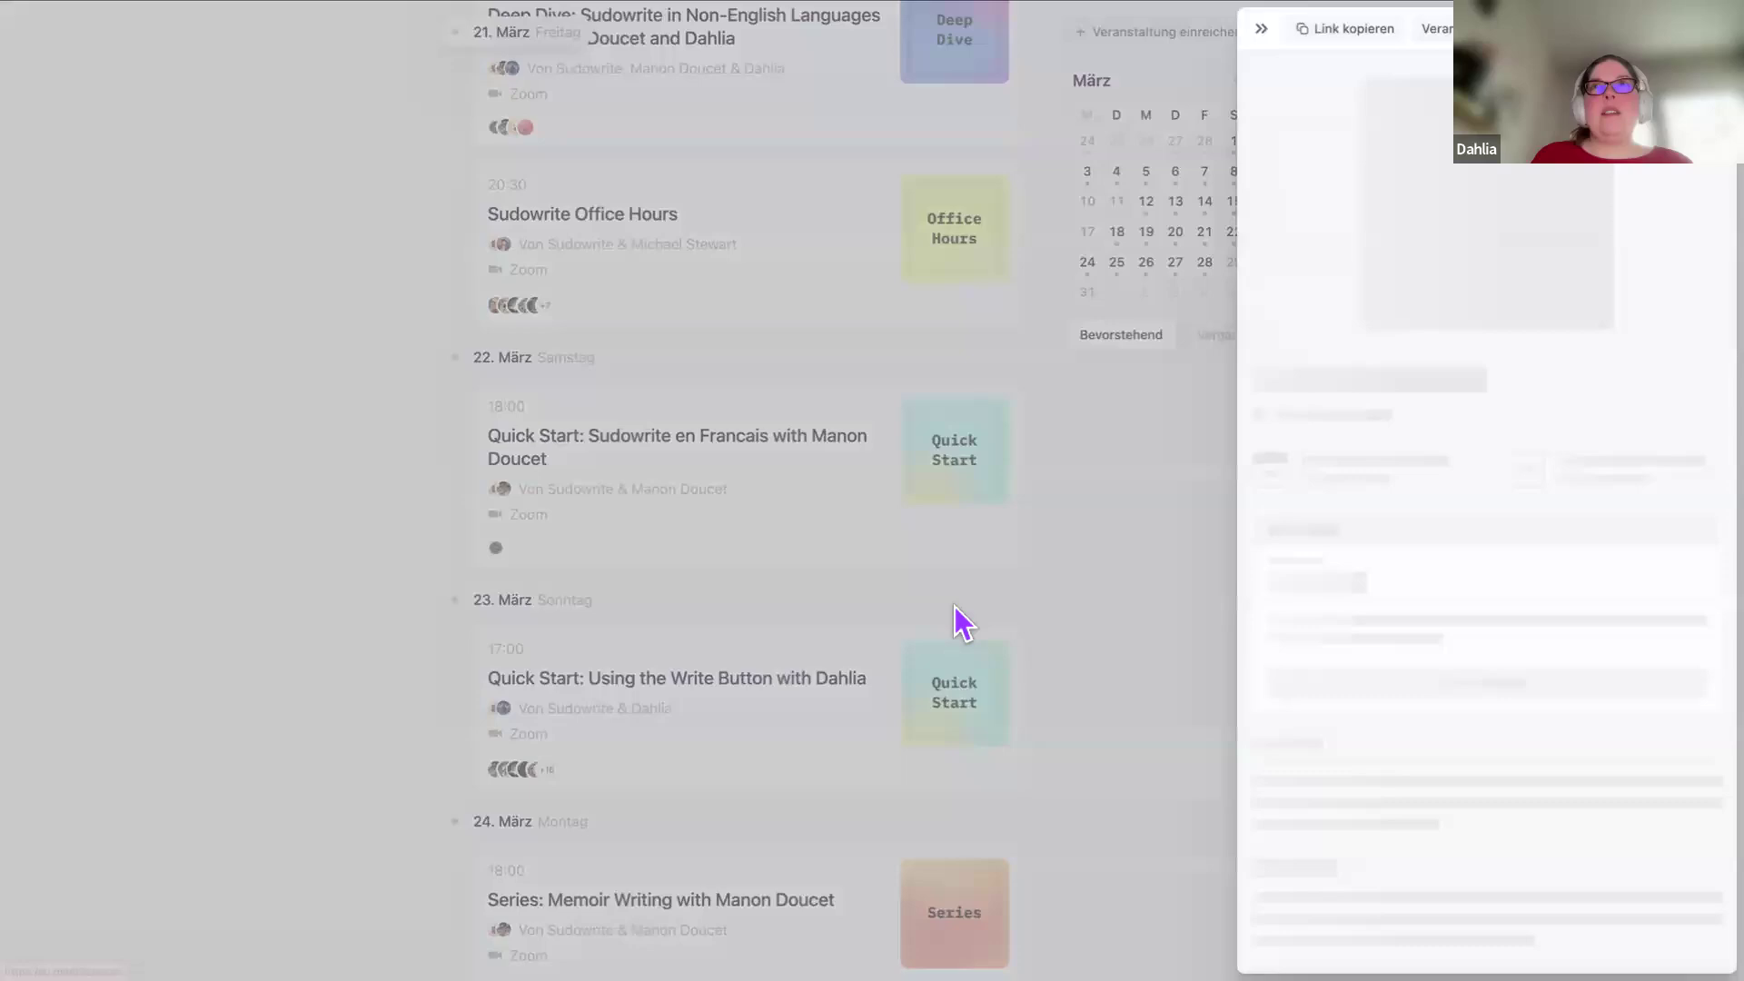
click(1333, 29)
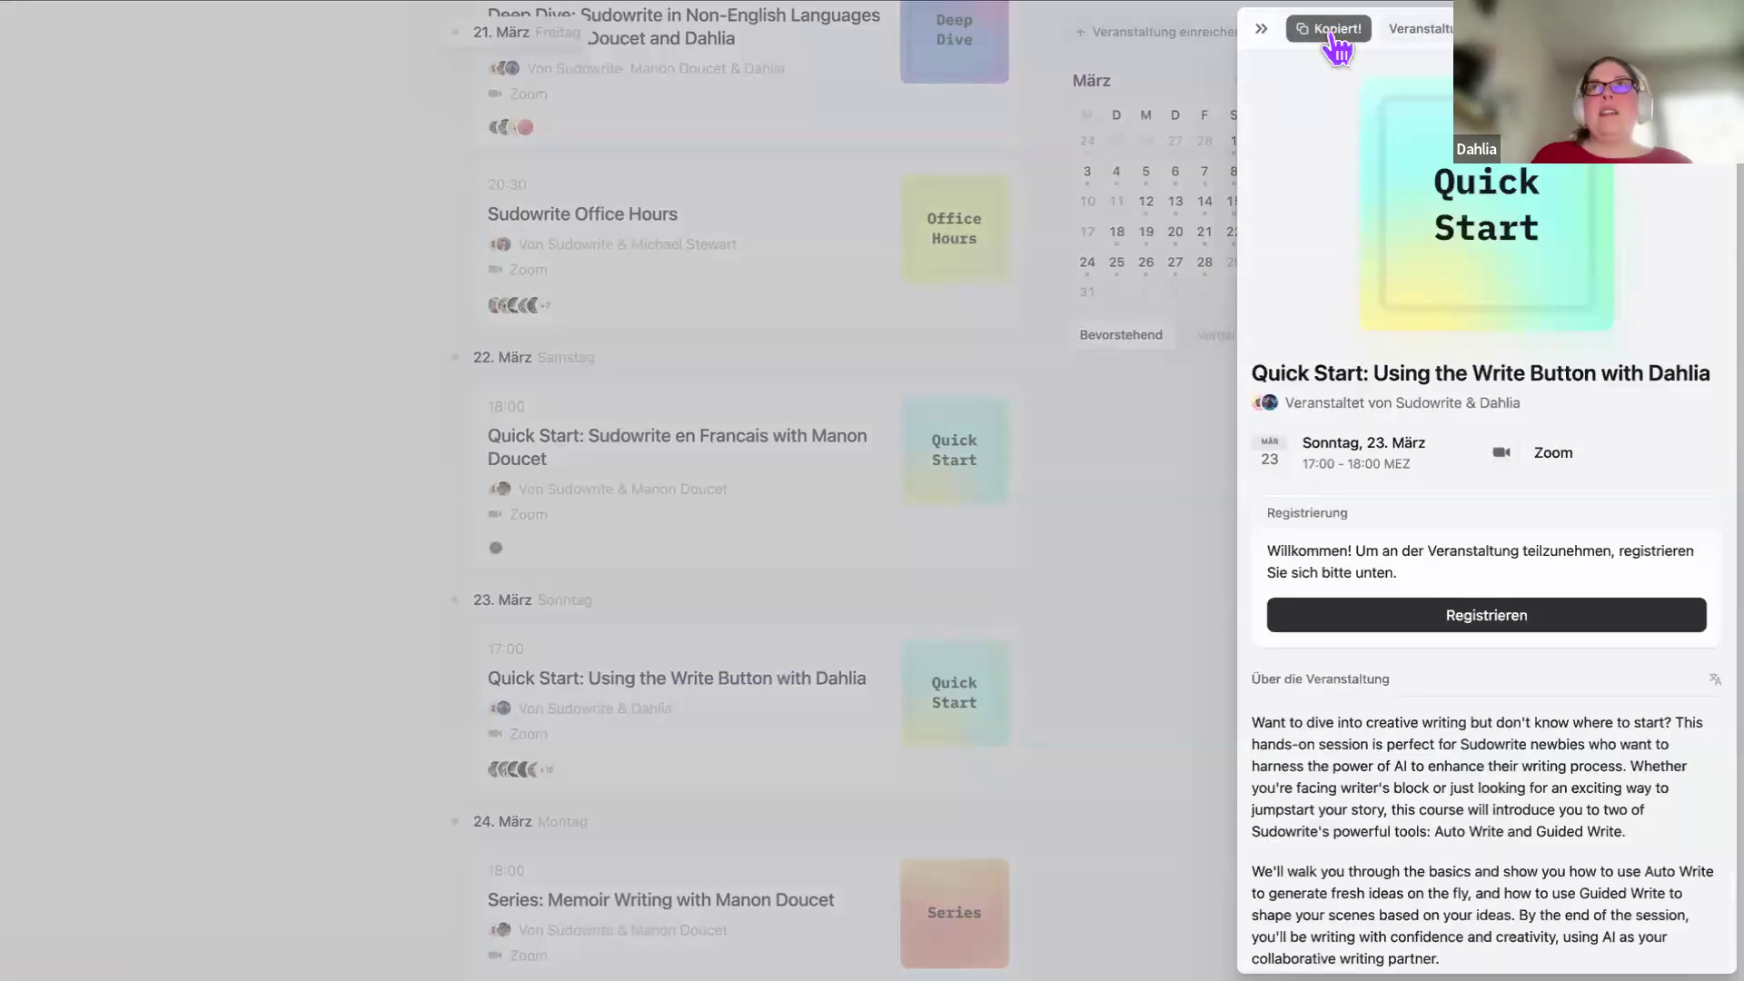
click(1079, 672)
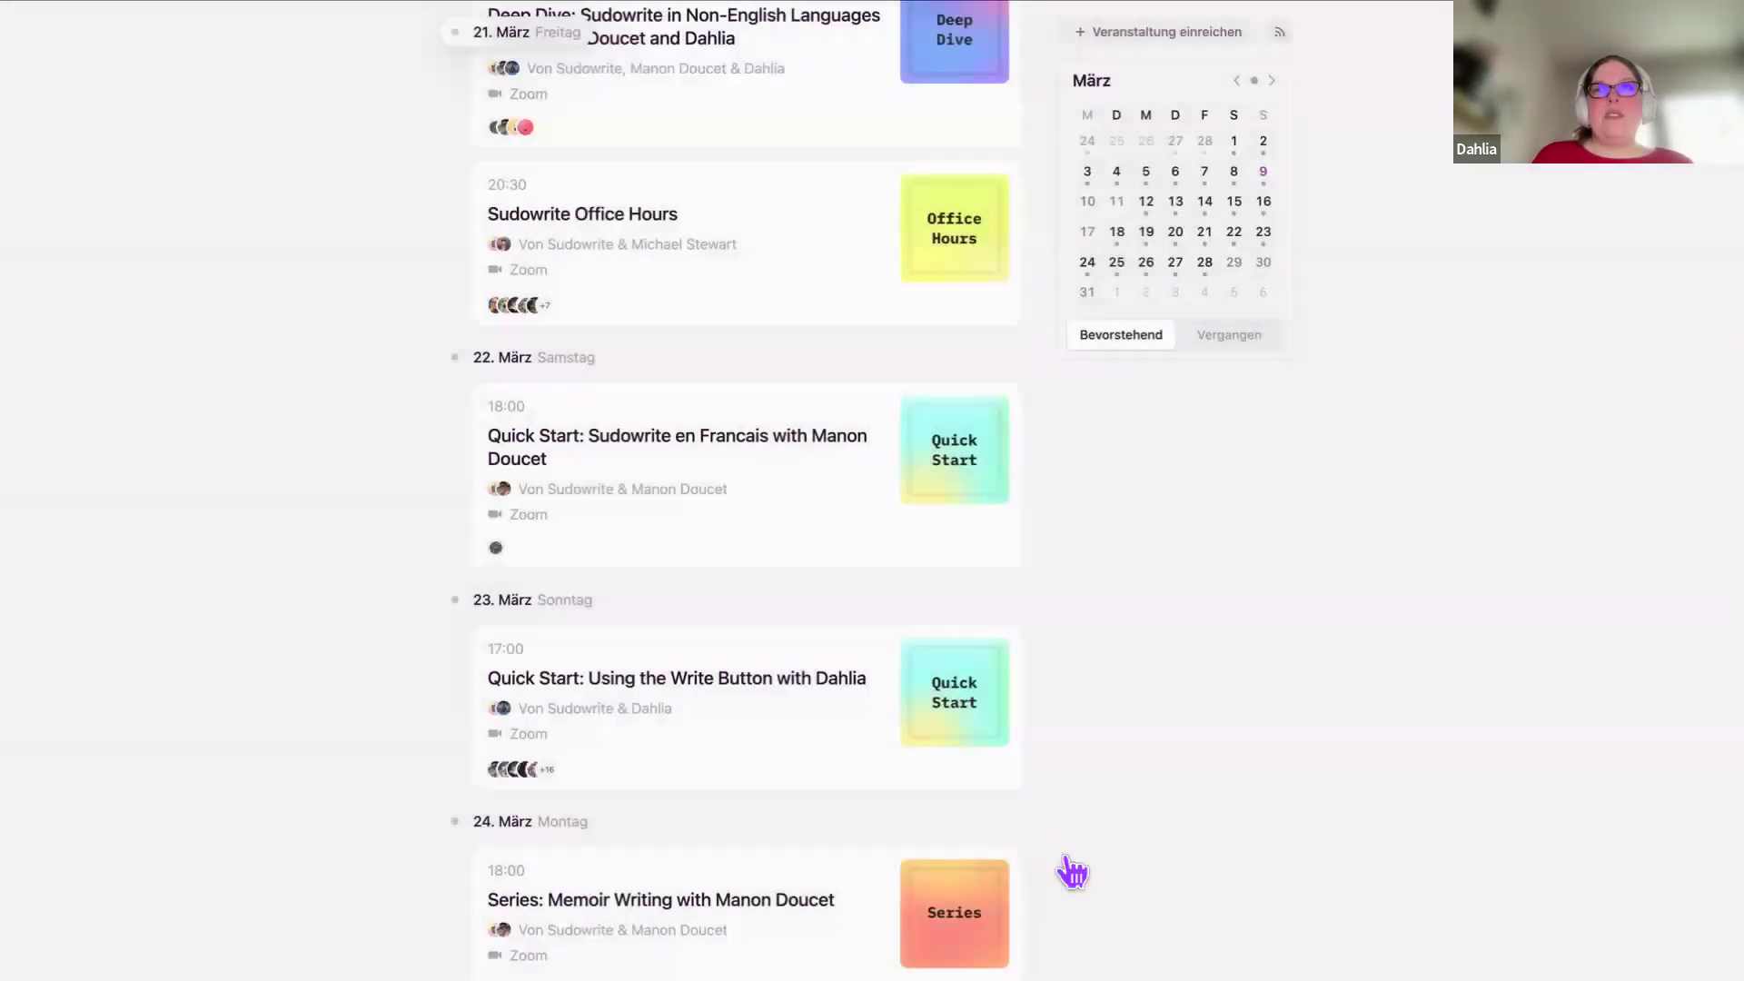
Step: Switch to the slide presentation and advance it to the closing "Thank you!" slide
key(ctrl+Left)
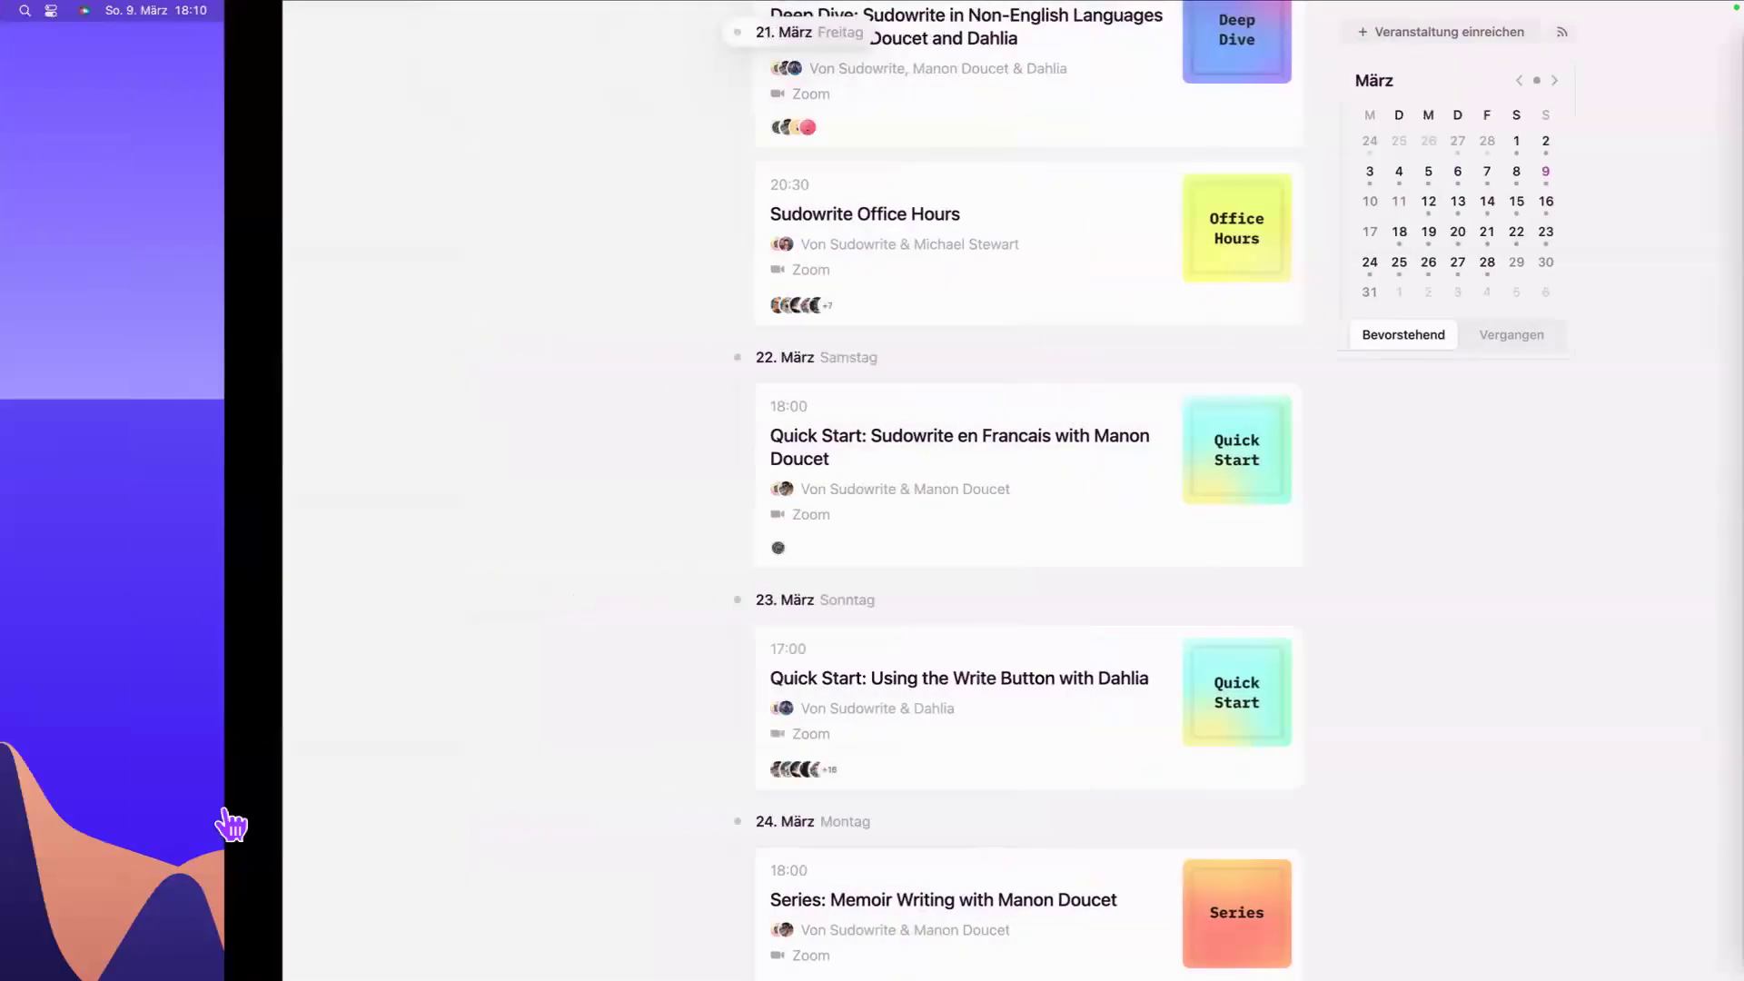
key(ctrl+Right)
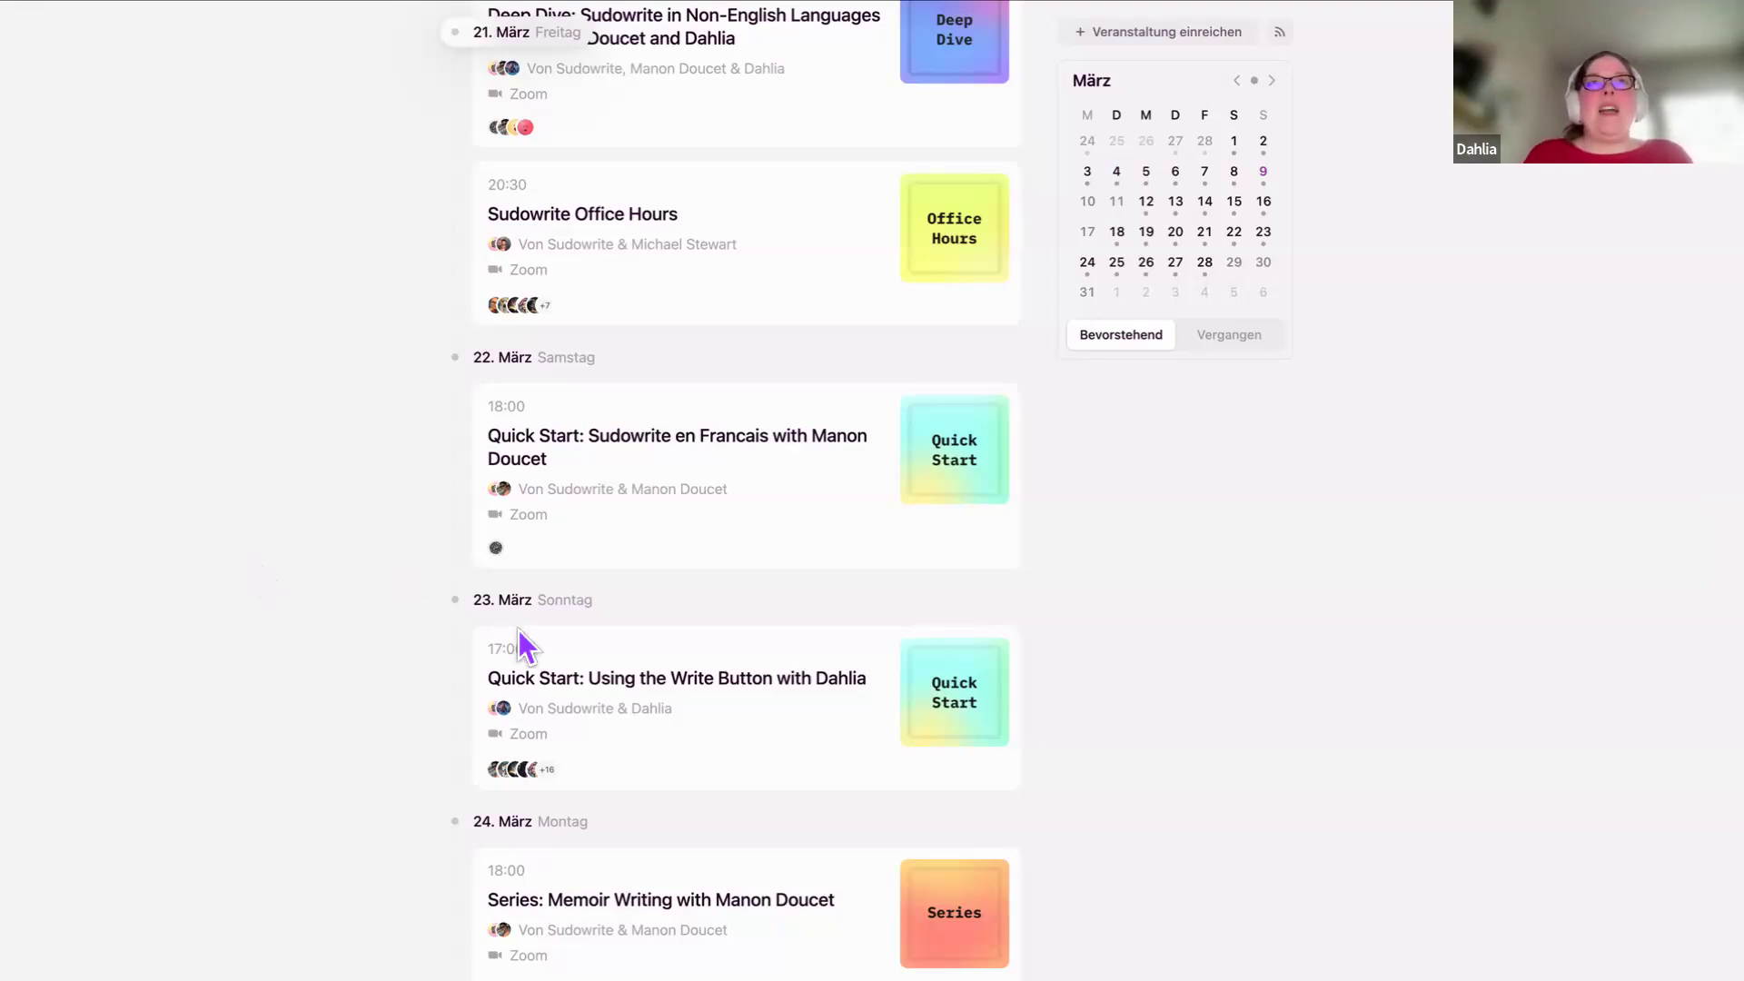
key(ctrl+Right)
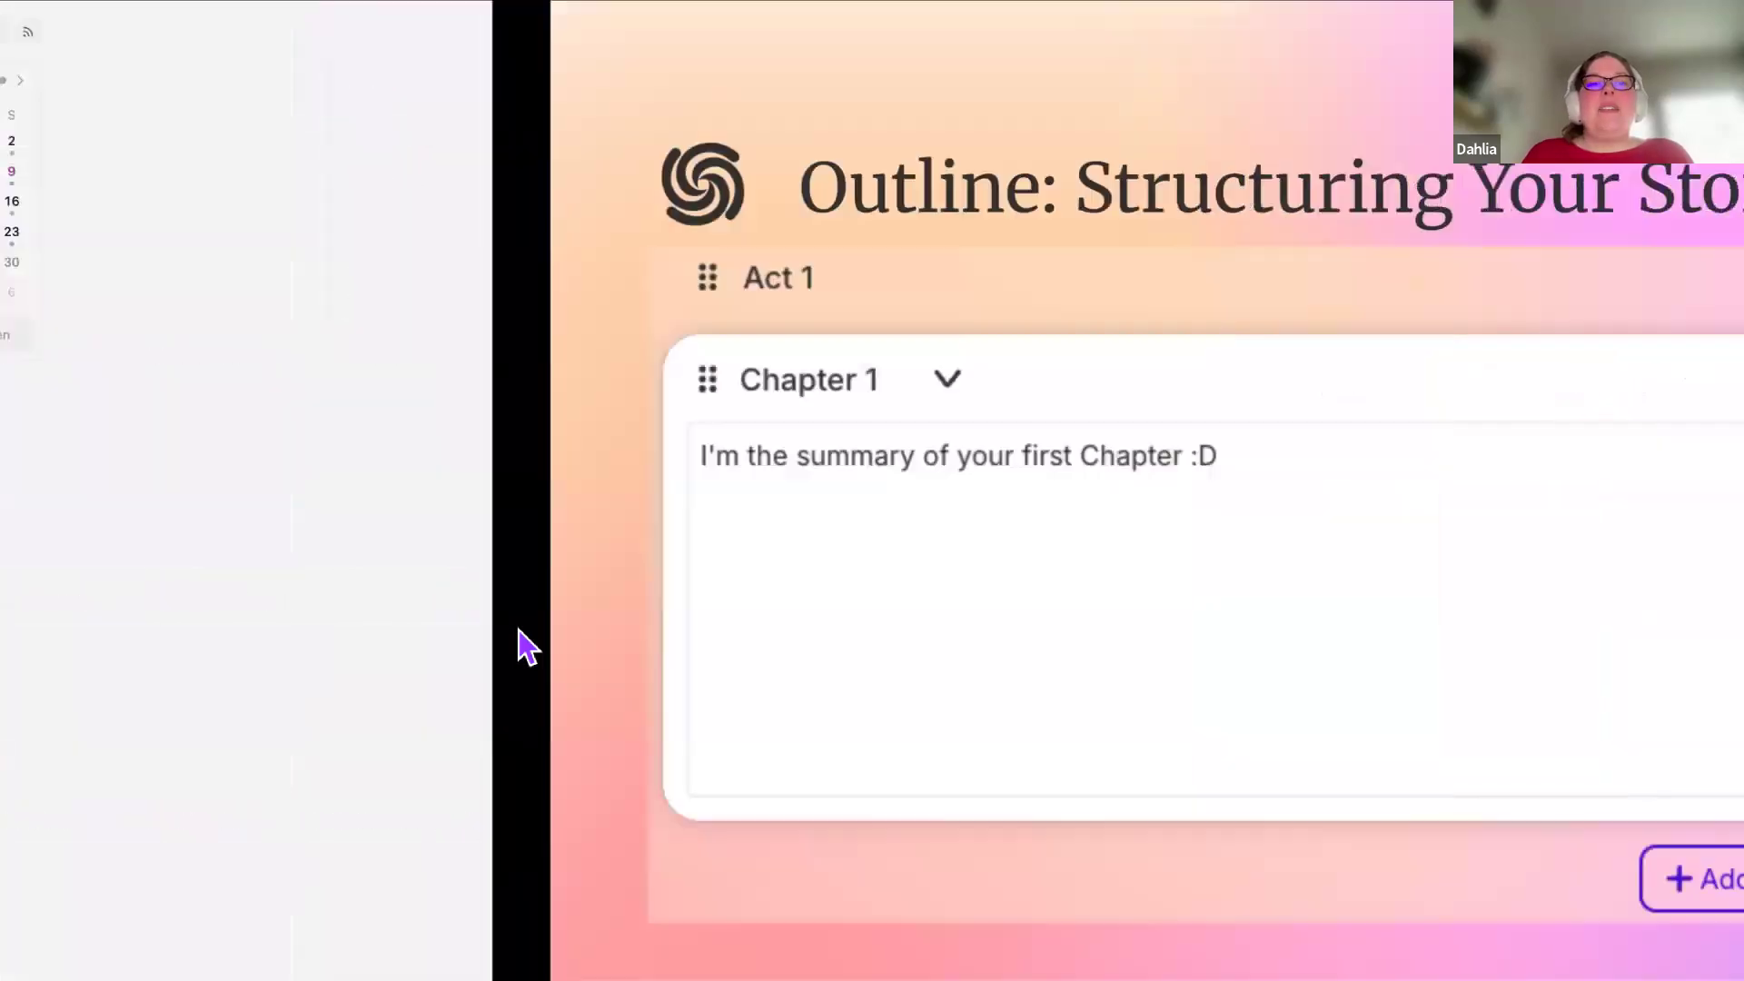
key(Right)
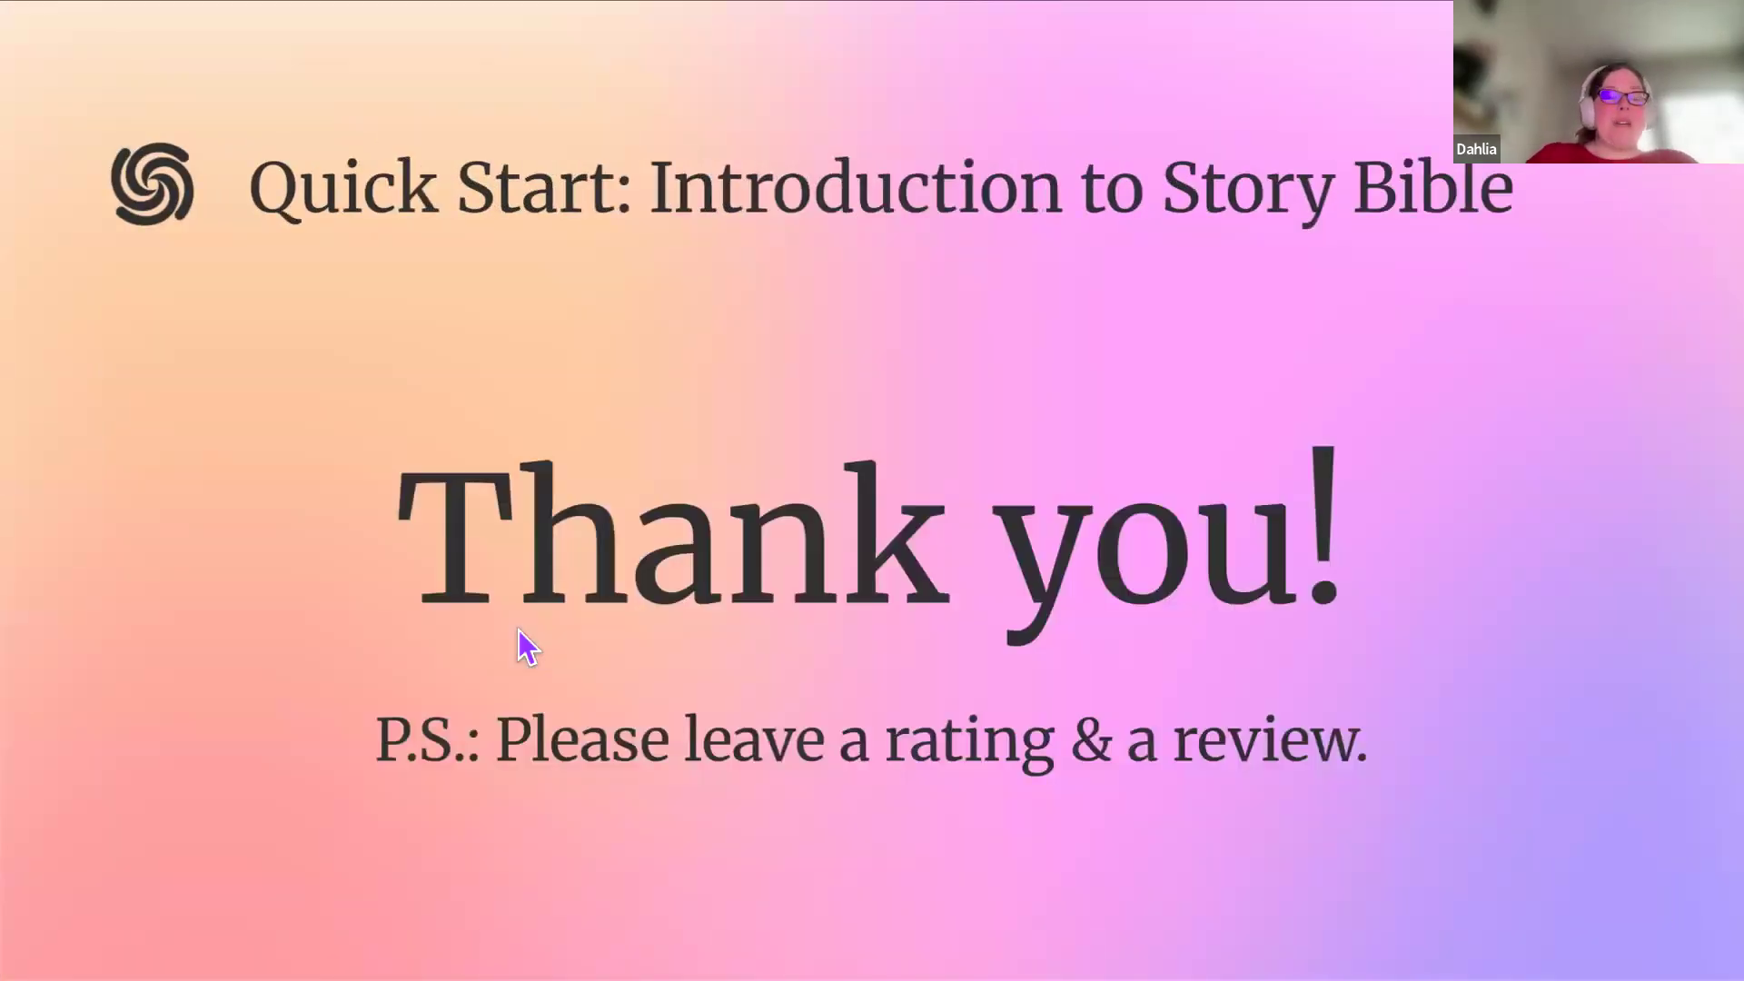